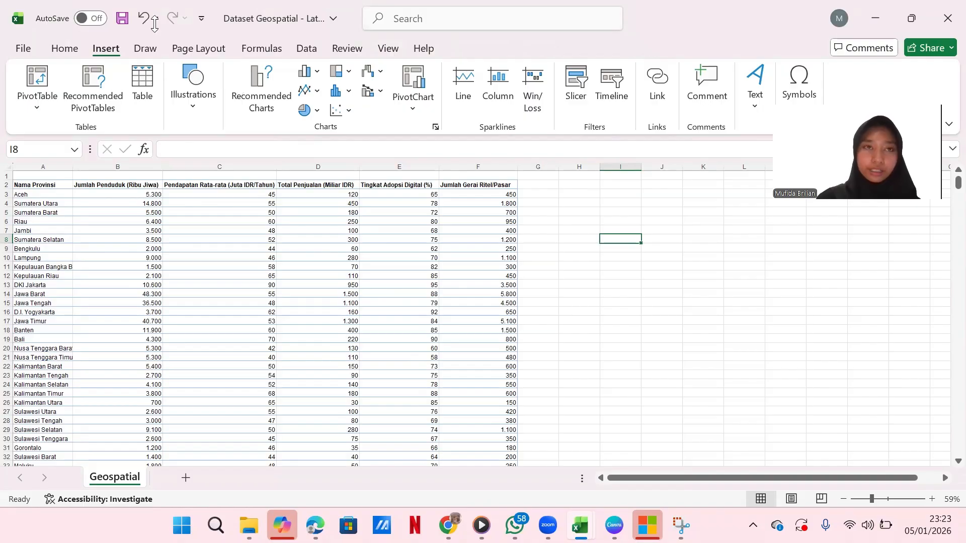
# Step: Insert a 2-D clustered column chart from the Nama Provinsi and Total Penjualan (Miliar IDR) columns, including their headers
pyautogui.click(48, 186)
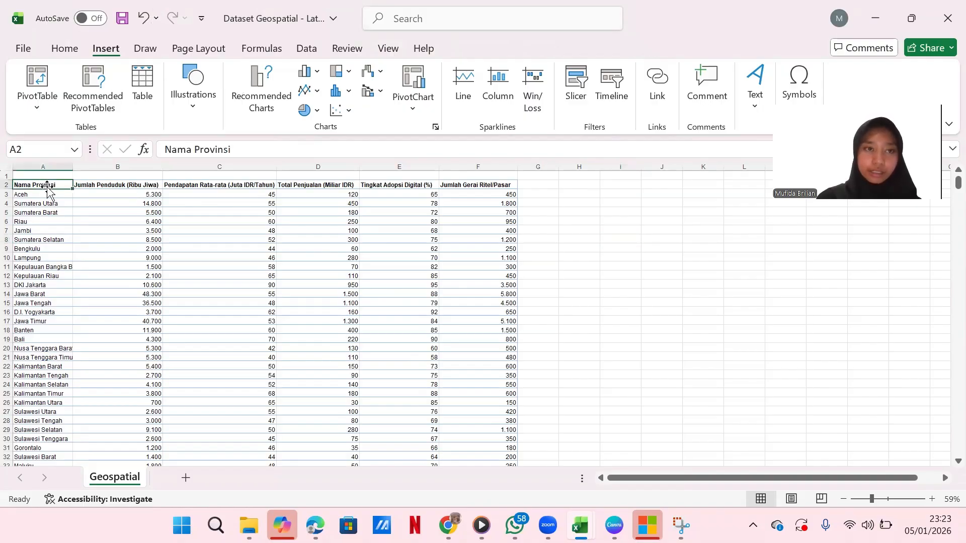
pyautogui.click(89, 183)
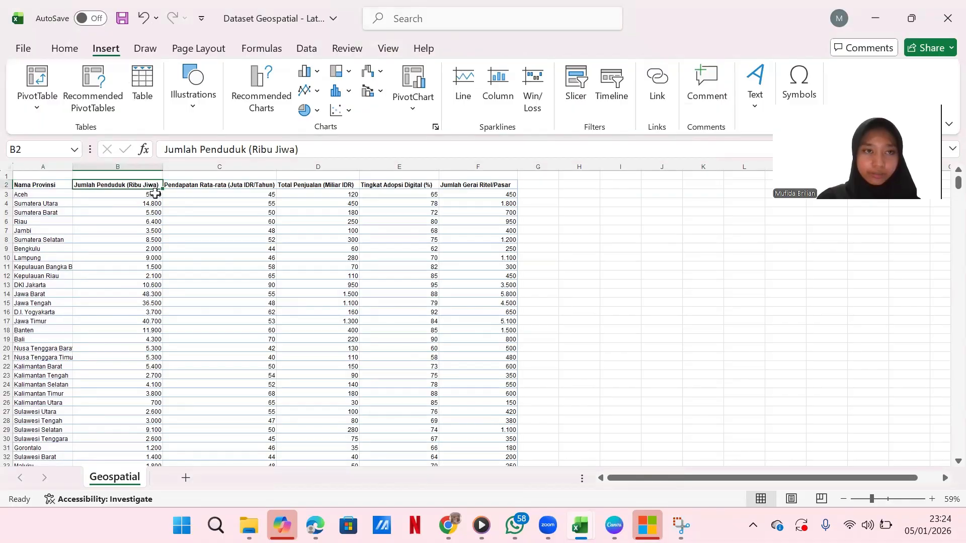
pyautogui.click(39, 187)
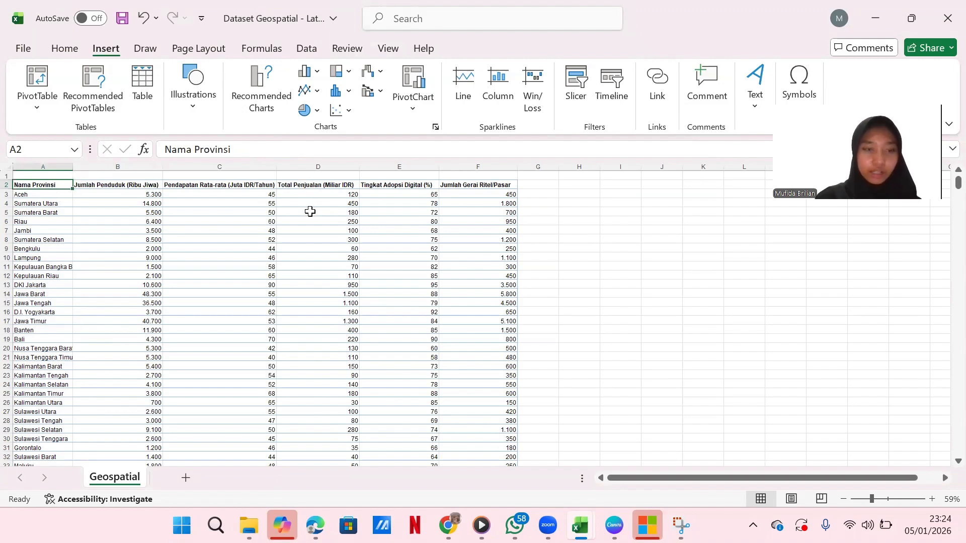
pyautogui.hotkey('ctrl', 'shift', 'Down')
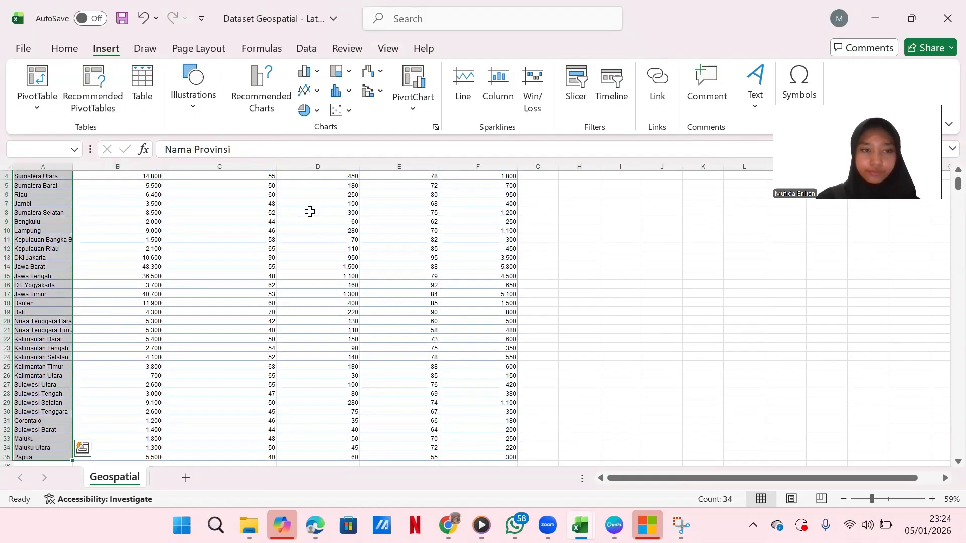
pyautogui.scroll(1, 306, 212)
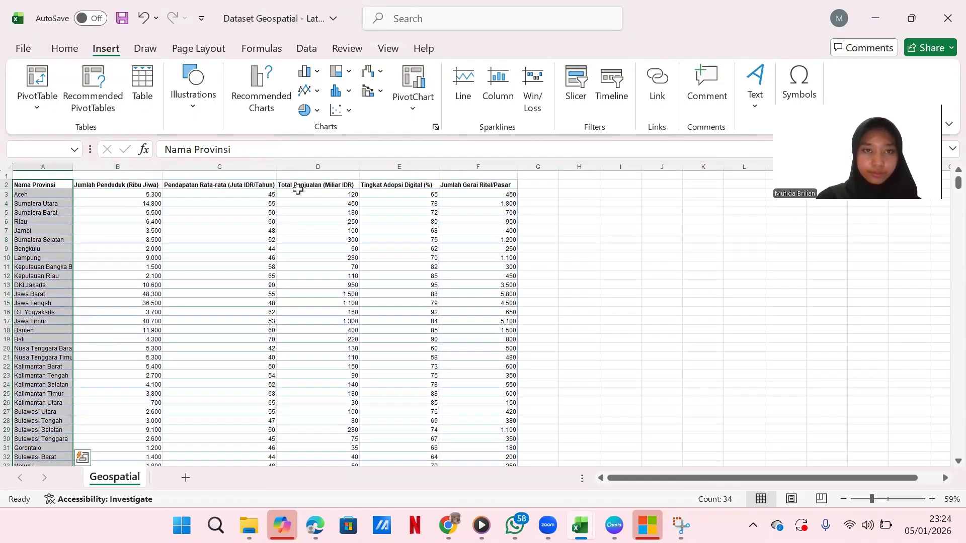
pyautogui.keyDown('ctrl'); pyautogui.click(298, 190); pyautogui.keyUp('ctrl')
pyautogui.keyDown('ctrl'); pyautogui.click(313, 183); pyautogui.keyUp('ctrl')
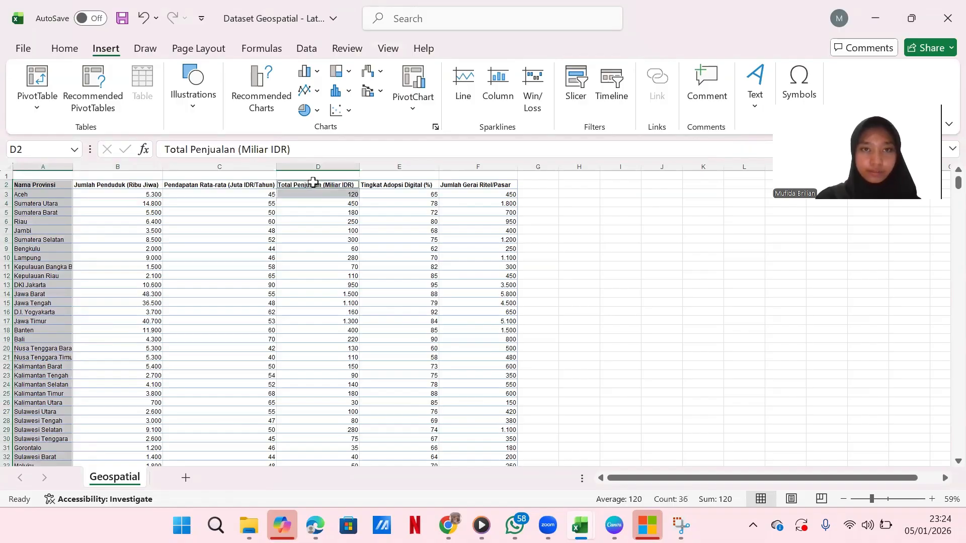
pyautogui.hotkey('ctrl', 'shift', 'Down')
pyautogui.scroll(1, 371, 265)
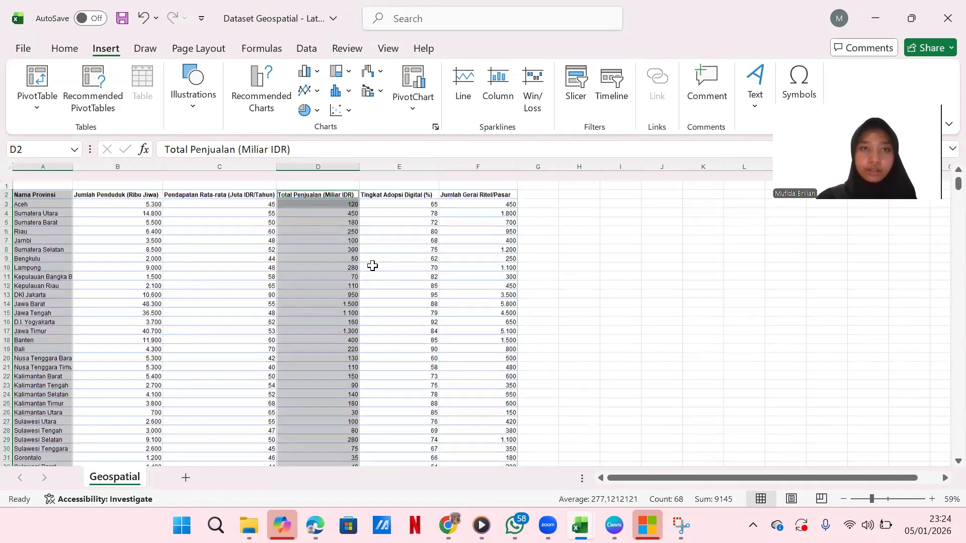
pyautogui.click(305, 70)
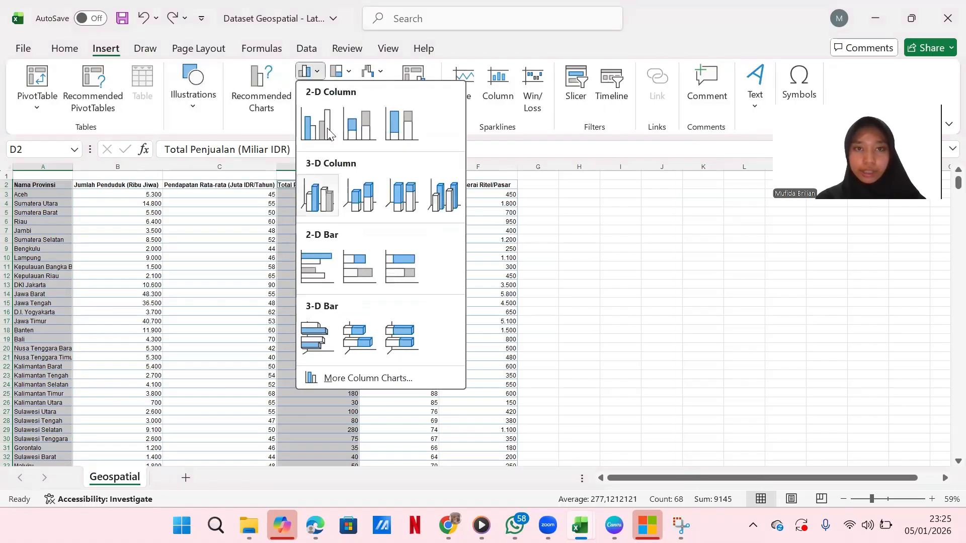
pyautogui.click(315, 123)
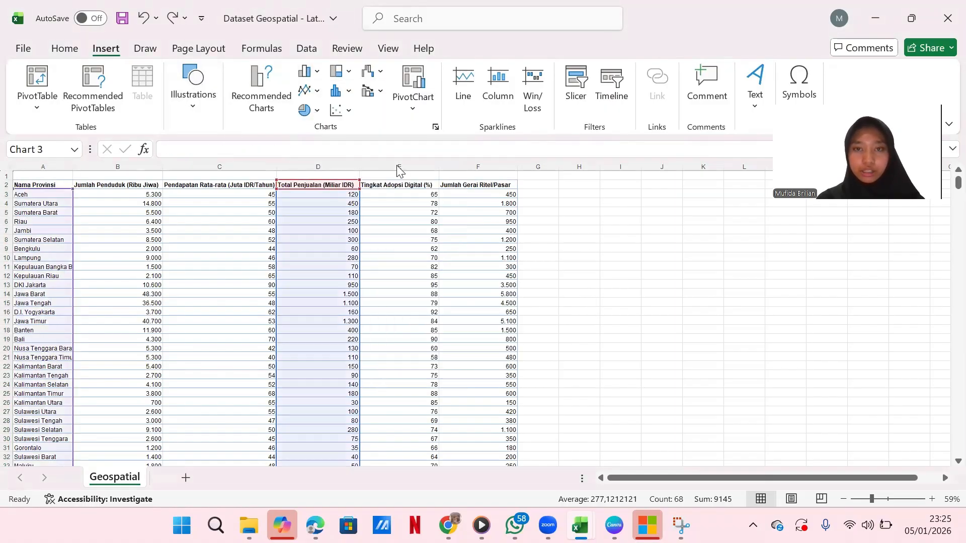
# Step: Move the Total Penjualan chart clear of the data table and enlarge it to span about columns H to N, rows 4 to 21
pyautogui.moveTo(541, 267); pyautogui.dragTo(731, 250)
pyautogui.hscroll(3, 731, 250)
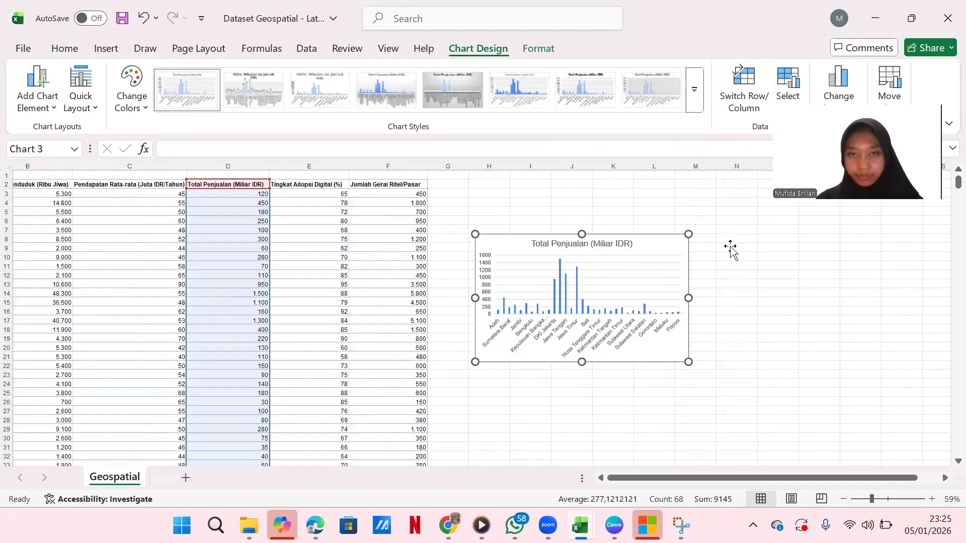
pyautogui.moveTo(628, 232); pyautogui.dragTo(669, 199)
pyautogui.click(710, 319)
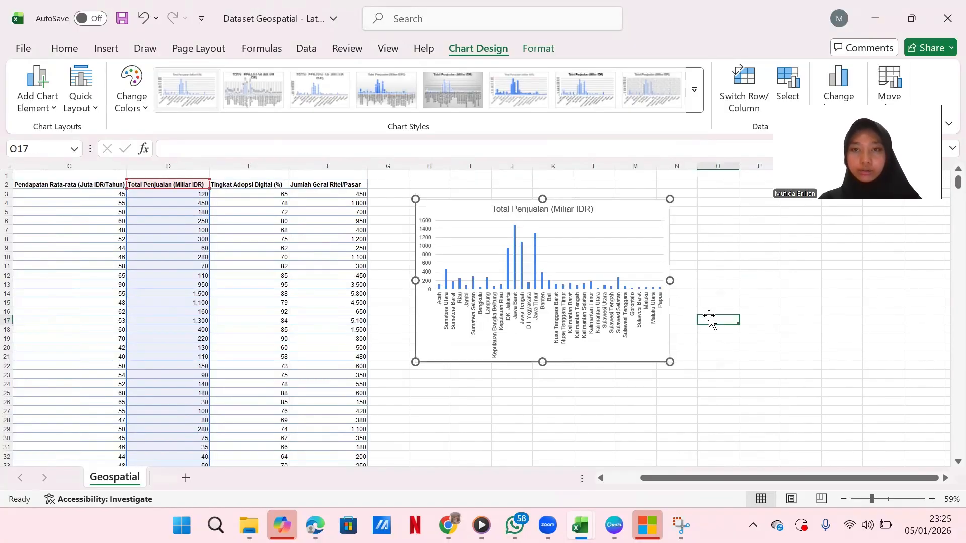
pyautogui.click(586, 318)
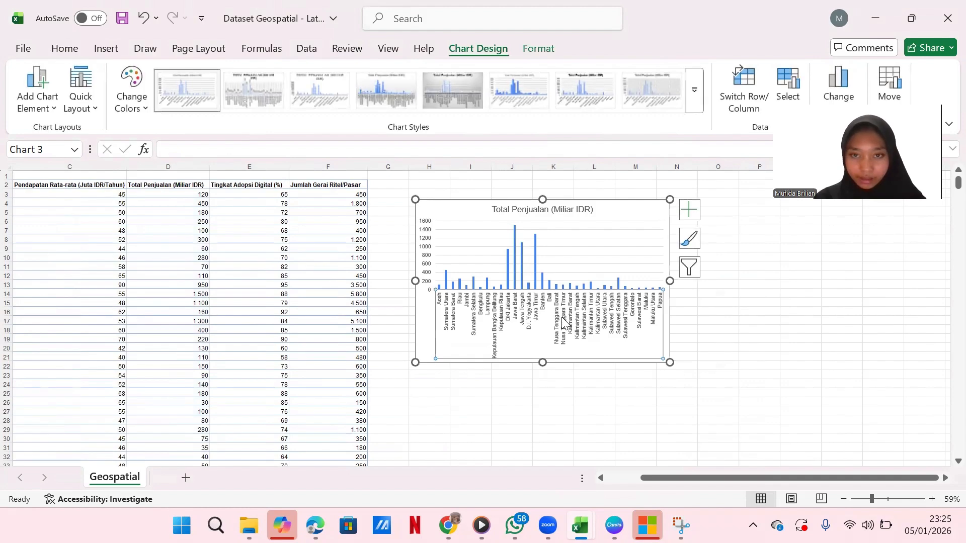
pyautogui.click(732, 321)
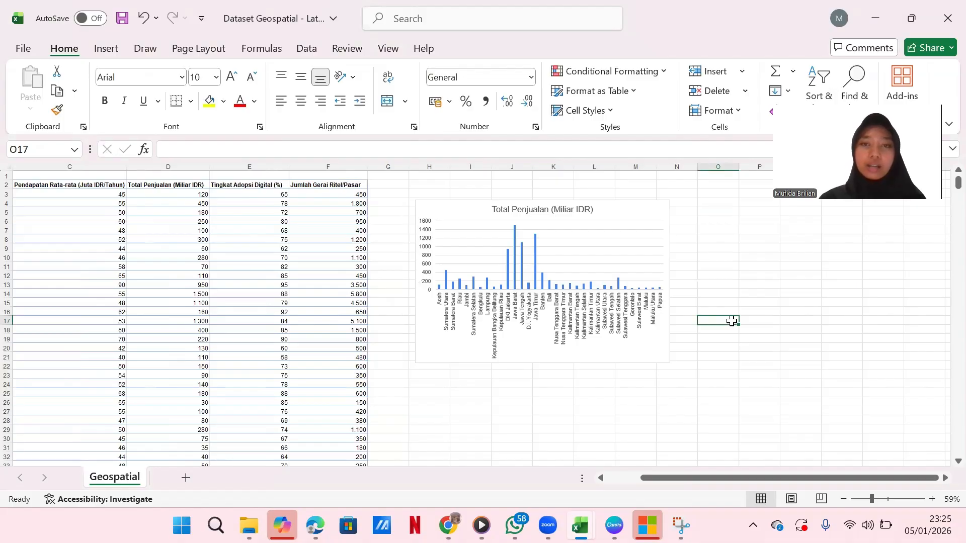
pyautogui.hscroll(-2, 242, 294)
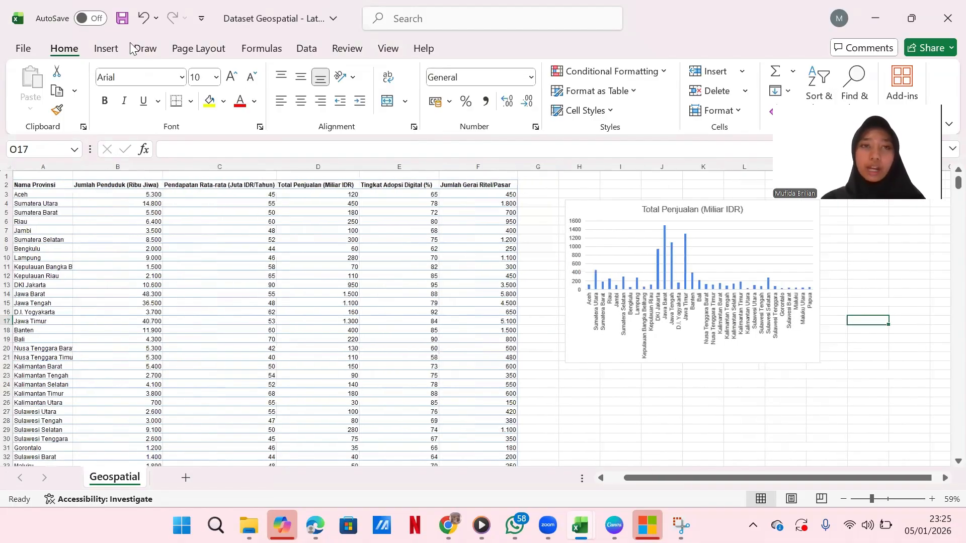
pyautogui.click(105, 48)
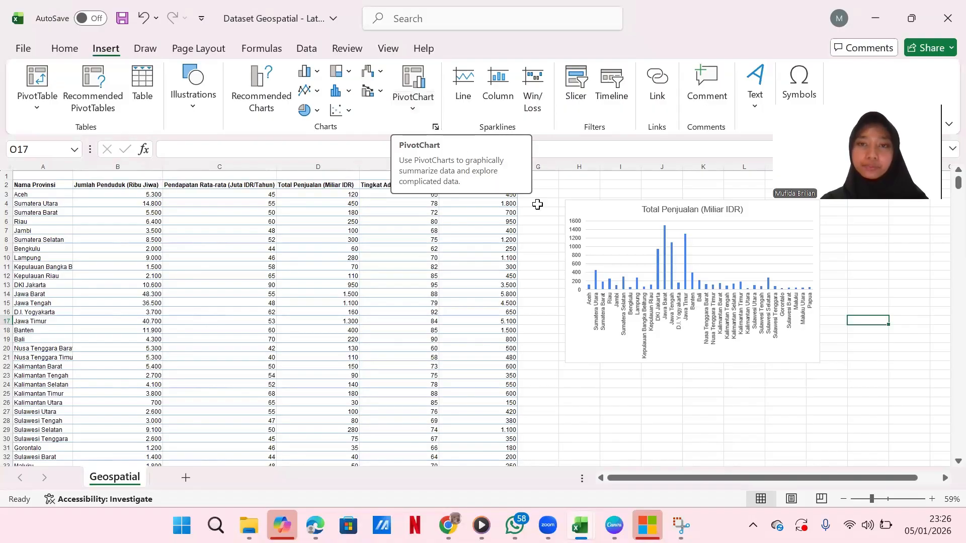
pyautogui.click(574, 217)
pyautogui.hscroll(2, 573, 216)
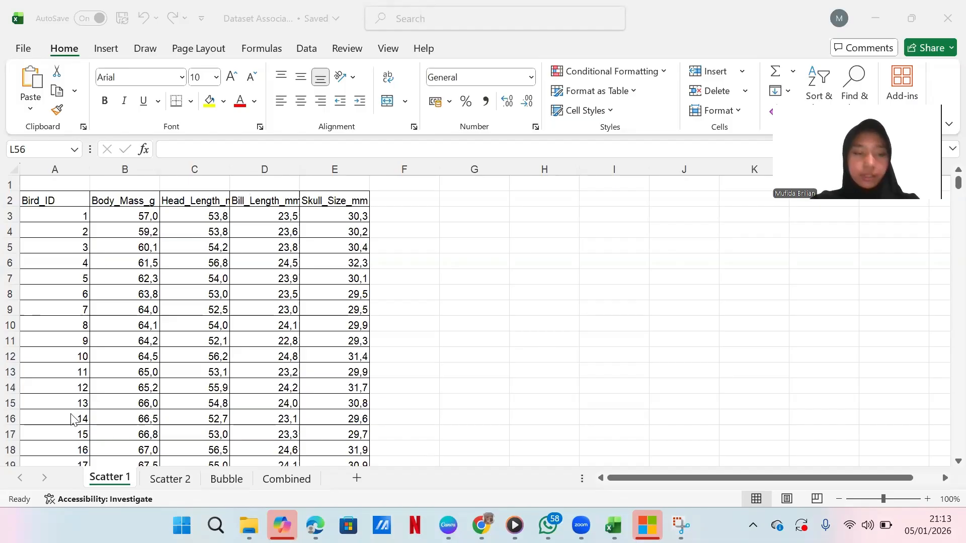
pyautogui.hscroll(-3, 121, 347)
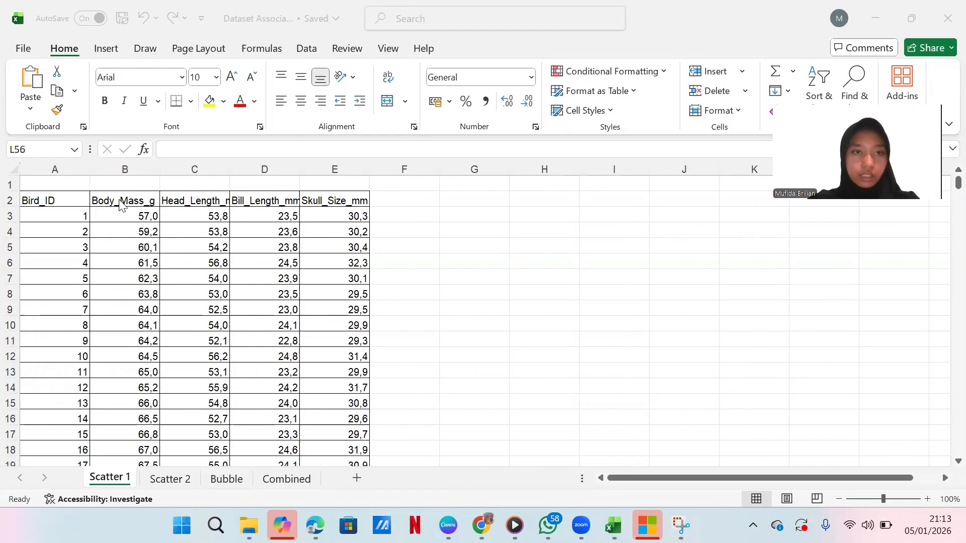
pyautogui.click(119, 199)
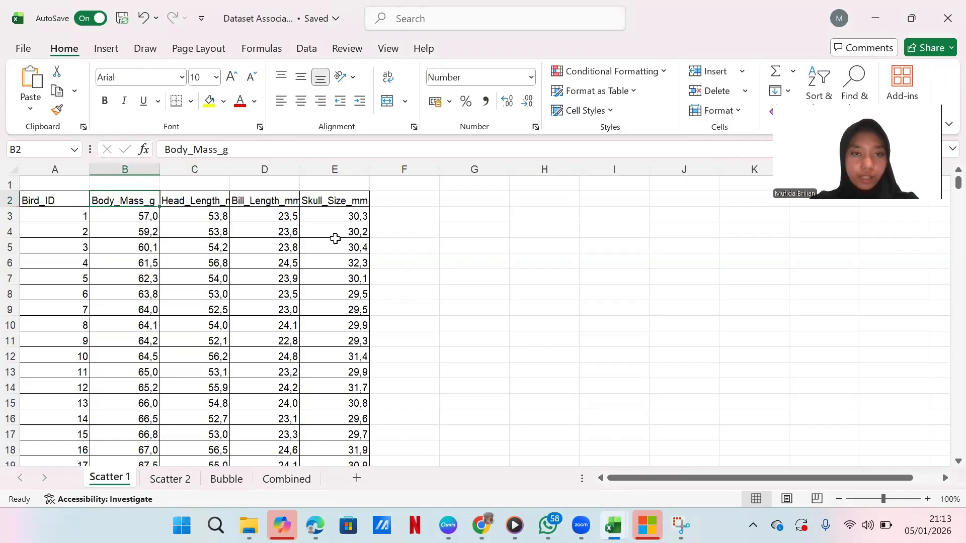
pyautogui.hotkey('shift', 'Right')
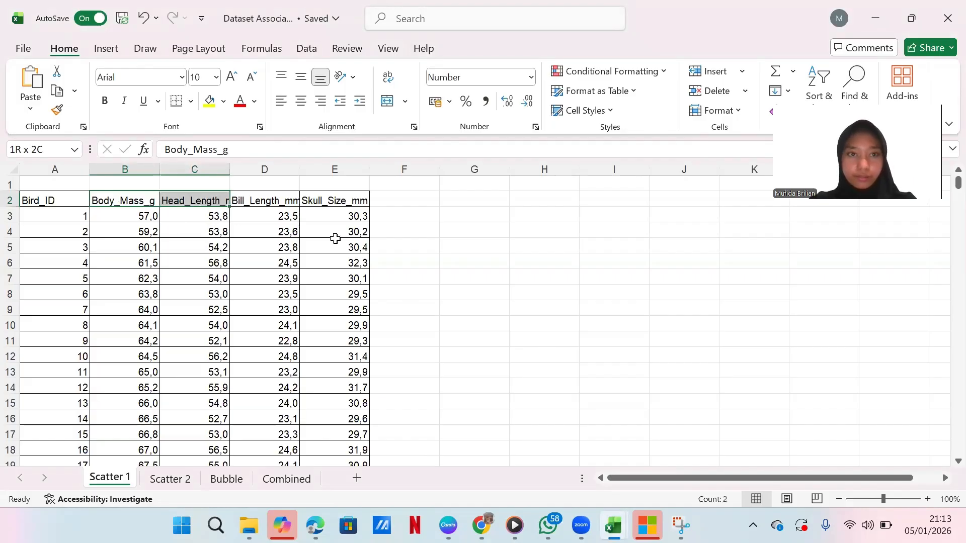
pyautogui.hotkey('ctrl', 'shift', 'Down')
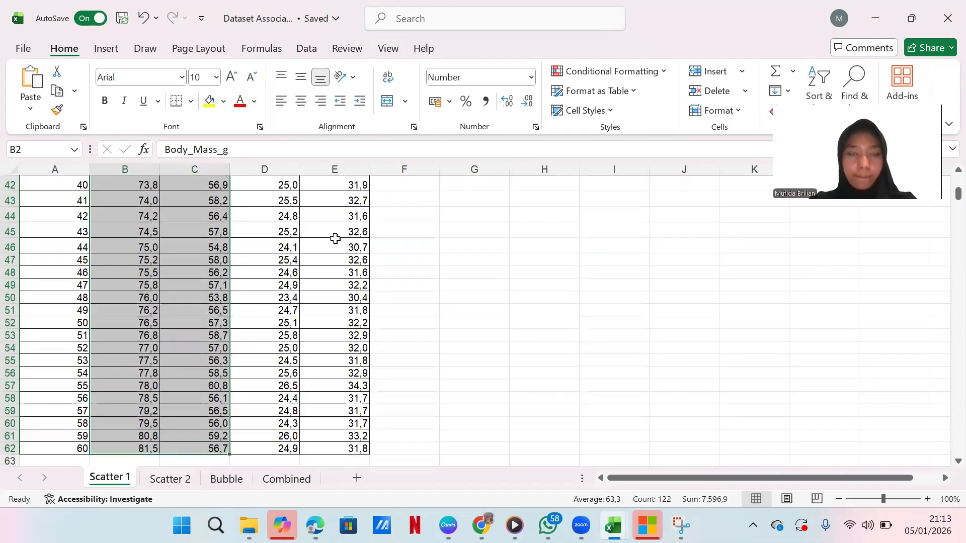
pyautogui.scroll(8, 335, 238)
pyautogui.scroll(6, 335, 239)
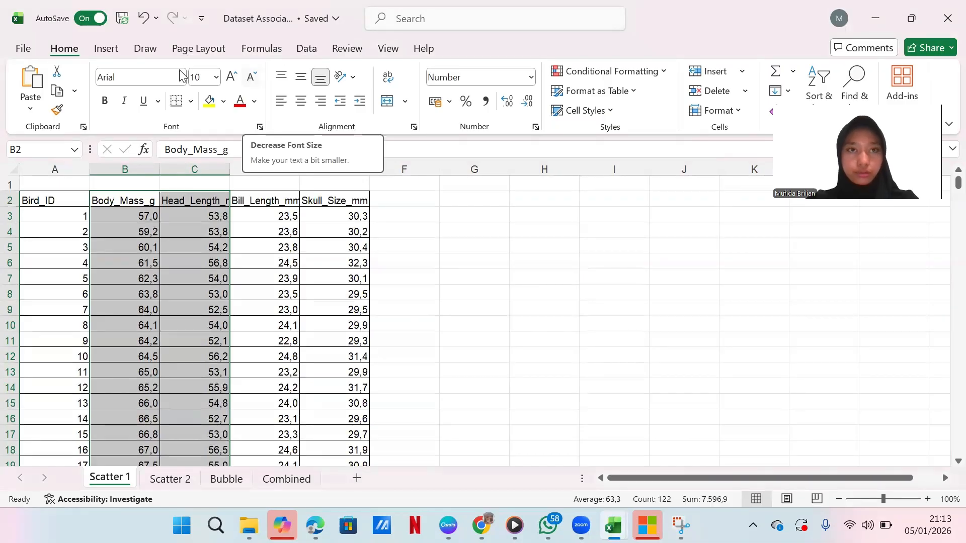
pyautogui.click(107, 52)
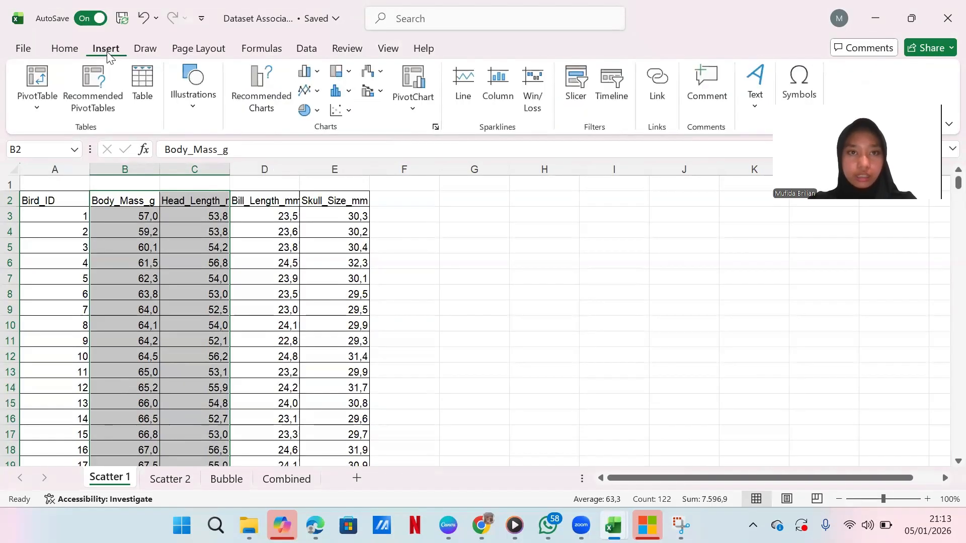
pyautogui.click(309, 91)
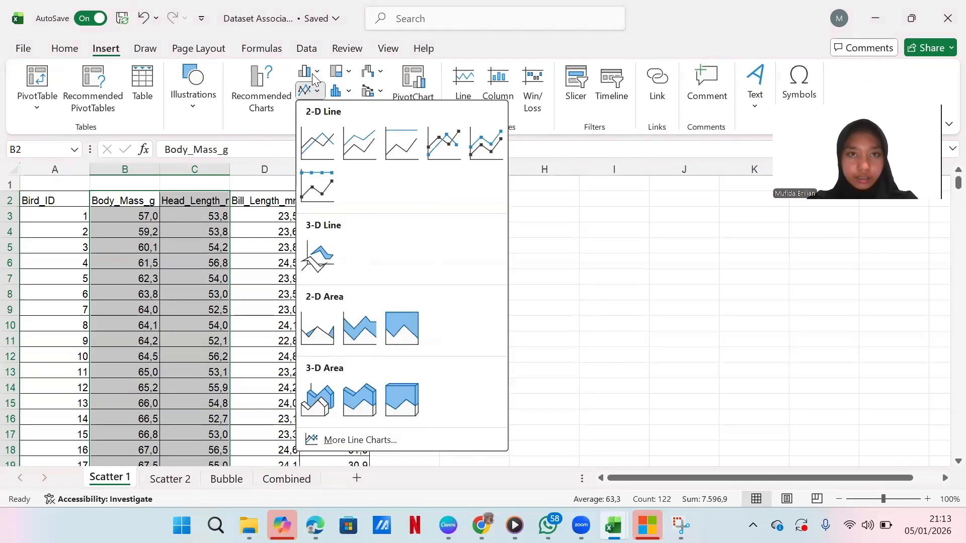
pyautogui.click(306, 71)
pyautogui.click(305, 71)
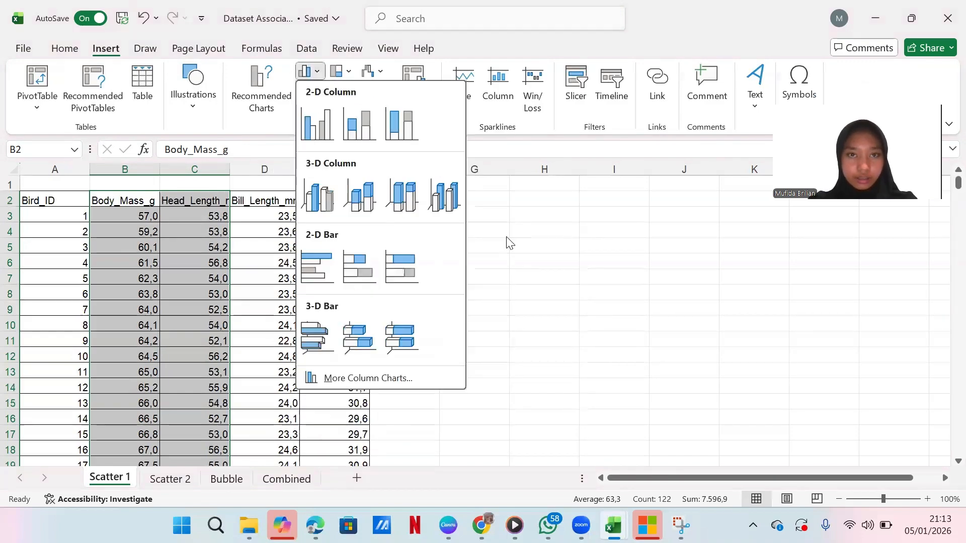
pyautogui.click(387, 75)
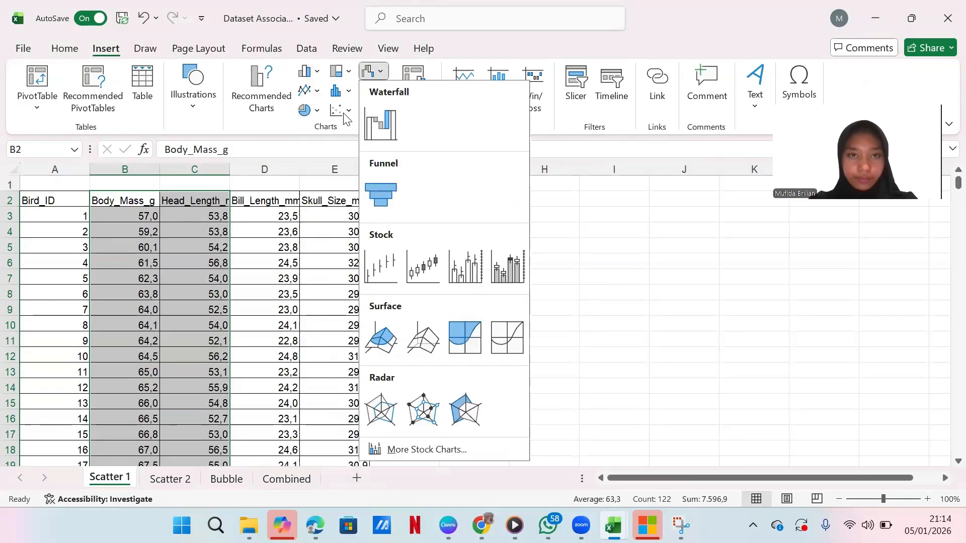
pyautogui.click(346, 121)
pyautogui.click(340, 114)
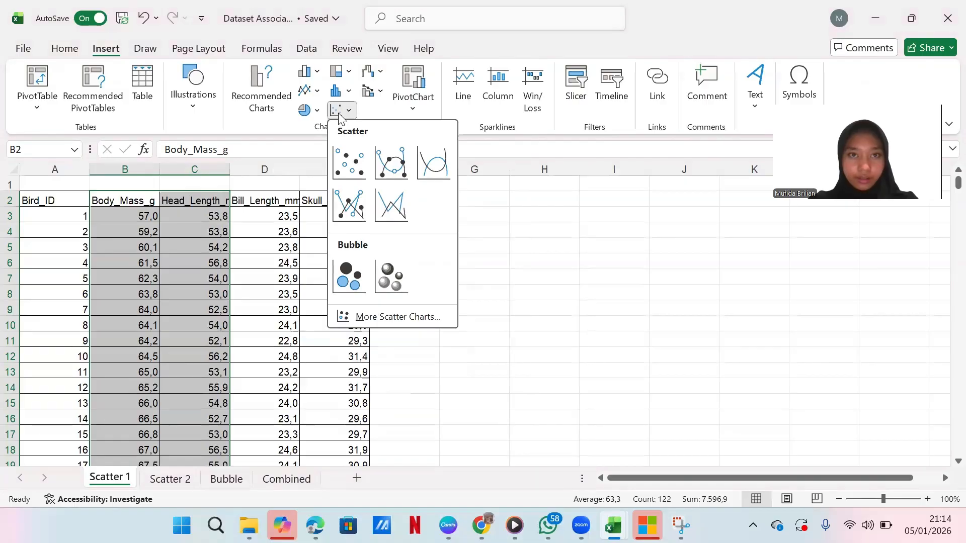
pyautogui.click(340, 115)
pyautogui.click(340, 114)
pyautogui.press('Escape')
pyautogui.click(350, 166)
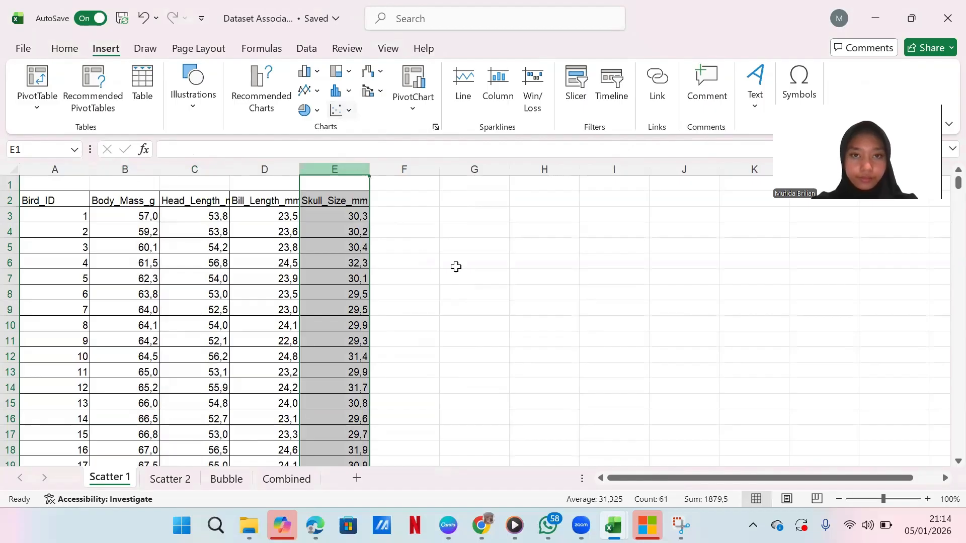
# Step: Insert a markers-only scatter chart on the Scatter 1 sheet from the complete Body_Mass_g and Head_Length_mm columns, including their headers
pyautogui.click(137, 204)
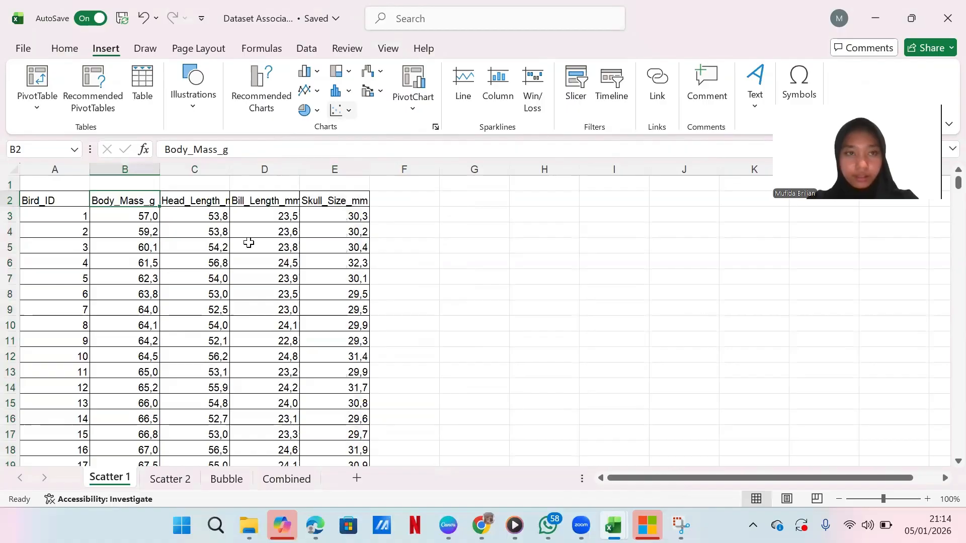
pyautogui.hotkey('shift', 'Right')
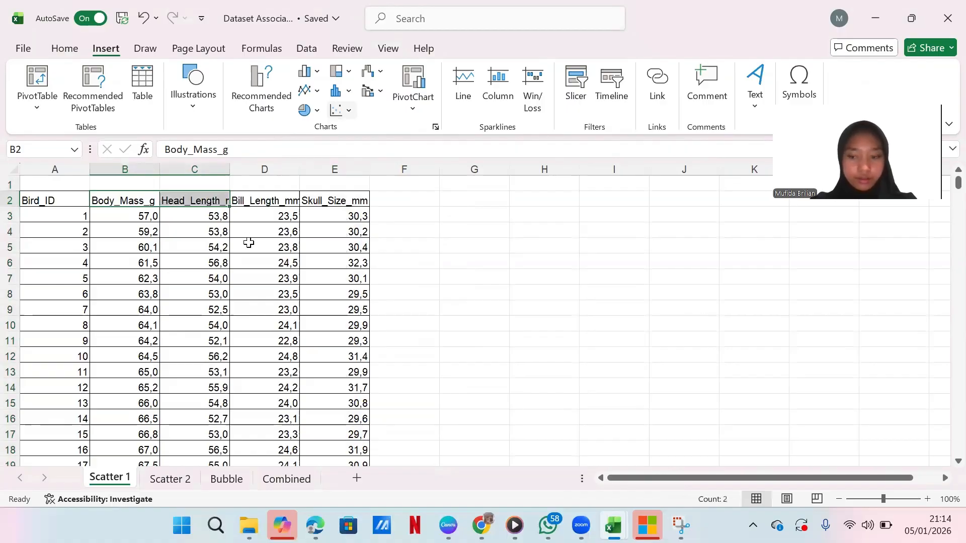
pyautogui.hotkey('ctrl', 'shift', 'Down')
pyautogui.scroll(13, 325, 327)
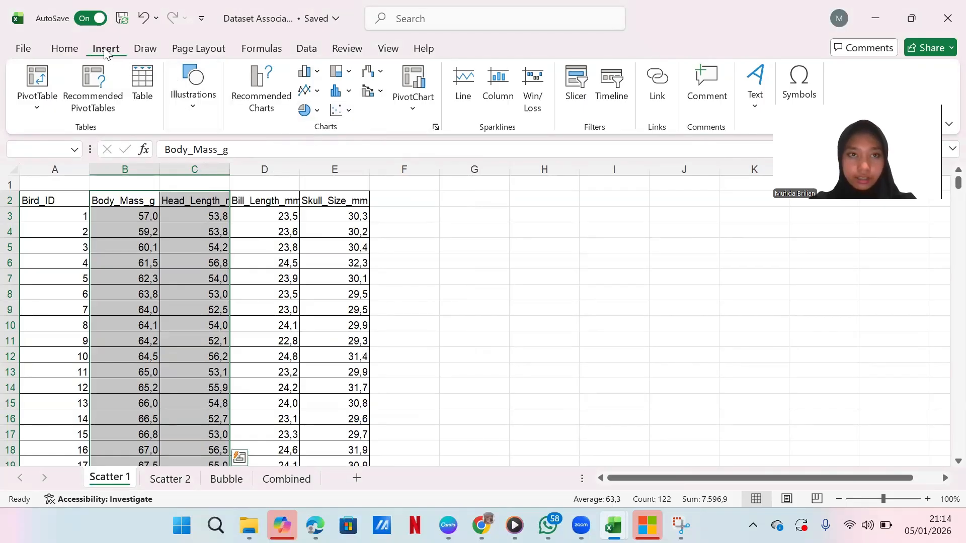
pyautogui.click(339, 113)
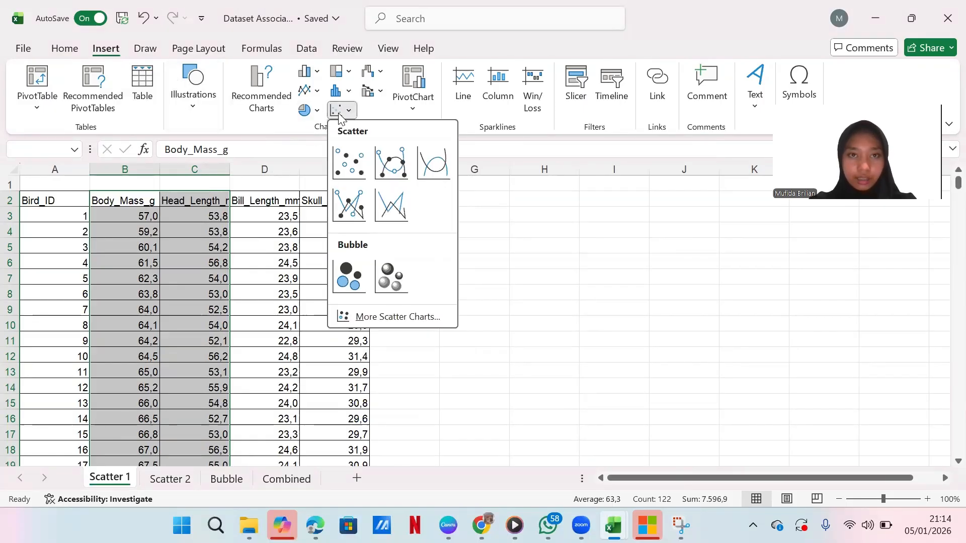
pyautogui.click(346, 155)
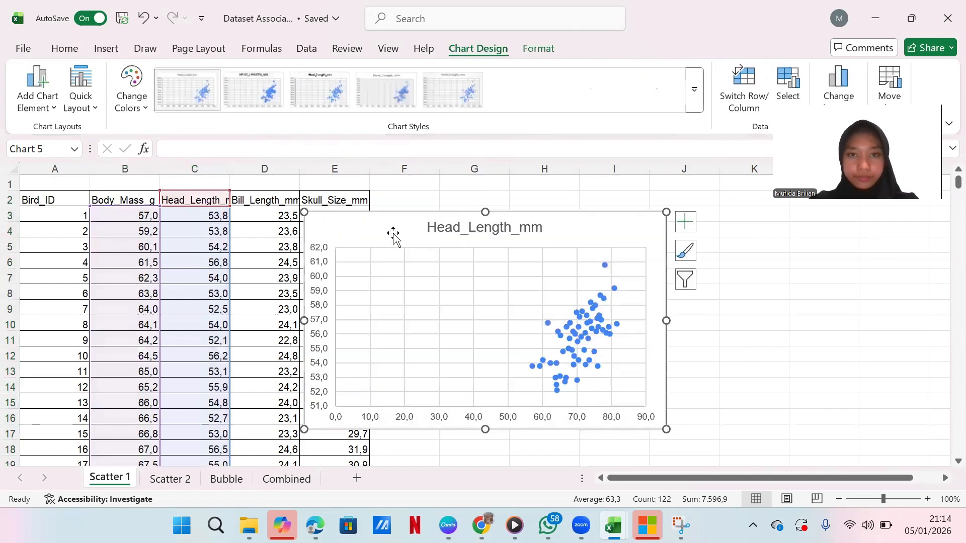
# Step: Shrink the Head_Length_mm scatter chart from its upper-left corner so that it sits clear of the Skull_Size_mm column
pyautogui.moveTo(305, 213); pyautogui.dragTo(408, 236)
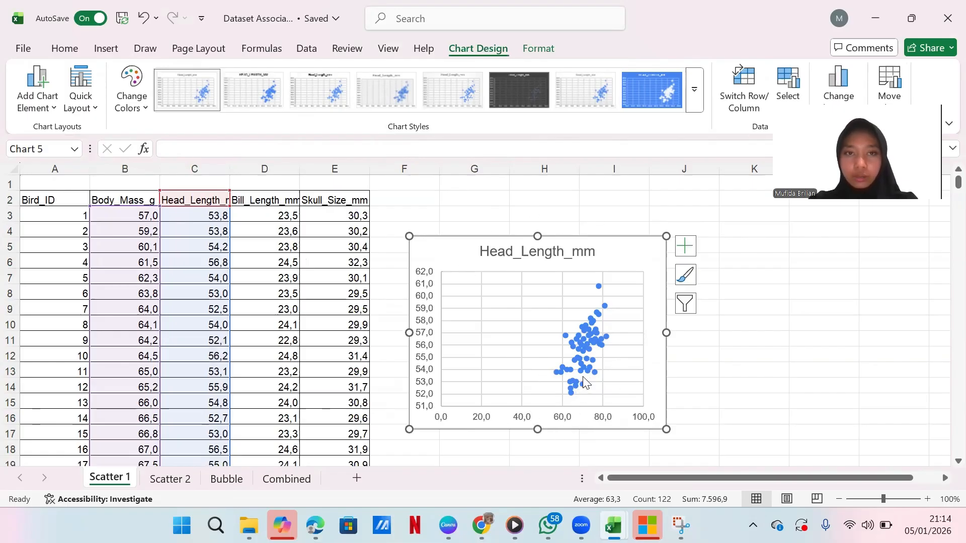
pyautogui.scroll(-1, 579, 352)
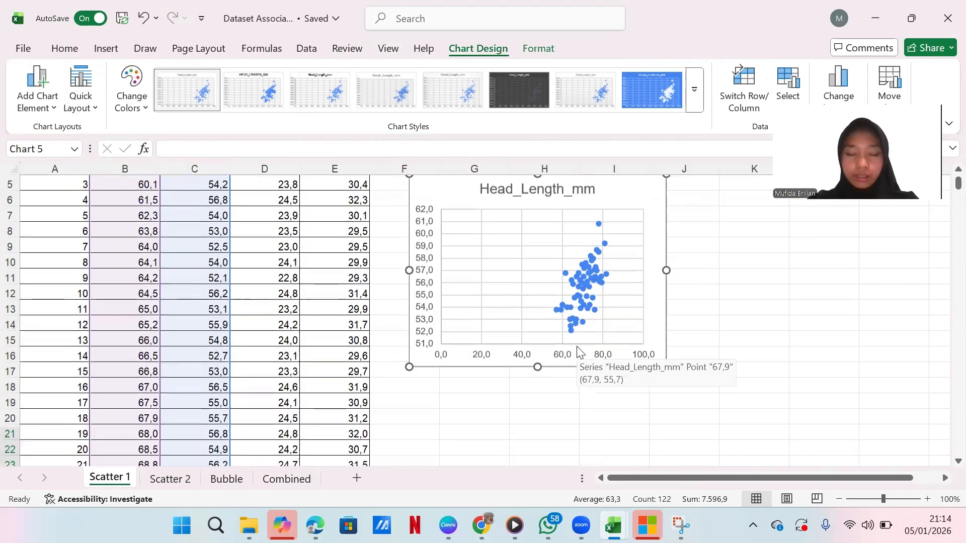
pyautogui.scroll(1, 577, 351)
pyautogui.scroll(-1, 563, 361)
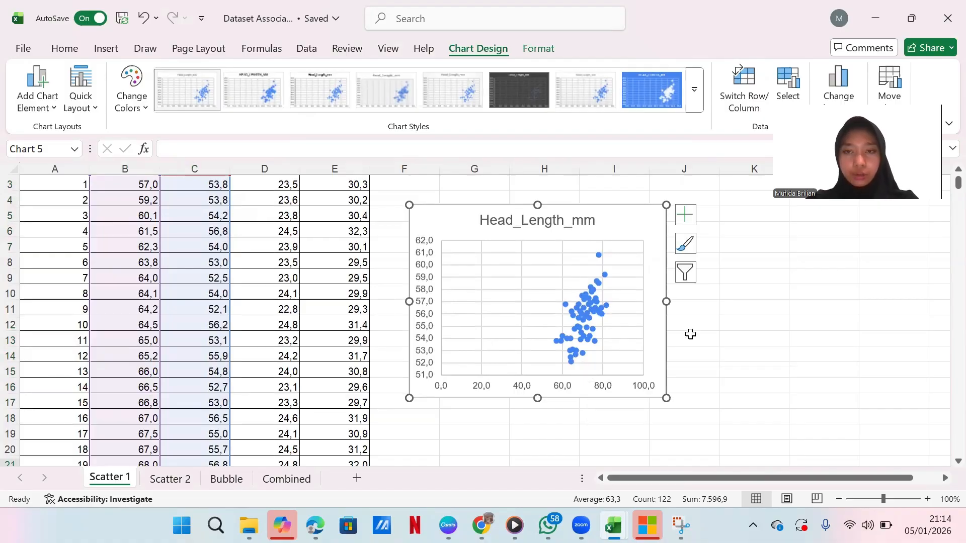
# Step: Move the Head_Length_mm scatter chart up so its upper edge lines up with the header row of the data table
pyautogui.scroll(1, 690, 334)
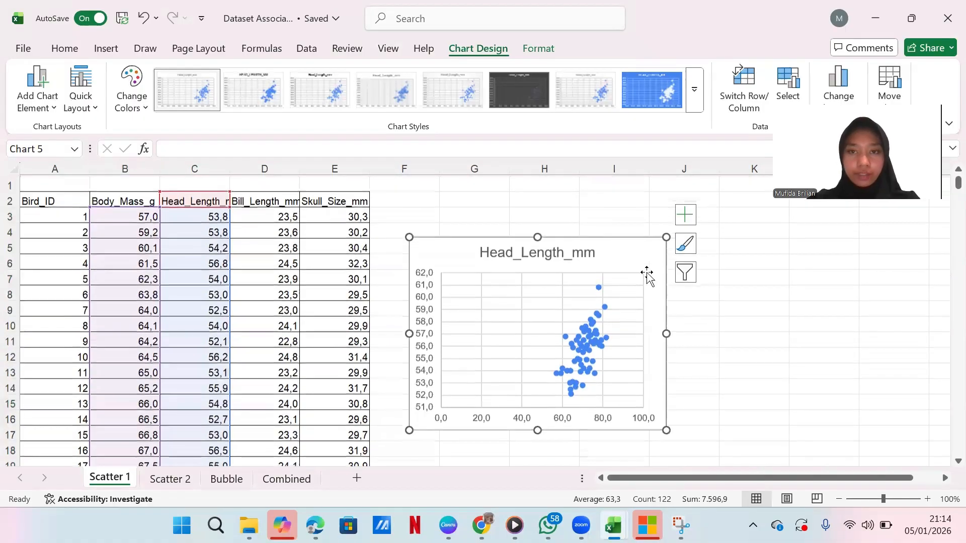
pyautogui.moveTo(630, 259); pyautogui.dragTo(632, 216)
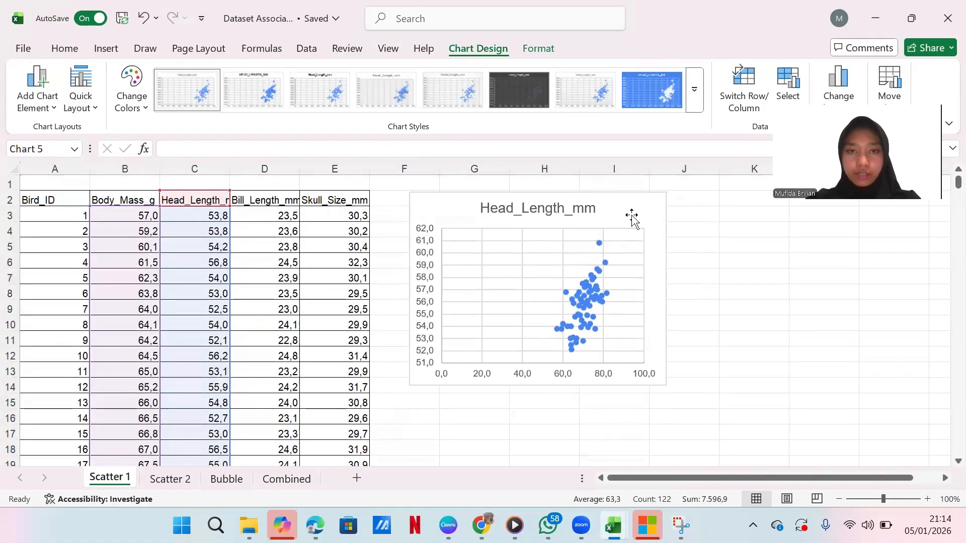
# Step: Insert a second markers-only scatter chart from the complete Body_Mass_g and Head_Length_mm columns, including their headers
pyautogui.click(113, 203)
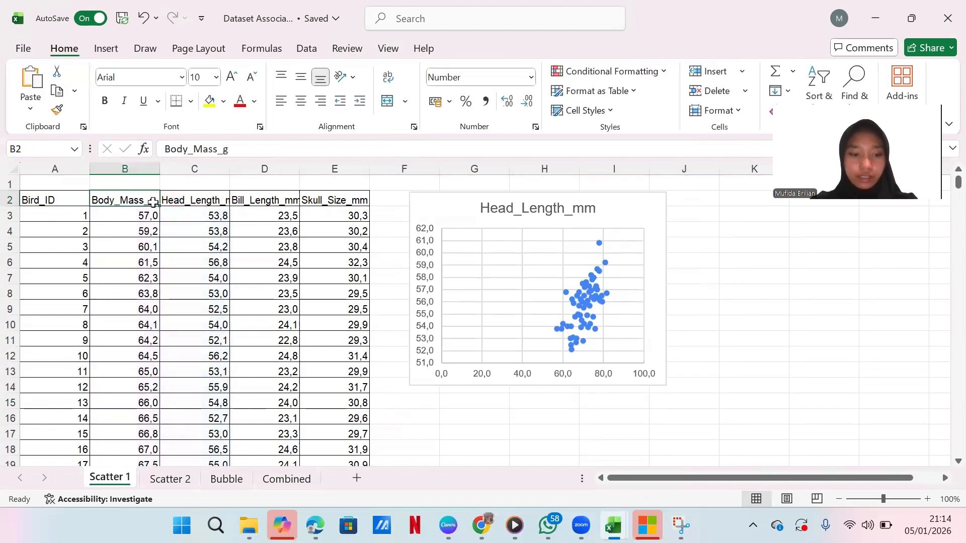
pyautogui.hotkey('shift', 'Right')
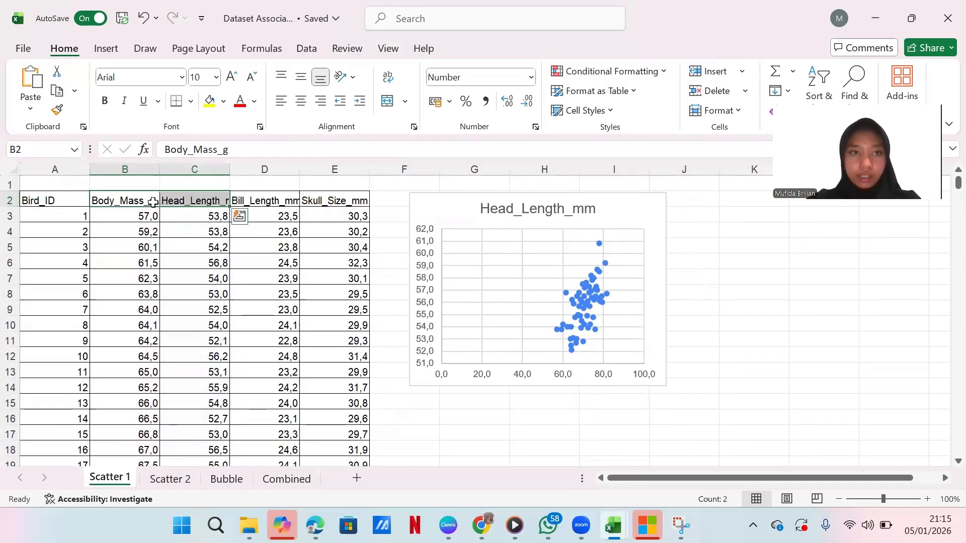
pyautogui.hotkey('ctrl', 'shift', 'Down')
pyautogui.scroll(15, 207, 264)
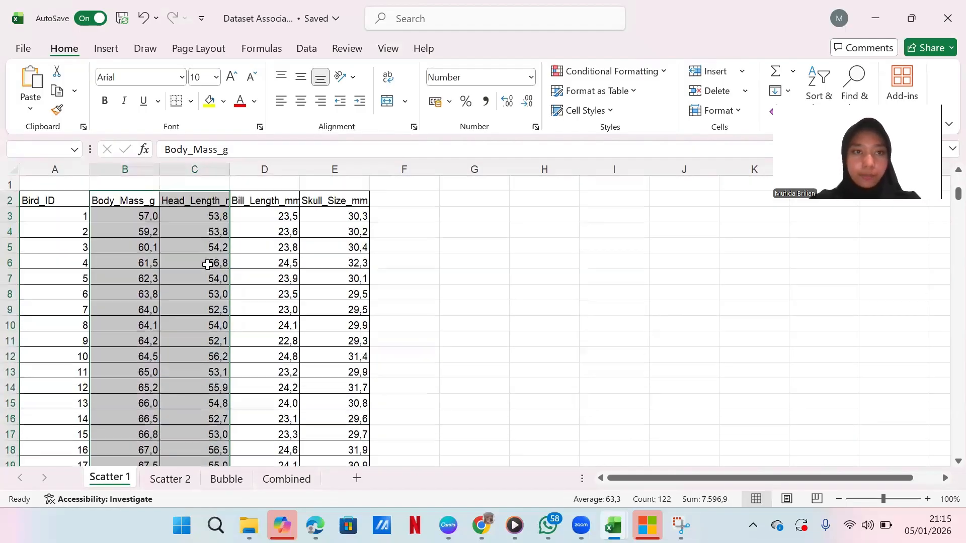
pyautogui.click(113, 50)
pyautogui.click(340, 112)
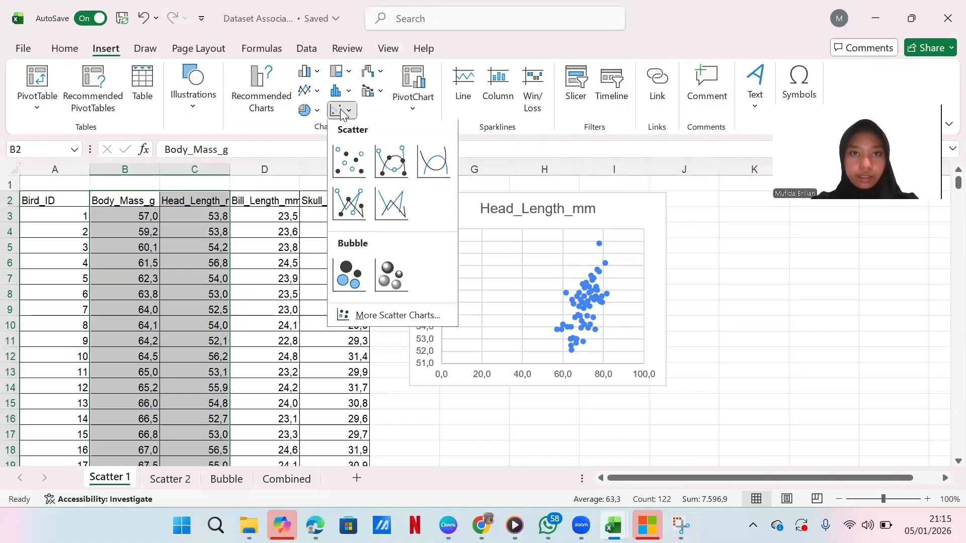
pyautogui.click(352, 160)
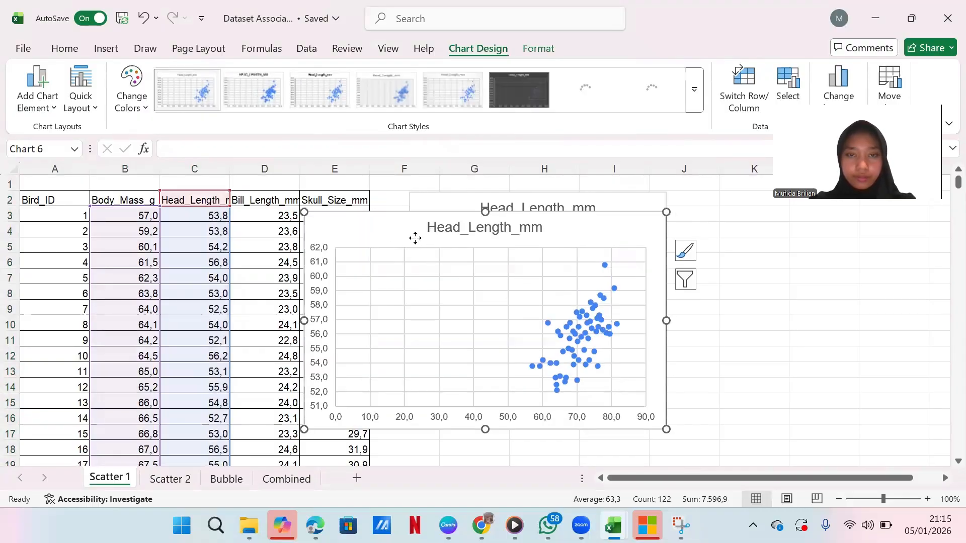
# Step: Place the new scatter chart below the first one and shrink it to span about columns F to J, rows 18 to 29
pyautogui.moveTo(402, 230); pyautogui.dragTo(481, 458)
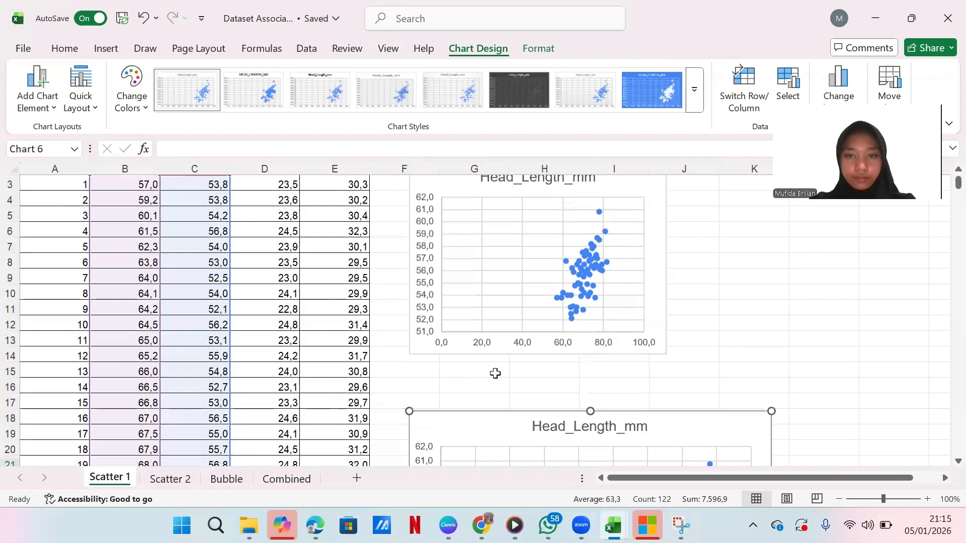
pyautogui.scroll(-6, 495, 373)
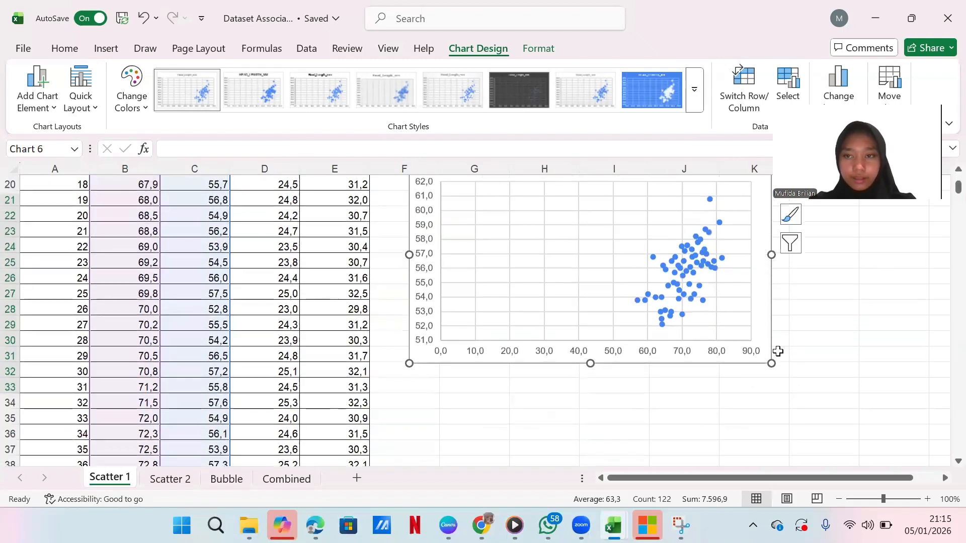
pyautogui.moveTo(769, 362); pyautogui.dragTo(713, 324)
# Step: Append _x_ to the Head_Length_mm title of the lower scatter chart
pyautogui.scroll(3, 712, 324)
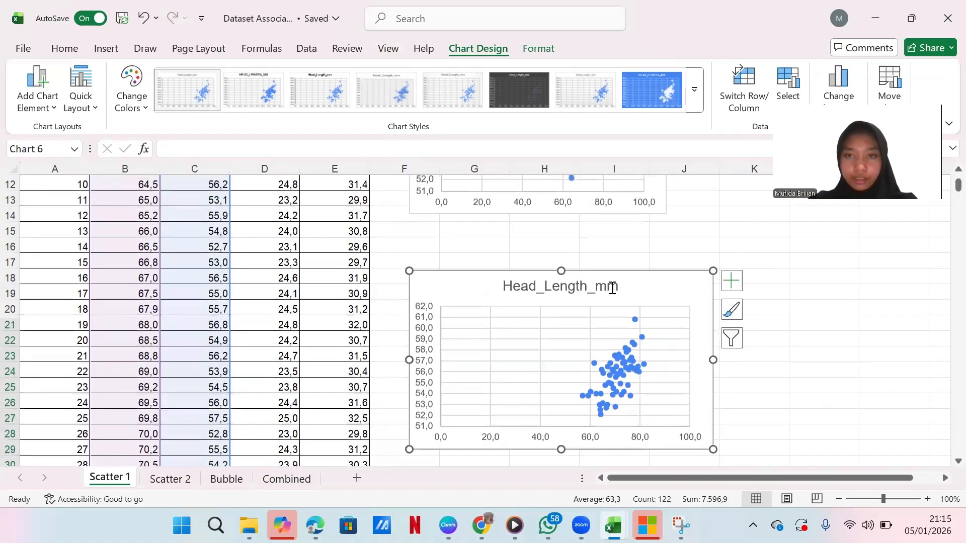
pyautogui.click(617, 285)
pyautogui.click(619, 287)
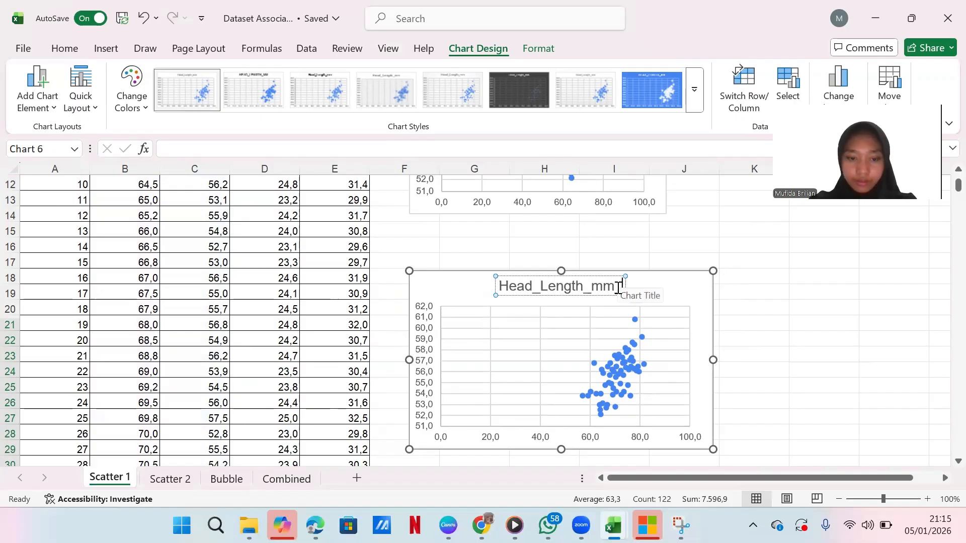
pyautogui.write('v')
pyautogui.write('_x_')
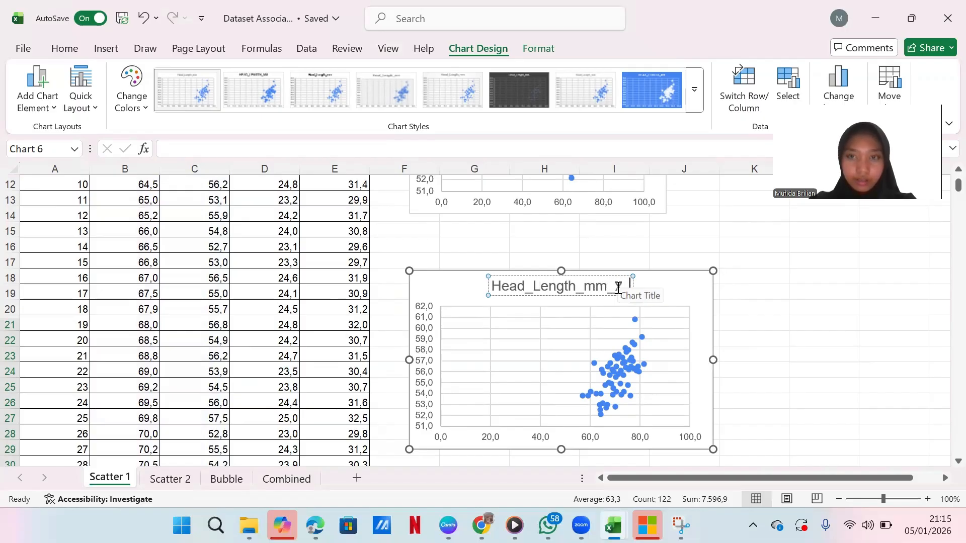
# Step: Copy the header text Body_Mass_g from cell B2
pyautogui.scroll(4, 559, 304)
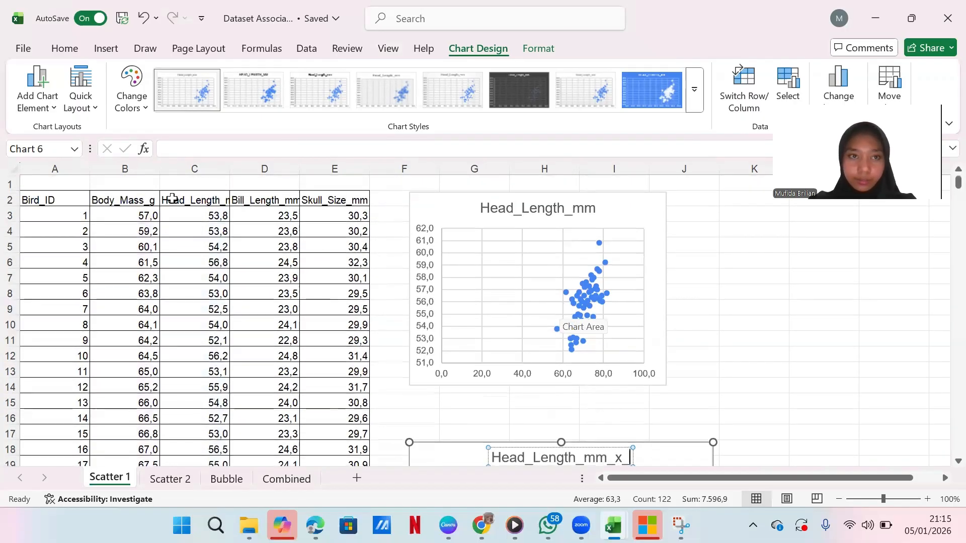
pyautogui.click(147, 202)
pyautogui.click(231, 150)
pyautogui.moveTo(232, 151); pyautogui.dragTo(169, 145)
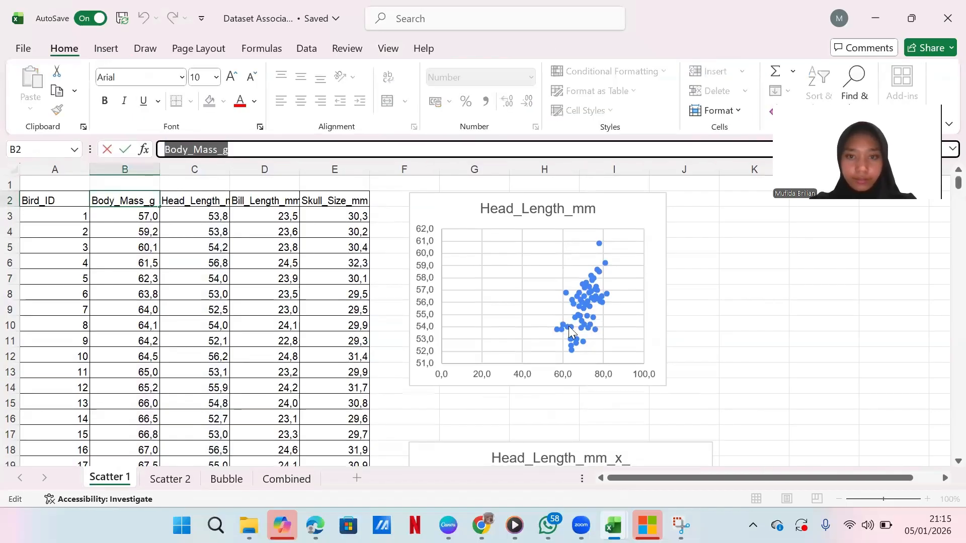
pyautogui.hotkey('ctrl', 'c')
# Step: Complete the lower scatter chart's title with the copied header text so it reads Head_Length_mm_x_Body_Mass_g
pyautogui.scroll(-4, 570, 332)
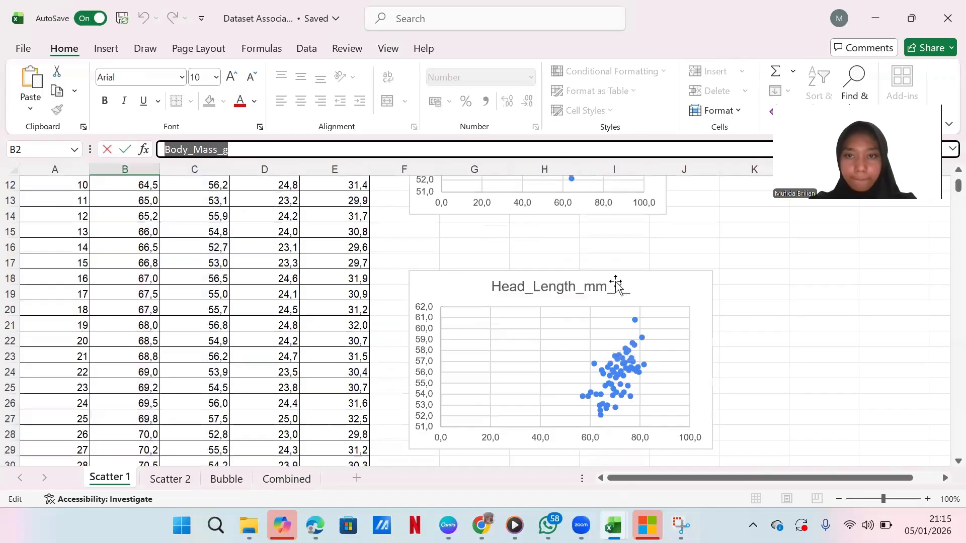
pyautogui.click(618, 286)
pyautogui.click(628, 288)
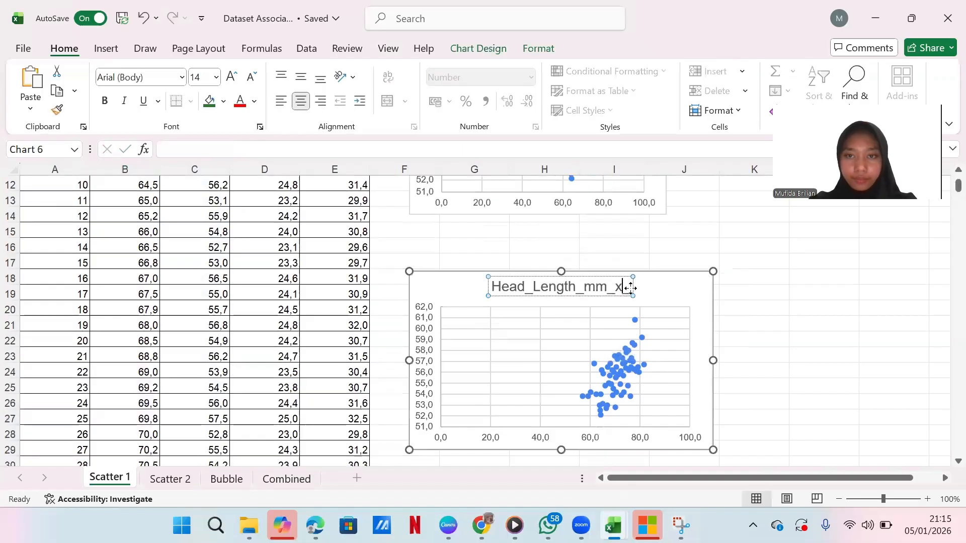
pyautogui.write('_')
pyautogui.click(624, 287)
pyautogui.hotkey('ctrl', 'v')
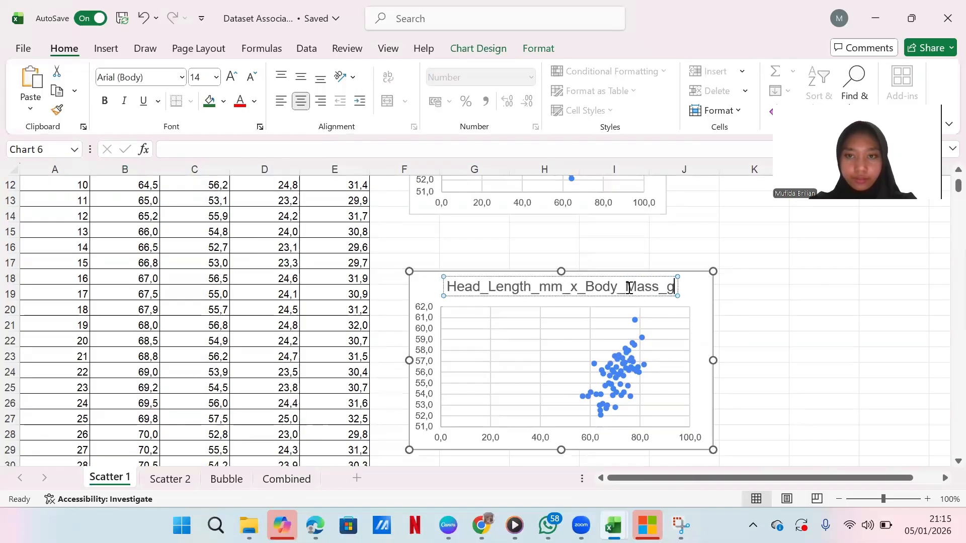
pyautogui.click(785, 310)
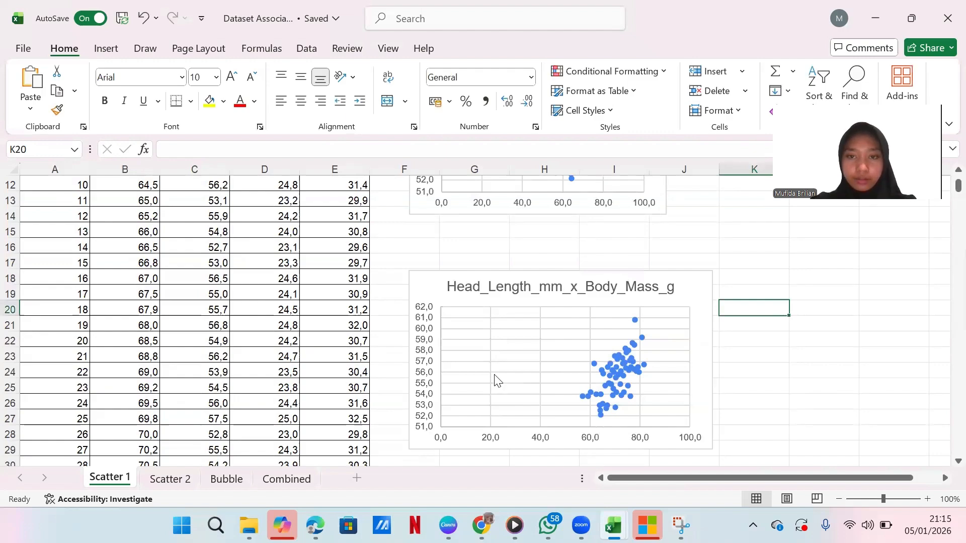
# Step: Set the minimum bound of the lower scatter chart's horizontal axis to 55
pyautogui.scroll(-1, 494, 381)
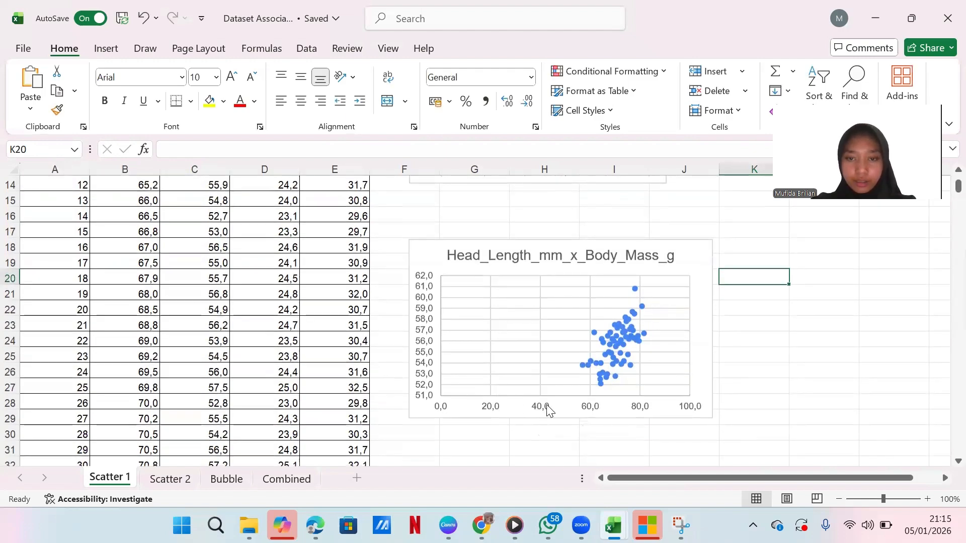
pyautogui.click(538, 409)
pyautogui.rightClick(539, 410)
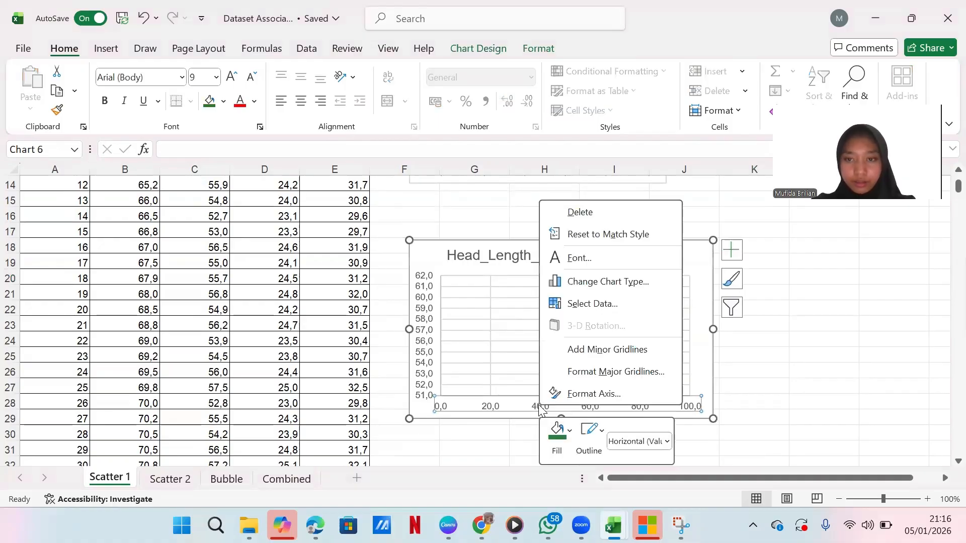
pyautogui.click(579, 396)
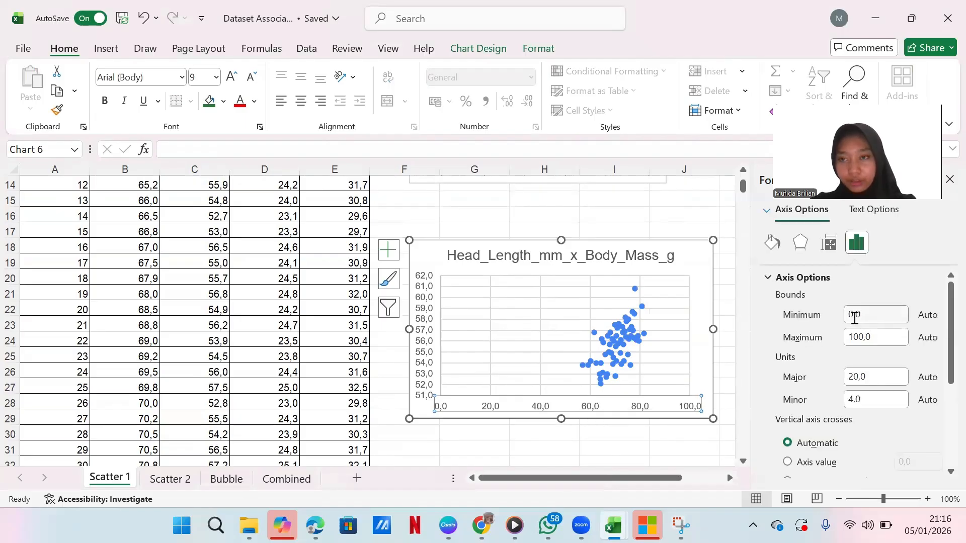
pyautogui.click(854, 317)
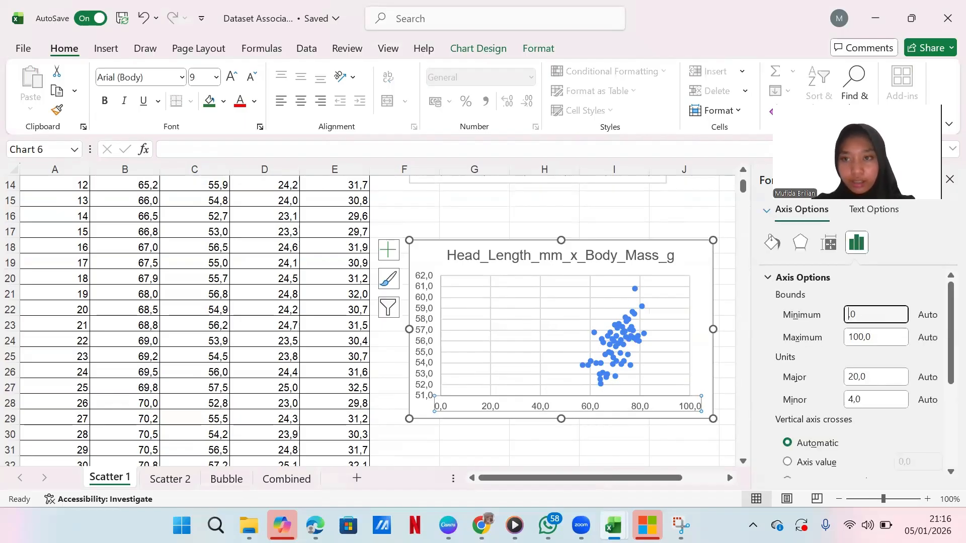
pyautogui.write('55')
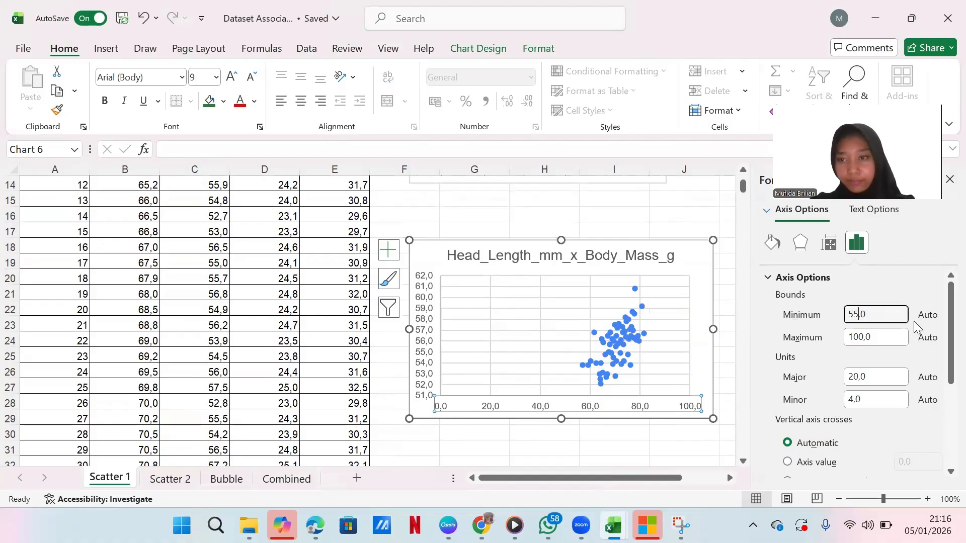
pyautogui.press('Return')
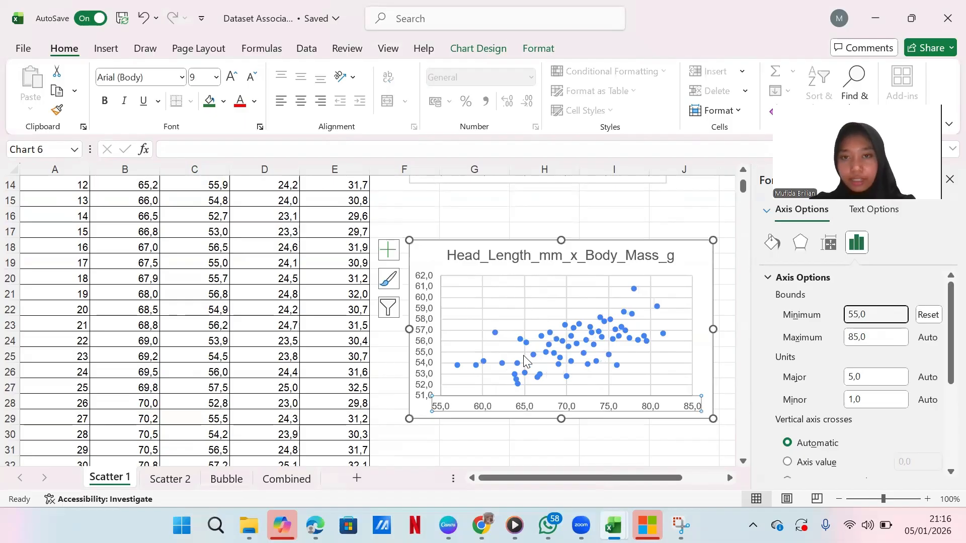
# Step: Set the number format of the horizontal axis labels to 0 decimal places
pyautogui.scroll(-3, 820, 393)
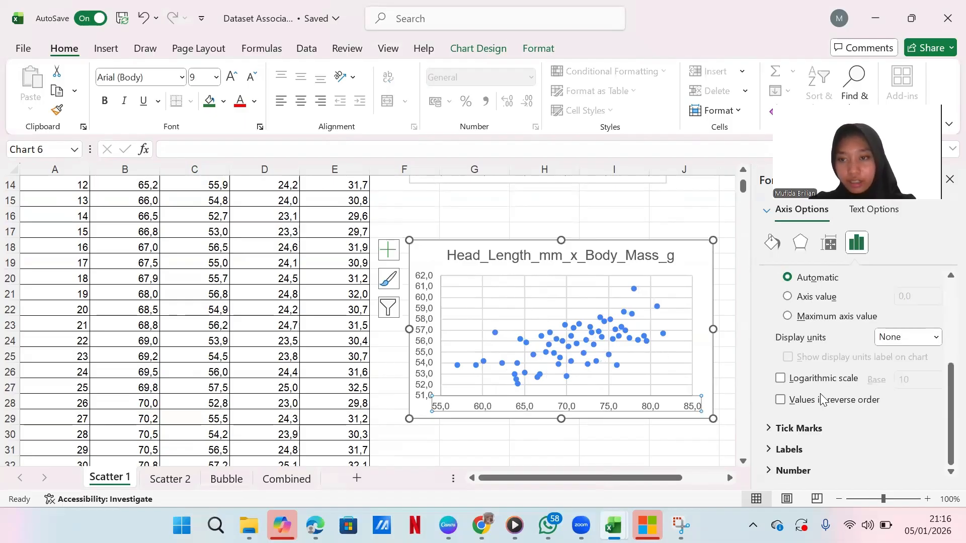
pyautogui.click(784, 475)
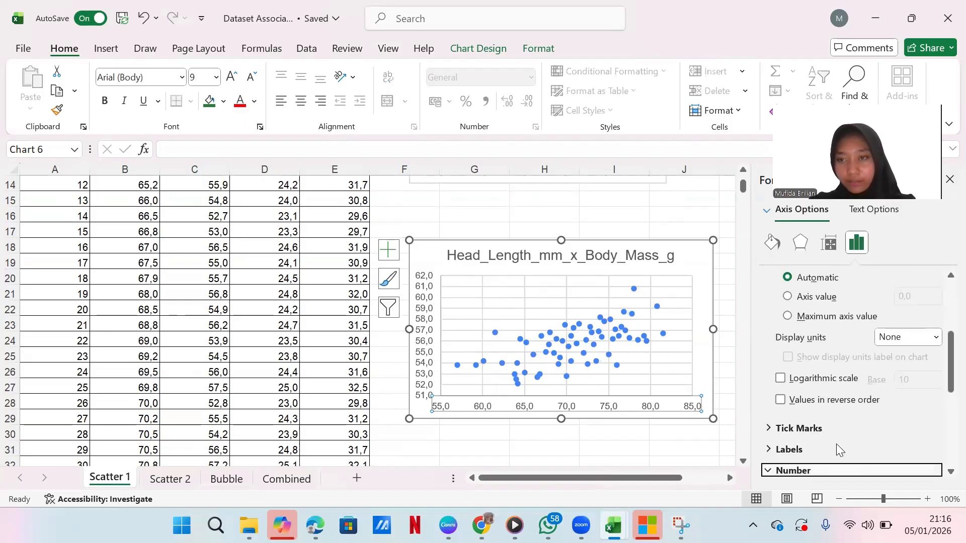
pyautogui.scroll(-3, 873, 419)
pyautogui.click(870, 385)
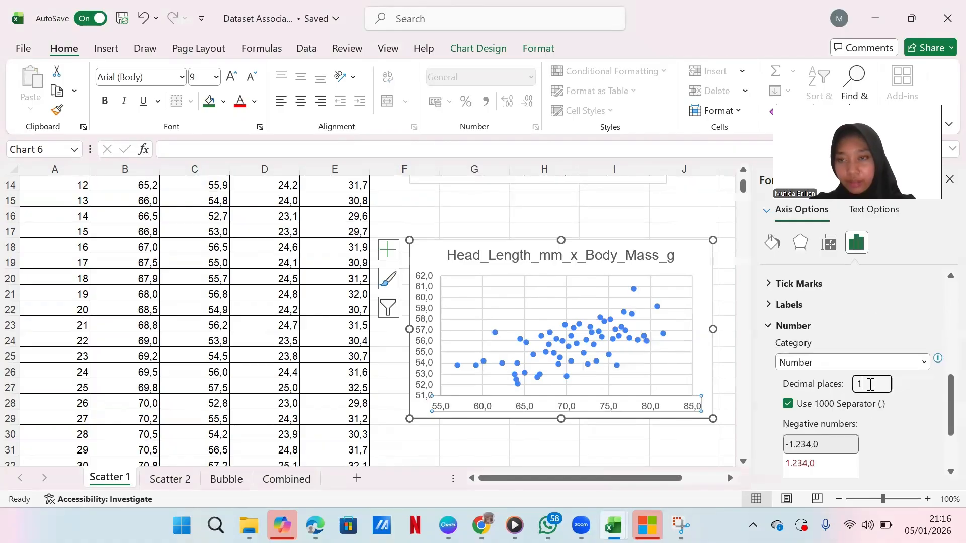
pyautogui.press('Return')
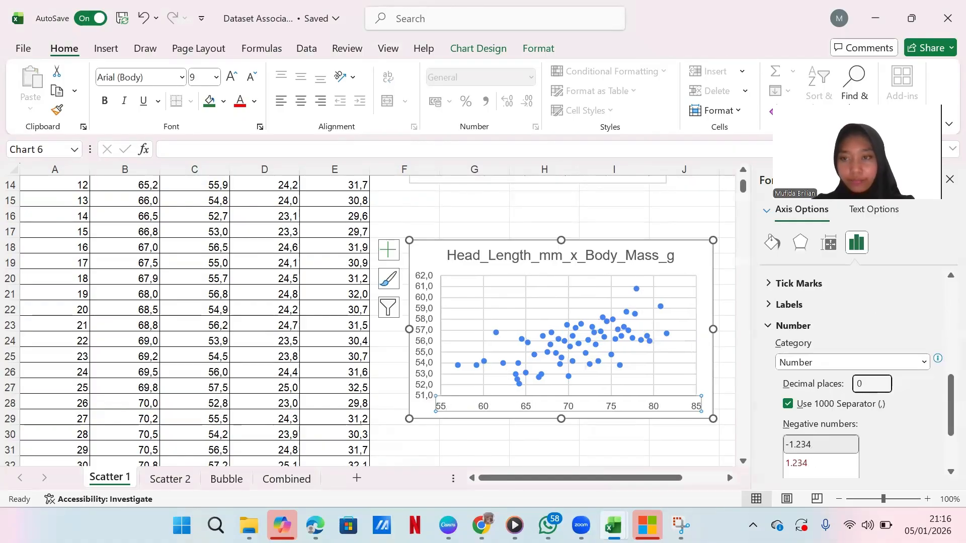
# Step: Set the number format of the vertical axis labels to 0 decimal places
pyautogui.click(424, 291)
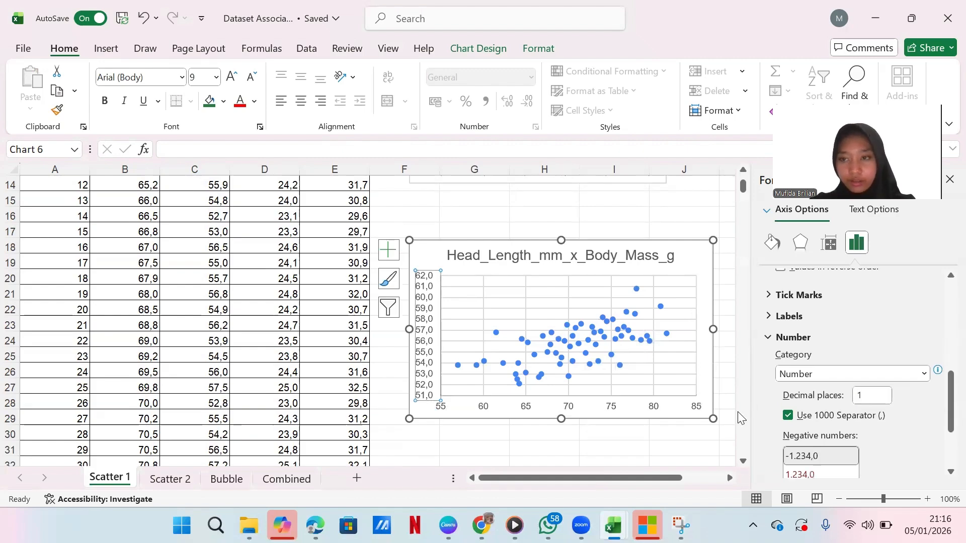
pyautogui.click(874, 396)
pyautogui.press('BackSpace')
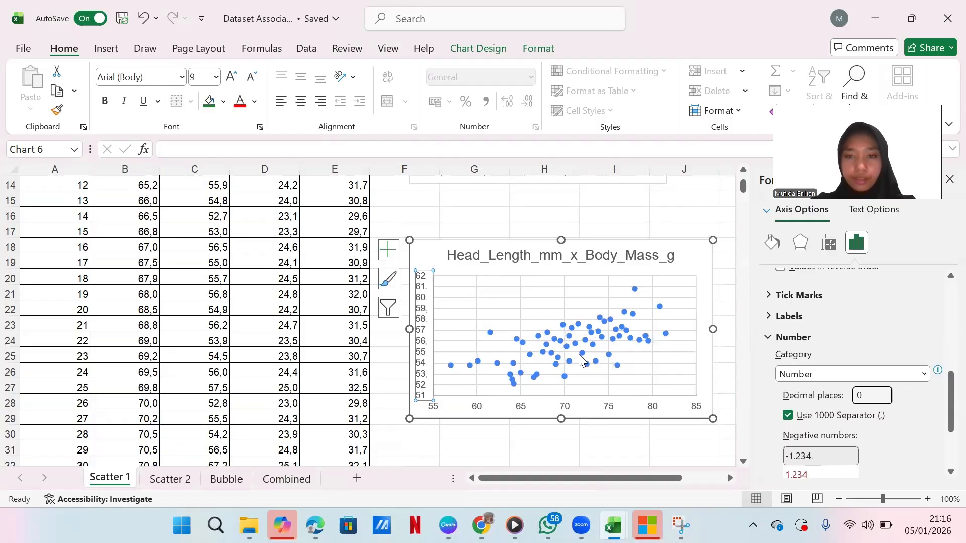
pyautogui.moveTo(563, 375)
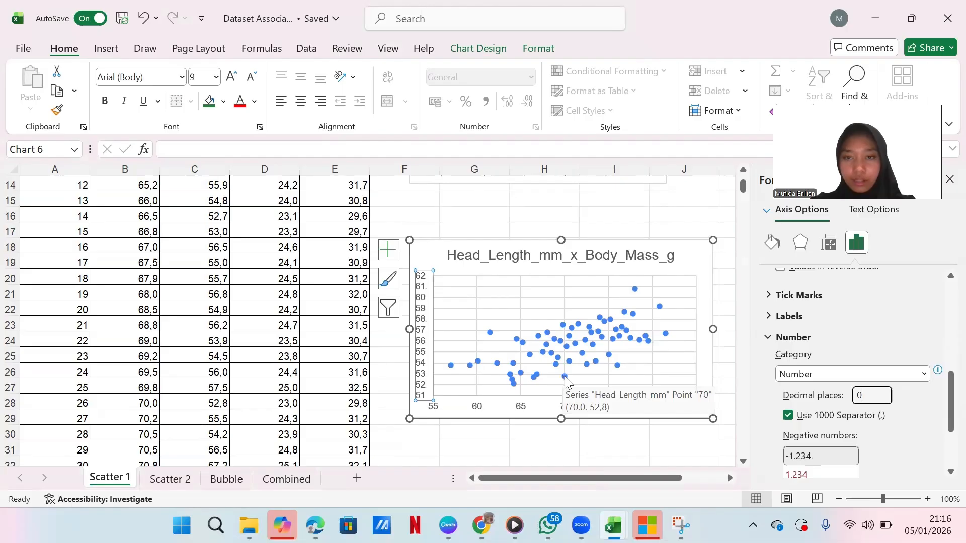
pyautogui.click(565, 378)
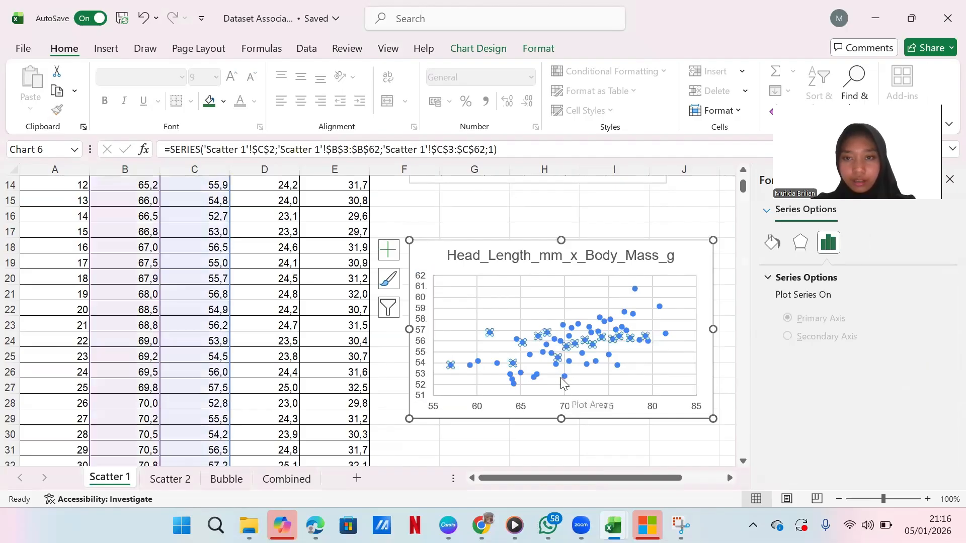
pyautogui.click(565, 377)
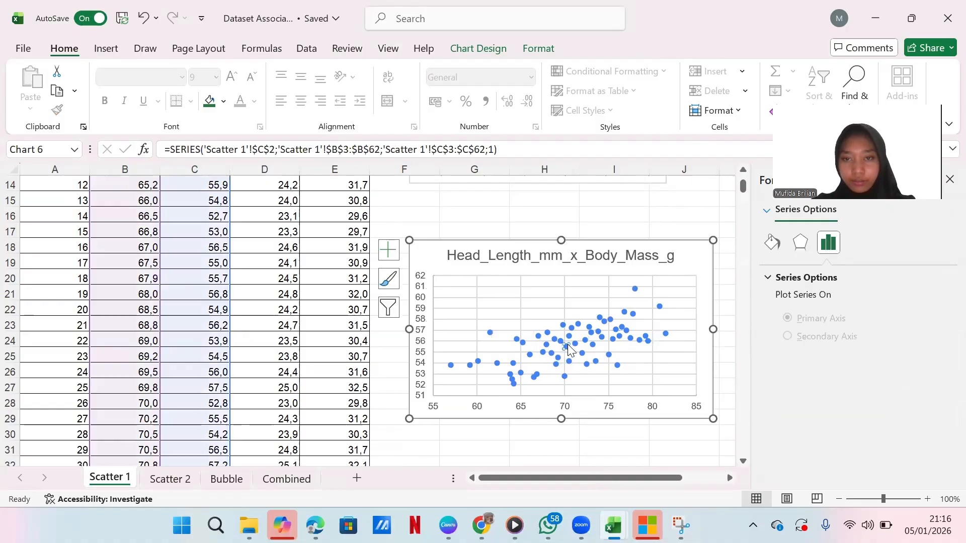
pyautogui.click(685, 440)
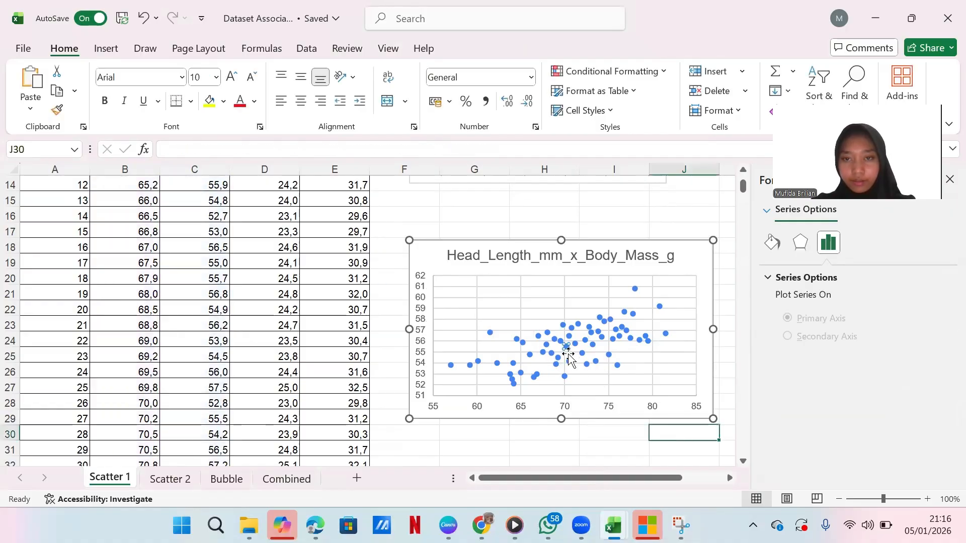
pyautogui.click(566, 352)
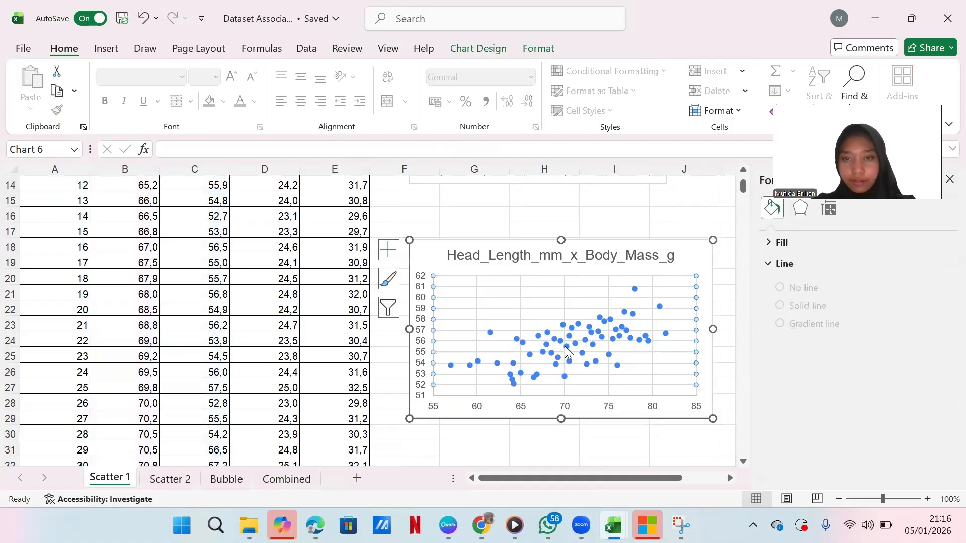
pyautogui.click(567, 348)
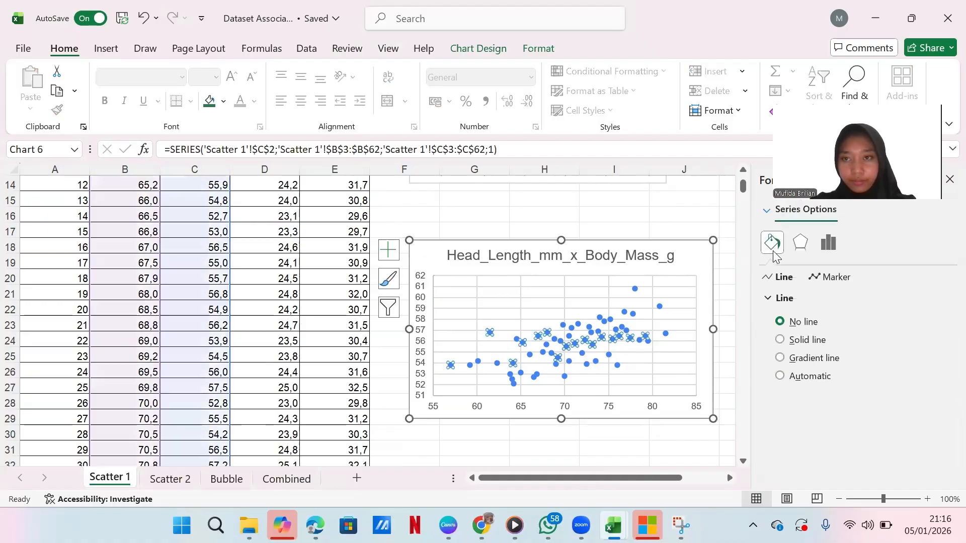
pyautogui.click(392, 286)
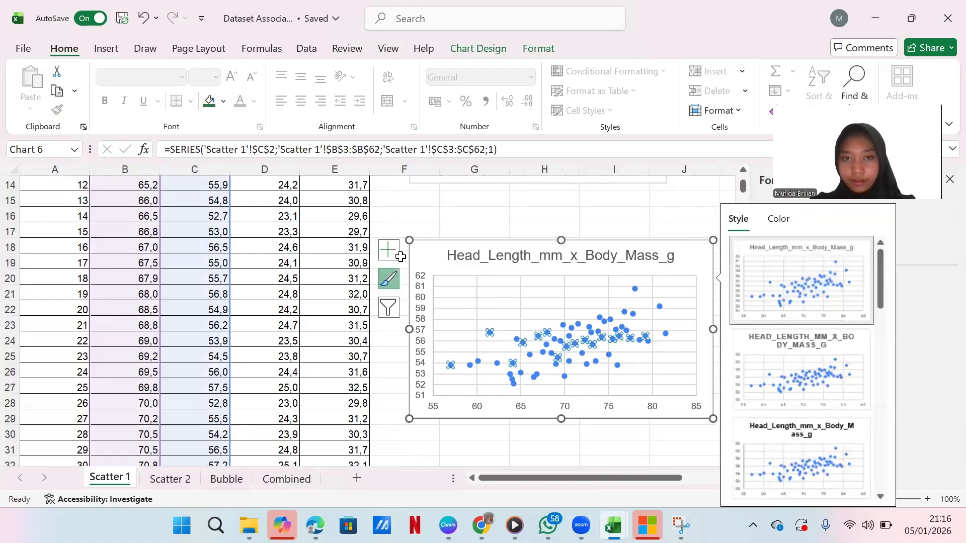
pyautogui.rightClick(561, 361)
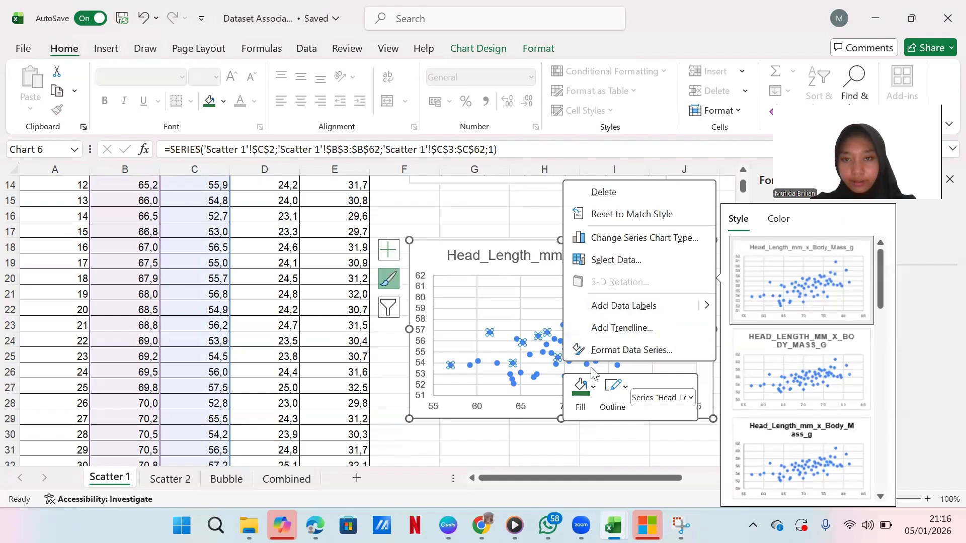
pyautogui.press('Escape')
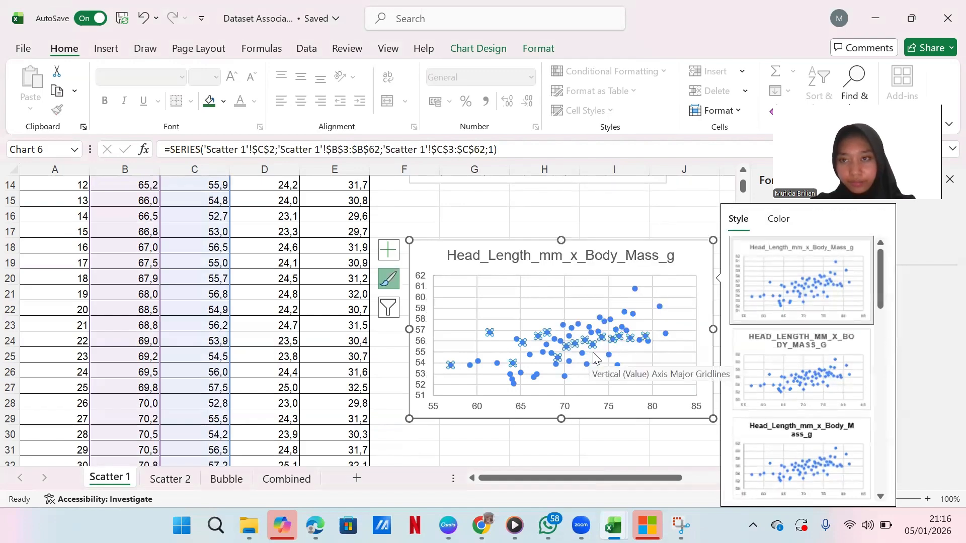
pyautogui.click(666, 213)
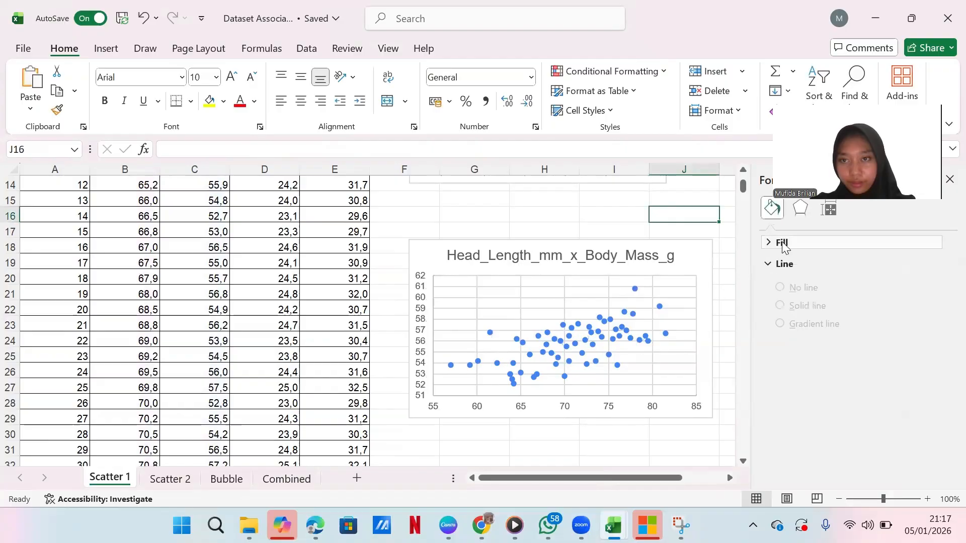
pyautogui.click(782, 244)
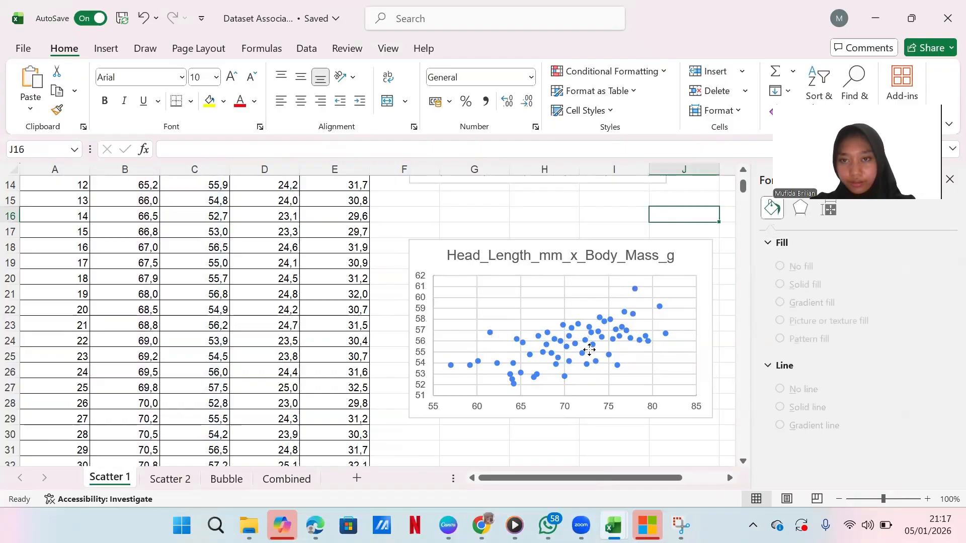
pyautogui.click(582, 354)
pyautogui.click(583, 354)
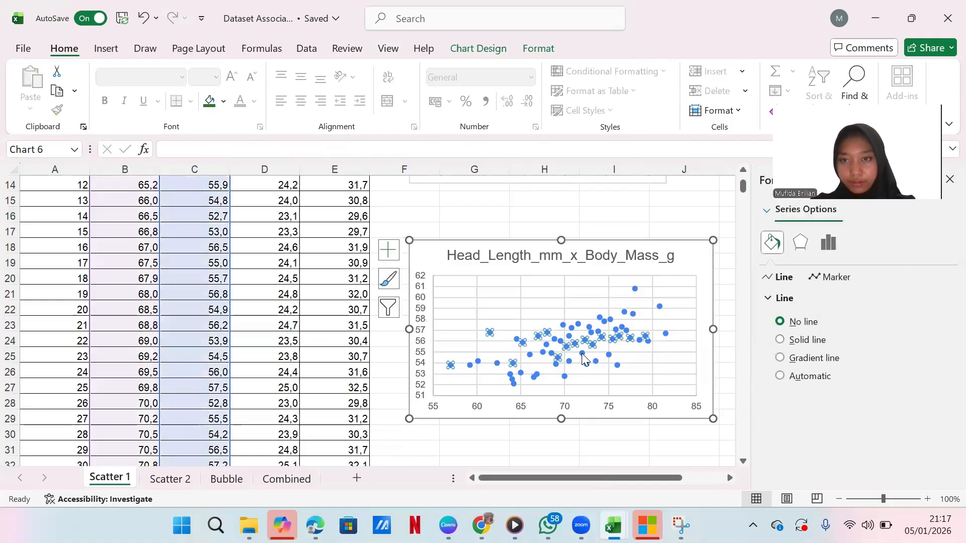
pyautogui.click(583, 353)
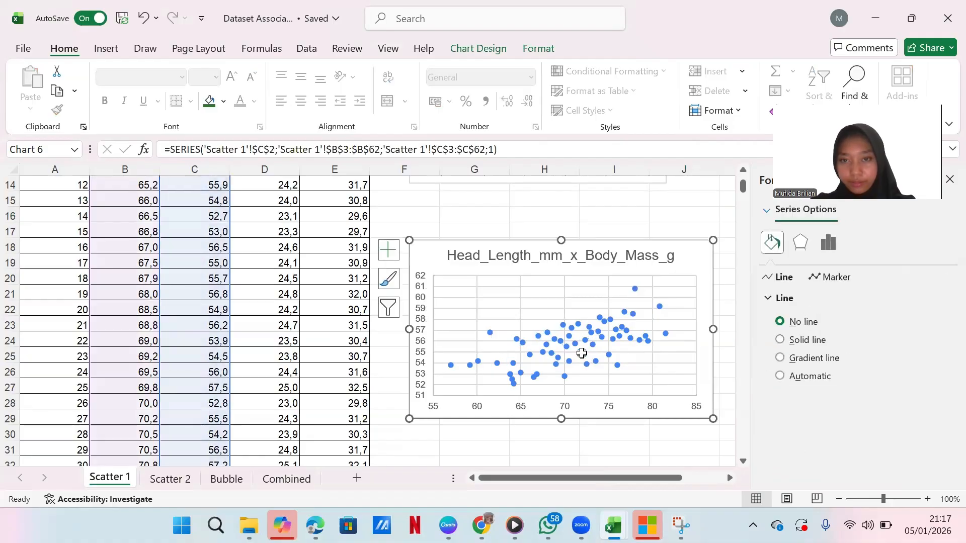
pyautogui.click(587, 218)
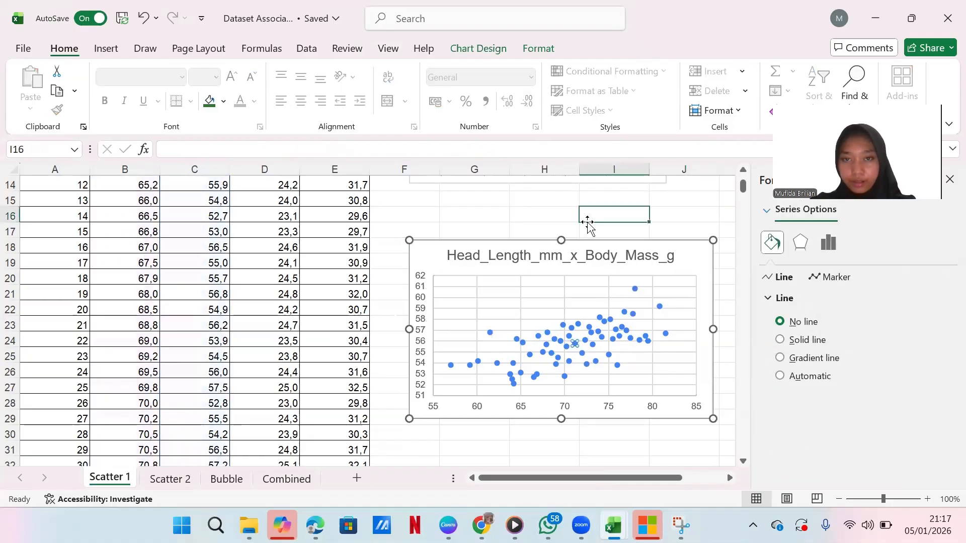
# Step: Change the fill colour of the lower scatter chart's data points to dark teal
pyautogui.click(577, 352)
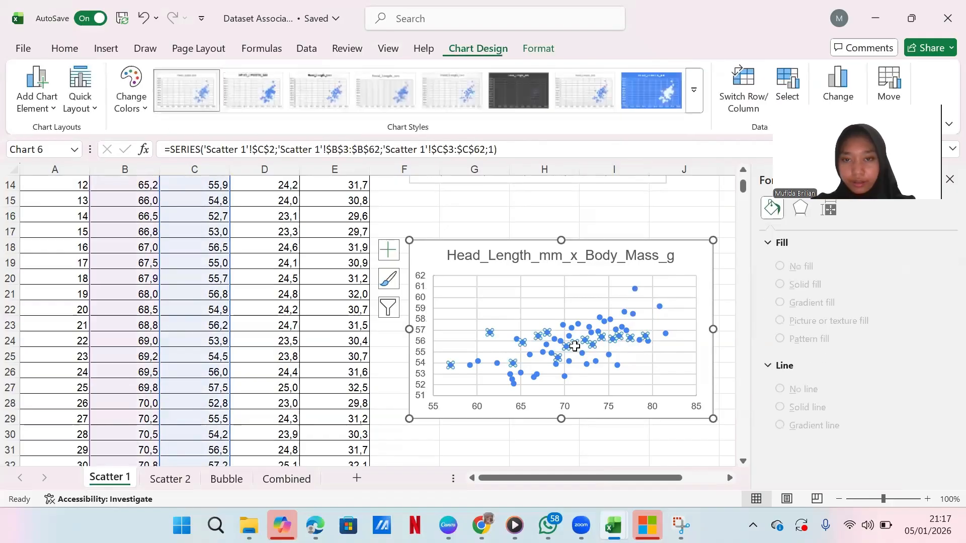
pyautogui.rightClick(578, 352)
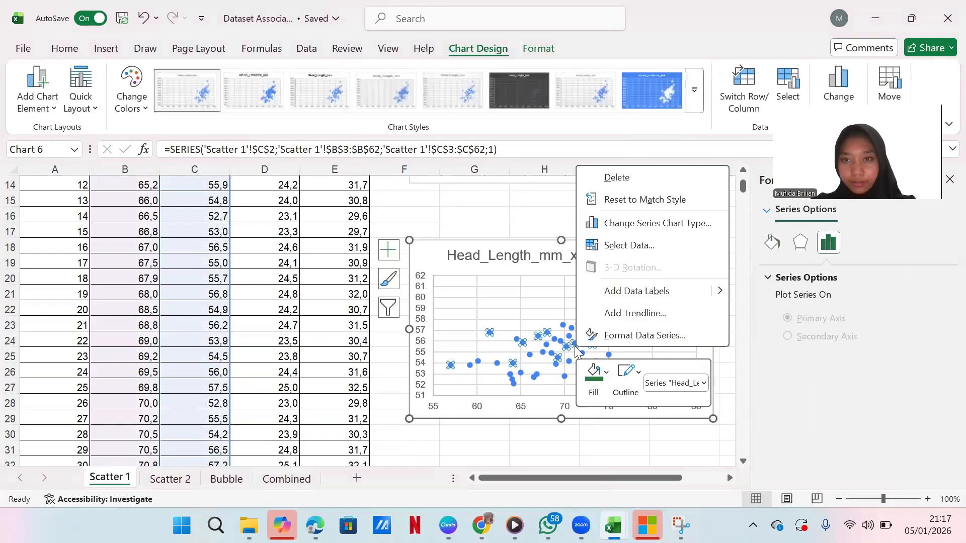
pyautogui.click(596, 375)
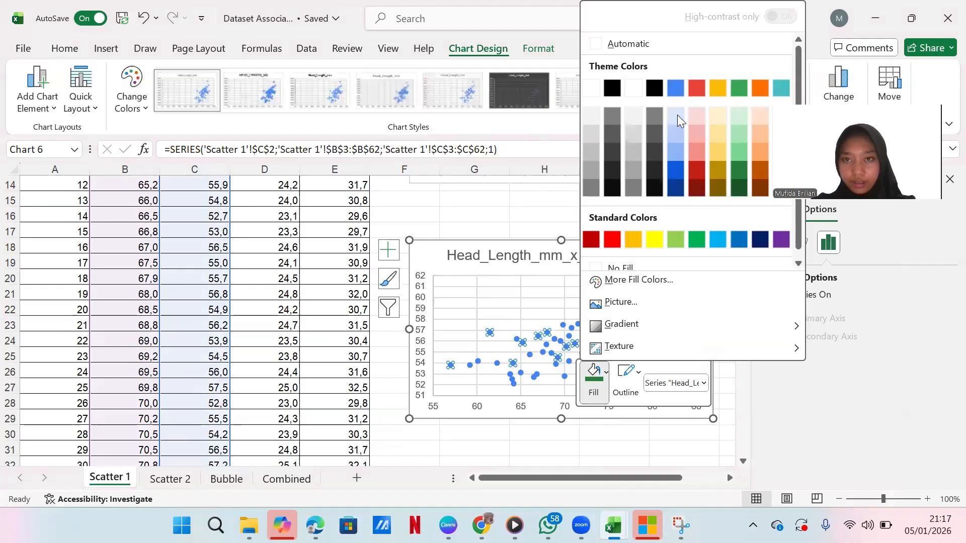
pyautogui.scroll(-1, 739, 163)
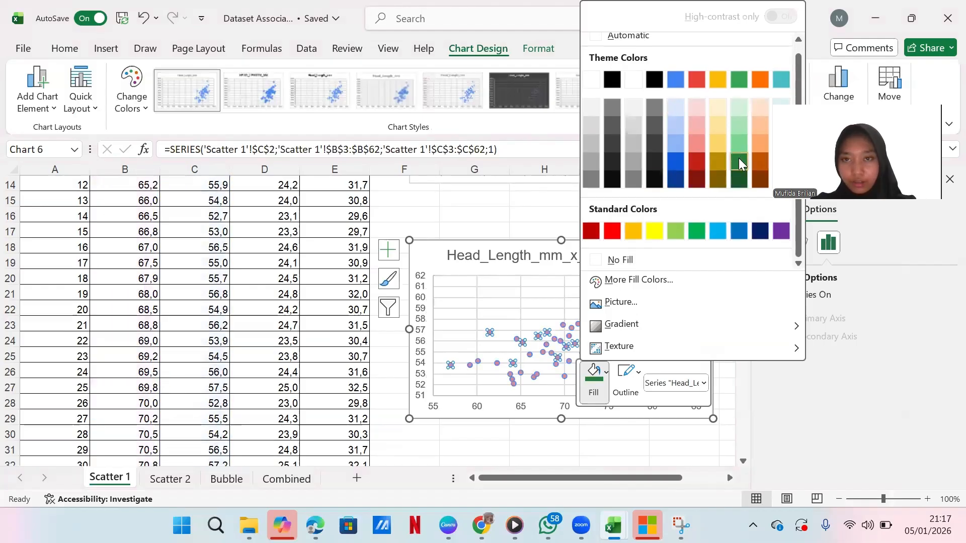
pyautogui.click(615, 215)
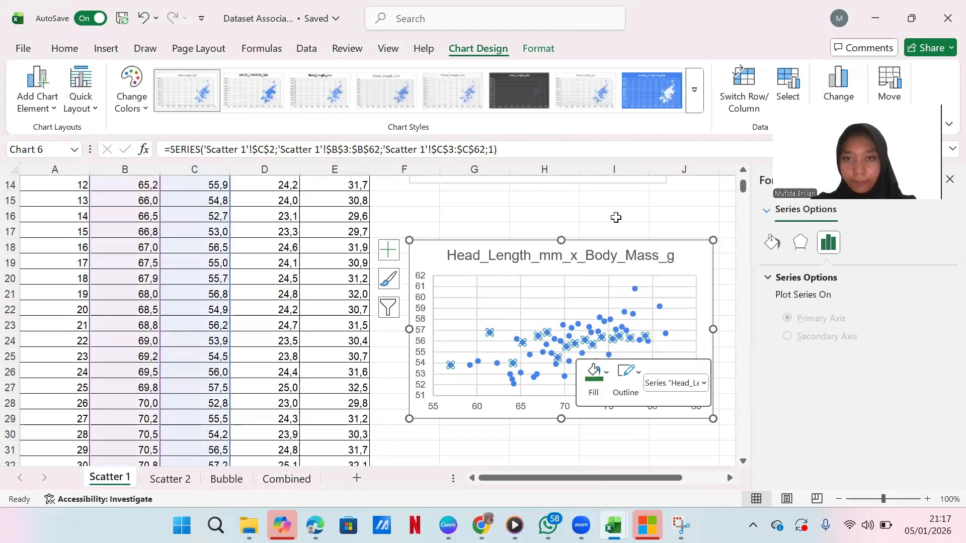
pyautogui.click(614, 216)
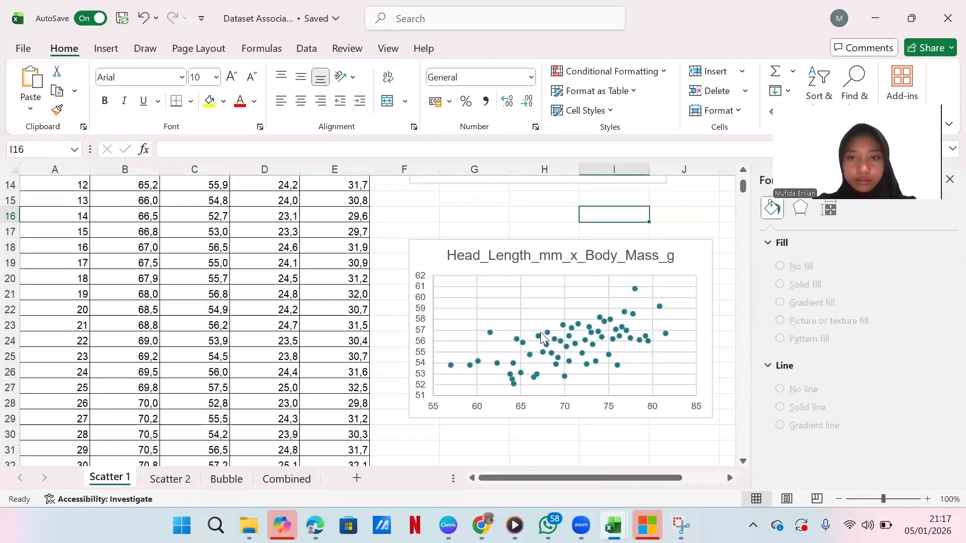
# Step: Examine the recoloured Head_Length_mm_x_Body_Mass_g scatter chart alongside the bird measurement data
pyautogui.scroll(2, 541, 337)
pyautogui.scroll(-2, 542, 337)
pyautogui.scroll(1, 542, 337)
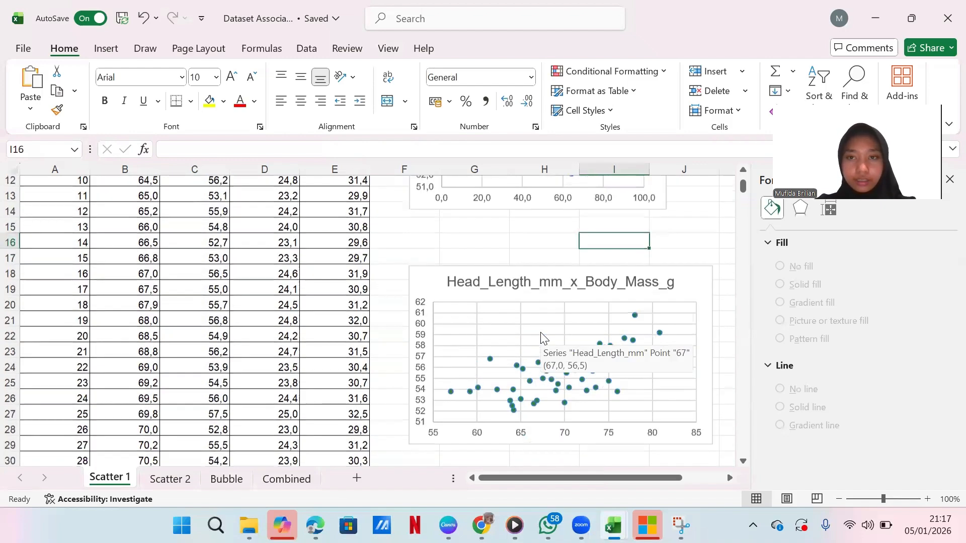
pyautogui.scroll(1, 542, 337)
pyautogui.scroll(-2, 542, 337)
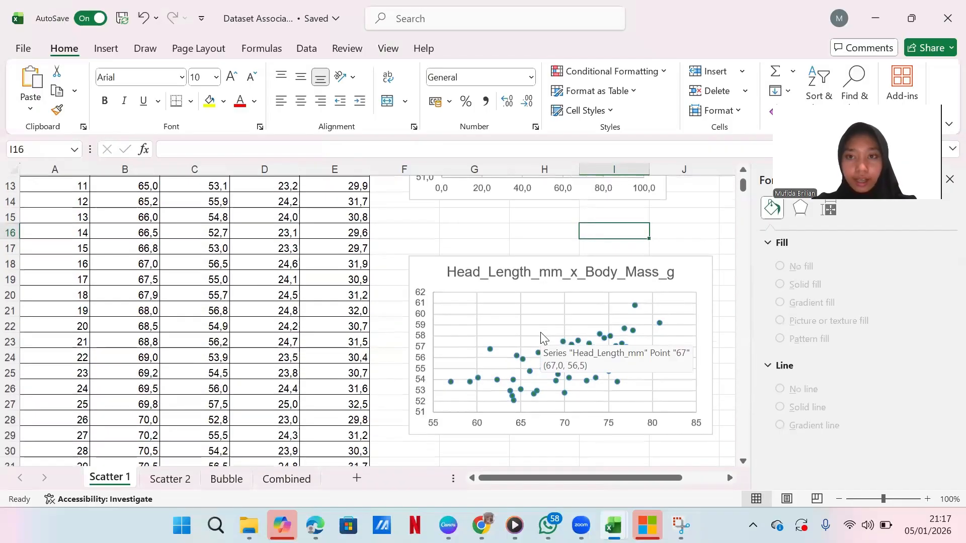
pyautogui.scroll(-3, 542, 338)
pyautogui.scroll(3, 542, 337)
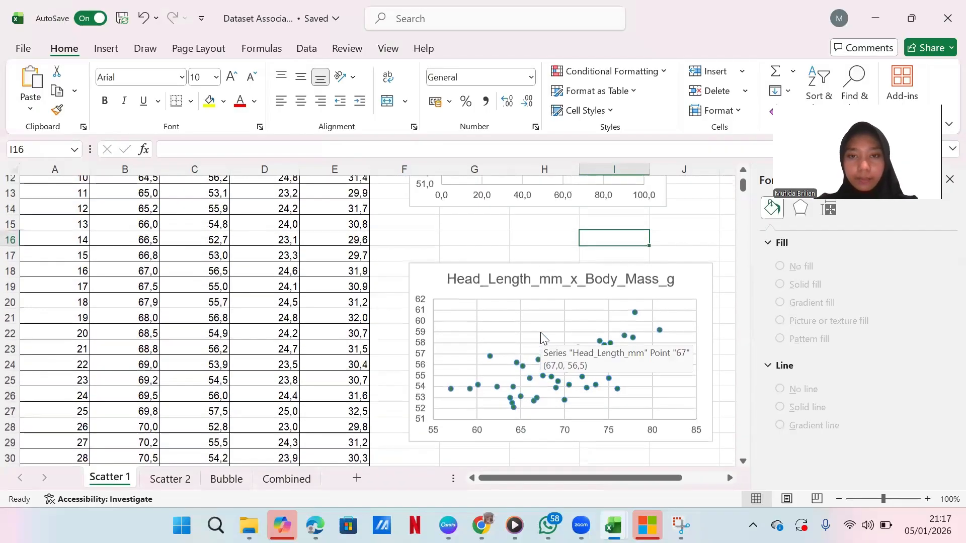
pyautogui.scroll(-1, 542, 337)
pyautogui.scroll(4, 541, 337)
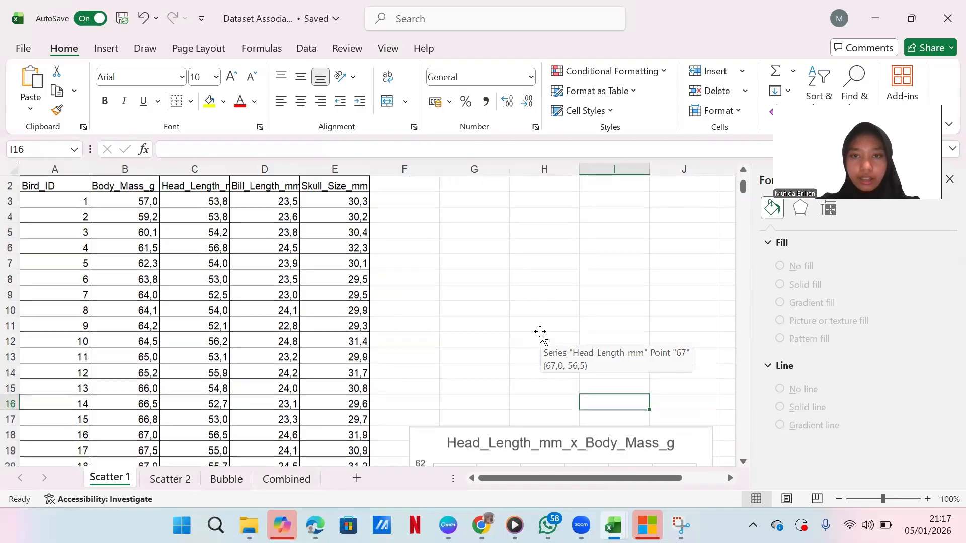
pyautogui.scroll(-5, 540, 333)
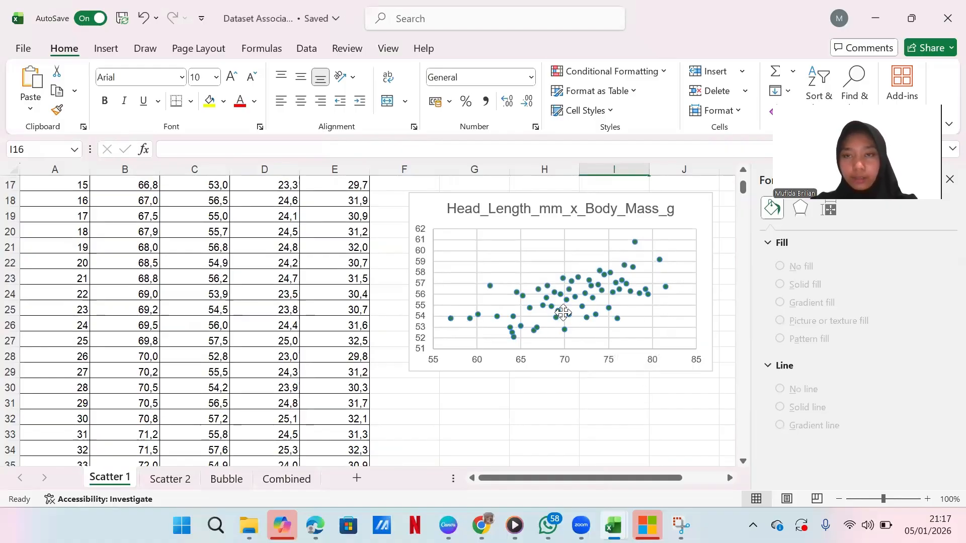
pyautogui.scroll(2, 564, 318)
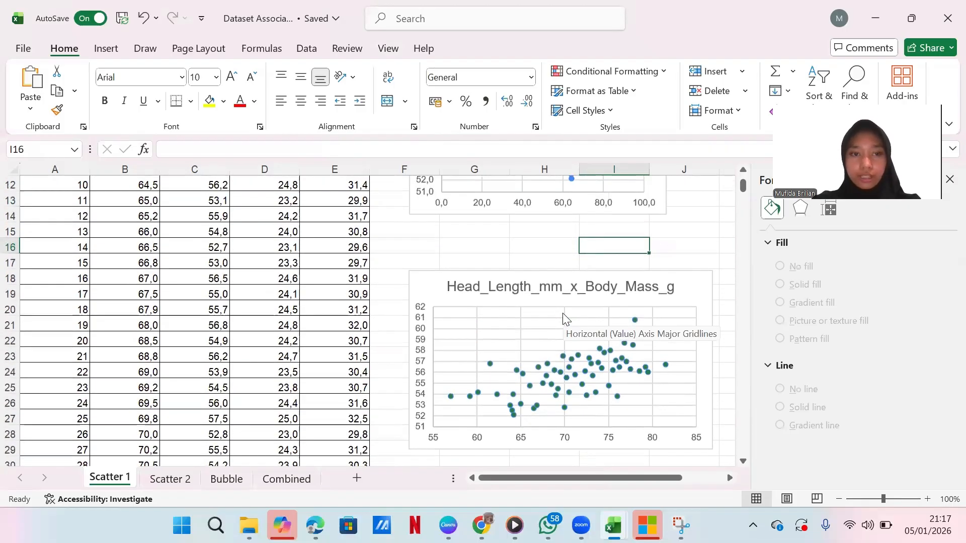
pyautogui.scroll(-3, 564, 318)
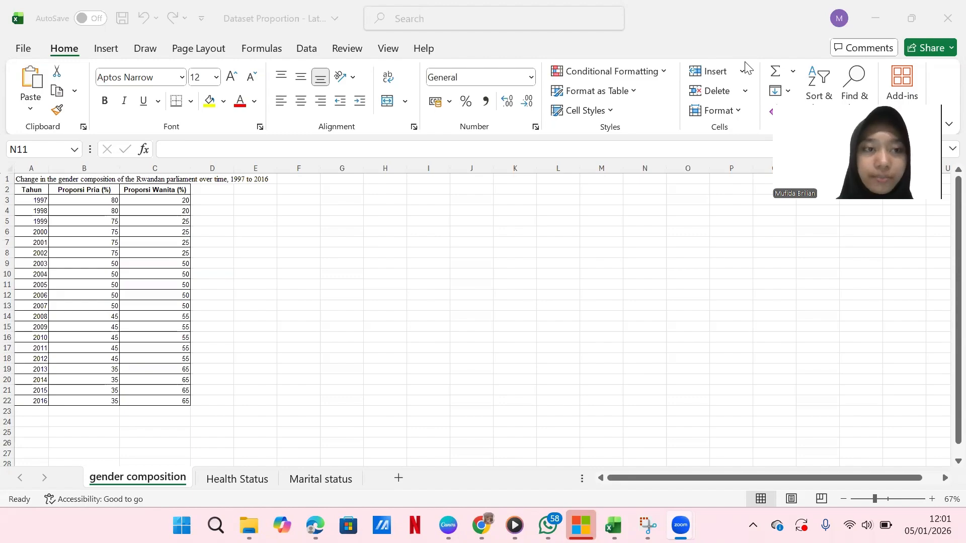
# Step: Switch to the Dataset Proportion workbook and insert a 2-D clustered column chart from A2:C22 on the gender composition sheet
pyautogui.hotkey('alt', 'Tab')
pyautogui.click(38, 189)
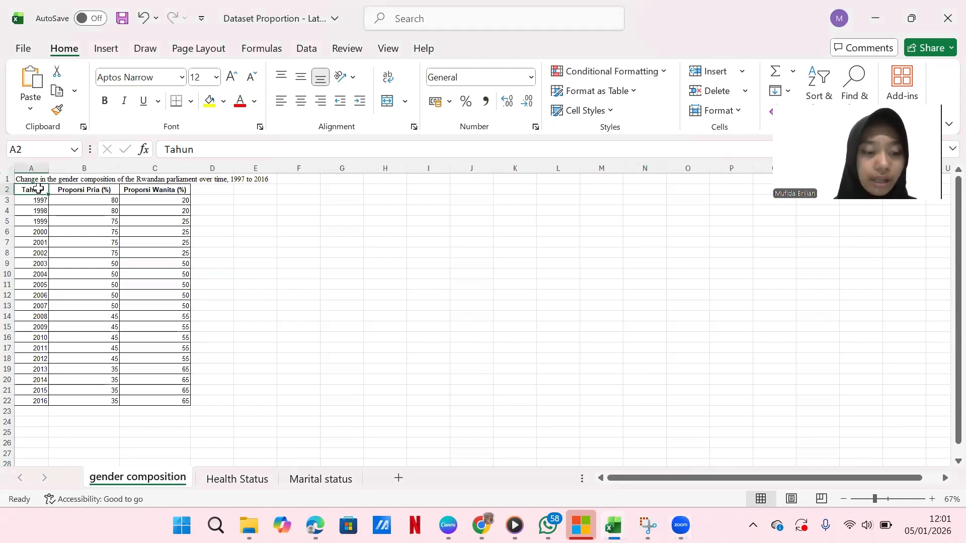
pyautogui.hotkey('shift', 'Right')
pyautogui.hotkey('shift', 'Right')
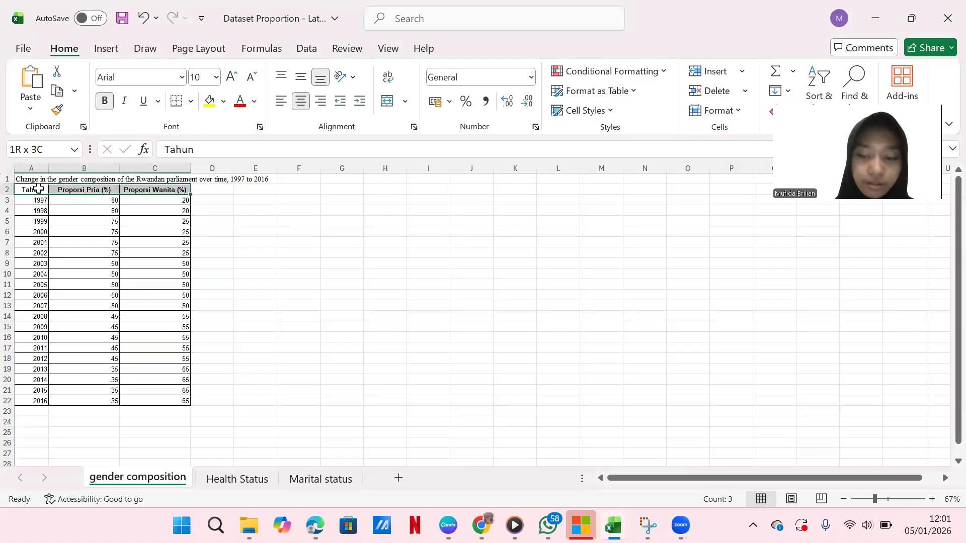
pyautogui.hotkey('ctrl', 'shift', 'Down')
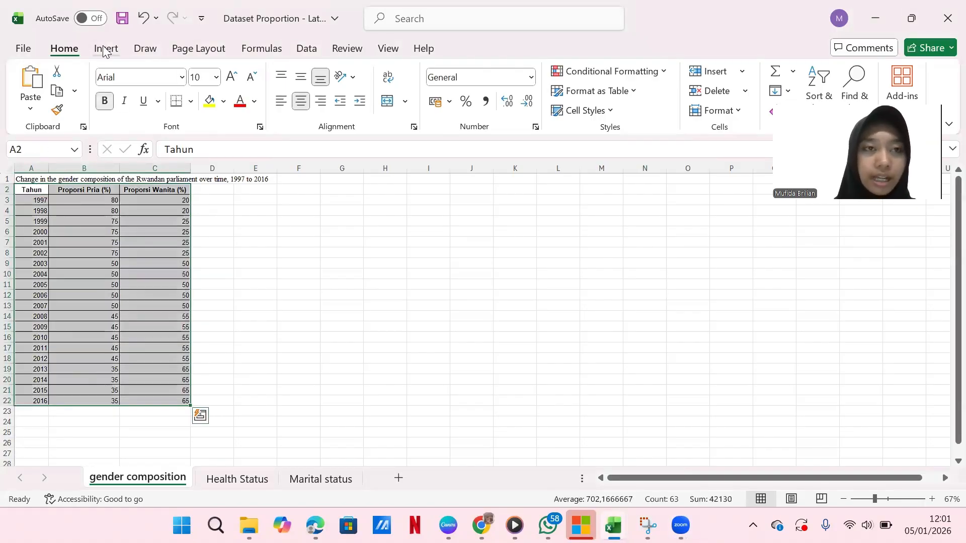
pyautogui.click(104, 52)
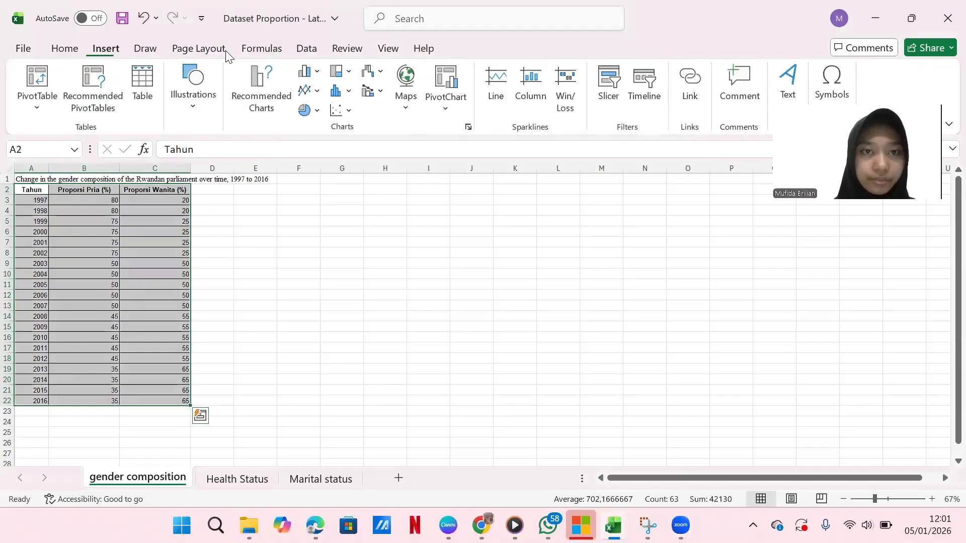
pyautogui.click(309, 76)
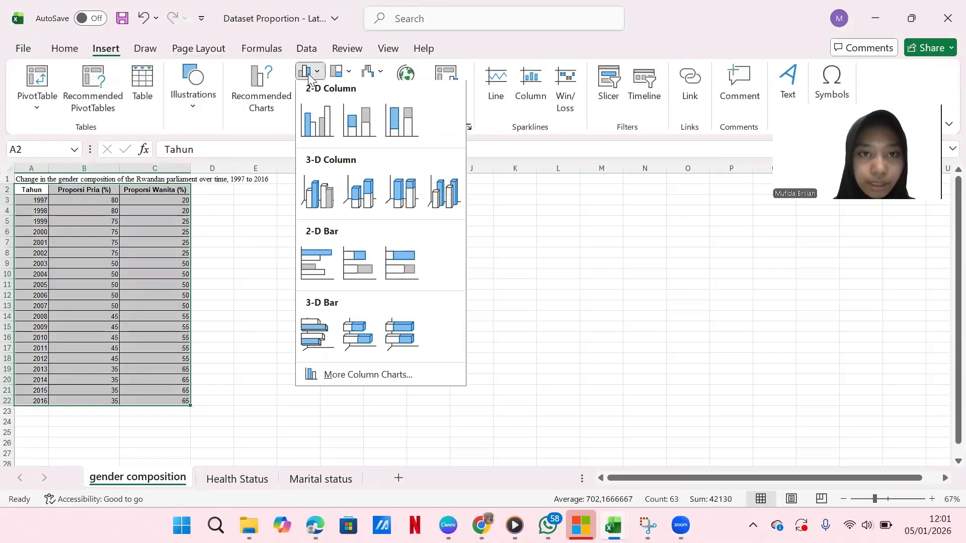
pyautogui.click(318, 123)
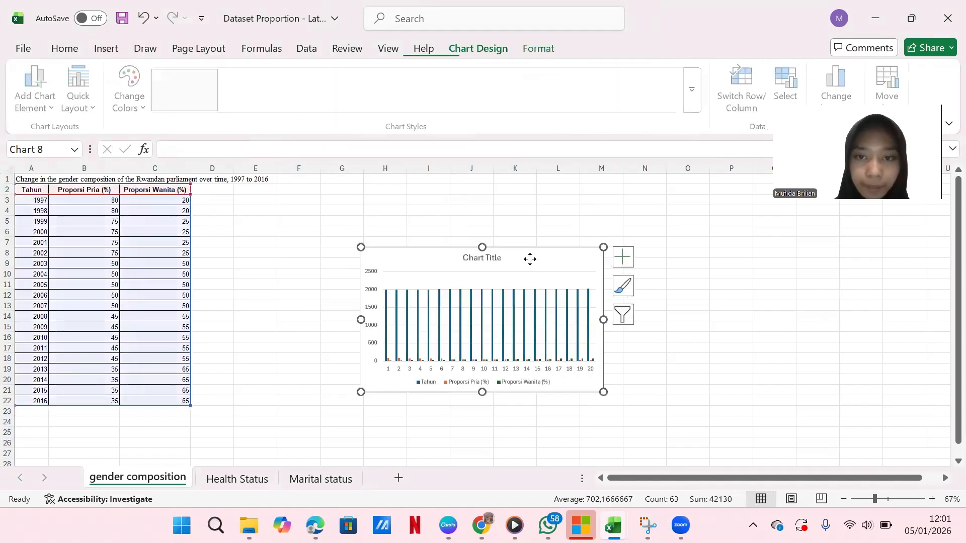
# Step: Move the clustered column chart closer to the data table and delete its Tahun series
pyautogui.click(439, 262)
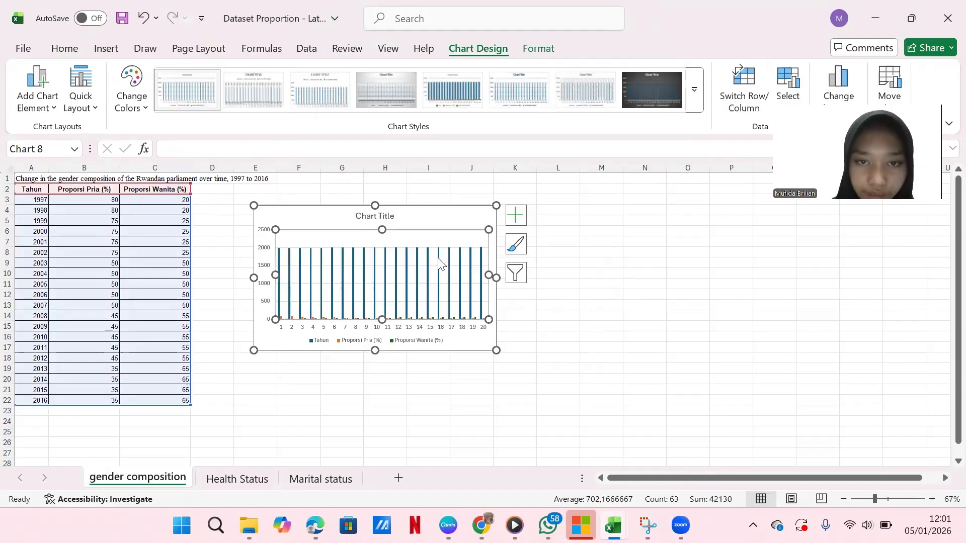
pyautogui.click(439, 259)
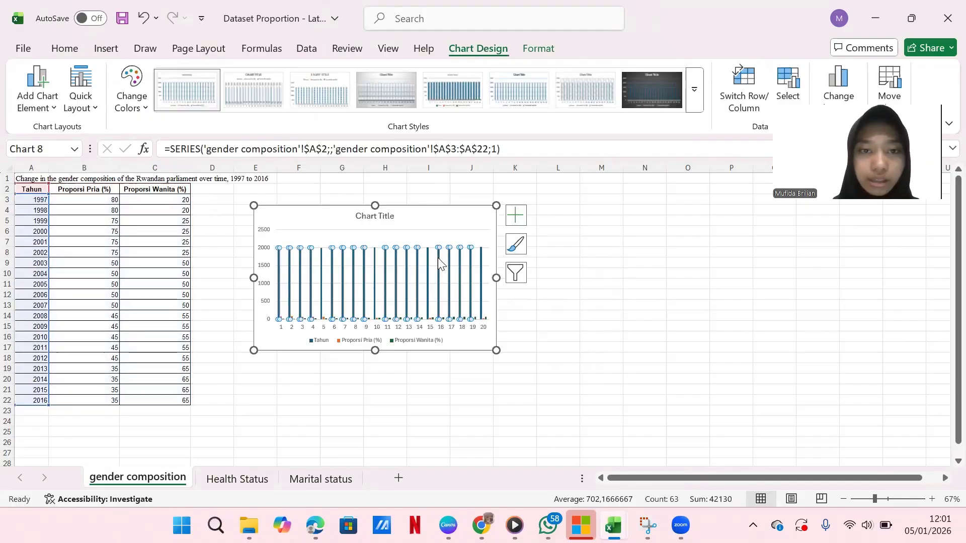
pyautogui.press('Delete')
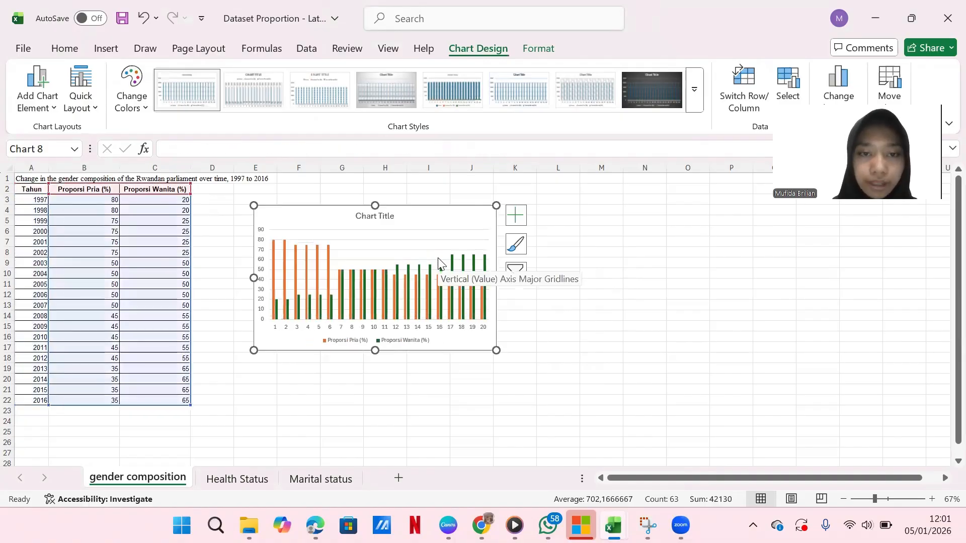
# Step: Set the major unit of the column chart's vertical axis to 15
pyautogui.click(262, 297)
pyautogui.rightClick(261, 297)
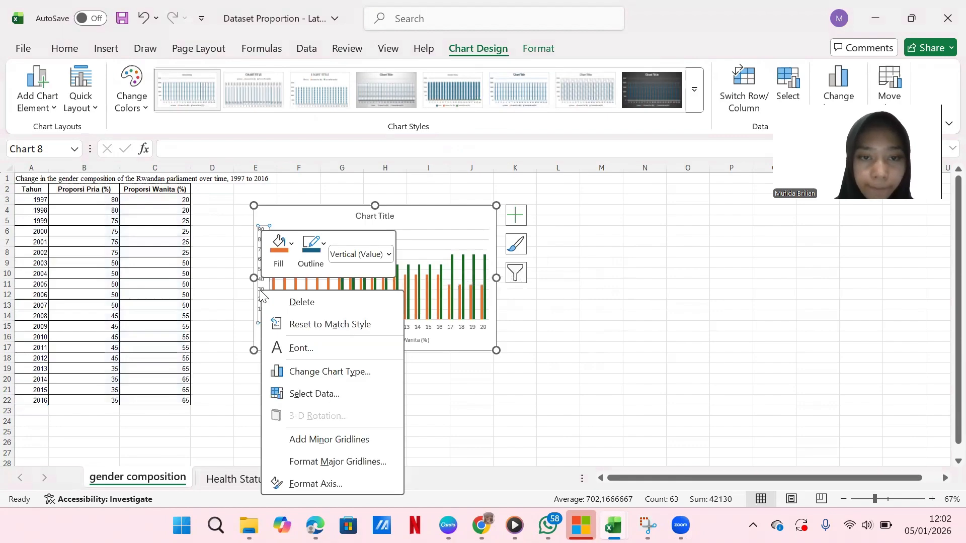
pyautogui.click(309, 484)
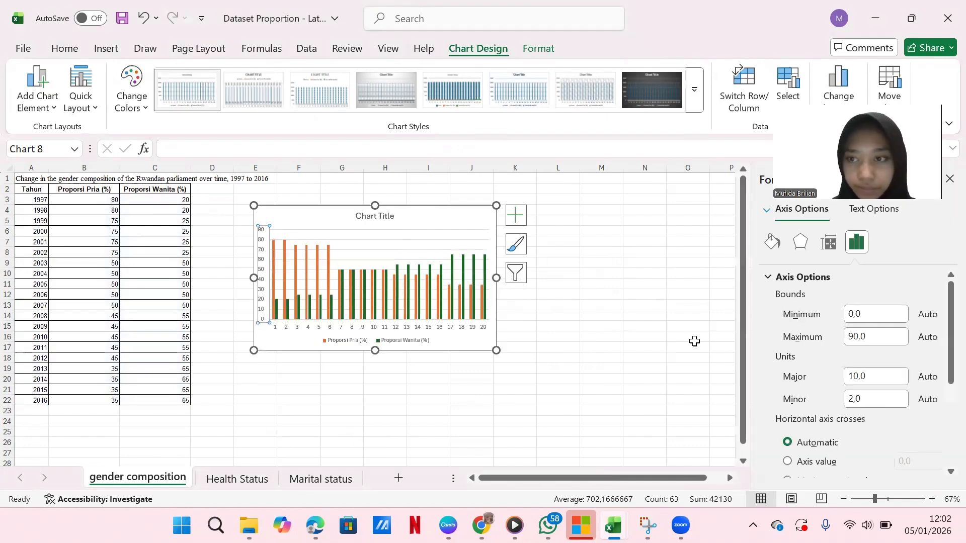
pyautogui.click(859, 376)
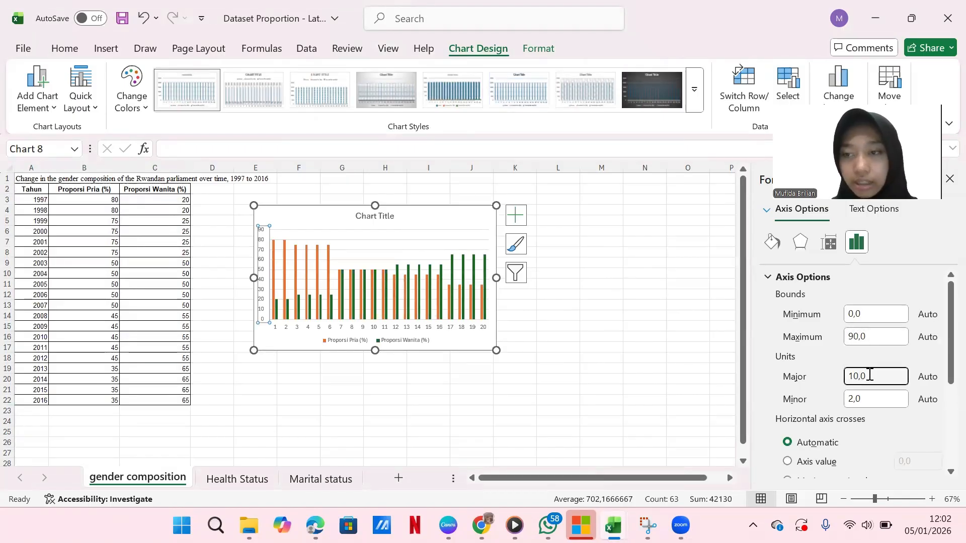
pyautogui.press('BackSpace')
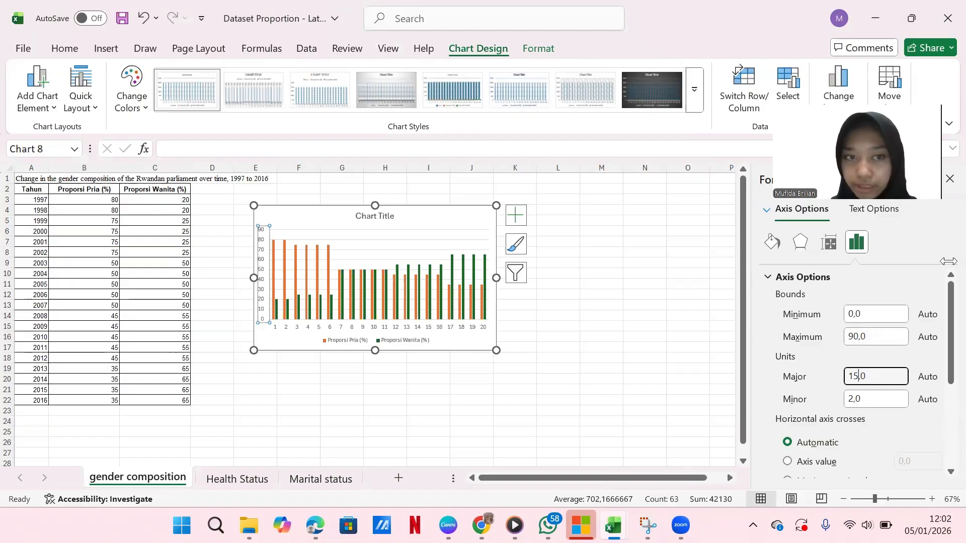
pyautogui.click(950, 180)
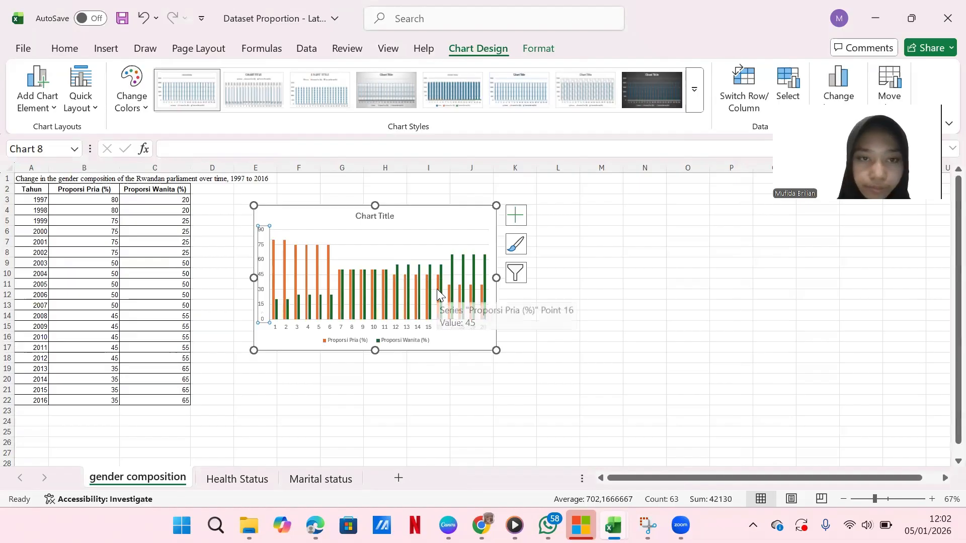
# Step: Set the column chart's horizontal axis labels to the years in A3:A22 of the gender composition sheet
pyautogui.click(391, 326)
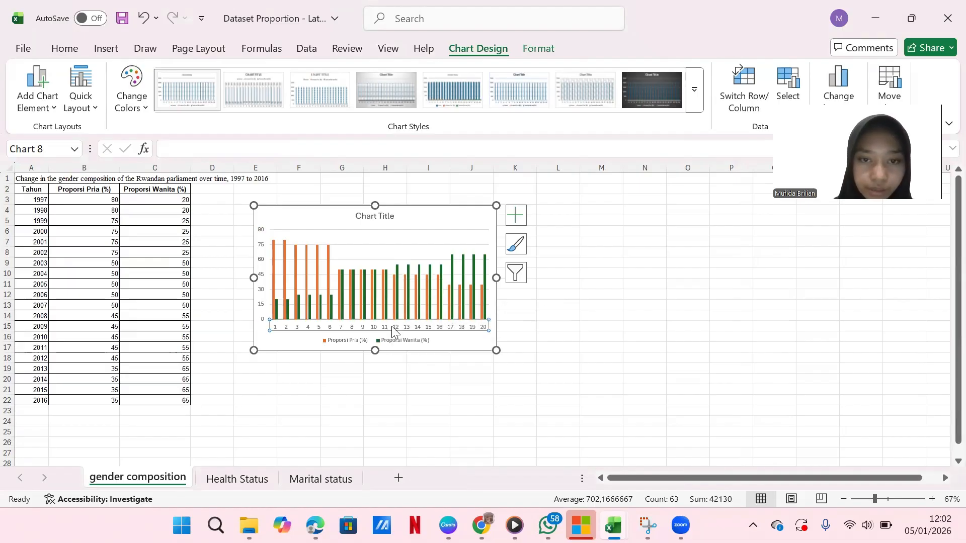
pyautogui.rightClick(394, 326)
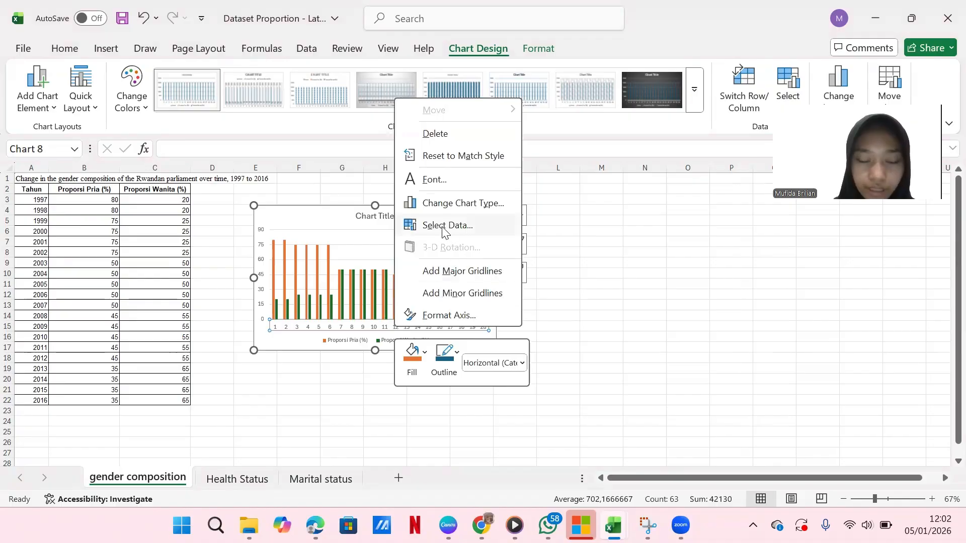
pyautogui.click(444, 230)
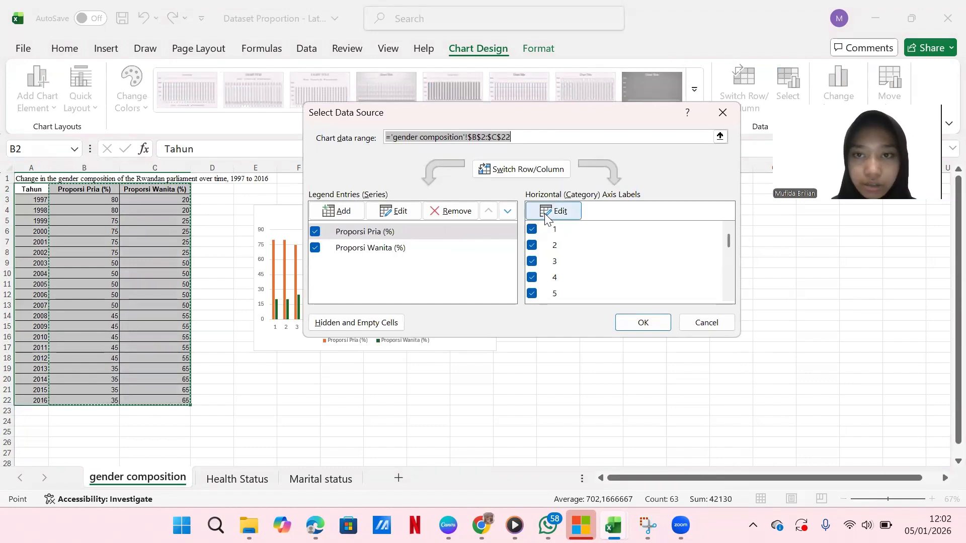
pyautogui.click(545, 215)
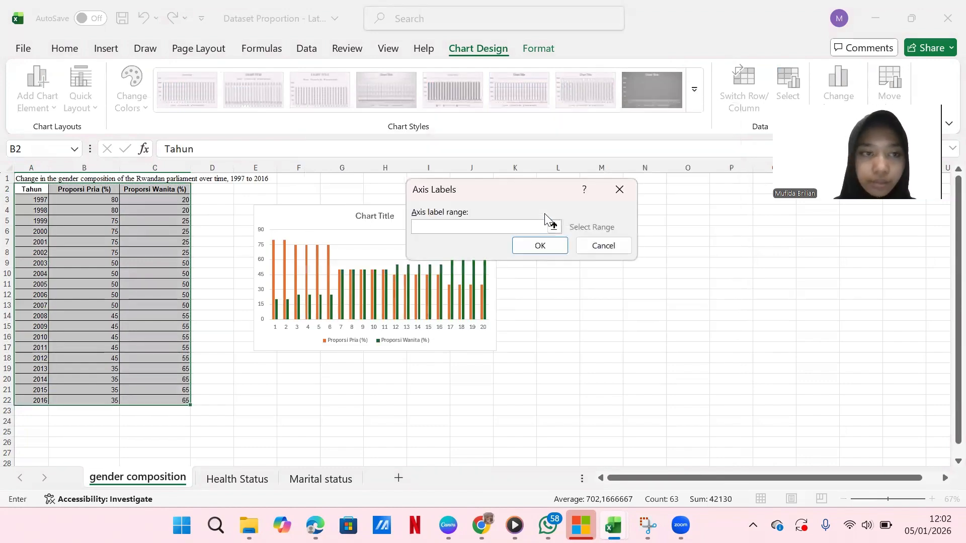
pyautogui.click(141, 219)
pyautogui.click(29, 200)
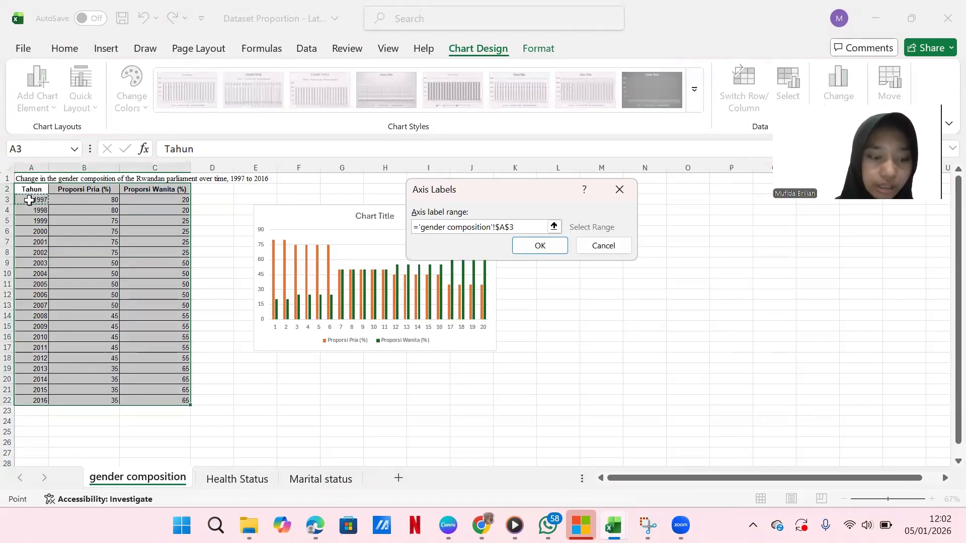
pyautogui.moveTo(30, 200); pyautogui.dragTo(40, 402)
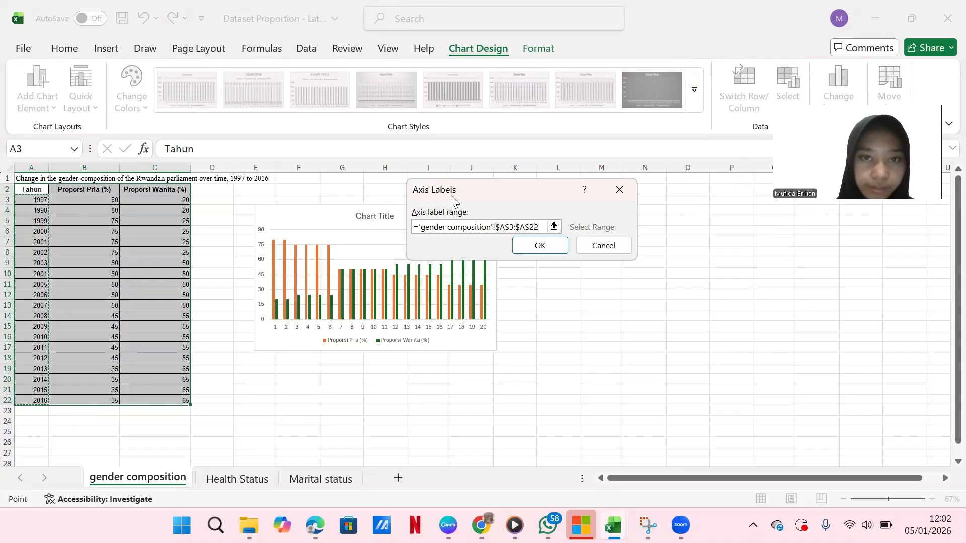
pyautogui.click(538, 246)
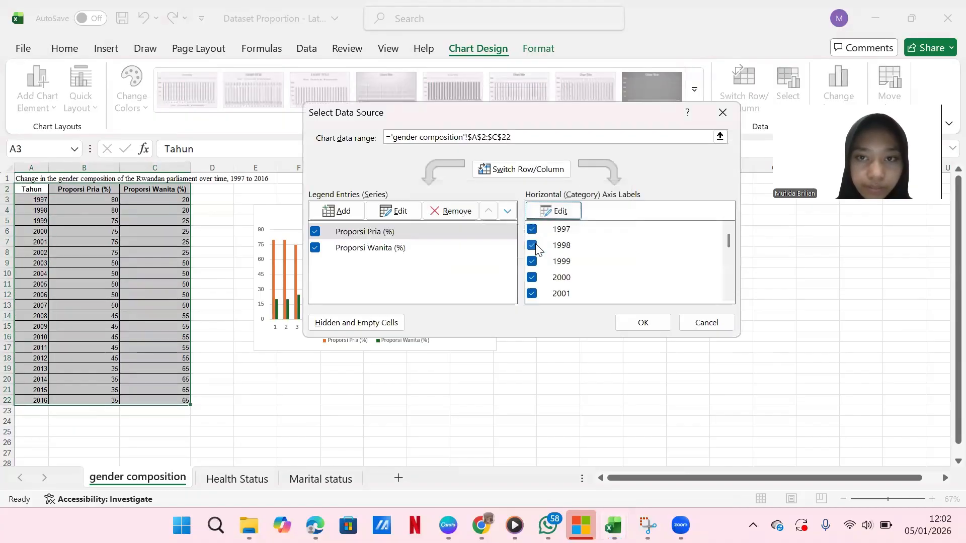
pyautogui.click(639, 322)
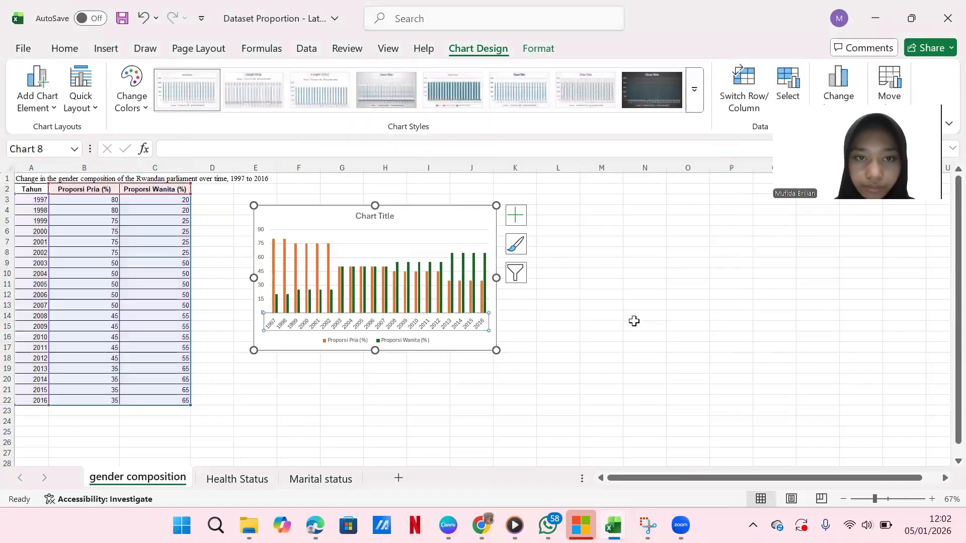
# Step: Change the horizontal axis type to a date axis with a major unit of 4 days
pyautogui.rightClick(382, 330)
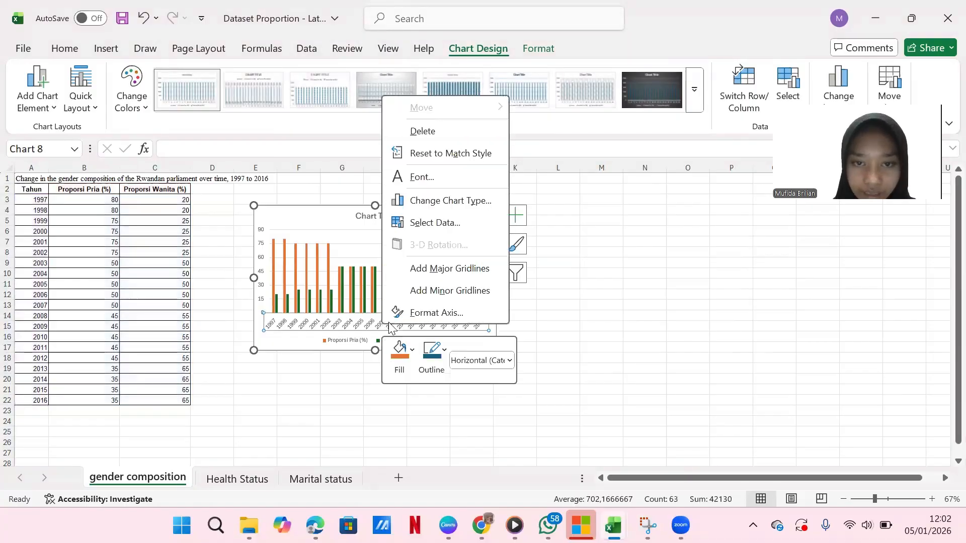
pyautogui.click(436, 313)
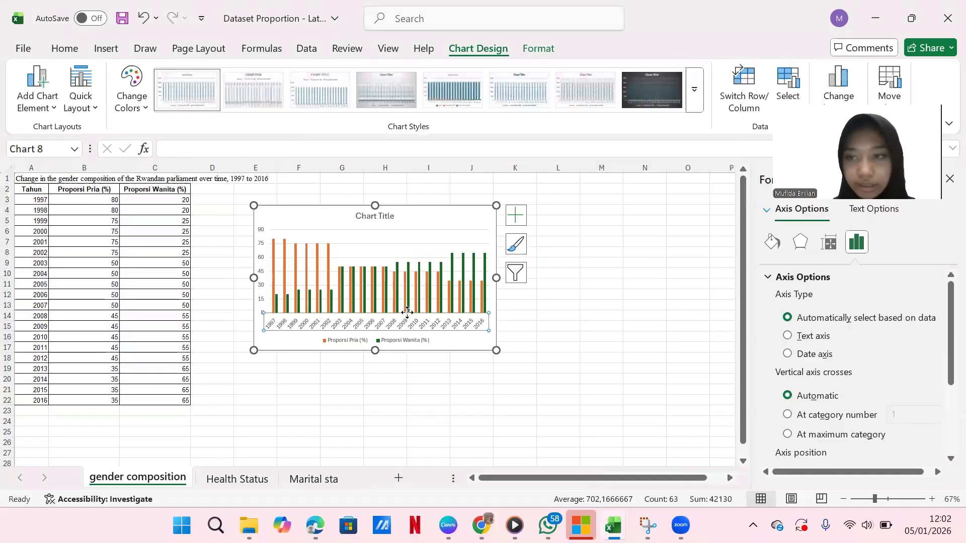
pyautogui.click(786, 354)
pyautogui.scroll(-1, 839, 402)
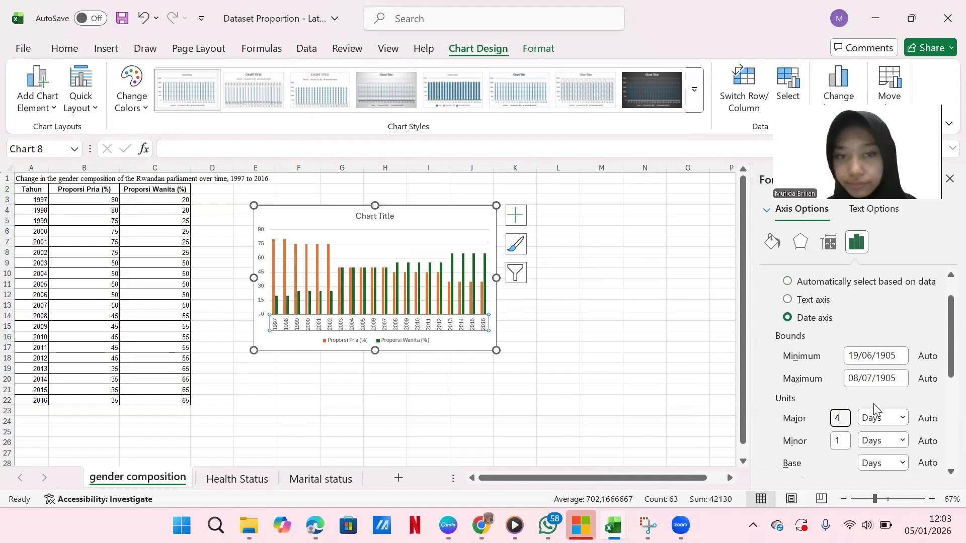
pyautogui.scroll(-3, 920, 384)
pyautogui.scroll(3, 920, 384)
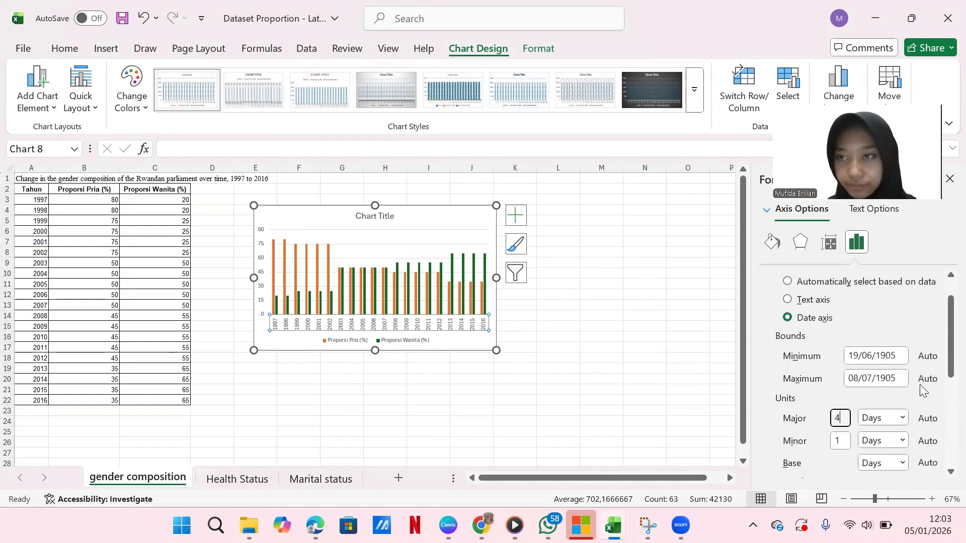
pyautogui.click(948, 179)
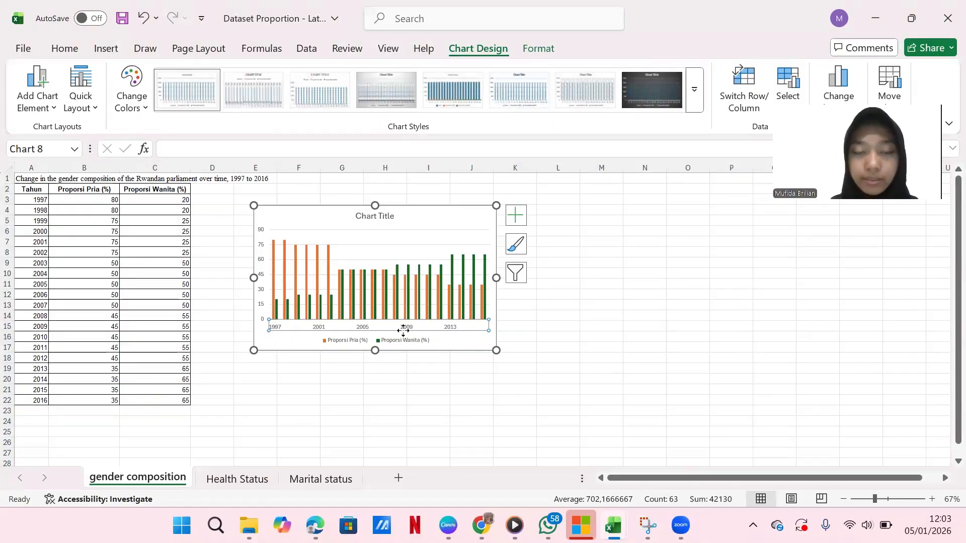
# Step: Replace the chart title with the text copied from A1, "Change in the gender composition of the Rwandan parliament over time, 1997 to 2016"
pyautogui.click(382, 216)
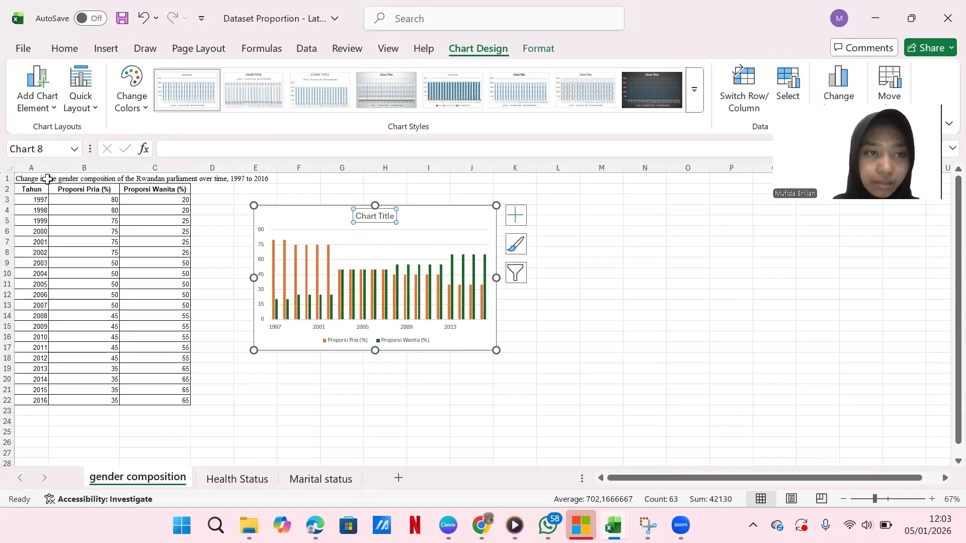
pyautogui.click(29, 179)
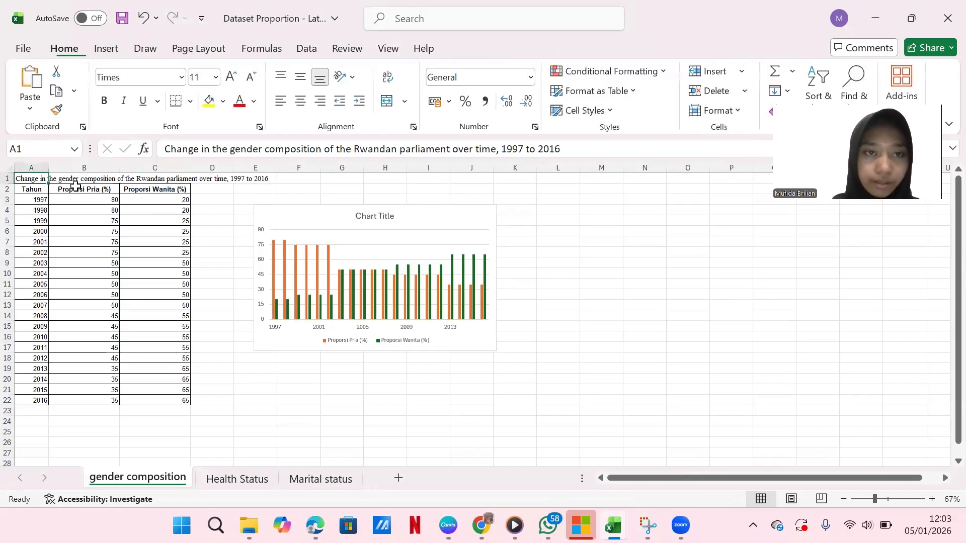
pyautogui.moveTo(572, 151); pyautogui.dragTo(160, 149)
pyautogui.hotkey('ctrl', 'c')
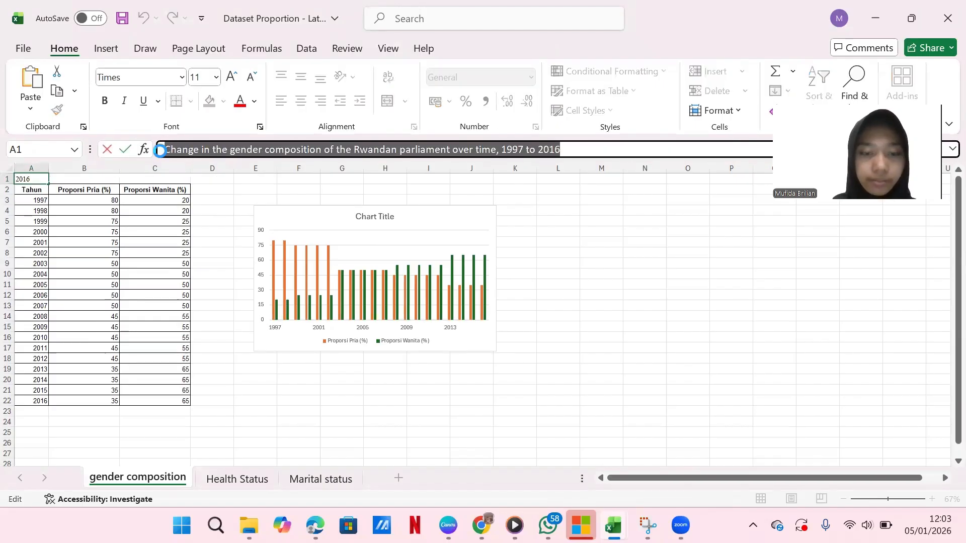
pyautogui.click(370, 217)
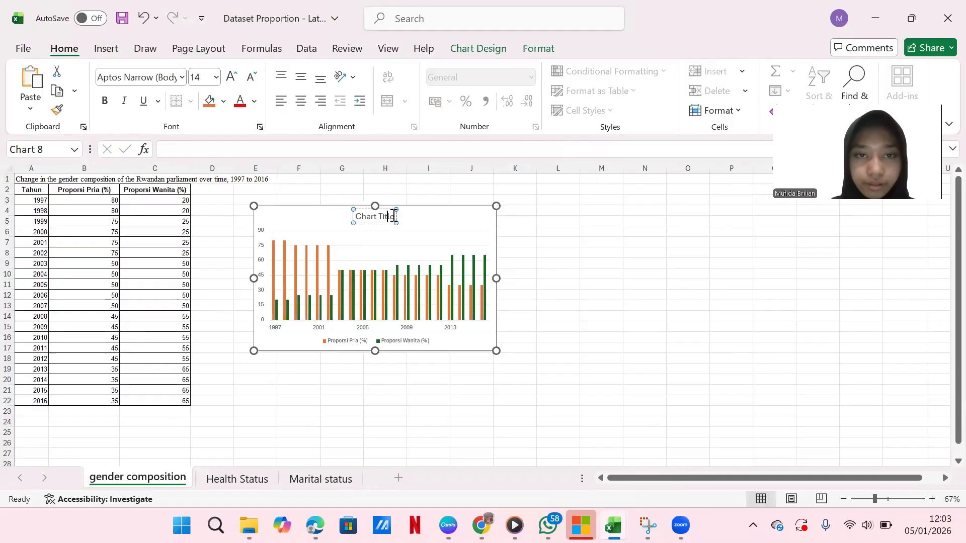
pyautogui.moveTo(393, 216); pyautogui.dragTo(352, 215)
pyautogui.hotkey('ctrl', 'v')
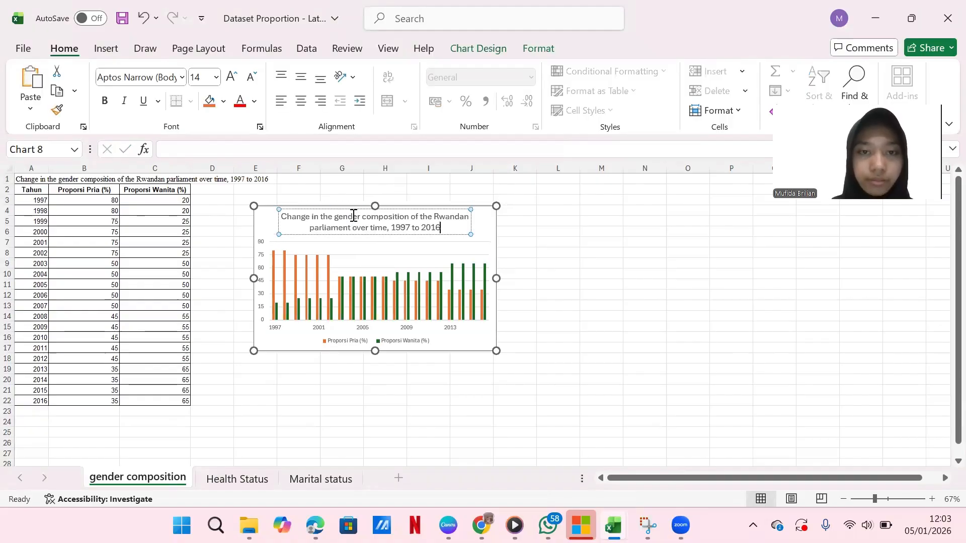
pyautogui.click(613, 265)
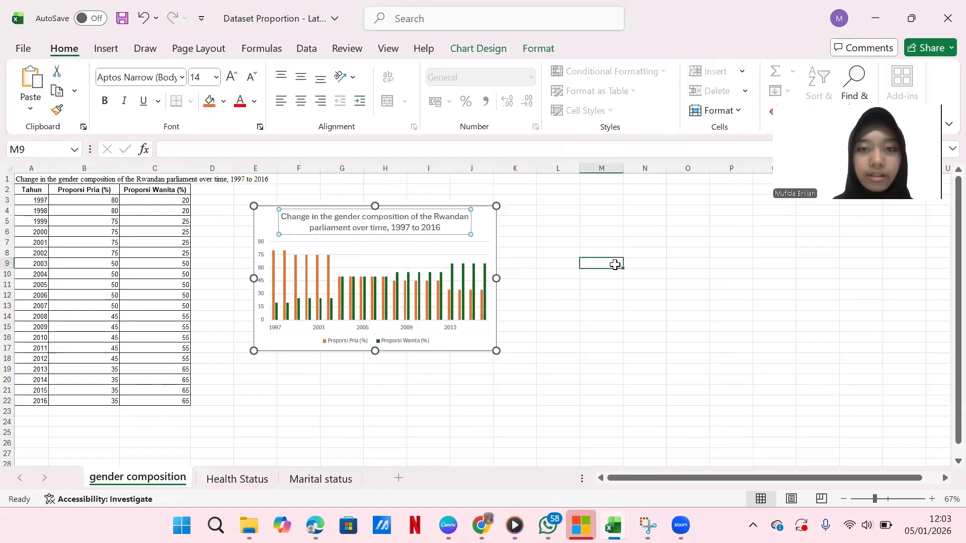
pyautogui.click(484, 217)
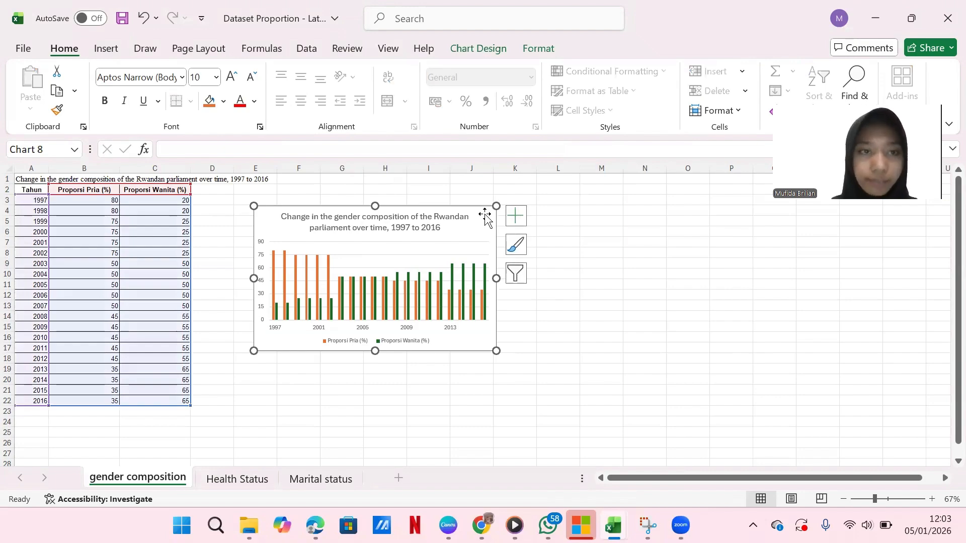
# Step: Insert a 2-D 100% stacked column chart from A2:C22 and place it to the right of the clustered column chart
pyautogui.click(25, 189)
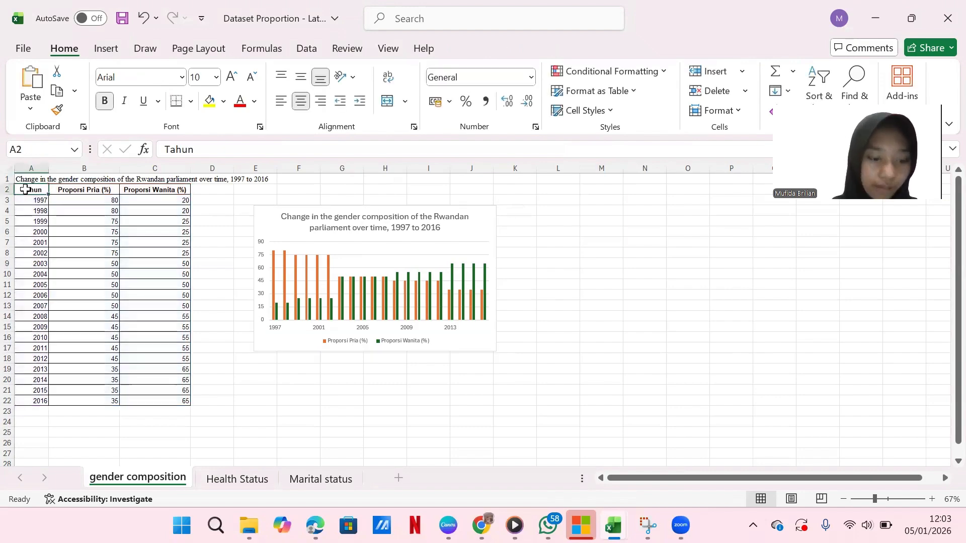
pyautogui.hotkey('ctrl', 'shift', 'Right')
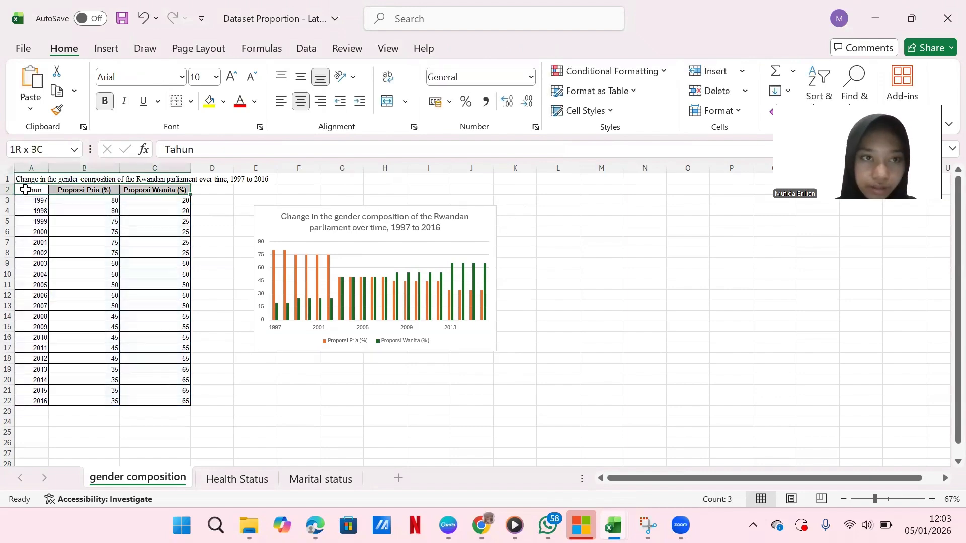
pyautogui.hotkey('ctrl', 'shift', 'Down')
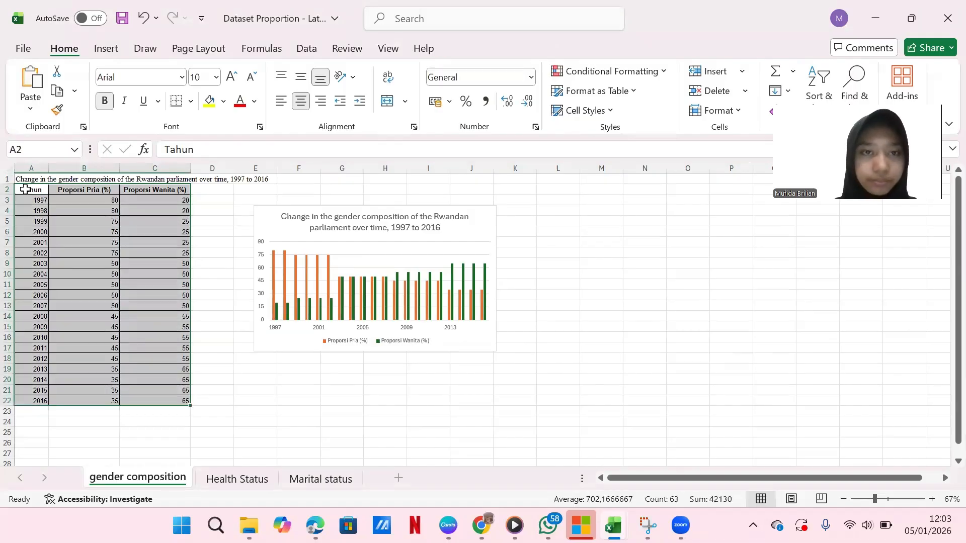
pyautogui.click(106, 49)
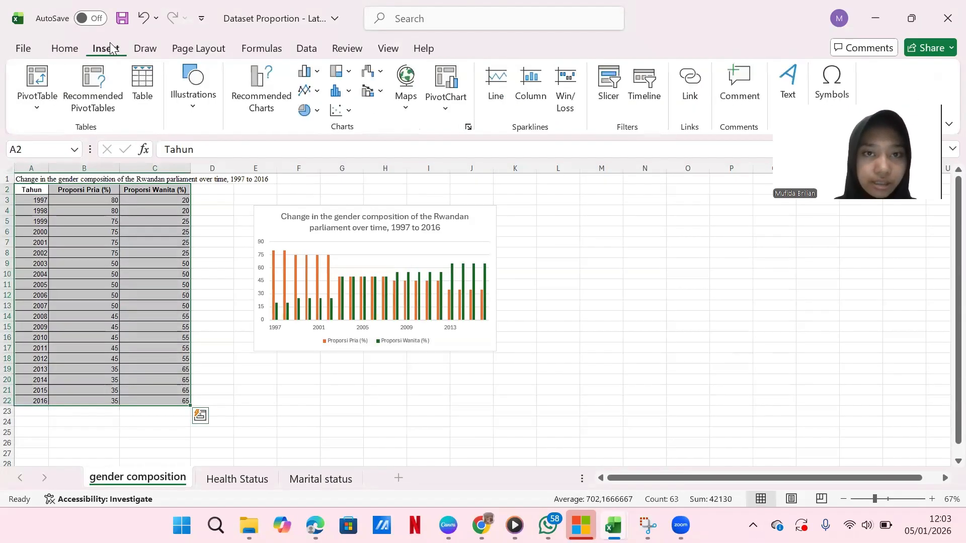
pyautogui.click(307, 74)
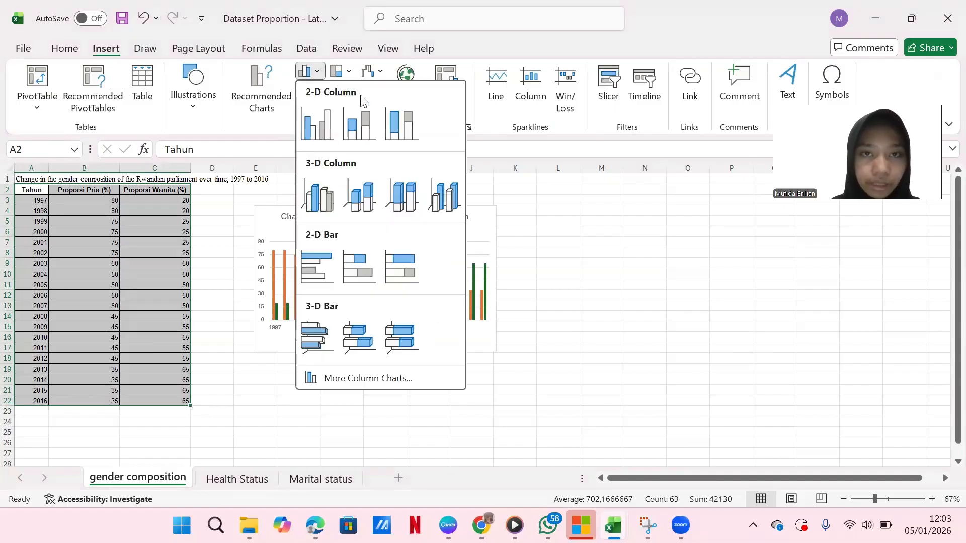
pyautogui.click(402, 128)
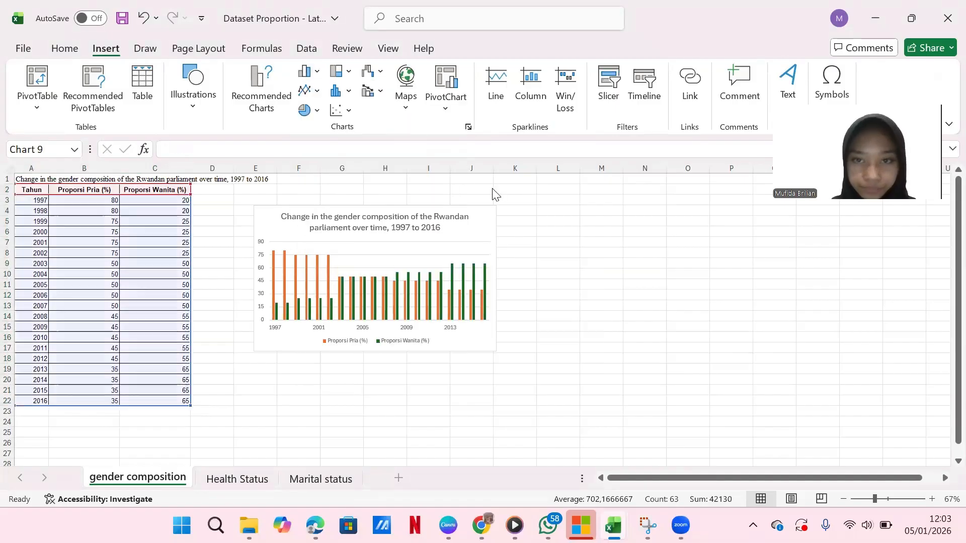
pyautogui.moveTo(547, 254); pyautogui.dragTo(715, 215)
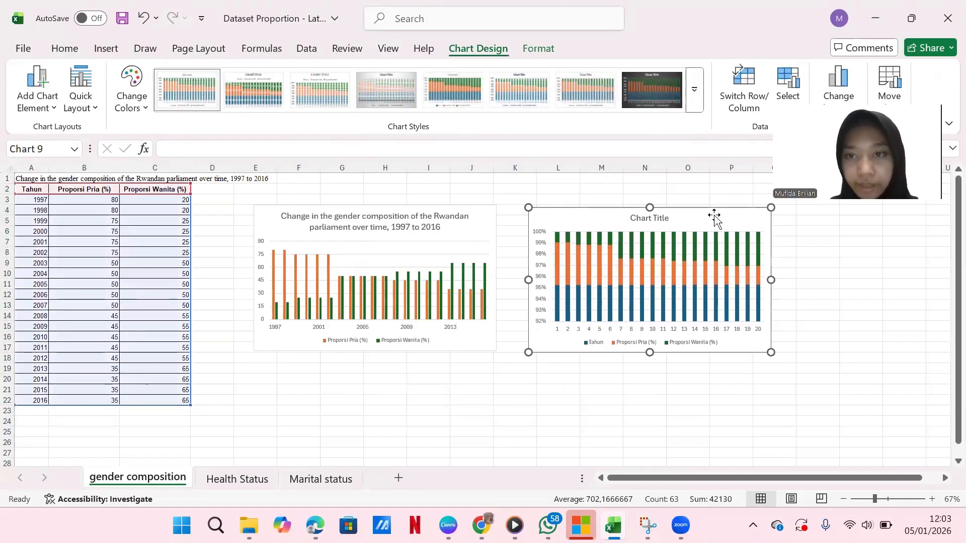
# Step: Remove the Tahun series from the 100% stacked column chart and set the vertical axis major unit to 0,25
pyautogui.click(673, 301)
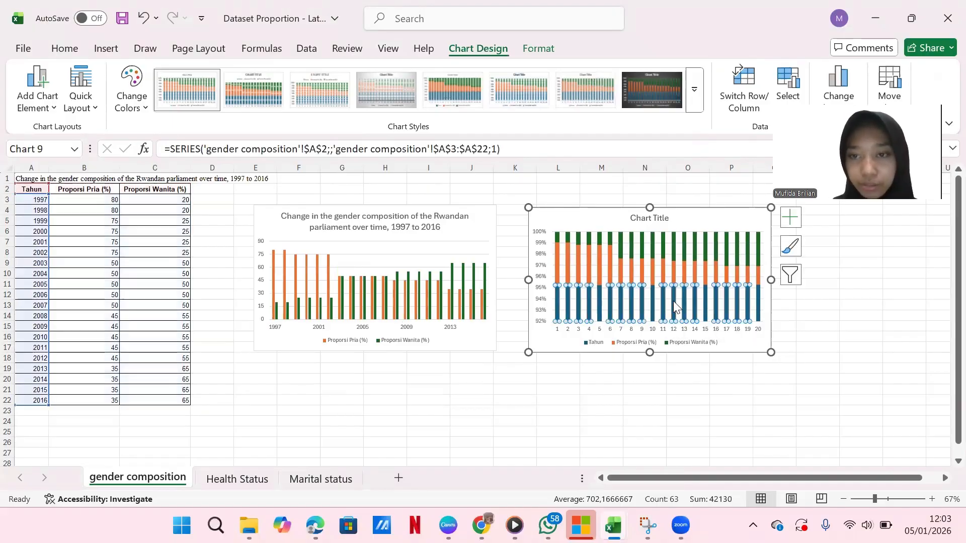
pyautogui.press('Delete')
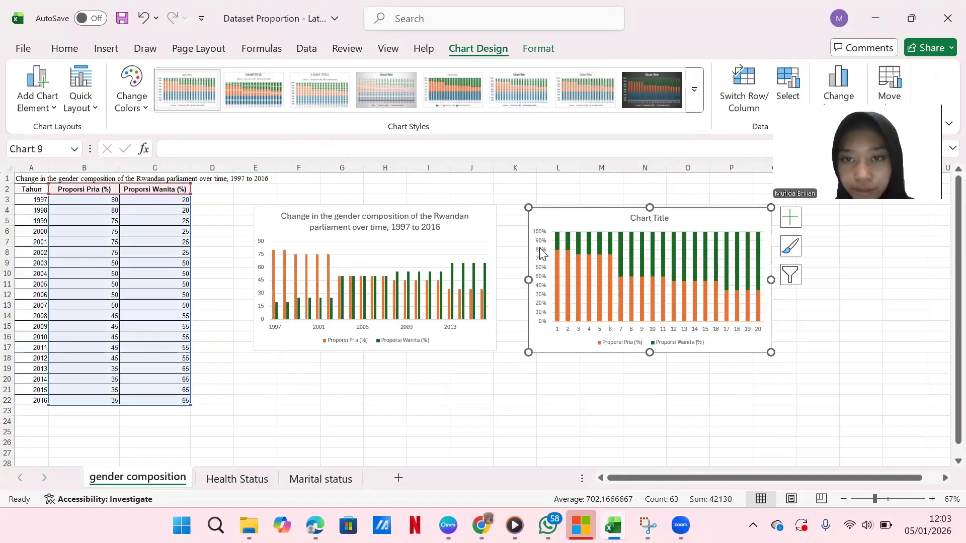
pyautogui.click(540, 249)
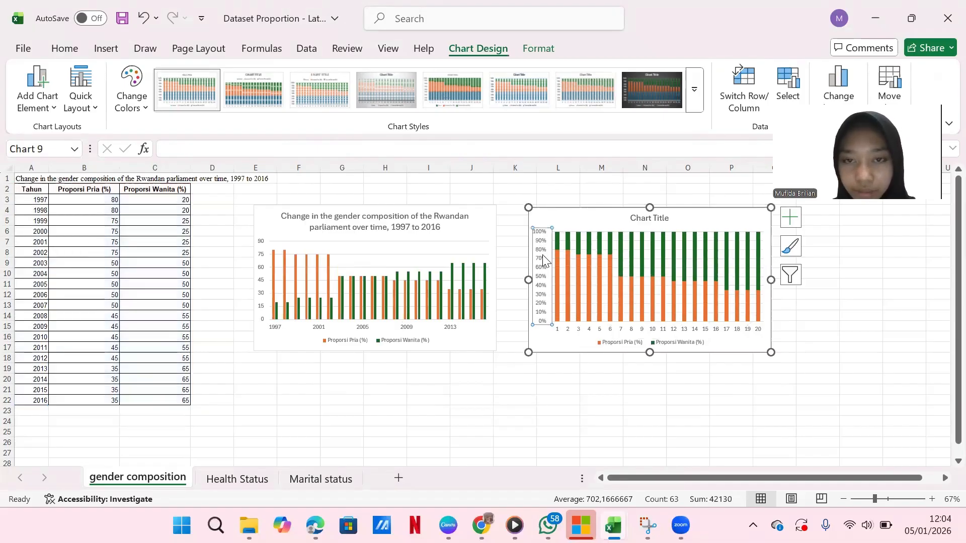
pyautogui.rightClick(546, 283)
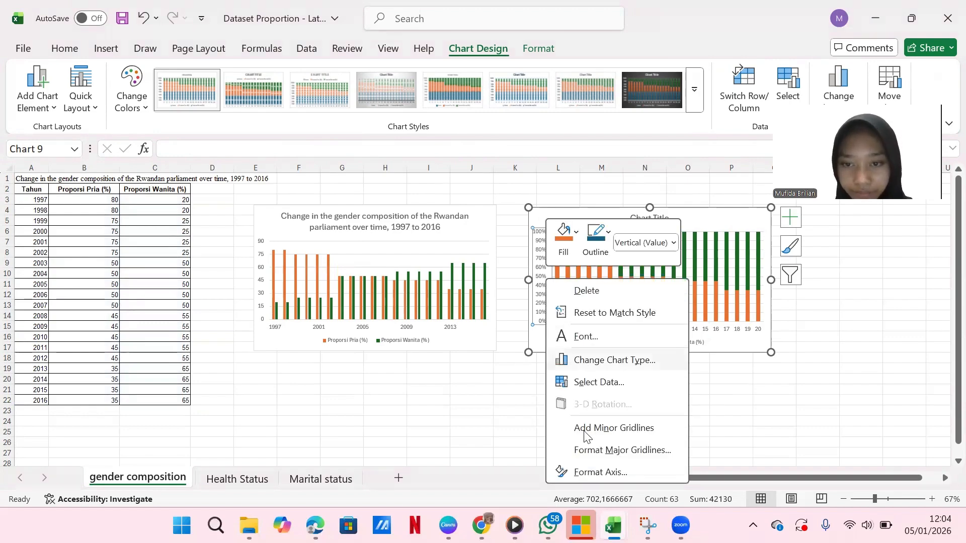
pyautogui.click(587, 473)
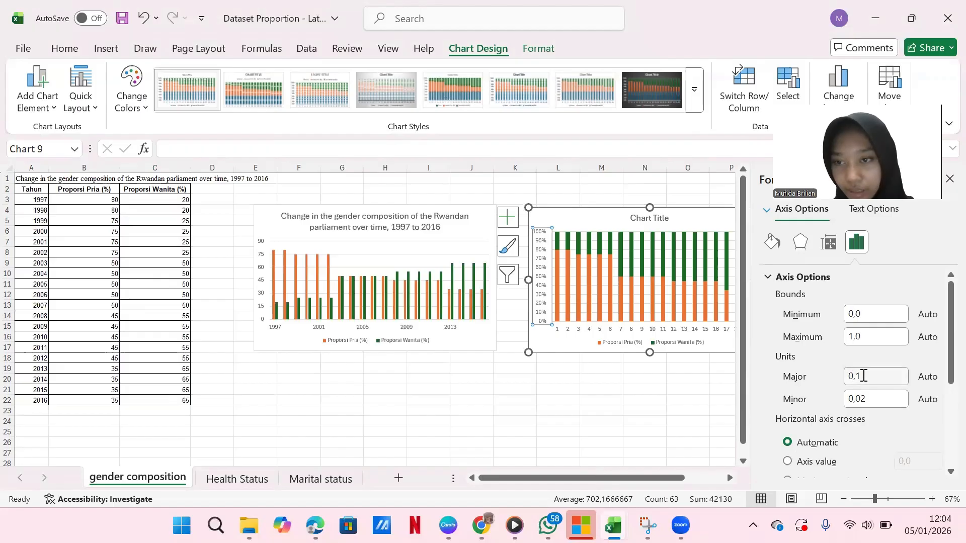
pyautogui.click(863, 376)
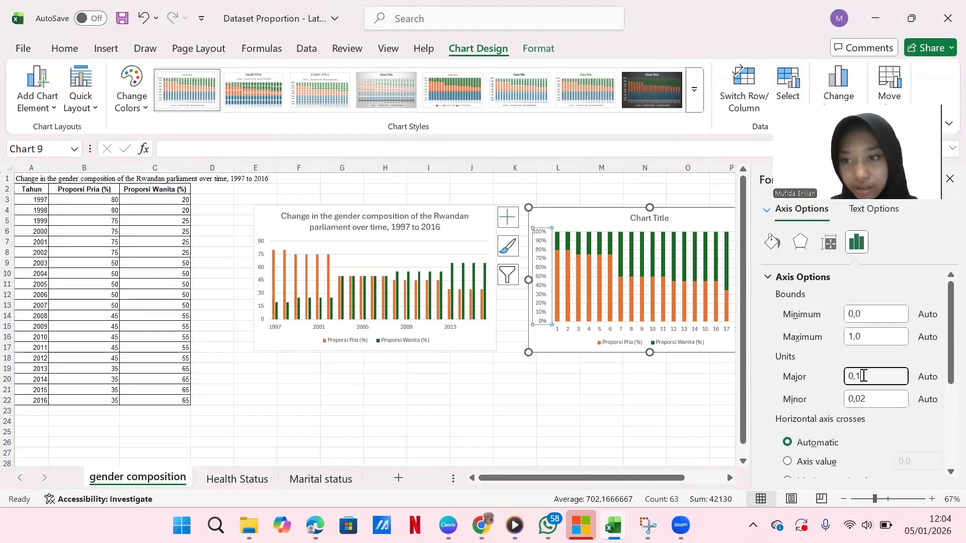
pyautogui.press('BackSpace')
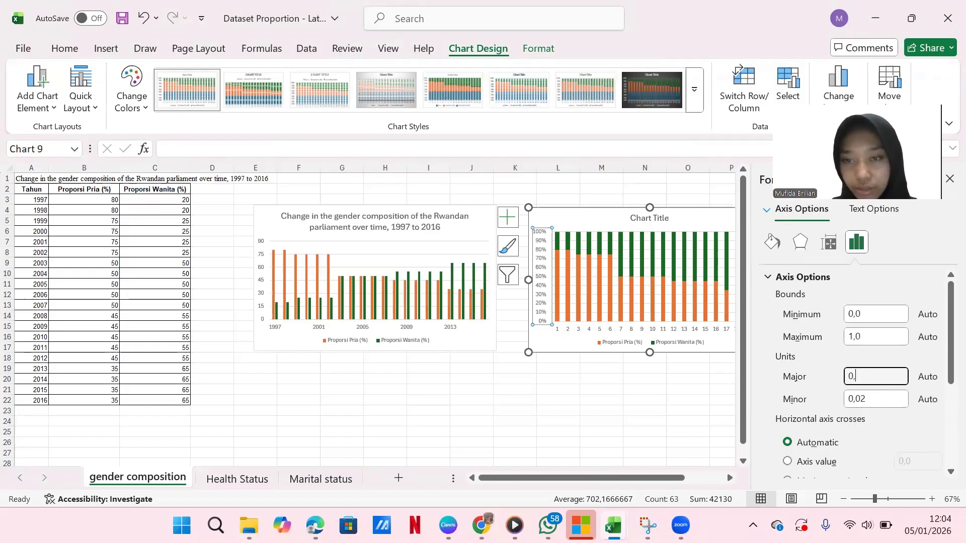
pyautogui.write('25')
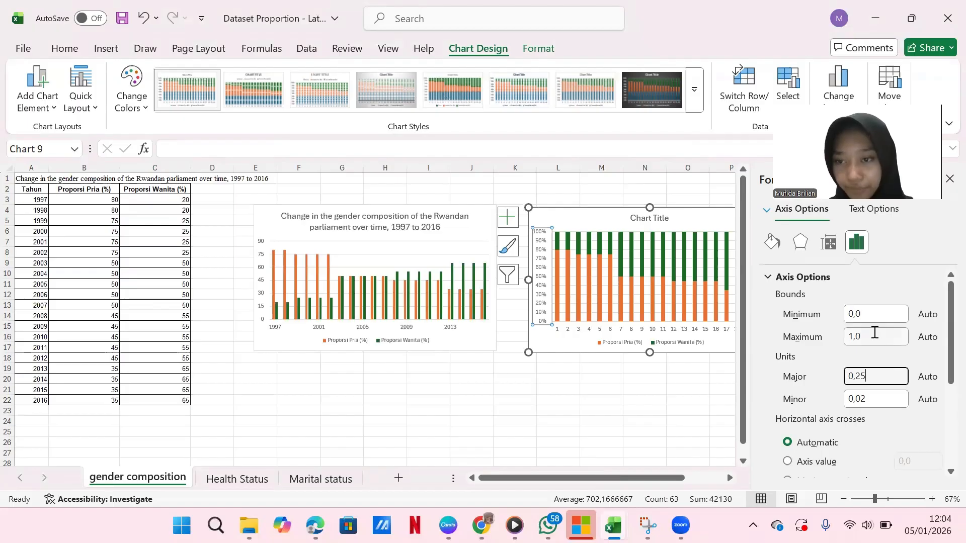
pyautogui.scroll(-1, 875, 333)
pyautogui.scroll(1, 874, 332)
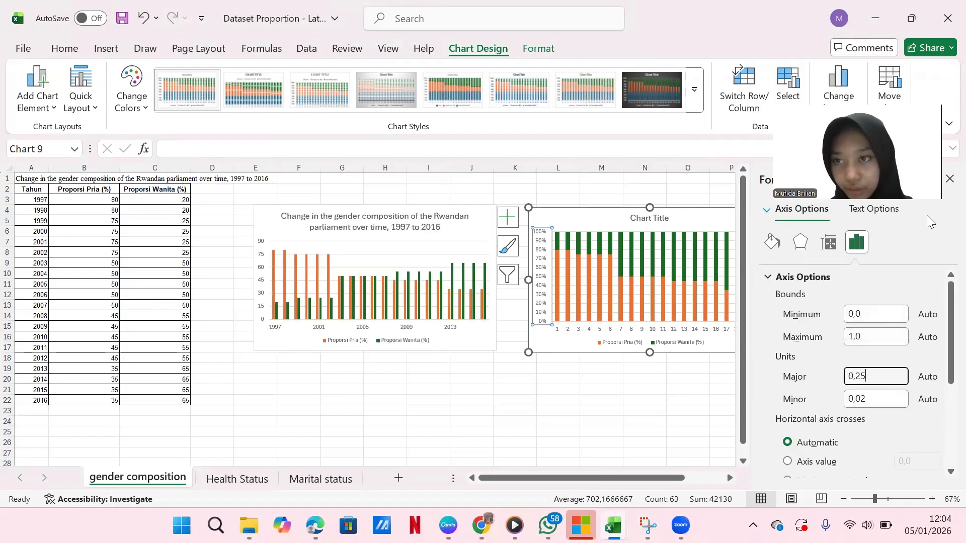
pyautogui.click(950, 178)
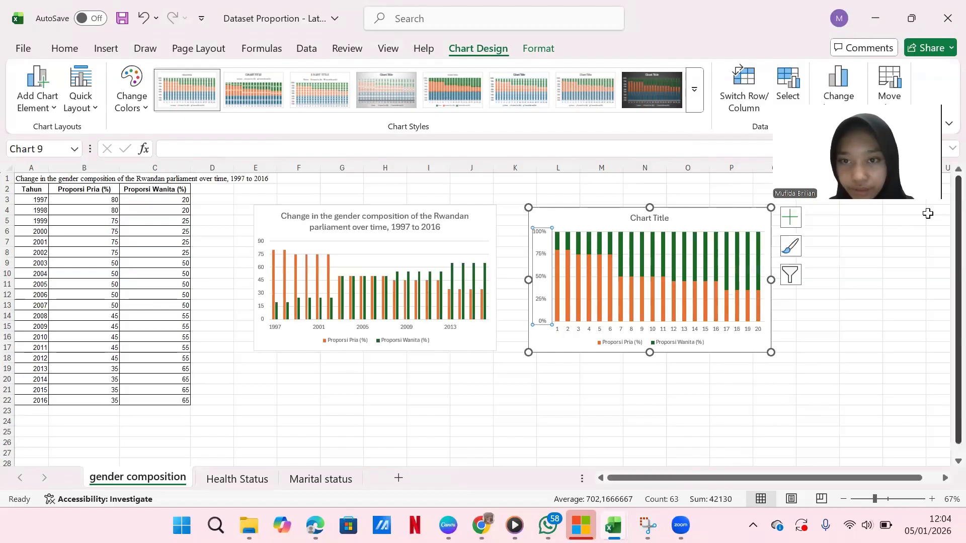
# Step: Set the 100% stacked chart's horizontal axis labels to the years in A3:A22
pyautogui.click(736, 333)
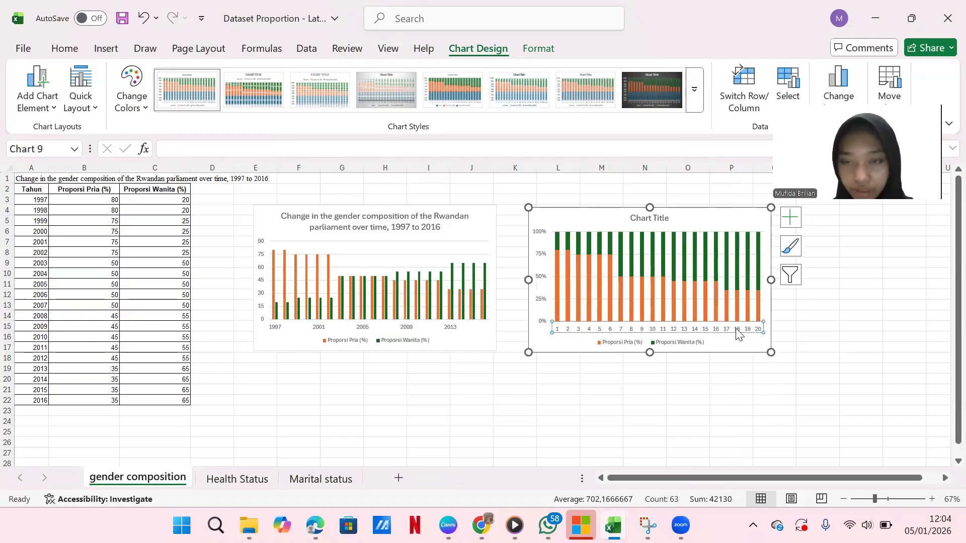
pyautogui.rightClick(736, 334)
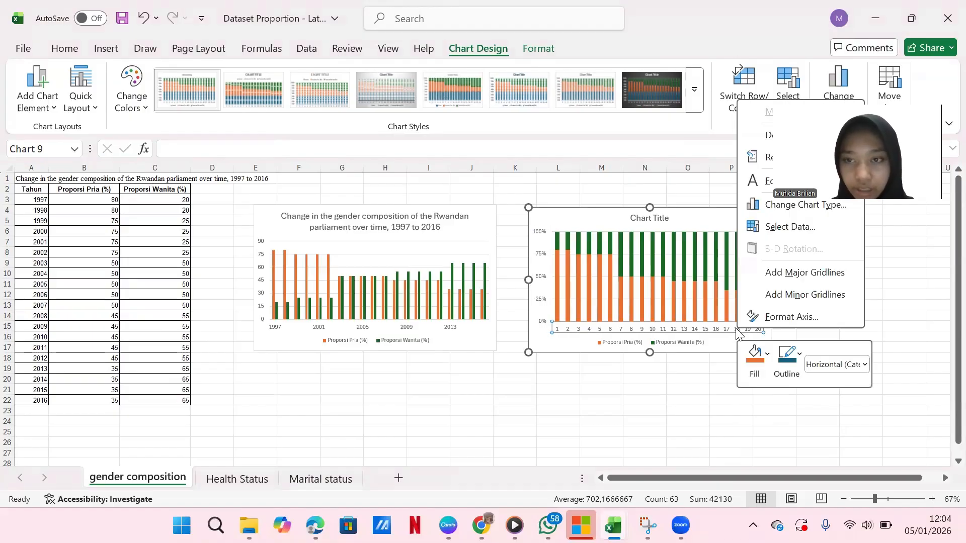
pyautogui.click(779, 228)
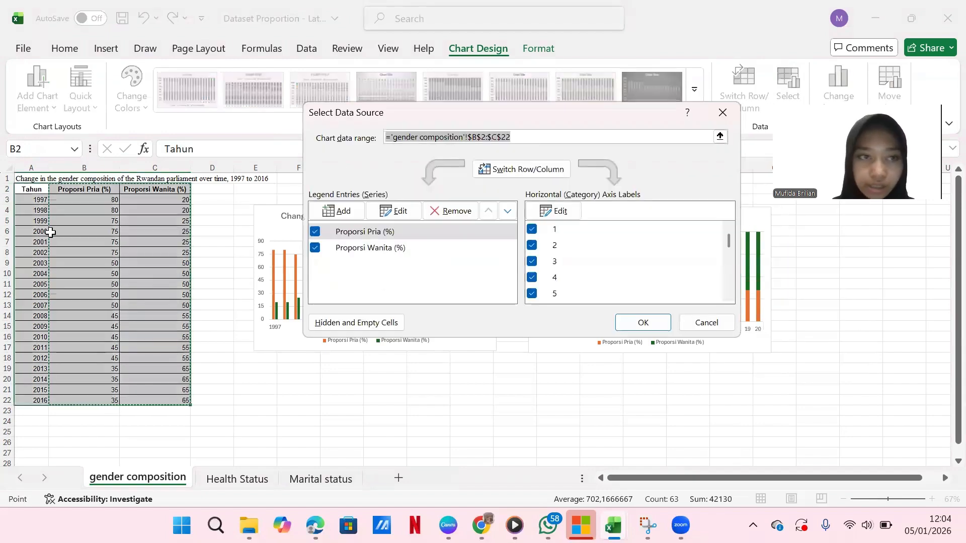
pyautogui.click(543, 210)
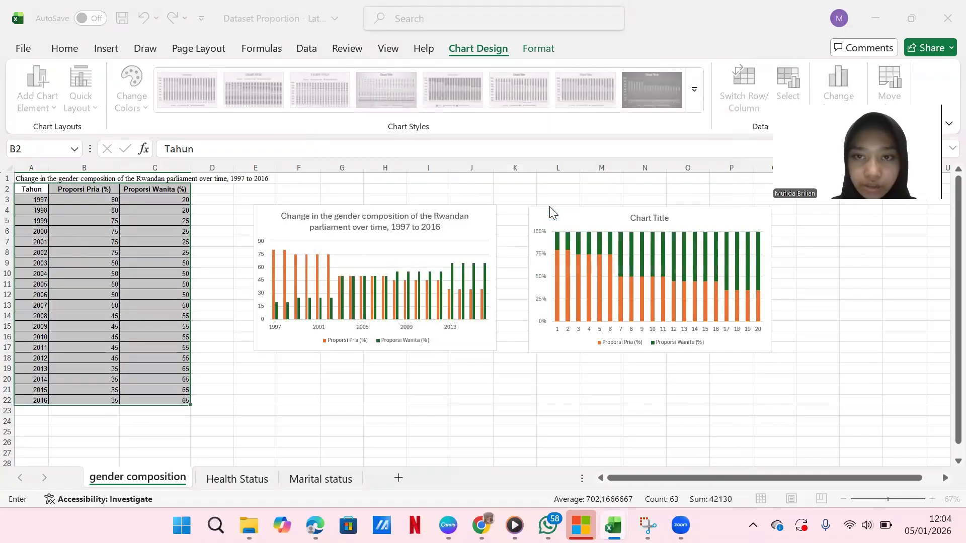
pyautogui.click(32, 201)
pyautogui.moveTo(32, 201); pyautogui.dragTo(33, 401)
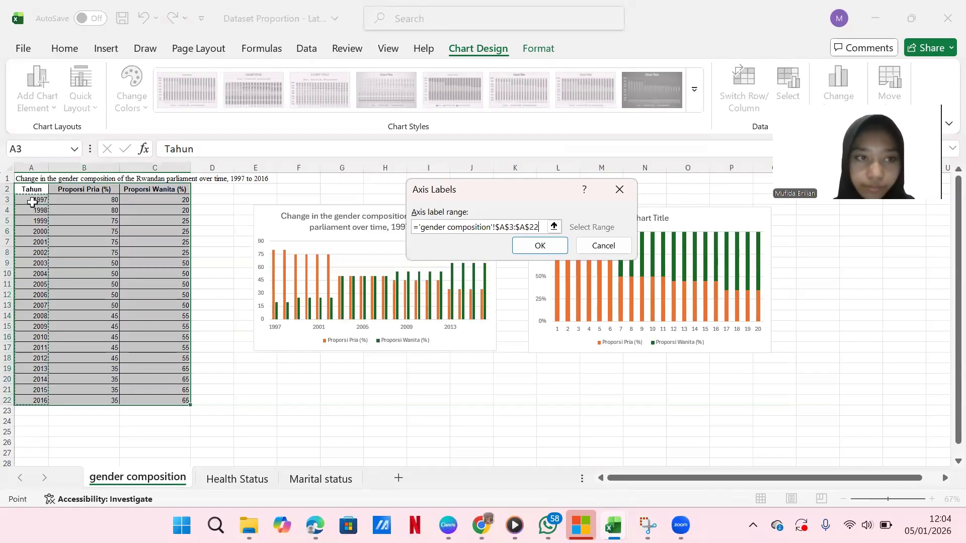
pyautogui.click(541, 246)
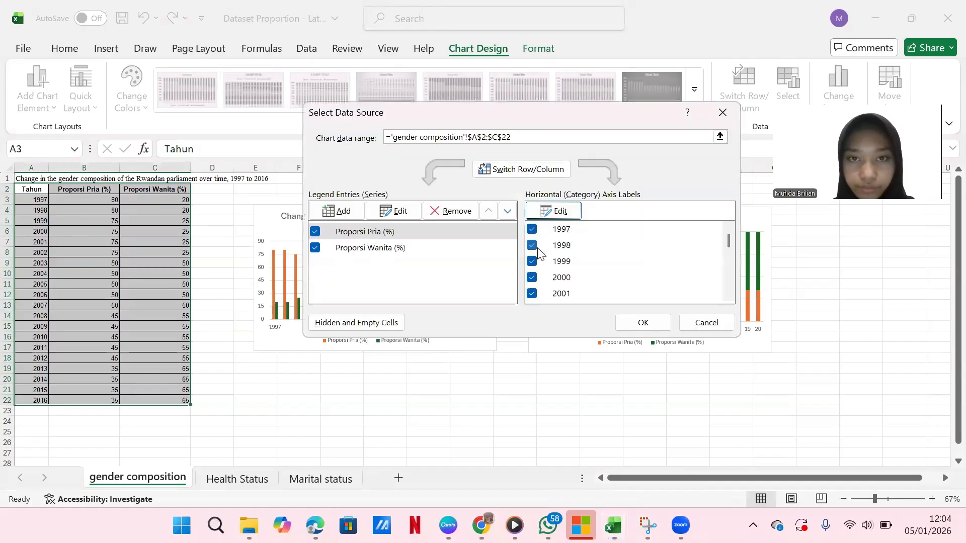
pyautogui.click(644, 323)
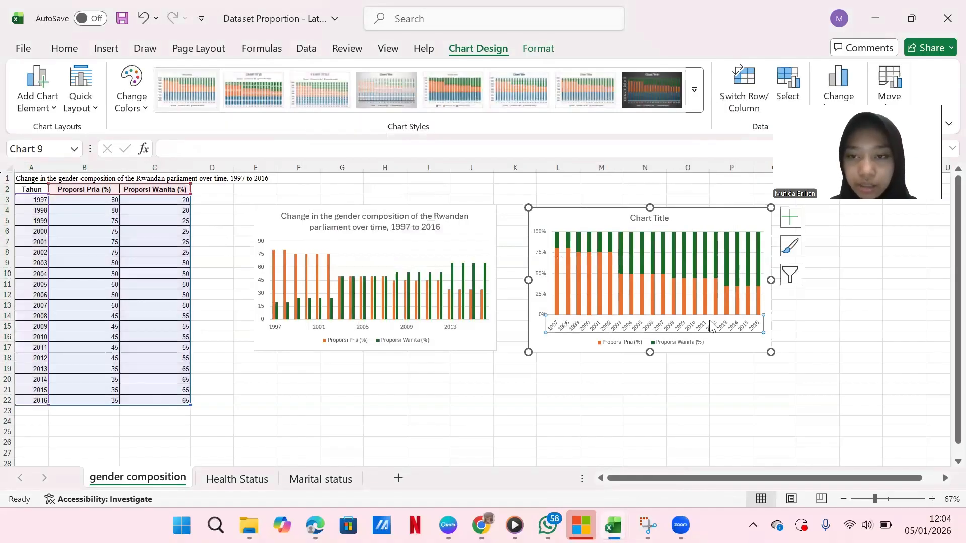
# Step: Change the 100% stacked chart's horizontal axis to a date axis with a major unit of 4 days
pyautogui.rightClick(658, 319)
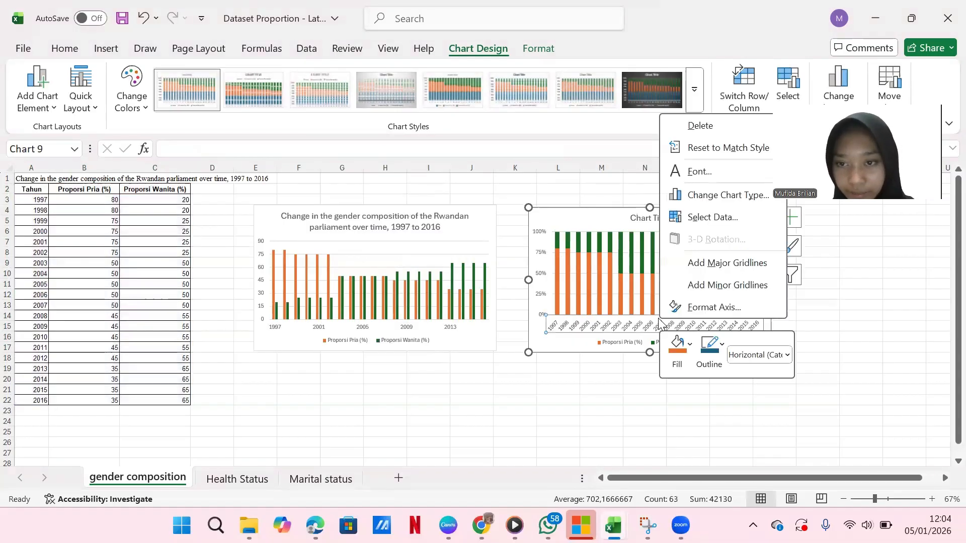
pyautogui.click(696, 312)
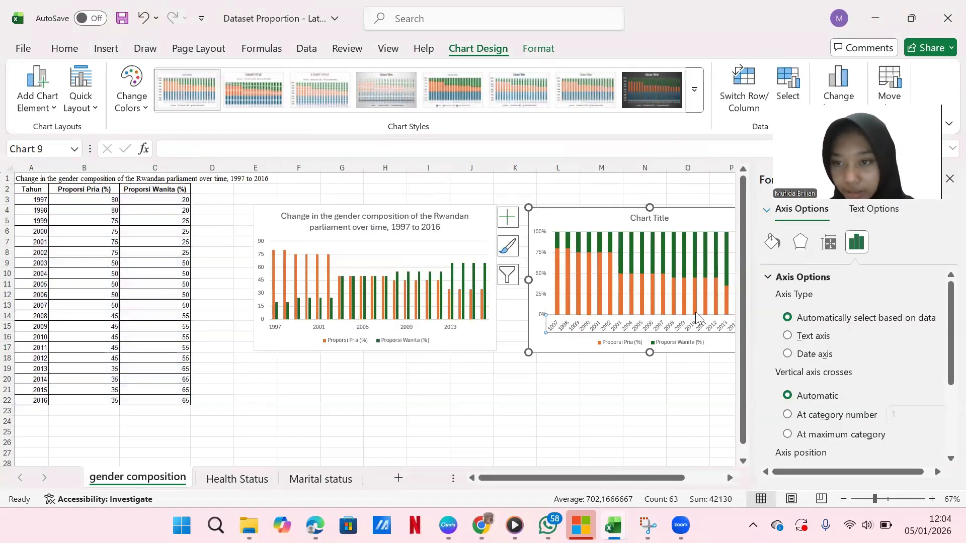
pyautogui.click(788, 354)
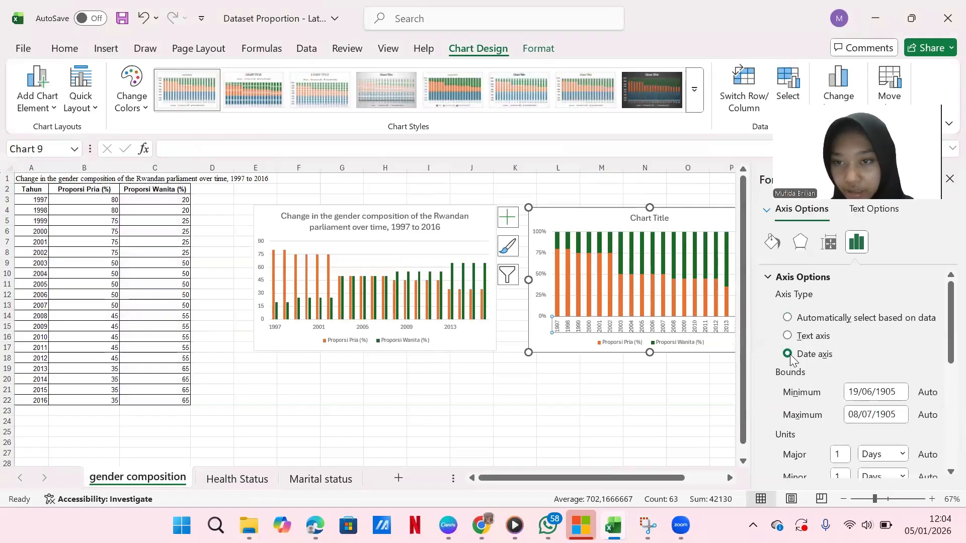
pyautogui.doubleClick(839, 455)
pyautogui.press('BackSpace')
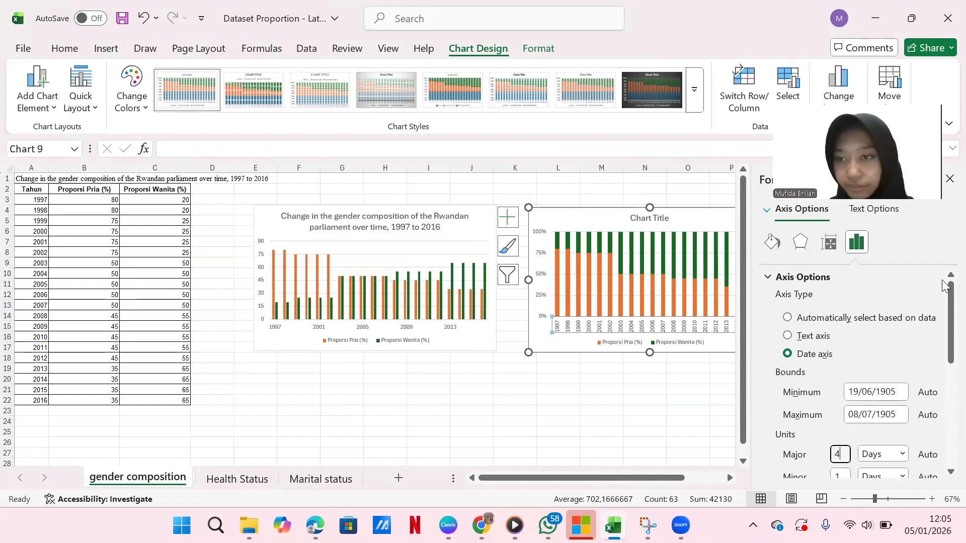
pyautogui.click(948, 180)
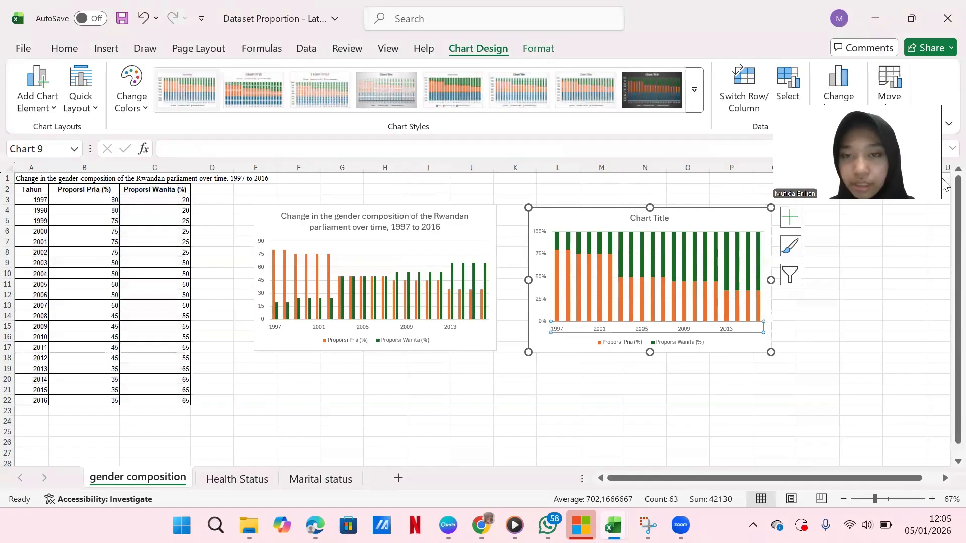
# Step: Set the gap width of the Proporsi Pria (%) series in the 100% stacked chart to 0%
pyautogui.moveTo(556, 268)
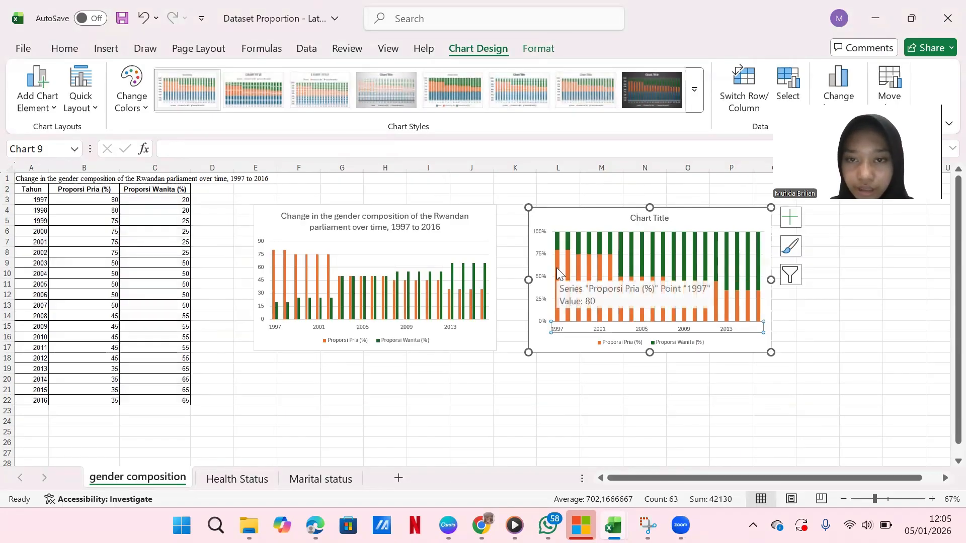
pyautogui.click(557, 271)
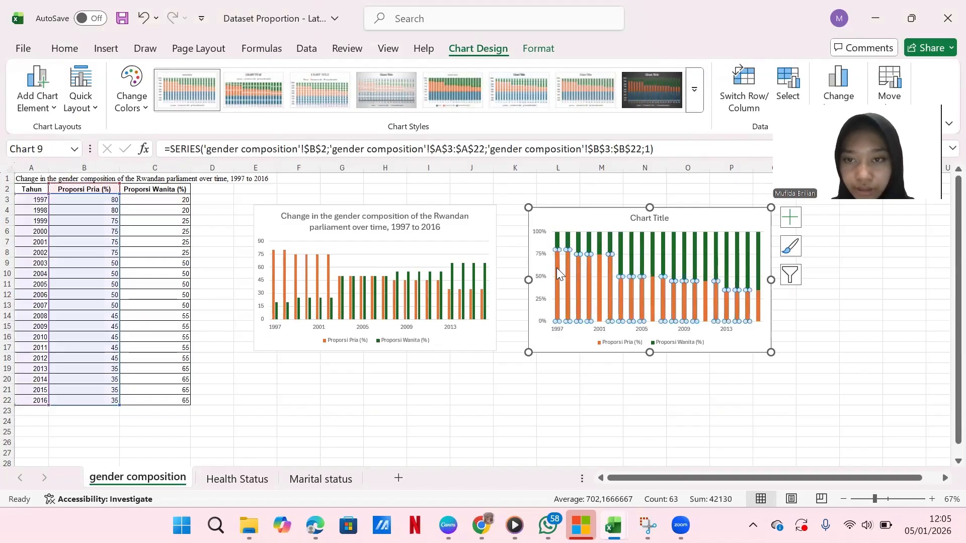
pyautogui.click(558, 270)
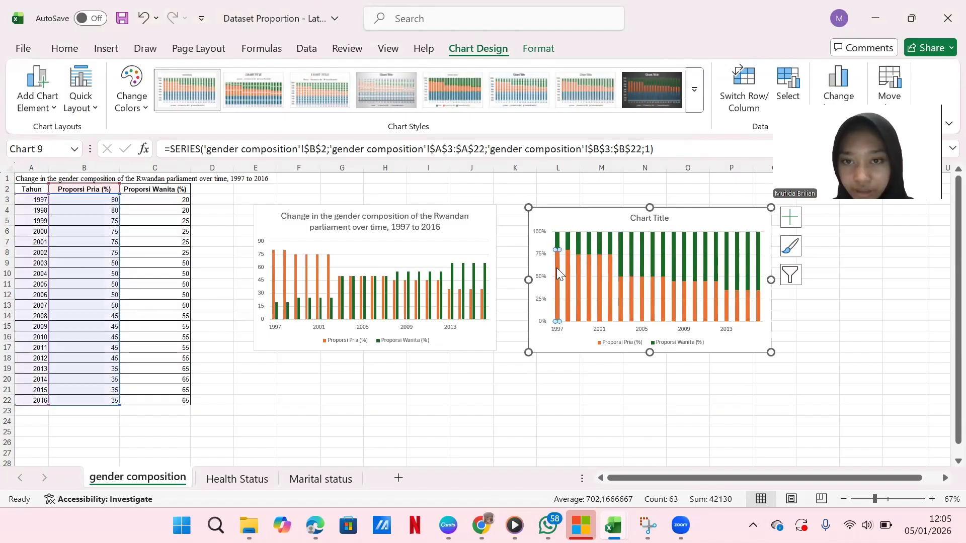
pyautogui.click(577, 274)
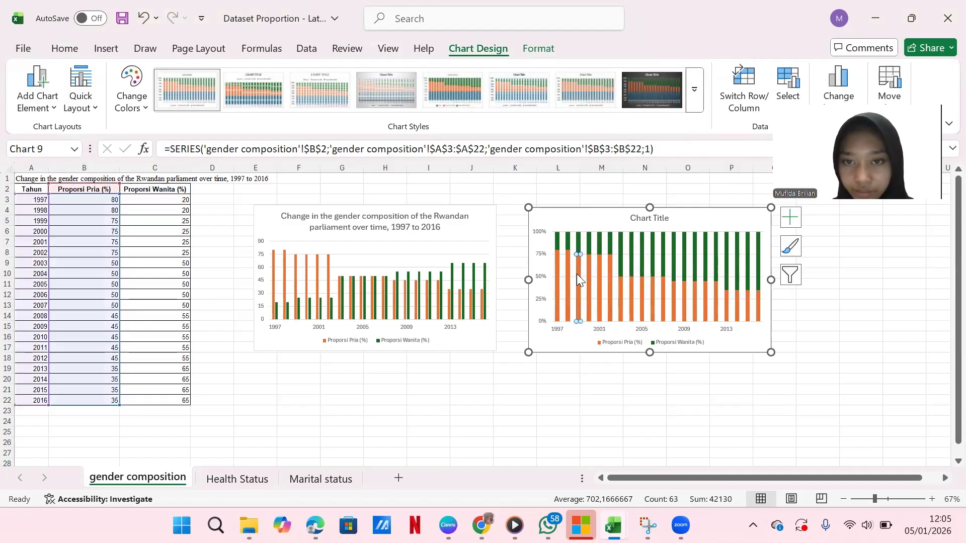
pyautogui.doubleClick(555, 252)
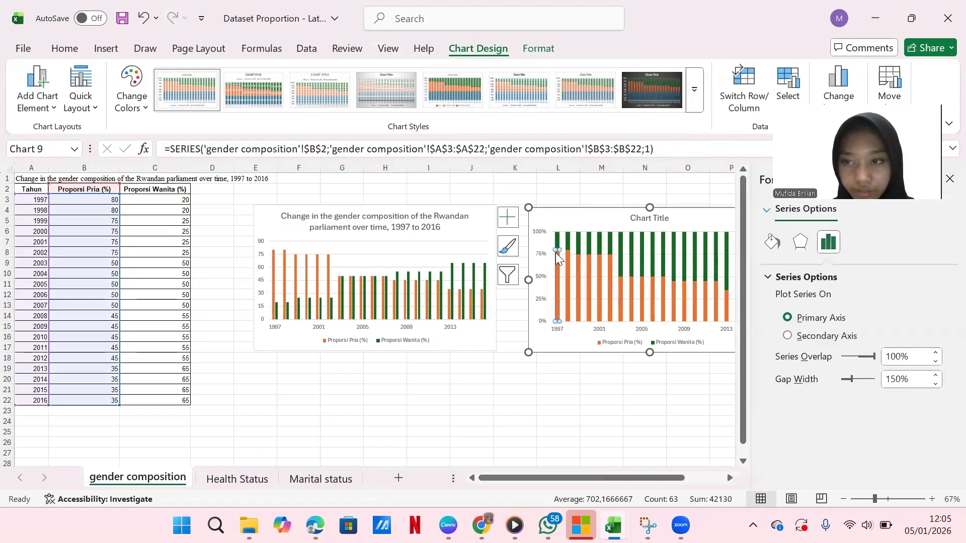
pyautogui.click(586, 255)
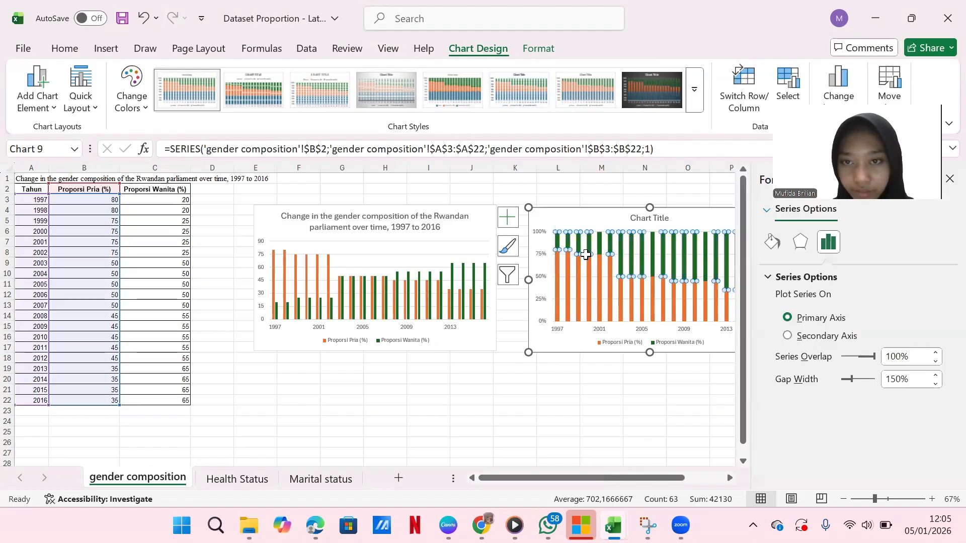
pyautogui.click(586, 256)
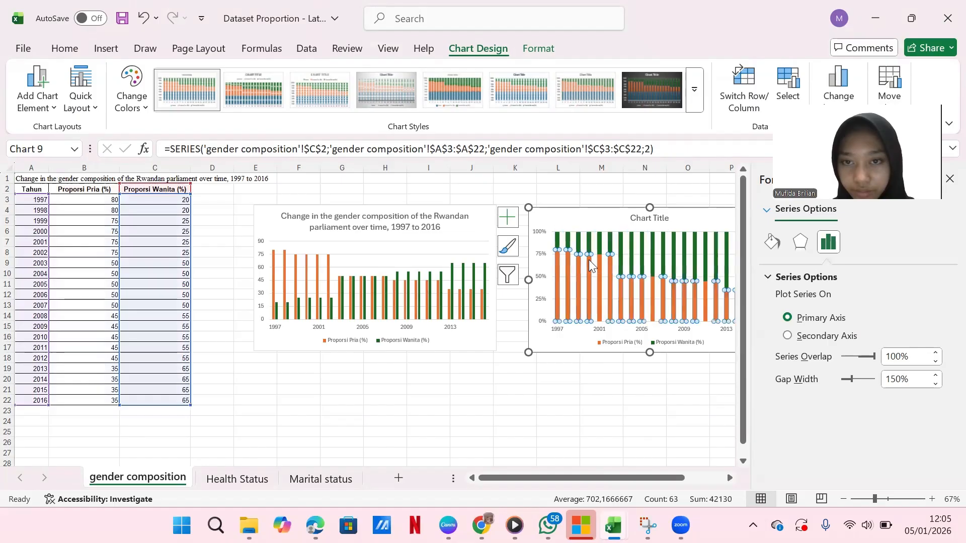
pyautogui.click(589, 260)
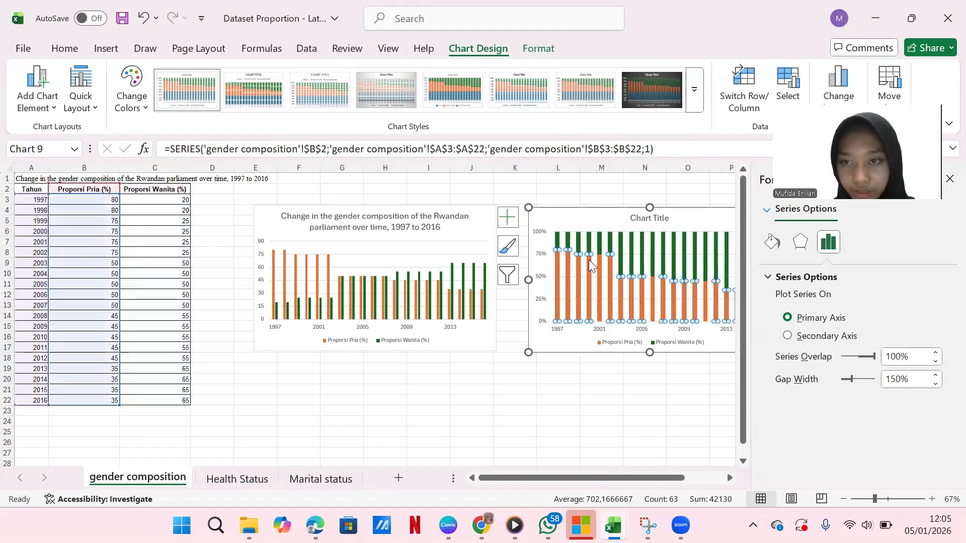
pyautogui.click(897, 380)
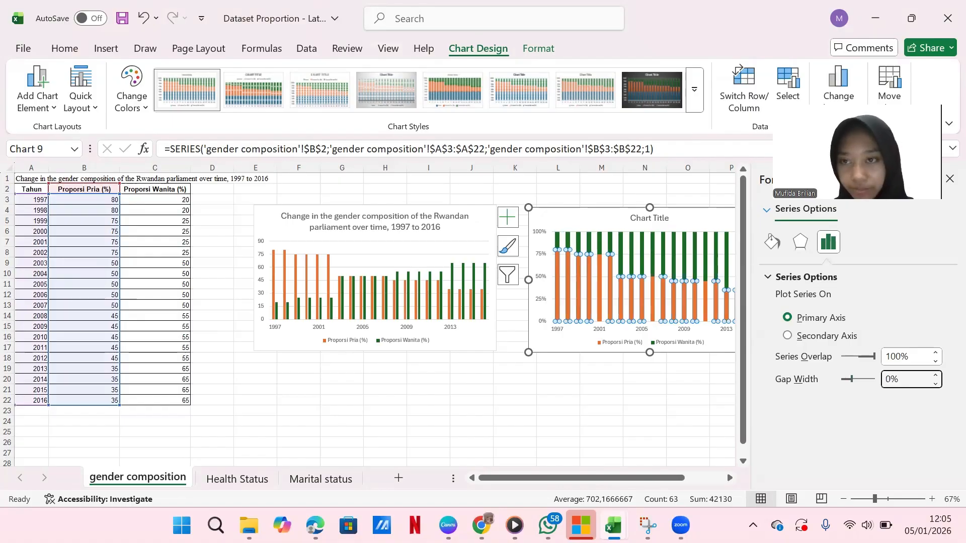
# Step: Give the Proporsi Pria (%) columns in the 100% stacked chart a solid white border
pyautogui.click(772, 242)
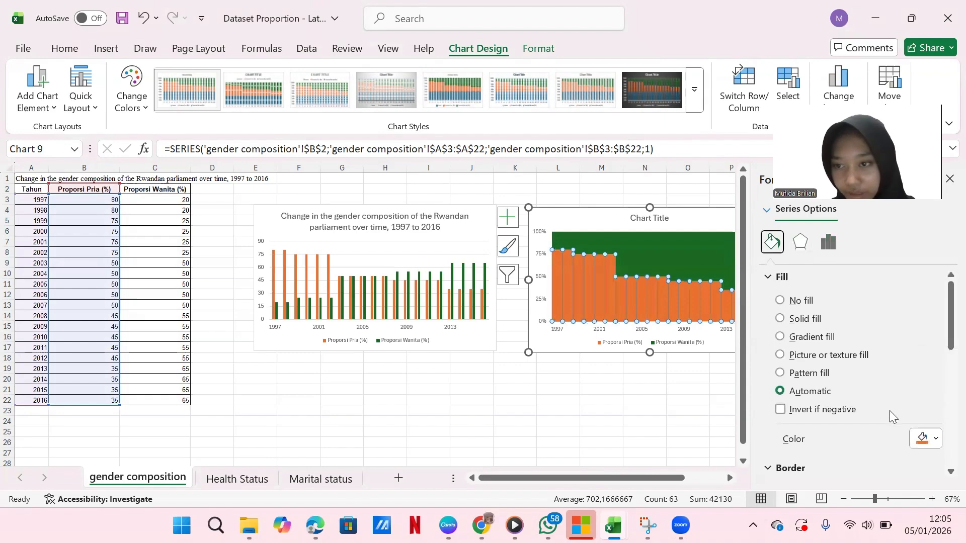
pyautogui.scroll(-5, 889, 411)
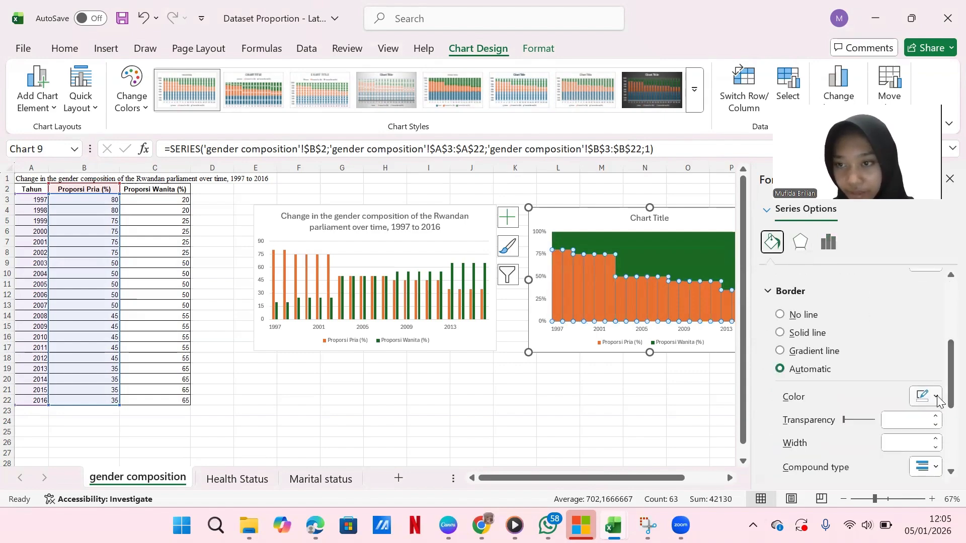
pyautogui.click(937, 398)
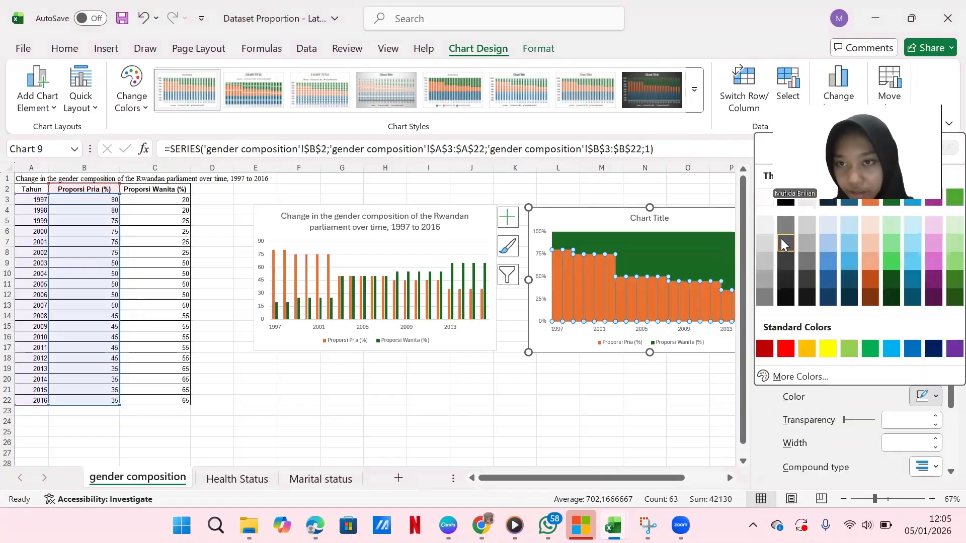
pyautogui.click(765, 200)
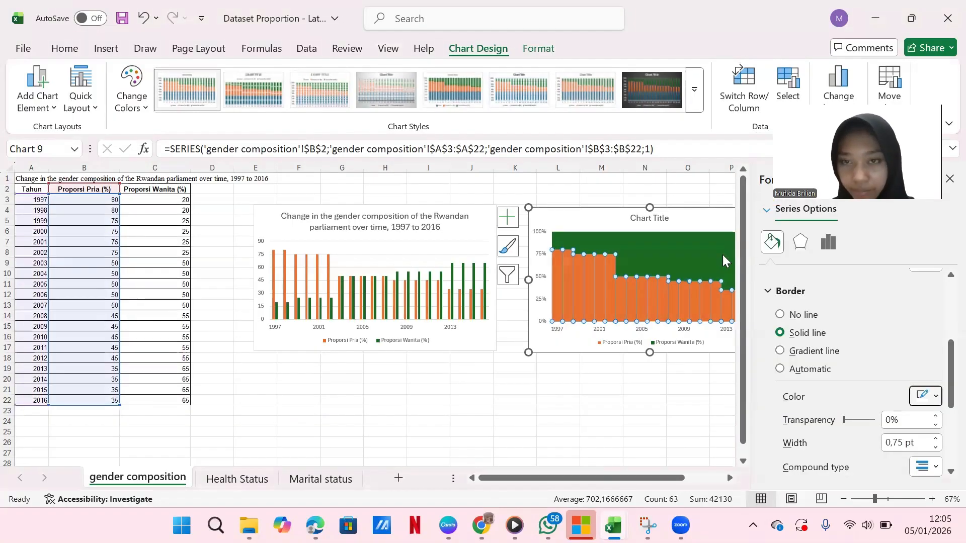
# Step: Give the Proporsi Wanita (%) columns in the 100% stacked chart a solid white border and close the formatting options
pyautogui.click(679, 246)
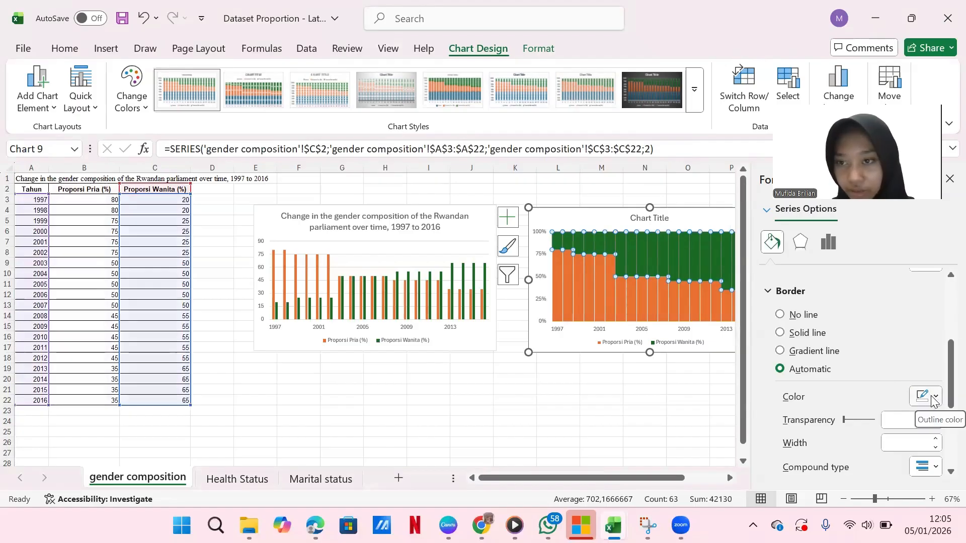
pyautogui.click(935, 398)
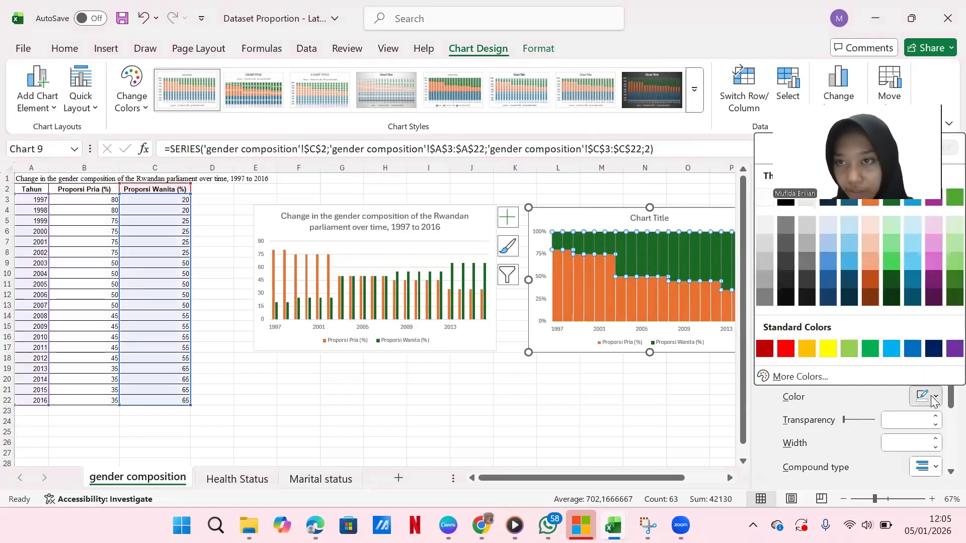
pyautogui.click(764, 197)
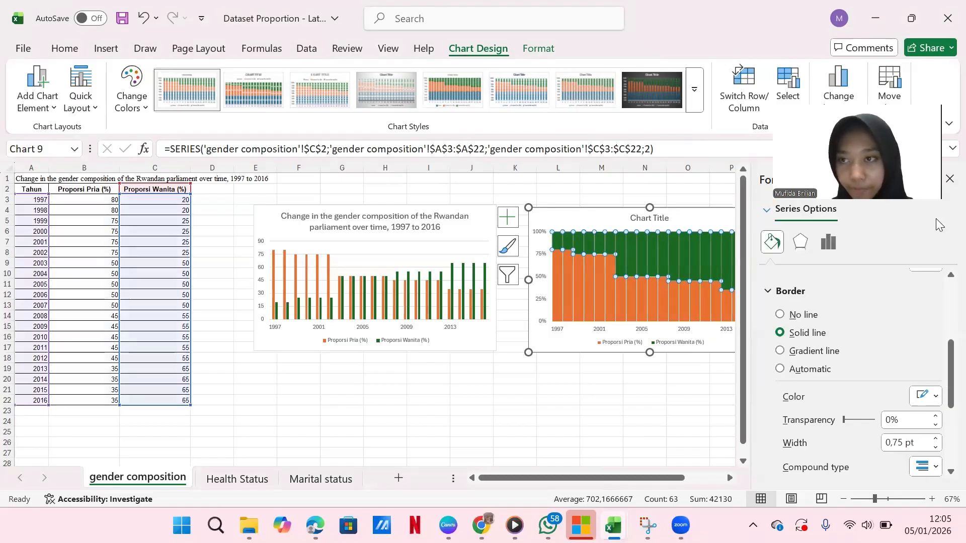
pyautogui.click(949, 178)
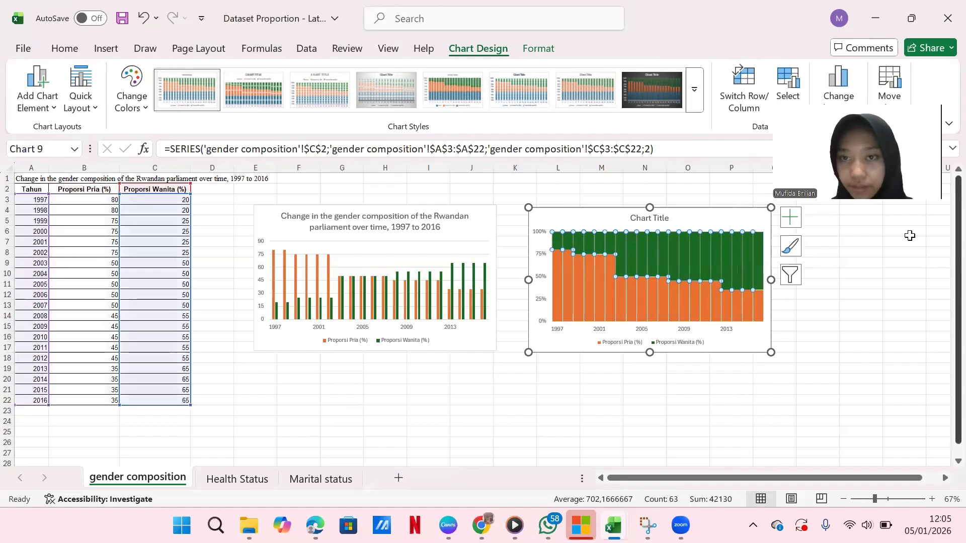
# Step: Copy the full title text of the clustered column chart for reuse in the 100% stacked chart
pyautogui.click(661, 218)
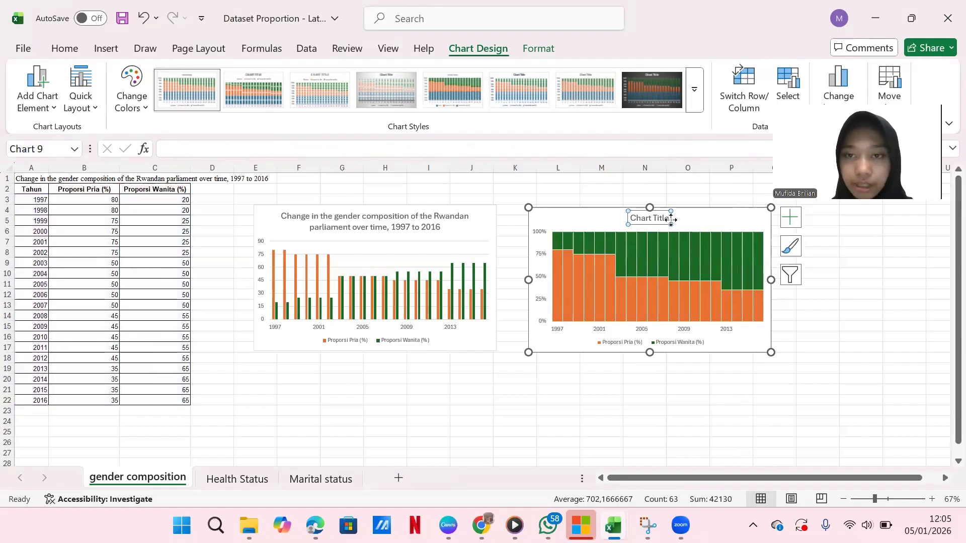
pyautogui.click(668, 218)
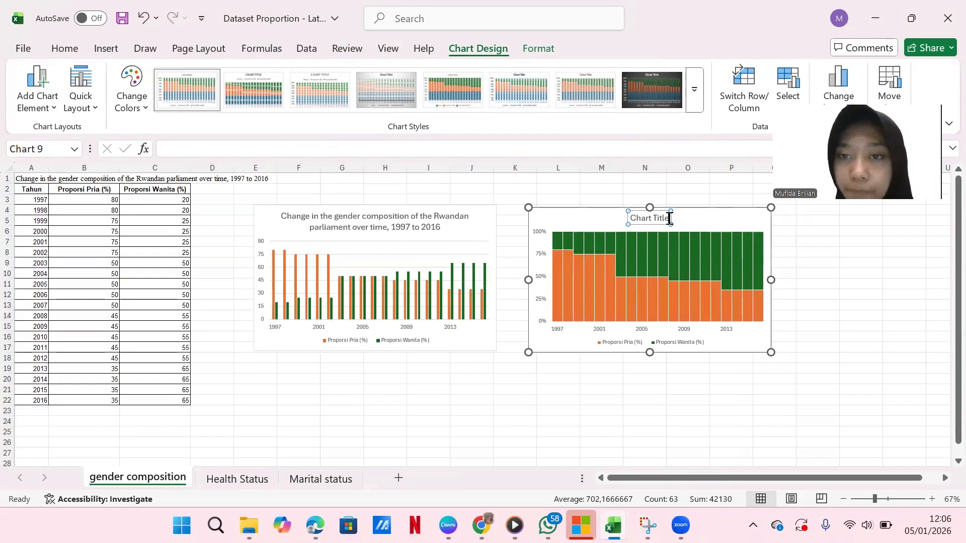
pyautogui.moveTo(669, 220); pyautogui.dragTo(641, 217)
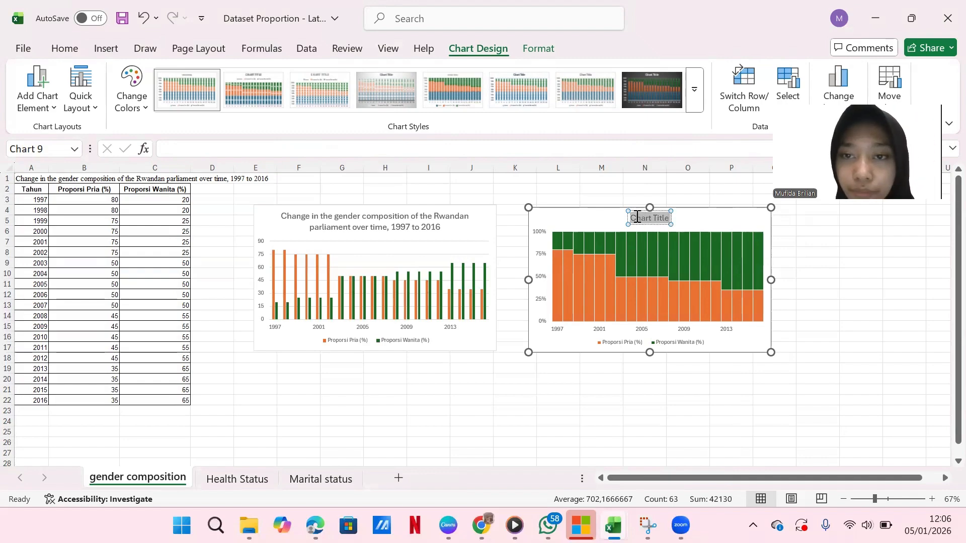
pyautogui.click(442, 223)
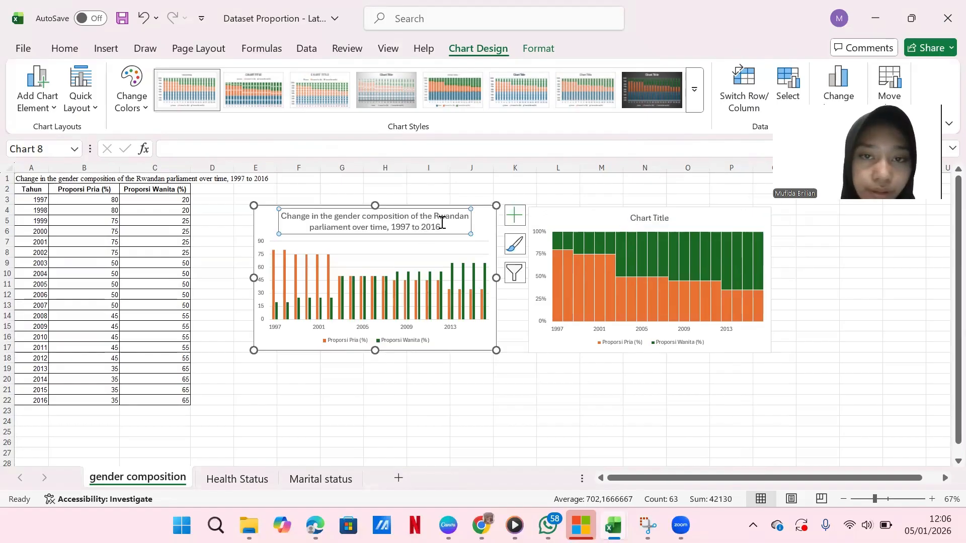
pyautogui.click(442, 223)
pyautogui.moveTo(442, 221); pyautogui.dragTo(350, 226)
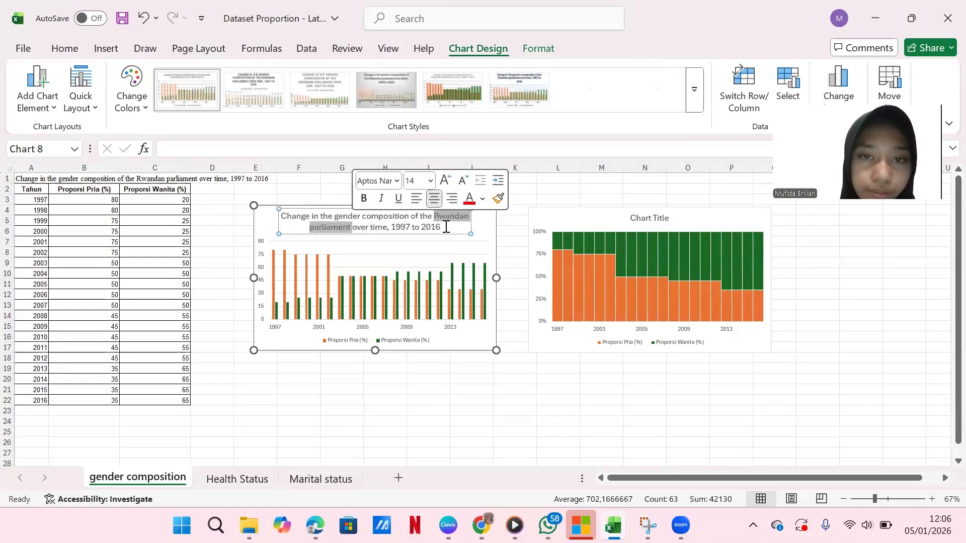
pyautogui.moveTo(446, 227); pyautogui.dragTo(287, 221)
pyautogui.hotkey('ctrl', 'c')
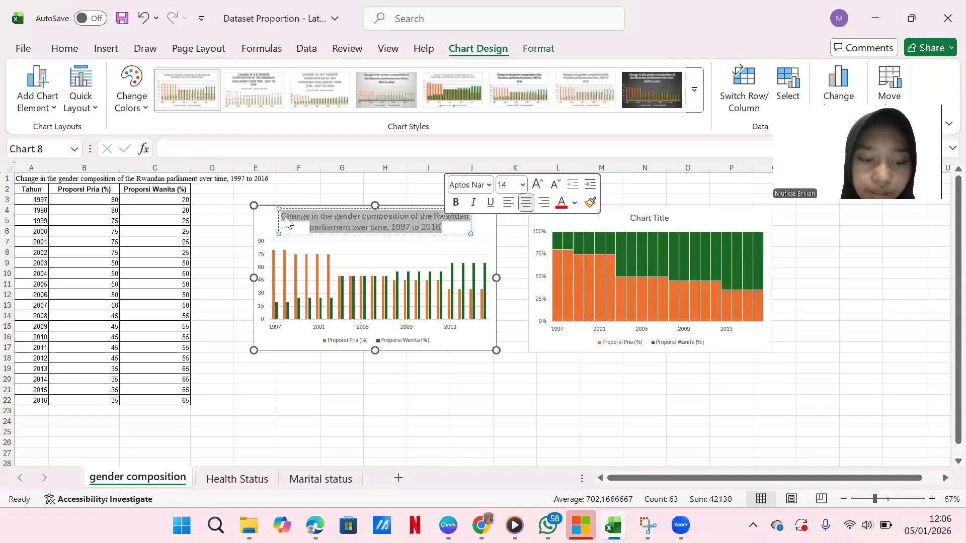
# Step: Replace the 100% stacked chart's placeholder title with the copied "Change in the gender composition of the Rwandan parliament over time, 1997 to 2016"
pyautogui.click(670, 218)
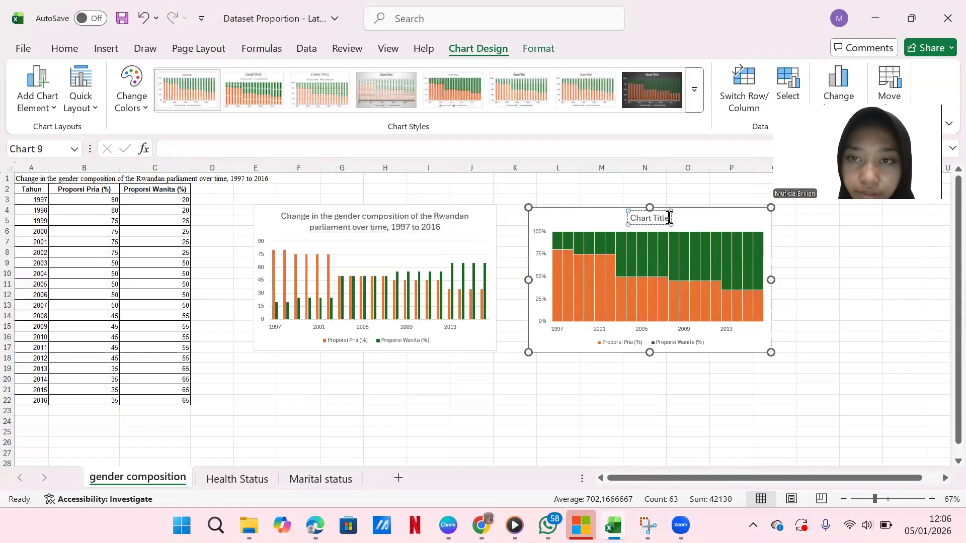
pyautogui.press('BackSpace')
pyautogui.press('BackSpace')
pyautogui.press('BackSpace')
pyautogui.press('BackSpace')
pyautogui.press('BackSpace')
pyautogui.press('BackSpace')
pyautogui.press('BackSpace')
pyautogui.press('BackSpace')
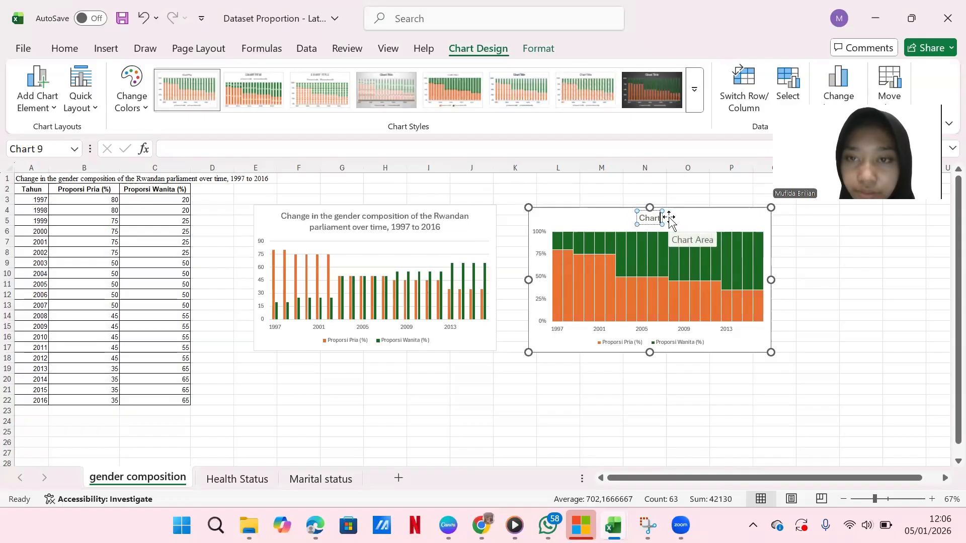
pyautogui.press('BackSpace')
pyautogui.press('BackSpace')
pyautogui.press('BackSpace')
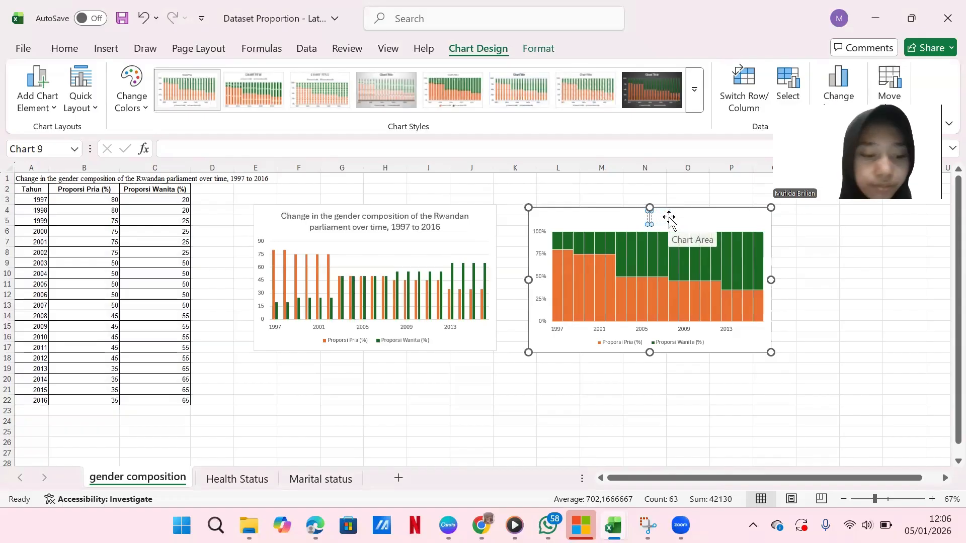
pyautogui.hotkey('ctrl', 'v')
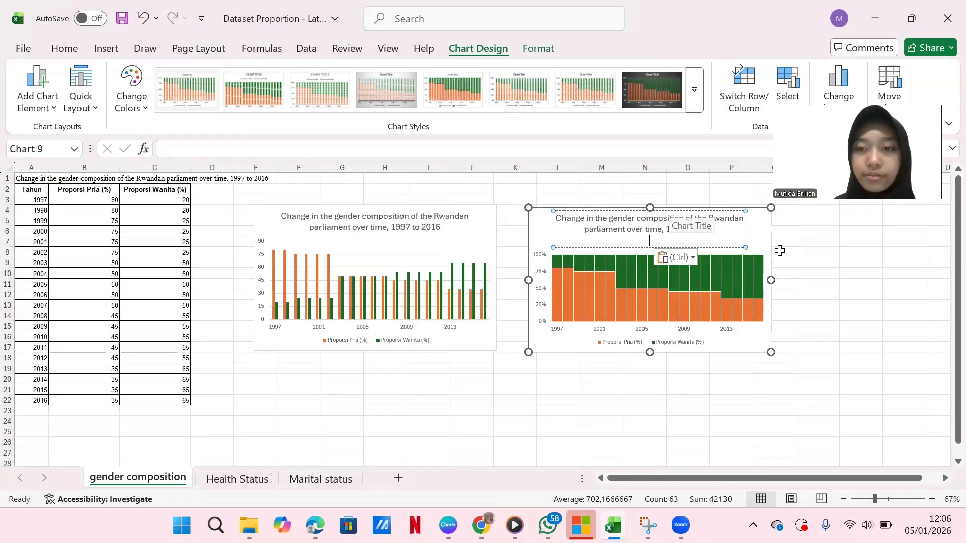
pyautogui.click(818, 255)
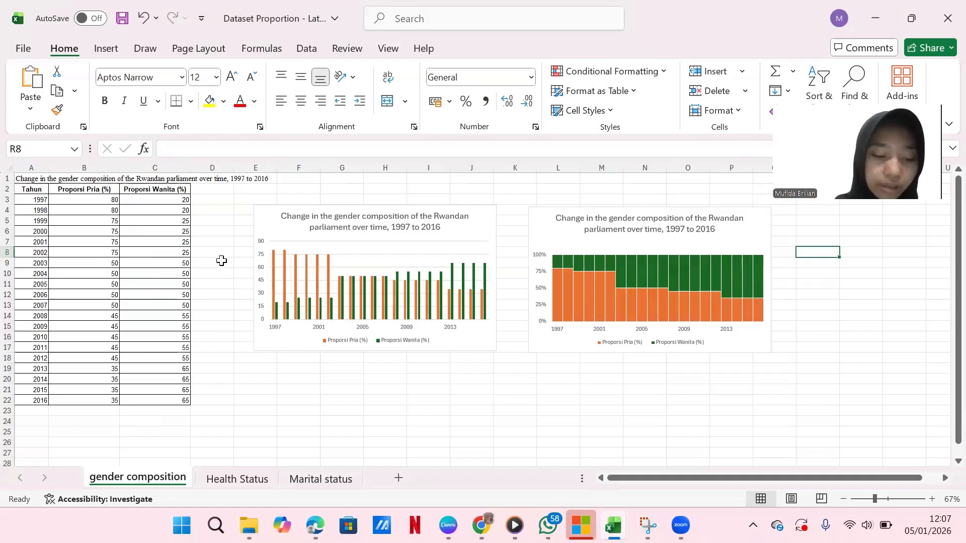
pyautogui.click(154, 347)
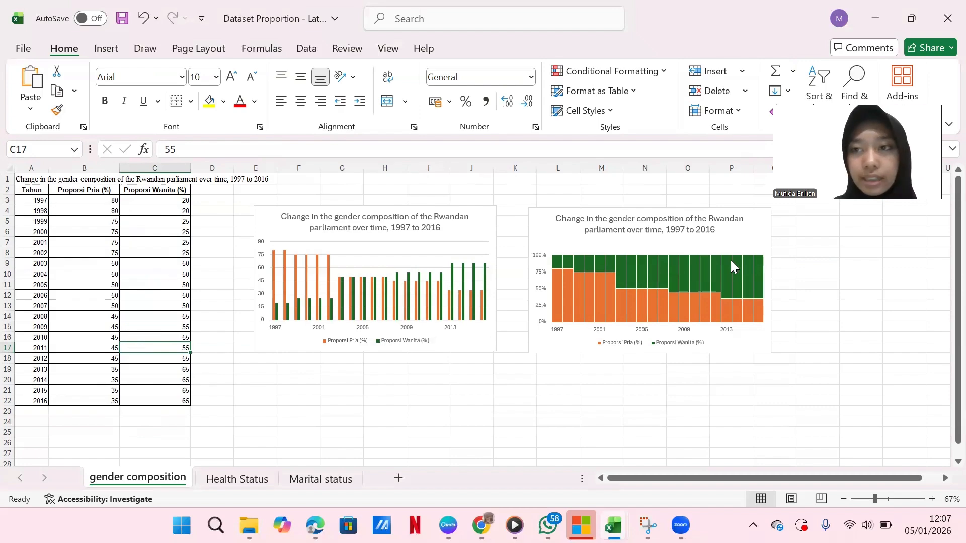
pyautogui.moveTo(732, 266)
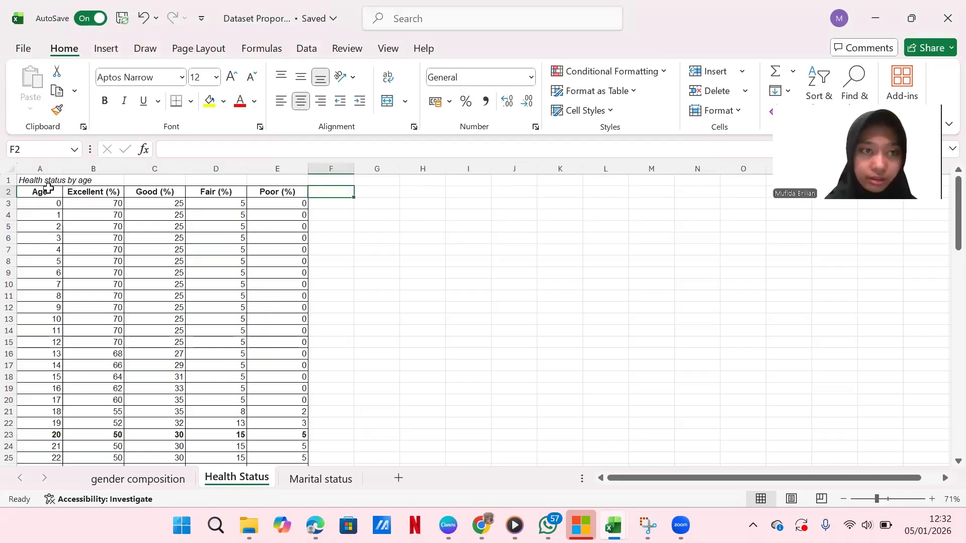
# Step: Insert a 2-D 100% stacked area chart from the health status table A2:E93, including the headers
pyautogui.click(49, 188)
pyautogui.hotkey('shift', 'Right')
pyautogui.hotkey('shift', 'Right')
pyautogui.hotkey('shift', 'Right')
pyautogui.hotkey('shift', 'Right')
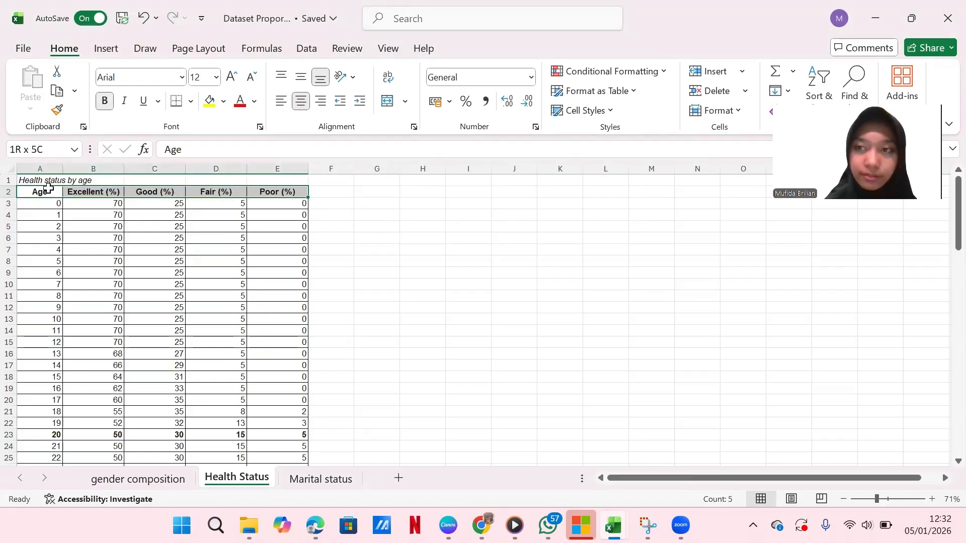
pyautogui.hotkey('ctrl', 'shift', 'Down')
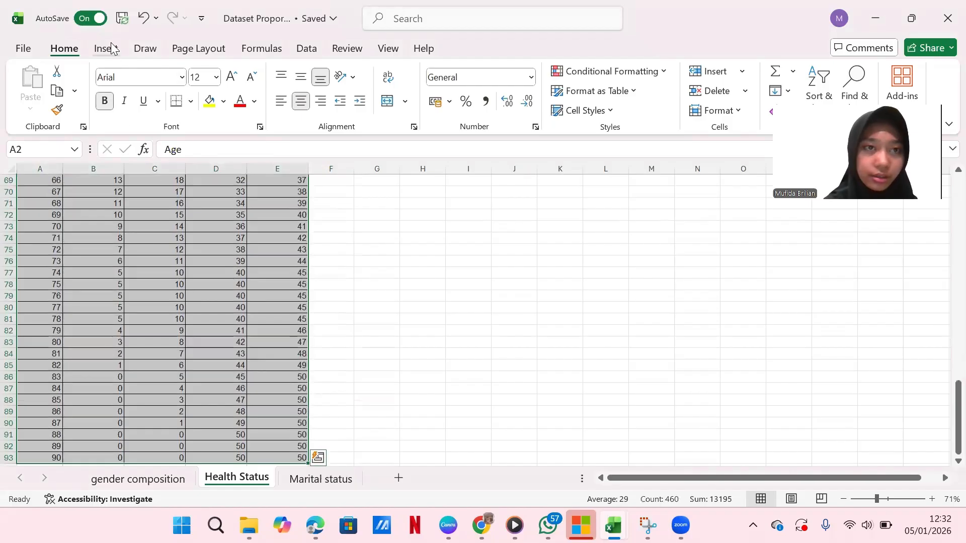
pyautogui.click(107, 48)
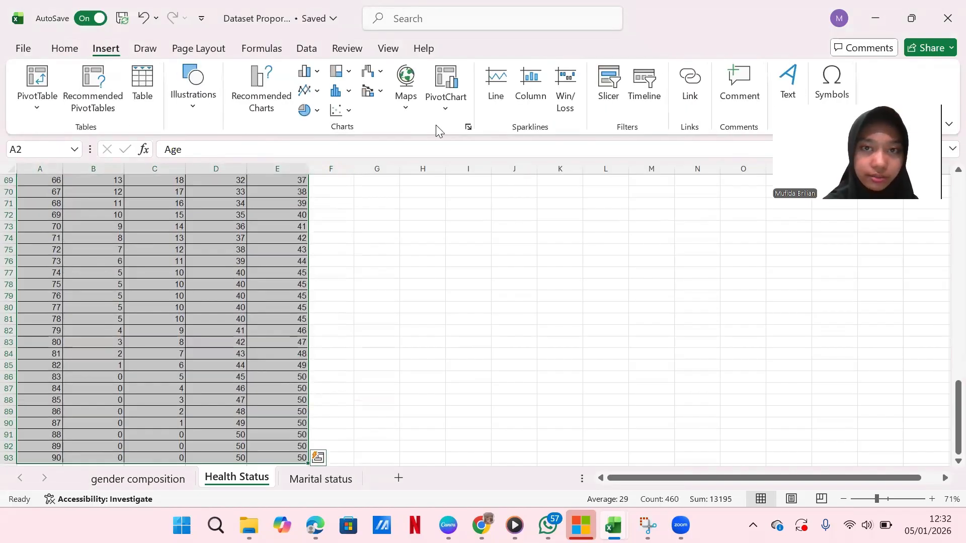
pyautogui.click(315, 92)
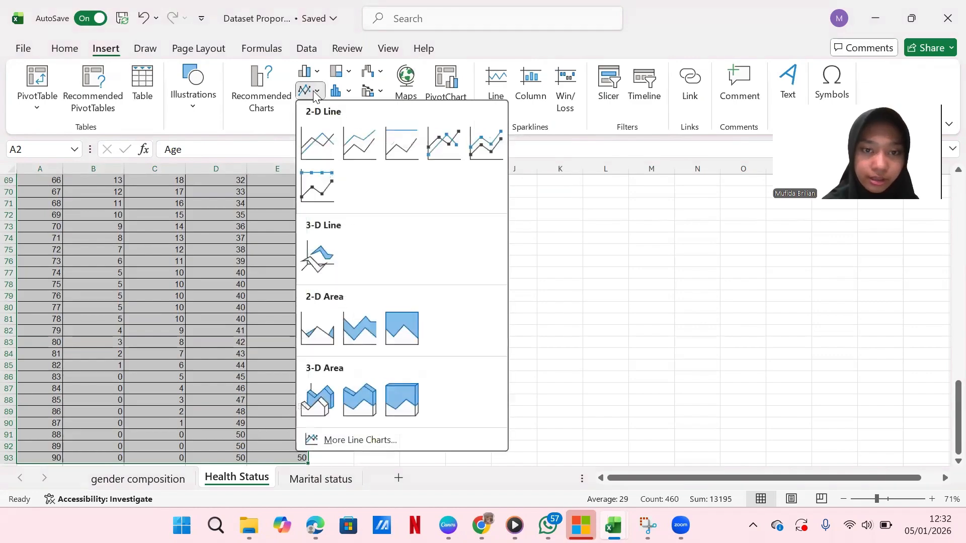
pyautogui.click(400, 337)
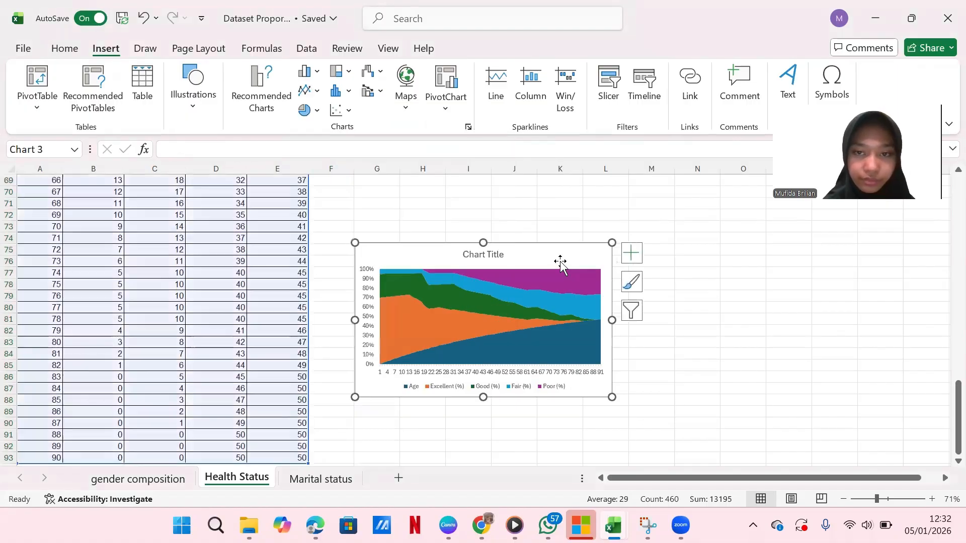
# Step: Move the area chart up the sheet so it sits beside the first rows of the health status table
pyautogui.scroll(4, 548, 209)
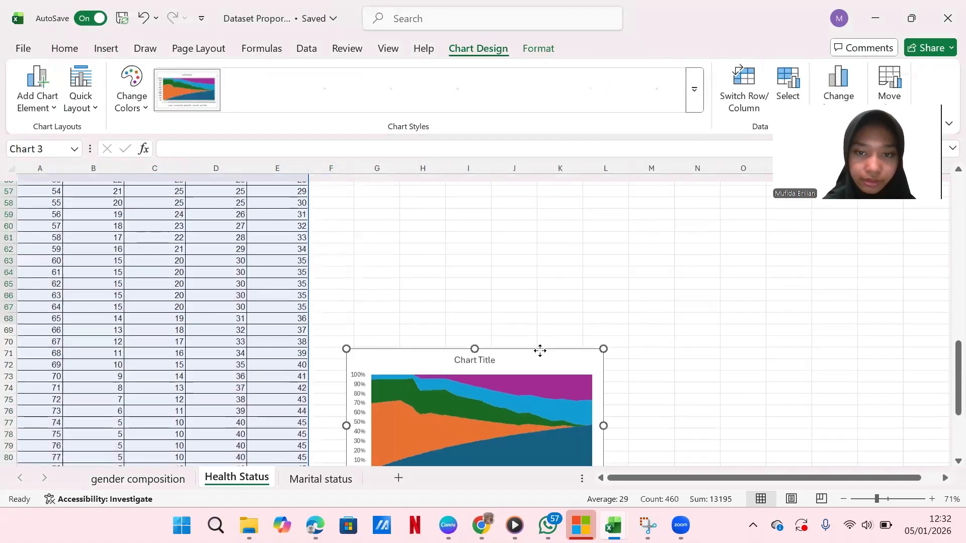
pyautogui.scroll(2, 523, 230)
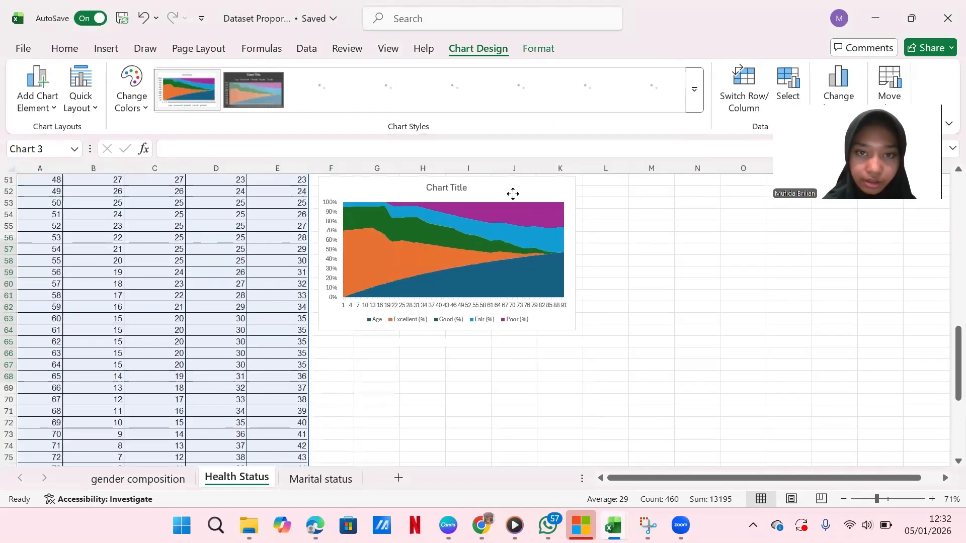
pyautogui.scroll(5, 513, 201)
pyautogui.moveTo(509, 370); pyautogui.dragTo(526, 199)
pyautogui.scroll(2, 526, 199)
pyautogui.scroll(1, 526, 198)
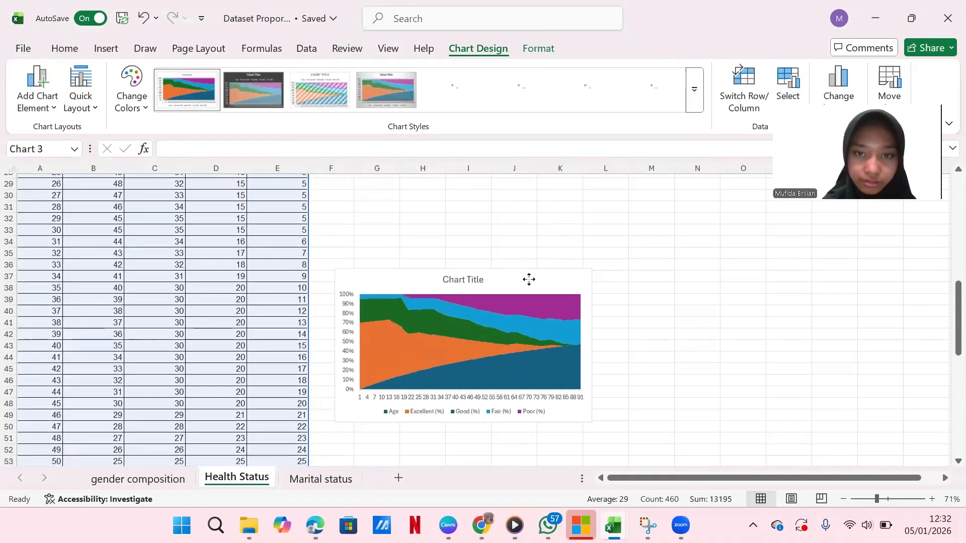
pyautogui.scroll(-1, 379, 281)
pyautogui.click(379, 279)
pyautogui.moveTo(379, 278); pyautogui.dragTo(411, 217)
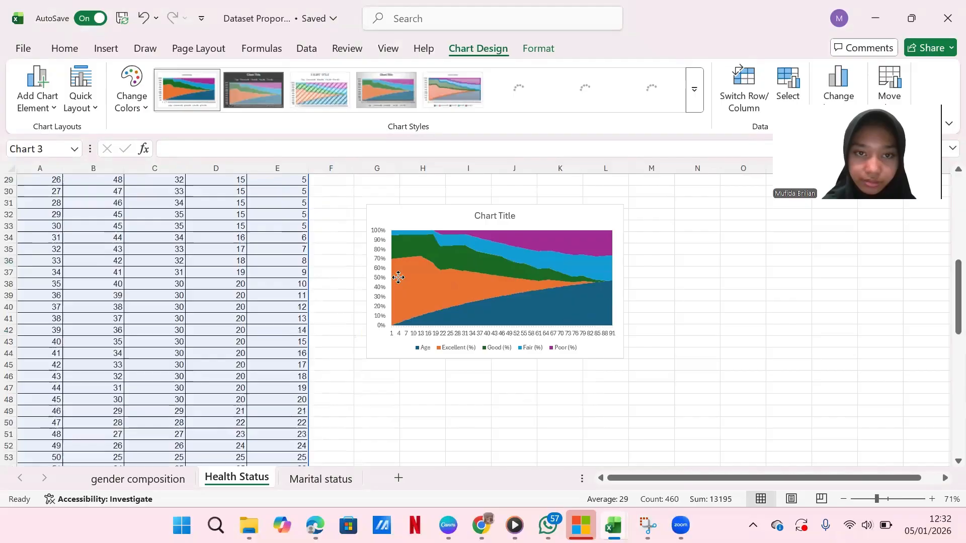
pyautogui.click(484, 276)
pyautogui.scroll(2, 503, 275)
pyautogui.moveTo(572, 262); pyautogui.dragTo(557, 187)
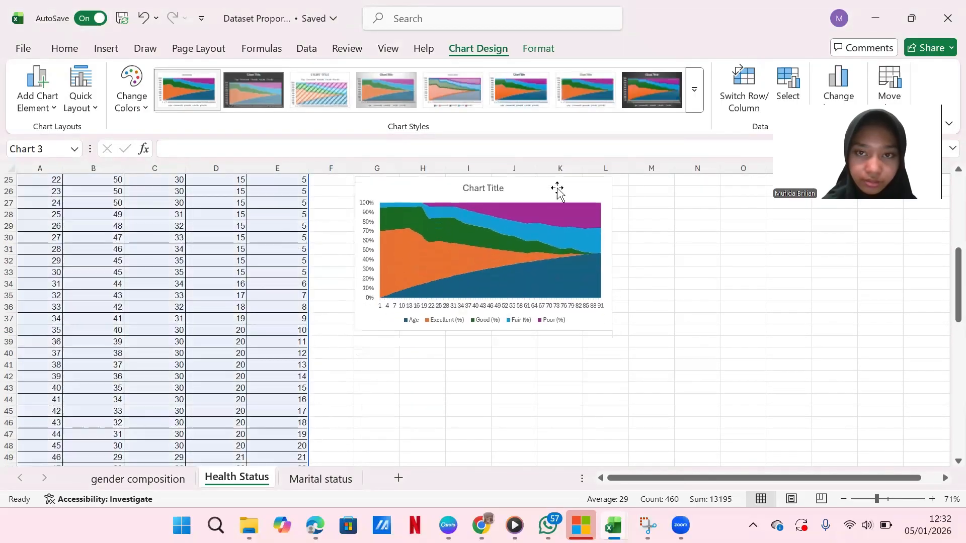
pyautogui.scroll(4, 556, 191)
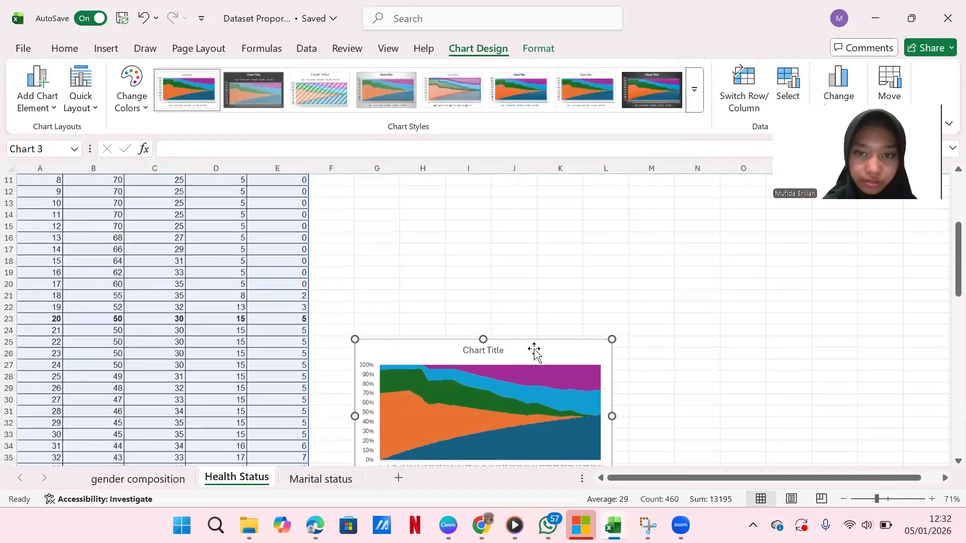
pyautogui.moveTo(534, 311); pyautogui.dragTo(537, 187)
pyautogui.scroll(3, 537, 188)
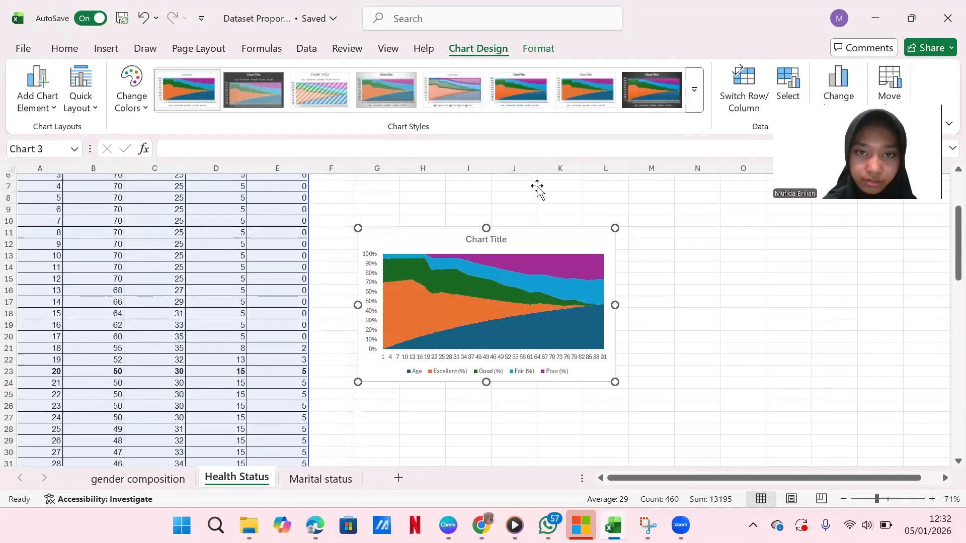
pyautogui.moveTo(552, 274); pyautogui.dragTo(539, 199)
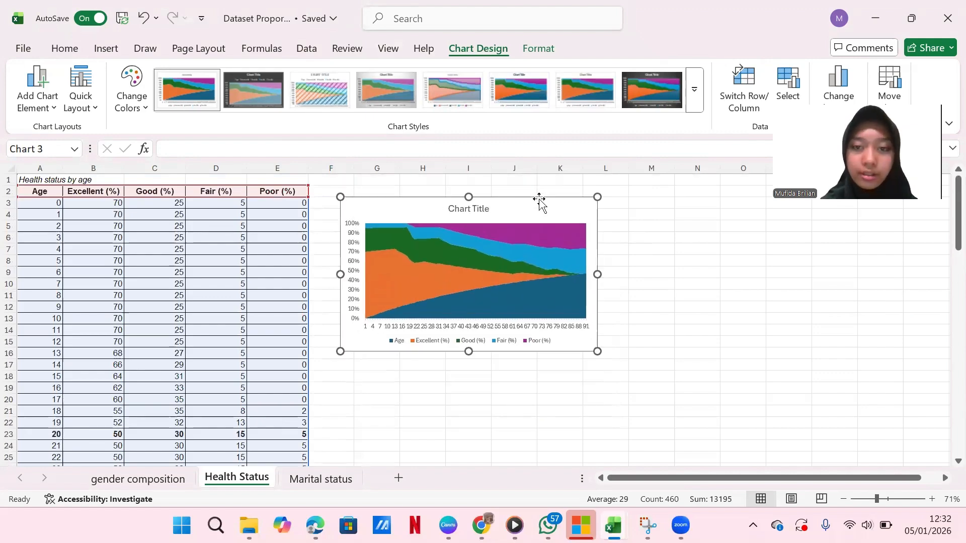
# Step: Remove the Age series from the area chart and apply the dark blue monochromatic color palette
pyautogui.click(549, 298)
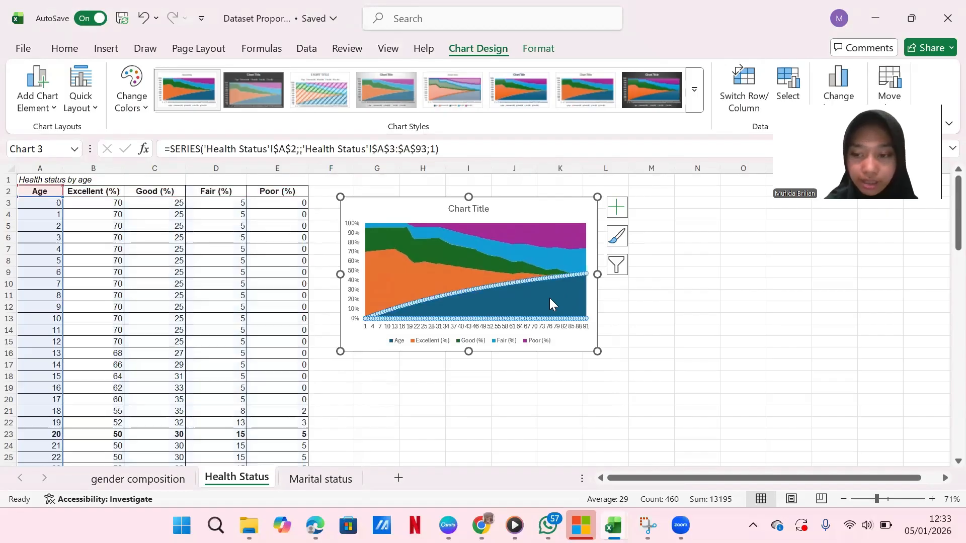
pyautogui.press('Delete')
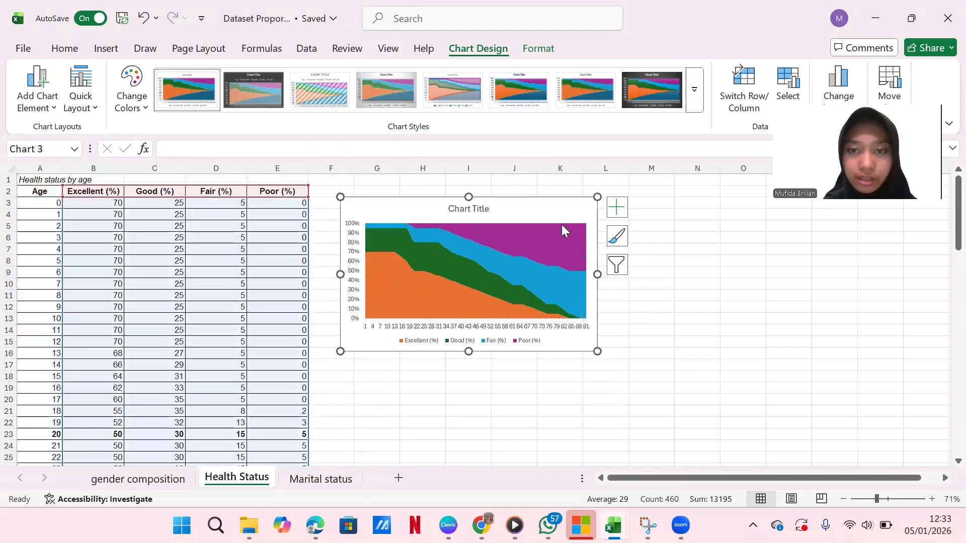
pyautogui.click(561, 225)
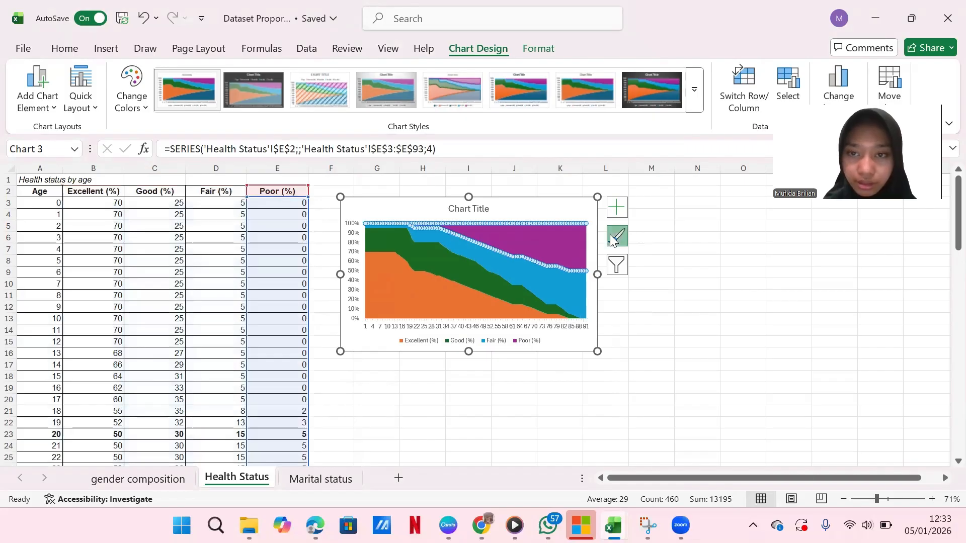
pyautogui.click(613, 240)
pyautogui.click(692, 220)
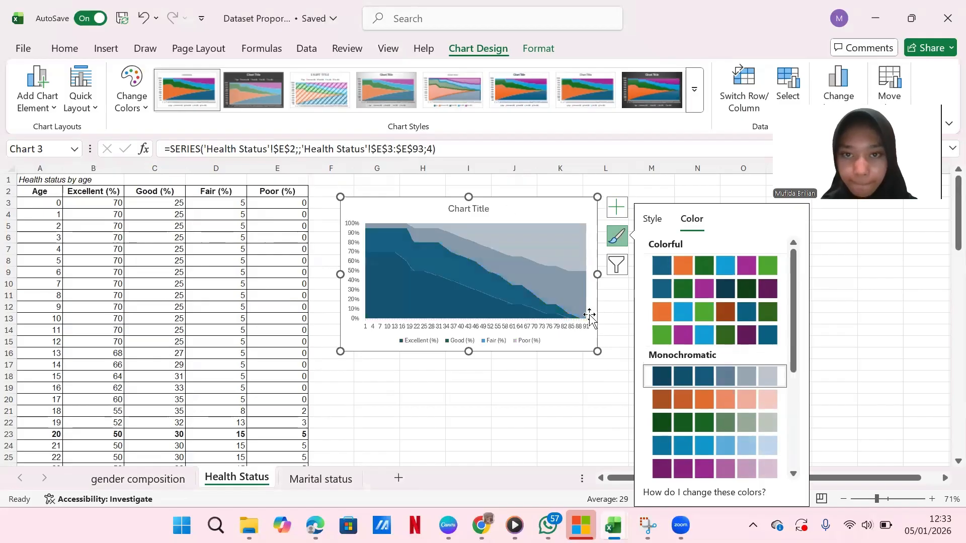
pyautogui.click(548, 398)
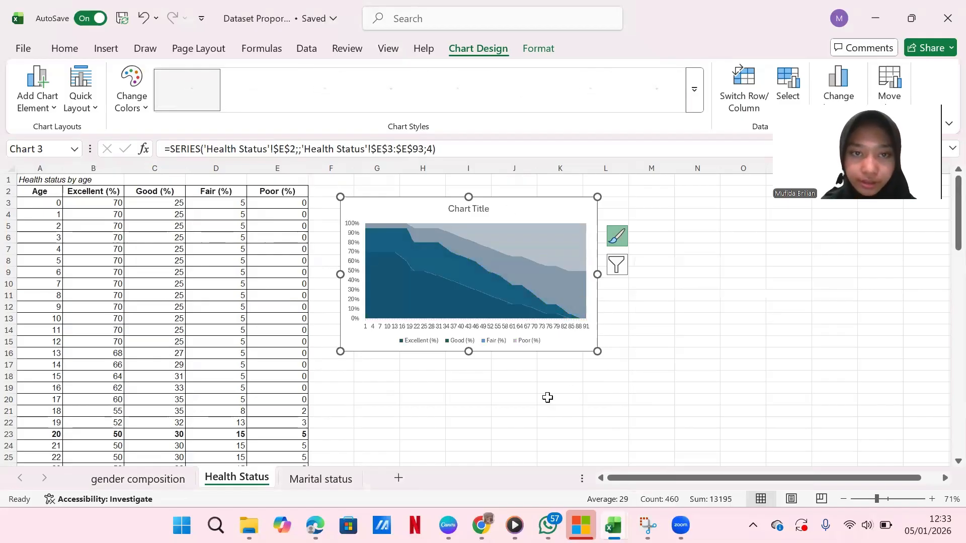
# Step: Set the area chart's vertical axis major unit to 0,25
pyautogui.click(354, 241)
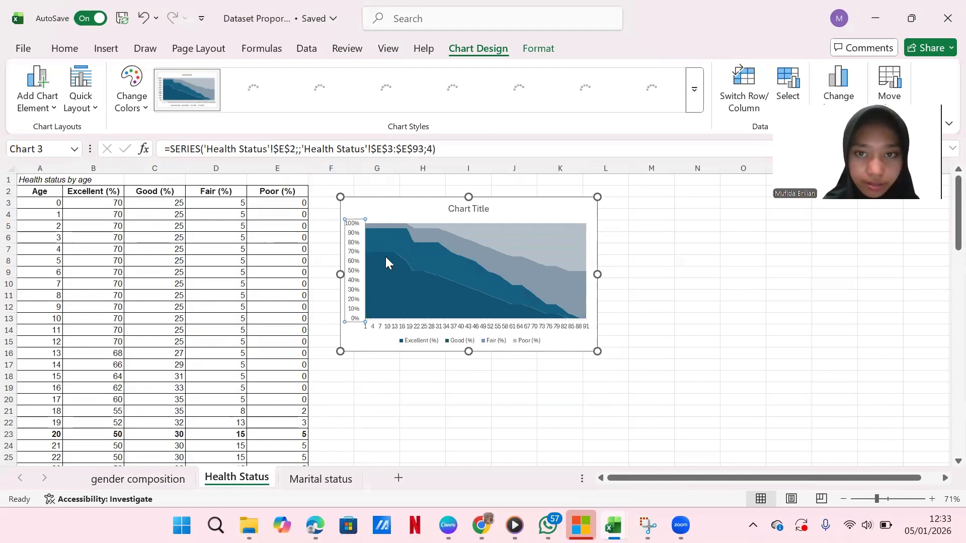
pyautogui.doubleClick(360, 258)
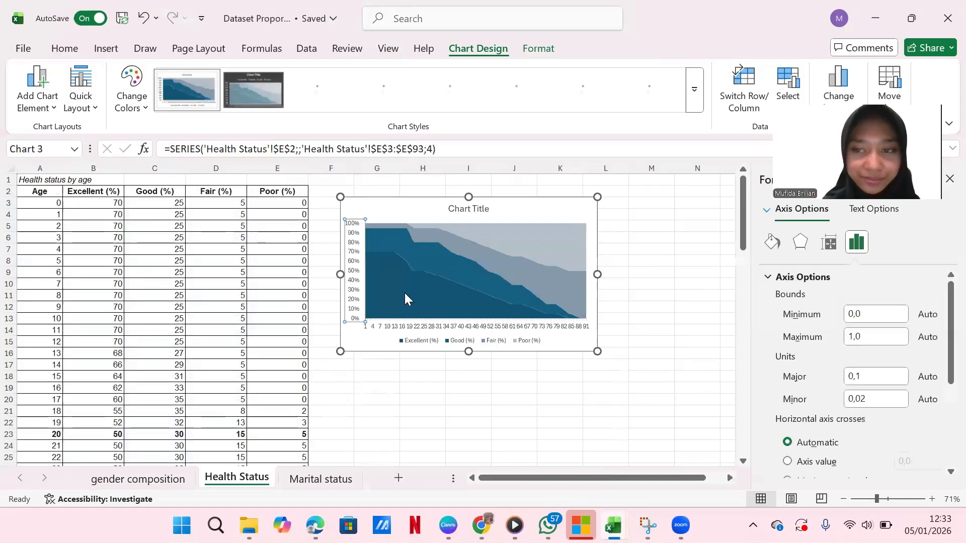
pyautogui.rightClick(355, 266)
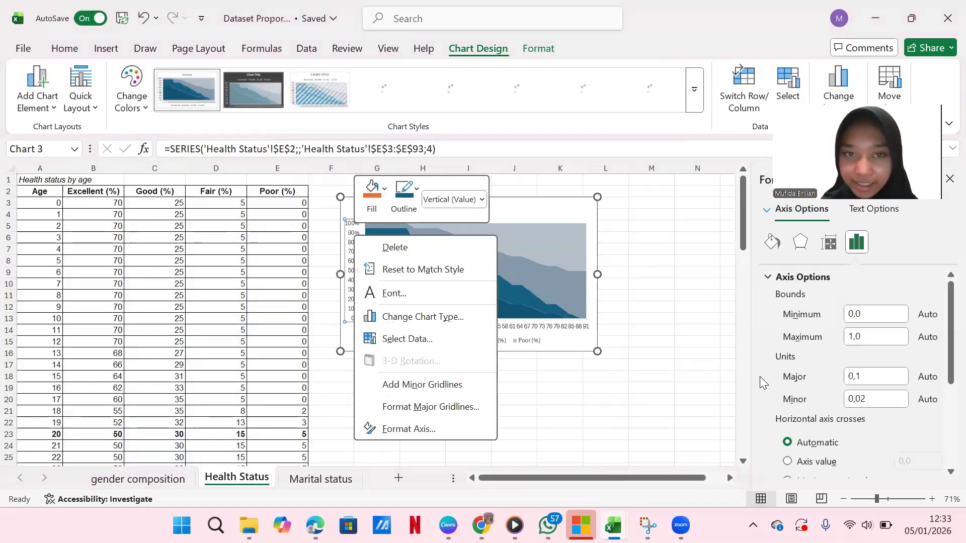
pyautogui.click(855, 377)
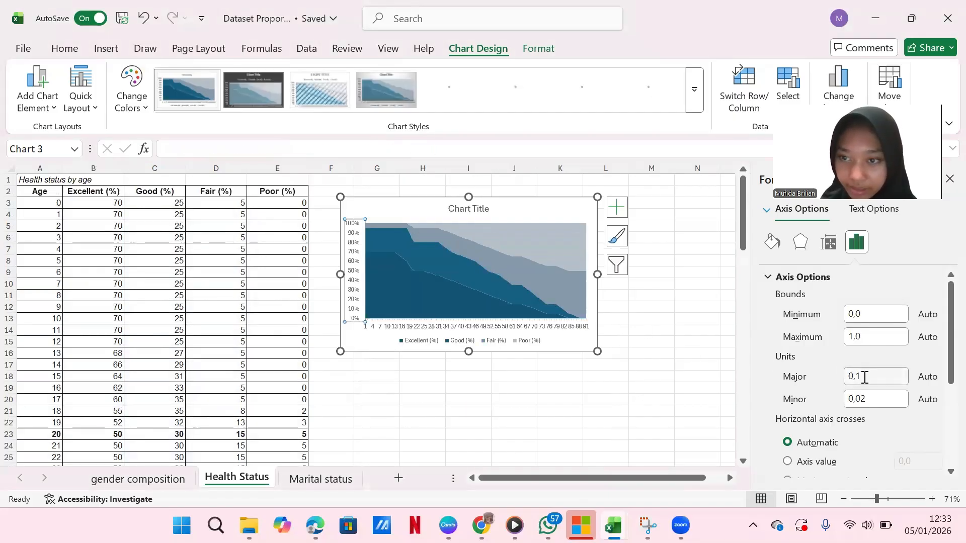
pyautogui.click(865, 377)
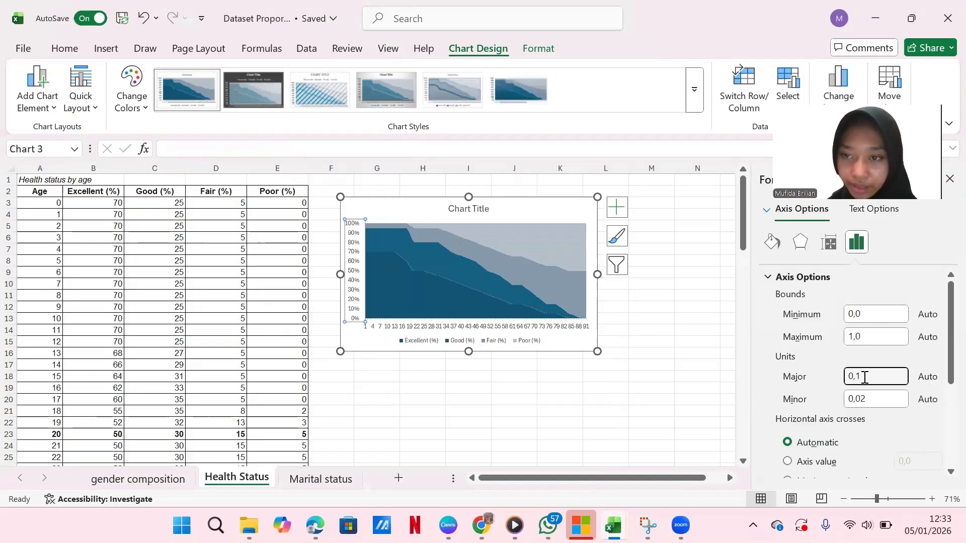
pyautogui.write('2')
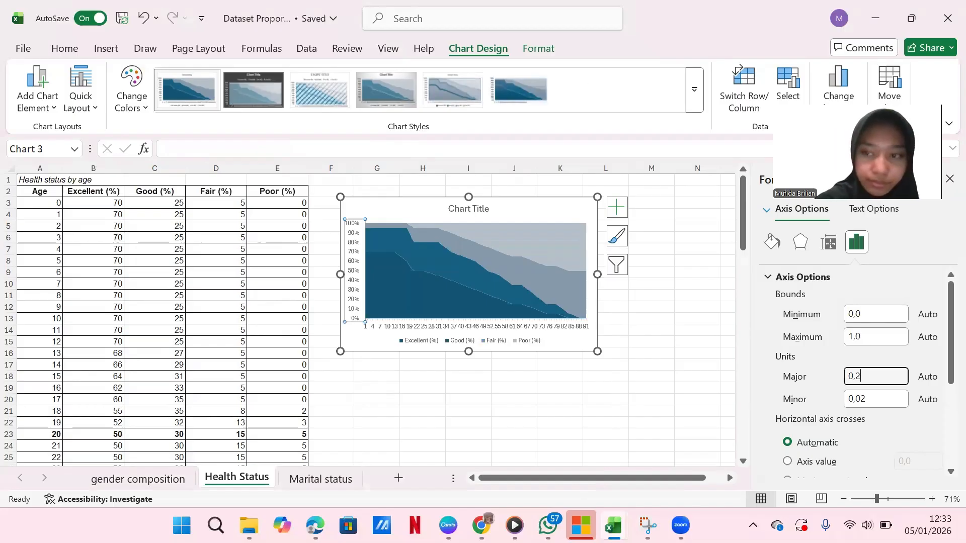
pyautogui.write('5')
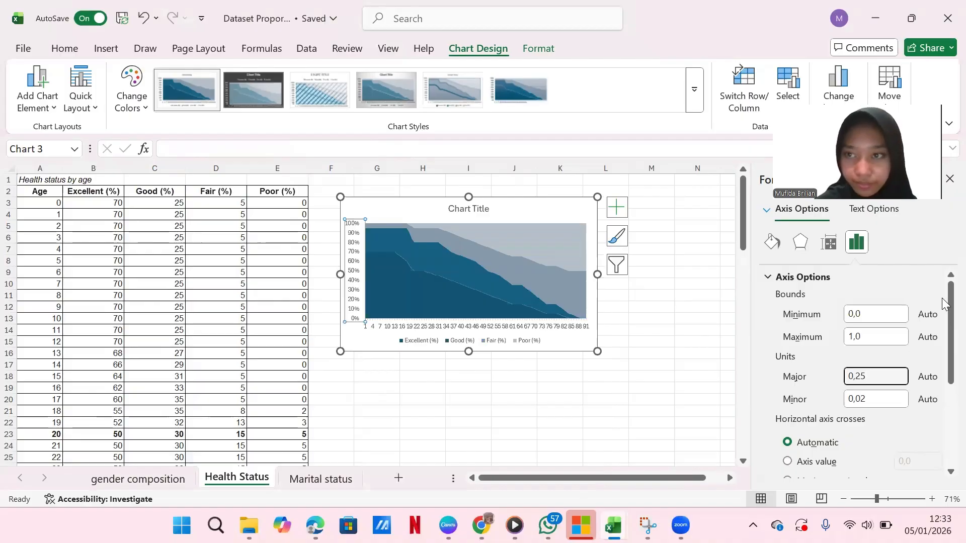
pyautogui.click(948, 180)
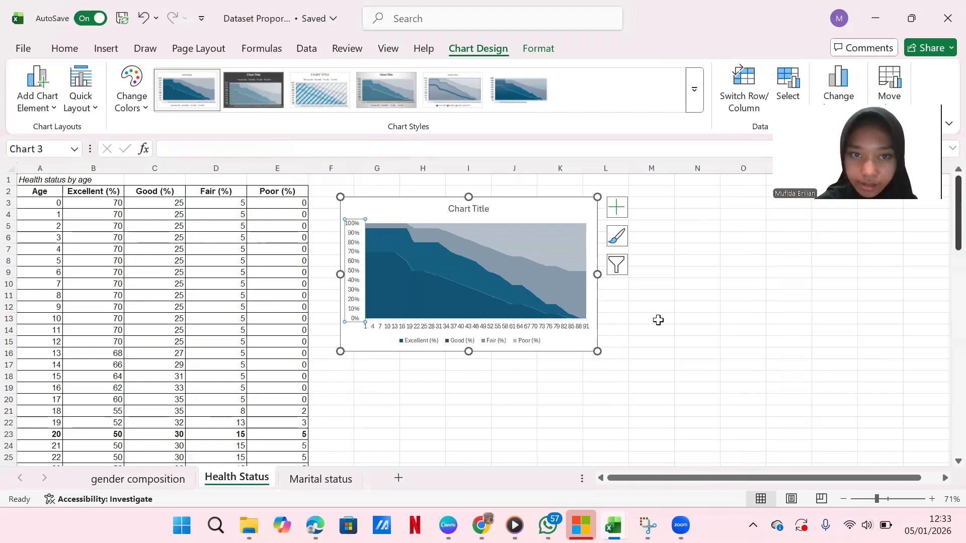
# Step: Use the ages in A3:A93 as the area chart's horizontal axis labels
pyautogui.click(567, 328)
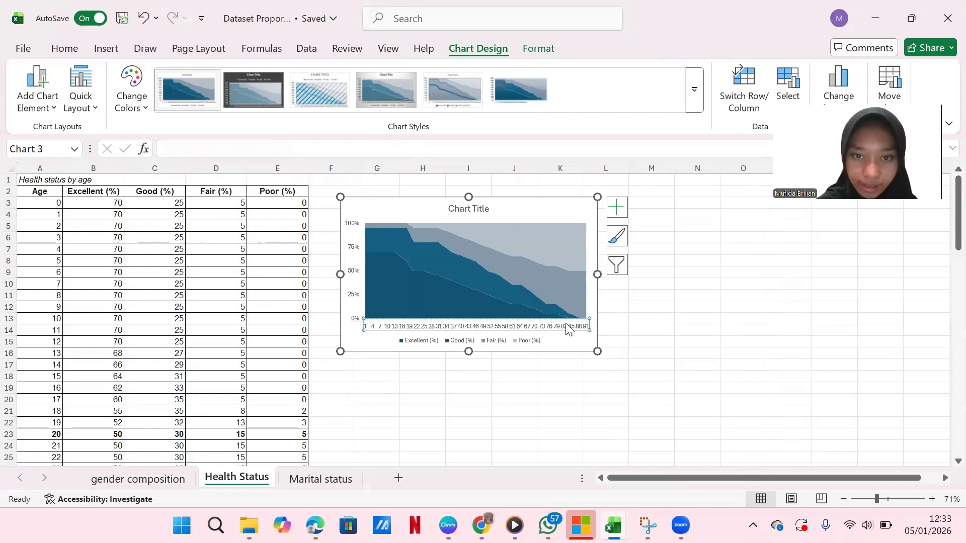
pyautogui.rightClick(566, 329)
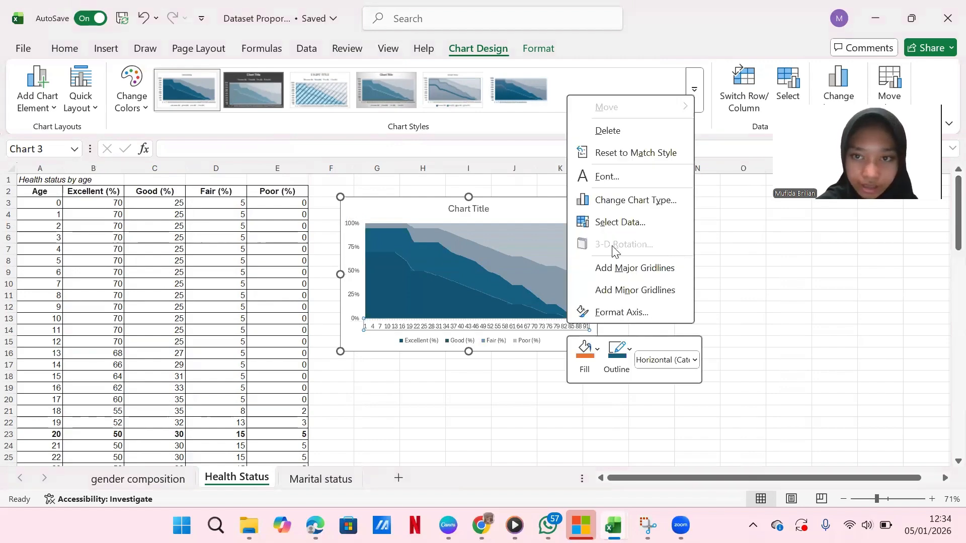
pyautogui.click(622, 231)
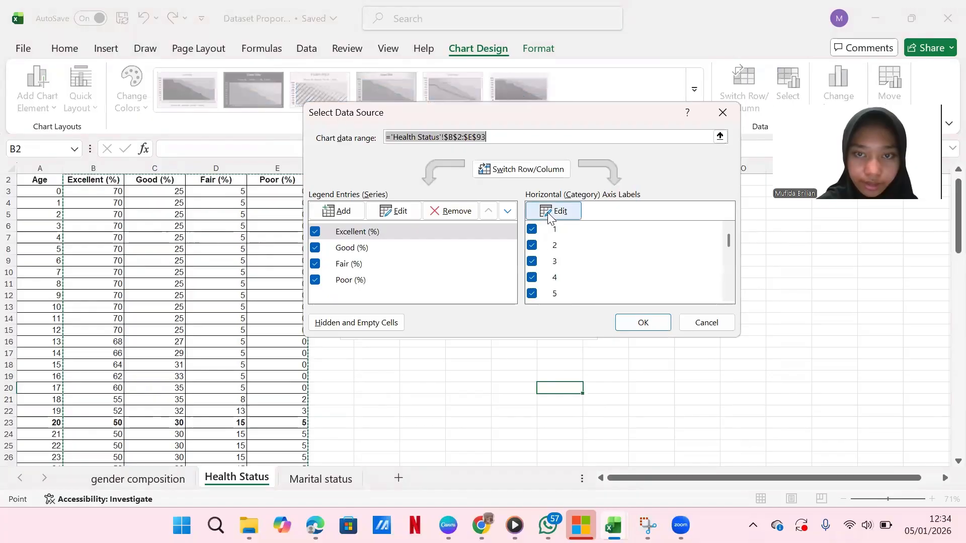
pyautogui.click(552, 211)
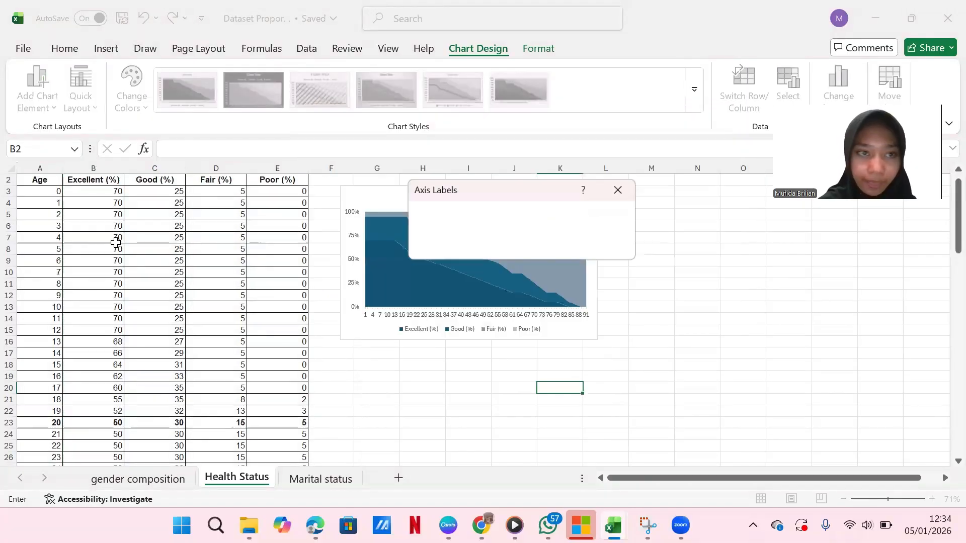
pyautogui.click(52, 193)
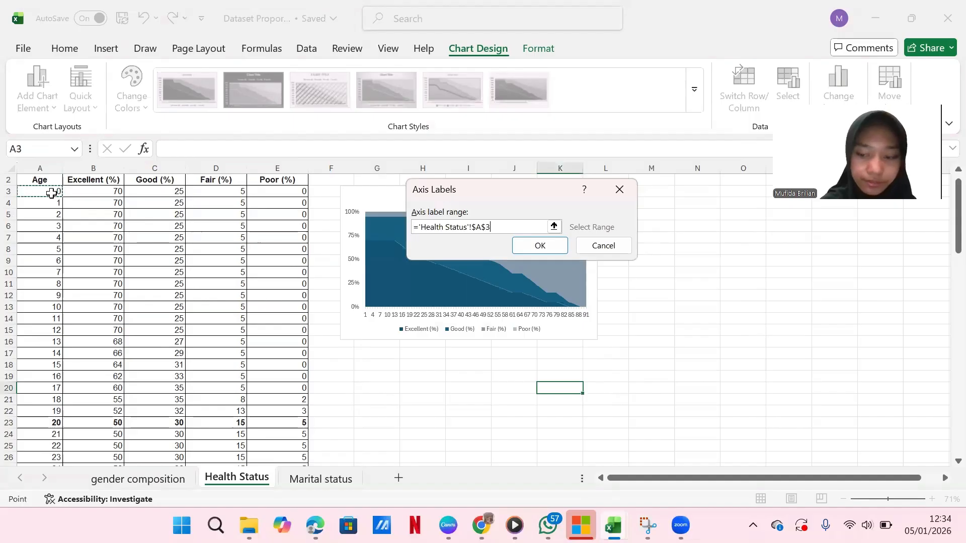
pyautogui.hotkey('ctrl', 'shift', 'Down')
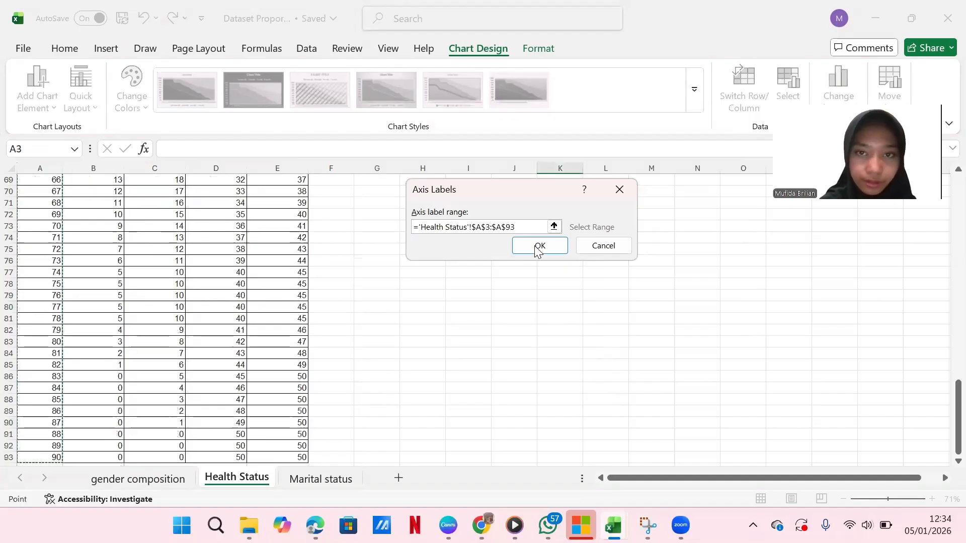
pyautogui.click(537, 249)
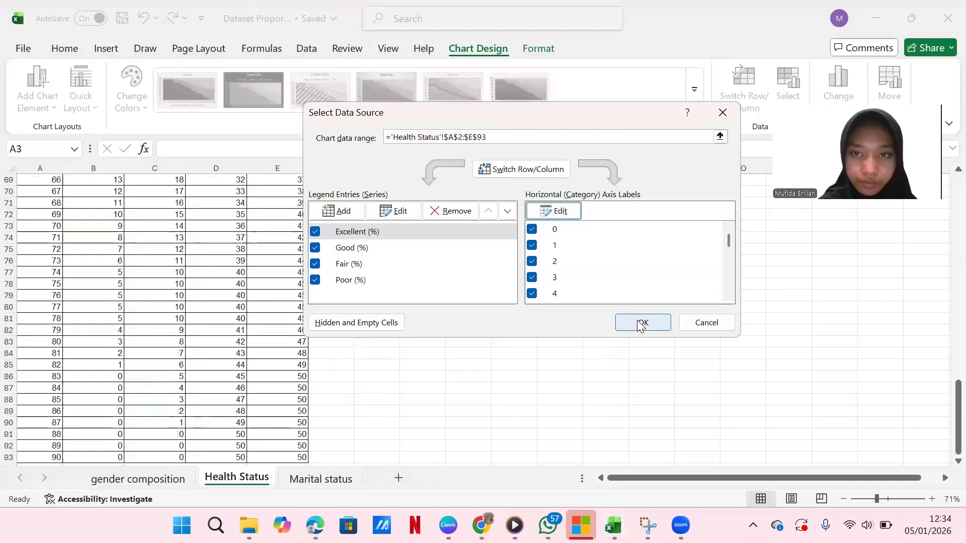
pyautogui.click(637, 321)
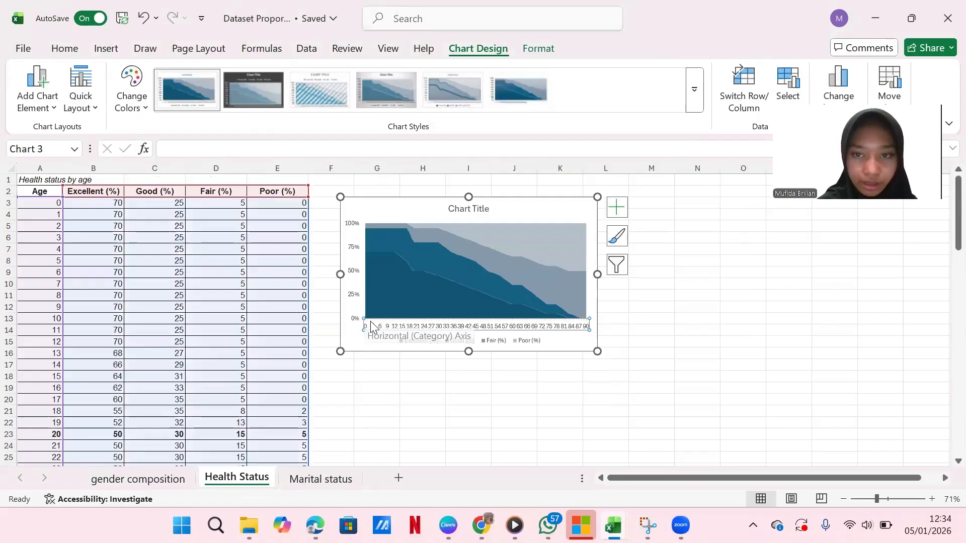
# Step: Change the area chart's horizontal axis to a date axis with a major unit of 20 days
pyautogui.rightClick(370, 321)
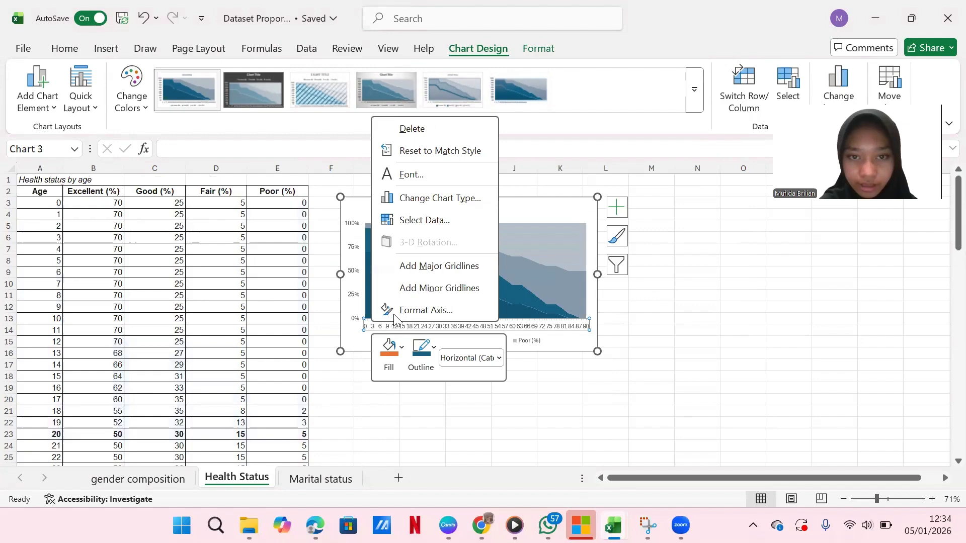
pyautogui.click(394, 312)
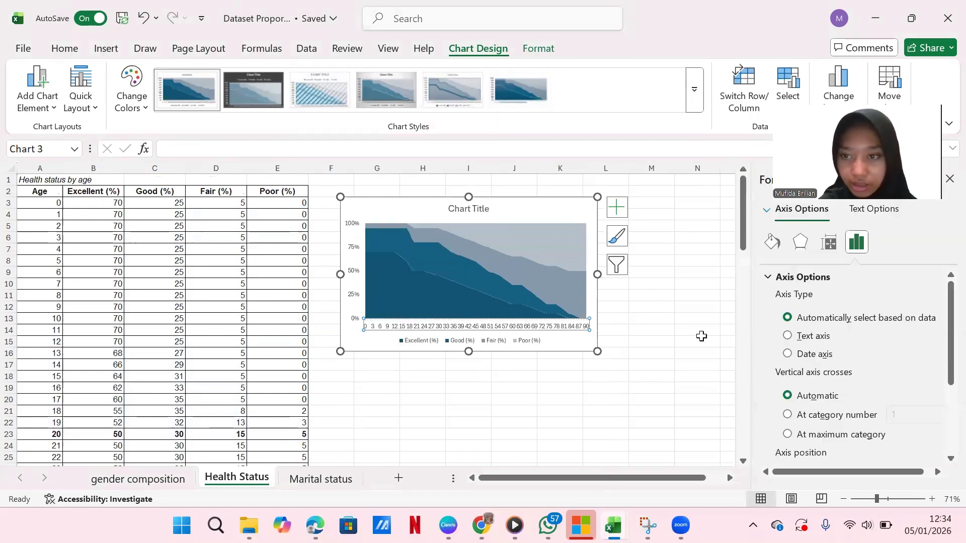
pyautogui.click(787, 354)
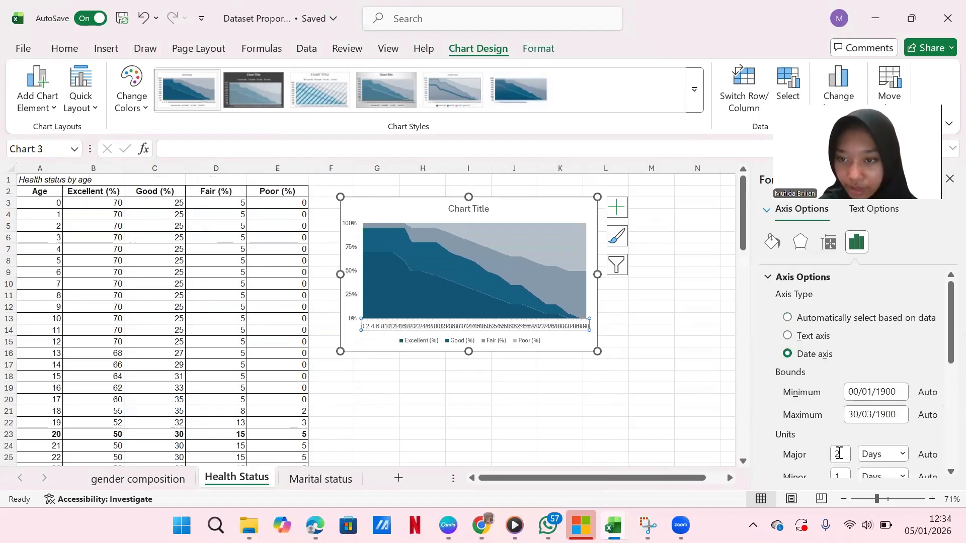
pyautogui.click(839, 455)
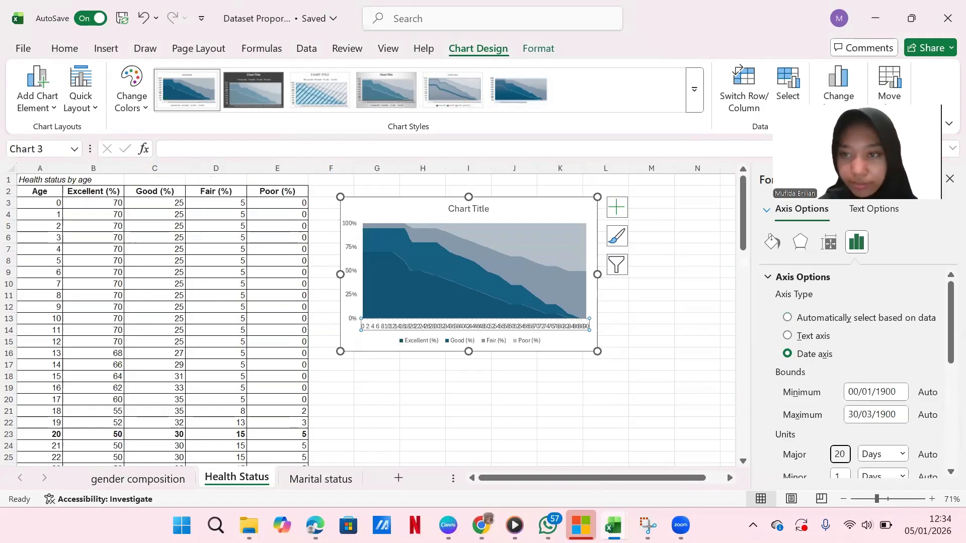
pyautogui.click(698, 341)
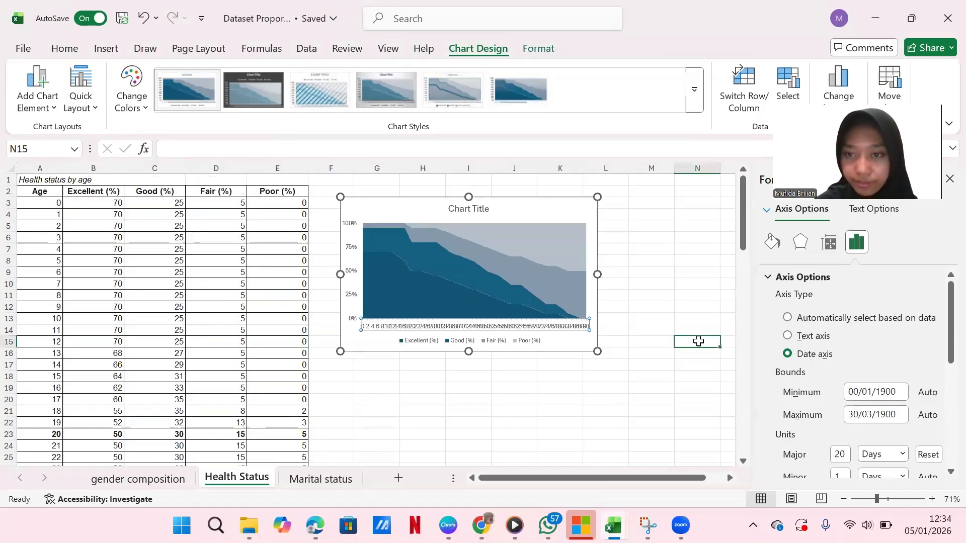
pyautogui.click(949, 179)
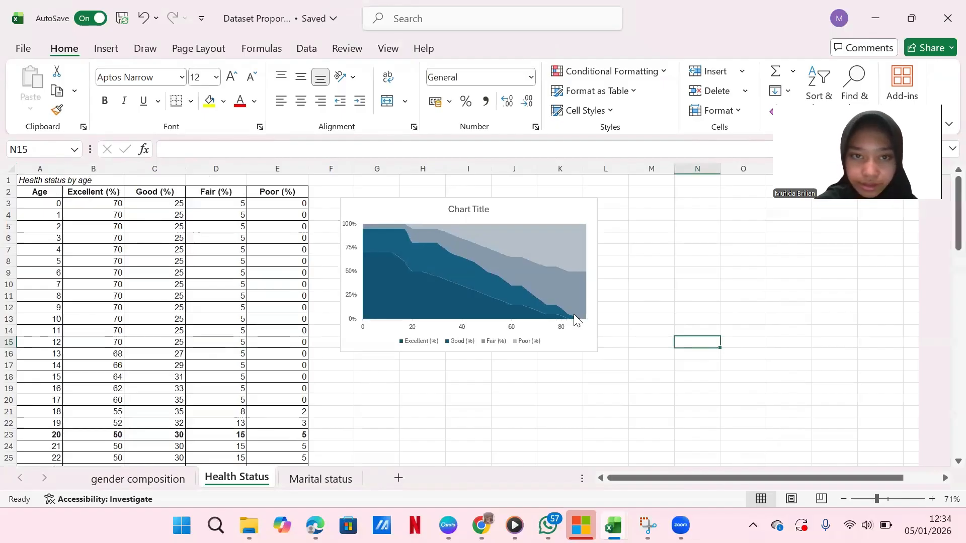
# Step: Replace the area chart's placeholder title with "Health status by age" copied from cell A1
pyautogui.click(479, 209)
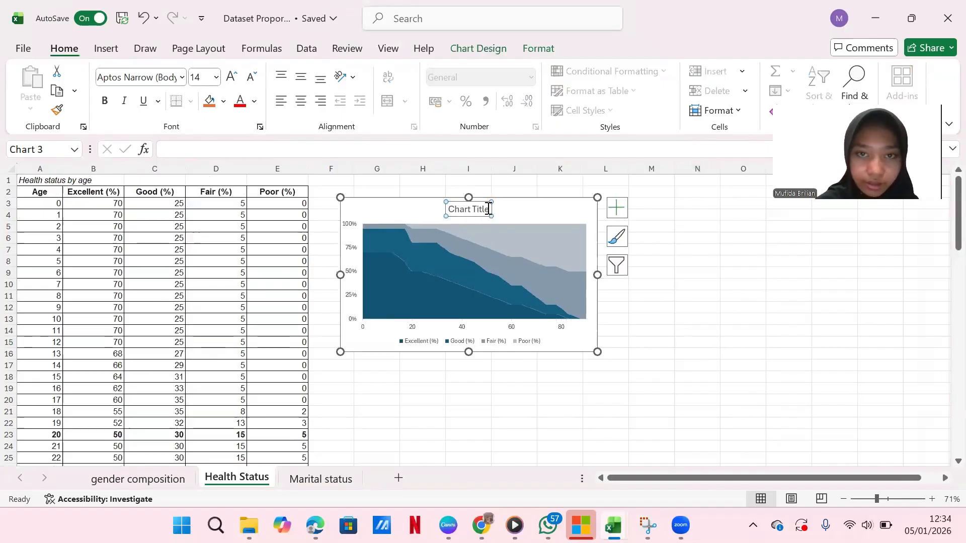
pyautogui.click(95, 182)
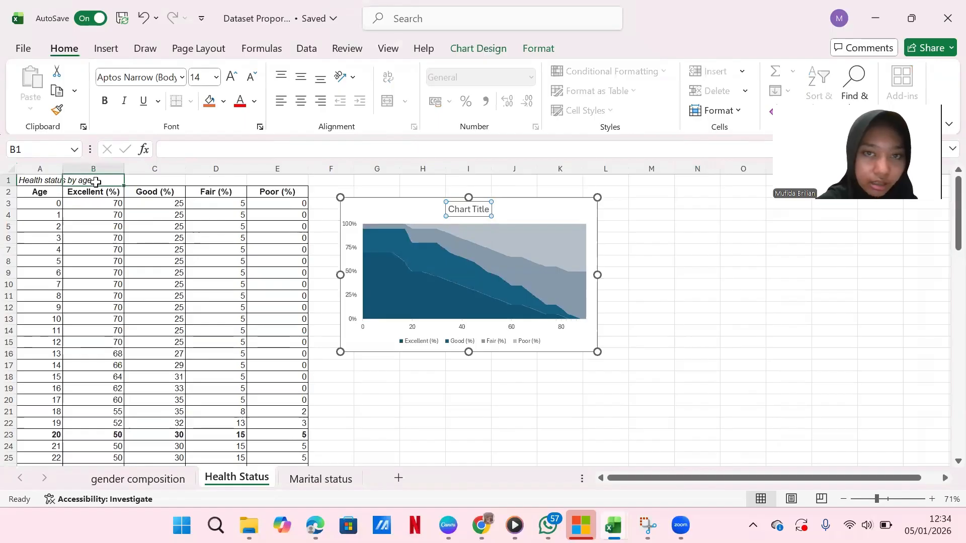
pyautogui.click(30, 181)
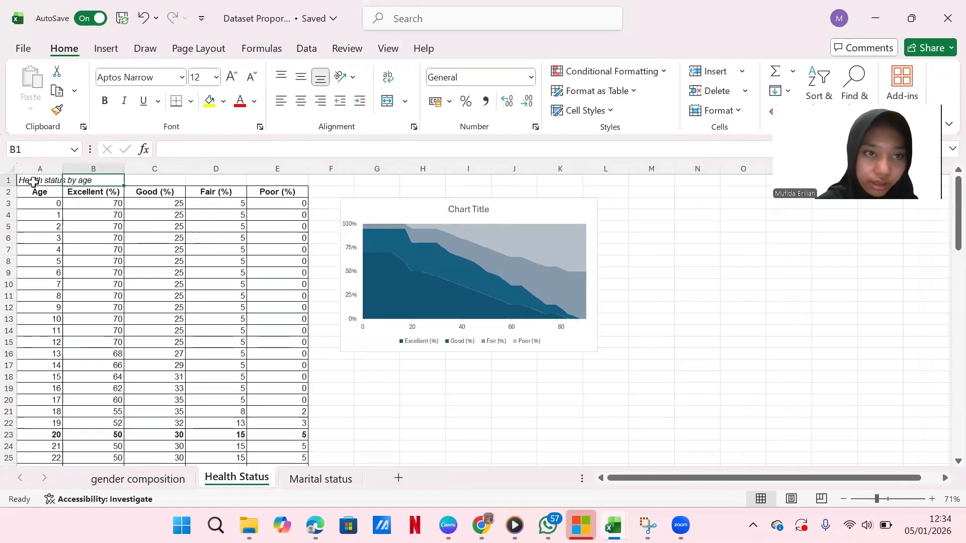
pyautogui.doubleClick(262, 150)
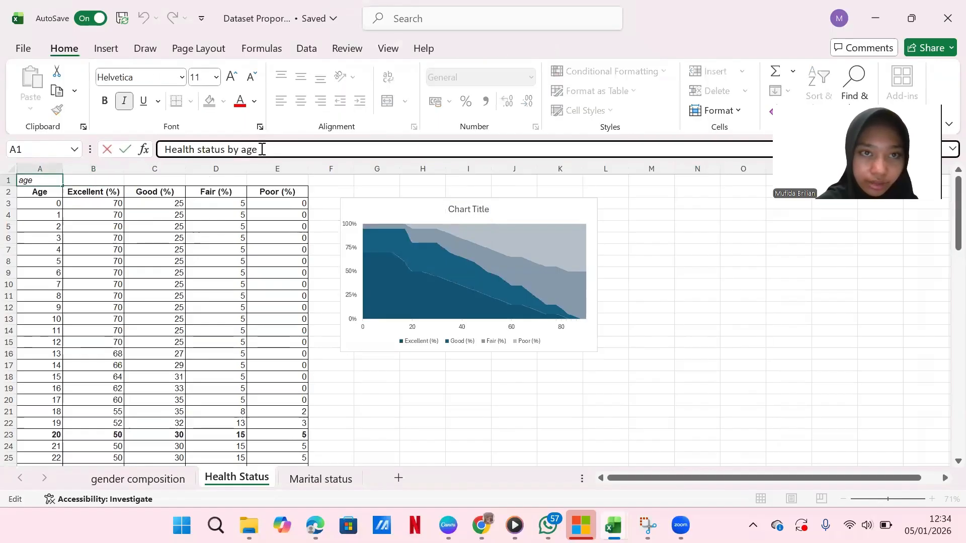
pyautogui.moveTo(262, 149); pyautogui.dragTo(176, 150)
pyautogui.hotkey('ctrl', 'c')
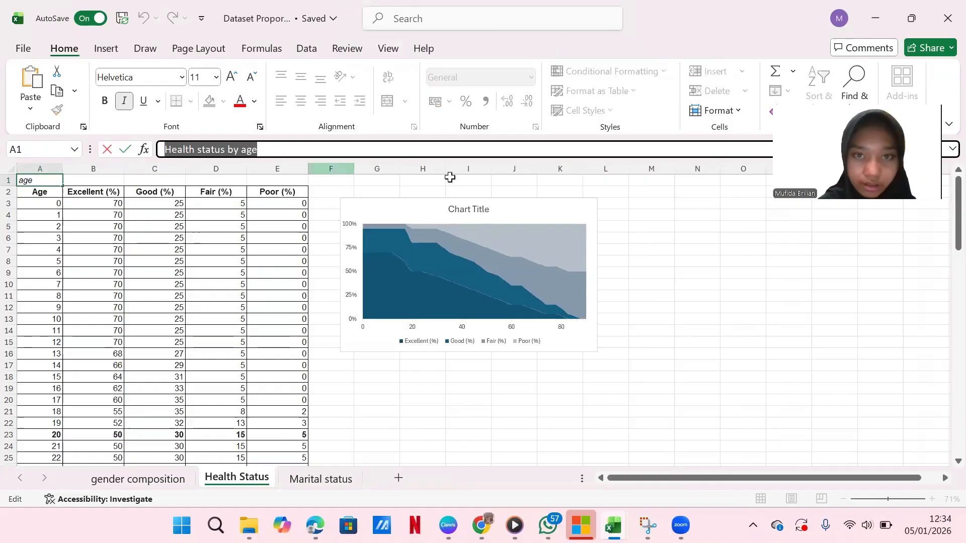
pyautogui.click(489, 208)
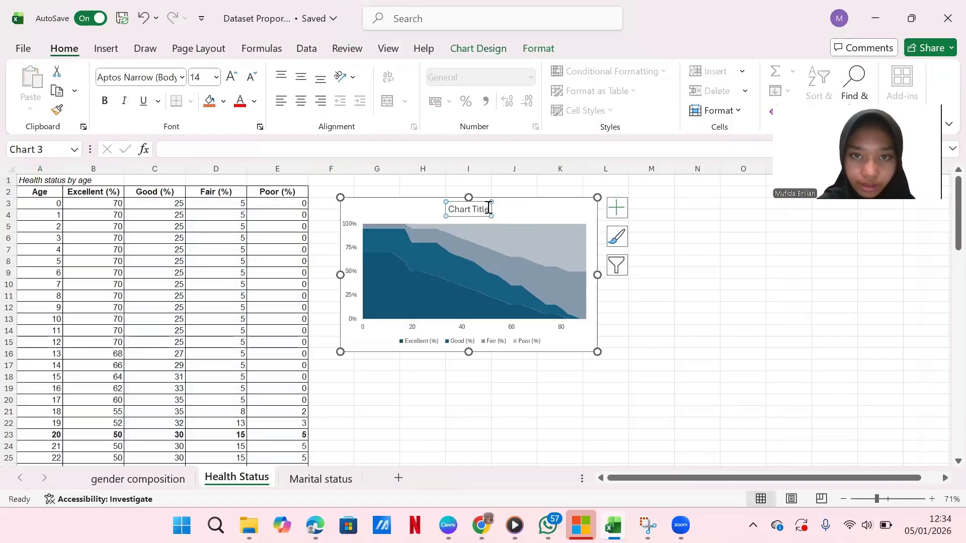
pyautogui.moveTo(490, 208); pyautogui.dragTo(455, 207)
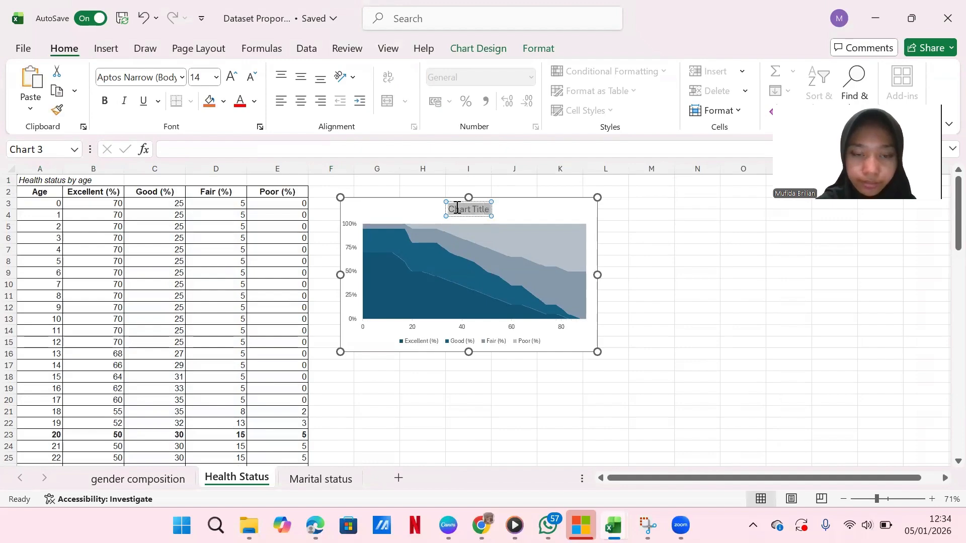
pyautogui.hotkey('ctrl', 'v')
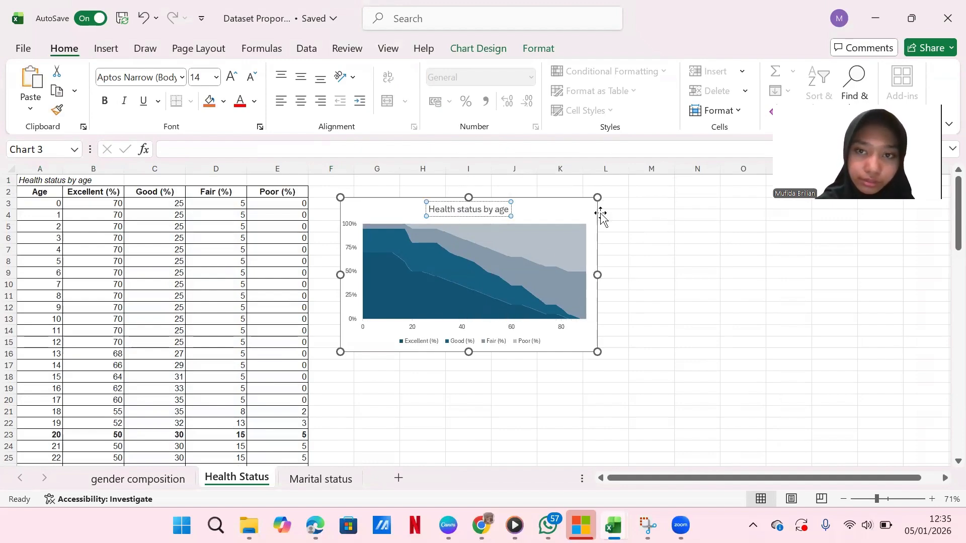
pyautogui.click(102, 48)
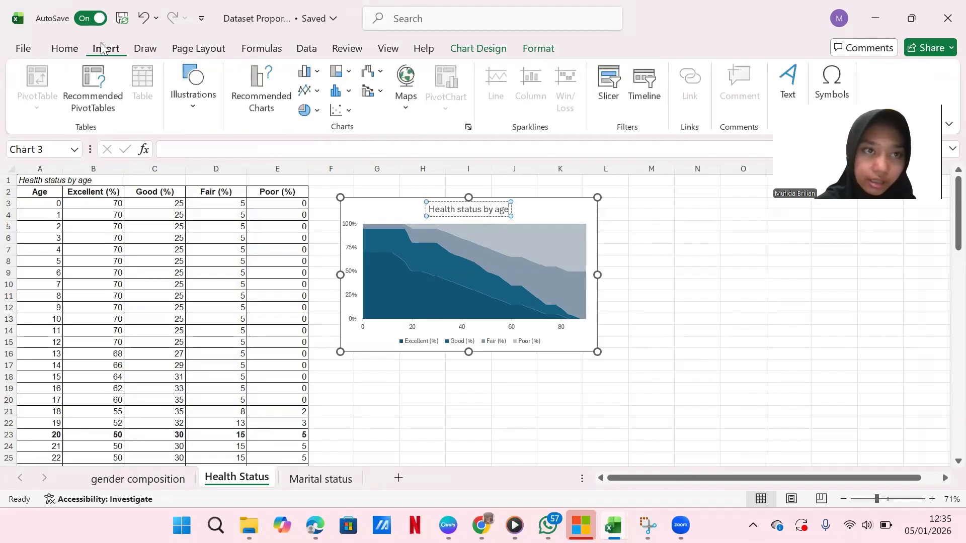
pyautogui.click(574, 203)
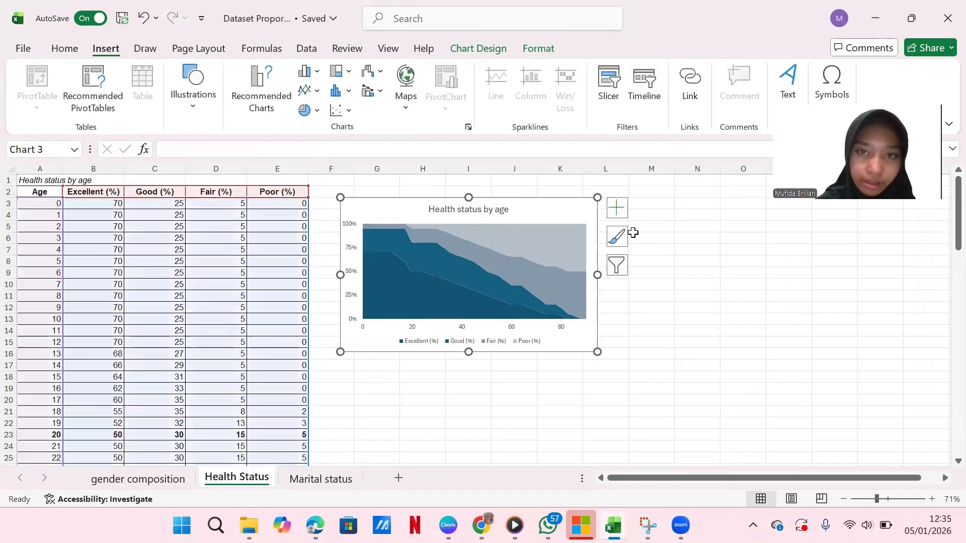
pyautogui.click(667, 280)
pyautogui.click(567, 208)
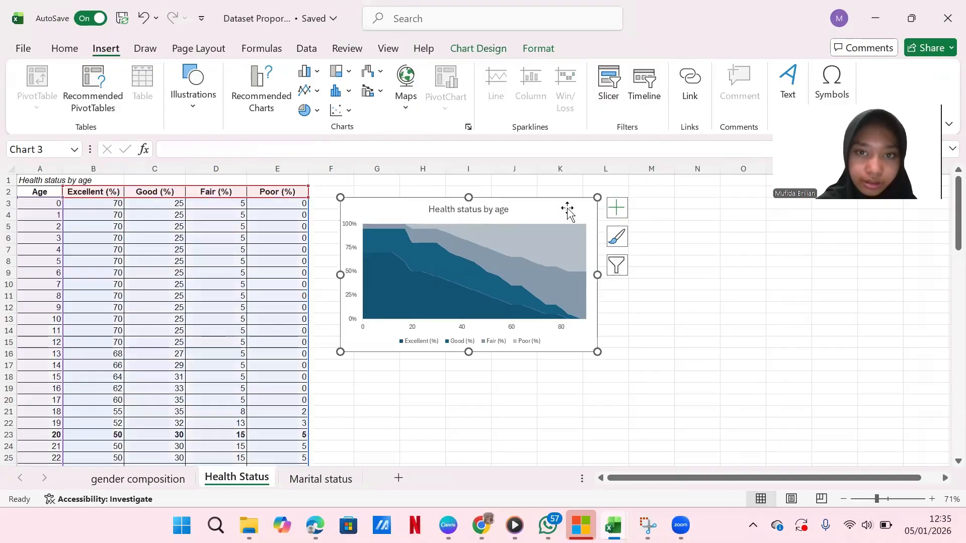
pyautogui.doubleClick(592, 347)
pyautogui.click(643, 340)
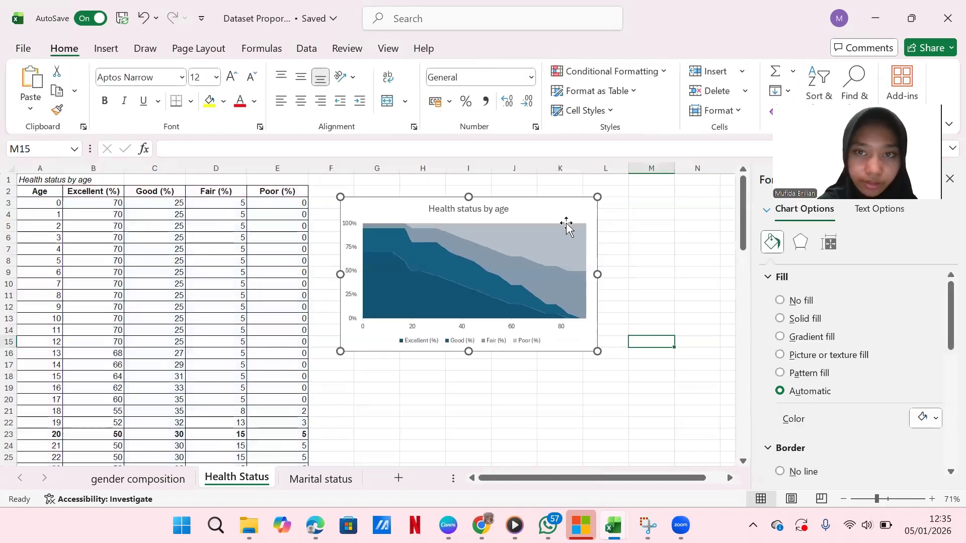
pyautogui.click(108, 49)
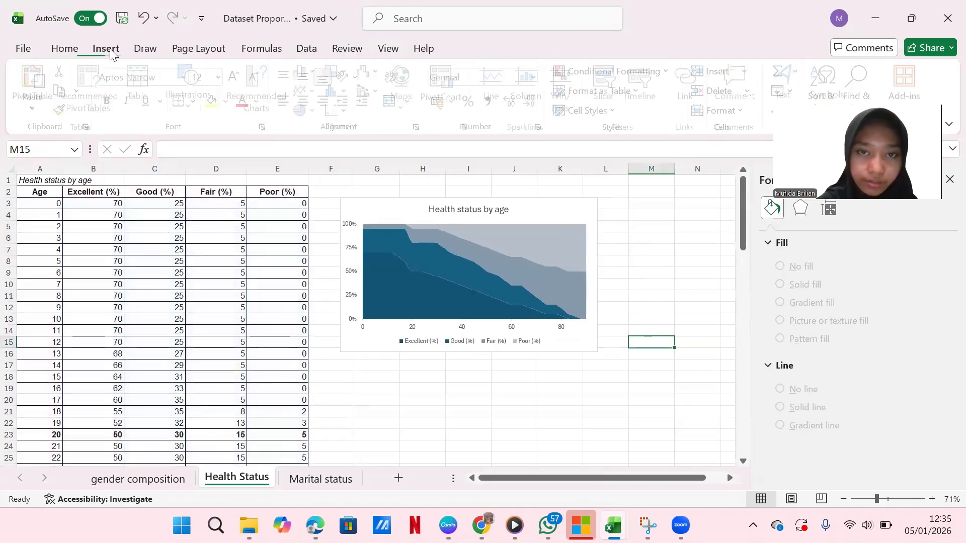
# Step: Add a primary horizontal axis title to the health status area chart and change its text to "Age"
pyautogui.click(597, 245)
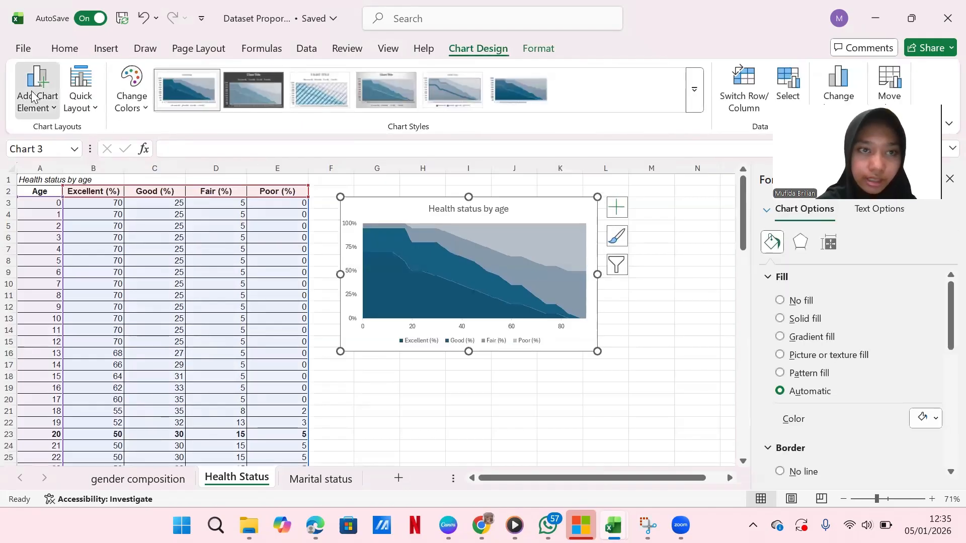
pyautogui.click(33, 95)
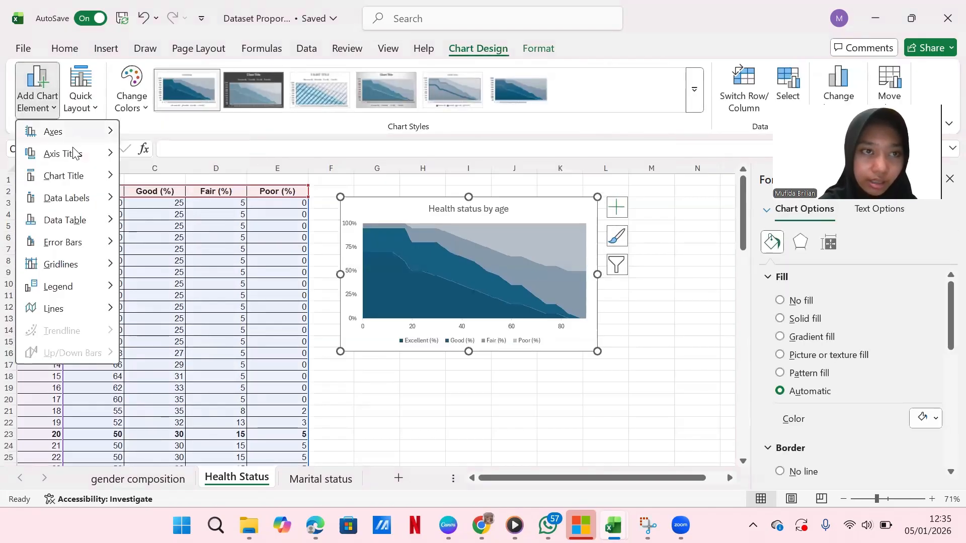
pyautogui.moveTo(73, 154)
pyautogui.click(160, 162)
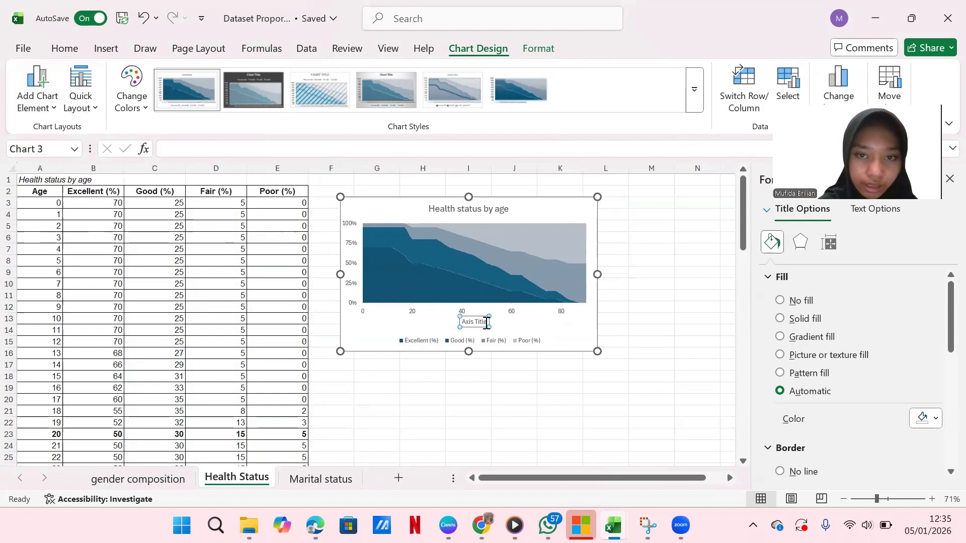
pyautogui.click(487, 323)
pyautogui.press('BackSpace')
pyautogui.press('BackSpace')
pyautogui.press('BackSpace')
pyautogui.press('BackSpace')
pyautogui.press('BackSpace')
pyautogui.press('BackSpace')
pyautogui.press('BackSpace')
pyautogui.press('BackSpace')
pyautogui.press('BackSpace')
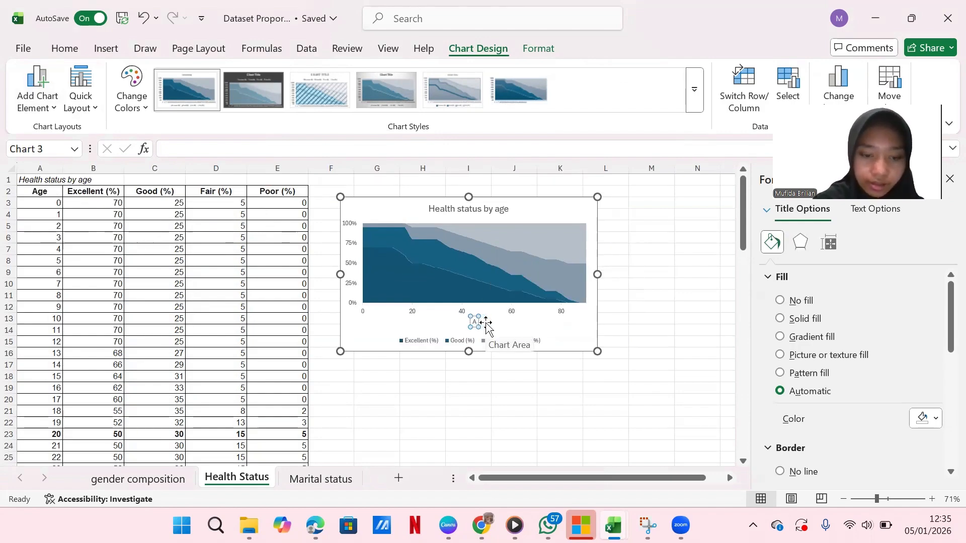
pyautogui.write('ge')
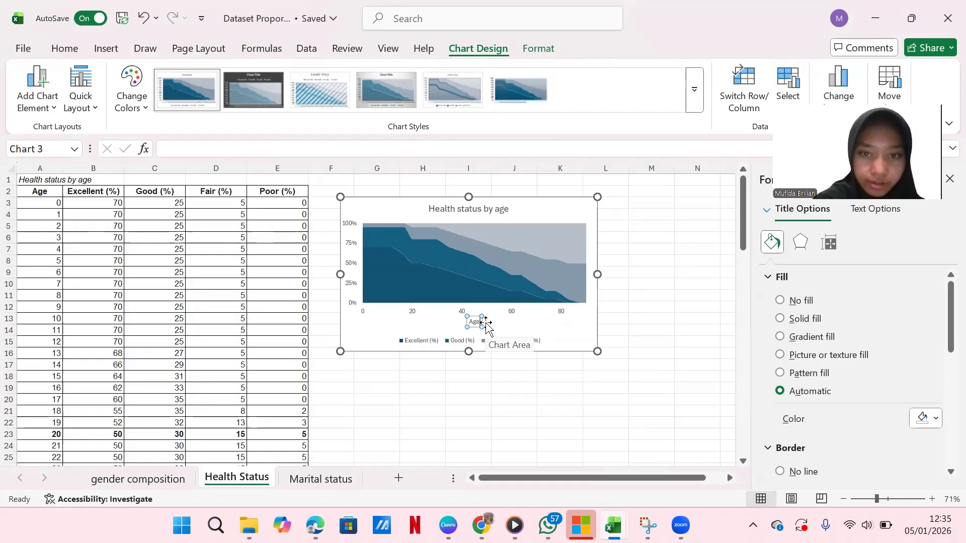
# Step: Add a primary vertical axis title to the area chart and change its text to "Proportion"
pyautogui.click(26, 91)
pyautogui.moveTo(58, 154)
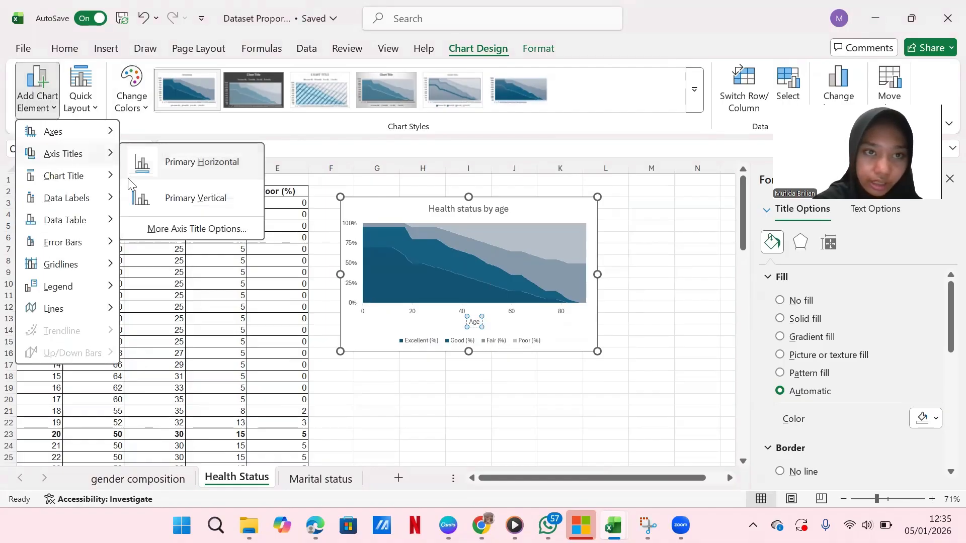
pyautogui.click(157, 201)
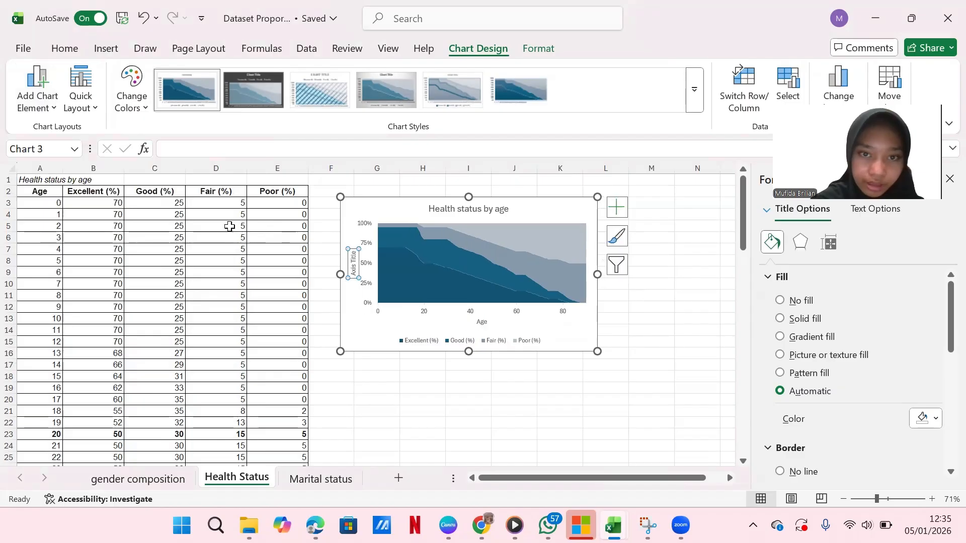
pyautogui.click(356, 253)
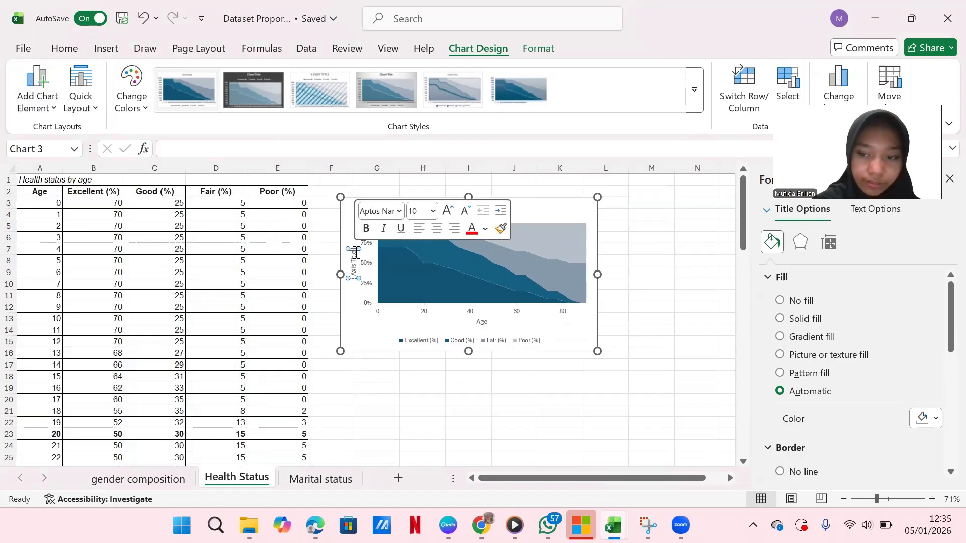
pyautogui.press('BackSpace')
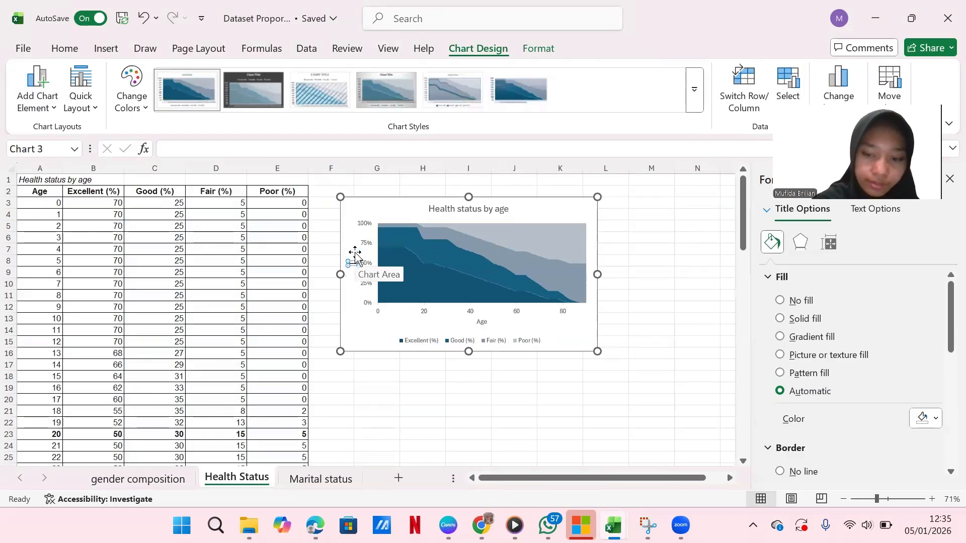
pyautogui.write('Perportio')
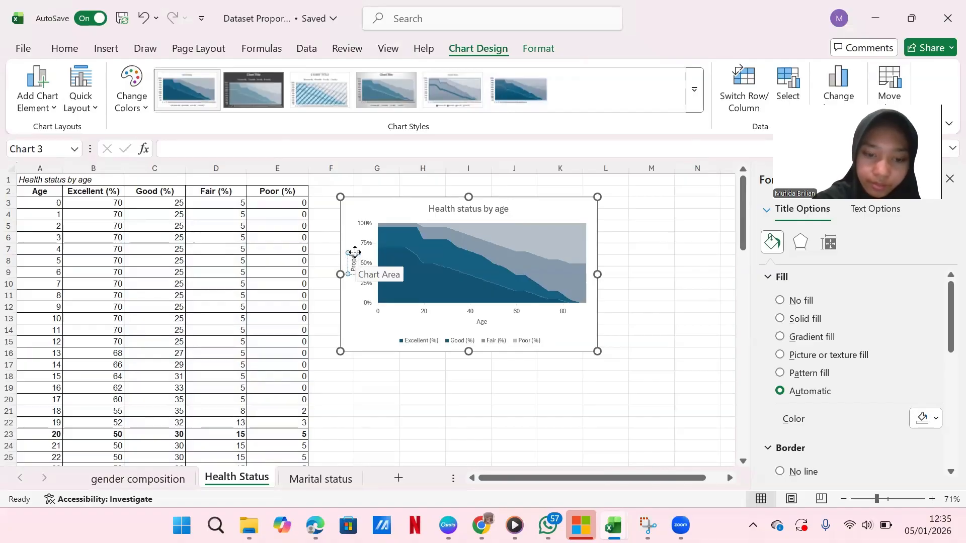
pyautogui.write('n')
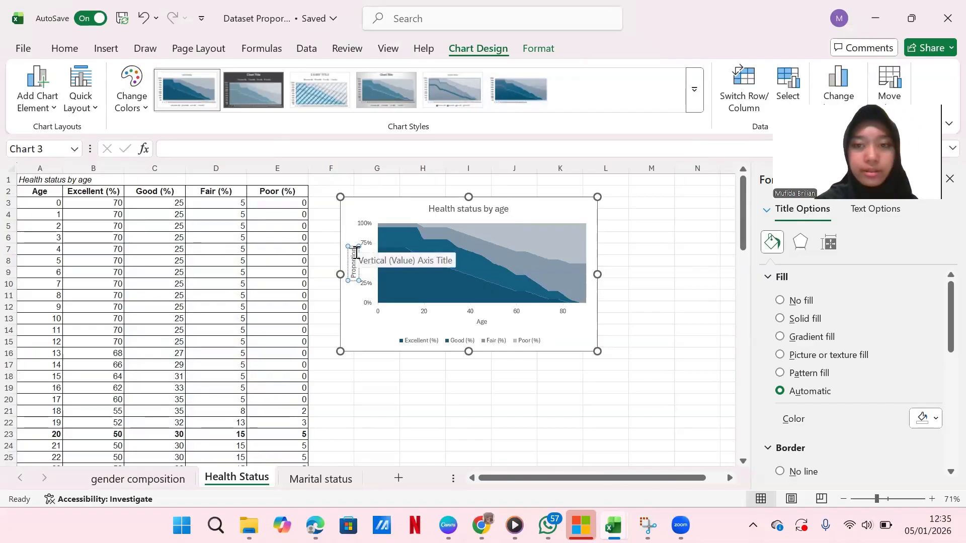
pyautogui.click(622, 286)
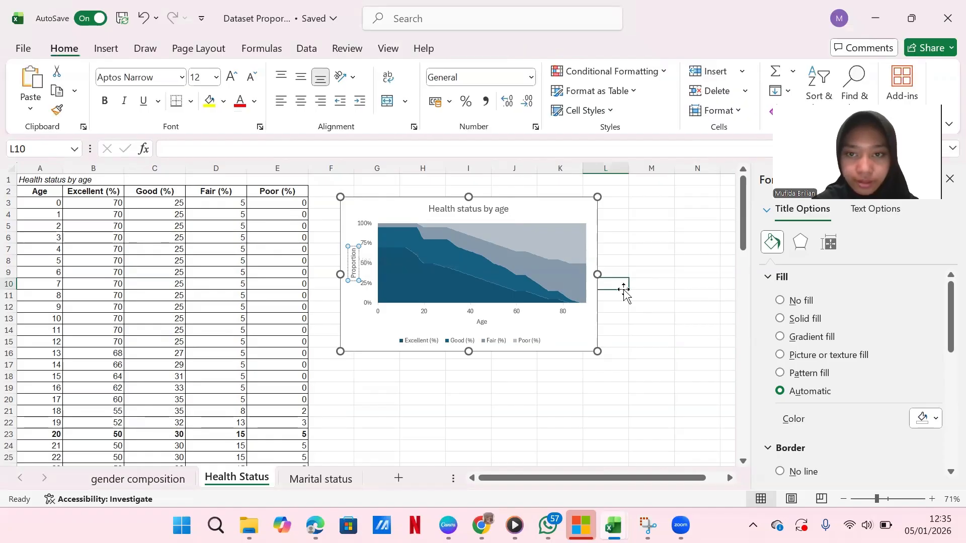
# Step: Enlarge the area chart so it reaches about row 18 and column L, and close the formatting pane
pyautogui.click(555, 221)
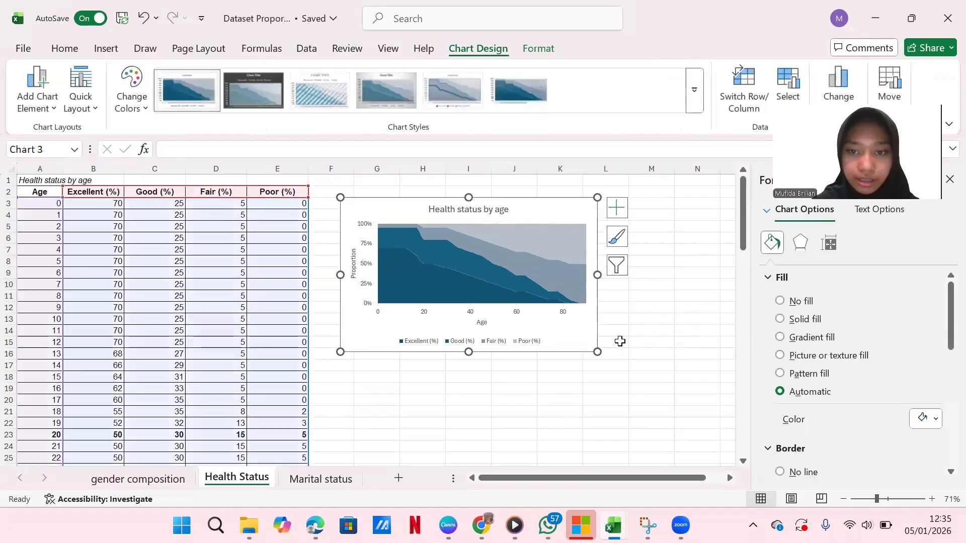
pyautogui.moveTo(598, 354); pyautogui.dragTo(629, 377)
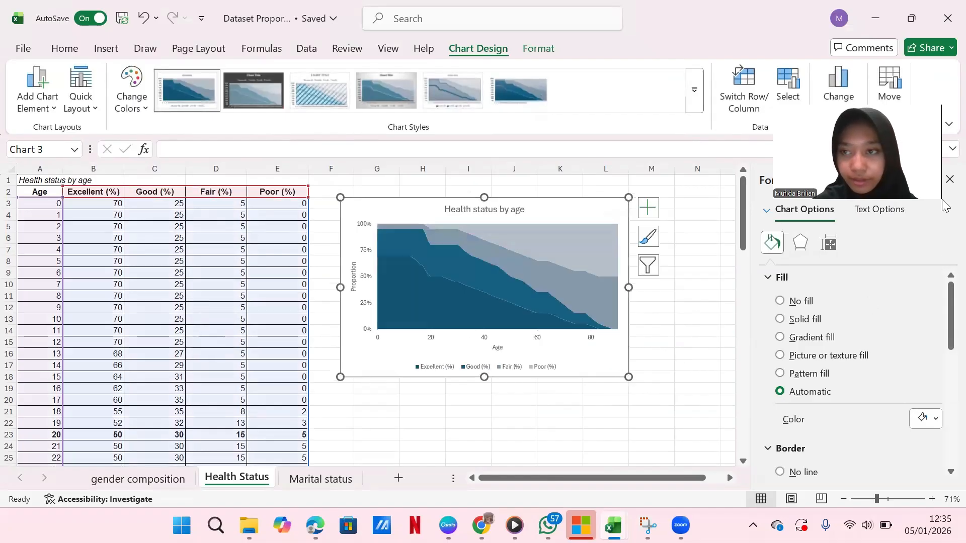
pyautogui.click(948, 180)
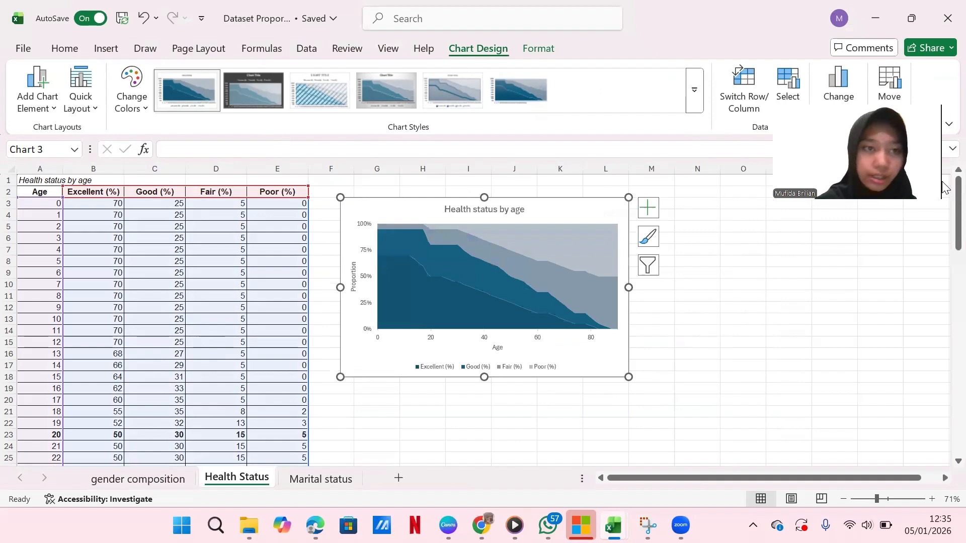
# Step: Insert a 2-D pie chart from the full health status table in A2:E93
pyautogui.click(33, 197)
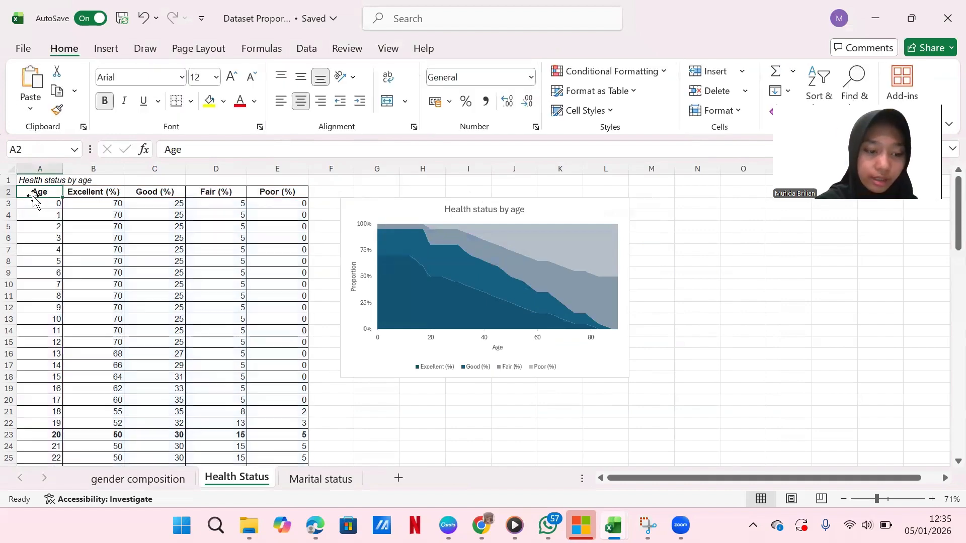
pyautogui.moveTo(33, 196); pyautogui.dragTo(277, 197)
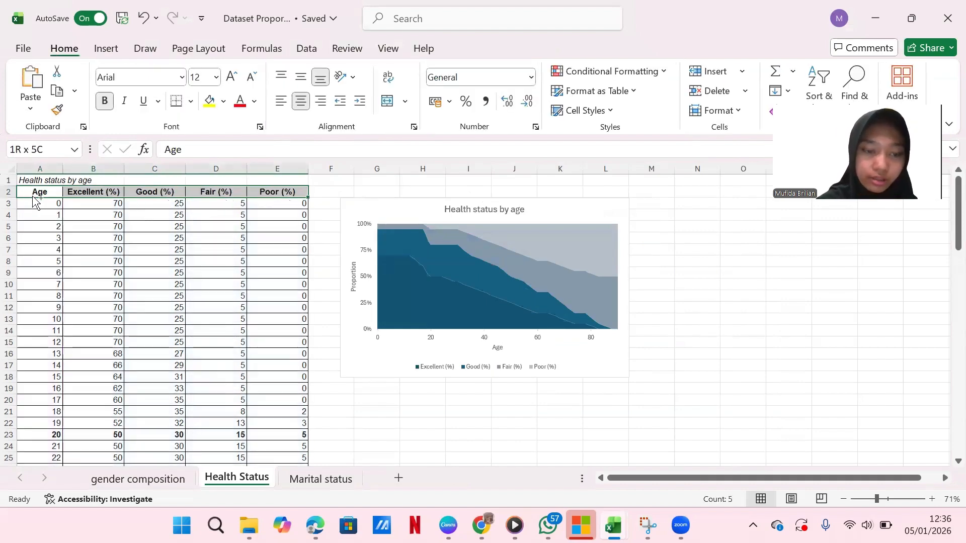
pyautogui.hotkey('ctrl', 'shift', 'Down')
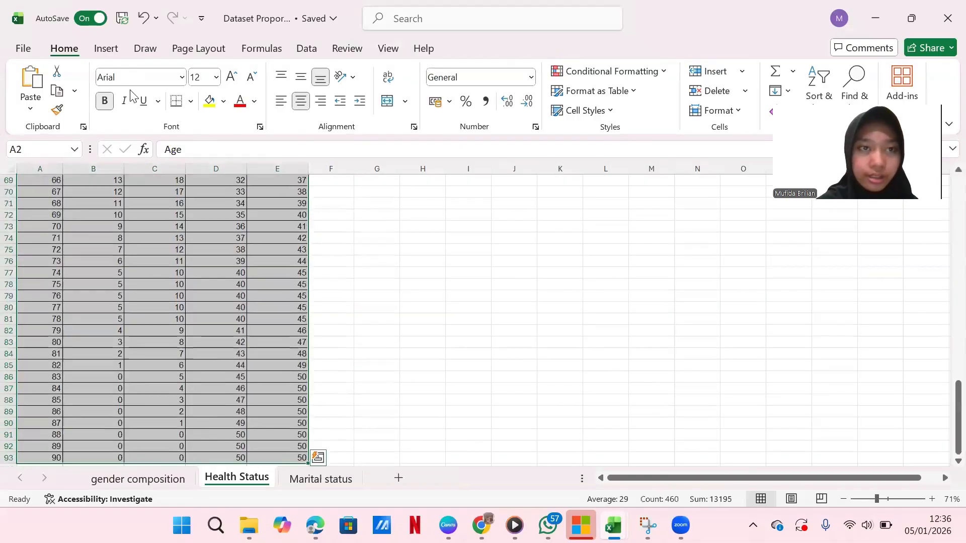
pyautogui.scroll(20, 415, 378)
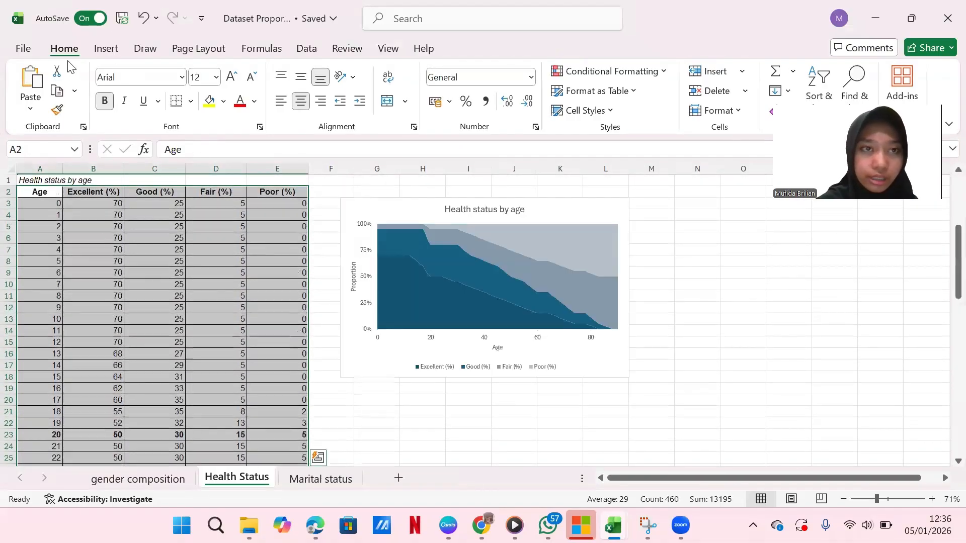
pyautogui.click(106, 51)
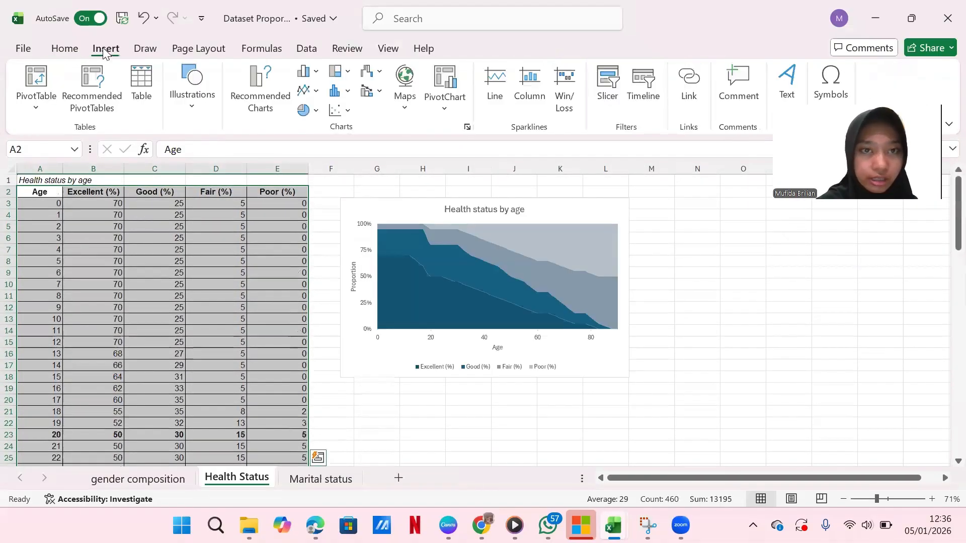
pyautogui.click(308, 113)
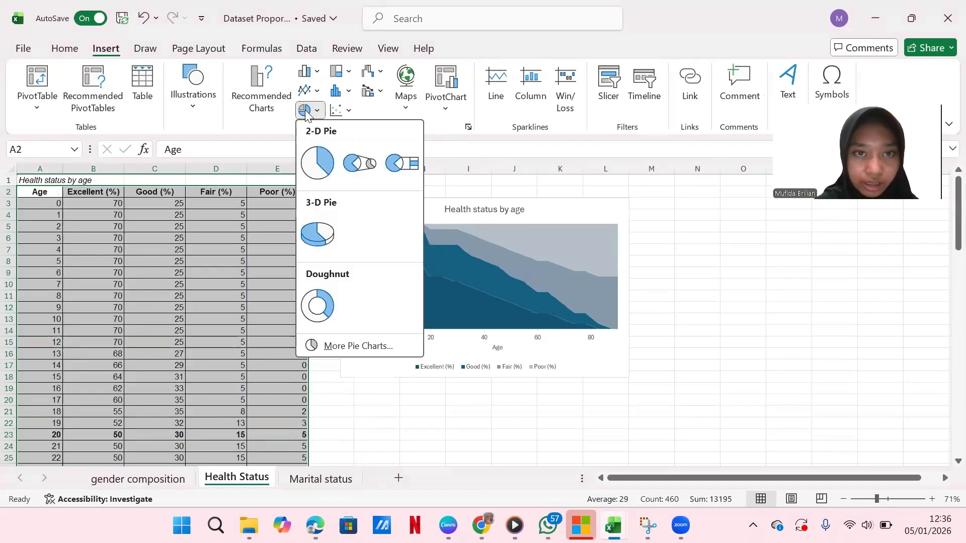
pyautogui.click(347, 91)
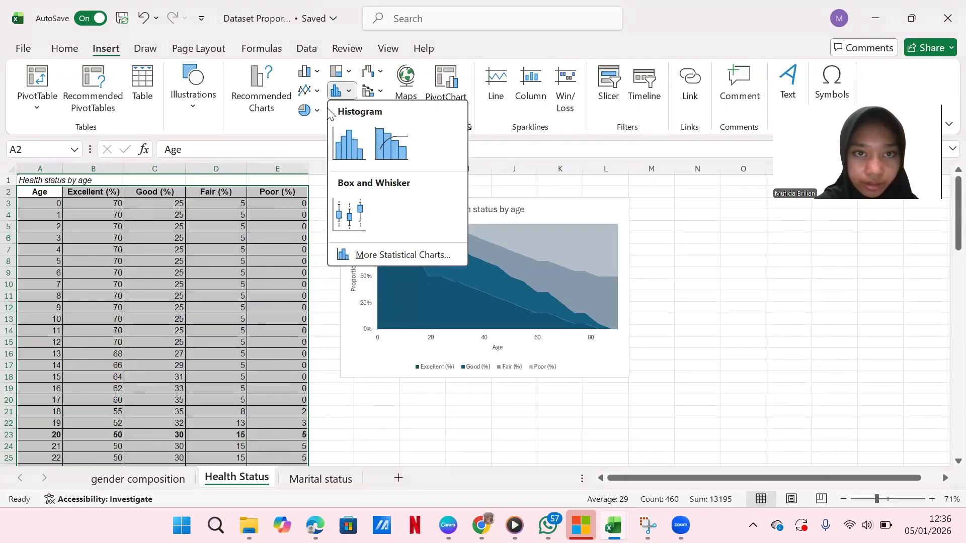
pyautogui.click(305, 93)
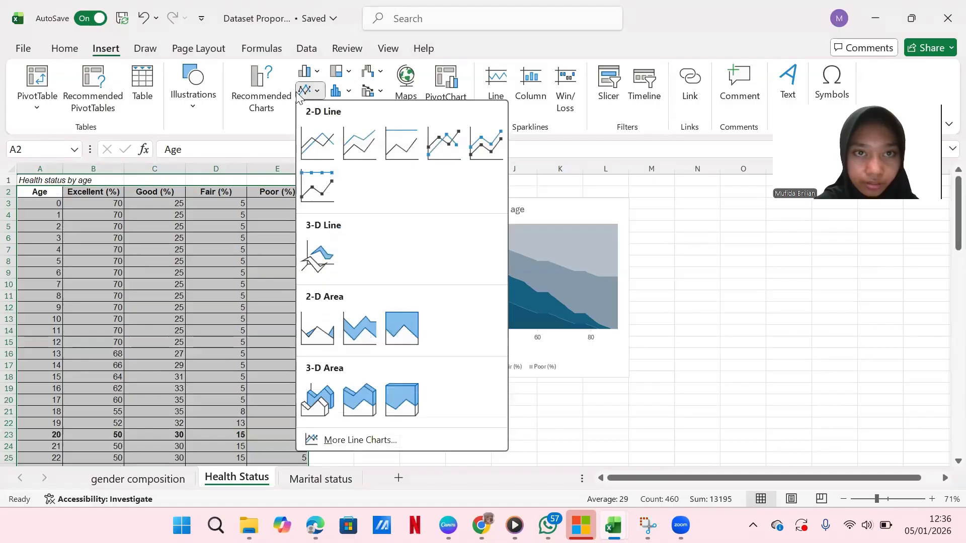
pyautogui.click(283, 128)
pyautogui.click(341, 113)
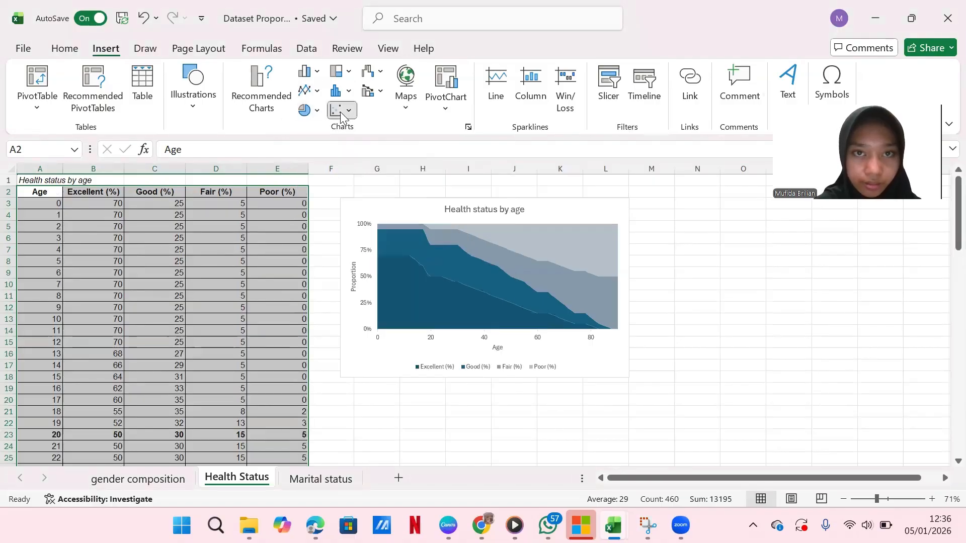
pyautogui.click(304, 110)
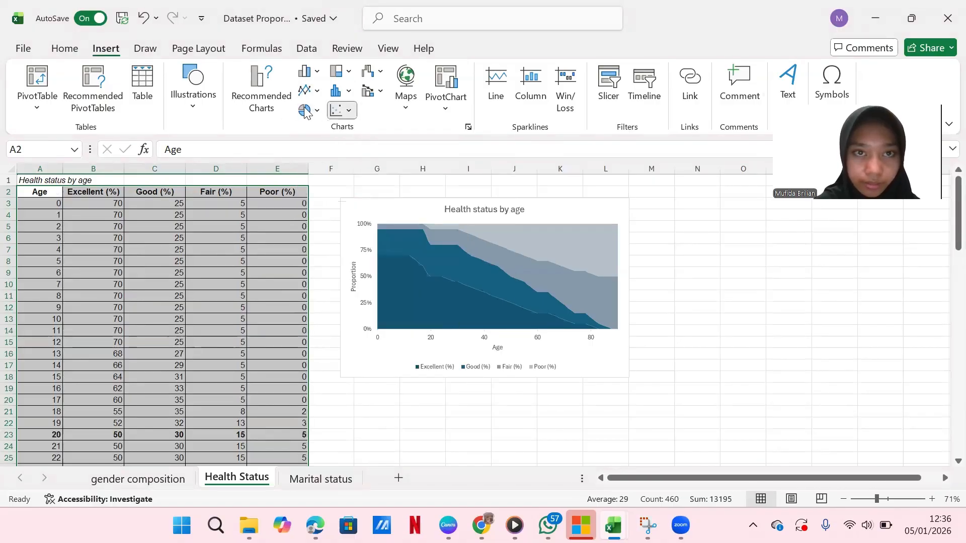
pyautogui.click(304, 110)
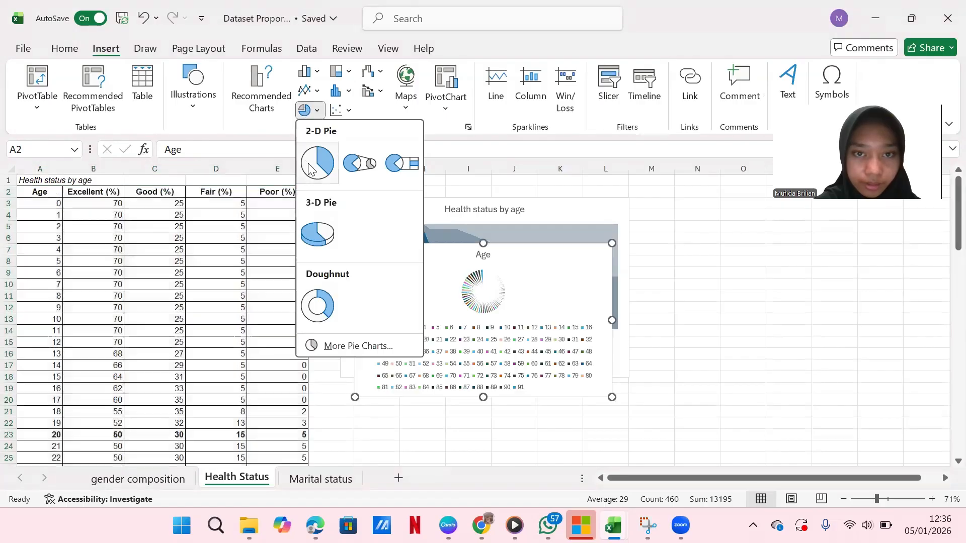
pyautogui.click(317, 163)
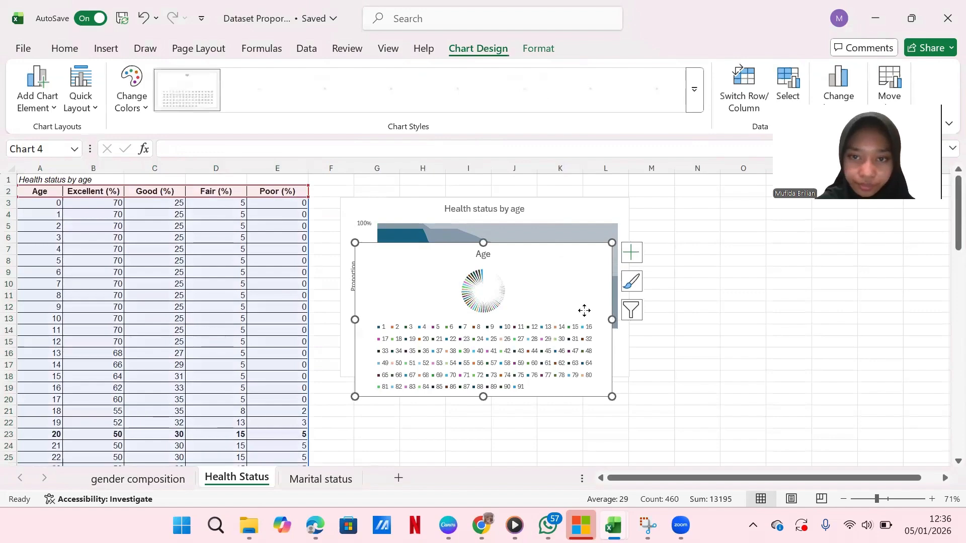
# Step: Move the health status pie chart down until it sits below the stacked area chart
pyautogui.scroll(-2, 584, 310)
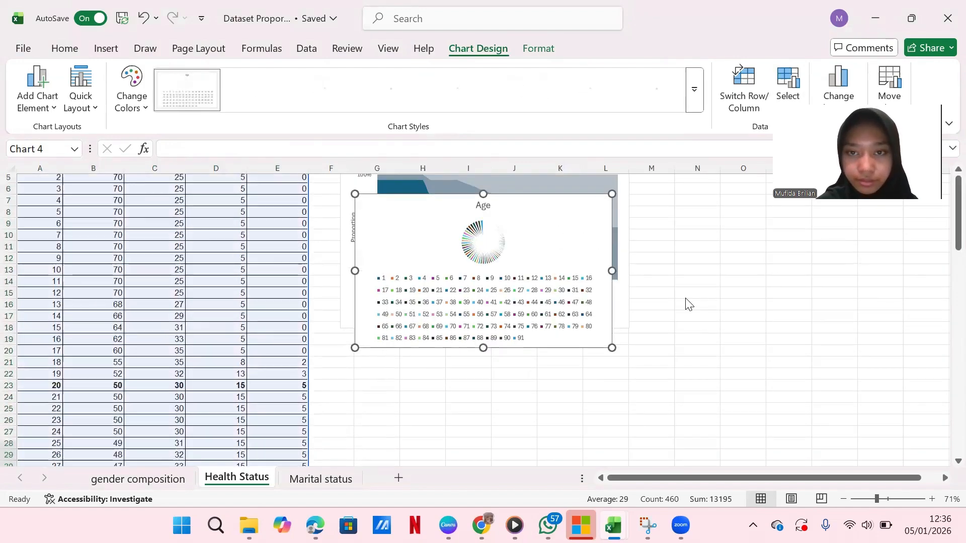
pyautogui.click(535, 209)
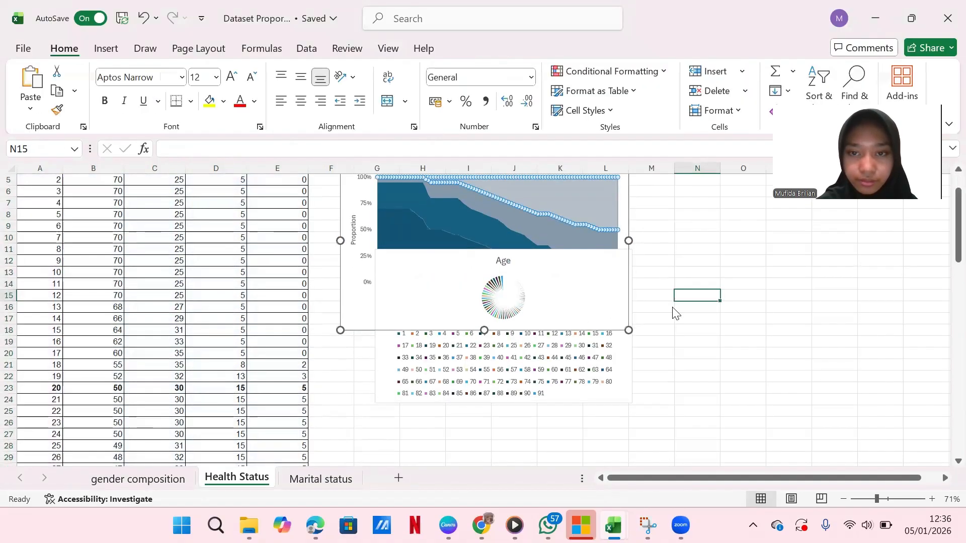
pyautogui.click(598, 273)
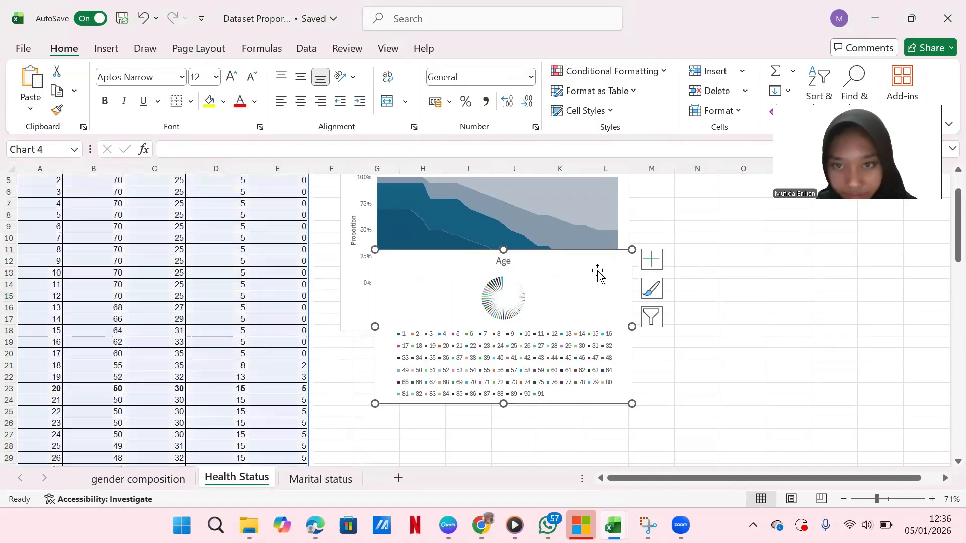
pyautogui.moveTo(598, 273); pyautogui.dragTo(604, 326)
pyautogui.scroll(-2, 604, 328)
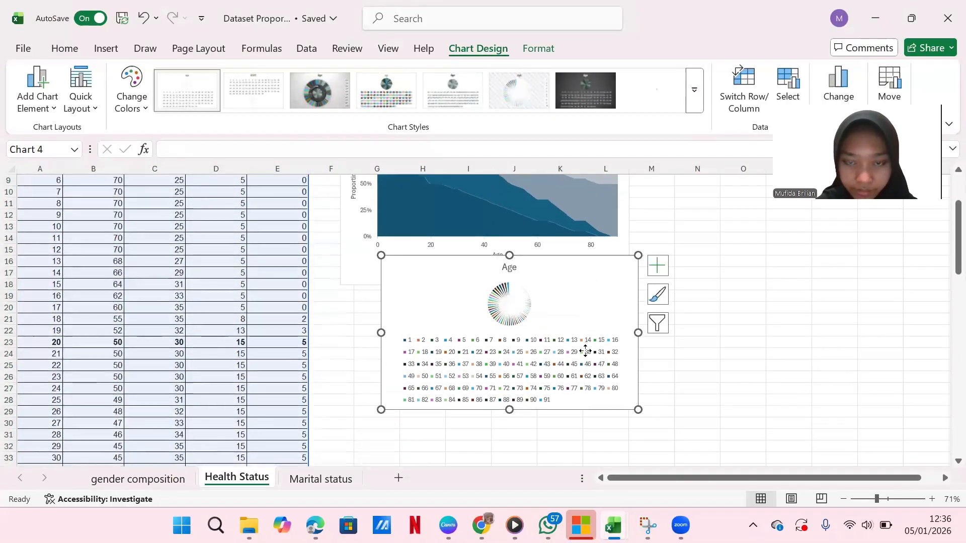
pyautogui.scroll(-2, 581, 352)
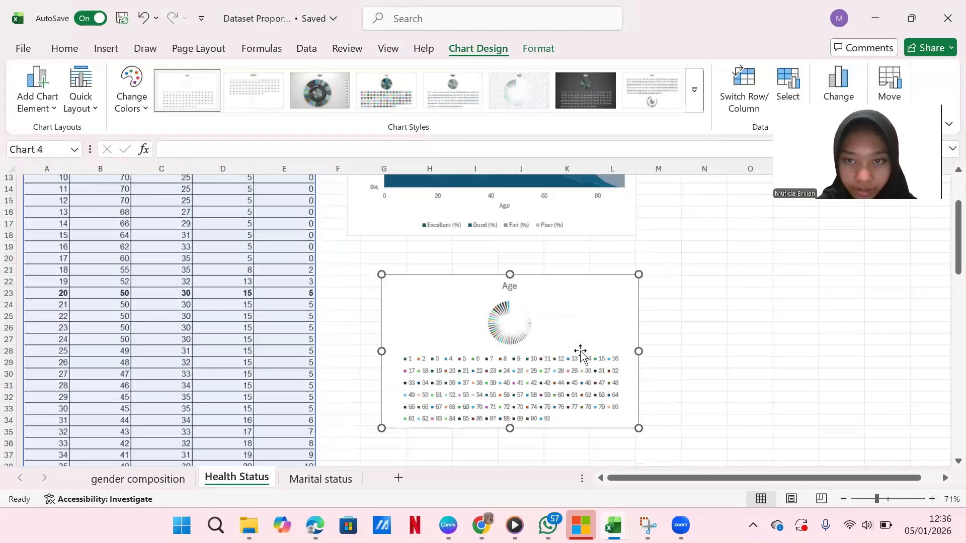
# Step: Enlarge the pie chart and place it under the area chart, spanning about columns F to O and rows 20 to 37
pyautogui.scroll(-1, 582, 354)
pyautogui.hscroll(1, 630, 407)
pyautogui.moveTo(631, 409); pyautogui.dragTo(795, 461)
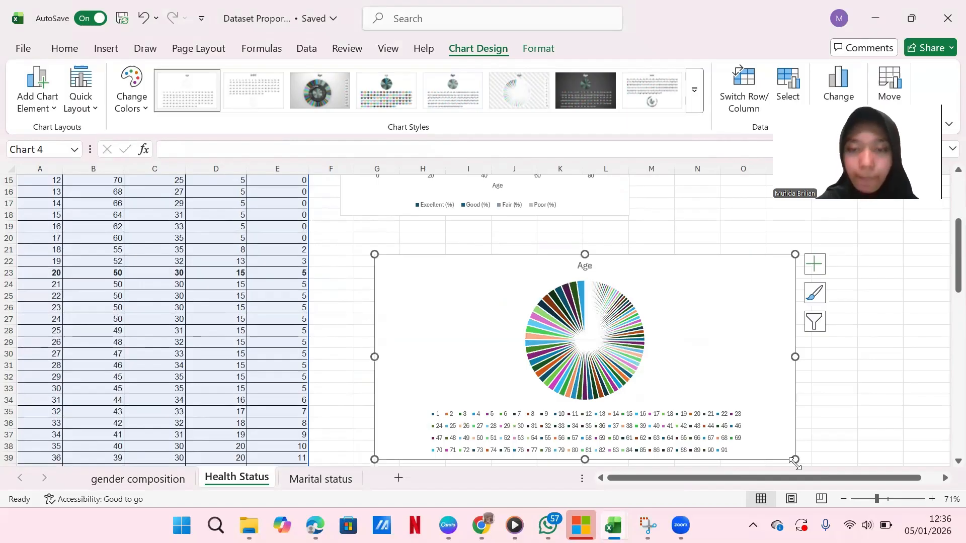
pyautogui.moveTo(671, 280)
pyautogui.mouseDown()
pyautogui.moveTo(662, 263)
pyautogui.moveTo(649, 270)
pyautogui.mouseUp()
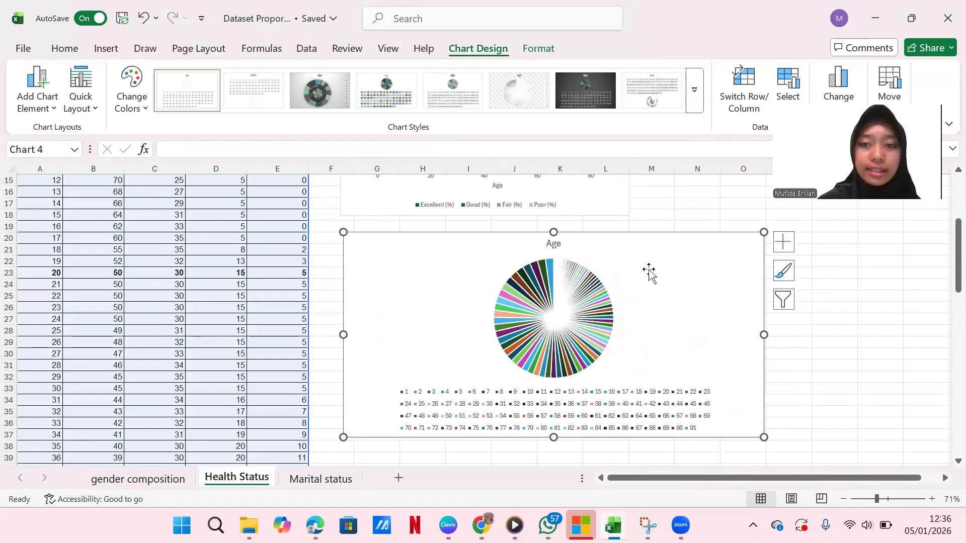
# Step: Compare how the stacked area chart and the pie chart present health status by age
pyautogui.scroll(2, 648, 272)
pyautogui.scroll(-4, 629, 272)
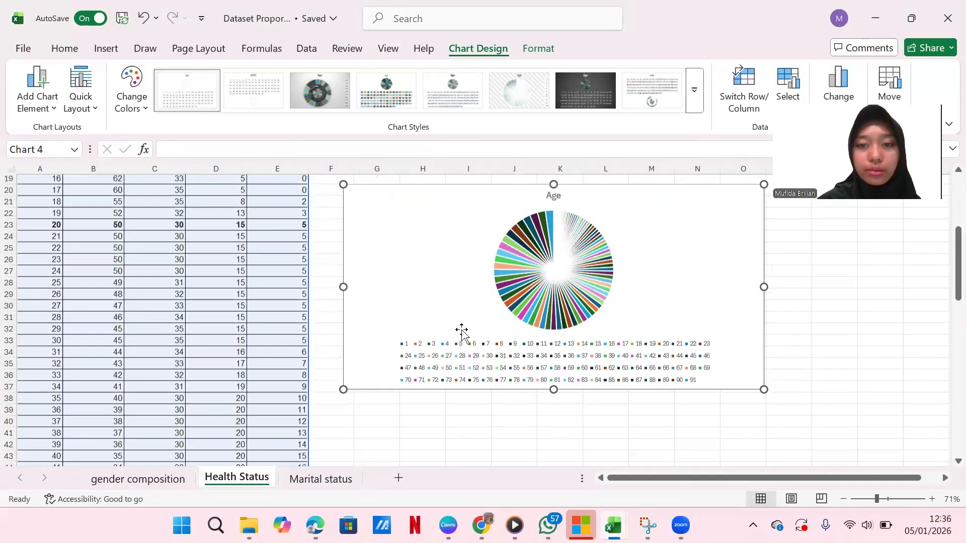
pyautogui.scroll(6, 552, 295)
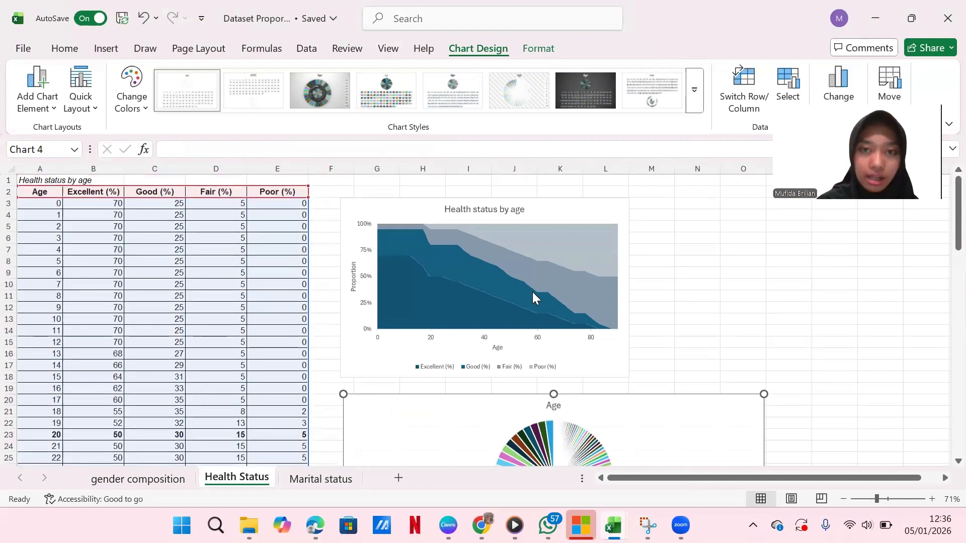
pyautogui.click(572, 211)
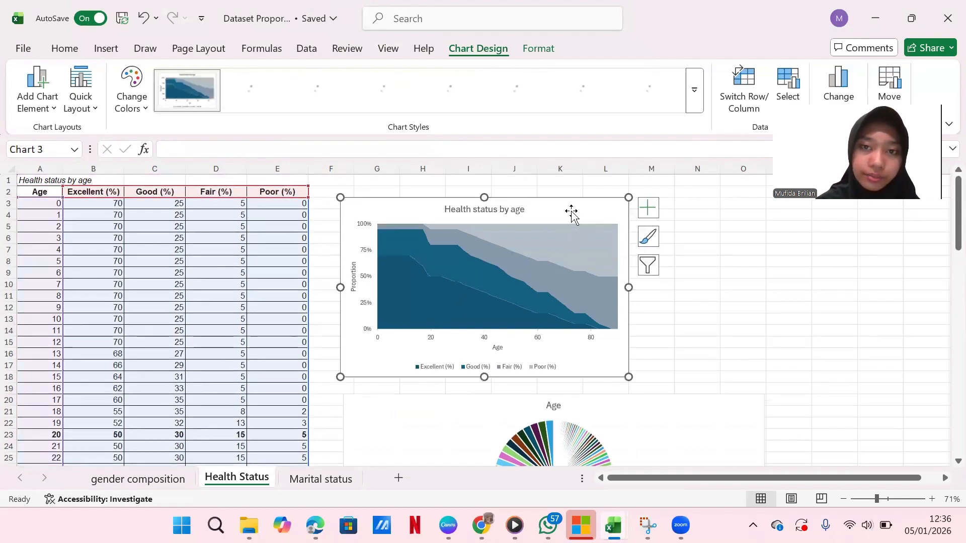
pyautogui.scroll(-3, 532, 338)
pyautogui.scroll(3, 532, 336)
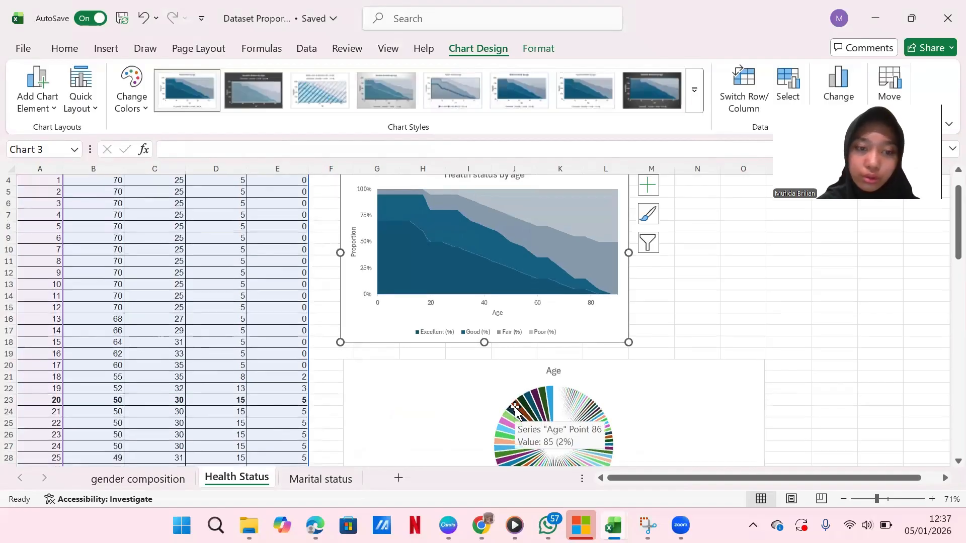
pyautogui.scroll(-2, 515, 410)
pyautogui.scroll(-1, 517, 410)
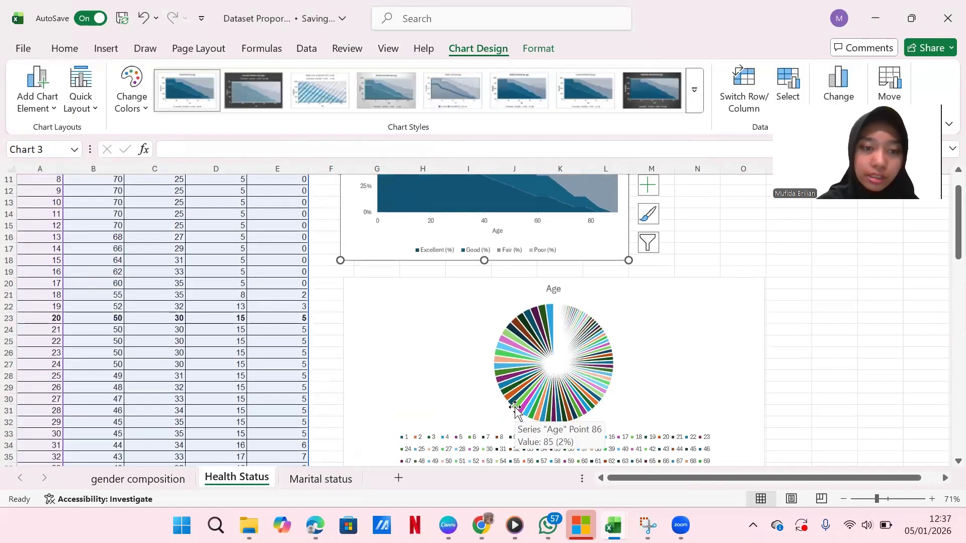
pyautogui.scroll(-1, 516, 410)
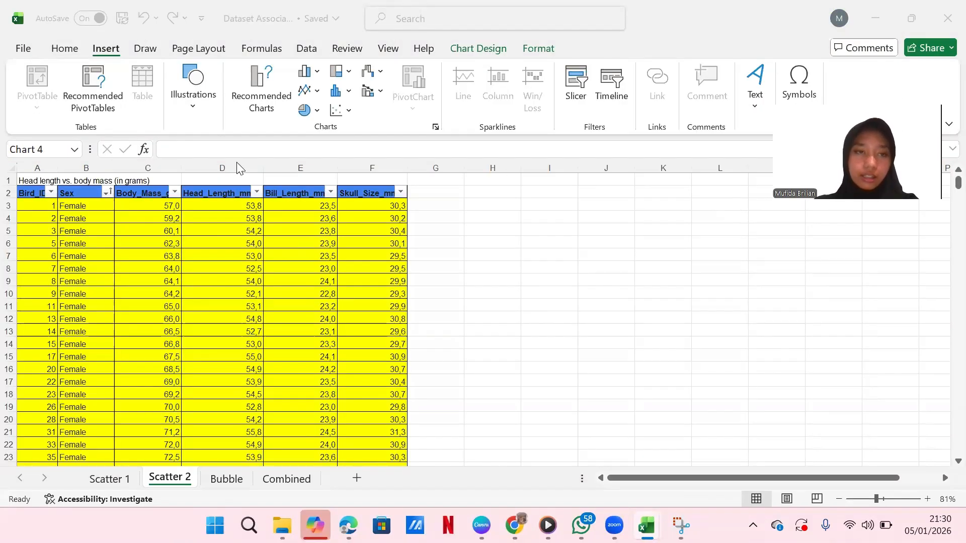
# Step: Insert a scatter chart from the Body_Mass_g and Head_Length_mm columns, C2:D62, on the Scatter 2 sheet of the association dataset workbook
pyautogui.click(124, 188)
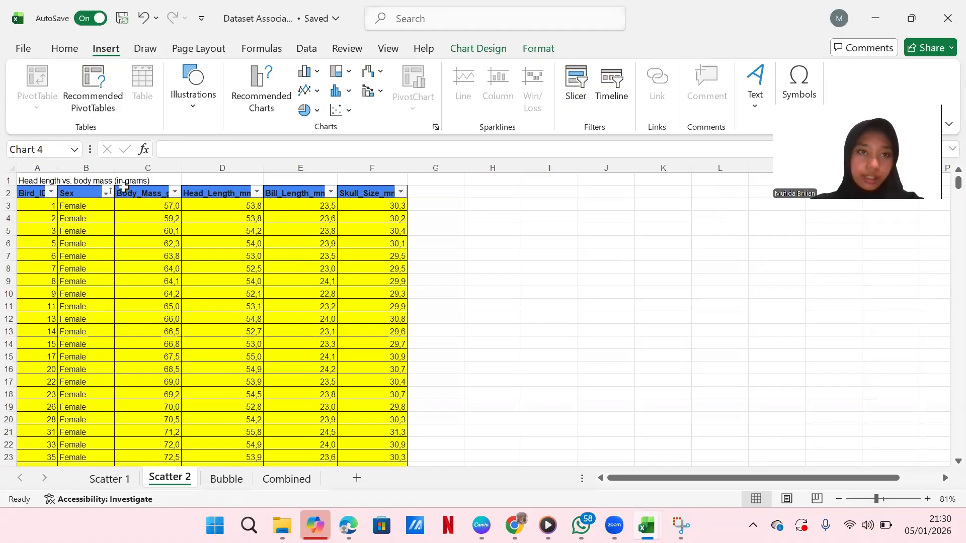
pyautogui.click(135, 194)
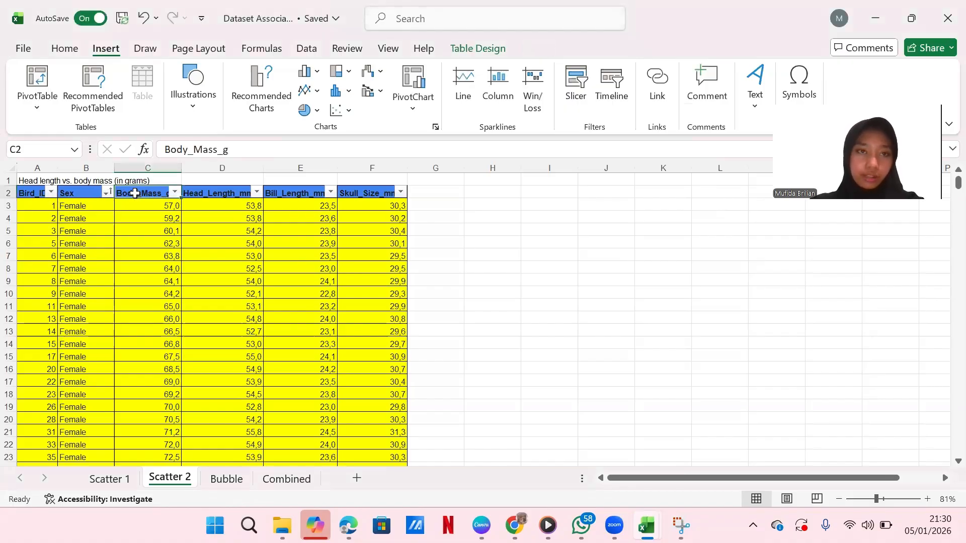
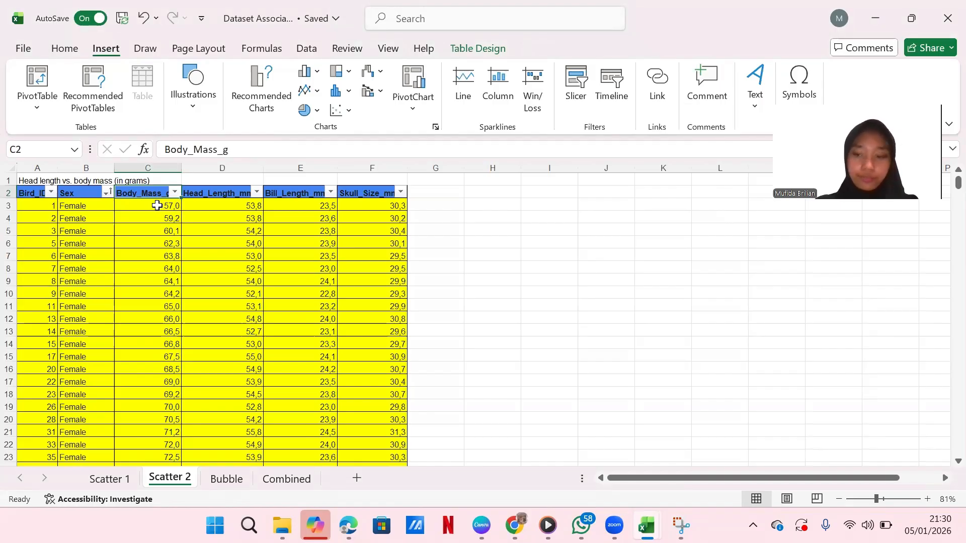
pyautogui.hotkey('shift', 'Right')
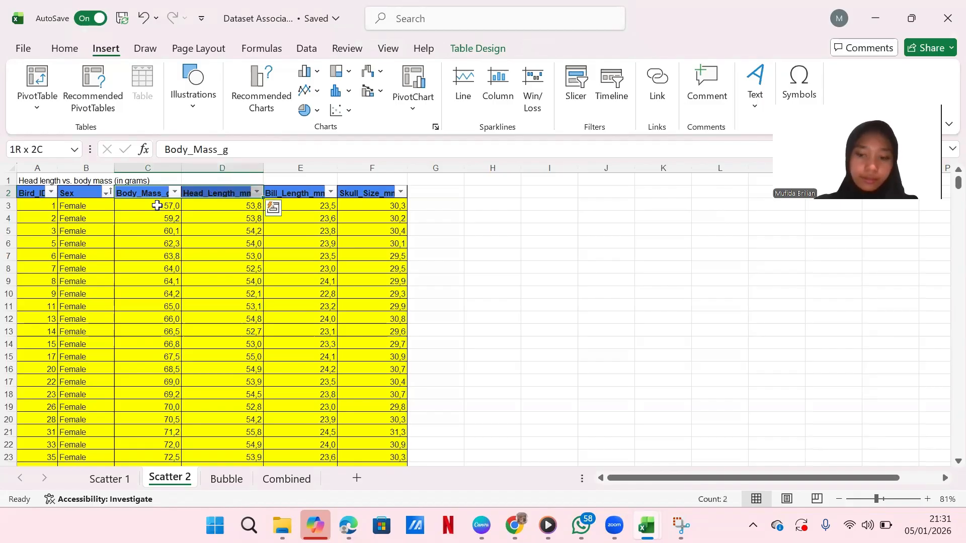
pyautogui.hotkey('ctrl', 'shift', 'Down')
pyautogui.scroll(12, 279, 295)
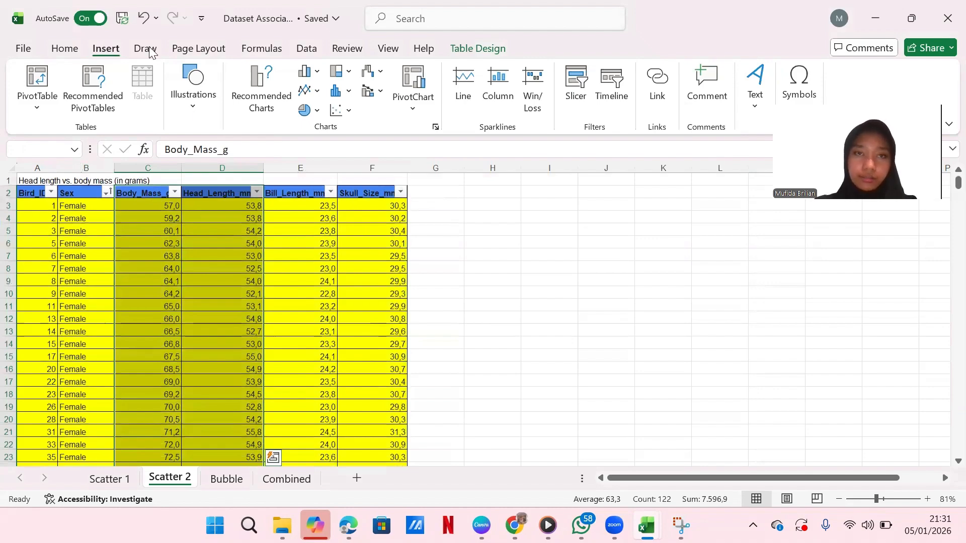
pyautogui.click(338, 111)
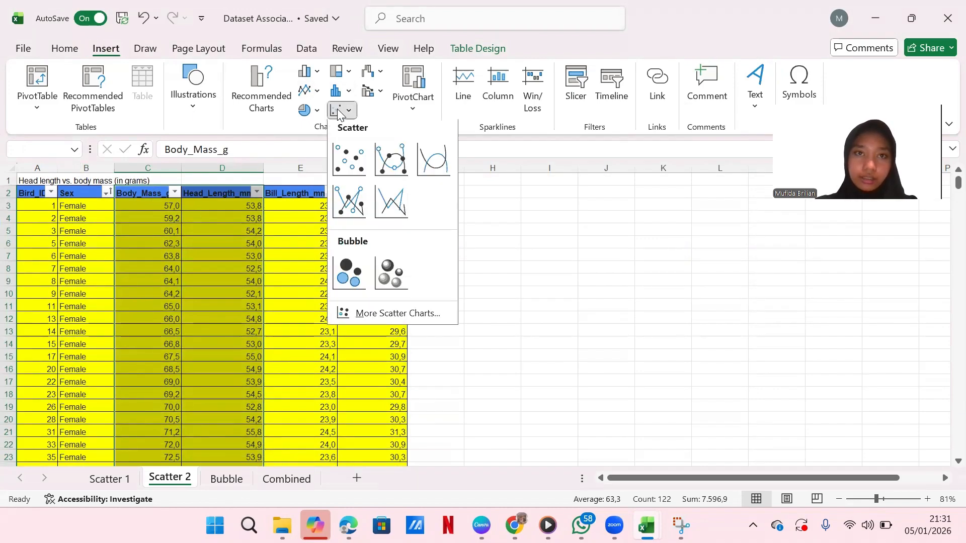
pyautogui.click(351, 161)
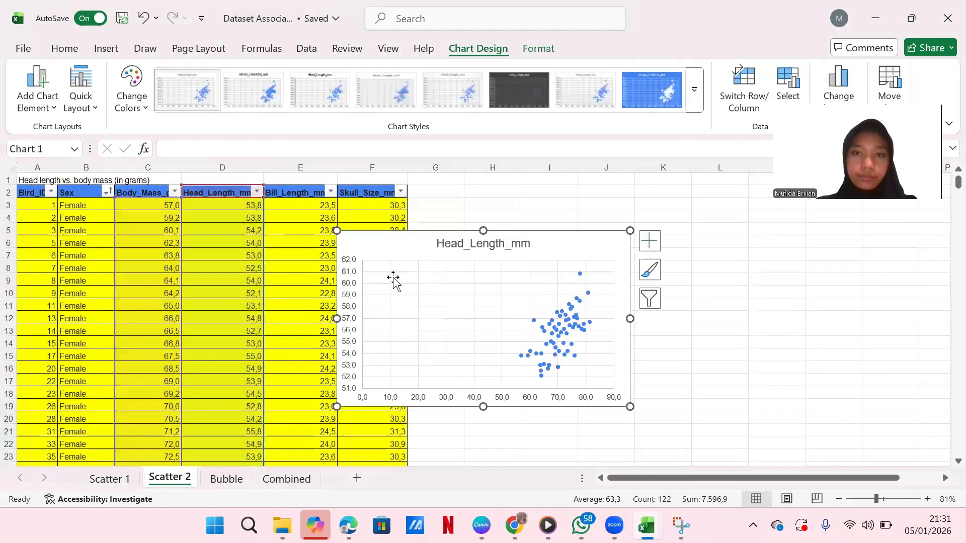
# Step: Move the scatter chart clear of the bird table, to around columns G to L beside the first rows, and deselect it
pyautogui.moveTo(362, 252)
pyautogui.mouseDown()
pyautogui.moveTo(503, 240)
pyautogui.moveTo(485, 211)
pyautogui.mouseUp()
pyautogui.hscroll(1, 523, 259)
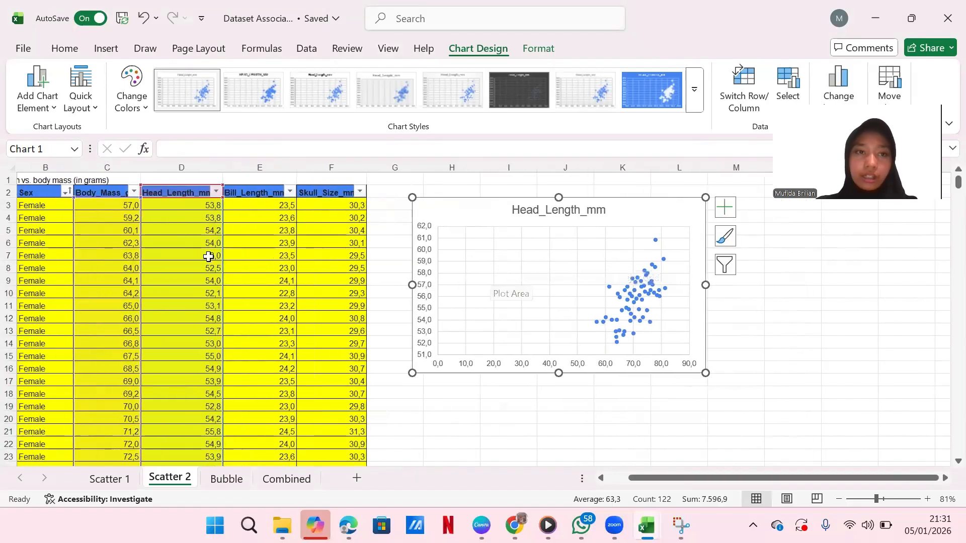
pyautogui.hscroll(-1, 208, 256)
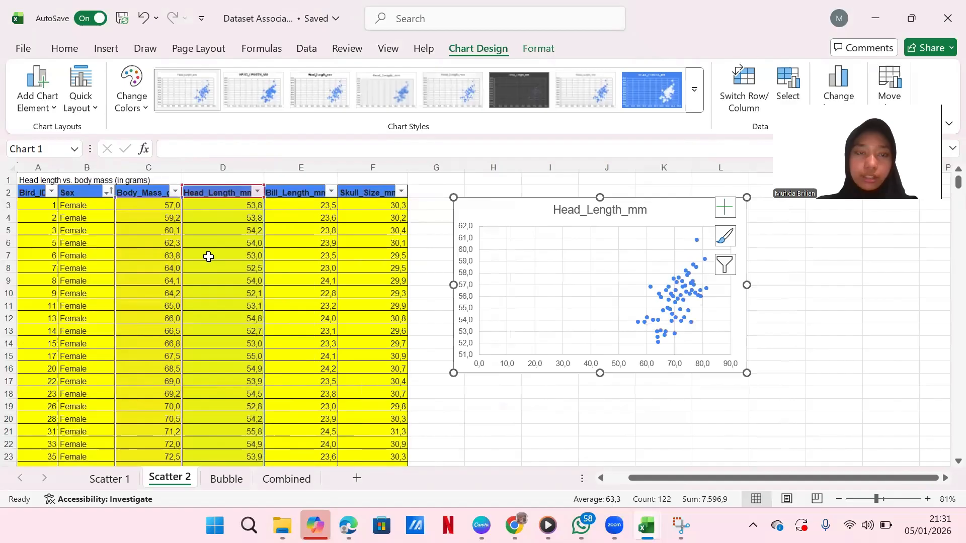
pyautogui.click(442, 390)
# Step: Insert a second scatter chart from Body_Mass_g and Head_Length_mm in C2:D62 and place it below the first one
pyautogui.click(138, 192)
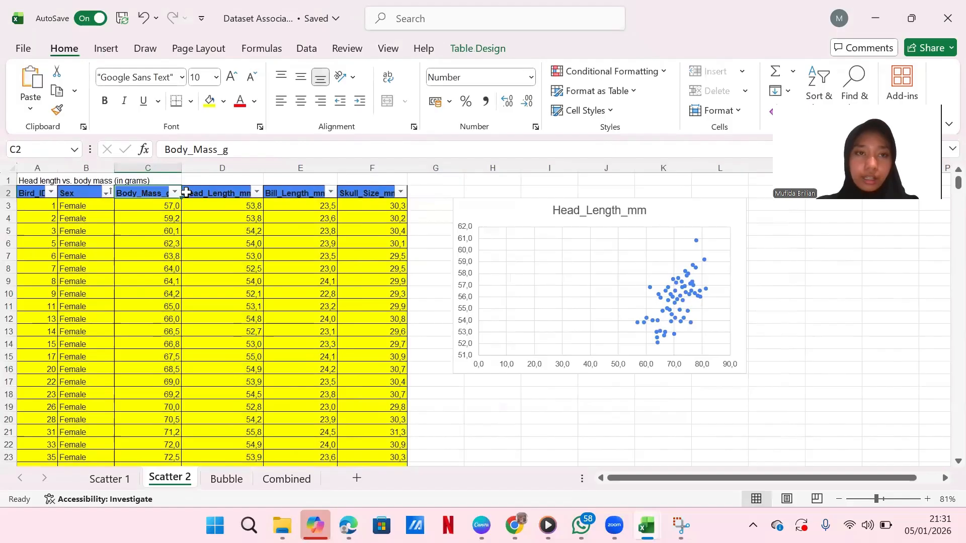
pyautogui.scroll(-3, 206, 235)
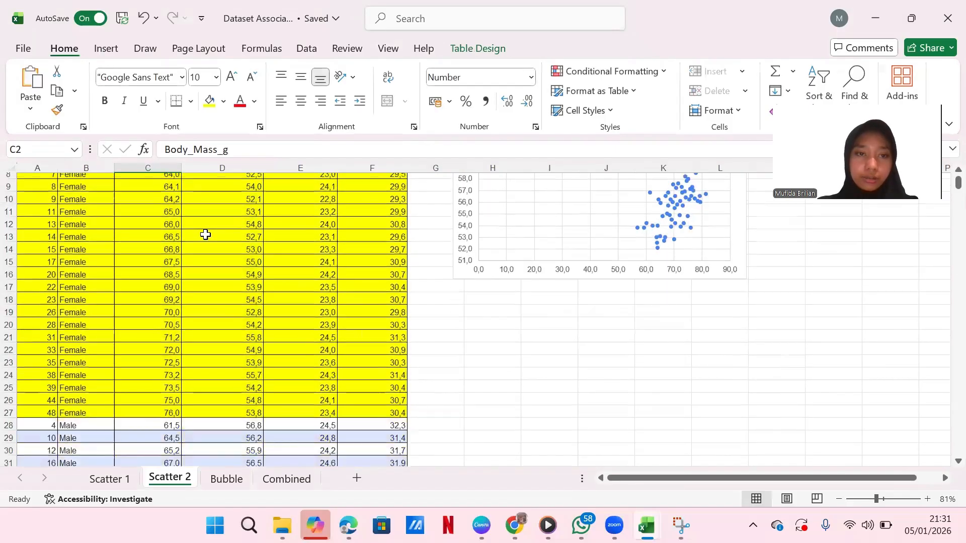
pyautogui.scroll(3, 205, 235)
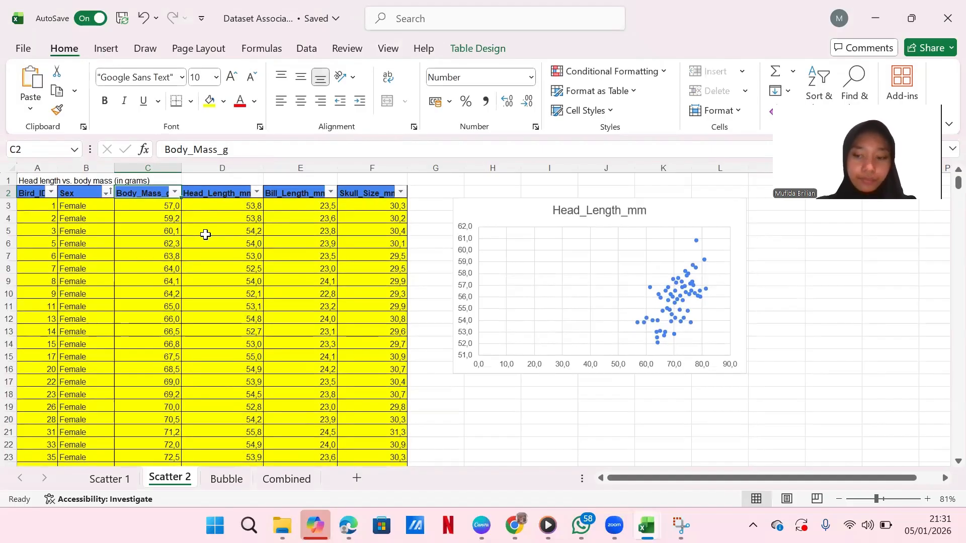
pyautogui.hotkey('shift', 'Right')
pyautogui.hotkey('ctrl', 'shift', 'Down')
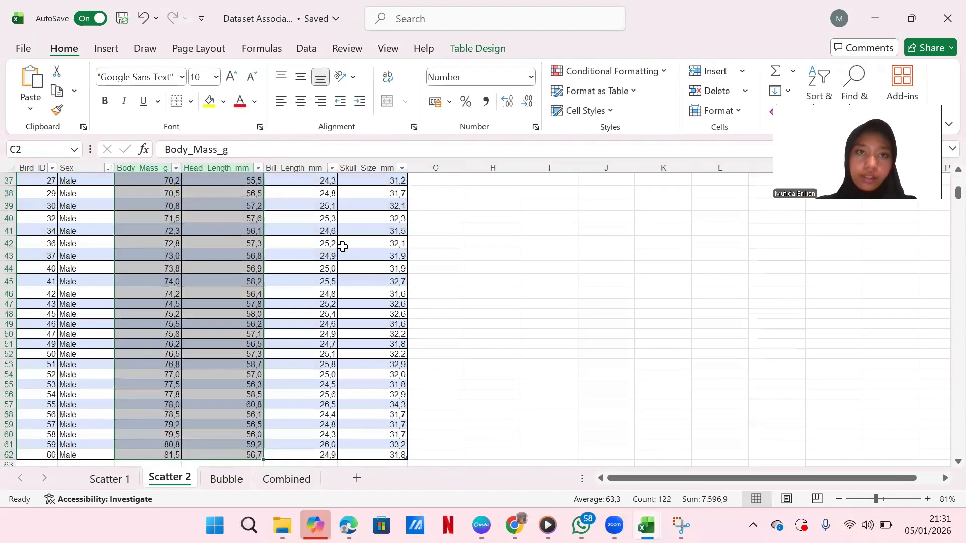
pyautogui.scroll(12, 343, 246)
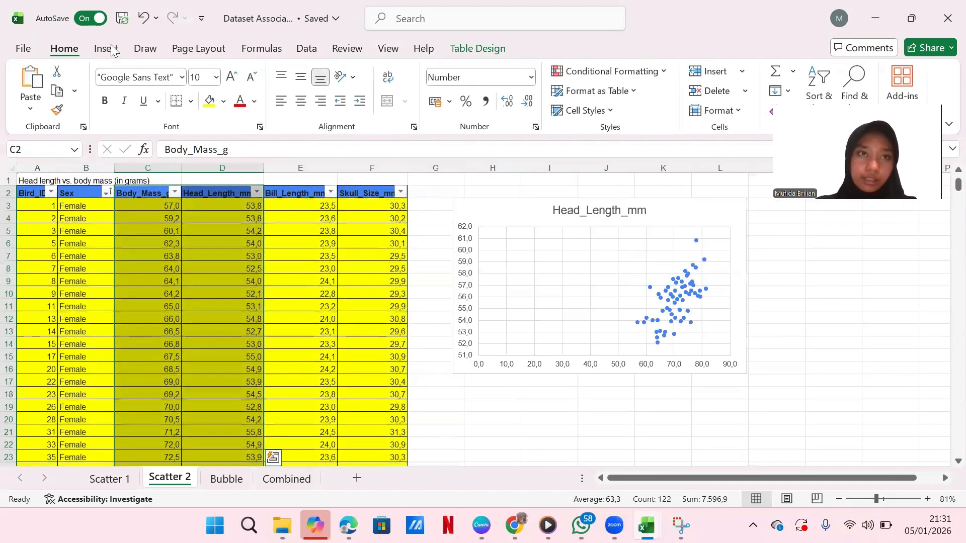
pyautogui.click(106, 49)
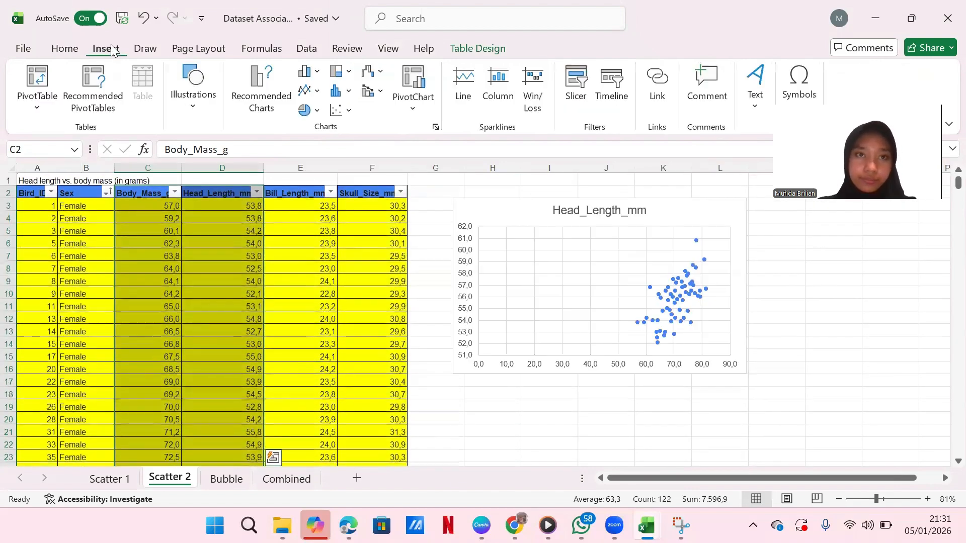
pyautogui.click(339, 111)
pyautogui.click(347, 162)
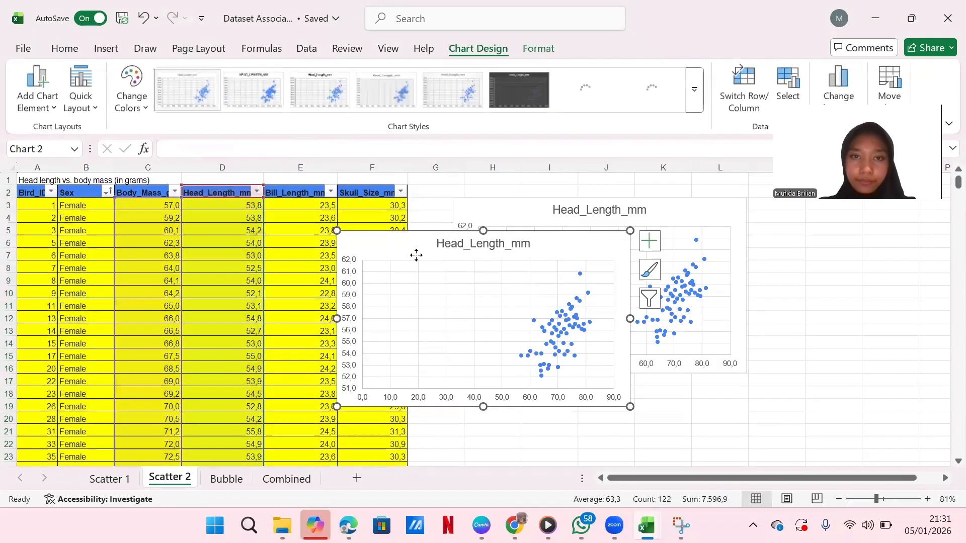
pyautogui.moveTo(416, 254); pyautogui.dragTo(528, 403)
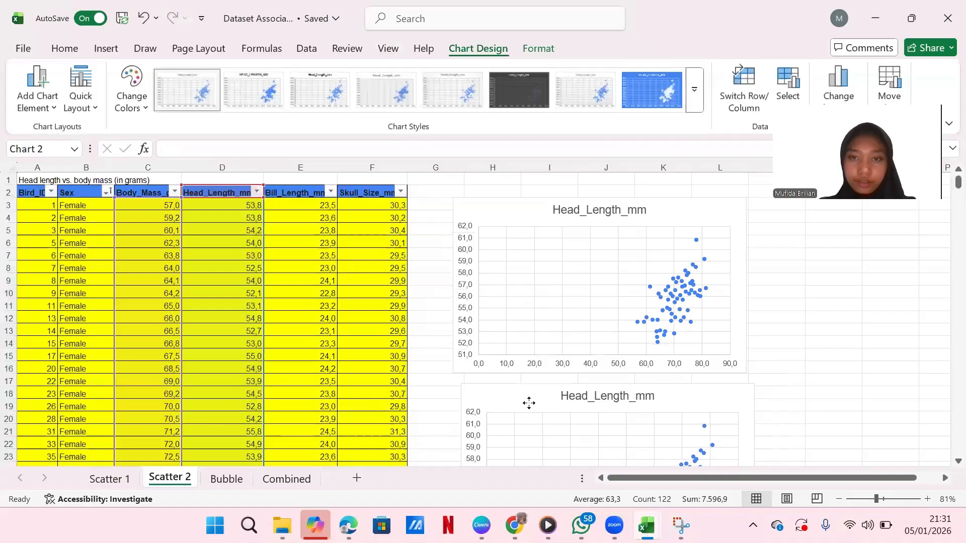
# Step: Extend the lower scatter chart's title to "Head_Length_mm_"
pyautogui.scroll(-2, 566, 375)
pyautogui.click(655, 321)
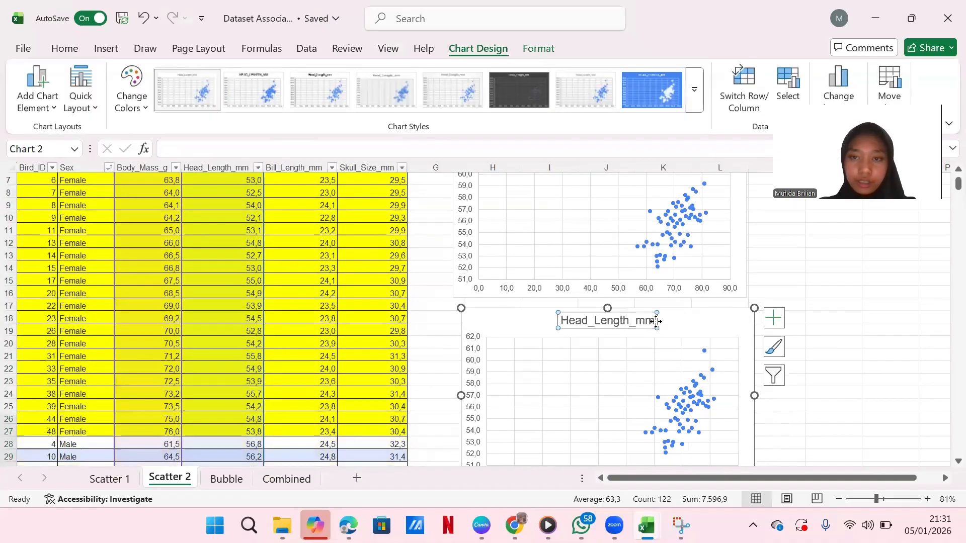
pyautogui.click(656, 321)
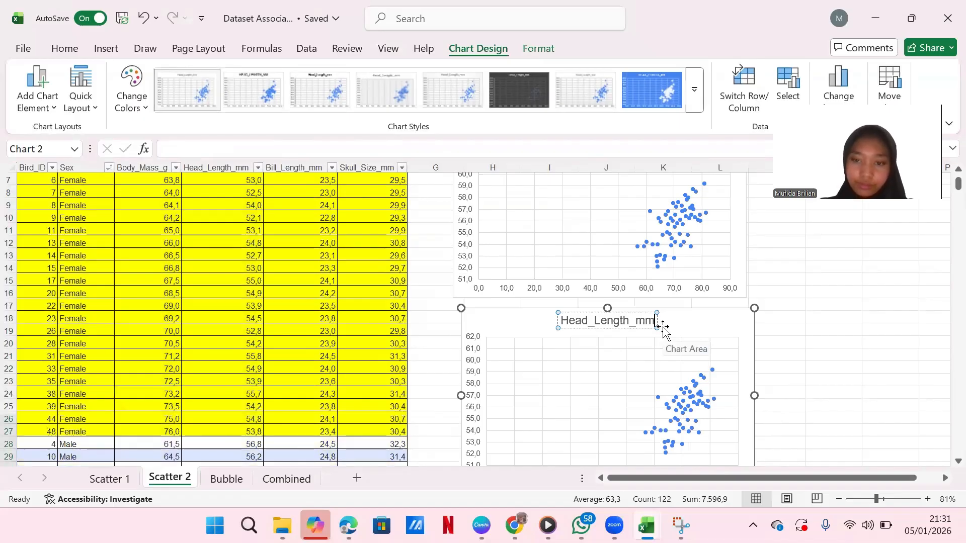
pyautogui.write('_')
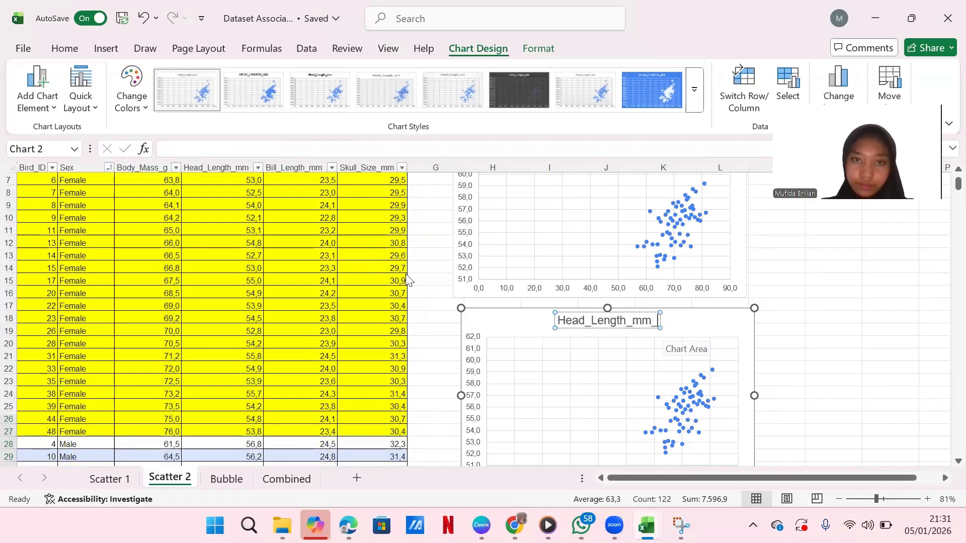
# Step: Copy the header text "Body_Mass_g" from cell C2 of the bird table
pyautogui.scroll(1, 340, 270)
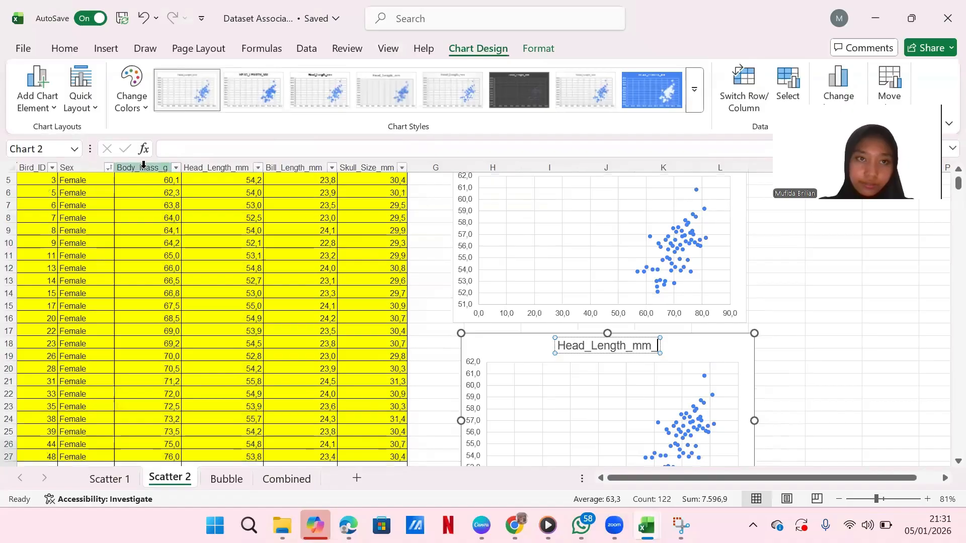
pyautogui.click(146, 163)
pyautogui.scroll(2, 169, 203)
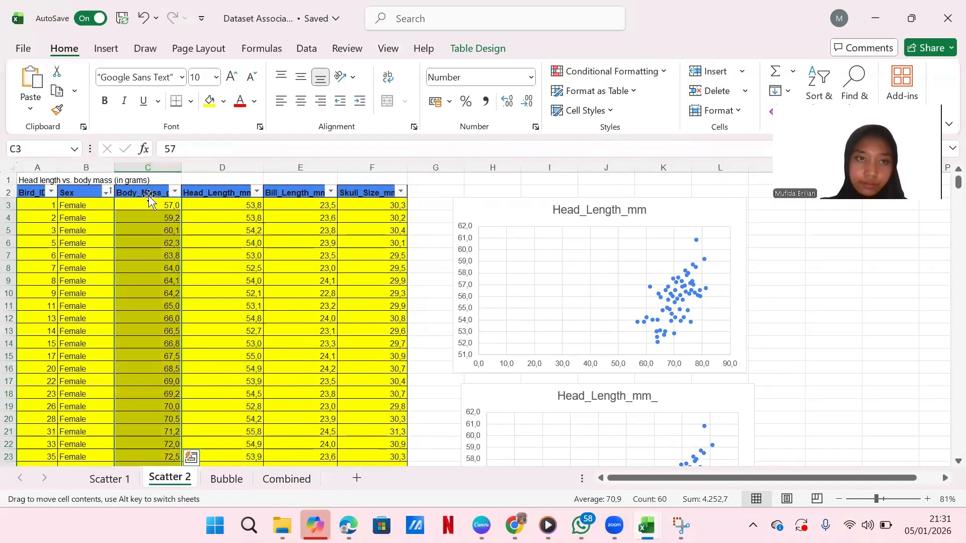
pyautogui.click(148, 193)
pyautogui.click(209, 149)
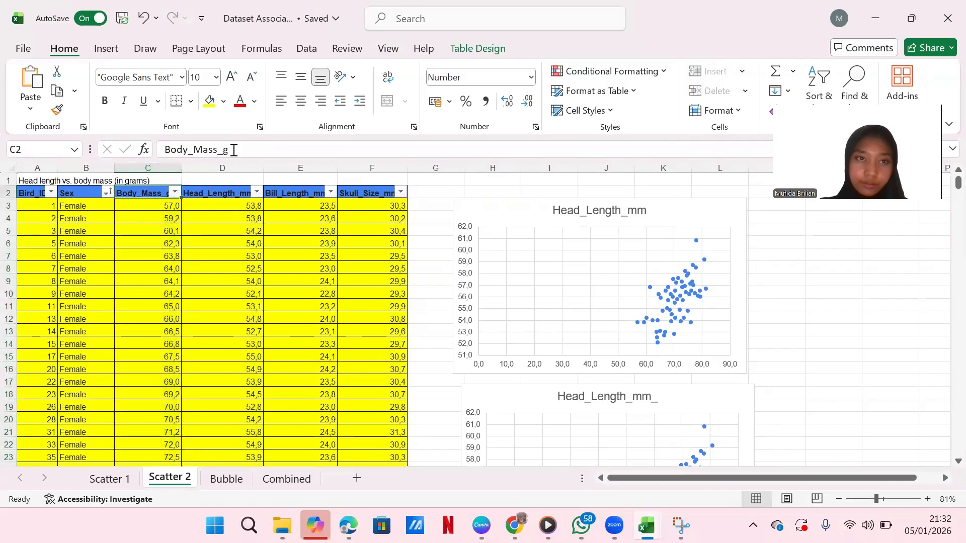
pyautogui.doubleClick(168, 150)
pyautogui.hotkey('ctrl', 'c')
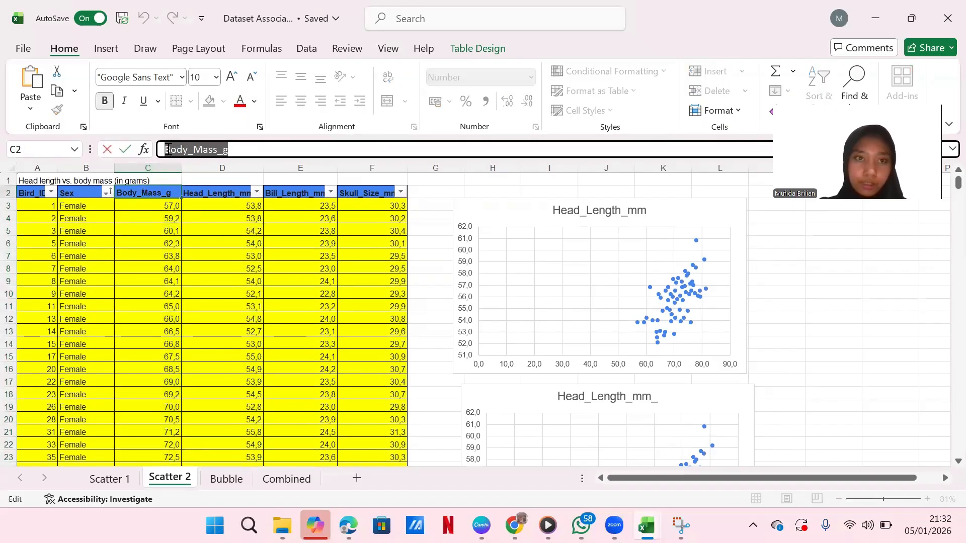
# Step: Complete the lower scatter chart's title as "Head_Length_mm_x_Body_Mass_g" using the copied header text, and deselect the chart
pyautogui.click(654, 395)
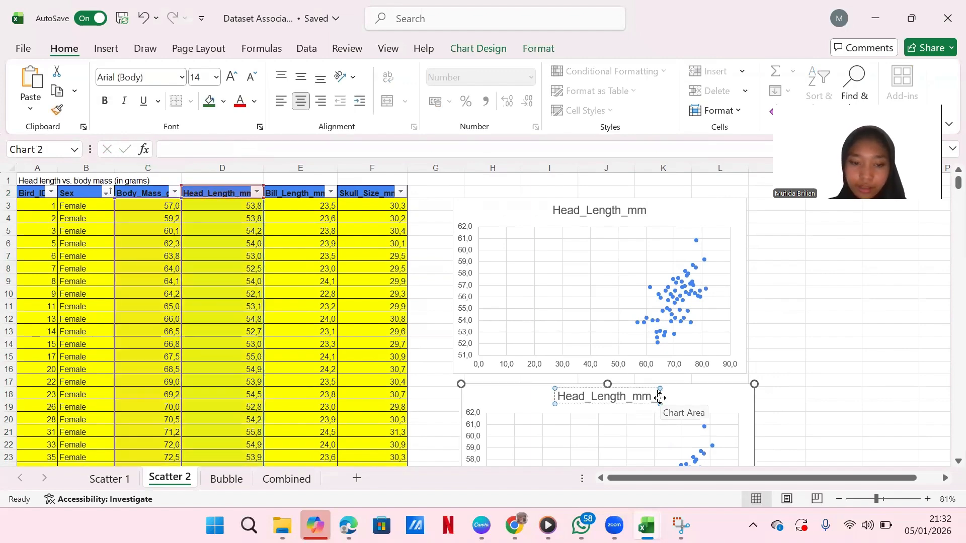
pyautogui.write('_x')
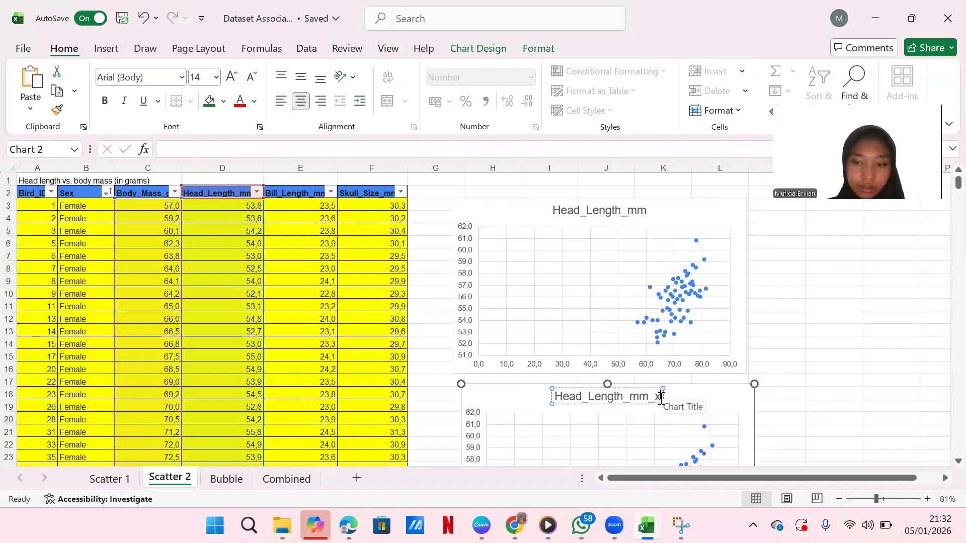
pyautogui.write('_')
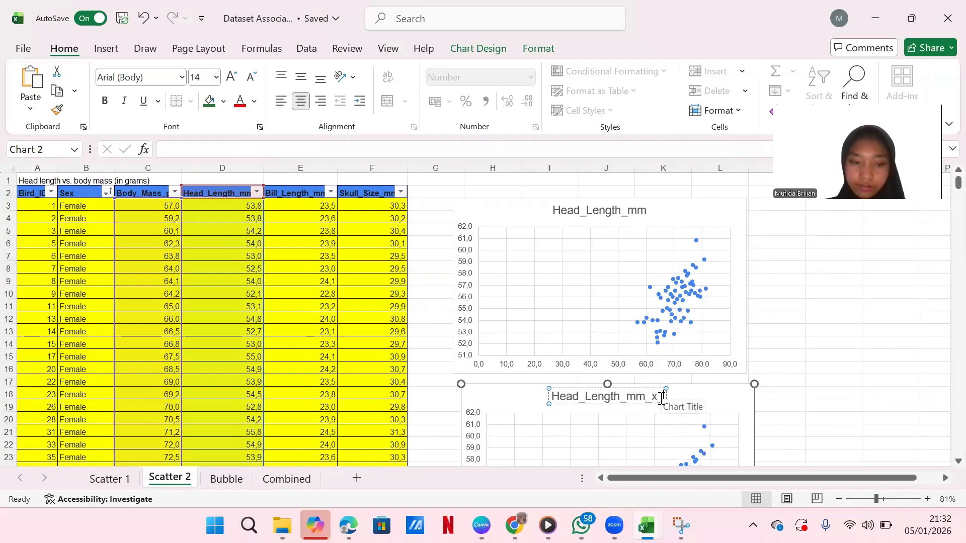
pyautogui.hotkey('ctrl', 'v')
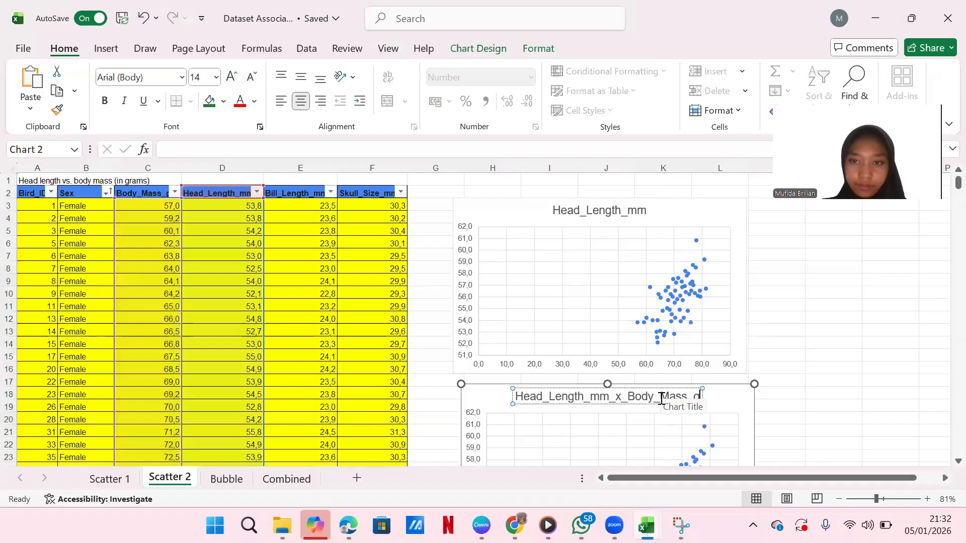
pyautogui.click(810, 385)
# Step: Add a new data series named "female" to the lower scatter chart's data source
pyautogui.scroll(-4, 810, 380)
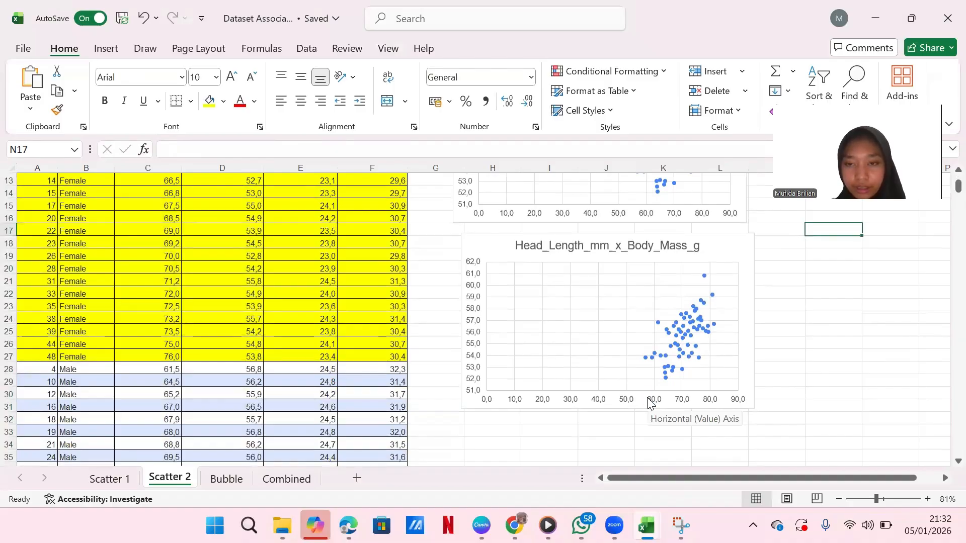
pyautogui.click(635, 344)
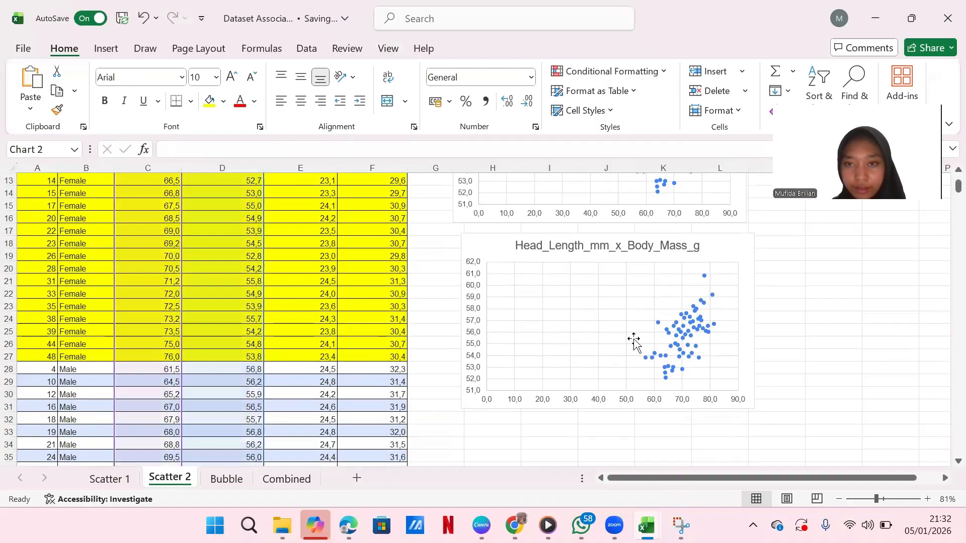
pyautogui.rightClick(635, 344)
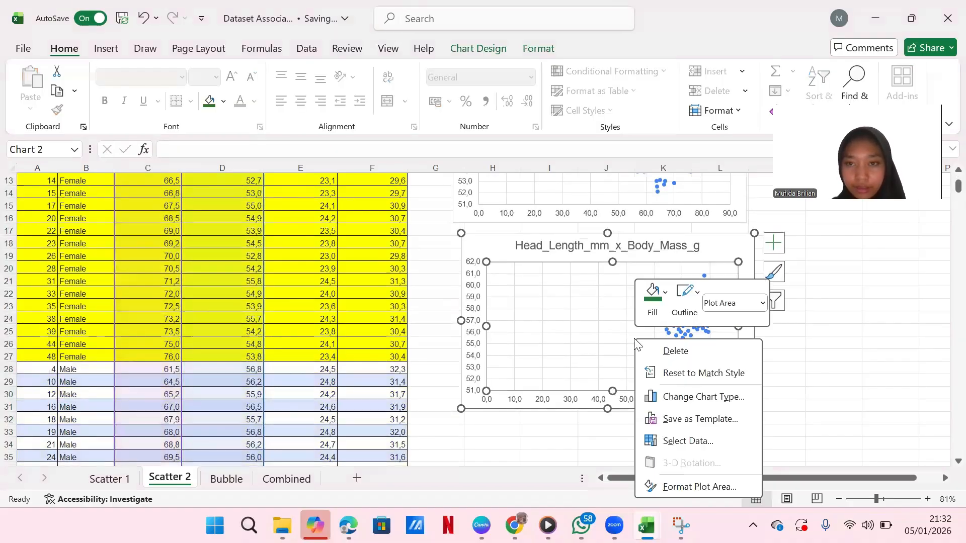
pyautogui.click(671, 442)
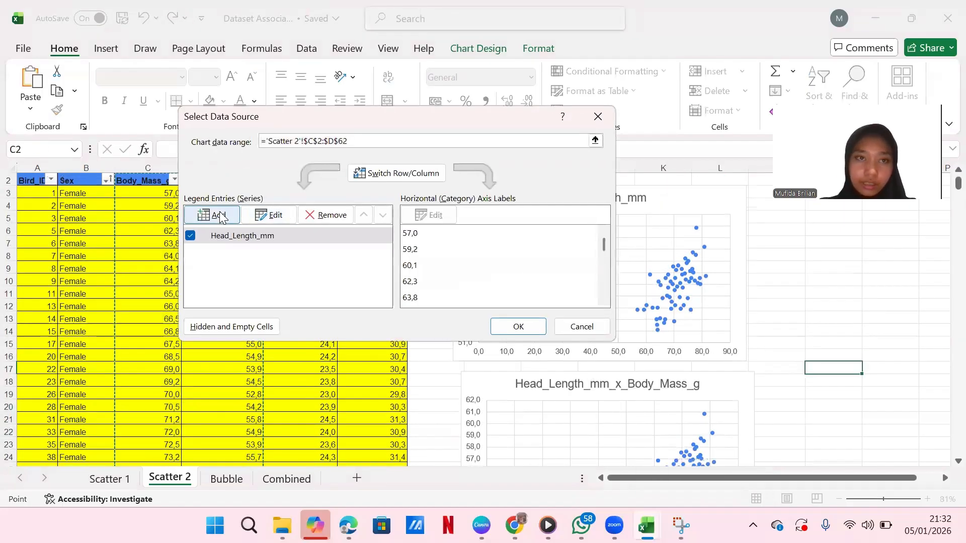
pyautogui.click(220, 211)
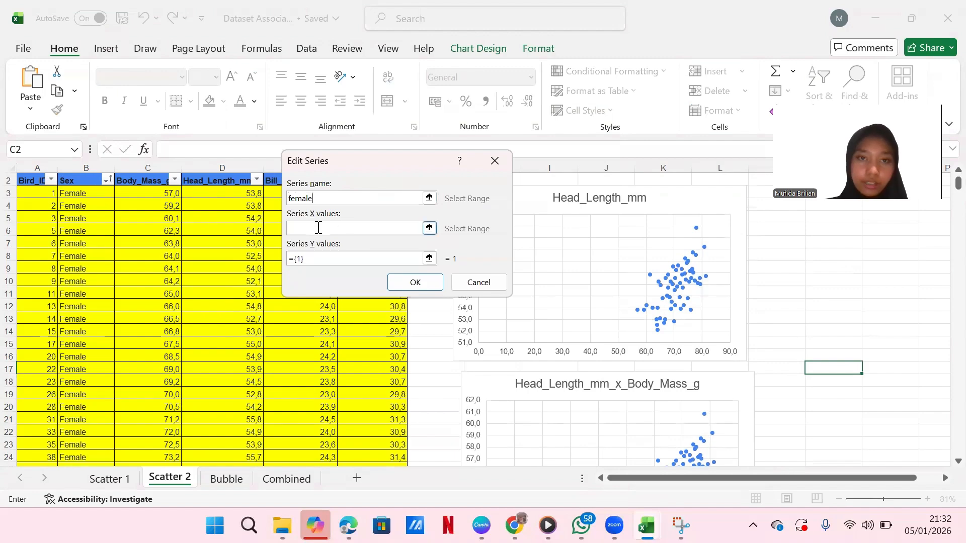
# Step: Set the female series' X values to the Body_Mass_g cells of the female birds, starting from C3 downward
pyautogui.click(141, 192)
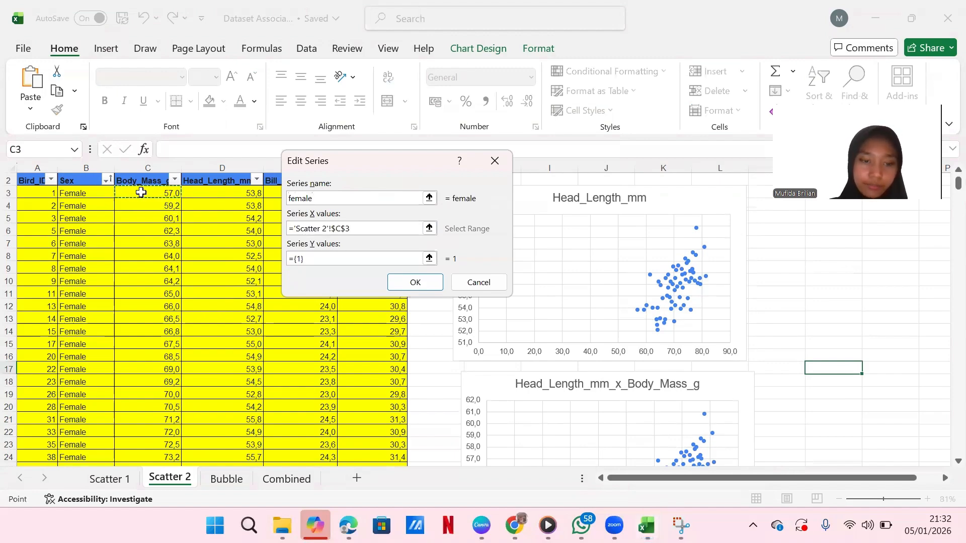
pyautogui.hotkey('shift', 'Down')
pyautogui.hotkey('shift', 'Down')
pyautogui.hotkey('shift', 'Down')
pyautogui.hotkey('shift', 'Down')
pyautogui.hotkey('shift', 'Down')
pyautogui.hotkey('shift', 'Down')
pyautogui.hotkey('shift', 'Down')
pyautogui.hotkey('shift', 'Down')
pyautogui.hotkey('shift', 'Down')
pyautogui.hotkey('shift', 'Down')
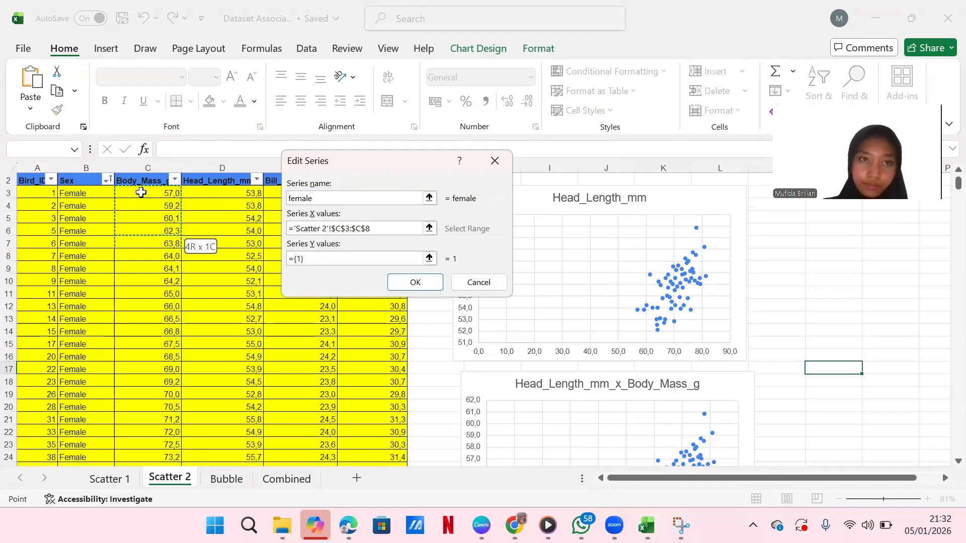
# Step: Set the female series' X values to the female birds' body masses in C3:C27 of the Scatter 2 sheet
pyautogui.hotkey('shift', 'Down')
pyautogui.hotkey('shift', 'Down')
pyautogui.hotkey('shift', 'Down')
pyautogui.hotkey('shift', 'Down')
pyautogui.hotkey('shift', 'Down')
pyautogui.hotkey('shift', 'Down')
pyautogui.hotkey('shift', 'Down')
pyautogui.hotkey('shift', 'Down')
pyautogui.hotkey('shift', 'Down')
pyautogui.hotkey('shift', 'Down')
pyautogui.hotkey('shift', 'Down')
pyautogui.hotkey('shift', 'Down')
pyautogui.hotkey('shift', 'Down')
pyautogui.hotkey('shift', 'Down')
pyautogui.hotkey('shift', 'Down')
pyautogui.hotkey('shift', 'Down')
pyautogui.hotkey('shift', 'Down')
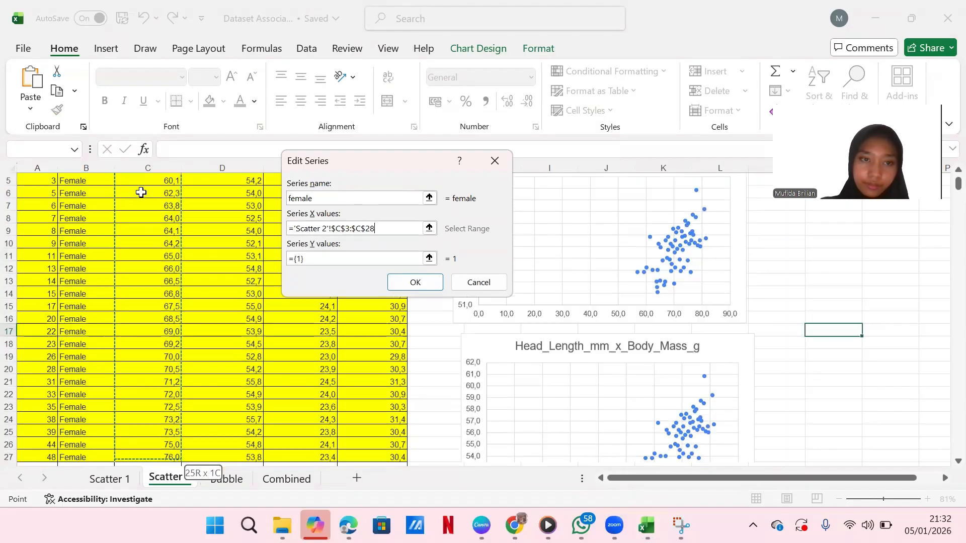
pyautogui.hotkey('shift', 'Up')
pyautogui.hotkey('shift', 'Up')
pyautogui.hotkey('shift', 'Up')
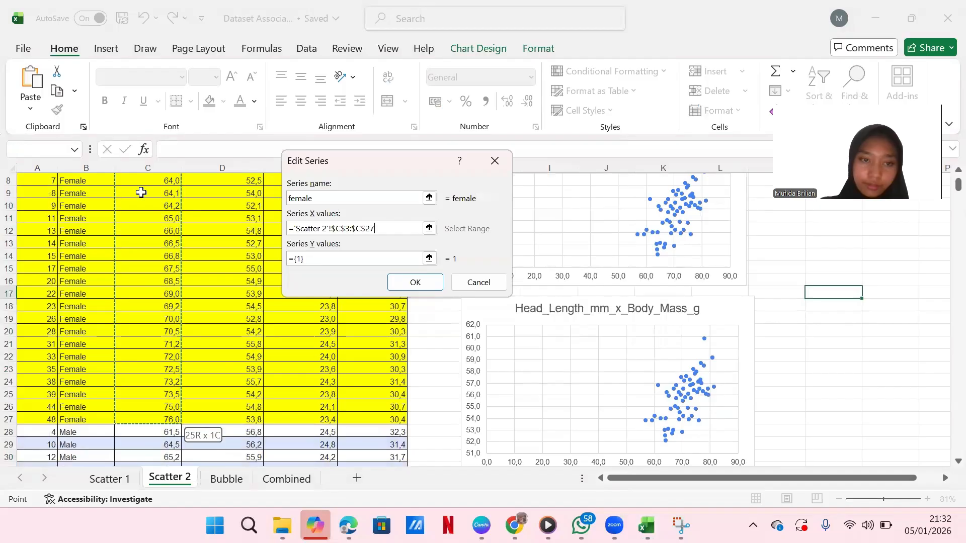
# Step: Set the female series' Y values to the female birds' head lengths in column D, starting at D3, and accept the series
pyautogui.click(315, 258)
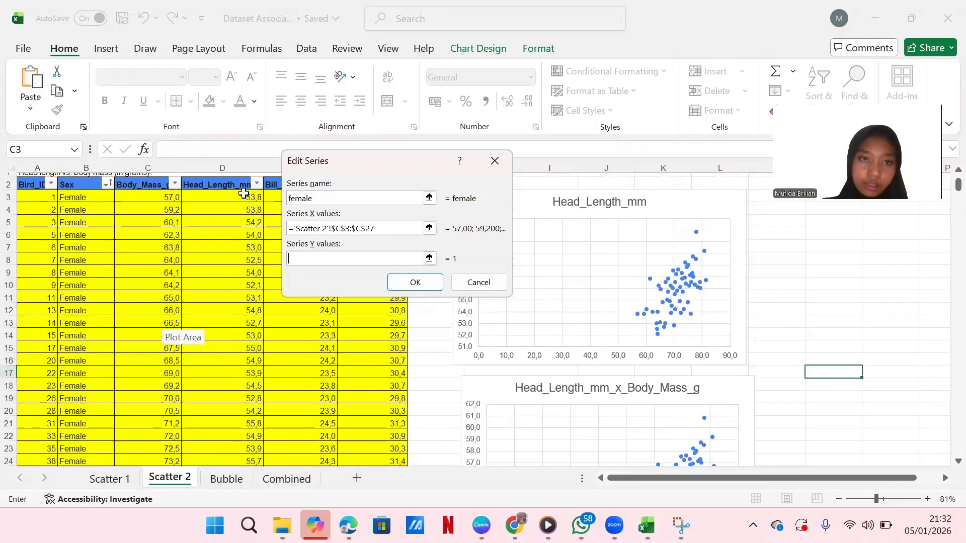
pyautogui.moveTo(224, 192); pyautogui.dragTo(223, 193)
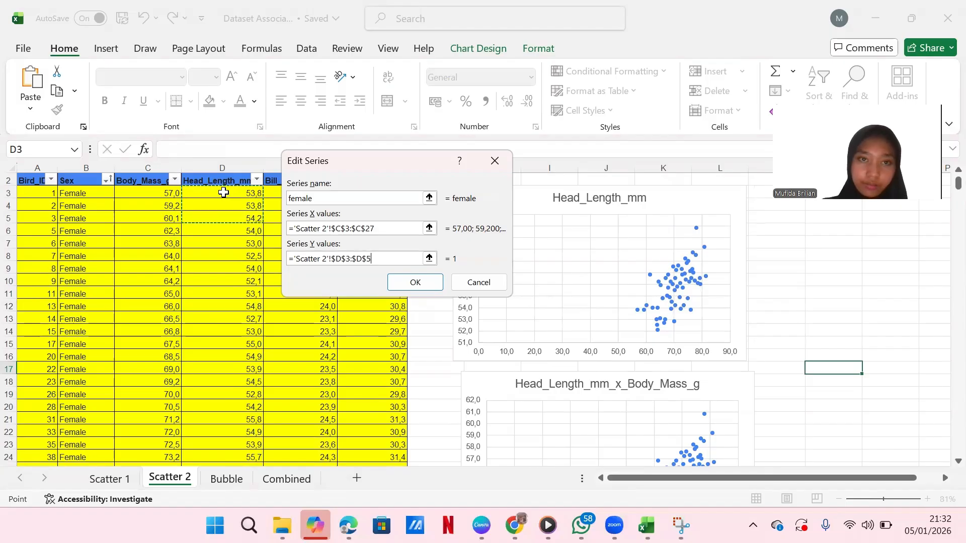
pyautogui.hotkey('shift', 'Down')
pyautogui.hotkey('shift', 'Down')
pyautogui.hotkey('shift', 'Down')
pyautogui.hotkey('shift', 'Down')
pyautogui.hotkey('shift', 'Down')
pyautogui.hotkey('shift', 'Down')
pyautogui.hotkey('shift', 'Down')
pyautogui.hotkey('shift', 'Down')
pyautogui.hotkey('shift', 'Down')
pyautogui.hotkey('shift', 'Down')
pyautogui.hotkey('shift', 'Down')
pyautogui.hotkey('shift', 'Down')
pyautogui.hotkey('shift', 'Down')
pyautogui.hotkey('shift', 'Down')
pyautogui.hotkey('shift', 'Down')
pyautogui.hotkey('shift', 'Down')
pyautogui.hotkey('shift', 'Down')
pyautogui.hotkey('shift', 'Down')
pyautogui.hotkey('shift', 'Down')
pyautogui.hotkey('shift', 'Down')
pyautogui.hotkey('shift', 'Down')
pyautogui.hotkey('shift', 'Down')
pyautogui.hotkey('shift', 'Down')
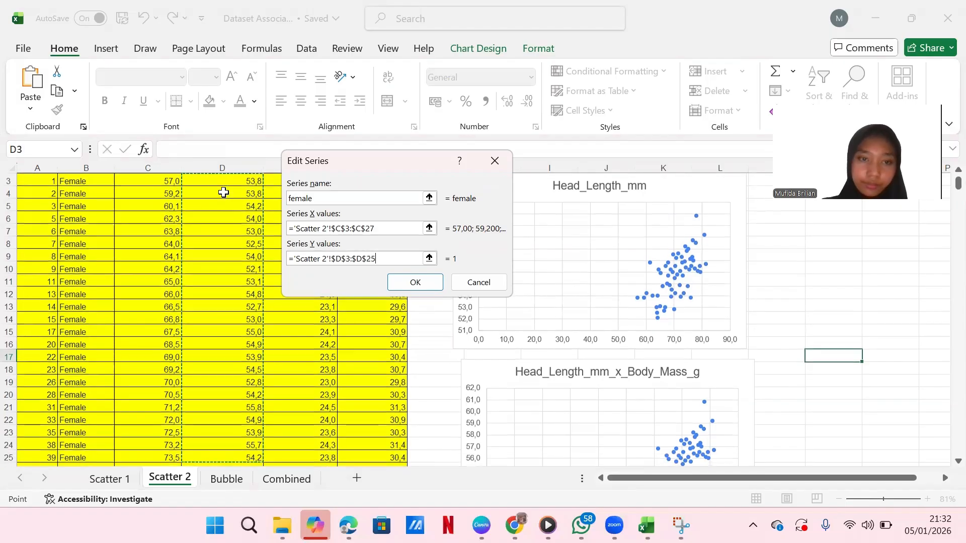
pyautogui.click(414, 283)
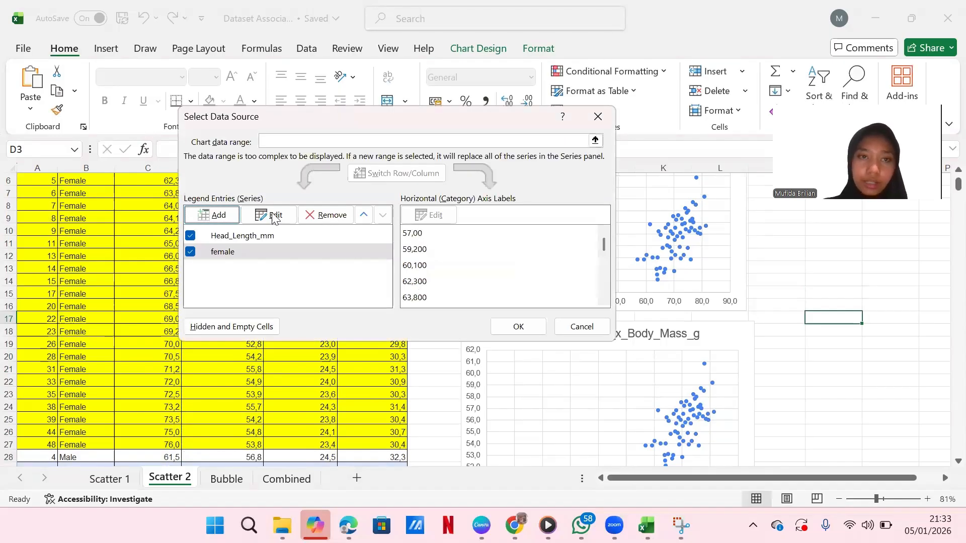
# Step: Add another series named male, with the male birds' body masses in C28:C62 as its X values
pyautogui.click(221, 216)
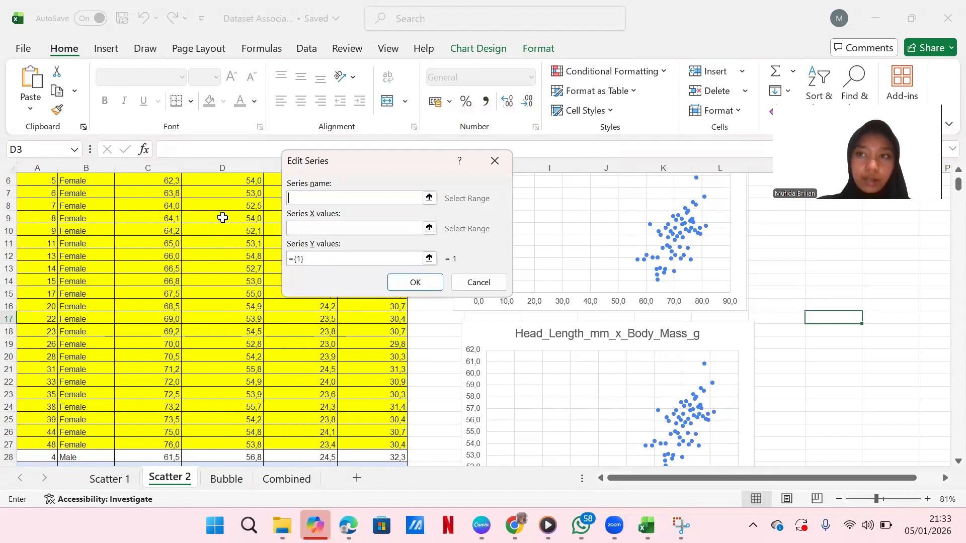
pyautogui.write('male')
pyautogui.click(317, 228)
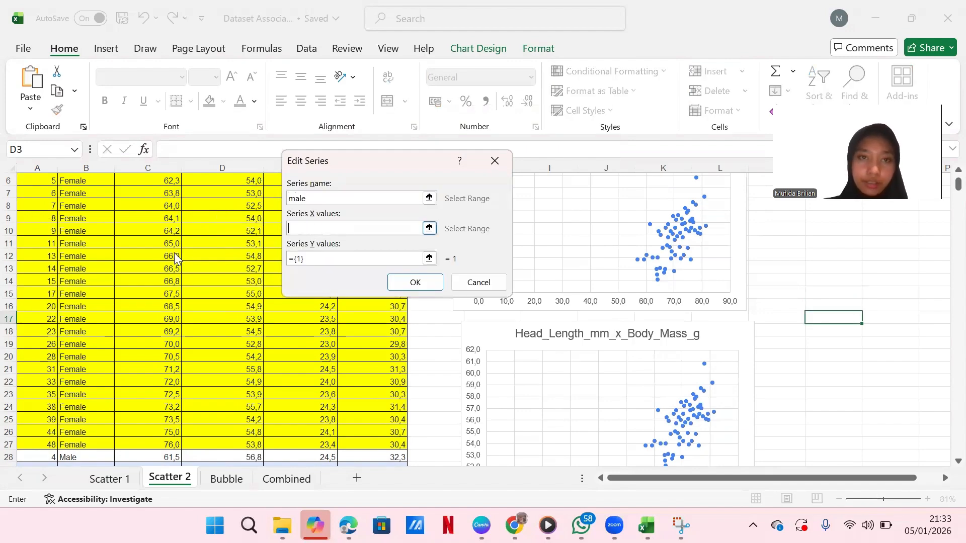
pyautogui.scroll(1, 174, 252)
pyautogui.scroll(2, 173, 252)
pyautogui.scroll(-6, 152, 251)
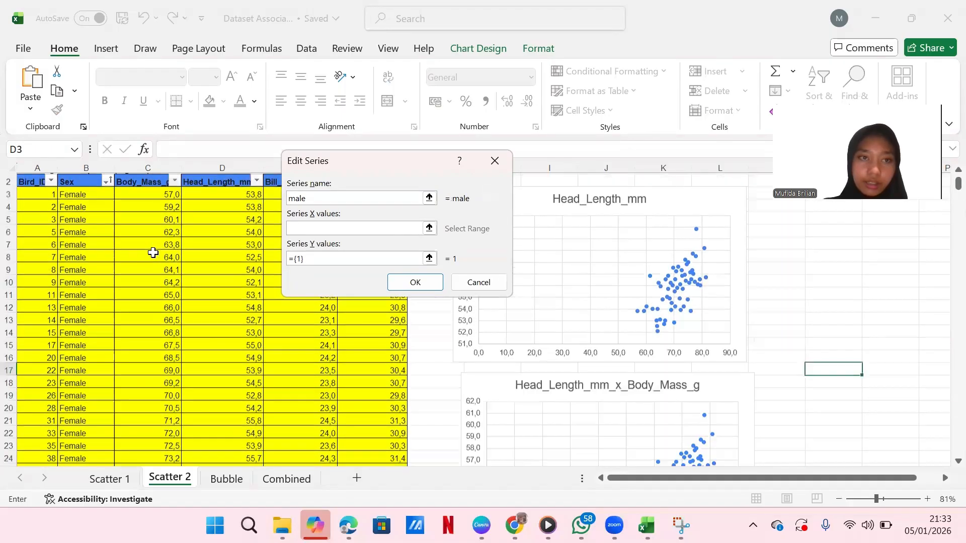
pyautogui.scroll(-1, 101, 282)
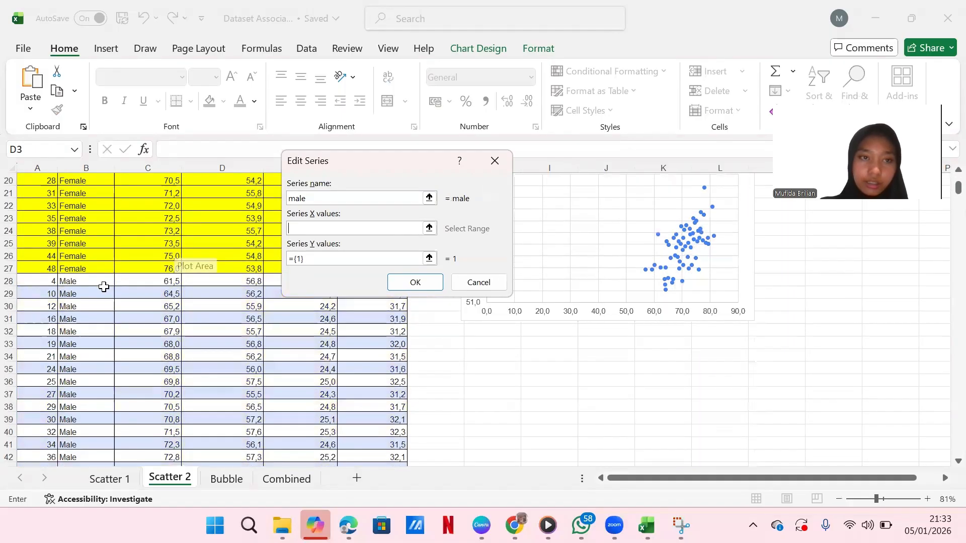
pyautogui.click(151, 285)
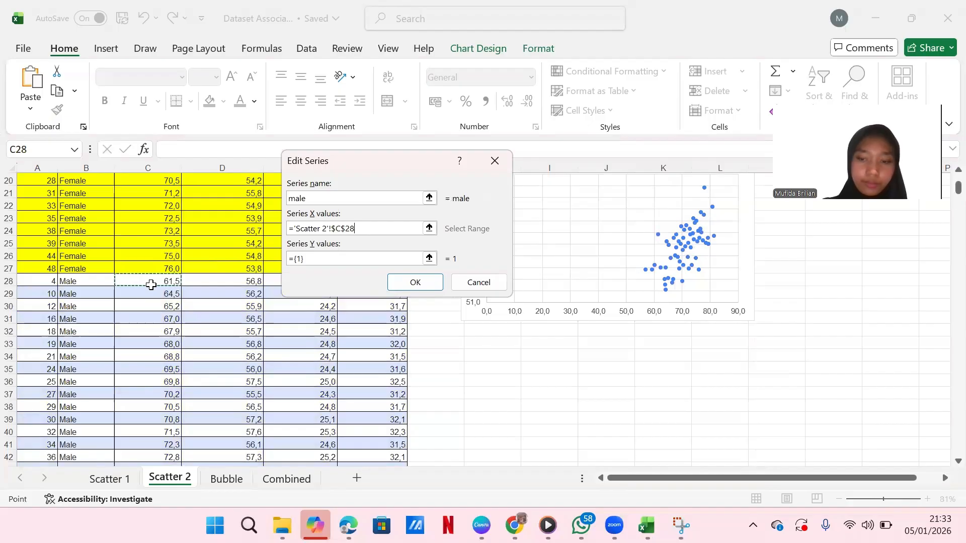
pyautogui.hotkey('ctrl', 'shift', 'Down')
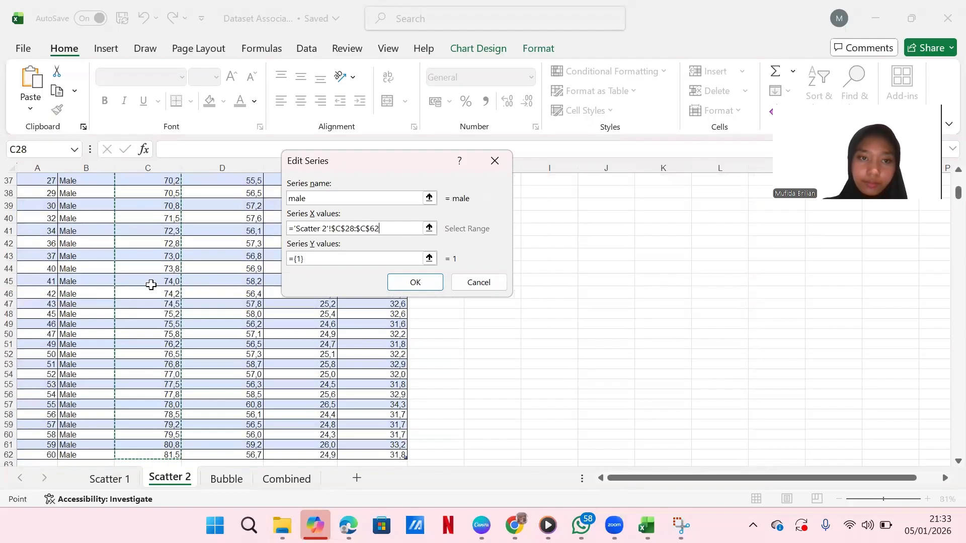
# Step: Set the male series' Y values to the head lengths in D28:D62 and apply the chart's data source changes
pyautogui.click(333, 258)
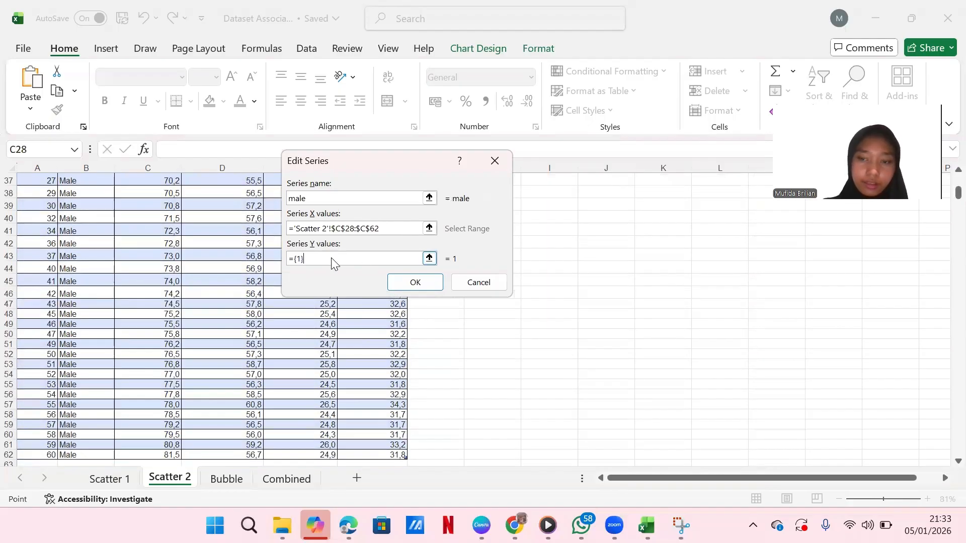
pyautogui.press('BackSpace')
pyautogui.press('BackSpace')
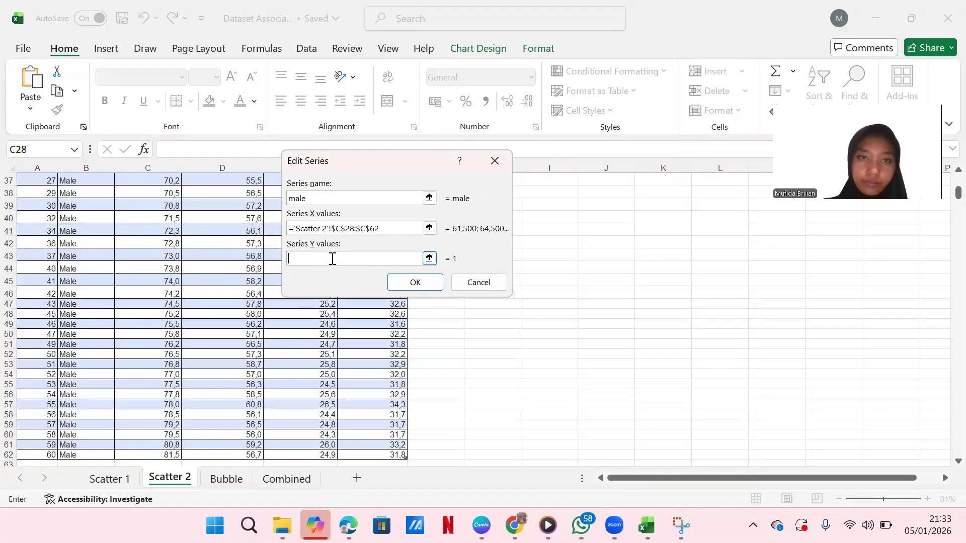
pyautogui.scroll(5, 239, 284)
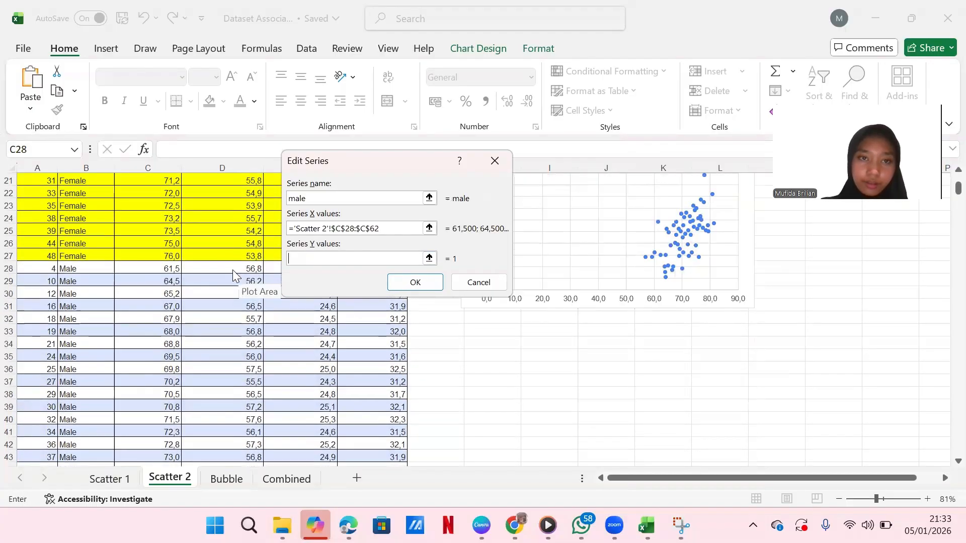
pyautogui.click(233, 270)
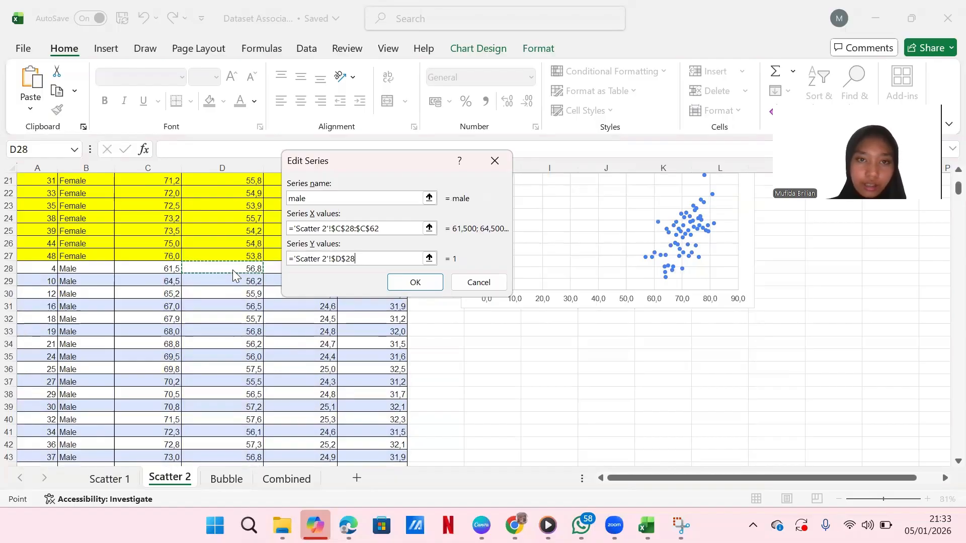
pyautogui.hotkey('ctrl', 'shift', 'Down')
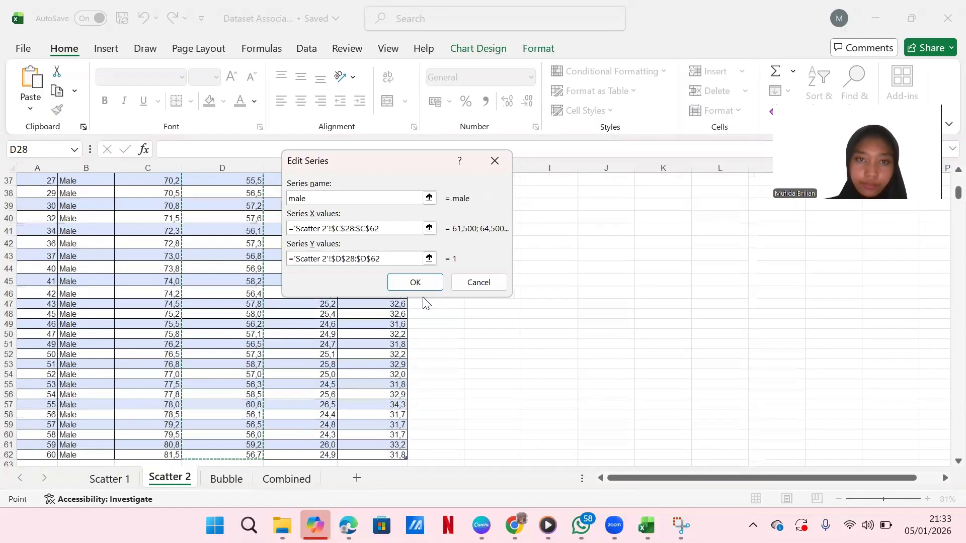
pyautogui.click(415, 283)
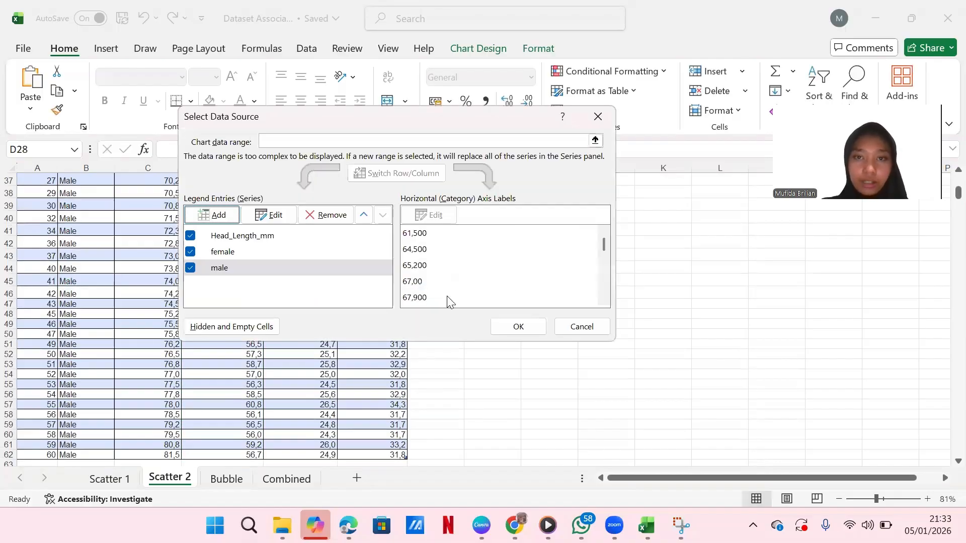
pyautogui.click(518, 327)
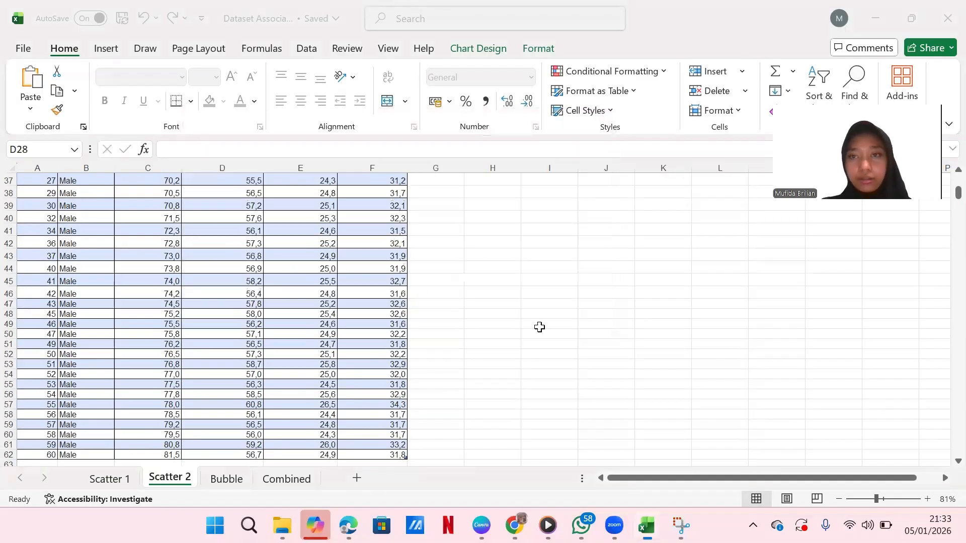
# Step: Set the minimum bound of the horizontal axis to 55 in the Head_Length_mm_x_Body_Mass_g chart
pyautogui.scroll(2, 645, 316)
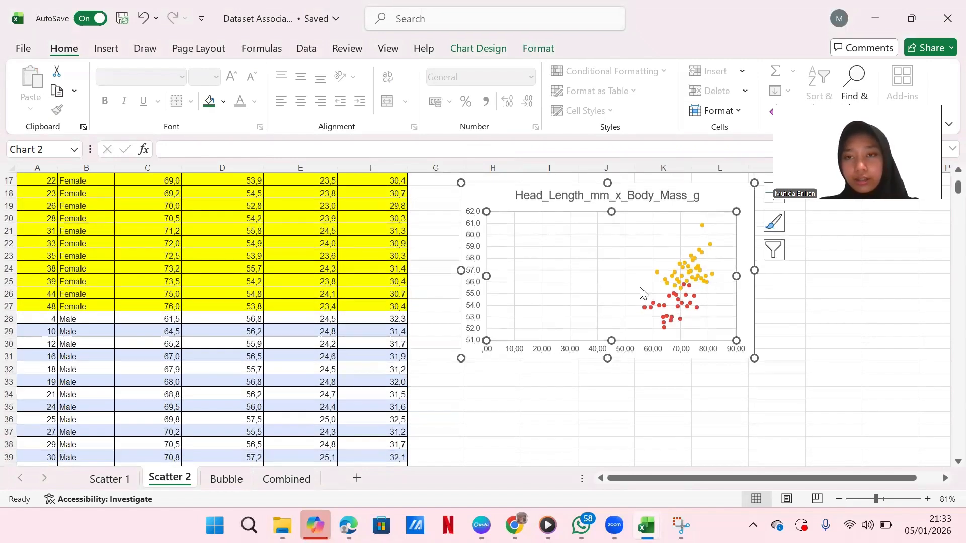
pyautogui.click(625, 354)
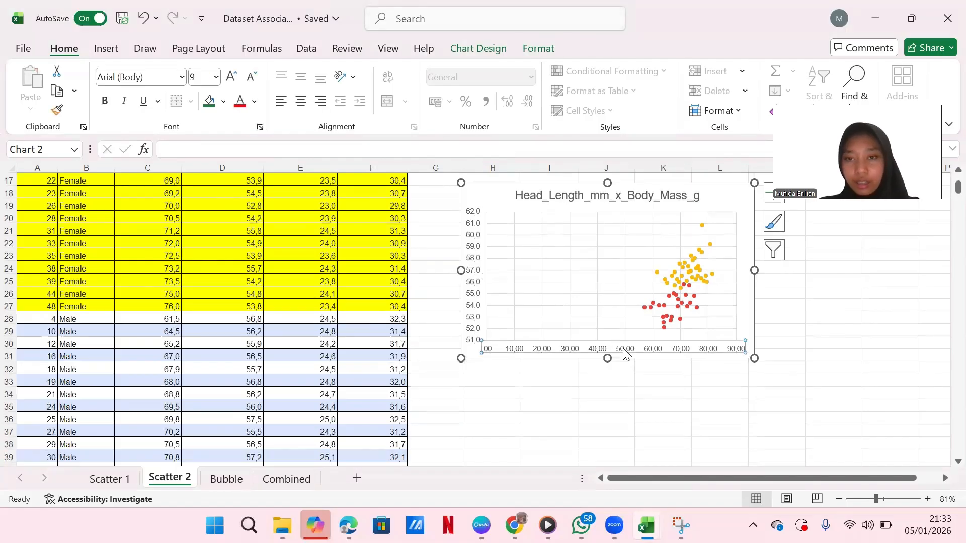
pyautogui.rightClick(625, 353)
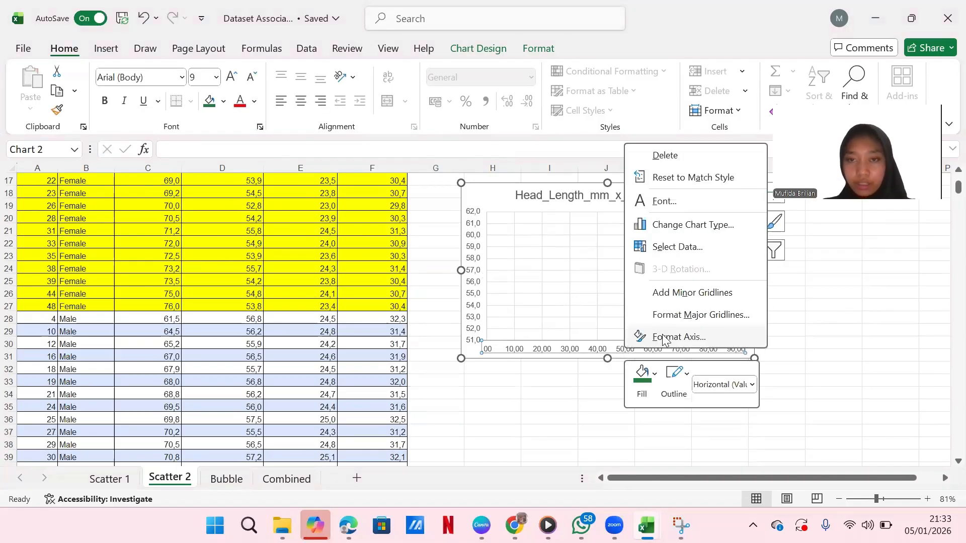
pyautogui.click(663, 337)
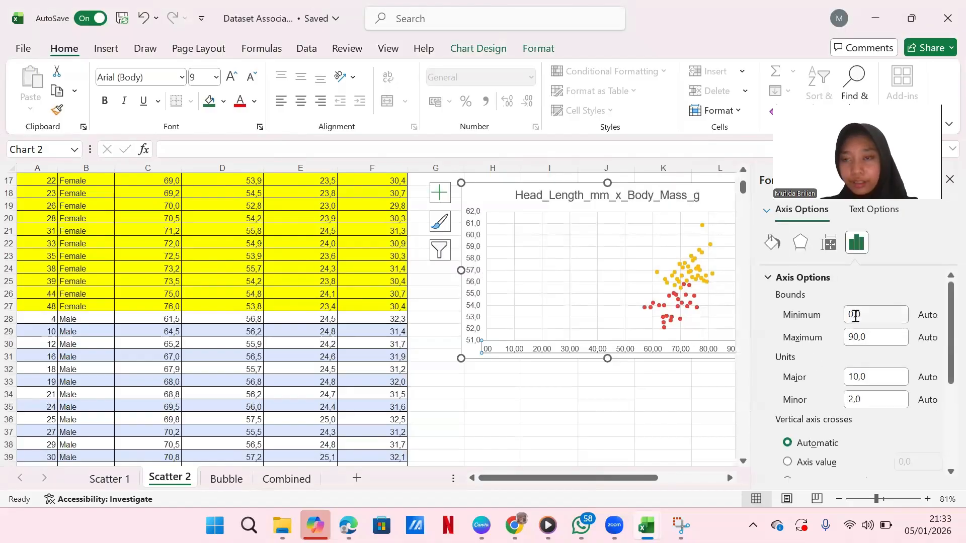
pyautogui.click(856, 322)
pyautogui.press('BackSpace')
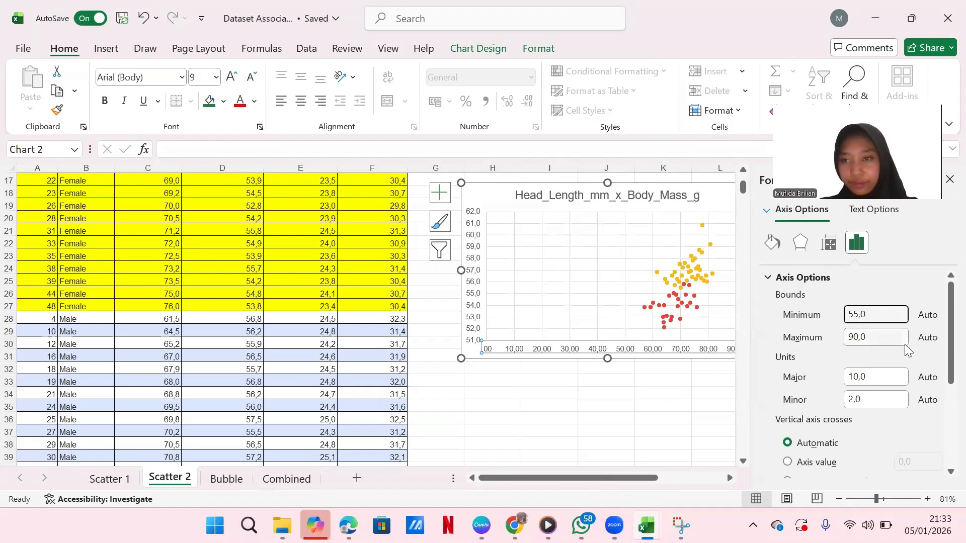
pyautogui.write('55')
# Step: Examine the horizontal axis's bounds, units and number format settings in the Head_Length_mm_x_Body_Mass_g chart
pyautogui.scroll(-3, 906, 353)
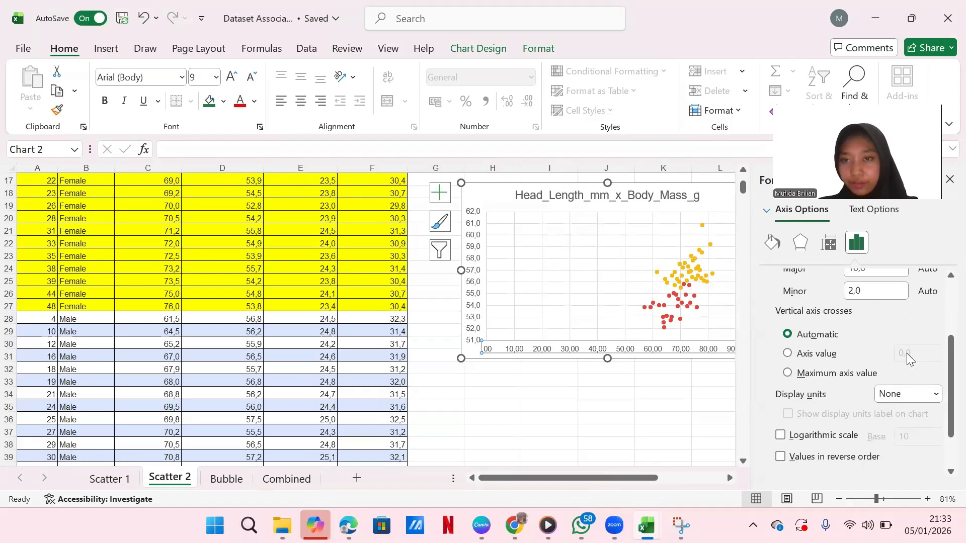
pyautogui.scroll(-2, 906, 353)
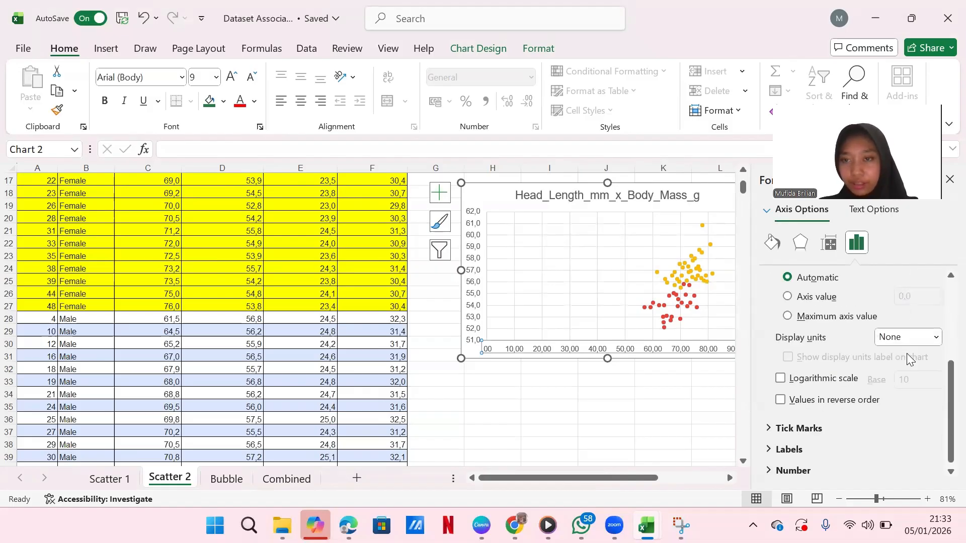
pyautogui.click(800, 470)
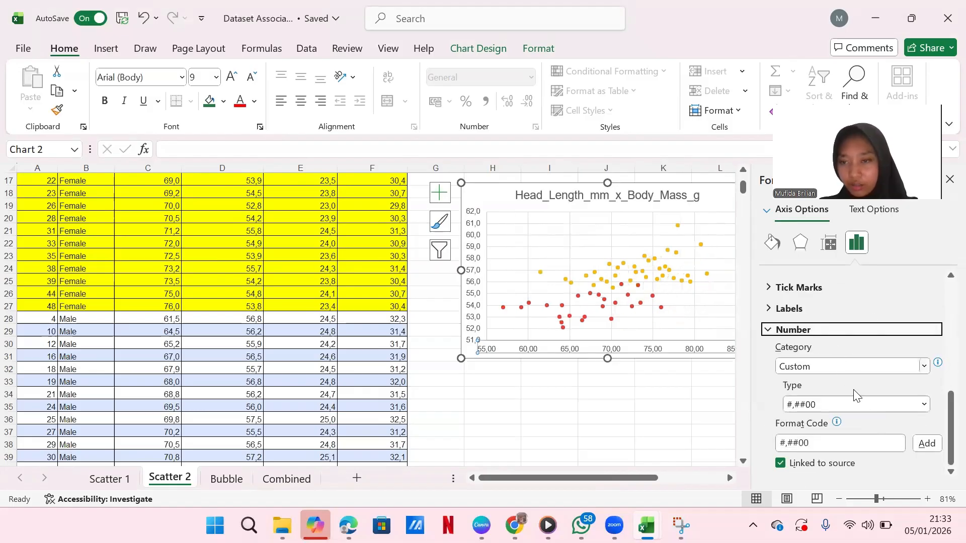
pyautogui.click(793, 330)
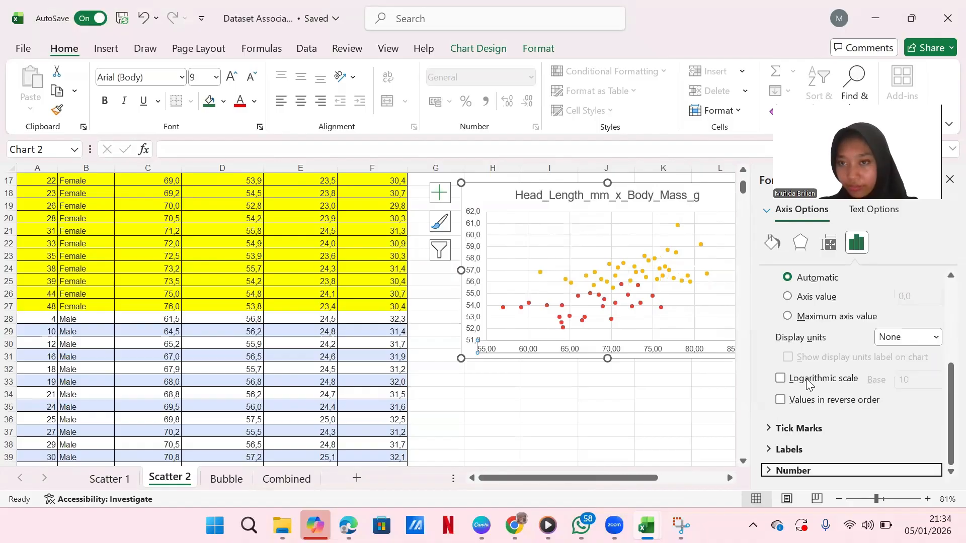
pyautogui.scroll(5, 873, 319)
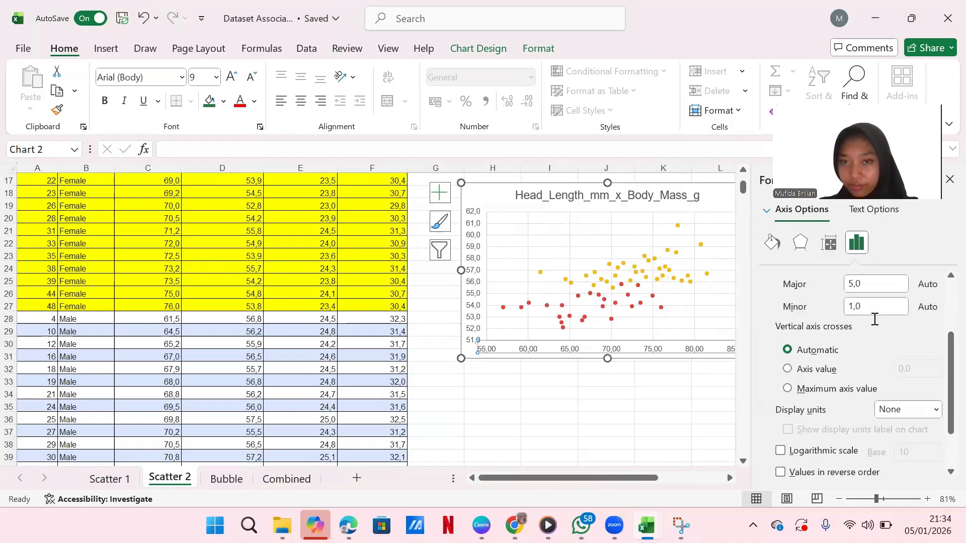
pyautogui.scroll(-5, 876, 322)
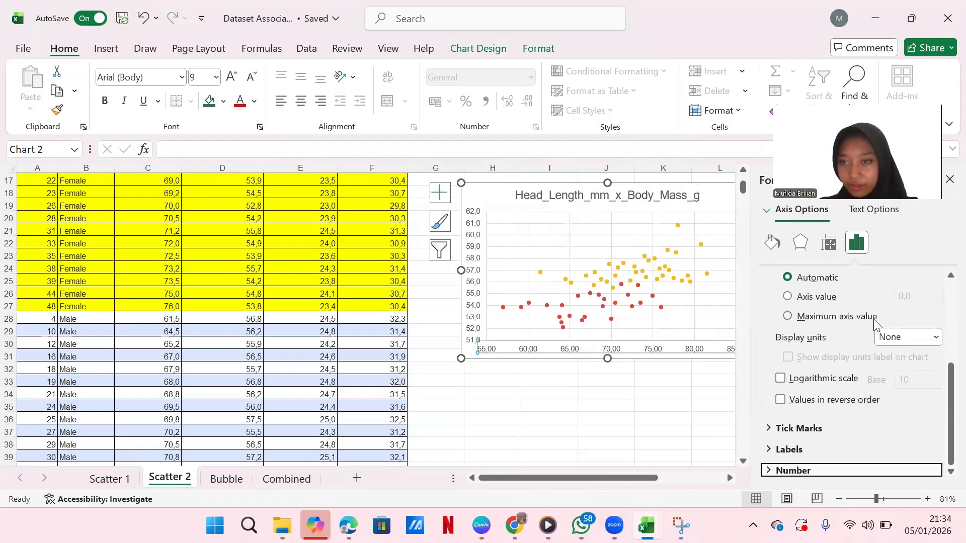
pyautogui.click(839, 472)
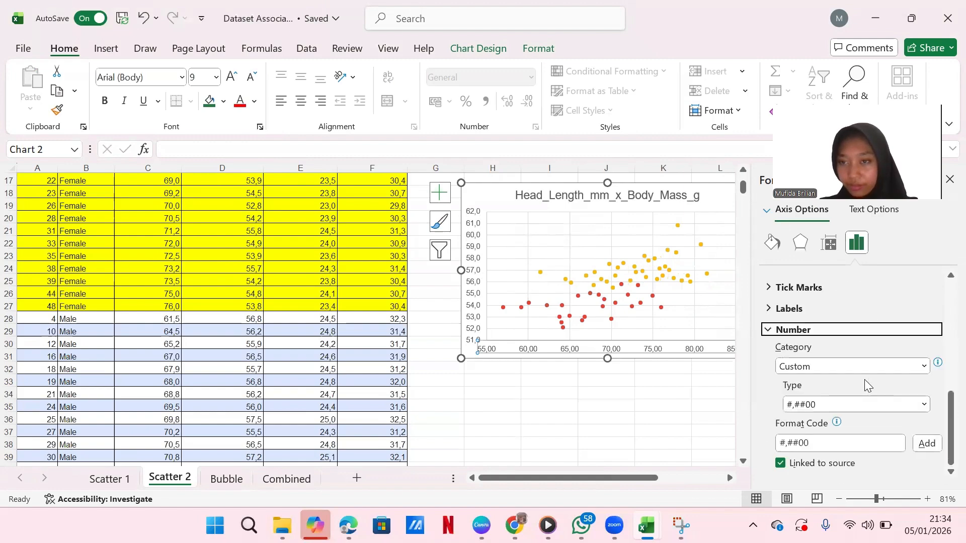
pyautogui.click(702, 410)
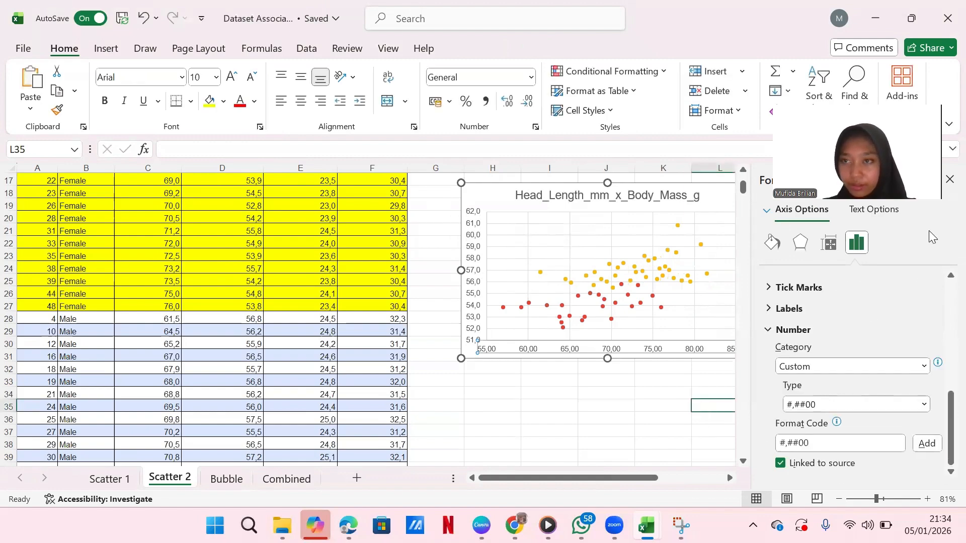
pyautogui.click(646, 405)
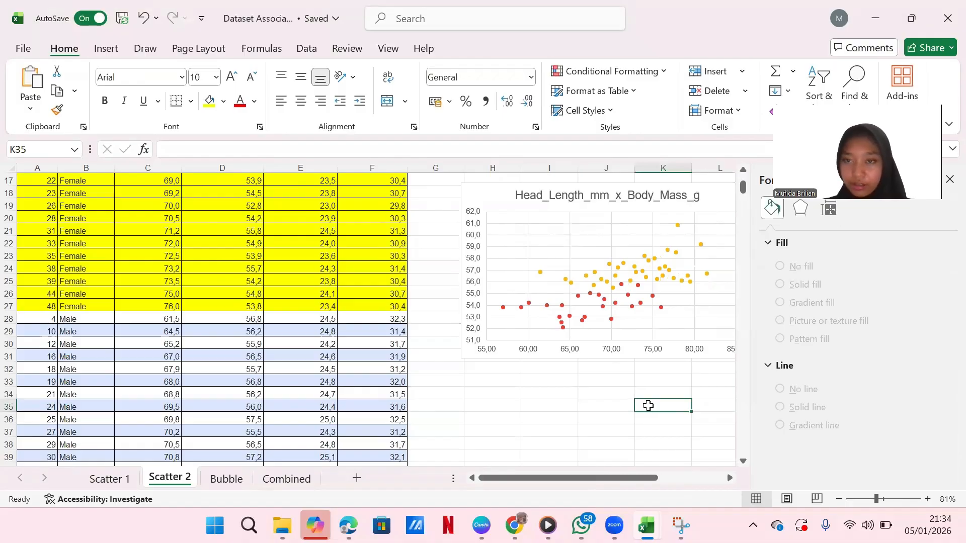
pyautogui.click(653, 352)
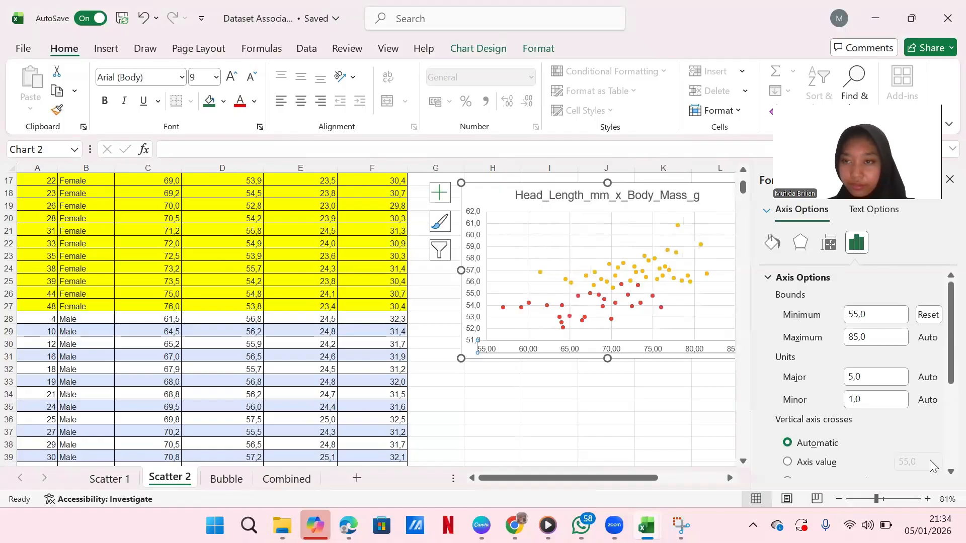
pyautogui.scroll(-3, 854, 432)
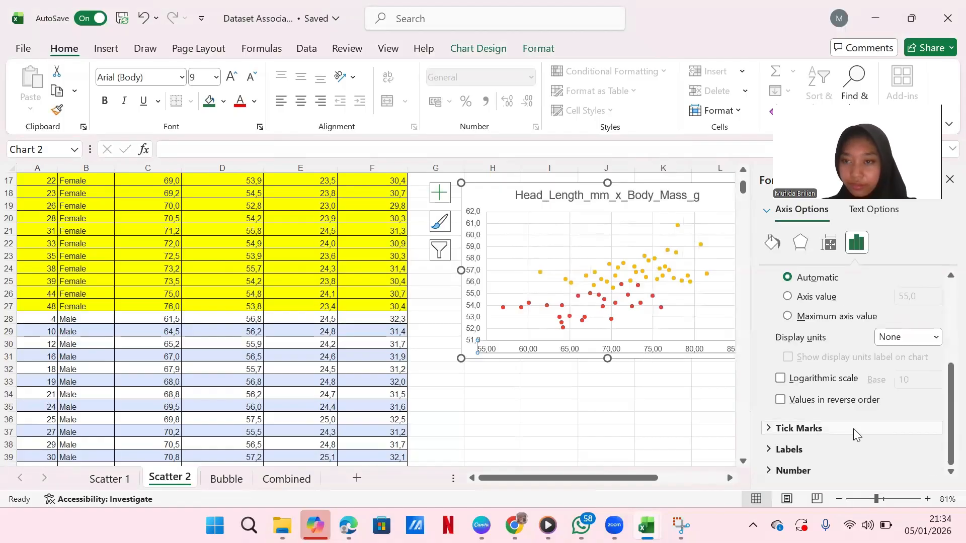
pyautogui.click(814, 473)
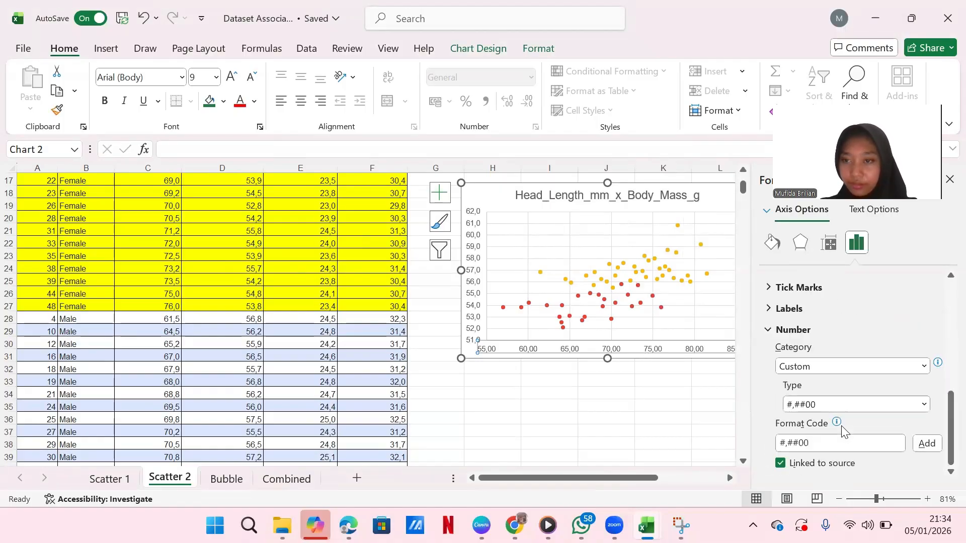
pyautogui.scroll(5, 853, 322)
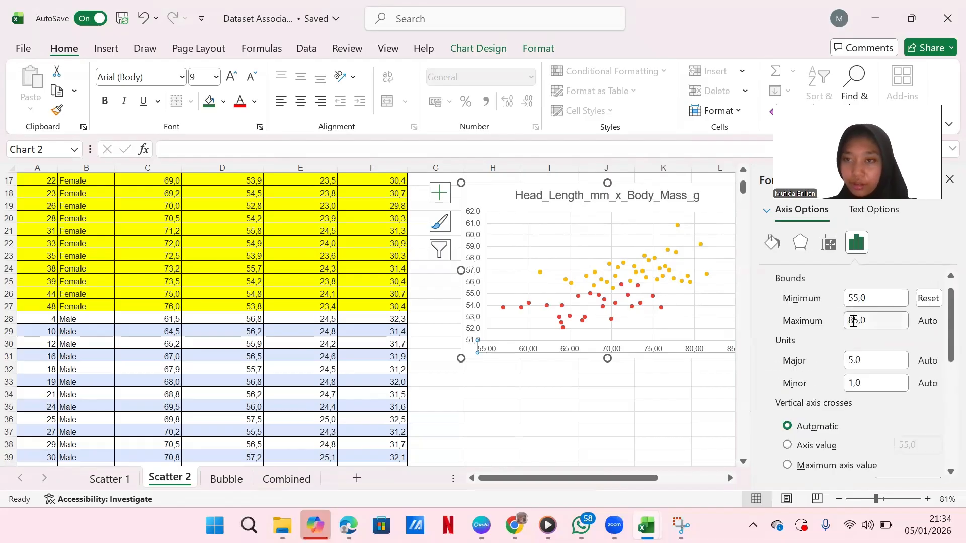
pyautogui.scroll(1, 854, 321)
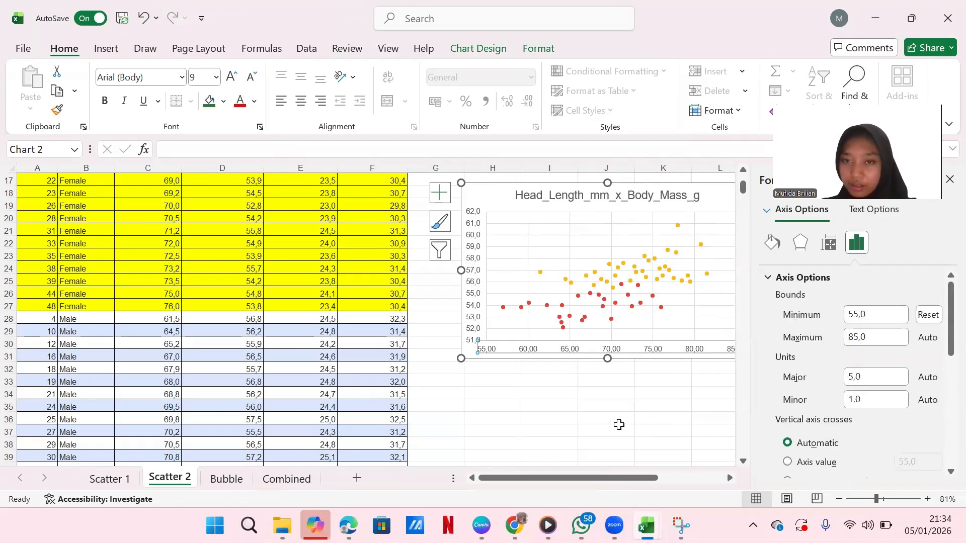
pyautogui.click(618, 429)
# Step: Set the vertical axis's number format to 0 decimal places in the Head_Length_mm_x_Body_Mass_g chart
pyautogui.click(471, 248)
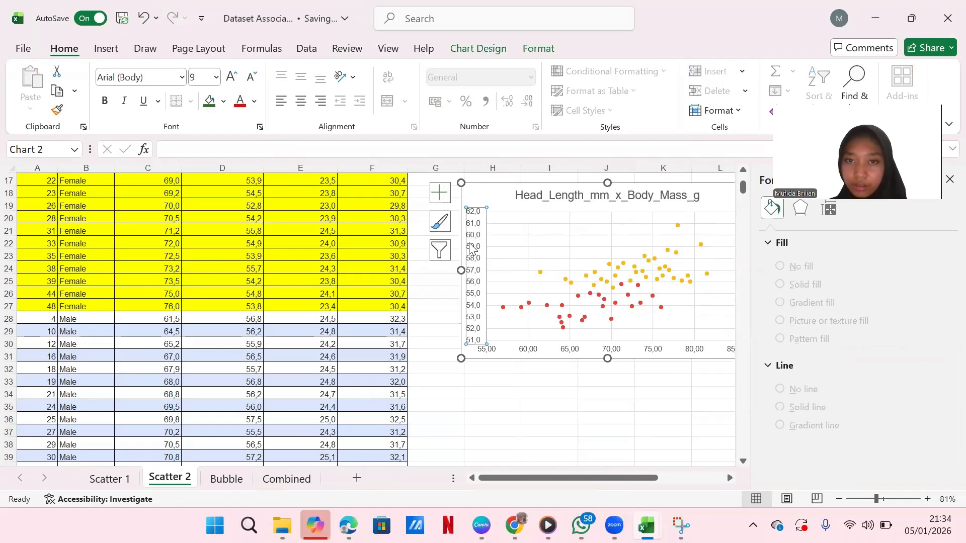
pyautogui.rightClick(471, 248)
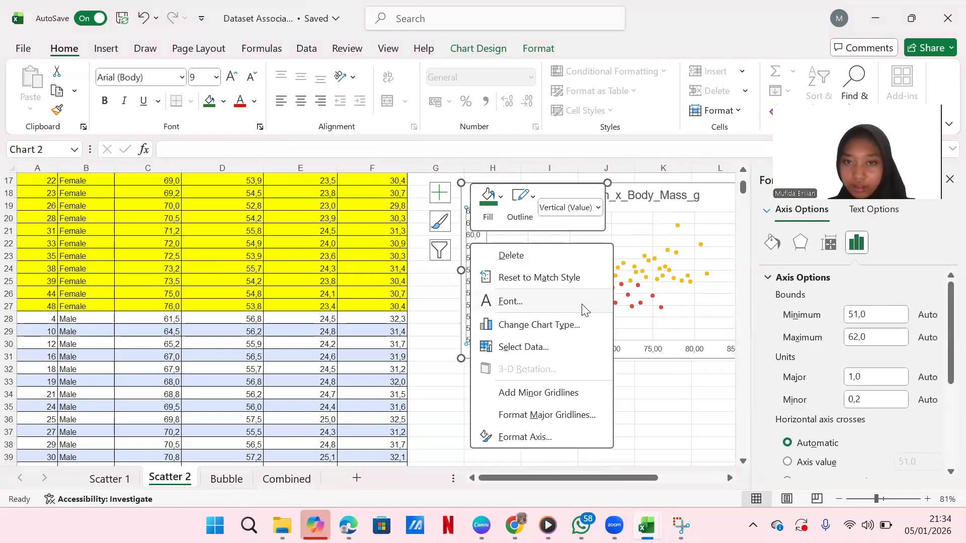
pyautogui.click(514, 438)
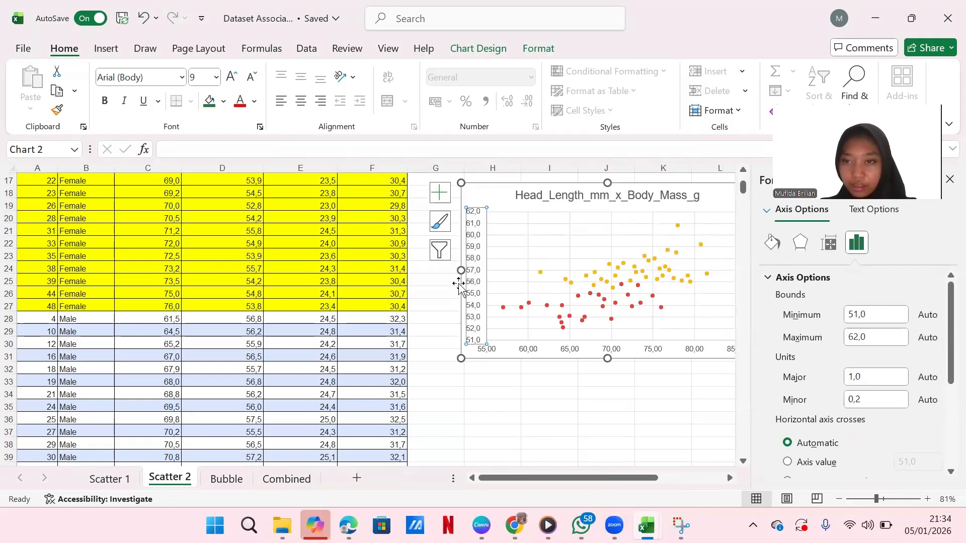
pyautogui.scroll(-3, 826, 416)
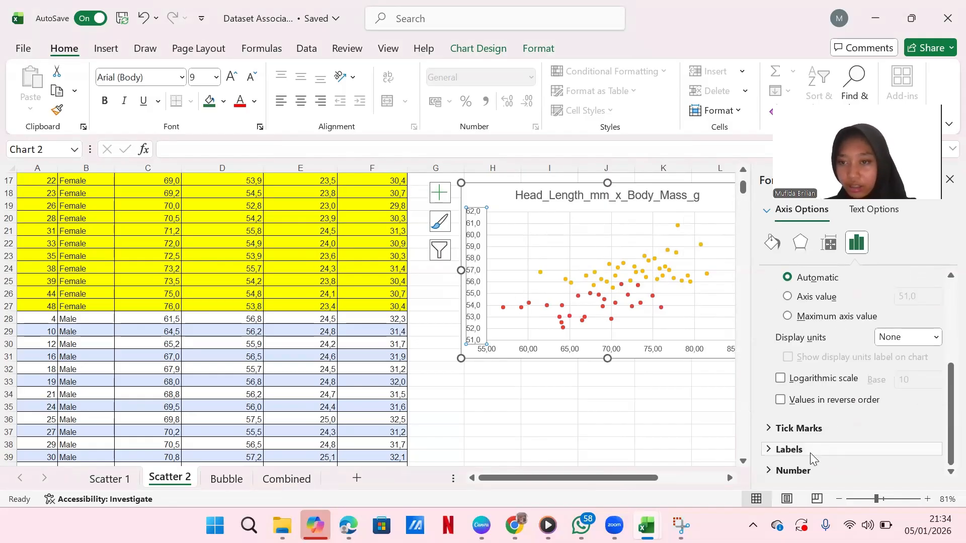
pyautogui.click(814, 468)
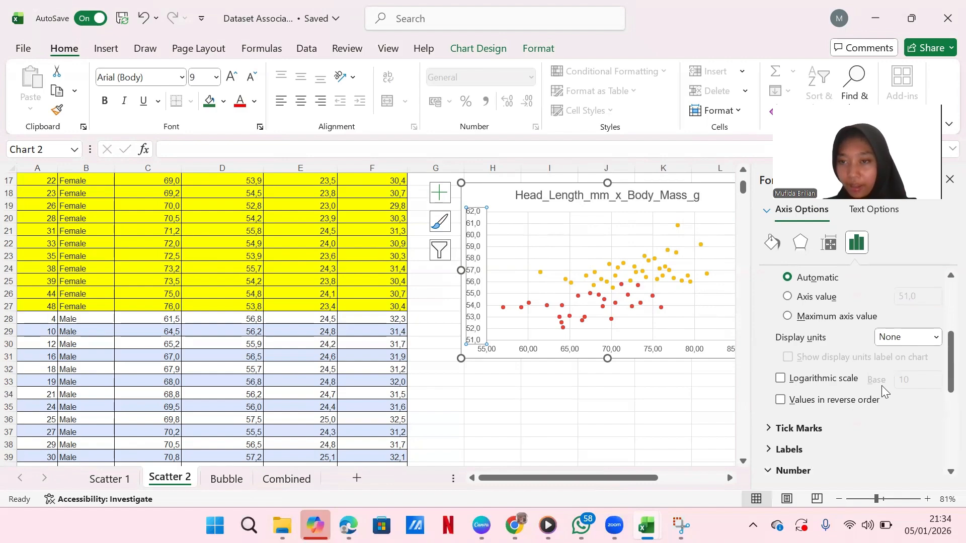
pyautogui.scroll(-1, 881, 385)
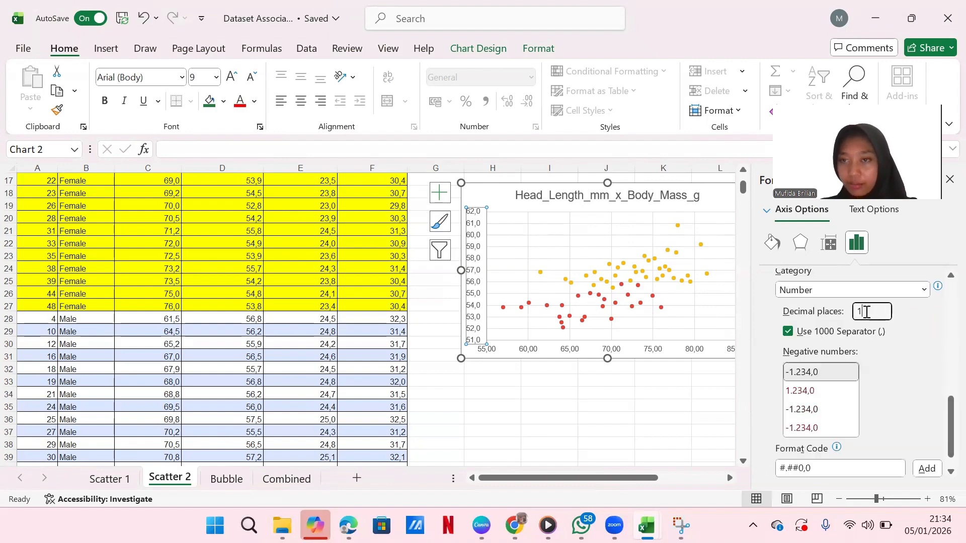
pyautogui.press('Return')
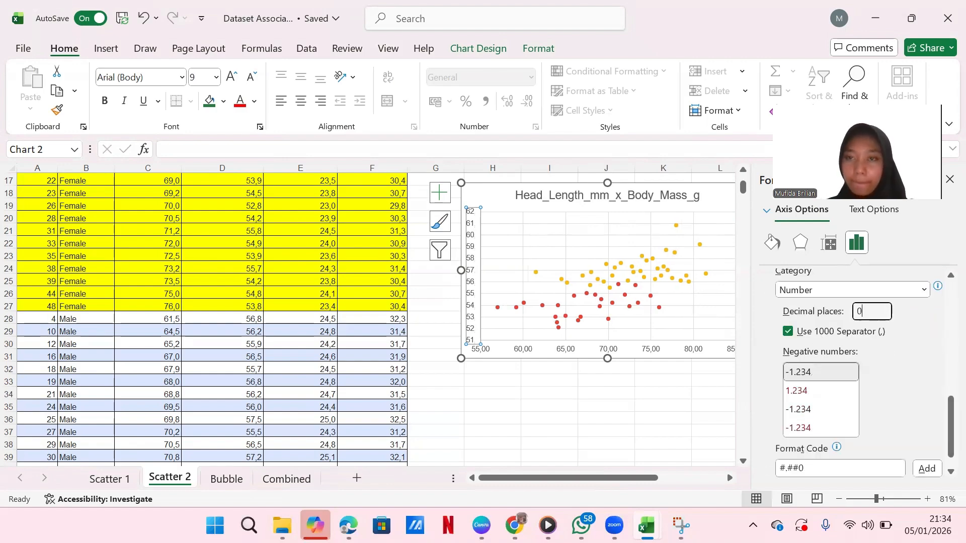
# Step: Review the horizontal axis's custom number format and scale settings, and close the axis formatting options
pyautogui.click(690, 355)
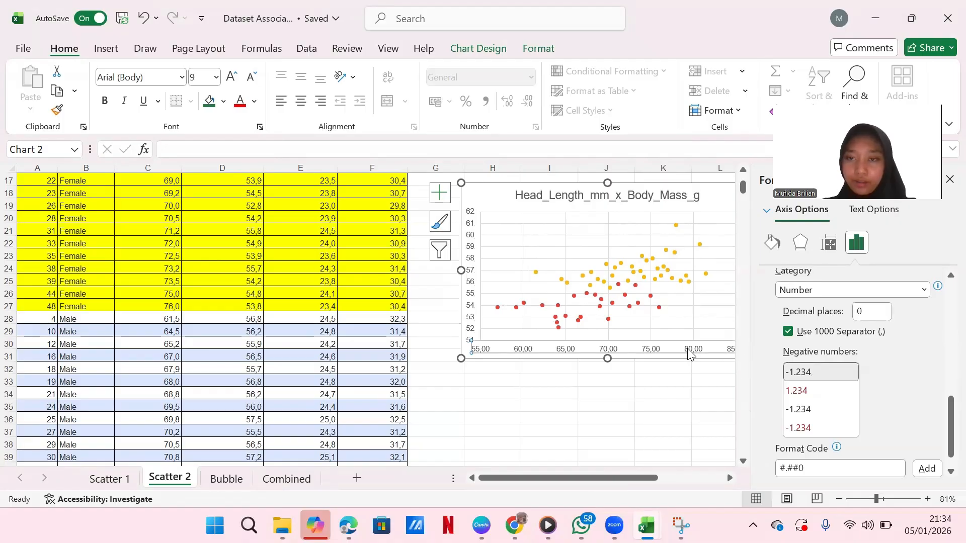
pyautogui.rightClick(690, 355)
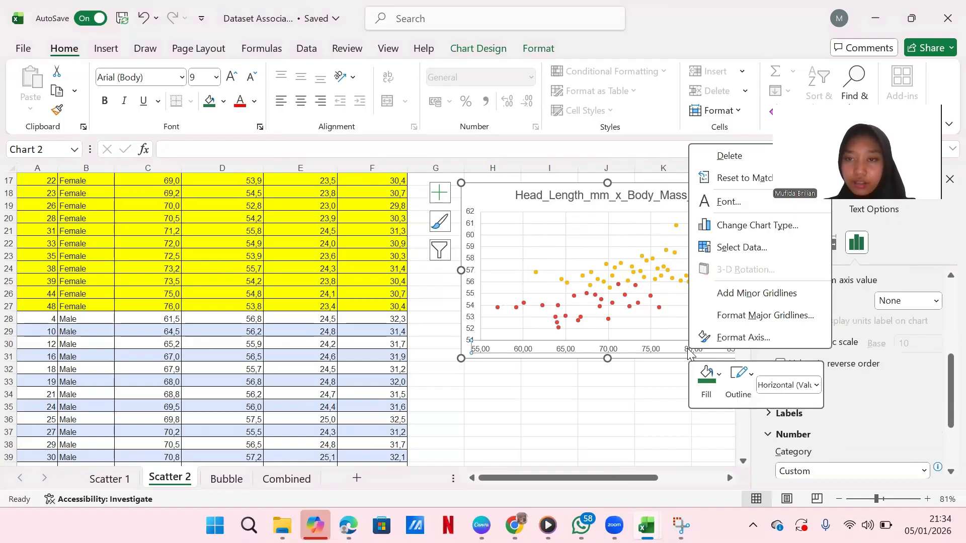
pyautogui.click(715, 339)
pyautogui.scroll(-5, 853, 402)
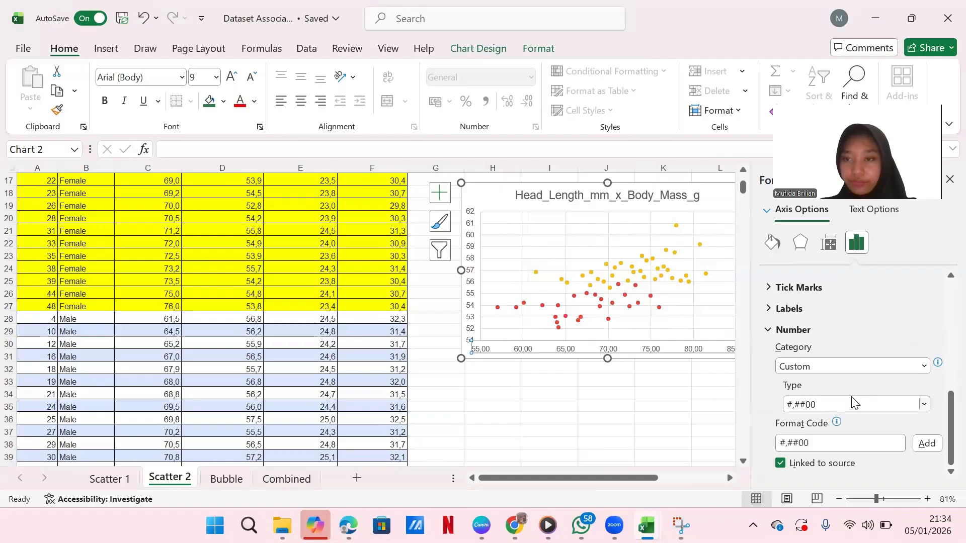
pyautogui.click(770, 332)
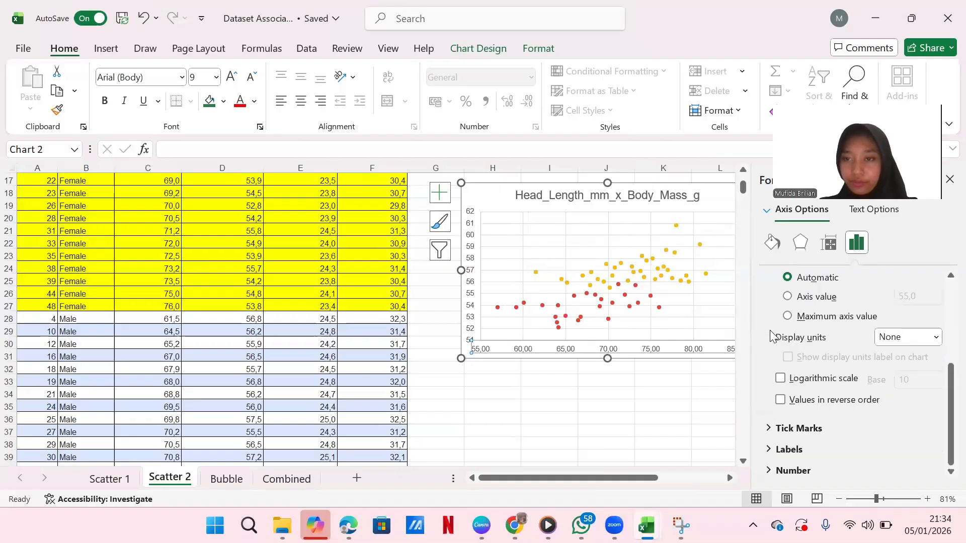
pyautogui.click(794, 469)
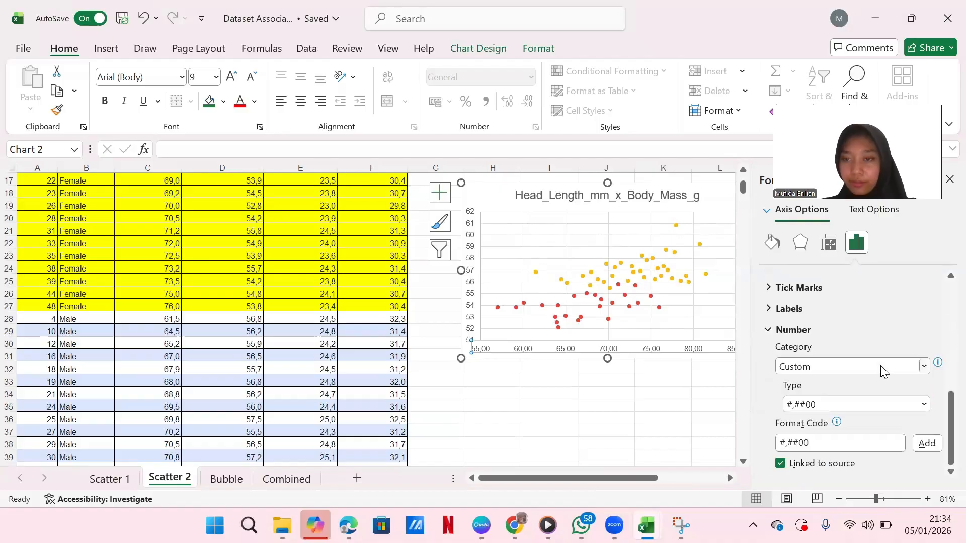
pyautogui.scroll(10, 881, 365)
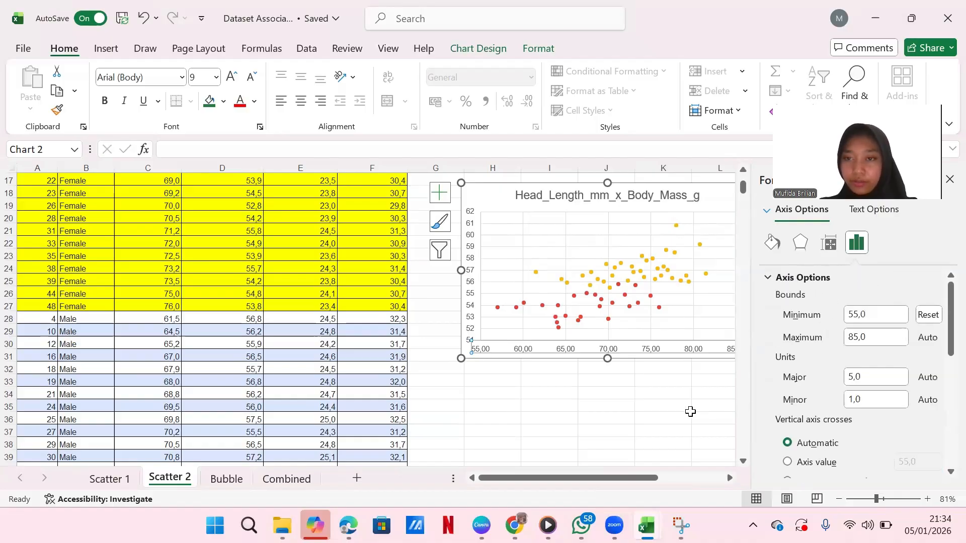
pyautogui.click(691, 409)
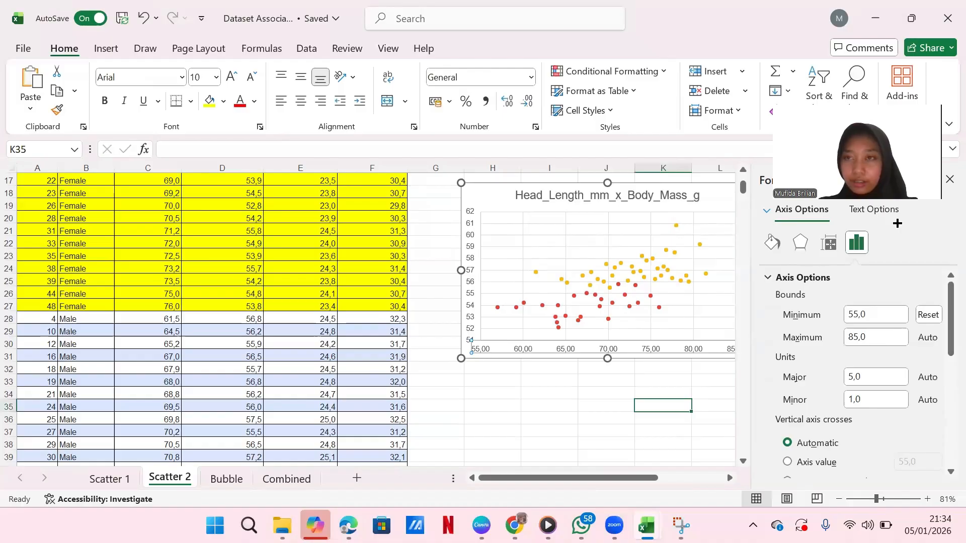
pyautogui.click(946, 183)
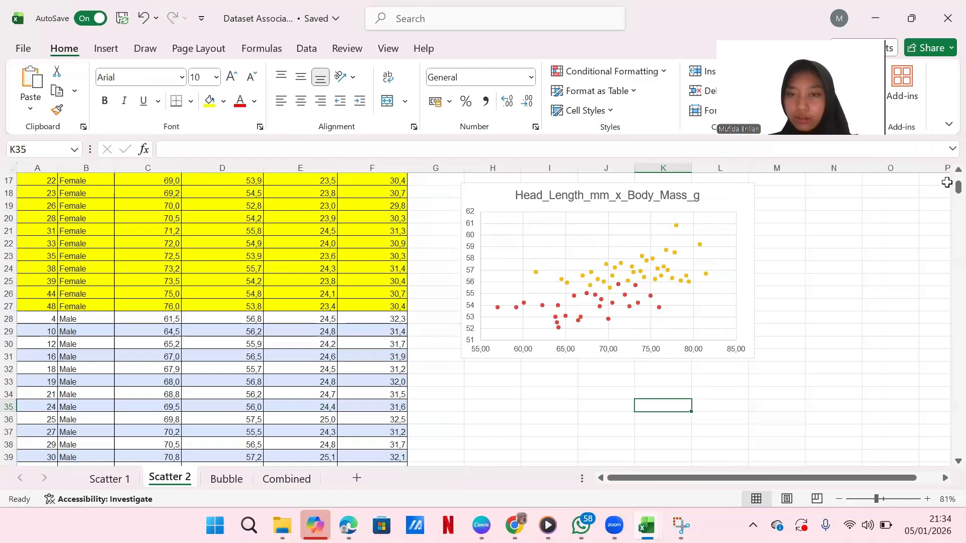
# Step: Add a legend to the right of the plot in the Head_Length_mm_x_Body_Mass_g chart and close the chart area formatting options
pyautogui.click(569, 258)
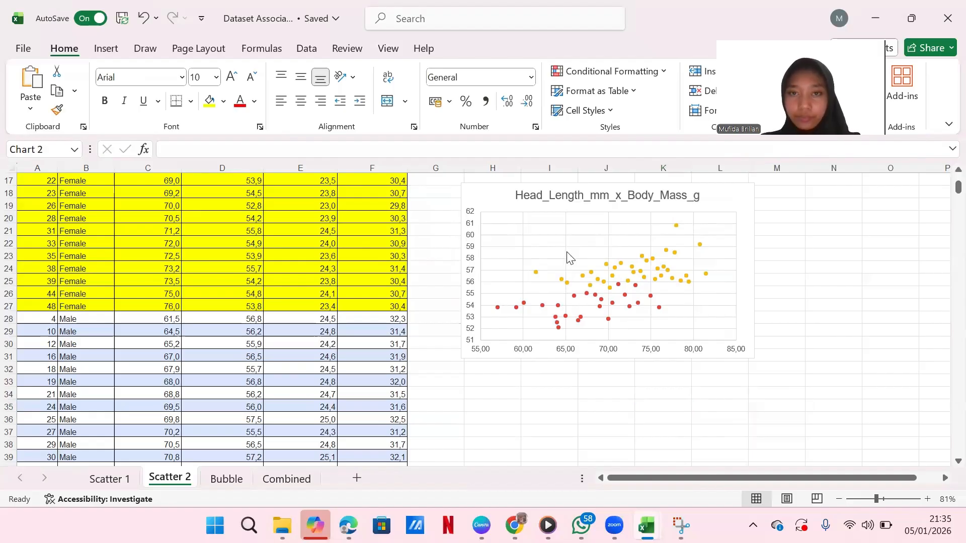
pyautogui.click(103, 49)
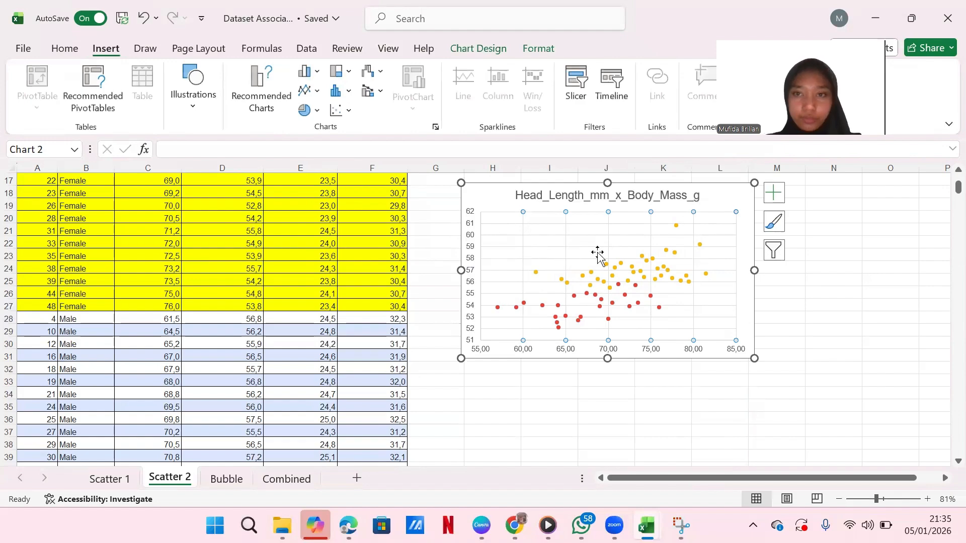
pyautogui.doubleClick(744, 288)
pyautogui.scroll(-8, 685, 341)
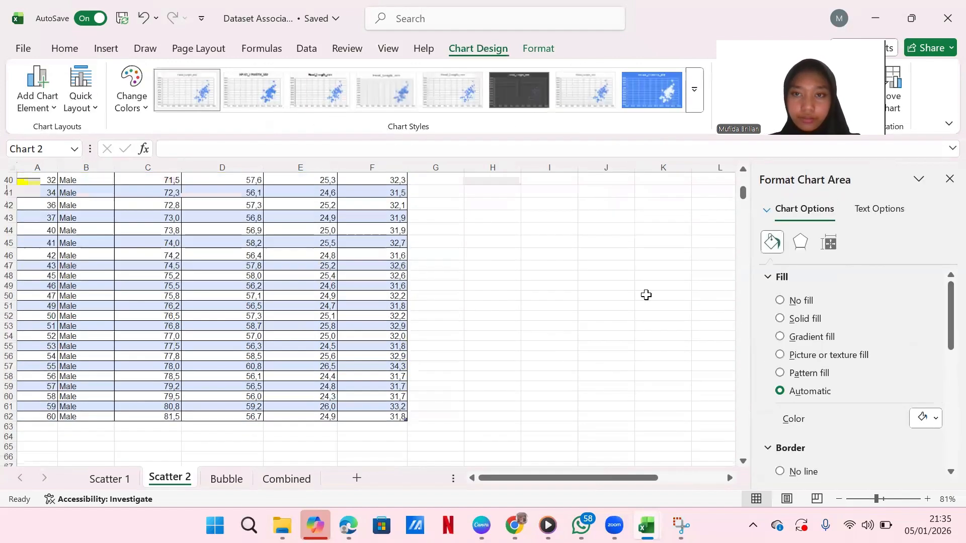
pyautogui.scroll(12, 646, 295)
pyautogui.scroll(-2, 645, 317)
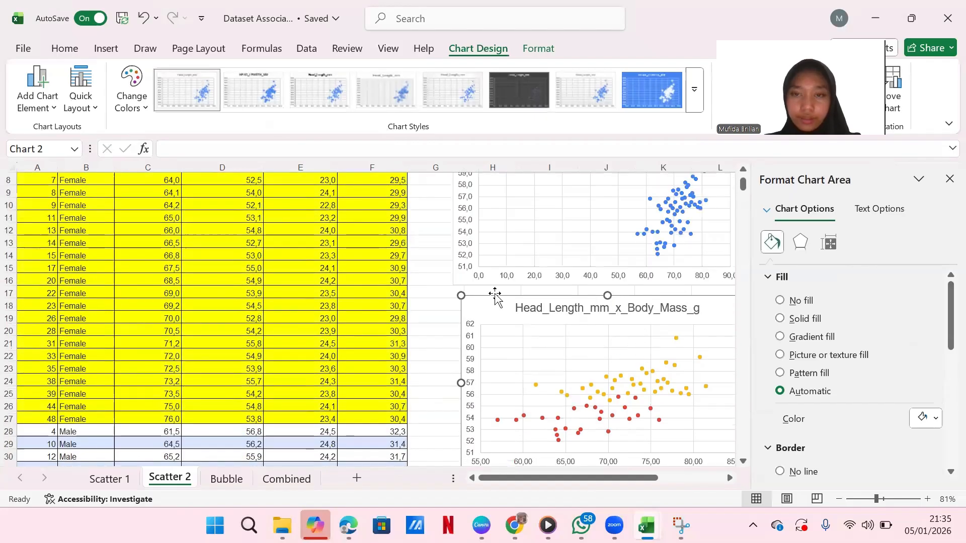
pyautogui.click(495, 294)
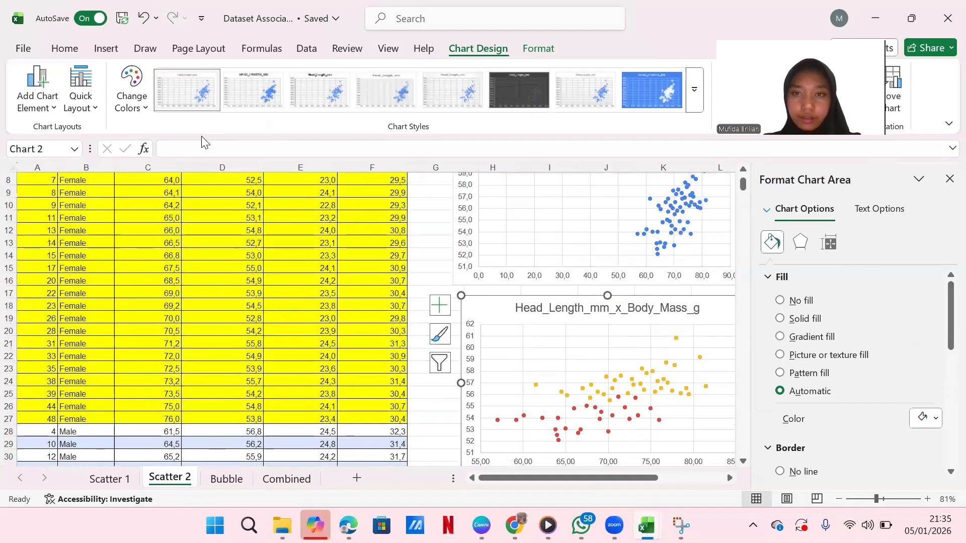
pyautogui.click(48, 90)
pyautogui.moveTo(75, 288)
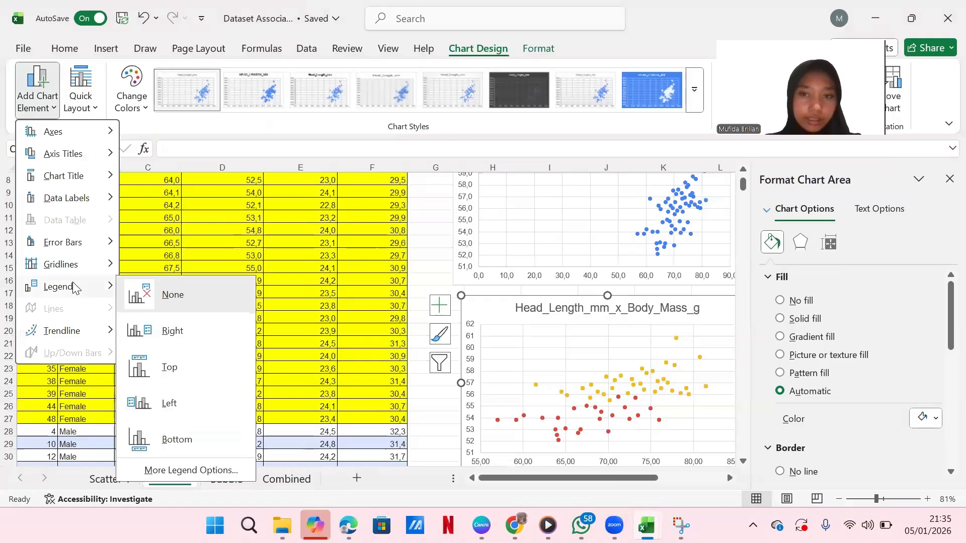
pyautogui.click(143, 345)
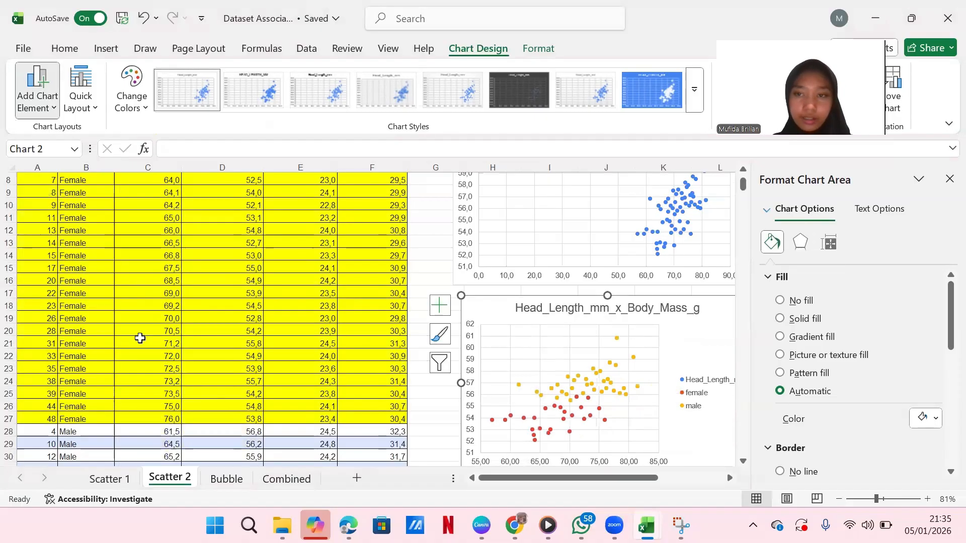
pyautogui.click(949, 179)
# Step: Delete the Head_Length_mm entry from the legend of the Head_Length_mm_x_Body_Mass_g chart
pyautogui.click(732, 381)
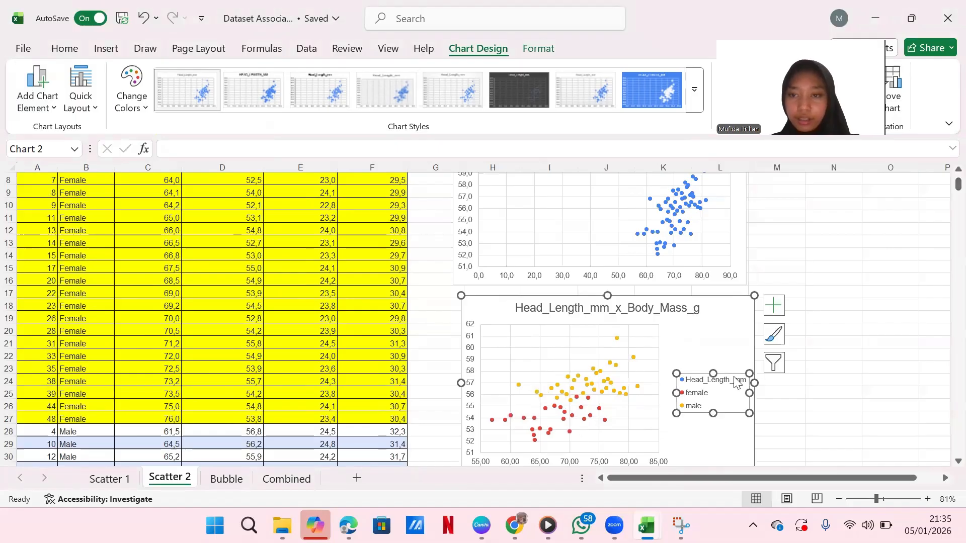
pyautogui.click(740, 382)
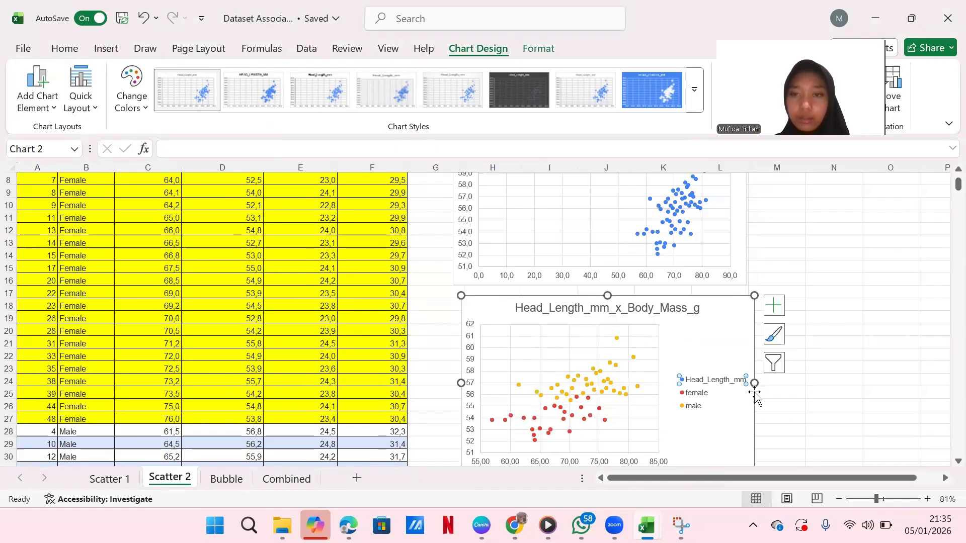
pyautogui.press('Delete')
# Step: Add primary horizontal and primary vertical axis titles to the Head_Length_mm_x_Body_Mass_g chart
pyautogui.scroll(-1, 654, 401)
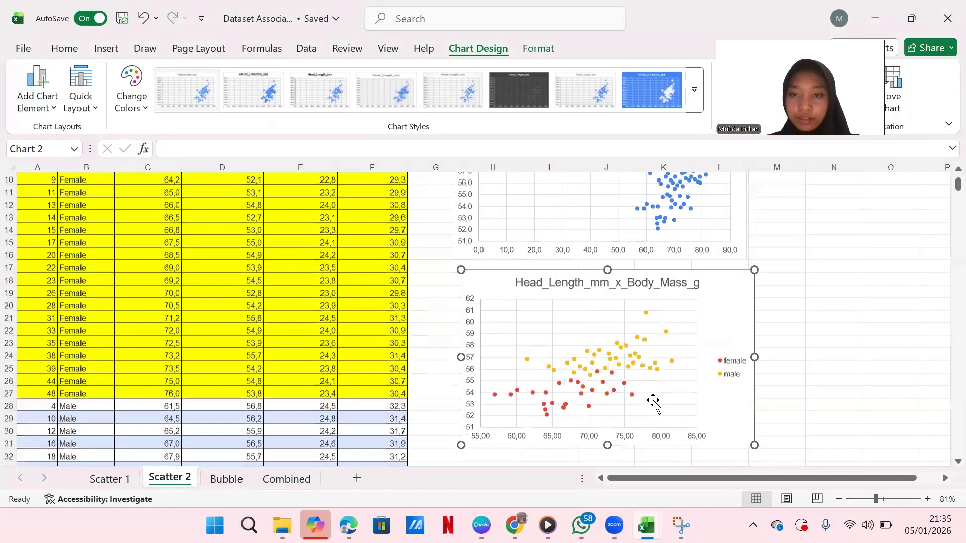
pyautogui.scroll(-1, 653, 401)
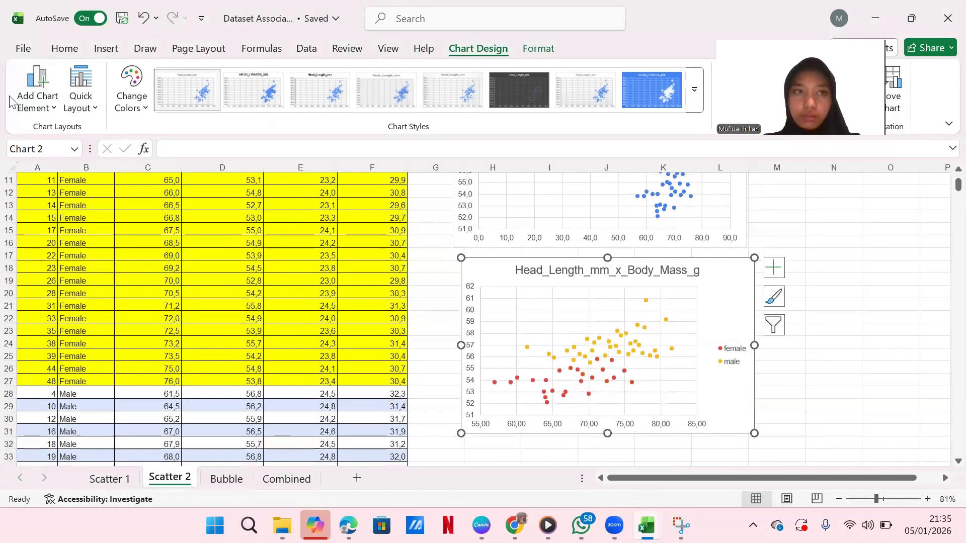
pyautogui.click(31, 93)
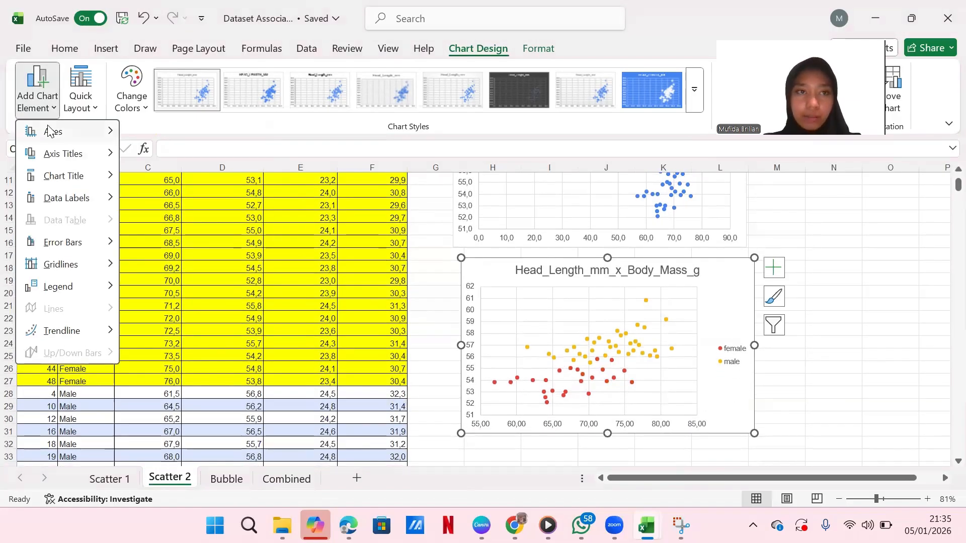
pyautogui.moveTo(69, 153)
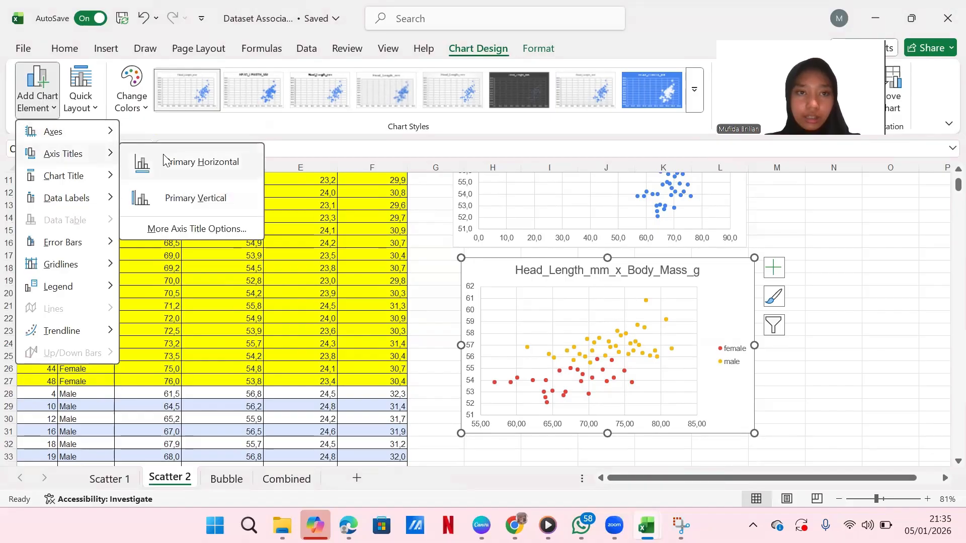
pyautogui.click(171, 171)
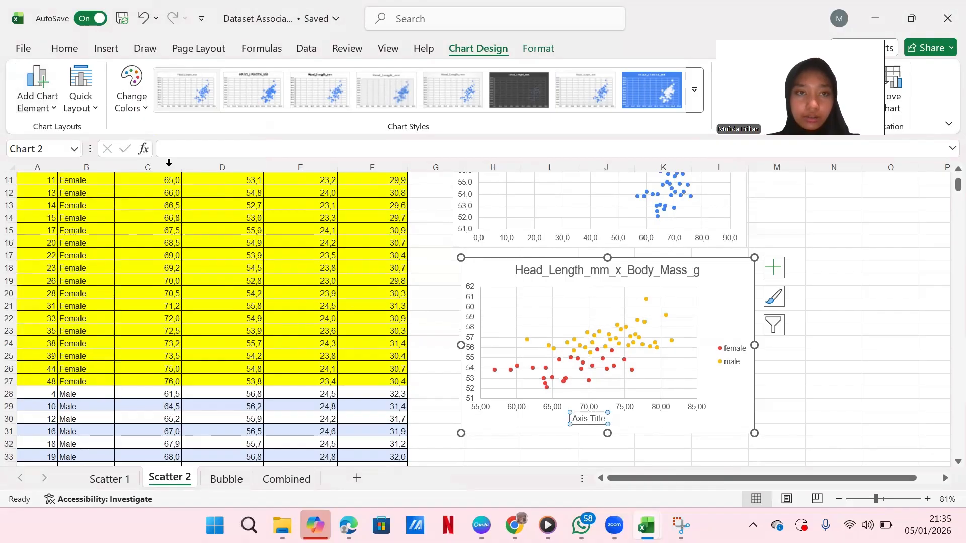
pyautogui.click(41, 103)
pyautogui.moveTo(69, 175)
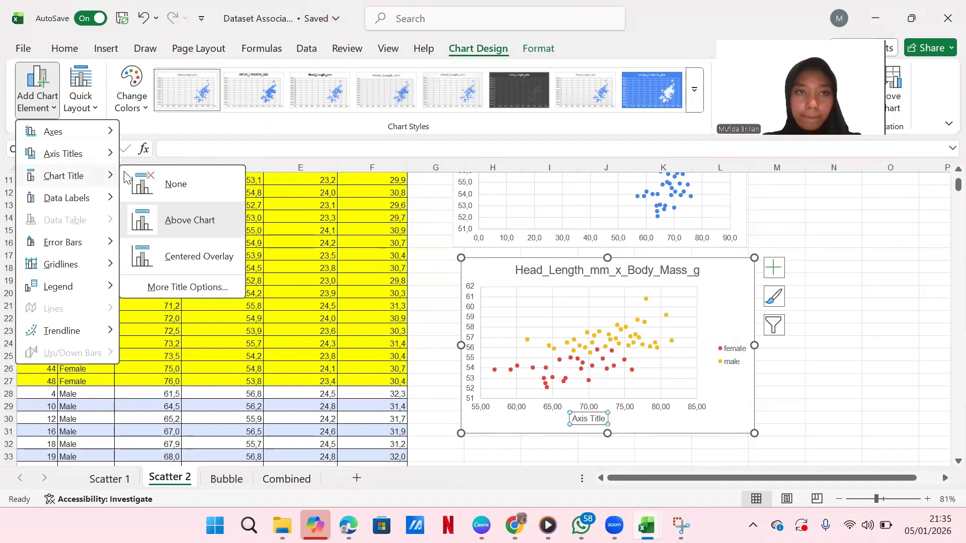
pyautogui.moveTo(71, 154)
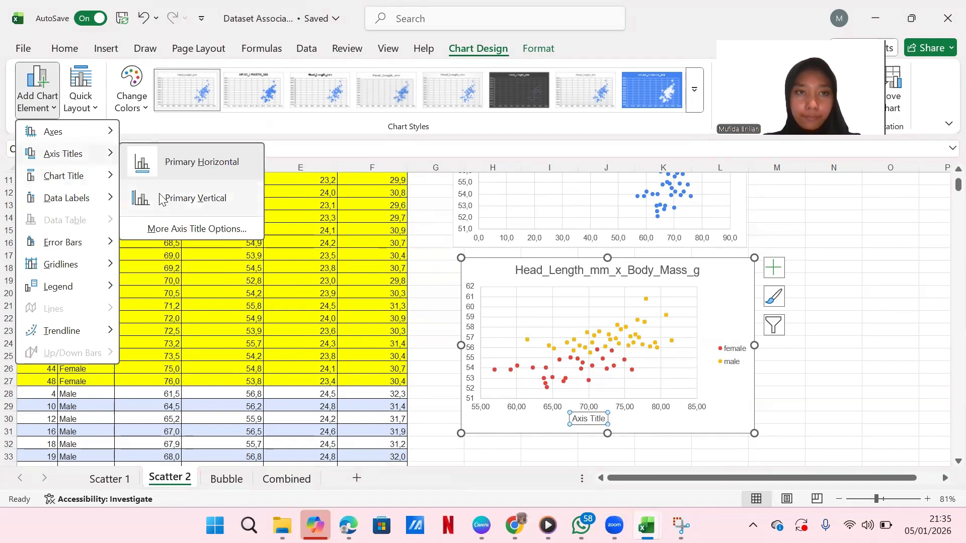
pyautogui.press('Escape')
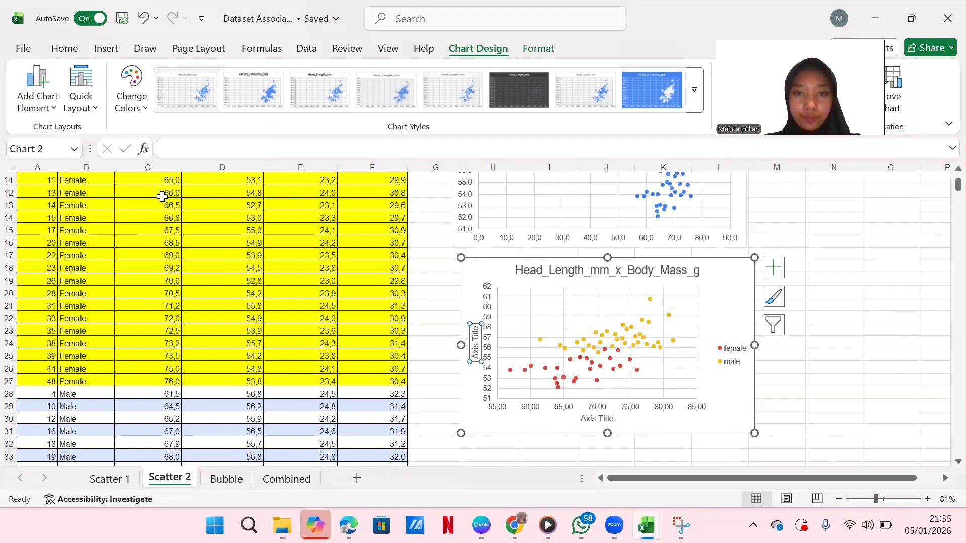
# Step: Replace the horizontal axis title's placeholder text with "Body Mass"
pyautogui.doubleClick(602, 418)
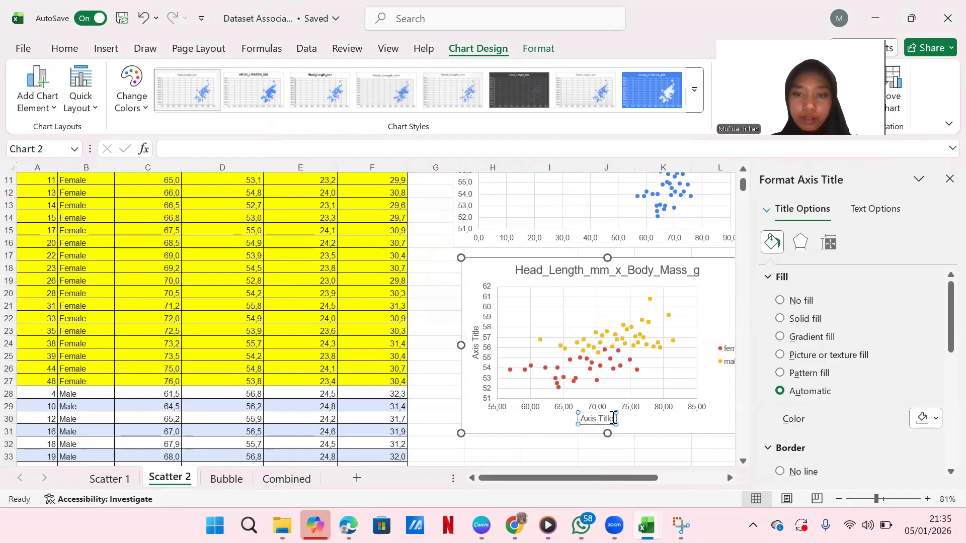
pyautogui.click(613, 418)
pyautogui.press('BackSpace')
pyautogui.press('BackSpace')
pyautogui.press('BackSpace')
pyautogui.press('BackSpace')
pyautogui.press('BackSpace')
pyautogui.press('BackSpace')
pyautogui.press('BackSpace')
pyautogui.press('BackSpace')
pyautogui.press('BackSpace')
pyautogui.press('BackSpace')
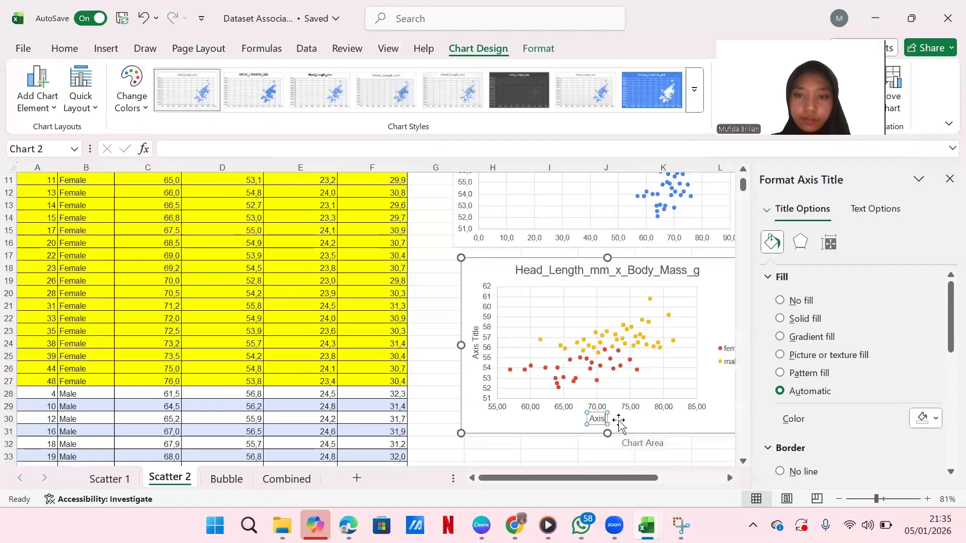
pyautogui.write('Body')
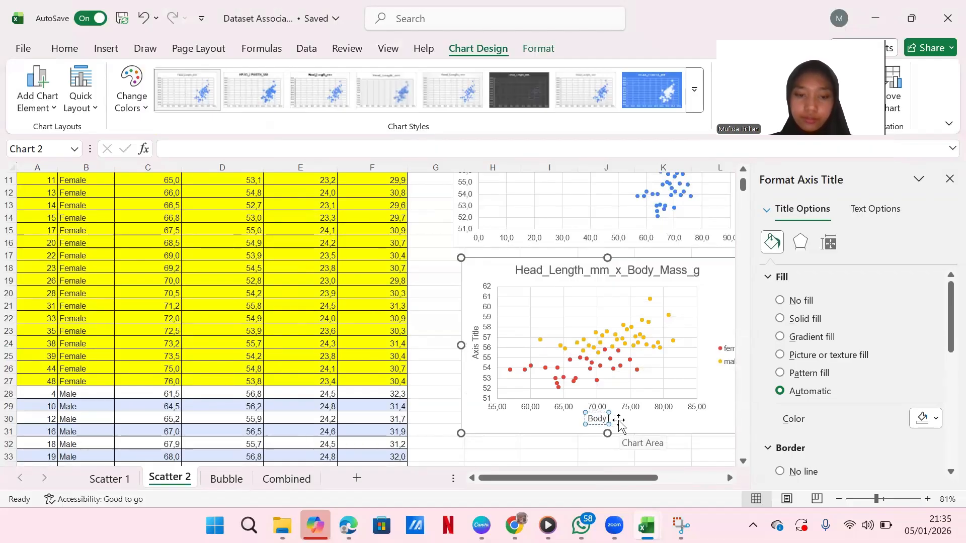
pyautogui.write(' MAS')
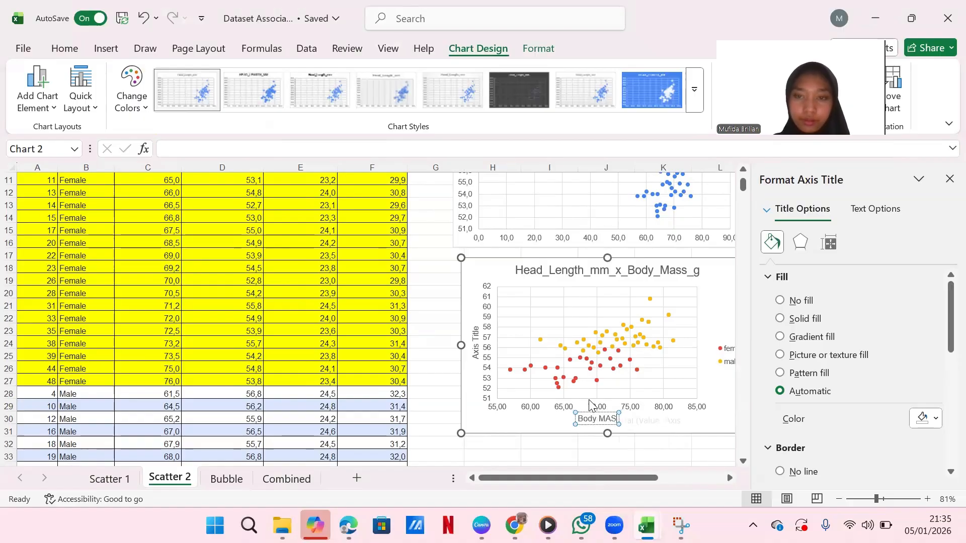
pyautogui.press('BackSpace')
pyautogui.press('BackSpace')
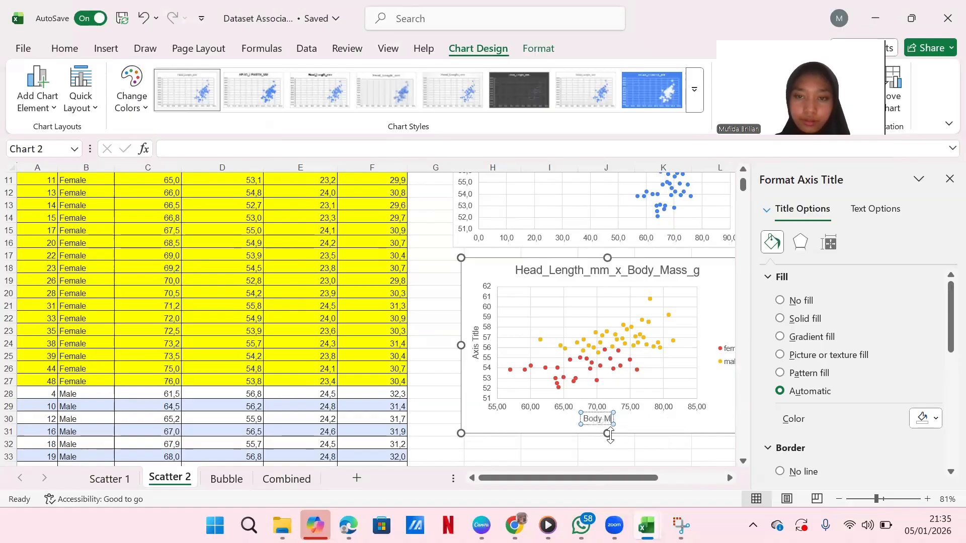
pyautogui.write('ass')
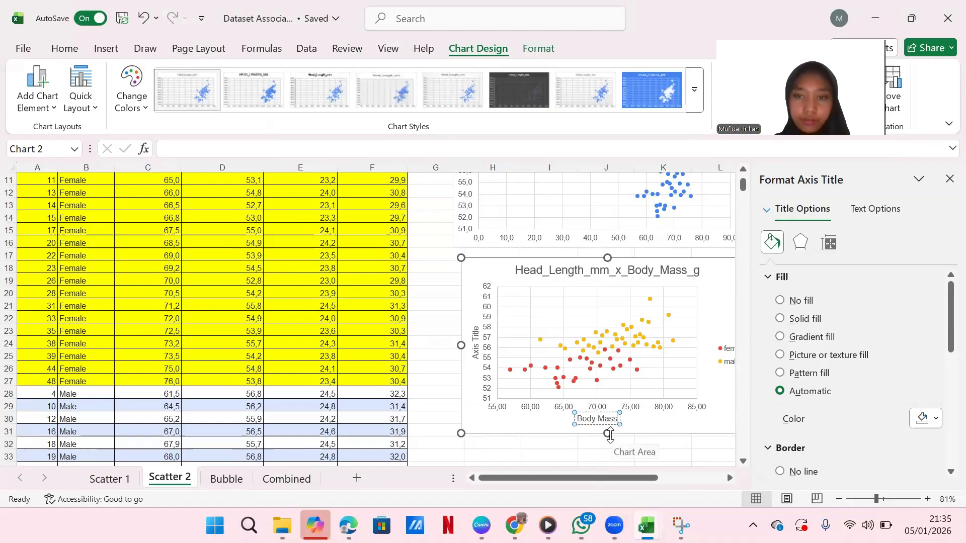
# Step: Delete the vertical axis title from the Head_Length_mm_x_Body_Mass_g chart
pyautogui.click(476, 338)
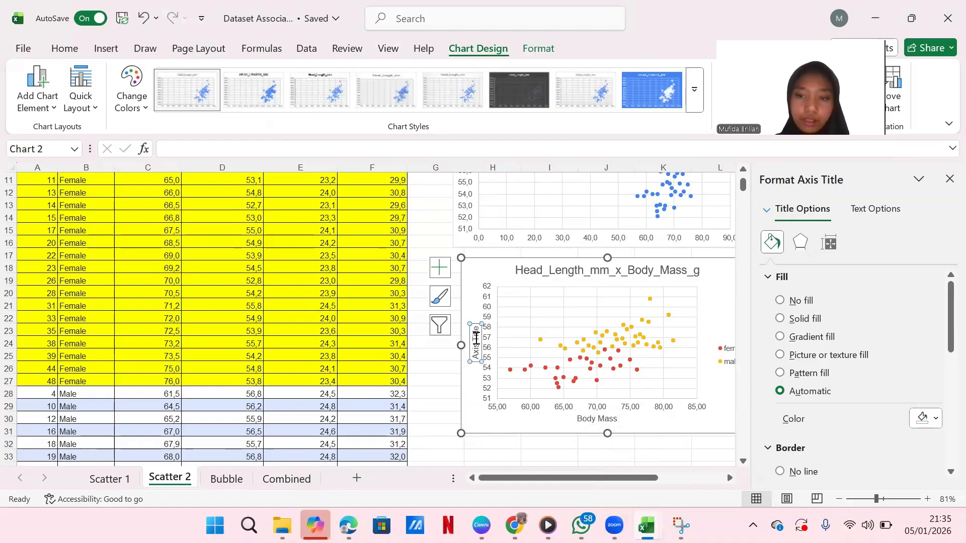
pyautogui.press('Delete')
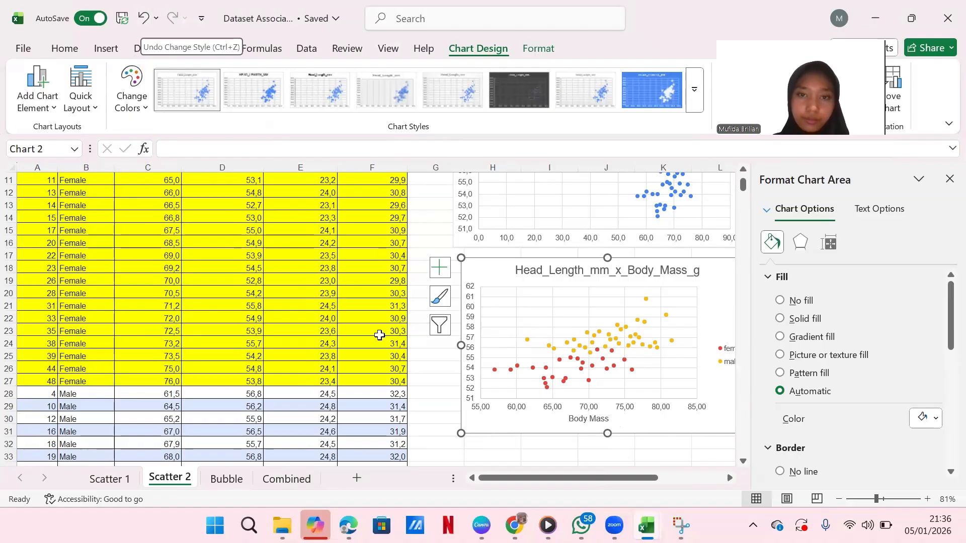
# Step: Try adding the primary vertical axis title again, remove it, and close the chart formatting options
pyautogui.click(40, 98)
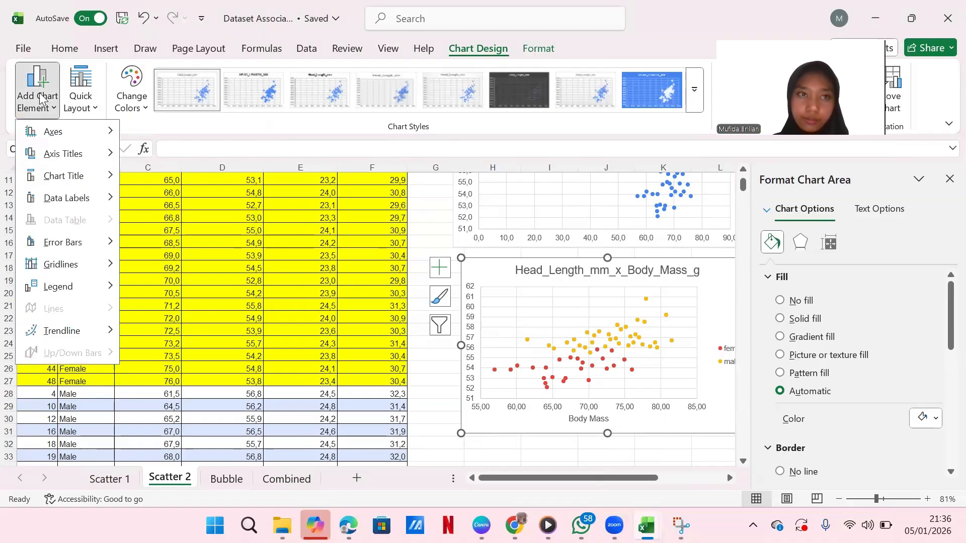
pyautogui.moveTo(61, 154)
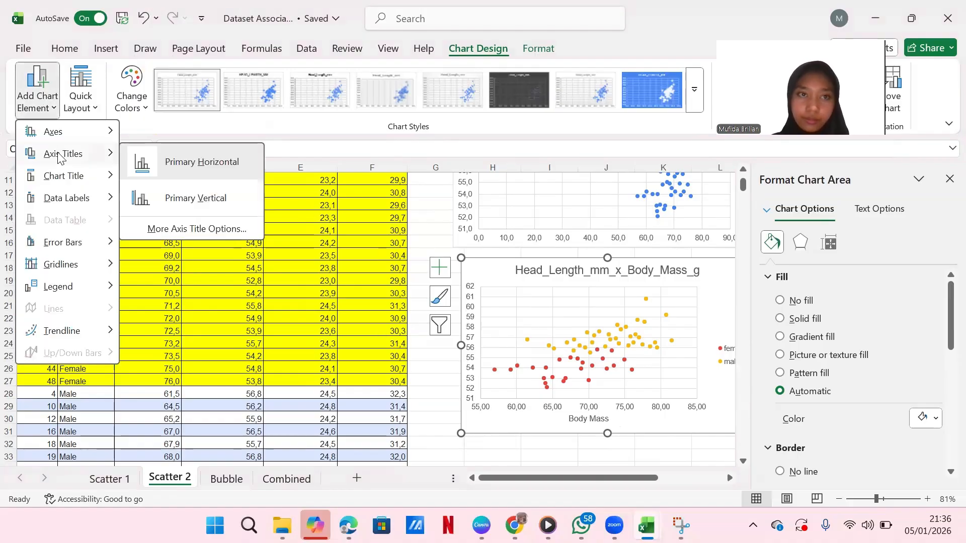
pyautogui.click(170, 199)
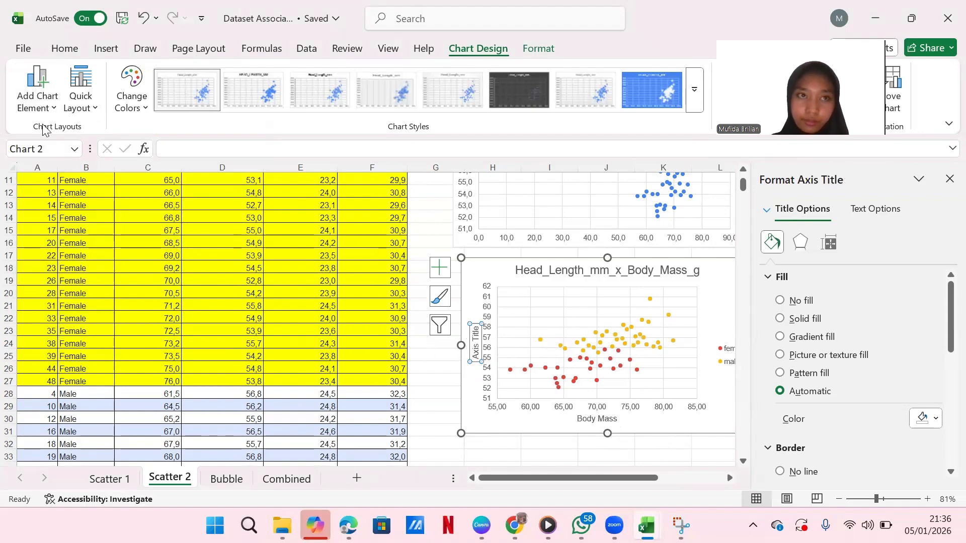
pyautogui.click(42, 70)
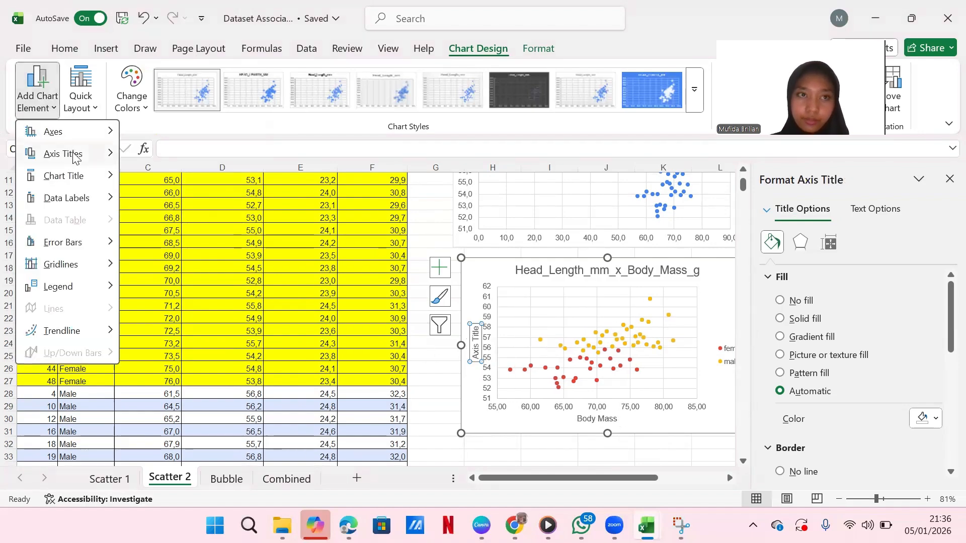
pyautogui.moveTo(75, 157)
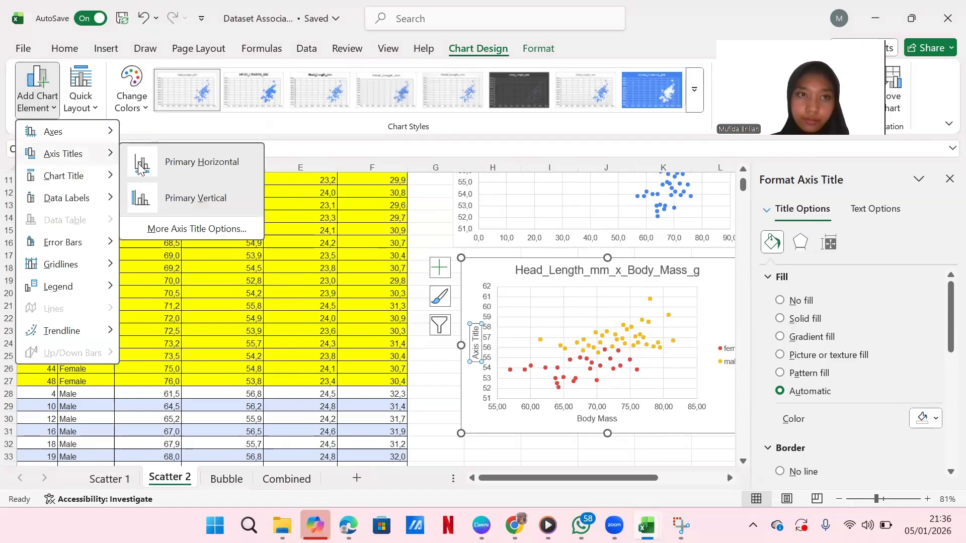
pyautogui.click(168, 198)
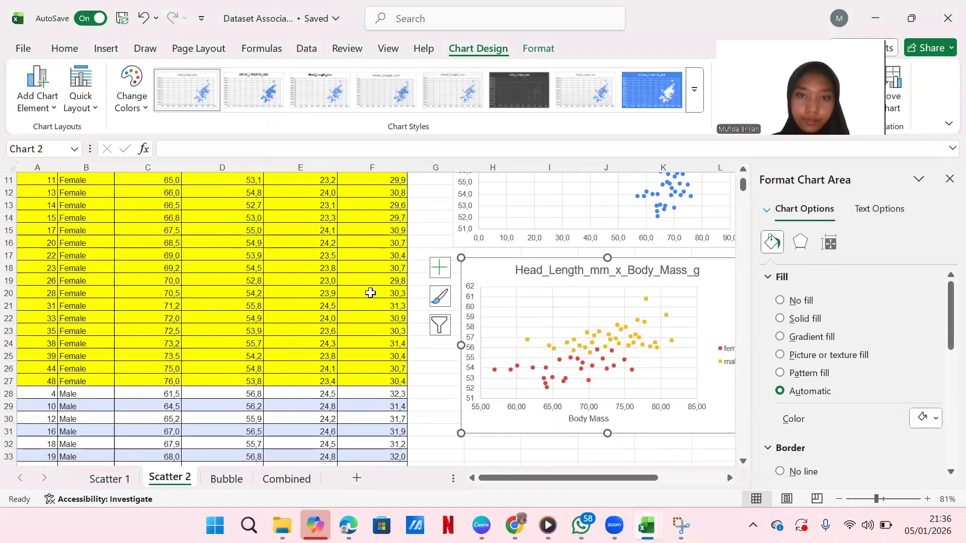
pyautogui.click(441, 381)
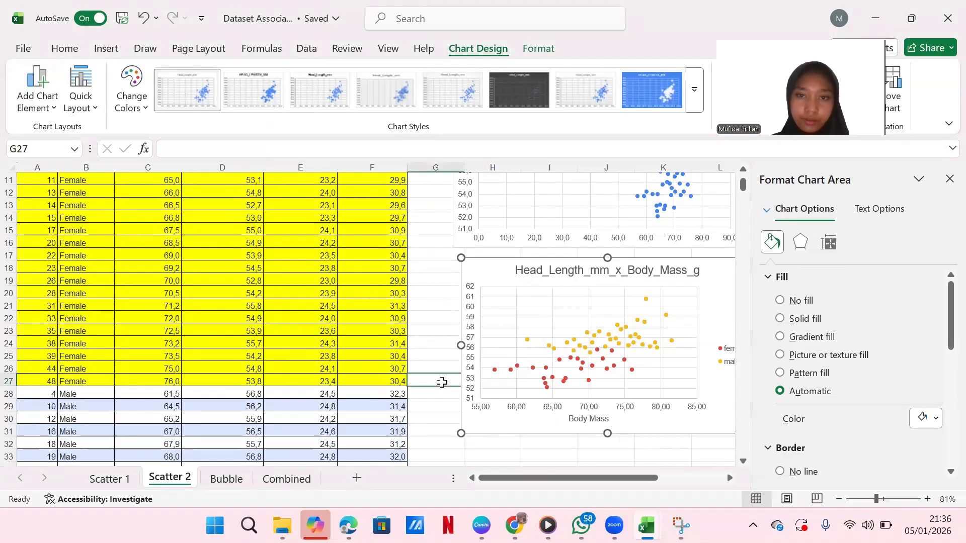
pyautogui.click(949, 180)
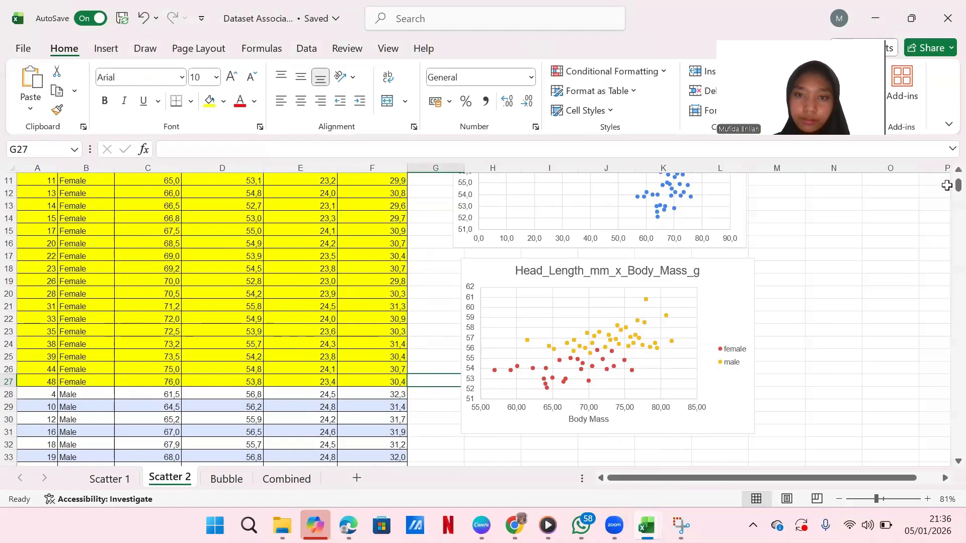
# Step: Add a primary vertical axis title to the Head_Length_mm_x_Body_Mass_g chart and close the formatting options
pyautogui.click(469, 344)
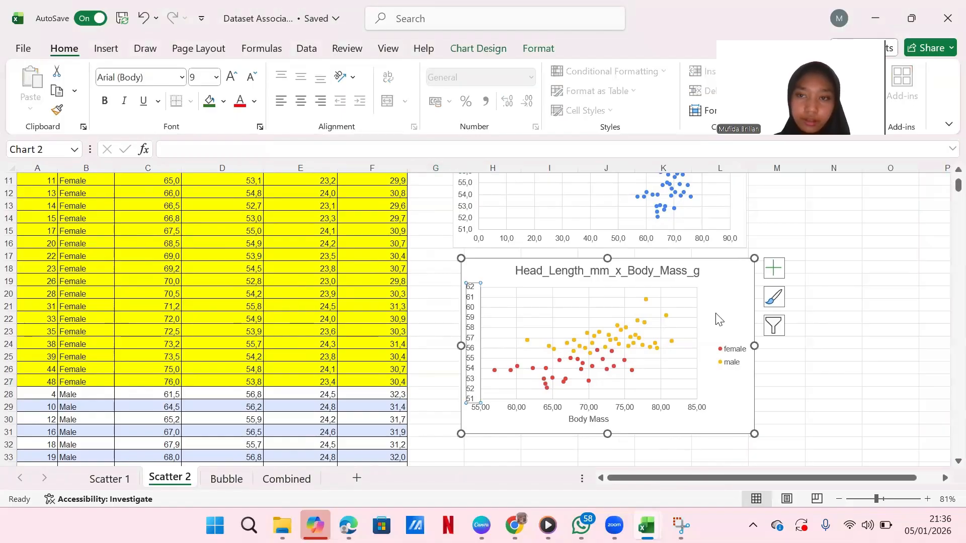
pyautogui.doubleClick(734, 318)
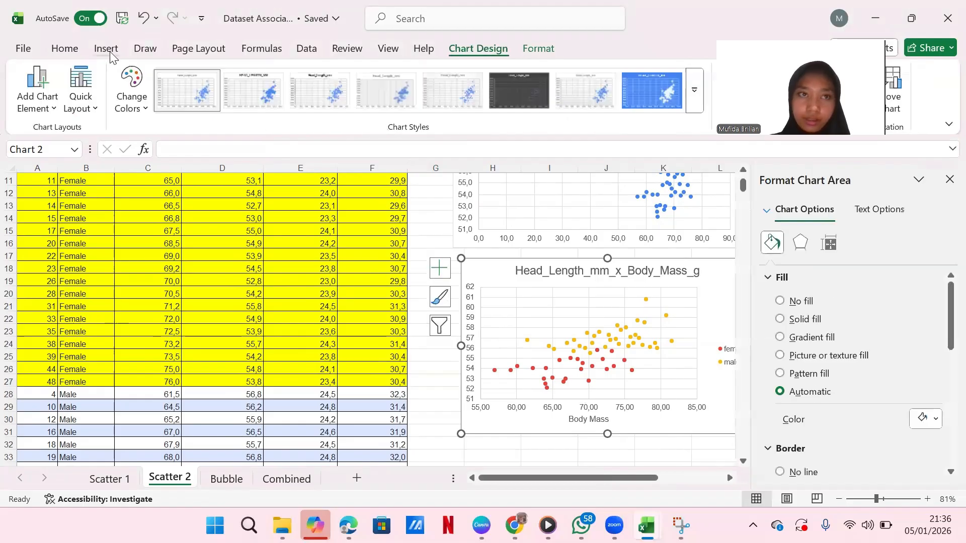
pyautogui.click(37, 91)
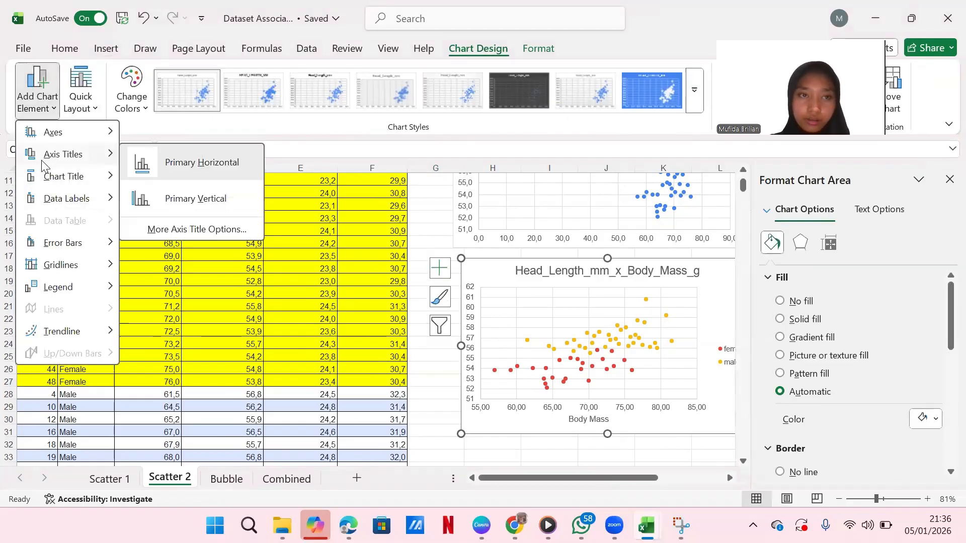
pyautogui.click(160, 200)
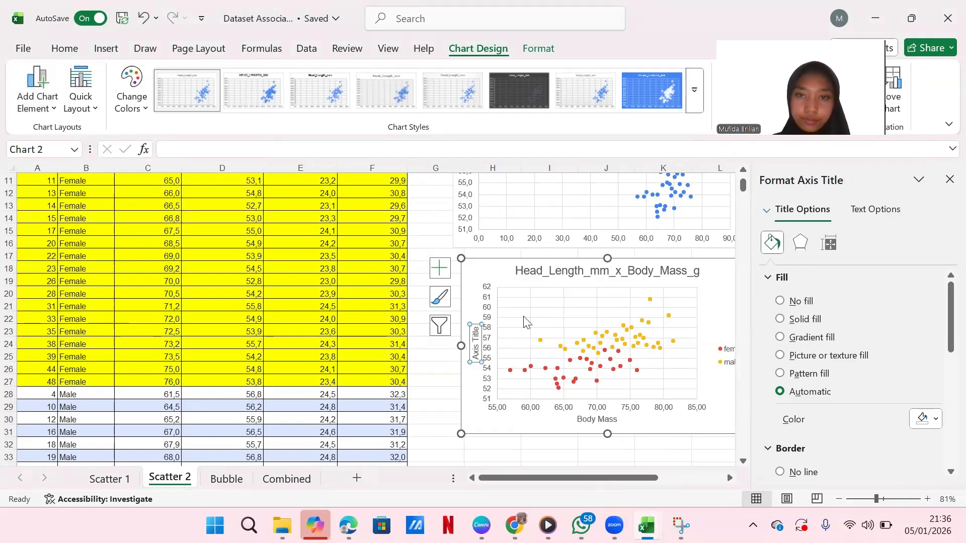
pyautogui.click(948, 177)
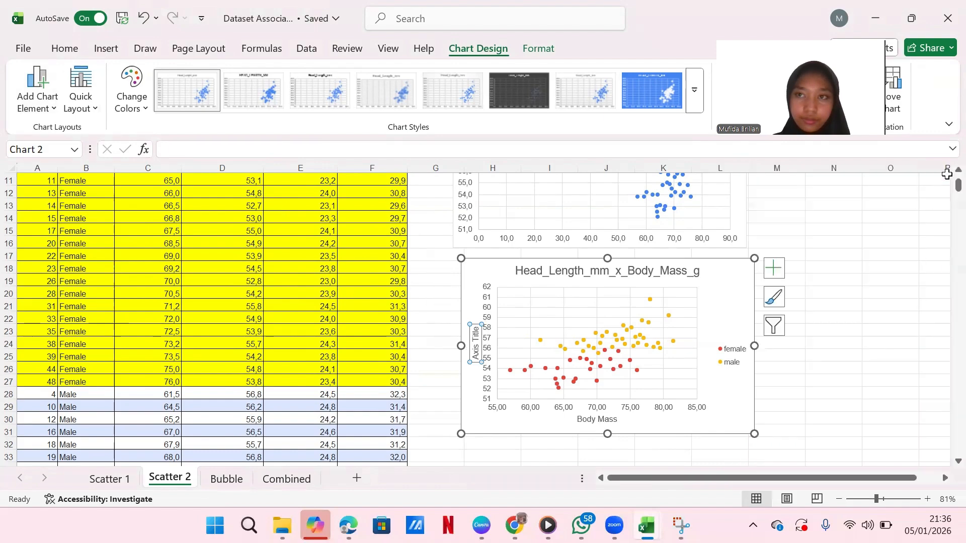
# Step: Replace the vertical axis title's placeholder text with "Head_Leanght" and deselect the chart
pyautogui.click(476, 331)
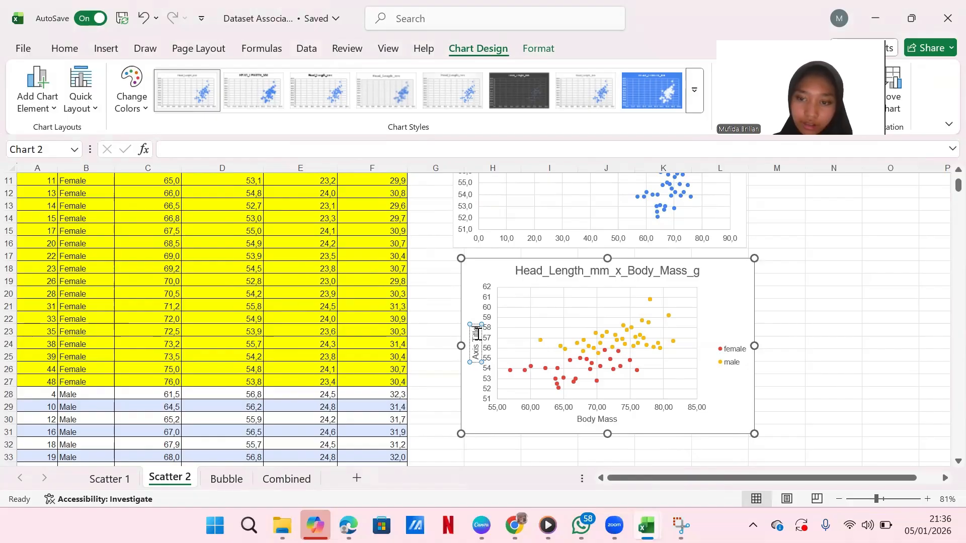
pyautogui.press('BackSpace')
pyautogui.press('BackSpace')
pyautogui.press('BackSpace')
pyautogui.press('BackSpace')
pyautogui.press('BackSpace')
pyautogui.press('BackSpace')
pyautogui.press('BackSpace')
pyautogui.press('BackSpace')
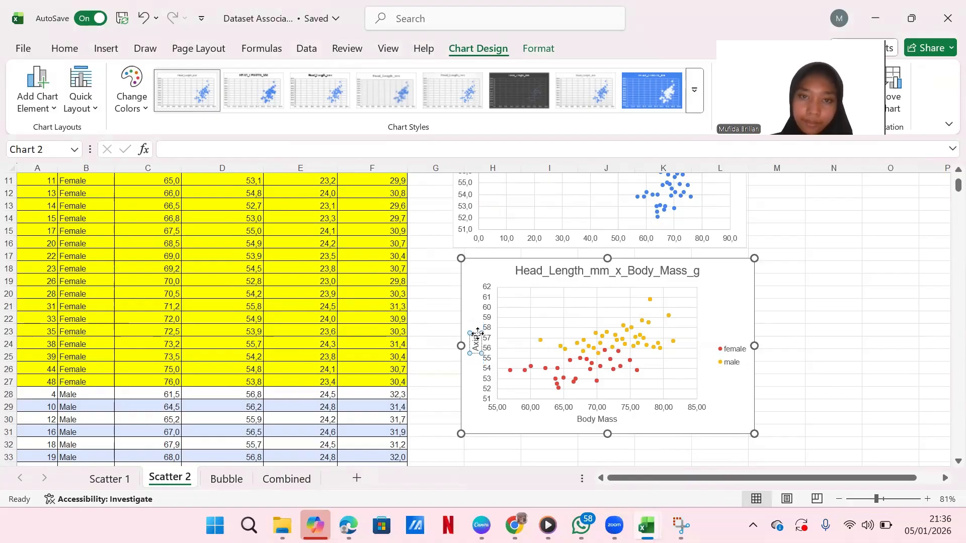
pyautogui.press('BackSpace')
pyautogui.press('BackSpace')
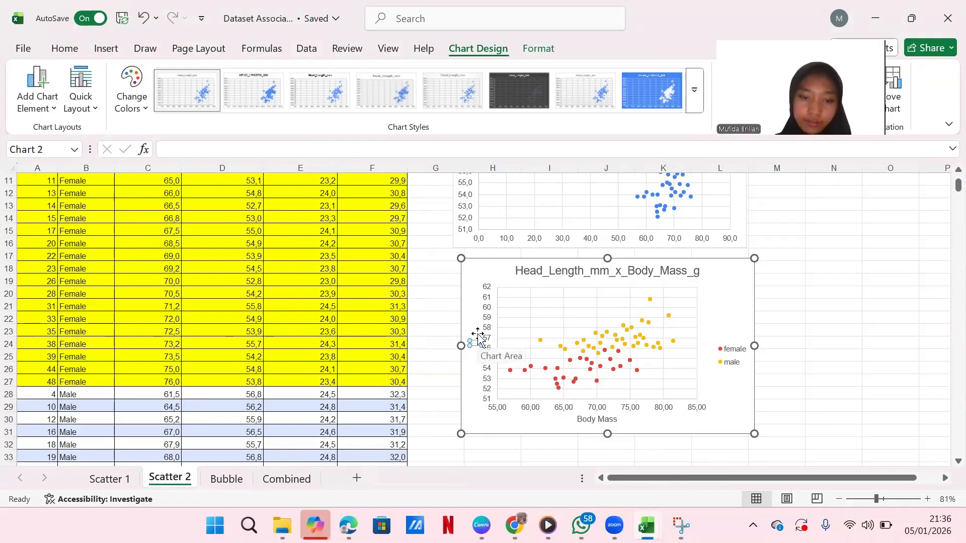
pyautogui.write('Head')
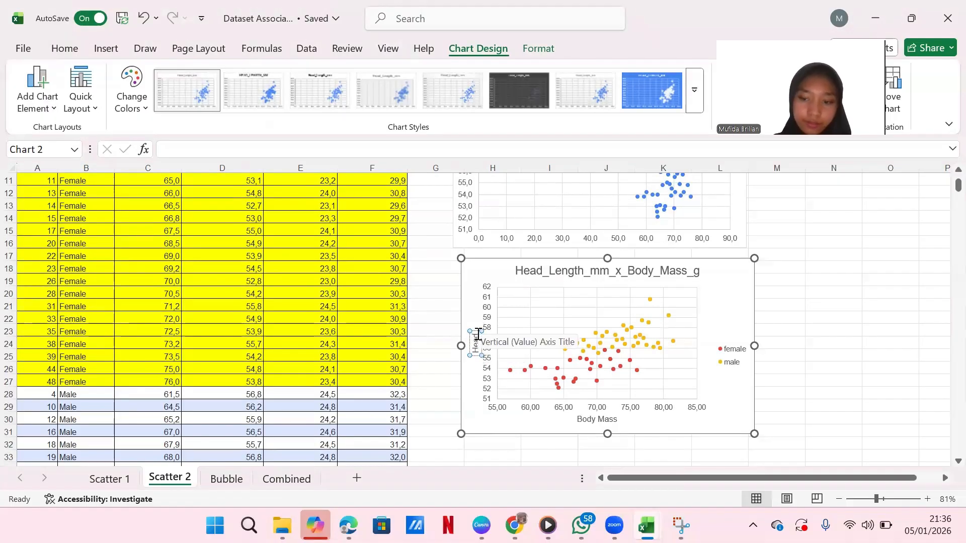
pyautogui.write('_Le')
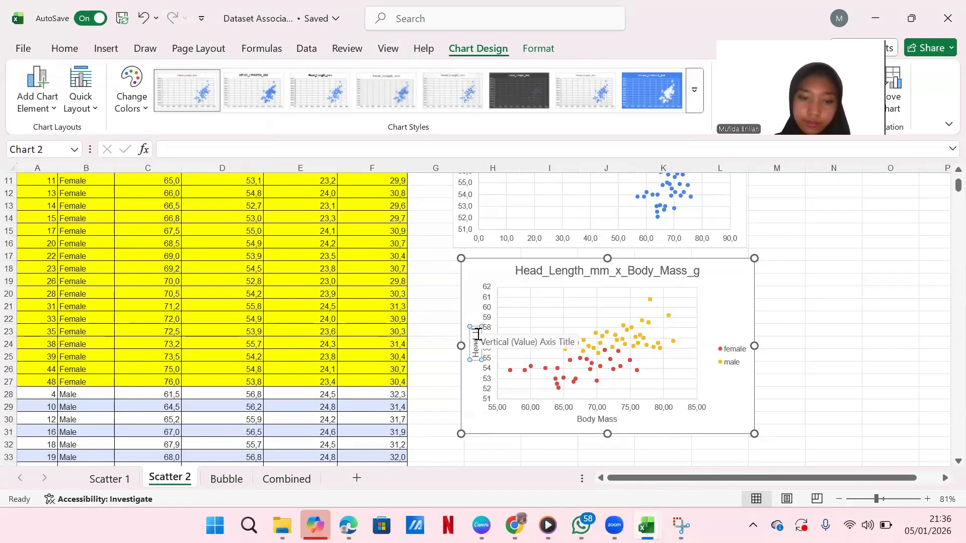
pyautogui.write('ngth')
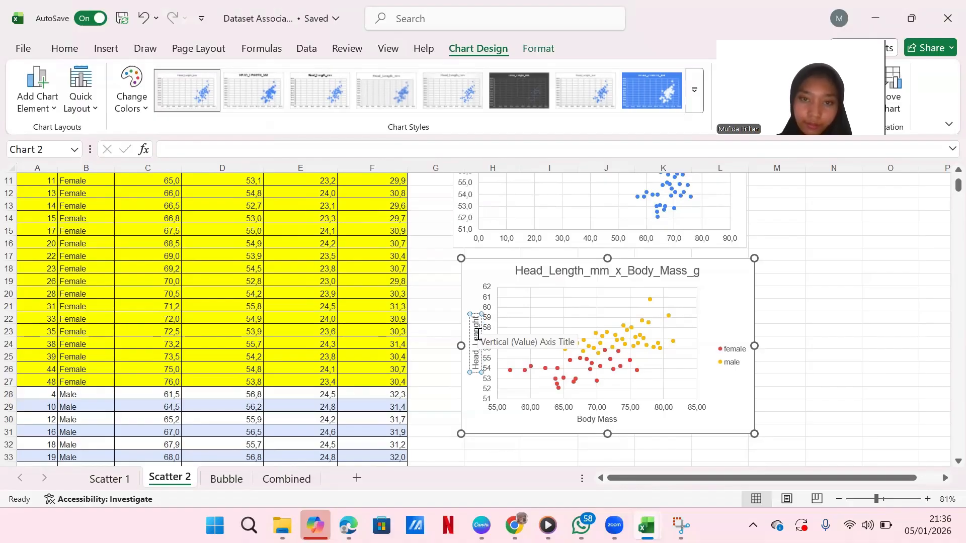
pyautogui.scroll(3, 354, 318)
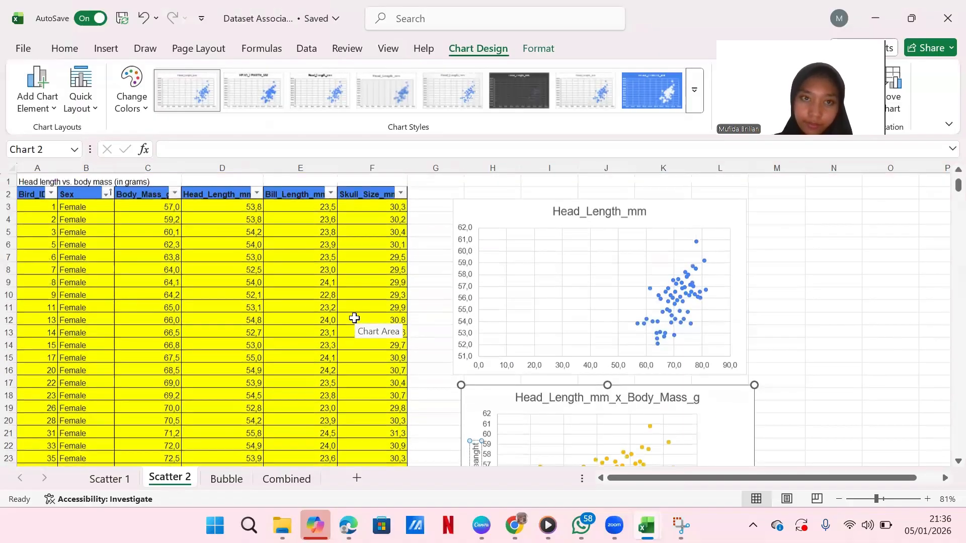
pyautogui.click(784, 348)
pyautogui.scroll(-2, 784, 348)
pyautogui.scroll(-2, 784, 348)
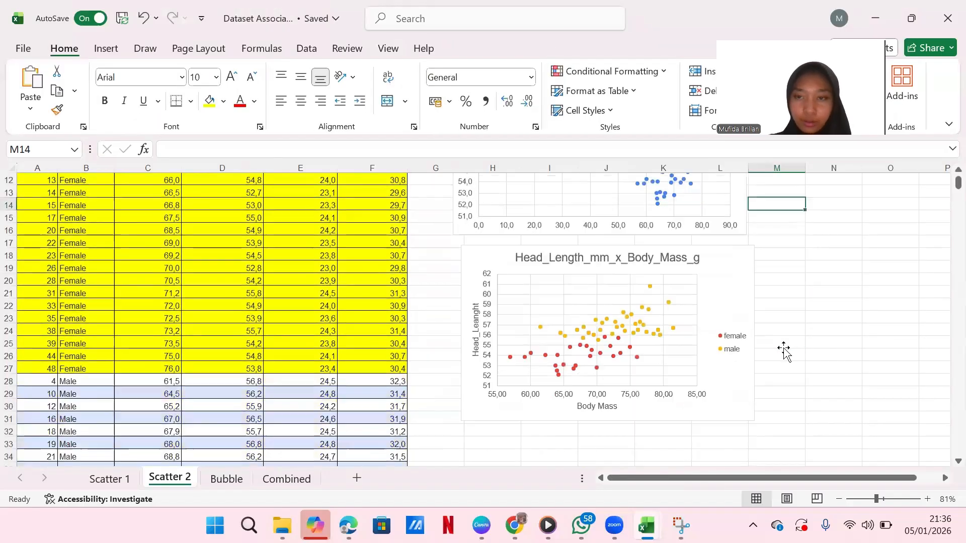
# Step: Examine the bounds, units and number format of the Head_Length_mm_x_Body_Mass_g chart's horizontal axis, and close the axis formatting options
pyautogui.doubleClick(632, 398)
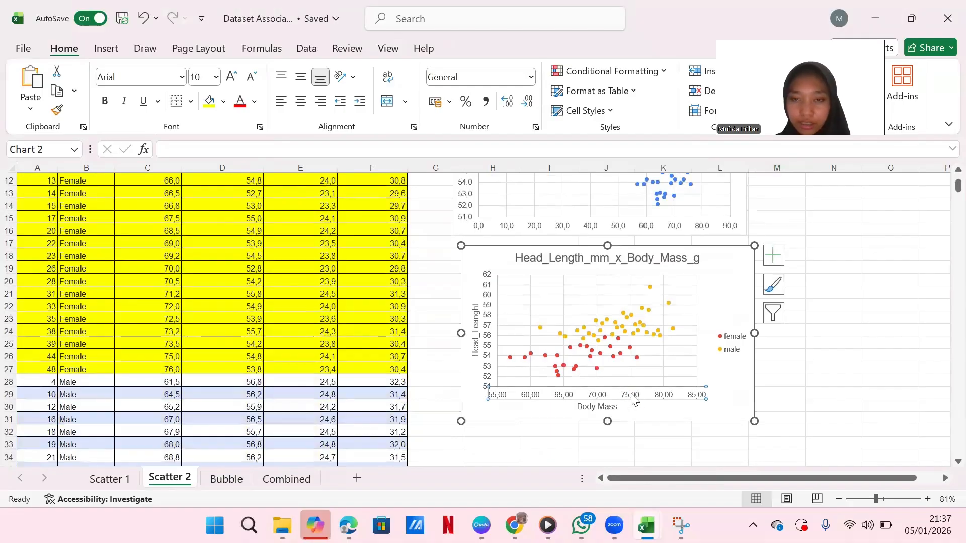
pyautogui.rightClick(632, 398)
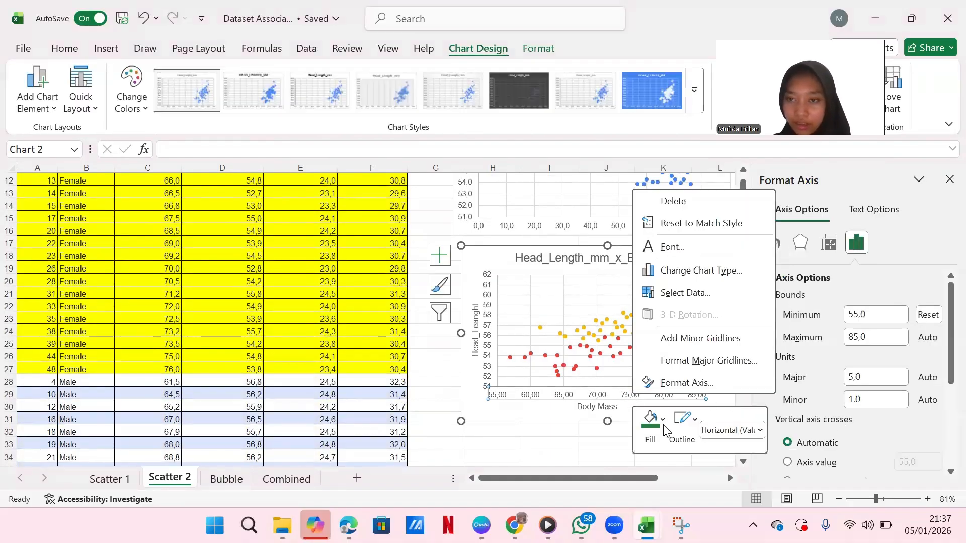
pyautogui.click(819, 423)
pyautogui.scroll(-5, 838, 416)
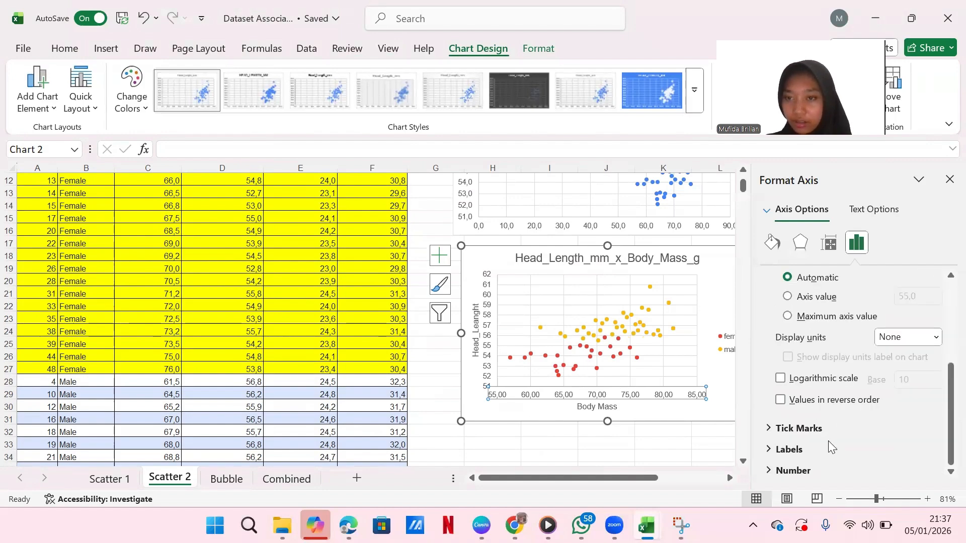
pyautogui.click(832, 469)
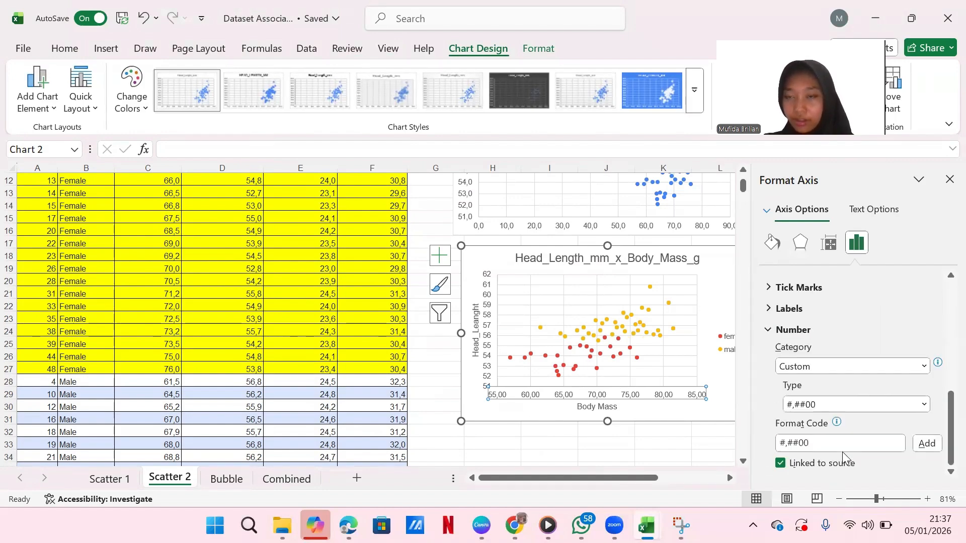
pyautogui.scroll(5, 842, 452)
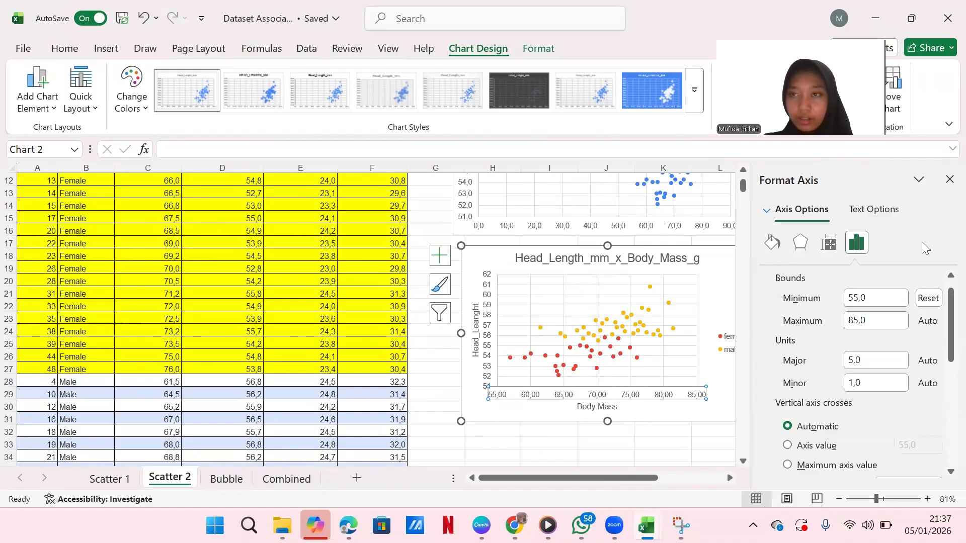
pyautogui.click(950, 180)
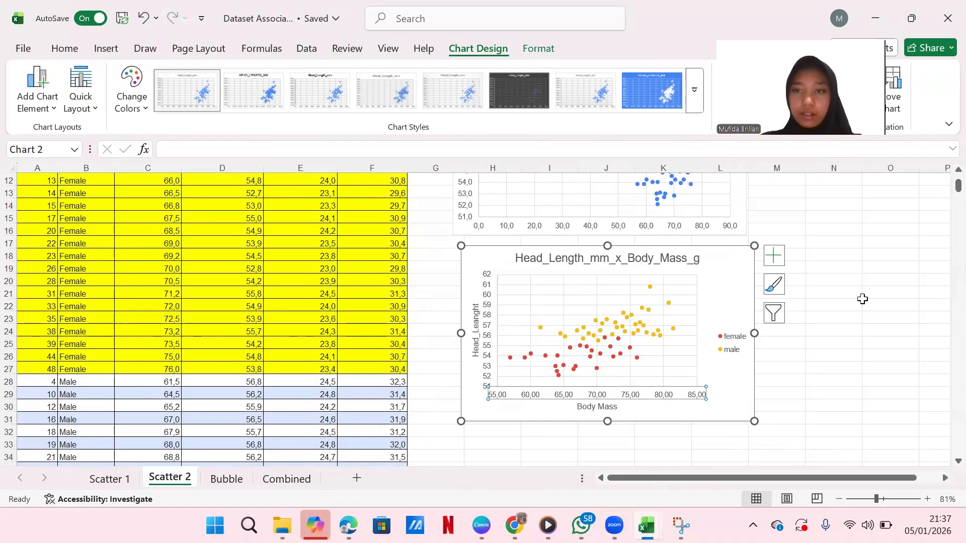
pyautogui.click(825, 403)
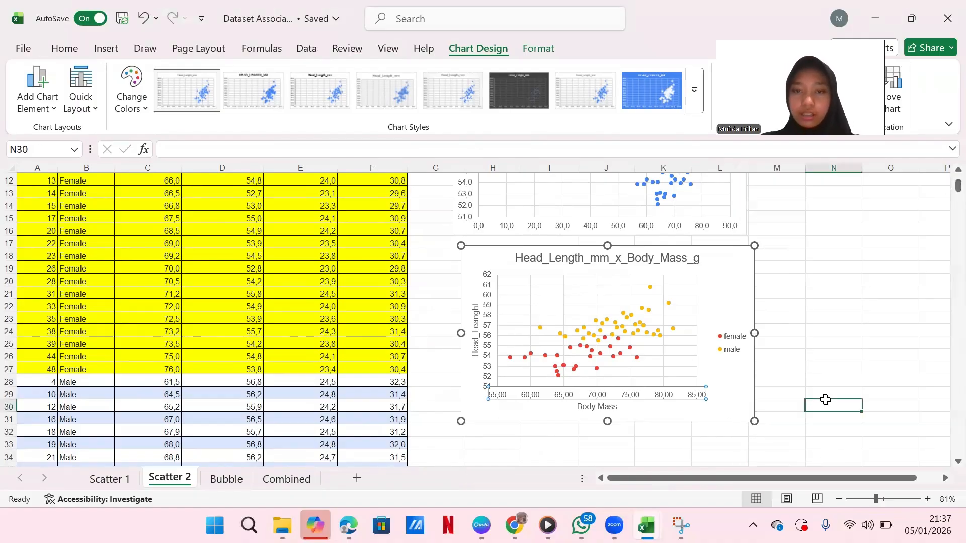
pyautogui.click(574, 397)
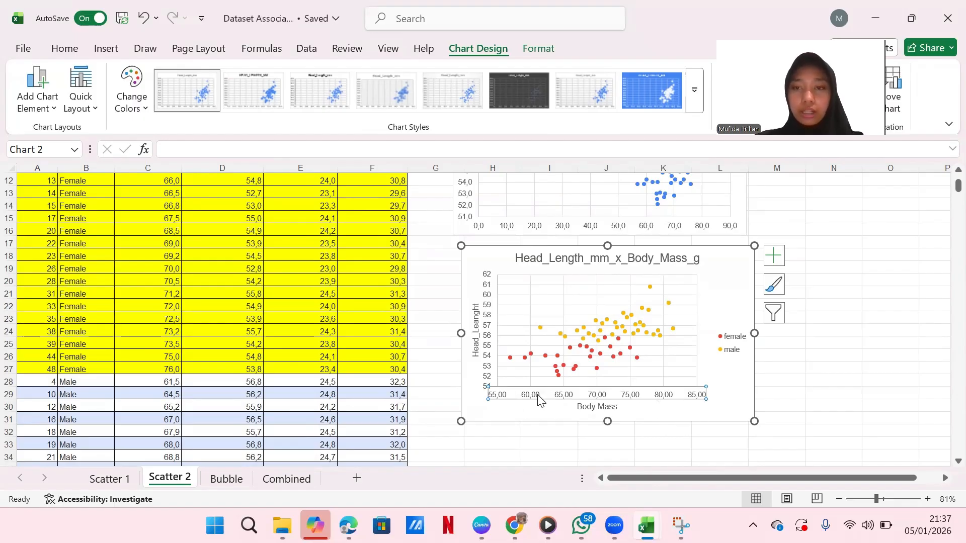
pyautogui.click(820, 397)
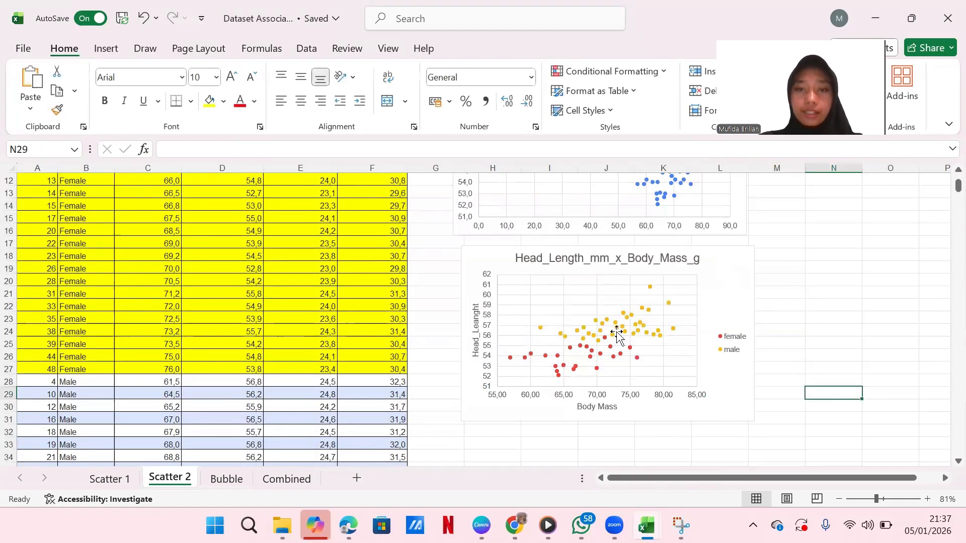
pyautogui.scroll(2, 643, 314)
pyautogui.scroll(-1, 646, 320)
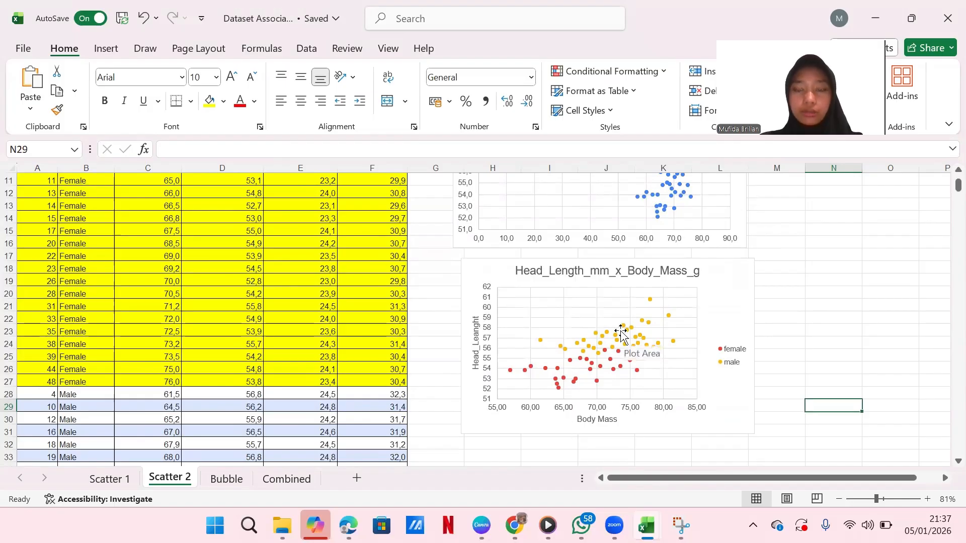
pyautogui.scroll(1, 622, 336)
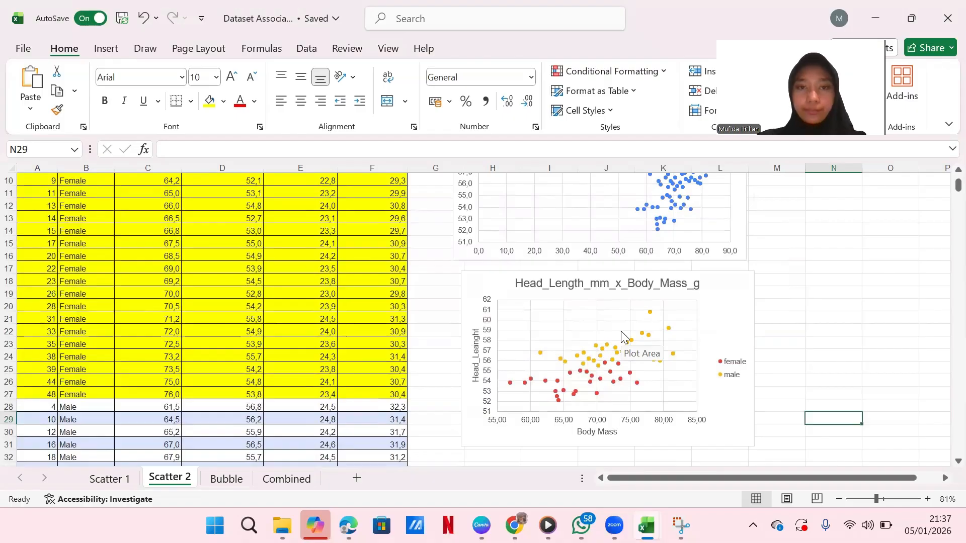
# Step: On the Bubble sheet, insert a markers-only scatter chart from the full Body_Mass_g and Head_Length_mm columns, headers included
pyautogui.click(226, 479)
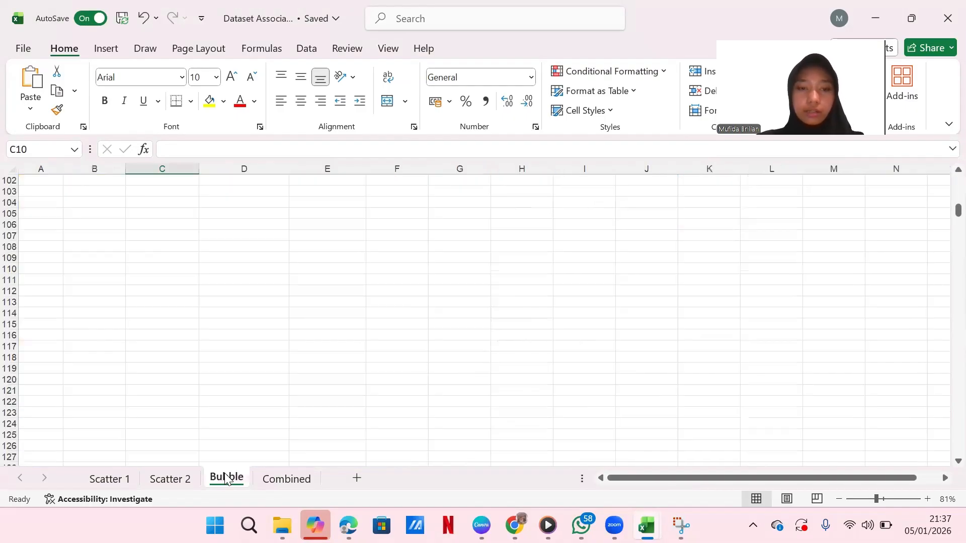
pyautogui.scroll(20, 382, 314)
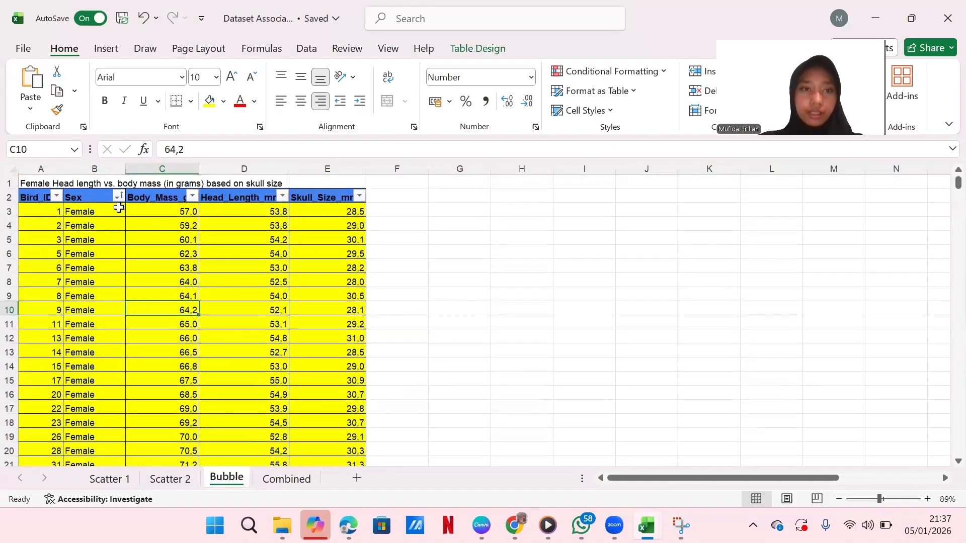
pyautogui.click(150, 201)
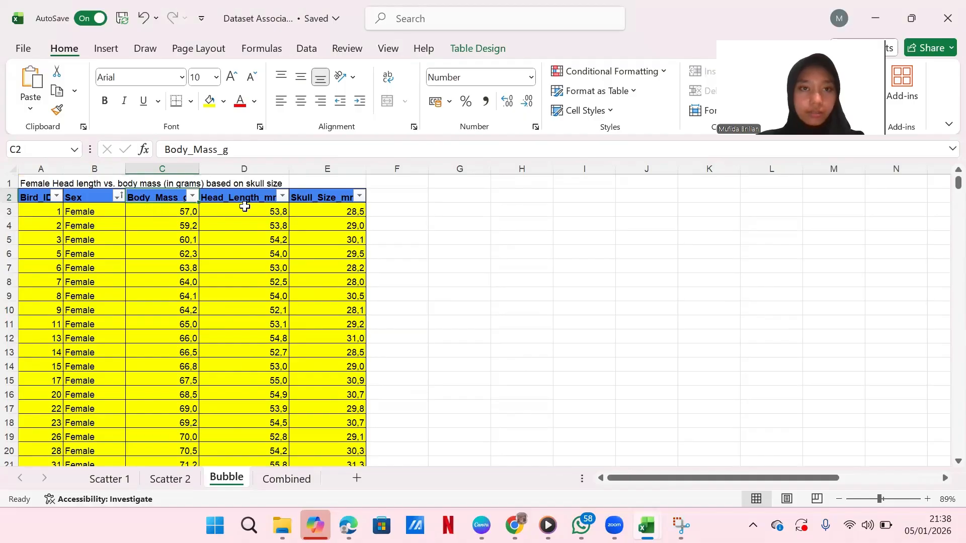
pyautogui.hotkey('shift', 'Right')
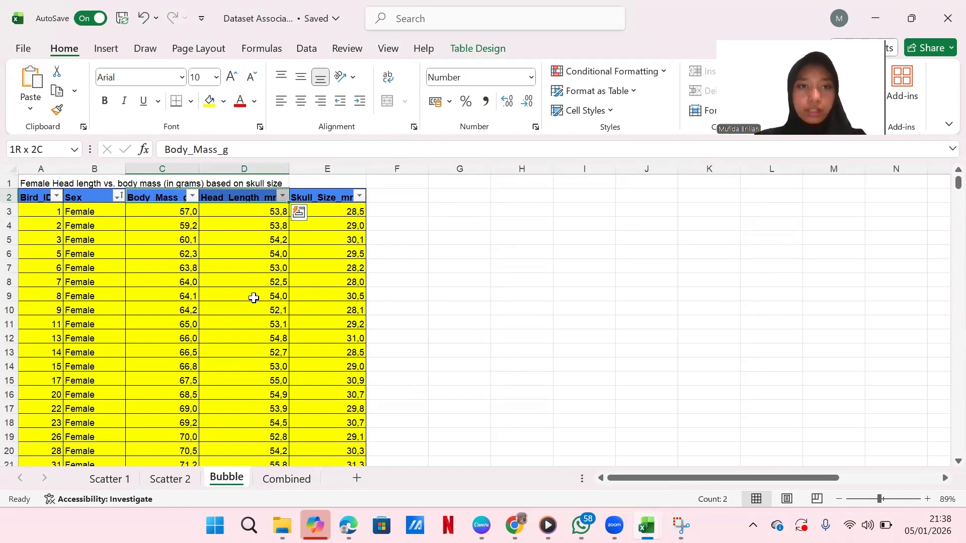
pyautogui.hotkey('ctrl', 'shift', 'Down')
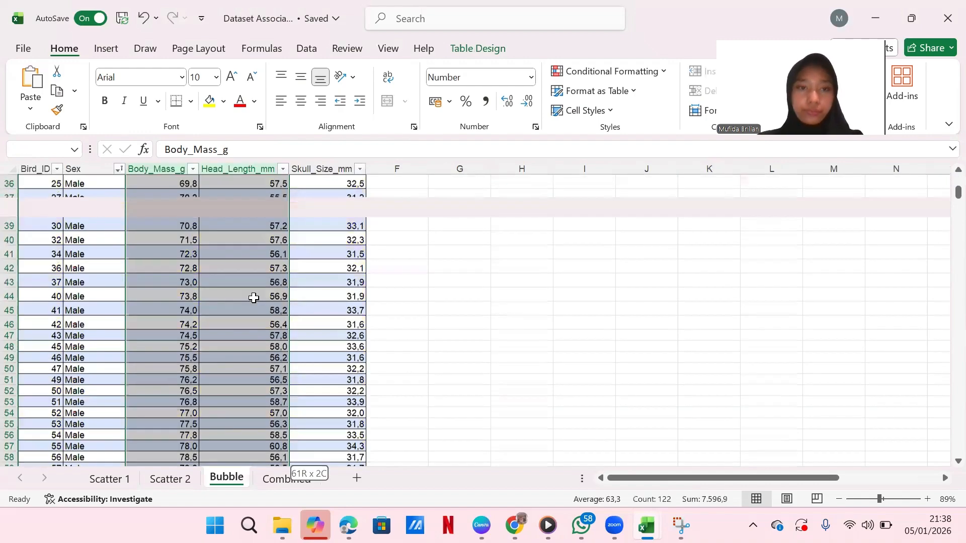
pyautogui.scroll(12, 254, 298)
pyautogui.click(105, 49)
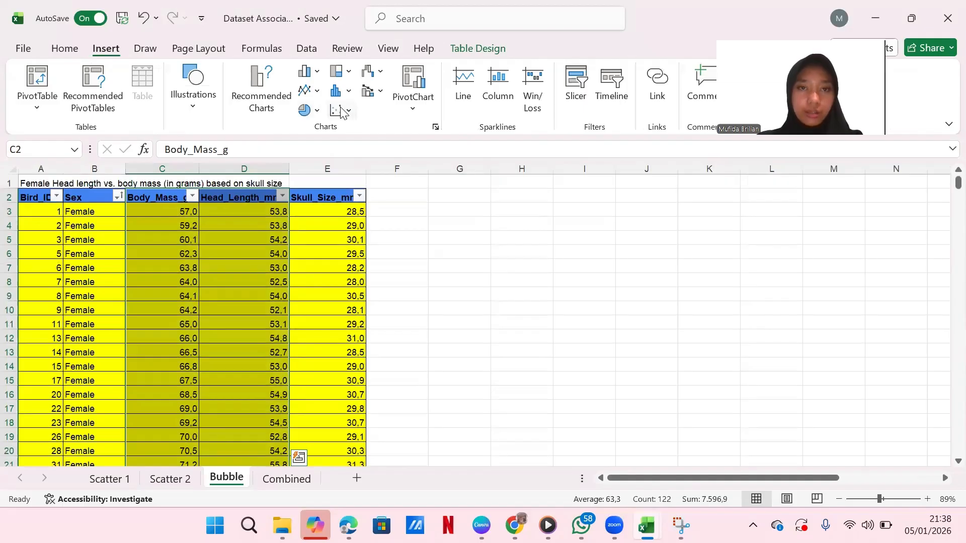
pyautogui.click(342, 111)
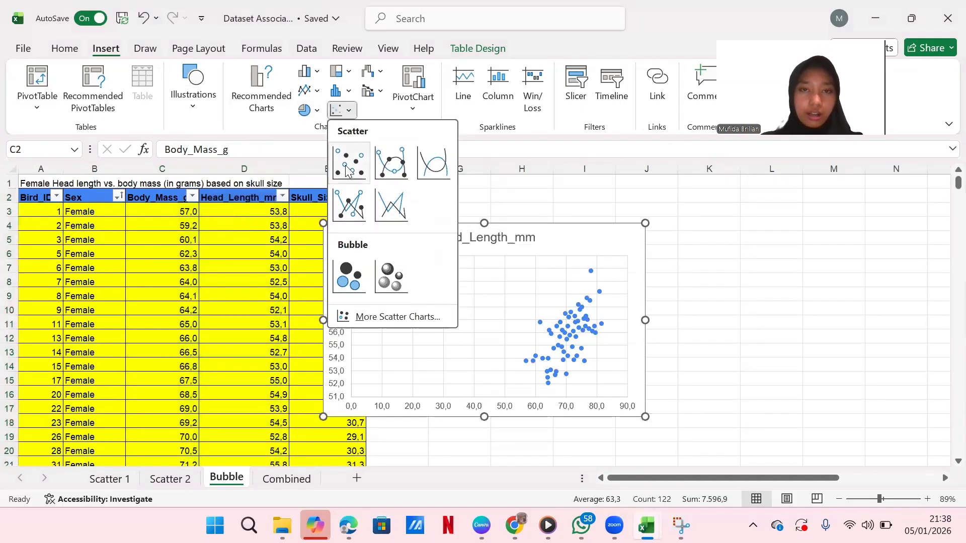
pyautogui.click(347, 170)
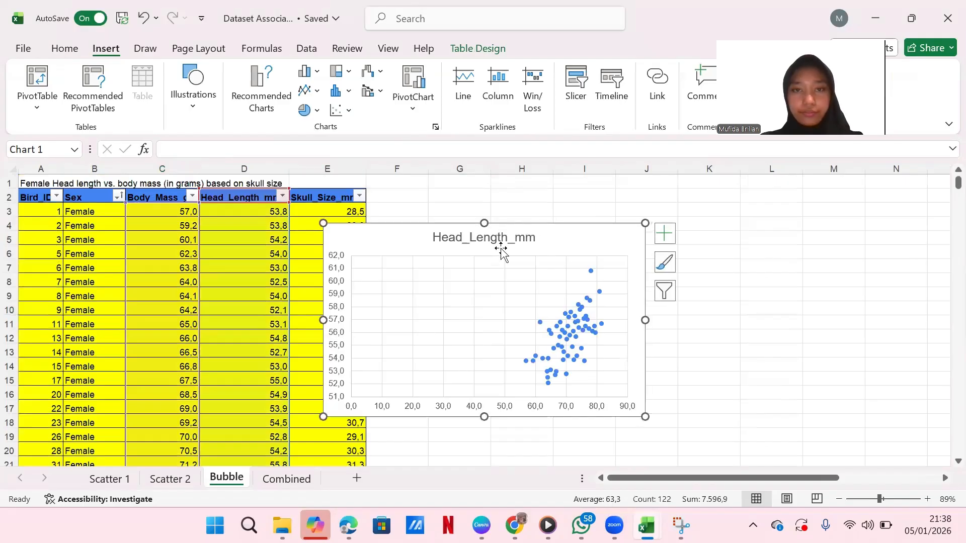
# Step: Move the new Head_Length_mm scatter chart clear of the data table, to about columns G to L beside rows 3 to 15, and deselect it
pyautogui.moveTo(554, 248); pyautogui.dragTo(658, 217)
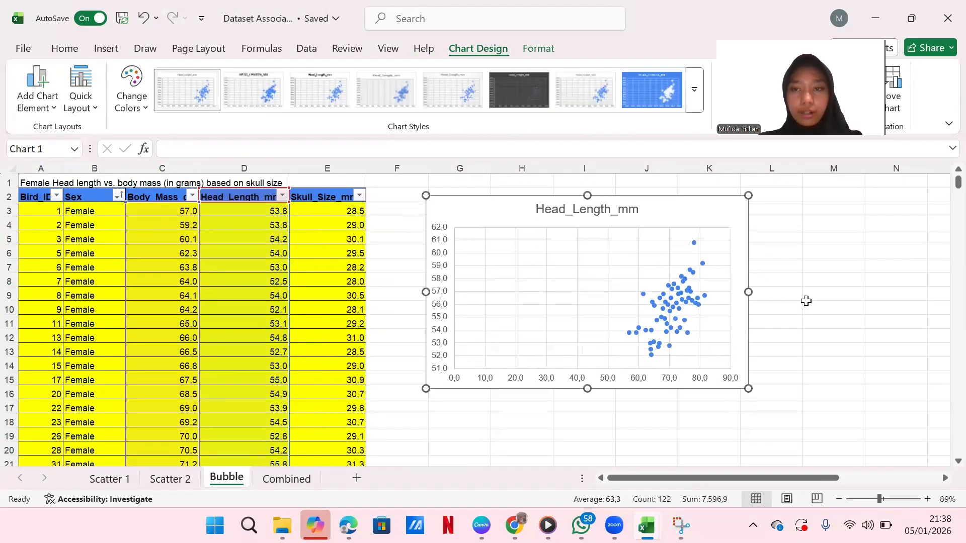
pyautogui.click(806, 303)
pyautogui.scroll(-1, 806, 304)
pyautogui.scroll(1, 806, 304)
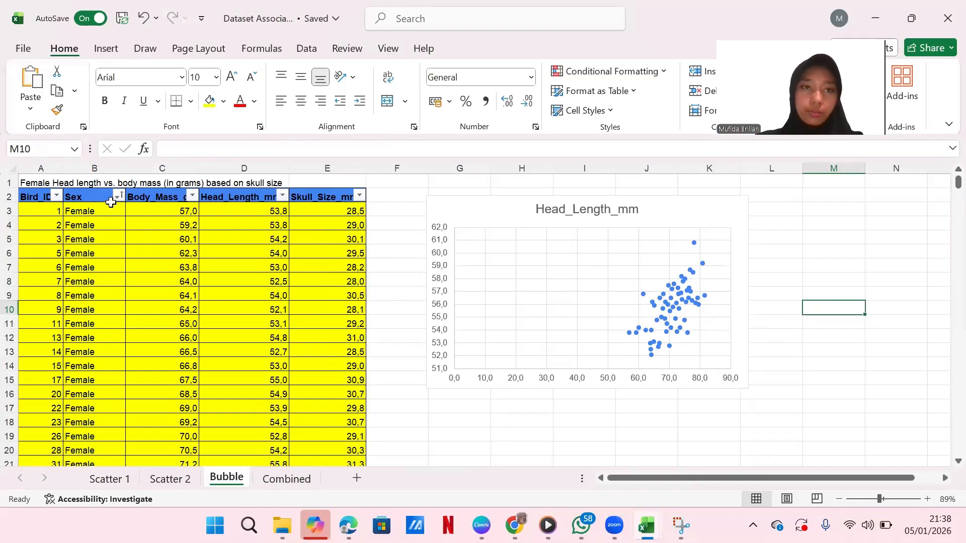
pyautogui.scroll(-1, 146, 213)
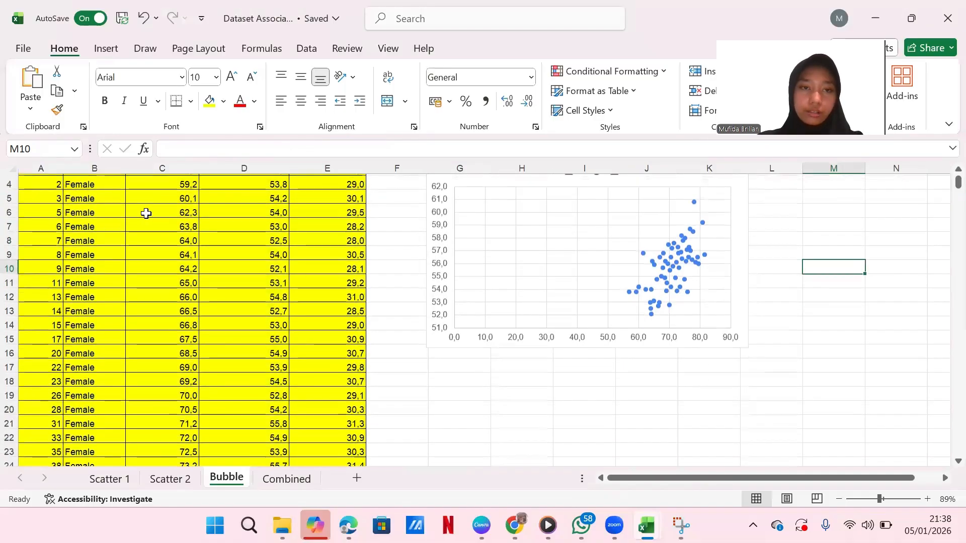
# Step: Insert a bubble chart from the Female rows of Body_Mass_g and Head_Length_mm, headers included, and place it just below the scatter chart
pyautogui.scroll(1, 146, 213)
pyautogui.scroll(-1, 146, 214)
pyautogui.scroll(-2, 146, 214)
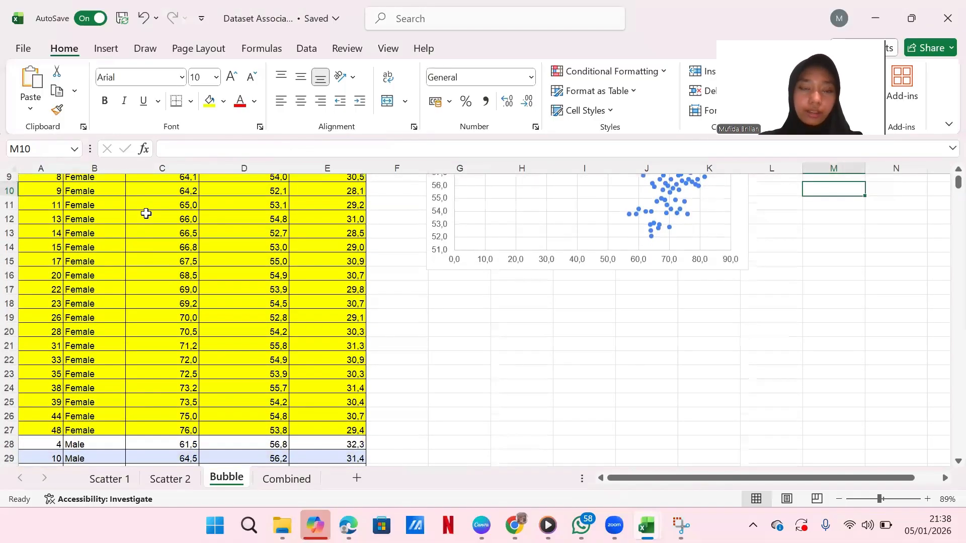
pyautogui.scroll(3, 146, 213)
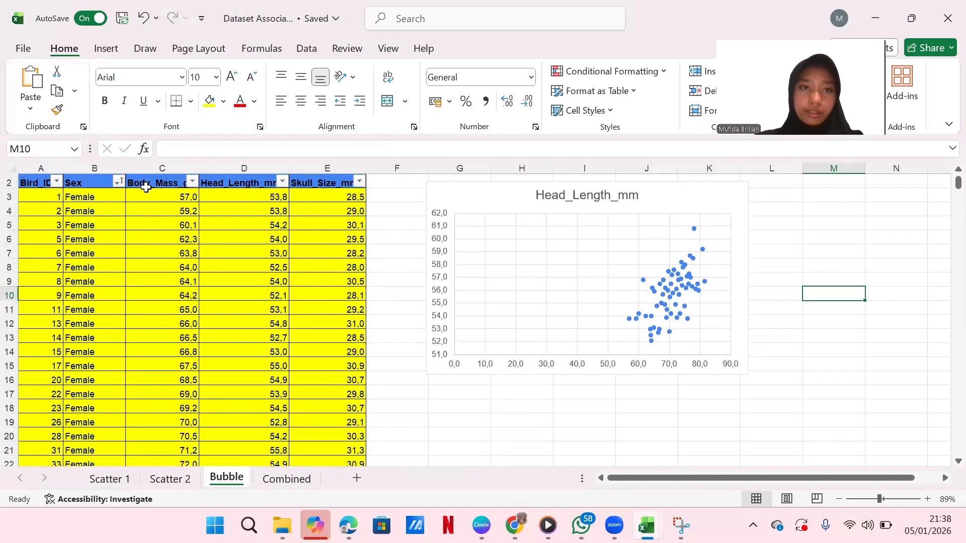
pyautogui.click(141, 183)
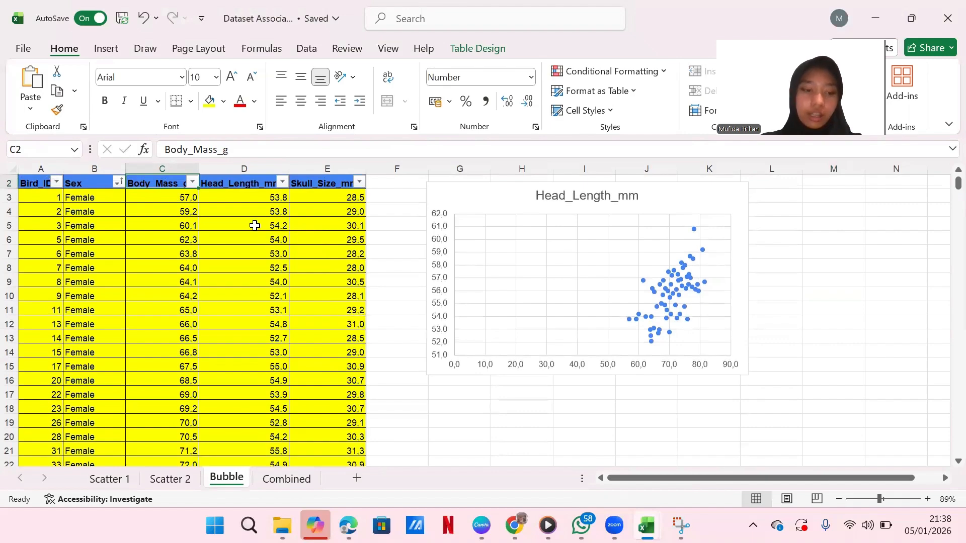
pyautogui.hotkey('shift', 'Right')
pyautogui.hotkey('shift', 'Down')
pyautogui.hotkey('shift', 'Down')
pyautogui.hotkey('shift', 'Down')
pyautogui.hotkey('shift', 'Down')
pyautogui.hotkey('shift', 'Down')
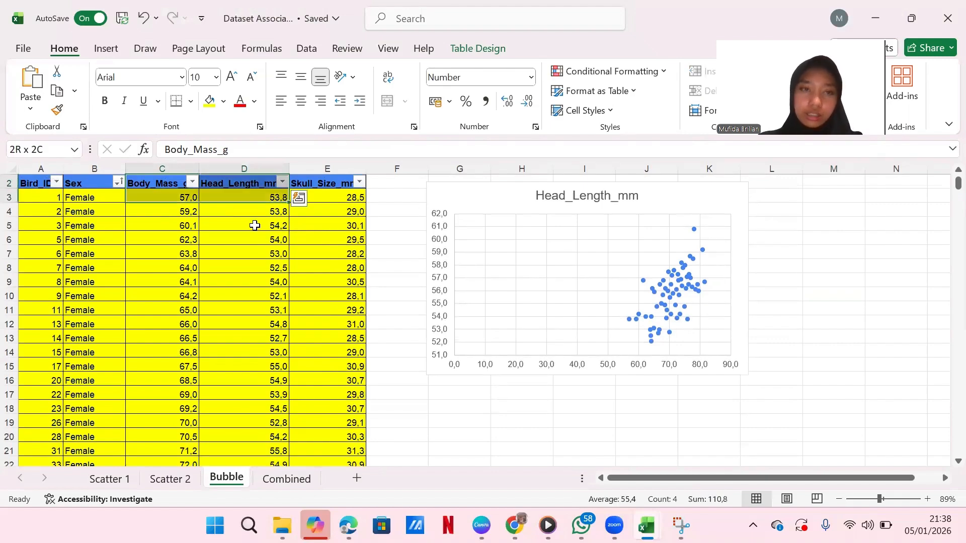
pyautogui.hotkey('shift', 'Down')
pyautogui.hotkey('shift', 'Down')
pyautogui.hotkey('shift', 'Down')
pyautogui.hotkey('shift', 'Down')
pyautogui.hotkey('shift', 'Down')
pyautogui.hotkey('shift', 'Down')
pyautogui.hotkey('shift', 'Down')
pyautogui.hotkey('shift', 'Down')
pyautogui.hotkey('shift', 'Down')
pyautogui.hotkey('shift', 'Down')
pyautogui.hotkey('shift', 'Down')
pyautogui.hotkey('shift', 'Down')
pyautogui.hotkey('shift', 'Down')
pyautogui.hotkey('shift', 'Down')
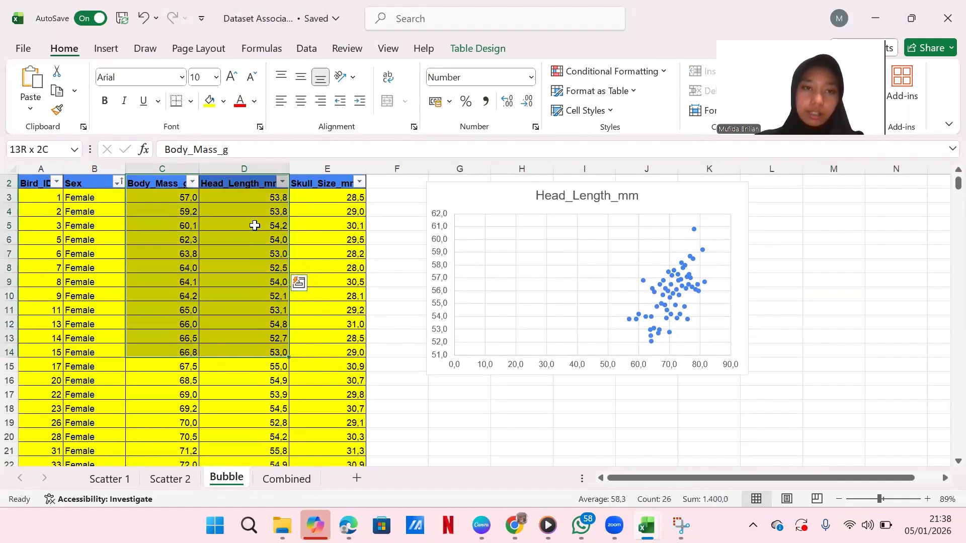
pyautogui.hotkey('shift', 'Down')
pyautogui.hotkey('shift', 'Down')
pyautogui.hotkey('shift', 'Down')
pyautogui.hotkey('shift', 'Down')
pyautogui.hotkey('shift', 'Down')
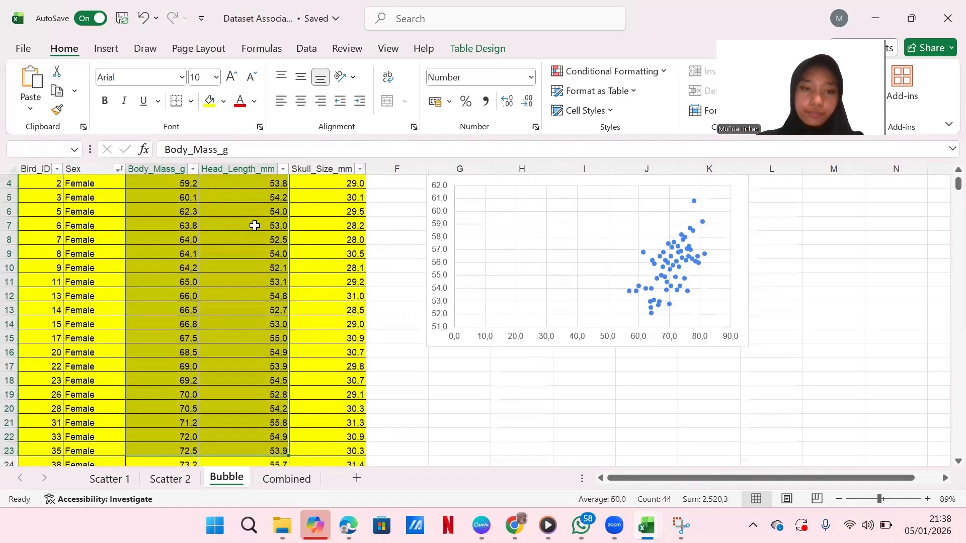
pyautogui.hotkey('shift', 'Down')
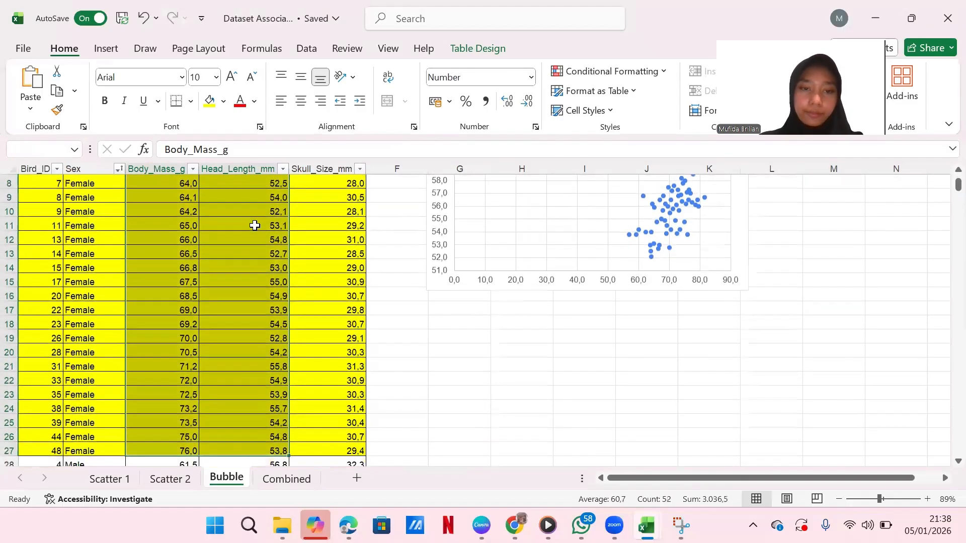
pyautogui.click(105, 49)
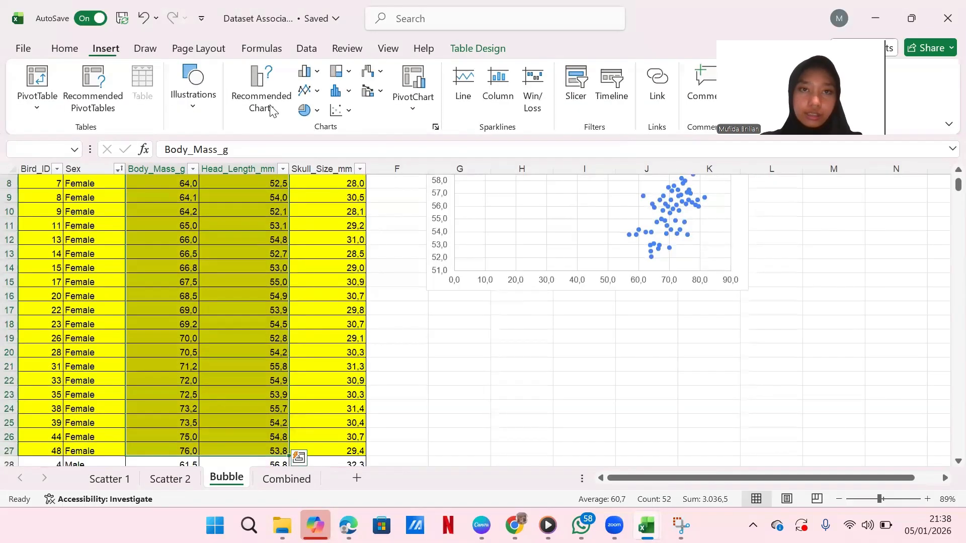
pyautogui.click(337, 110)
pyautogui.click(351, 292)
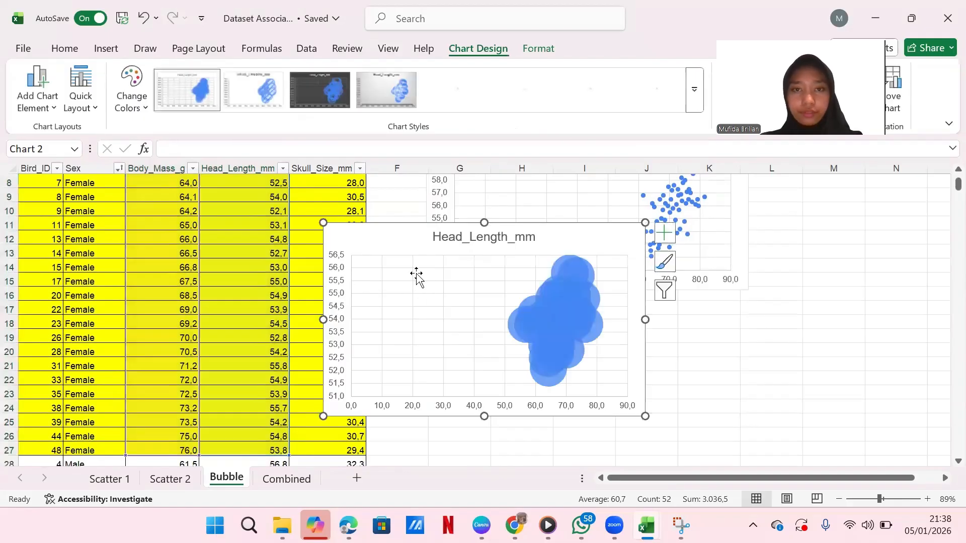
pyautogui.moveTo(408, 266); pyautogui.dragTo(502, 327)
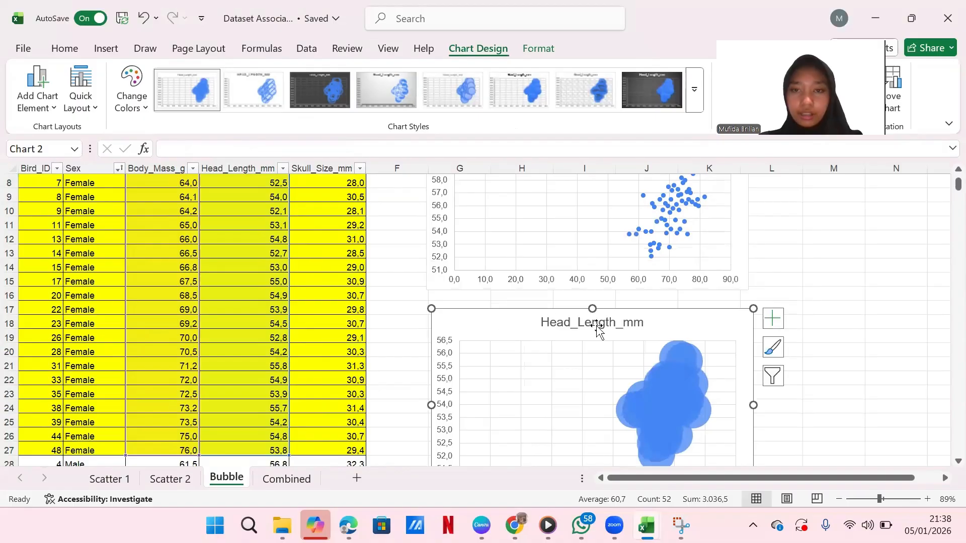
# Step: Change the bubble chart's title to "Female" and deselect the chart
pyautogui.click(597, 326)
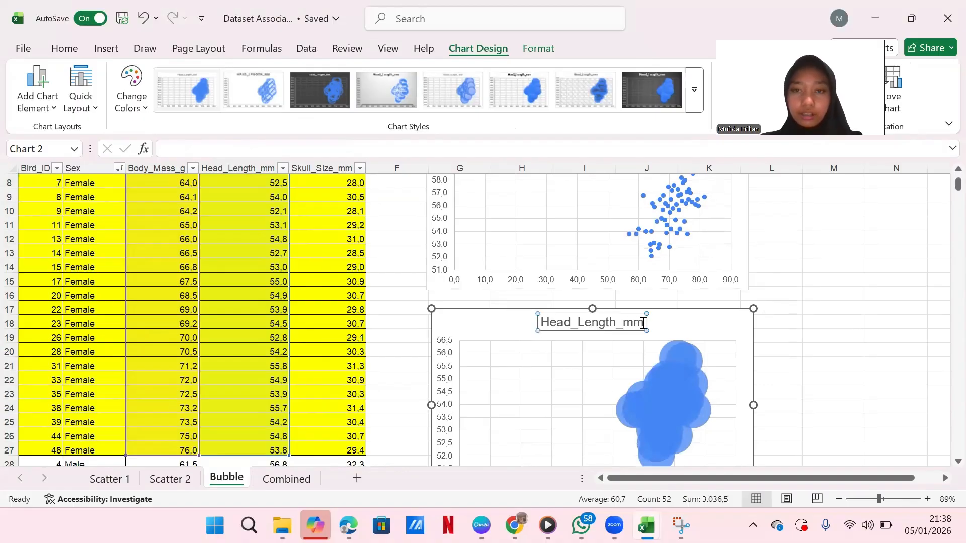
pyautogui.click(642, 323)
pyautogui.press('BackSpace')
pyautogui.press('BackSpace')
pyautogui.press('BackSpace')
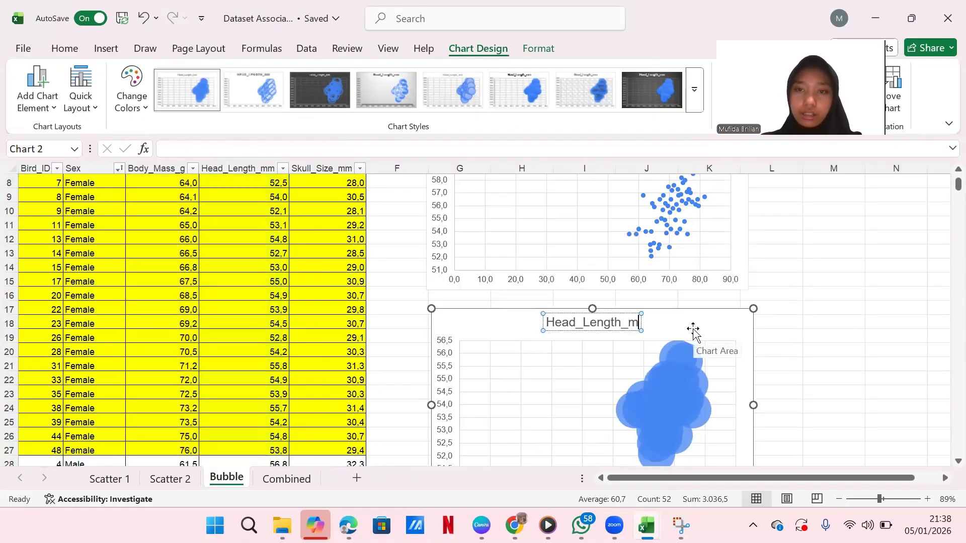
pyautogui.press('BackSpace')
pyautogui.press('BackSpace')
pyautogui.press('BackSpace')
pyautogui.press('BackSpace')
pyautogui.press('BackSpace')
pyautogui.press('BackSpace')
pyautogui.press('BackSpace')
pyautogui.press('BackSpace')
pyautogui.press('BackSpace')
pyautogui.press('BackSpace')
pyautogui.press('BackSpace')
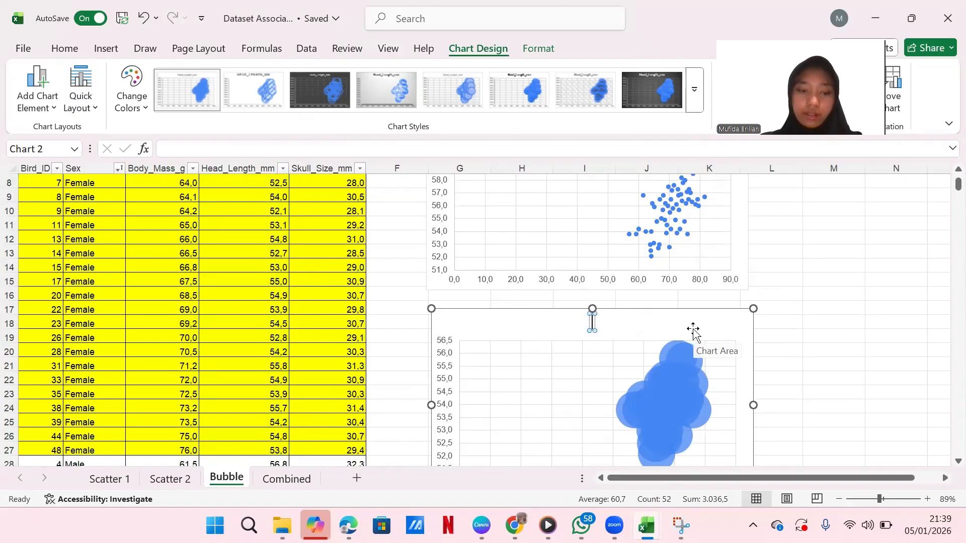
pyautogui.write('Feam')
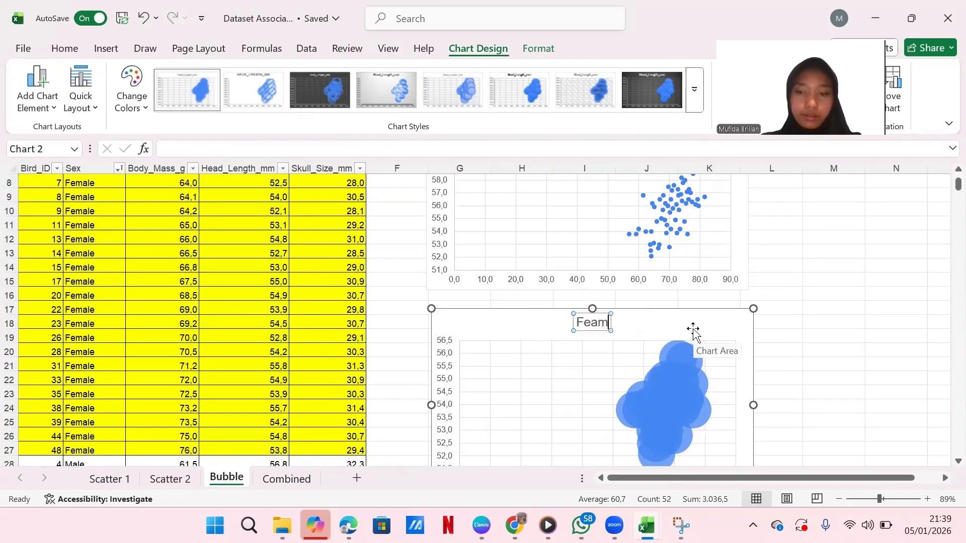
pyautogui.press('BackSpace')
pyautogui.press('BackSpace')
pyautogui.write('male')
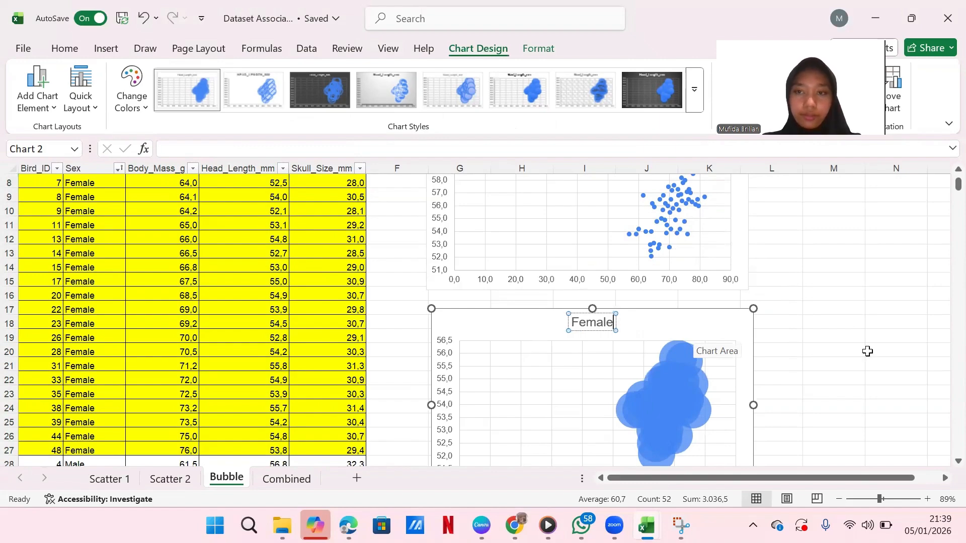
pyautogui.click(778, 333)
# Step: Set the minimum bound of the Female bubble chart's horizontal axis to 55
pyautogui.scroll(-3, 778, 332)
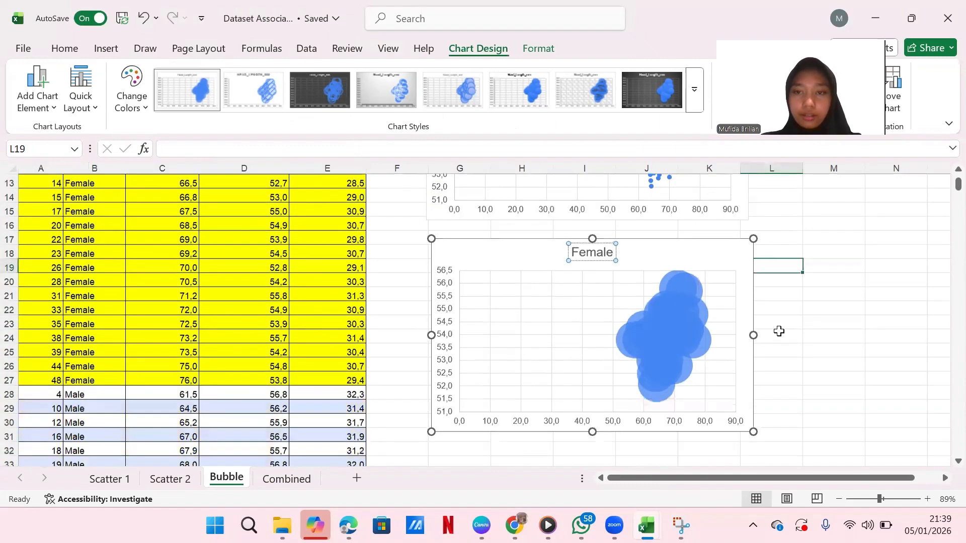
pyautogui.click(672, 398)
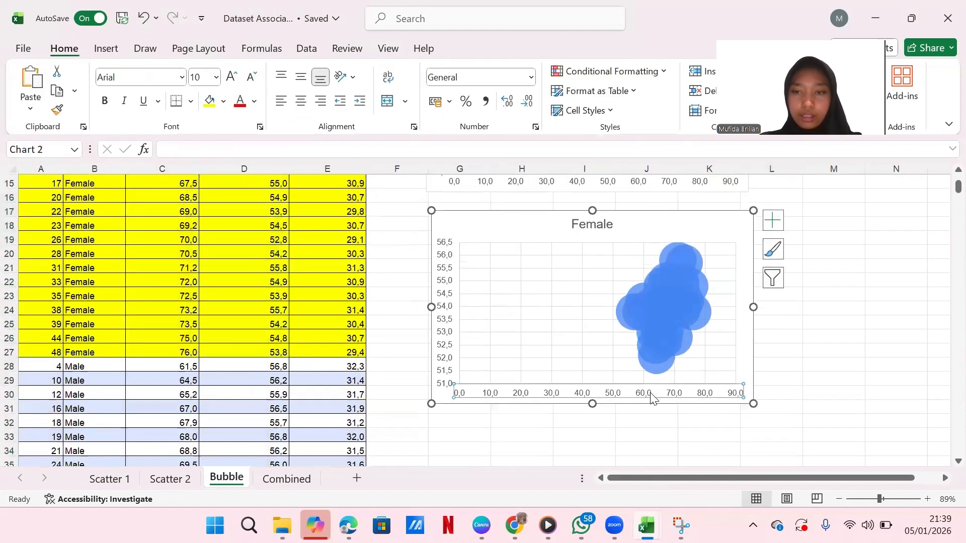
pyautogui.rightClick(651, 397)
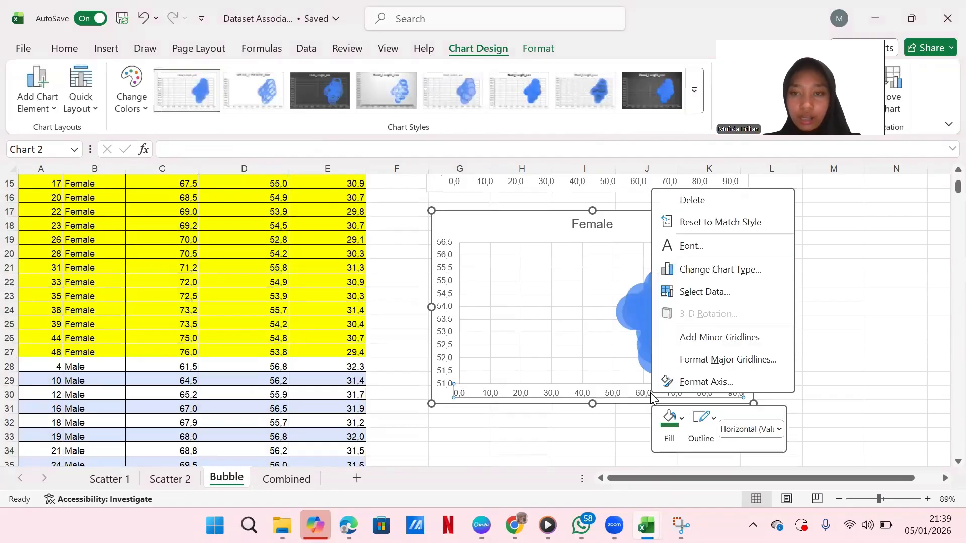
pyautogui.click(674, 378)
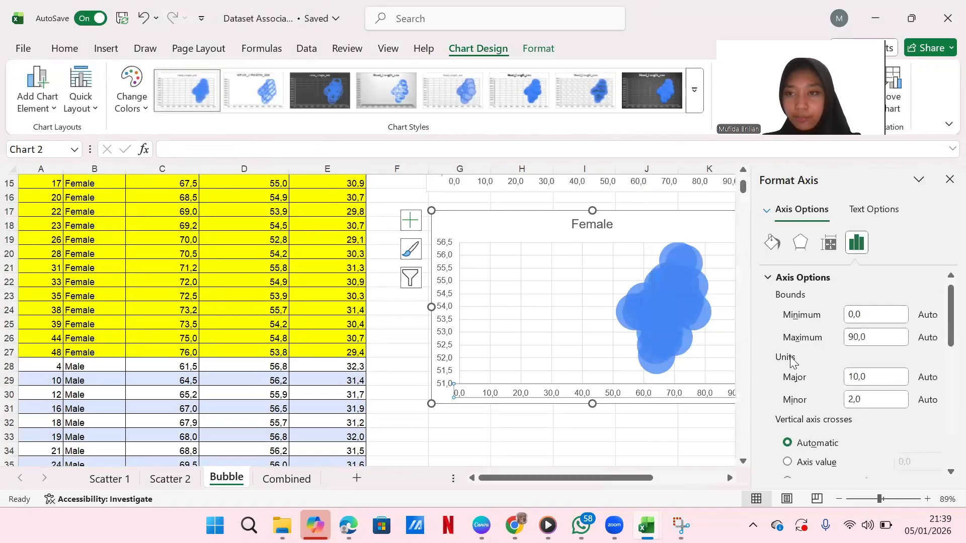
pyautogui.click(853, 315)
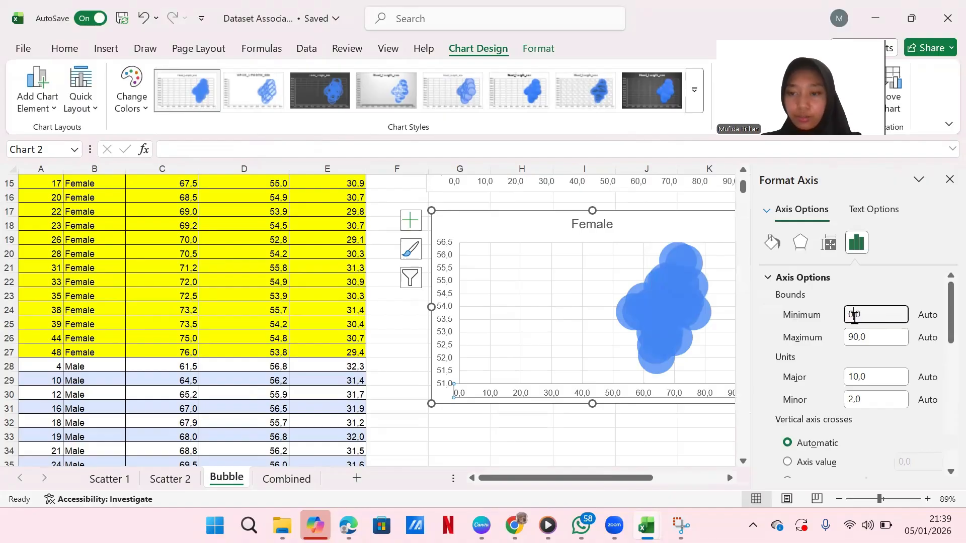
pyautogui.write('55')
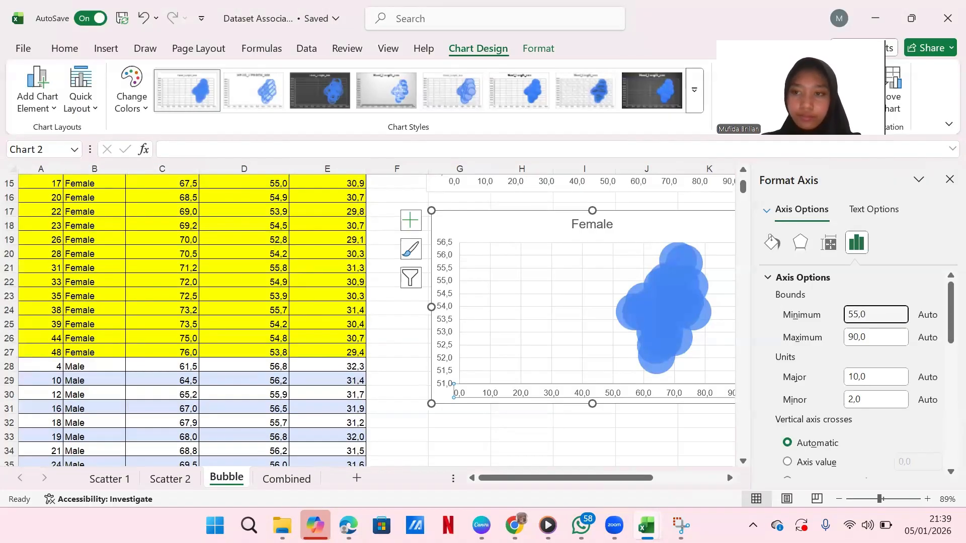
pyautogui.press('Return')
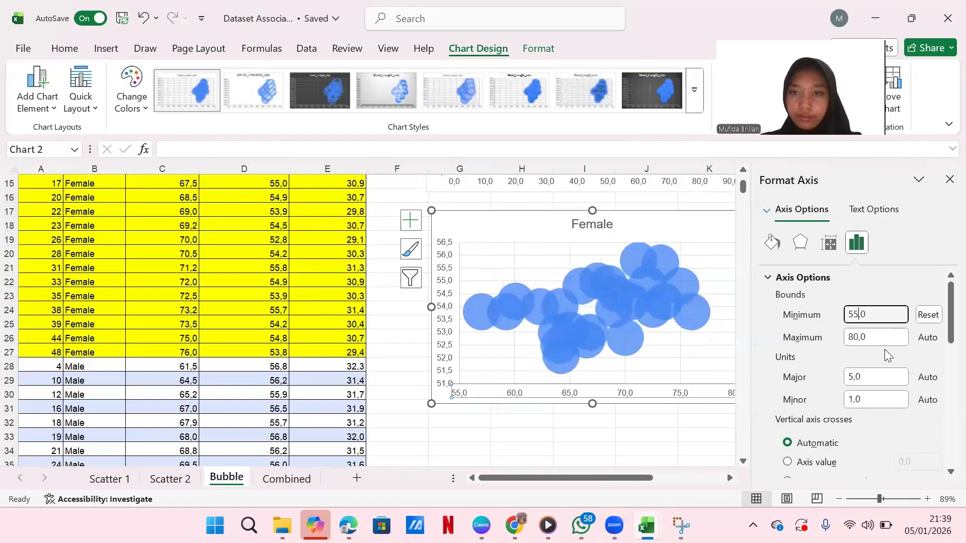
# Step: Set the horizontal axis numbers of the Female bubble chart to 0 decimal places
pyautogui.scroll(-8, 885, 350)
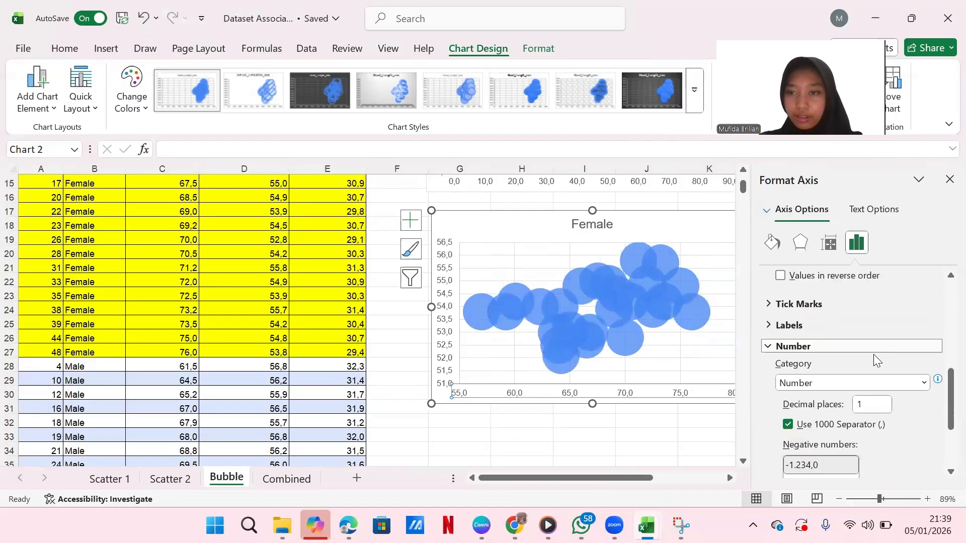
pyautogui.click(865, 405)
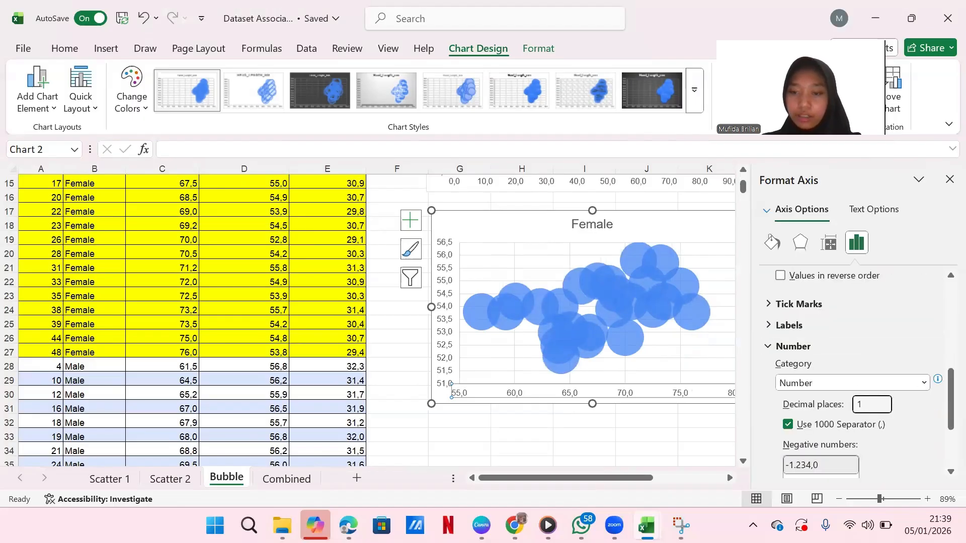
pyautogui.write('0')
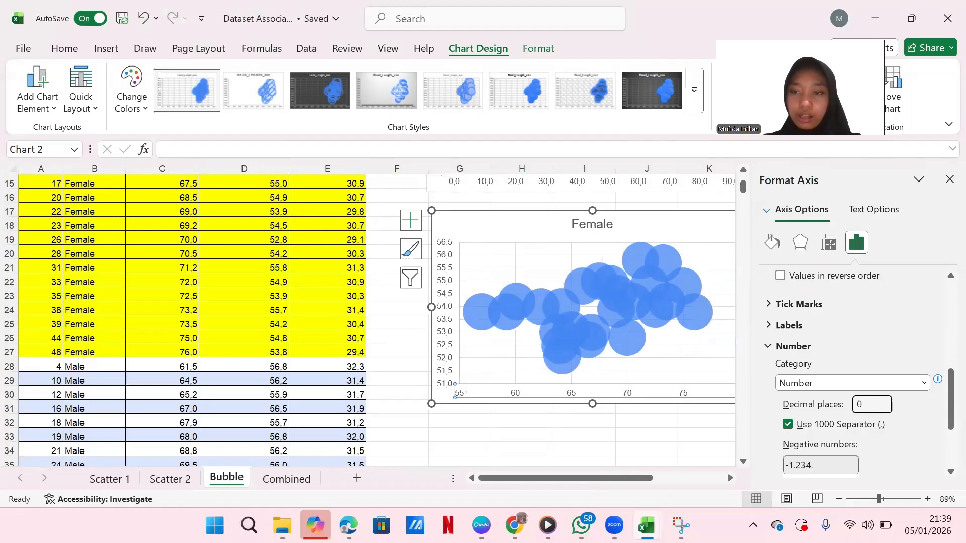
# Step: Set the vertical axis numbers of the Female bubble chart to 0 decimal places
pyautogui.click(450, 284)
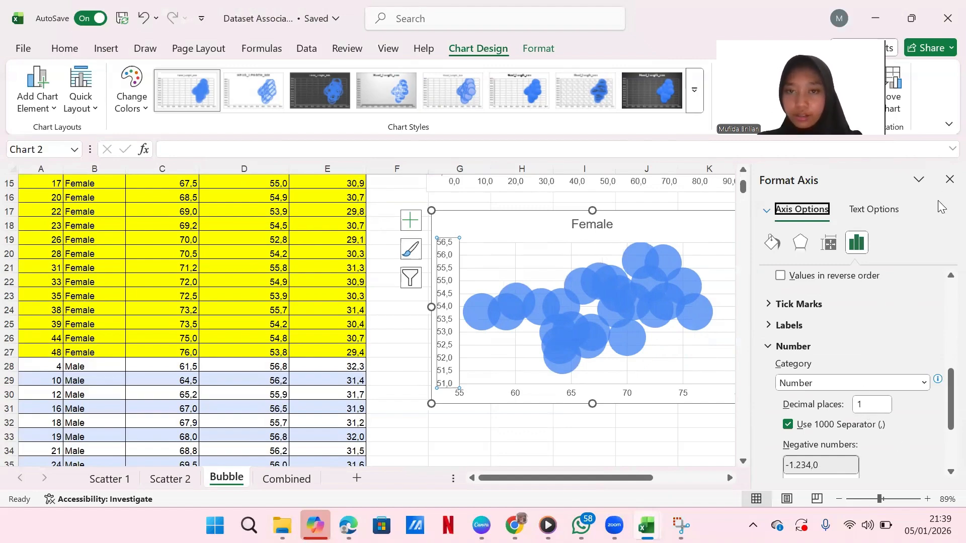
pyautogui.click(464, 448)
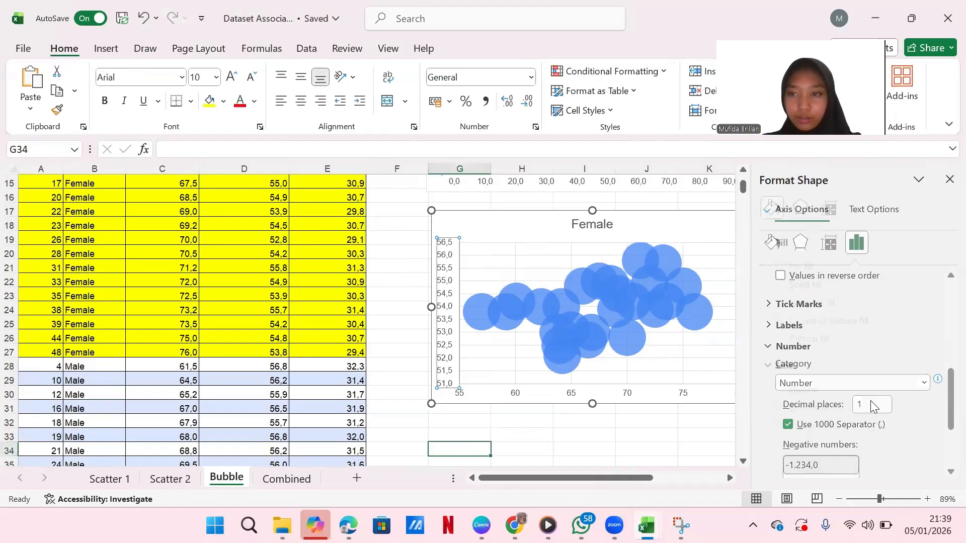
pyautogui.click(449, 275)
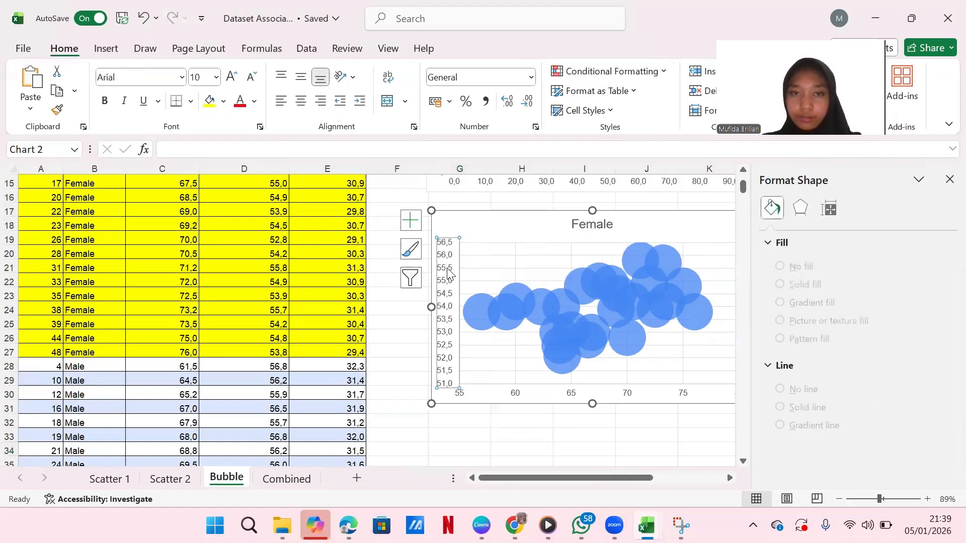
pyautogui.rightClick(450, 274)
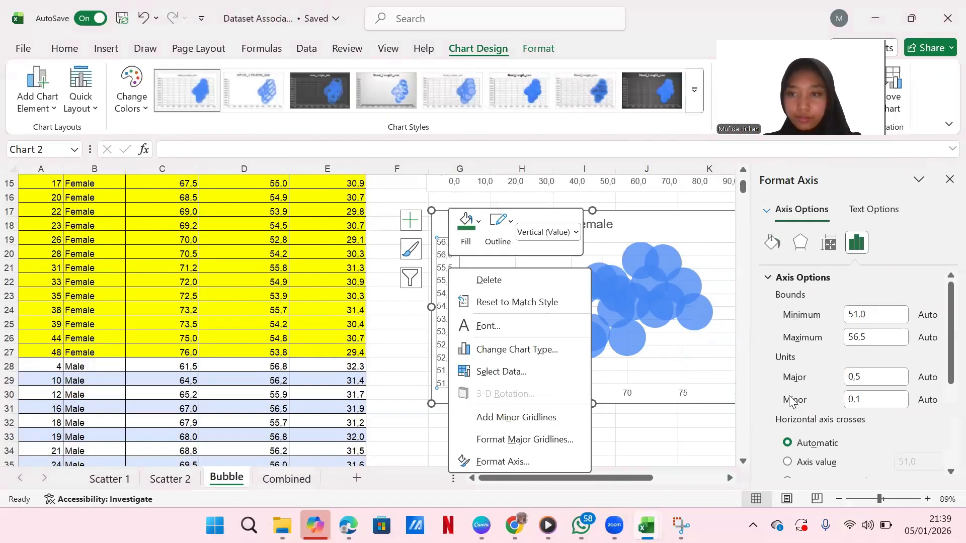
pyautogui.scroll(-3, 849, 439)
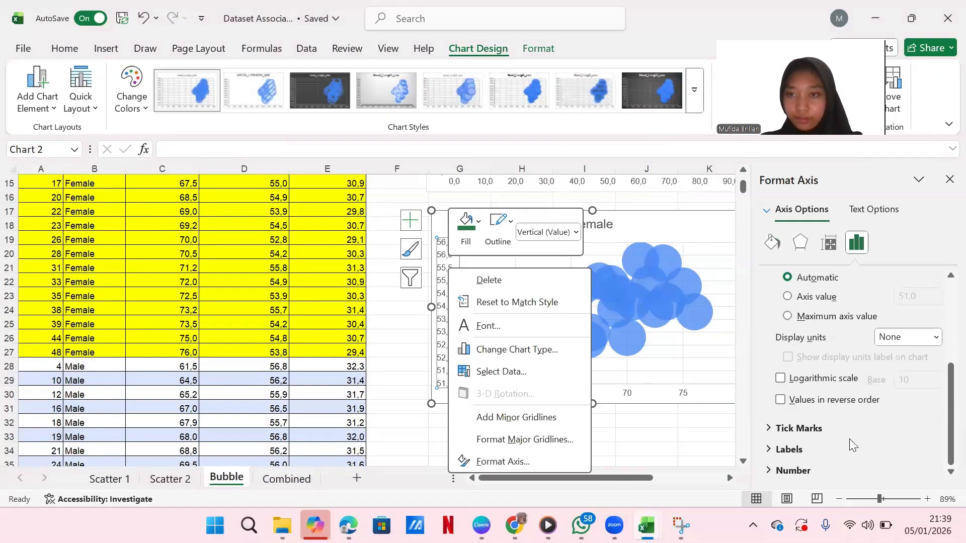
pyautogui.click(826, 466)
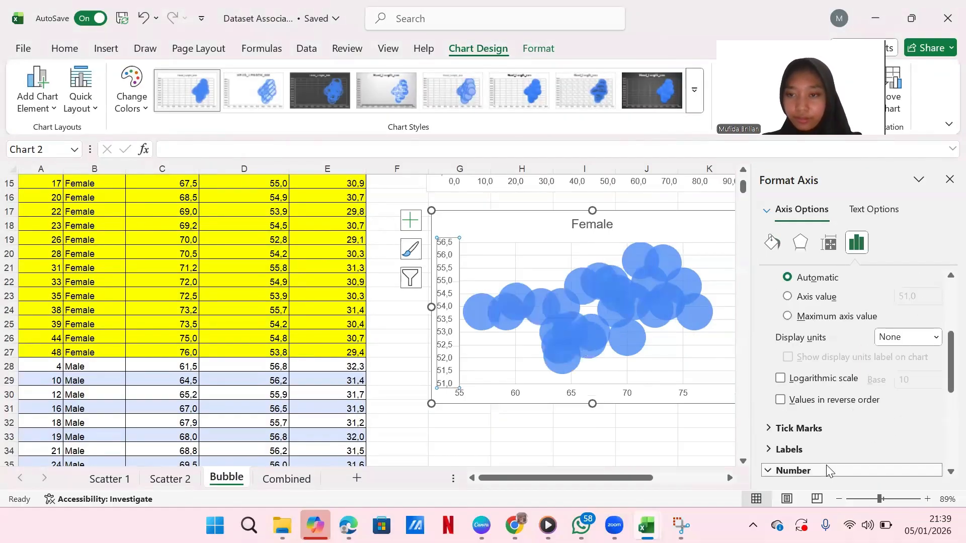
pyautogui.click(827, 465)
pyautogui.click(864, 314)
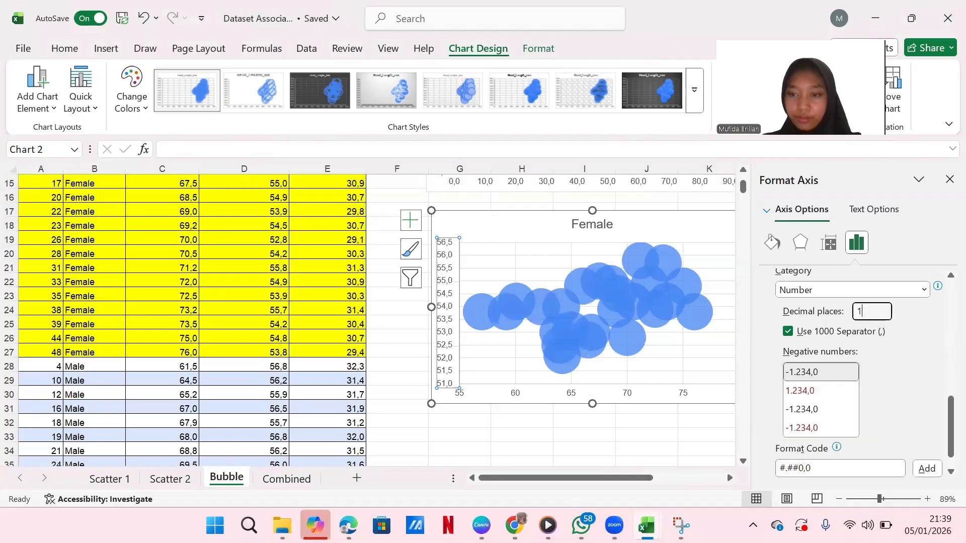
pyautogui.press('Return')
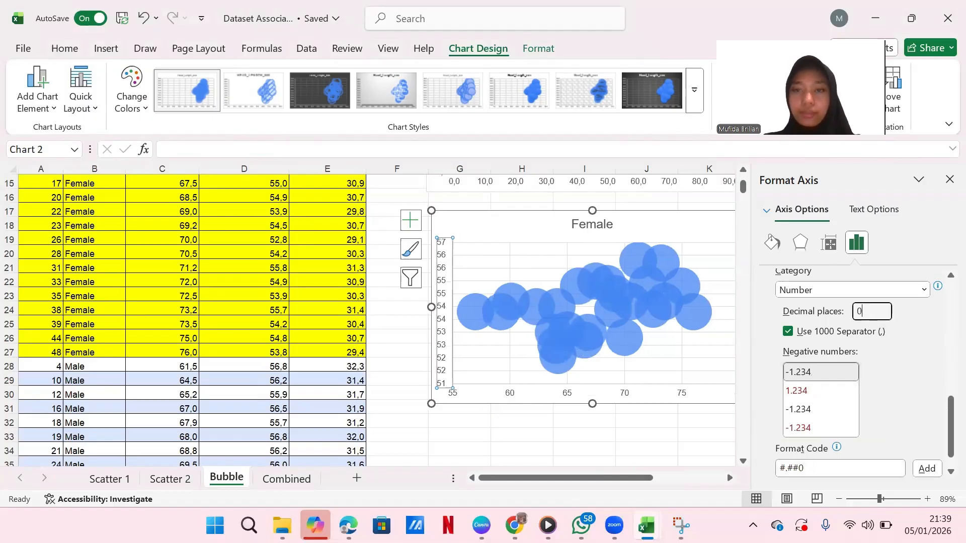
# Step: Scale the bubble size of the Female chart's data series to 60
pyautogui.click(622, 274)
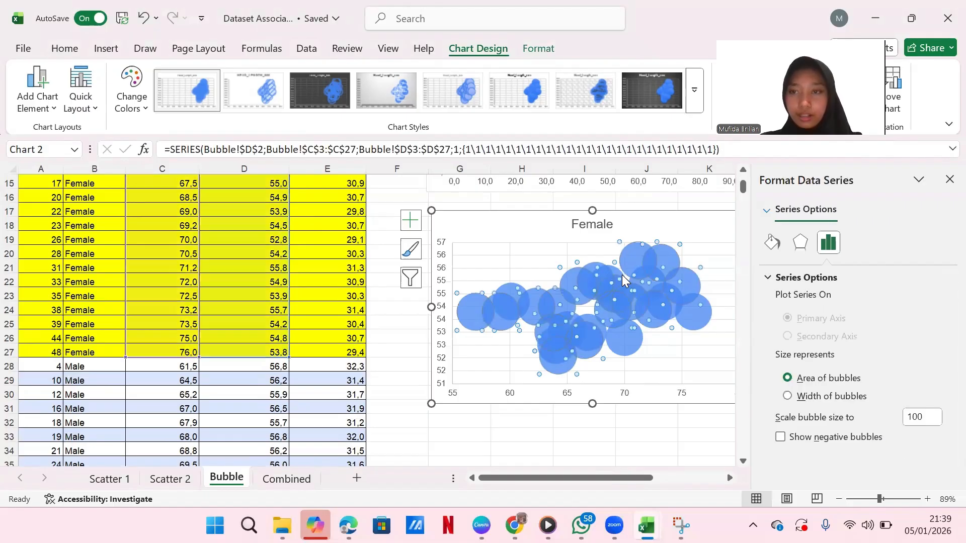
pyautogui.rightClick(622, 274)
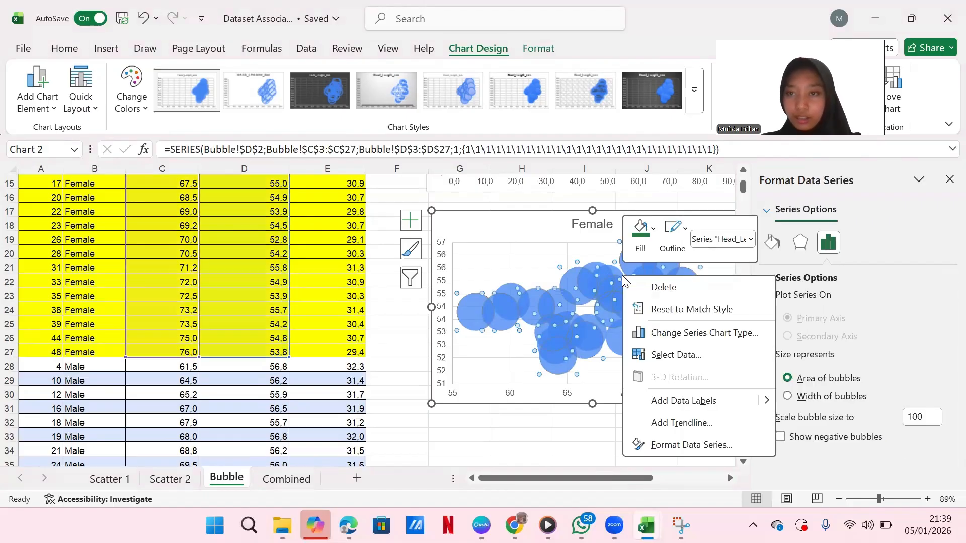
pyautogui.click(830, 383)
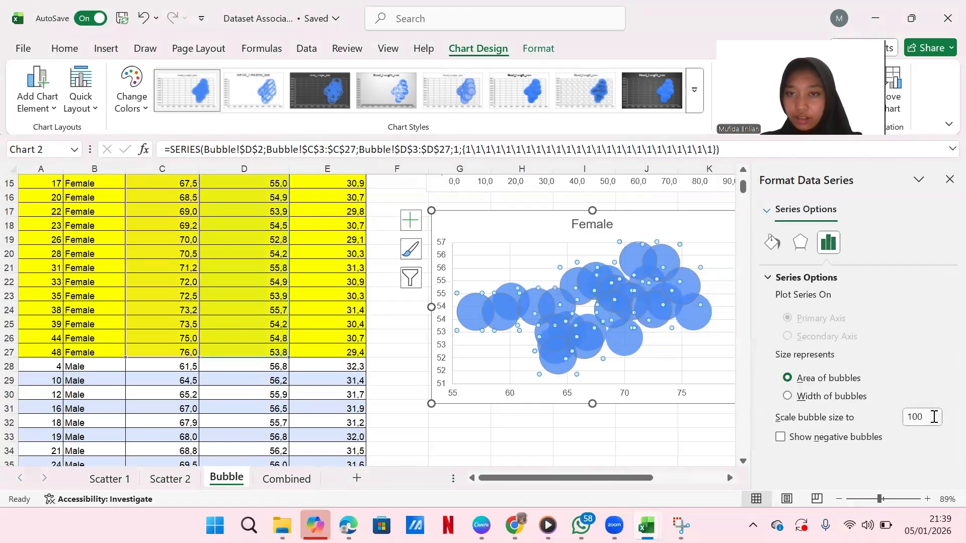
pyautogui.click(924, 418)
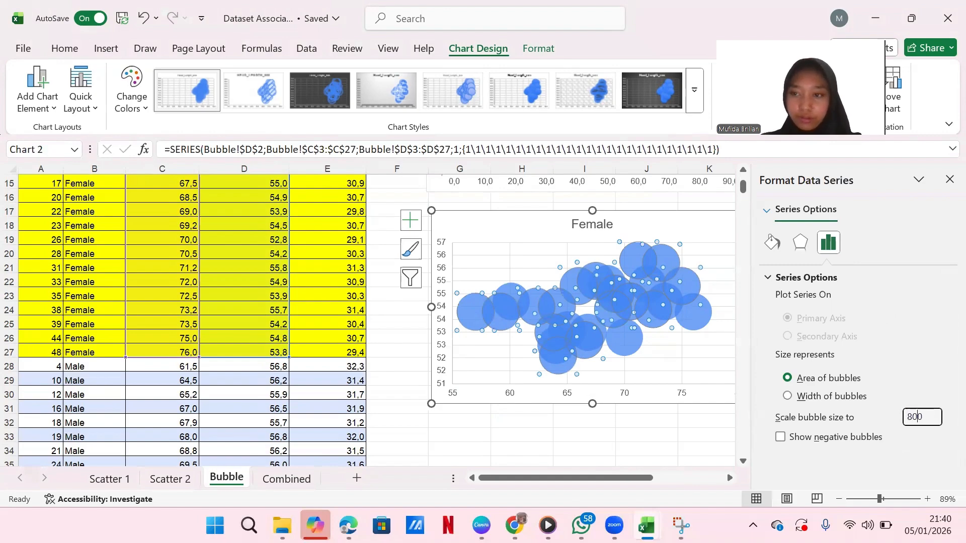
pyautogui.press('Return')
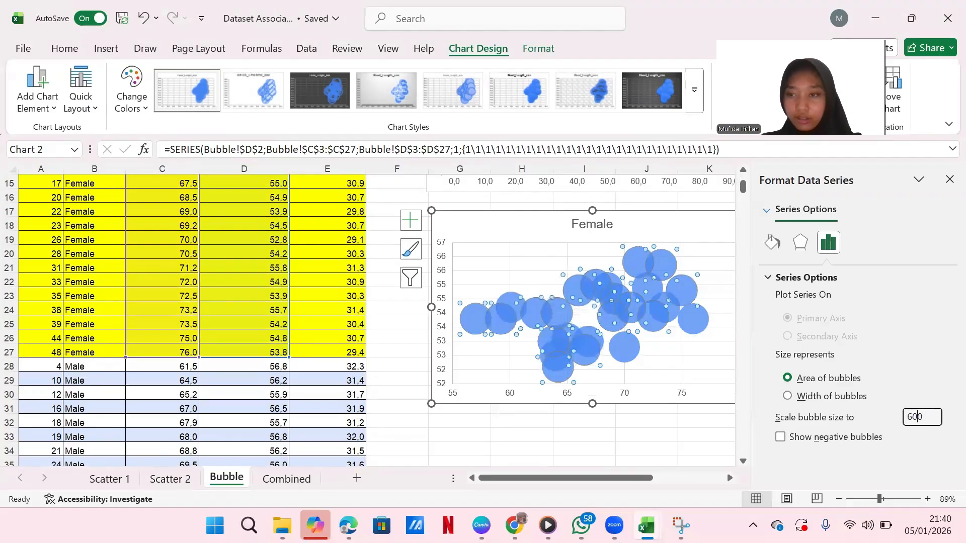
pyautogui.press('Return')
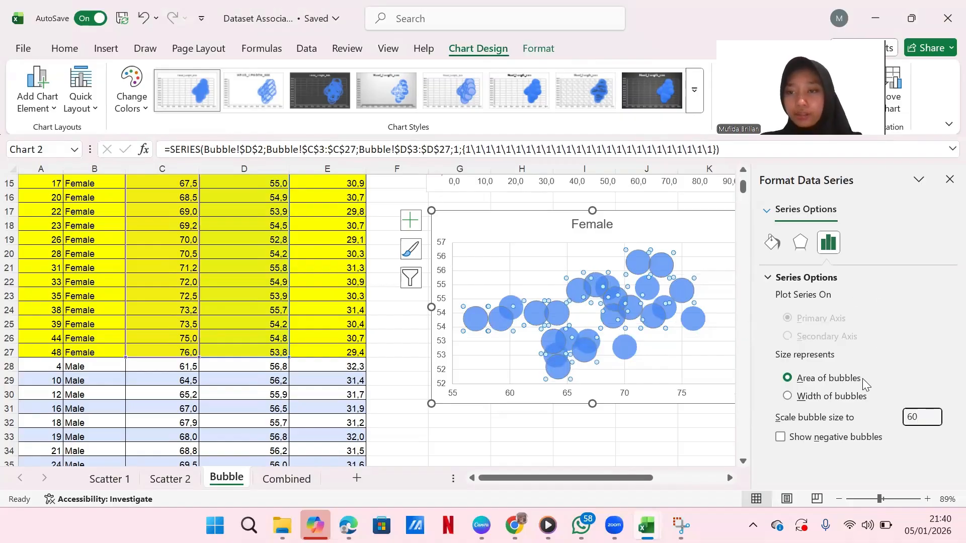
pyautogui.click(648, 319)
pyautogui.click(624, 311)
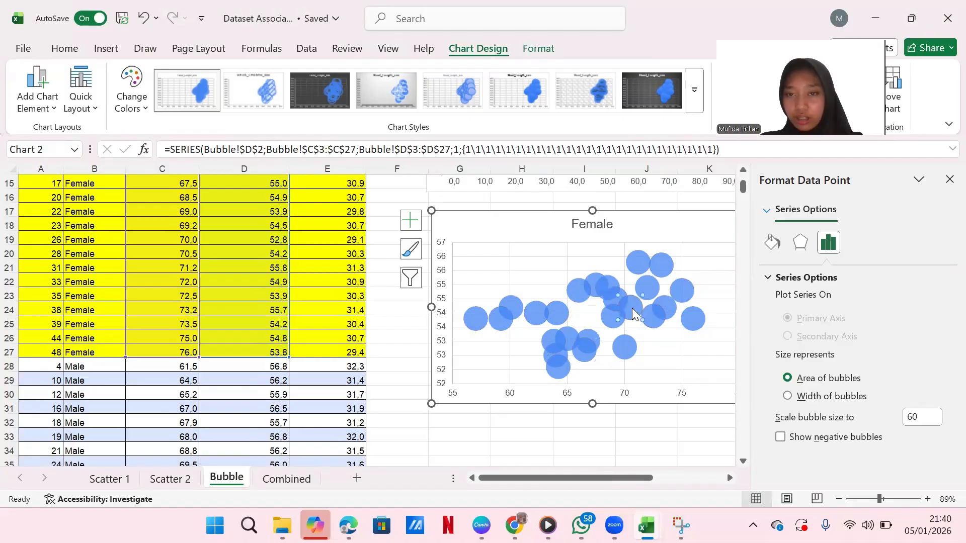
pyautogui.click(950, 180)
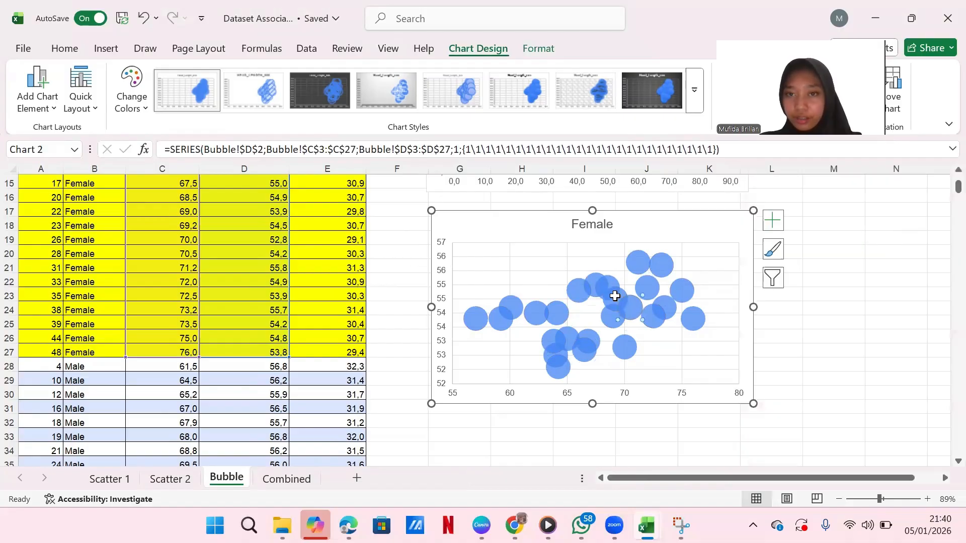
pyautogui.hotkey('ctrl', '1')
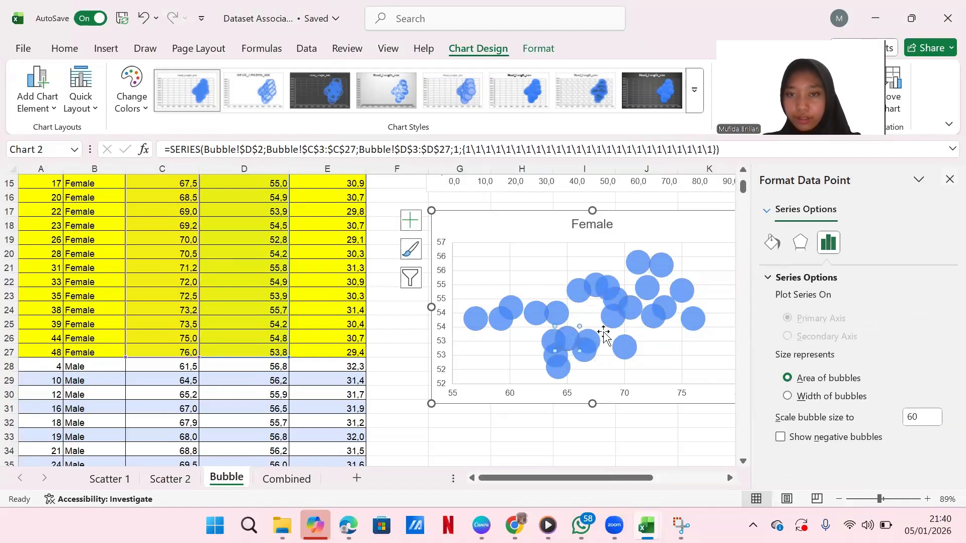
pyautogui.click(950, 179)
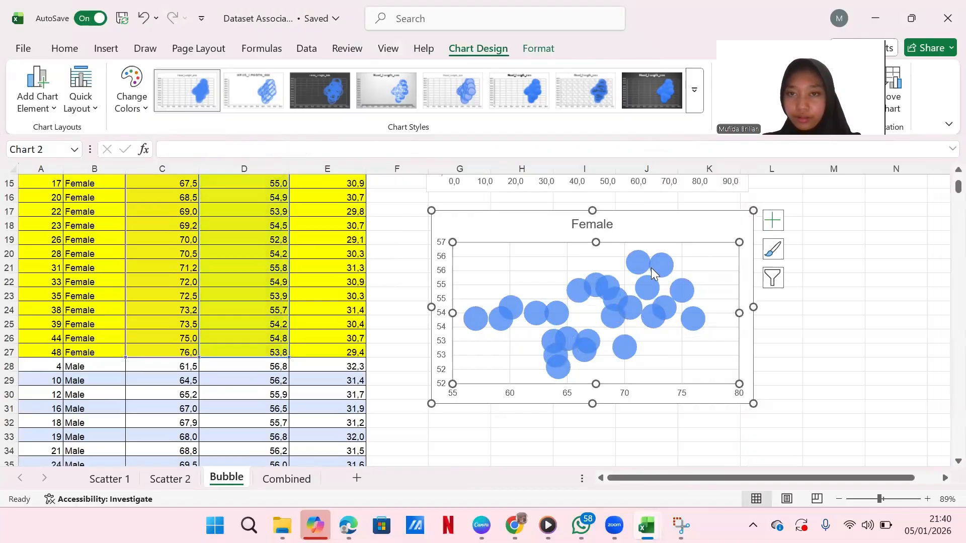
# Step: Give the bubbles of the Female chart's data series a white border
pyautogui.click(650, 268)
pyautogui.rightClick(650, 267)
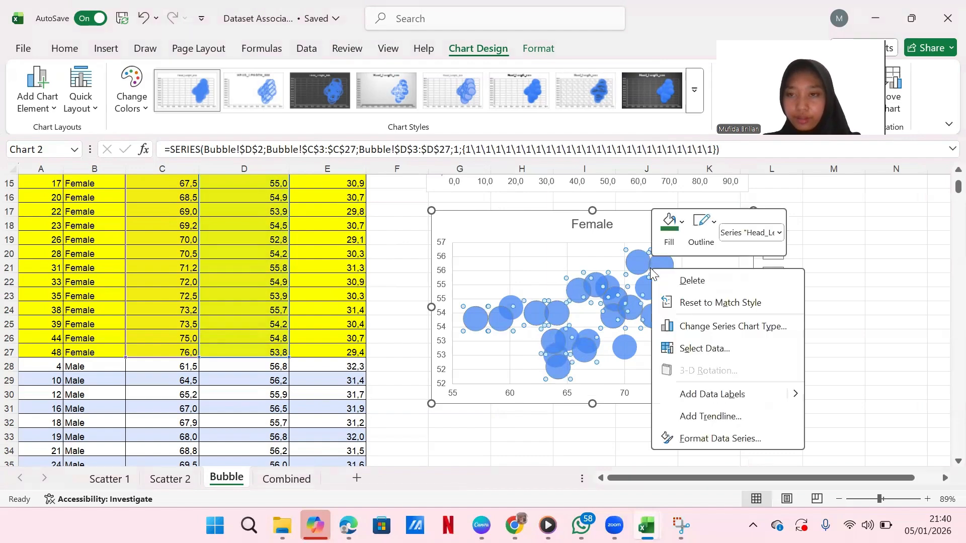
pyautogui.click(712, 440)
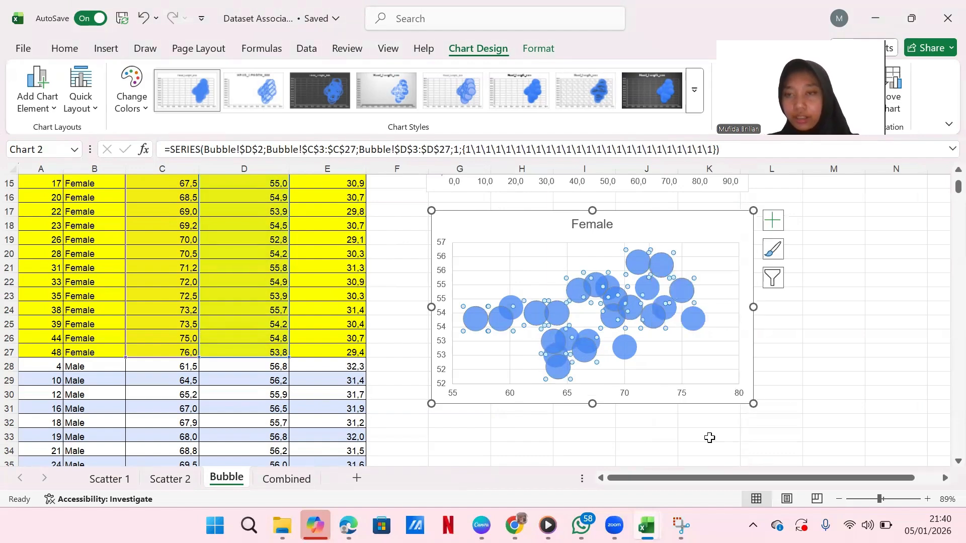
pyautogui.click(771, 243)
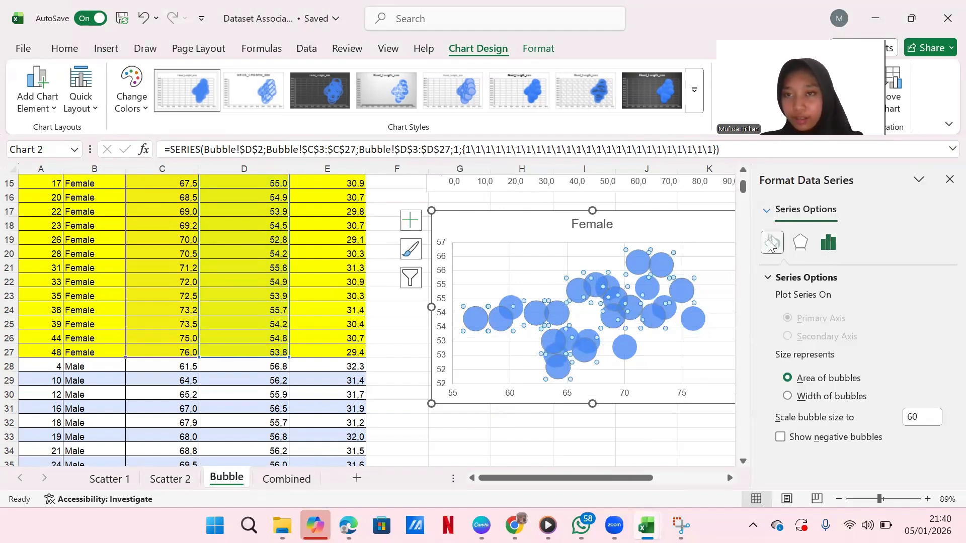
pyautogui.scroll(-2, 868, 376)
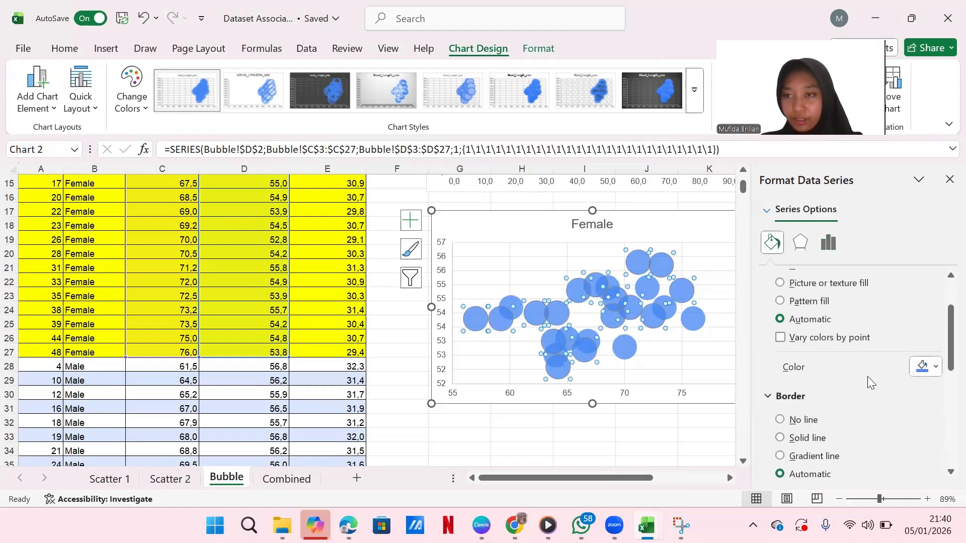
pyautogui.scroll(1, 867, 377)
pyautogui.scroll(-2, 867, 376)
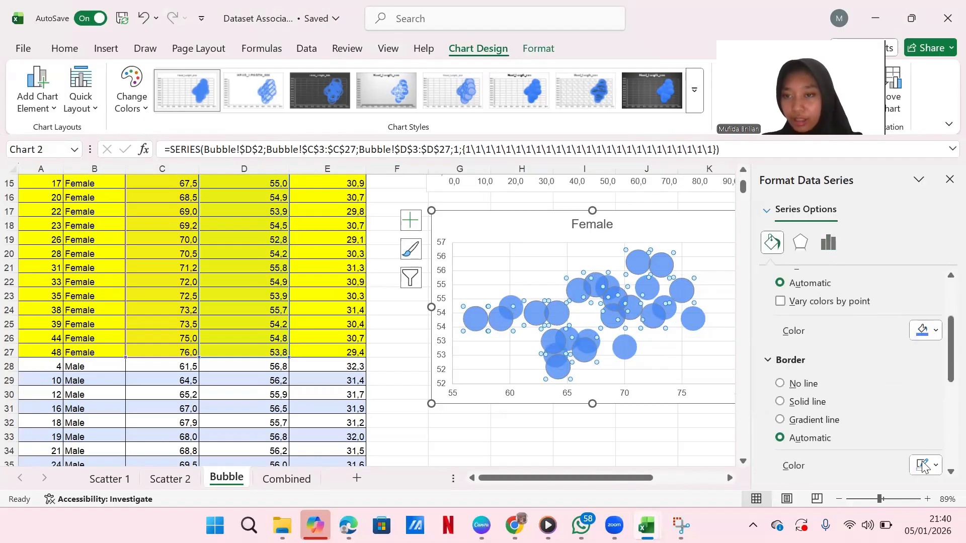
pyautogui.click(924, 466)
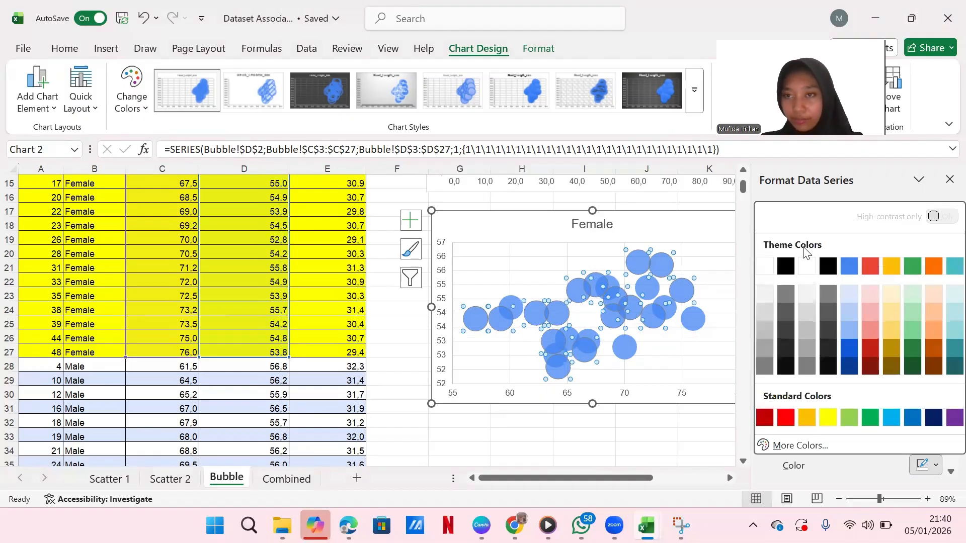
pyautogui.click(764, 269)
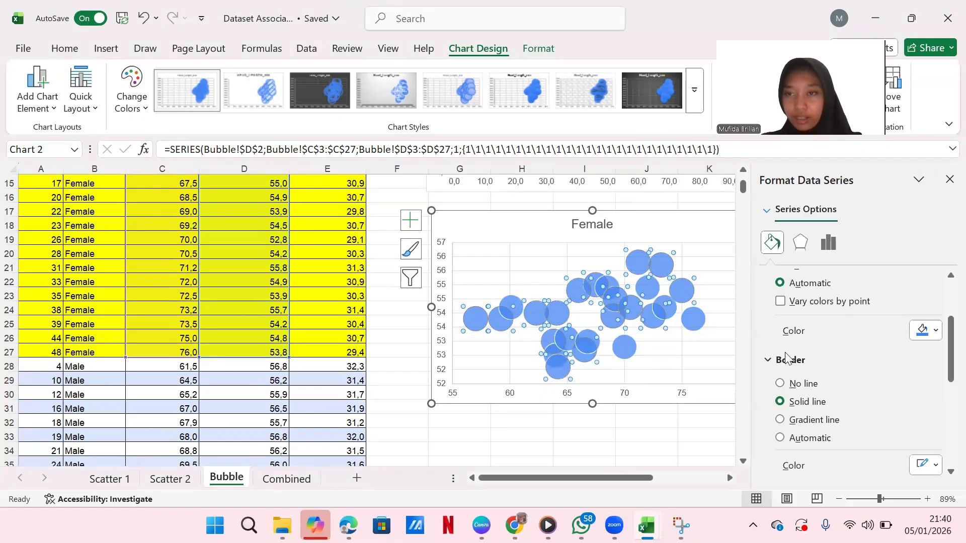
# Step: Fill the Female chart's bubbles with a light red theme colour and deselect the chart
pyautogui.click(925, 333)
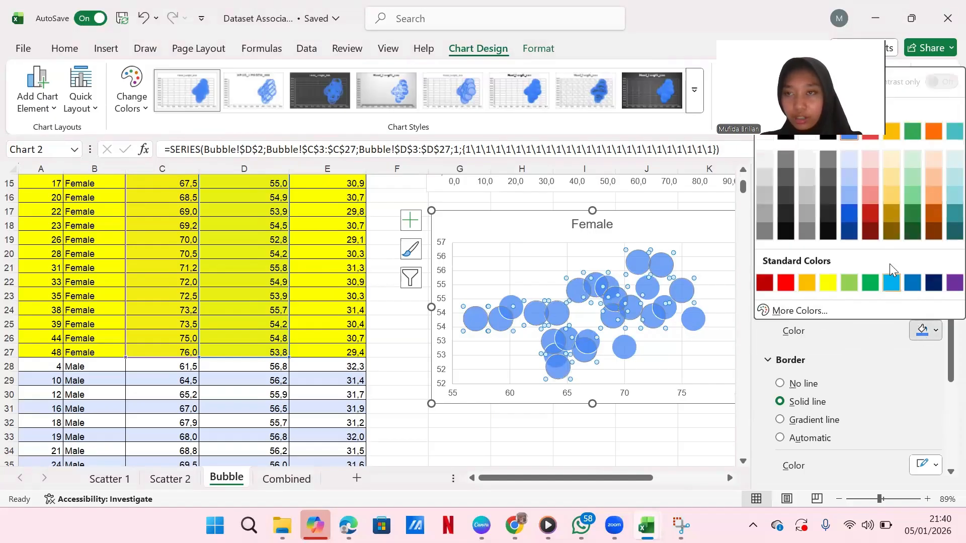
pyautogui.click(872, 179)
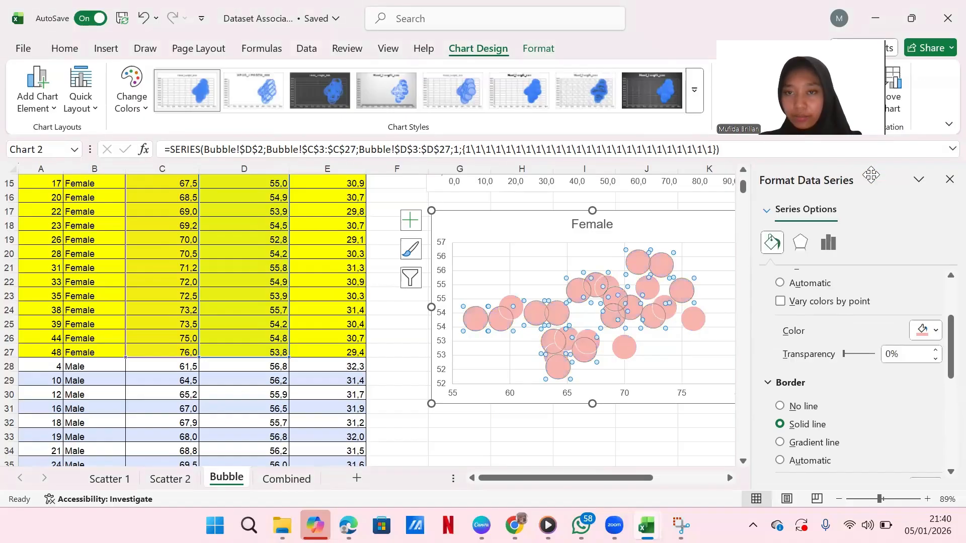
pyautogui.click(949, 180)
pyautogui.click(817, 324)
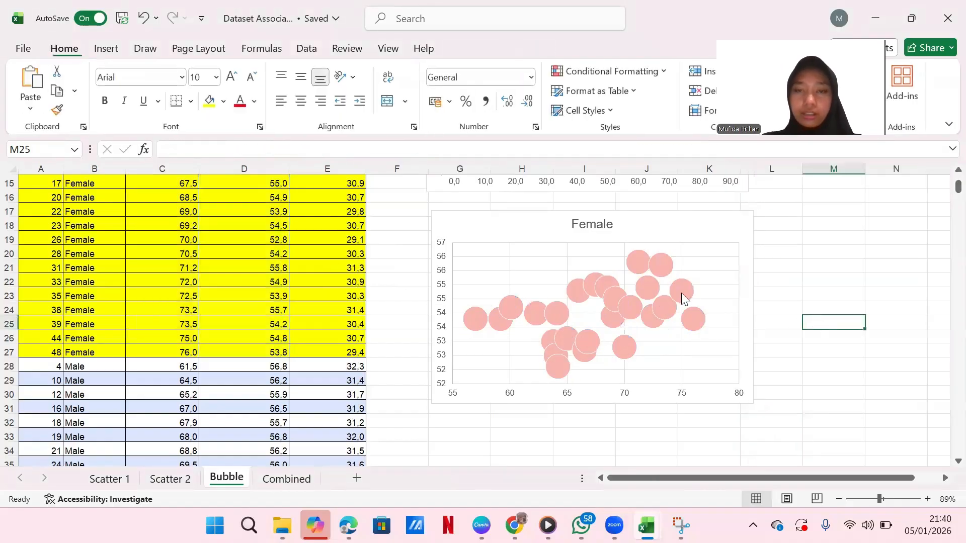
pyautogui.hscroll(2, 687, 295)
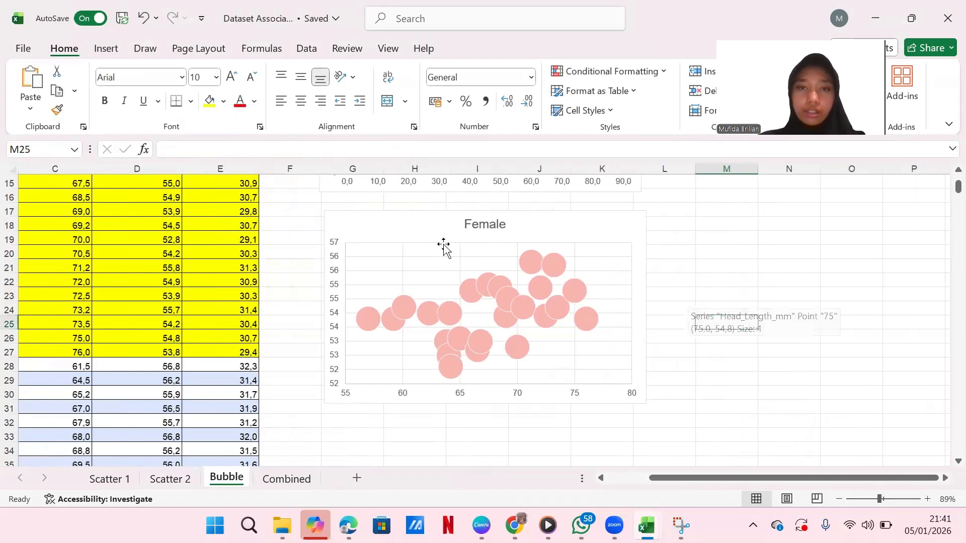
pyautogui.scroll(2, 443, 245)
pyautogui.hscroll(-1, 443, 245)
pyautogui.scroll(3, 443, 245)
pyautogui.hscroll(-1, 444, 245)
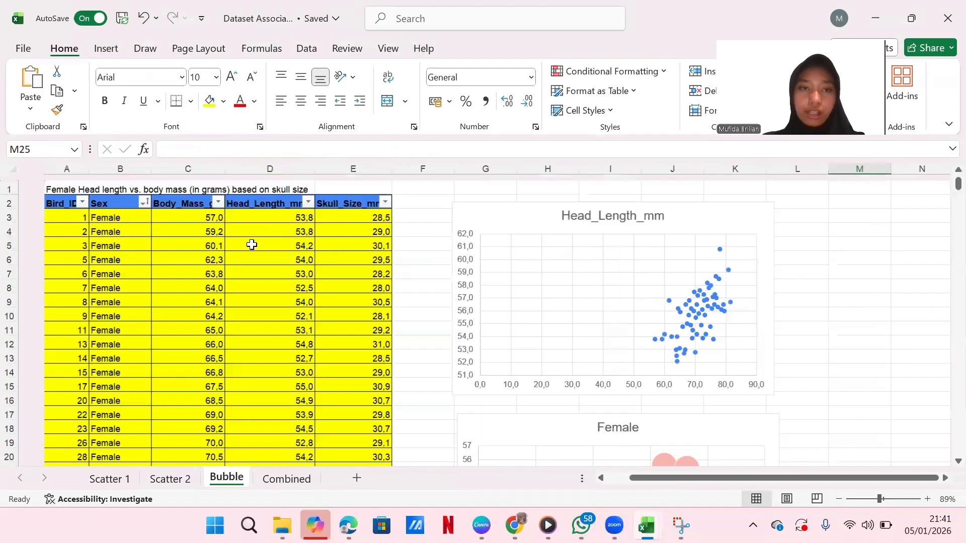
# Step: Duplicate the Female bubble chart, placing the copy at cell M18, and close the formatting pane
pyautogui.click(163, 201)
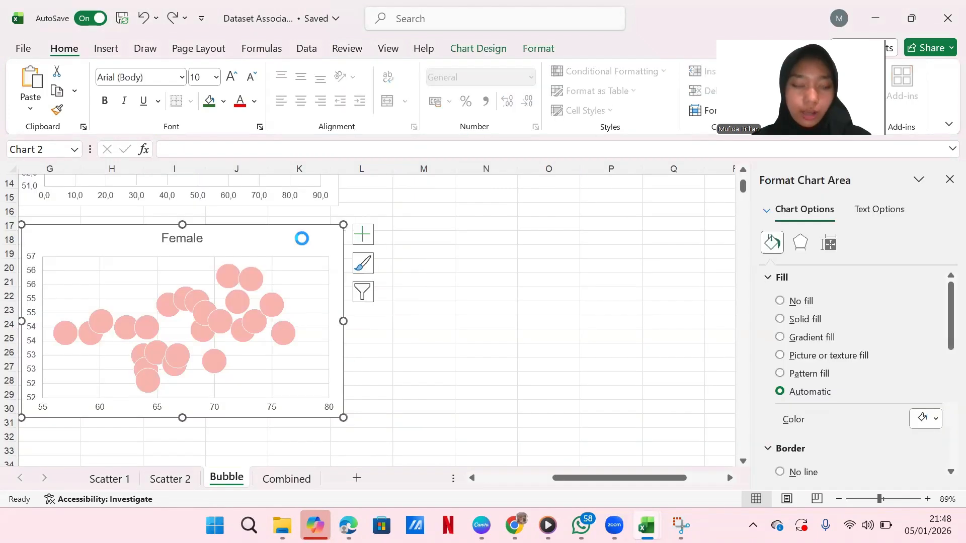
pyautogui.click(405, 235)
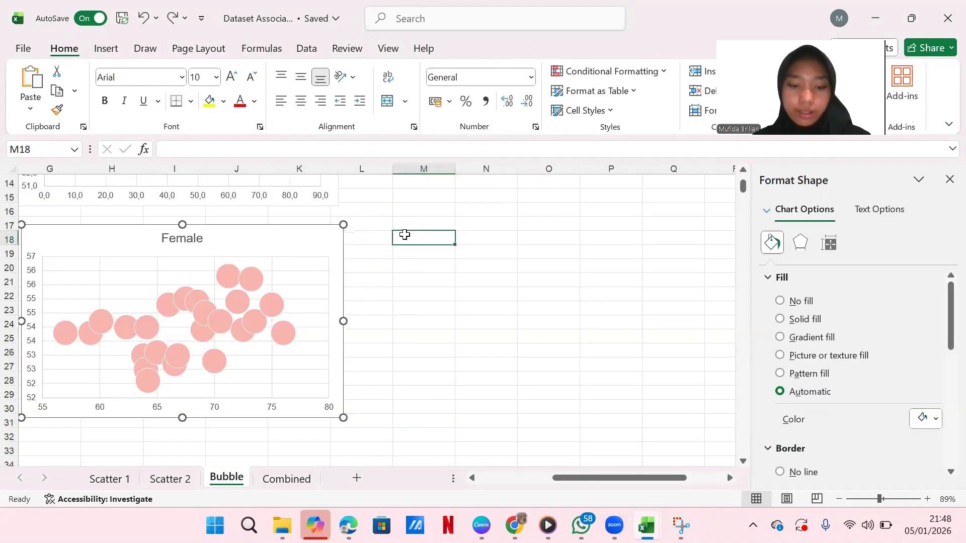
pyautogui.hotkey('ctrl', 'v')
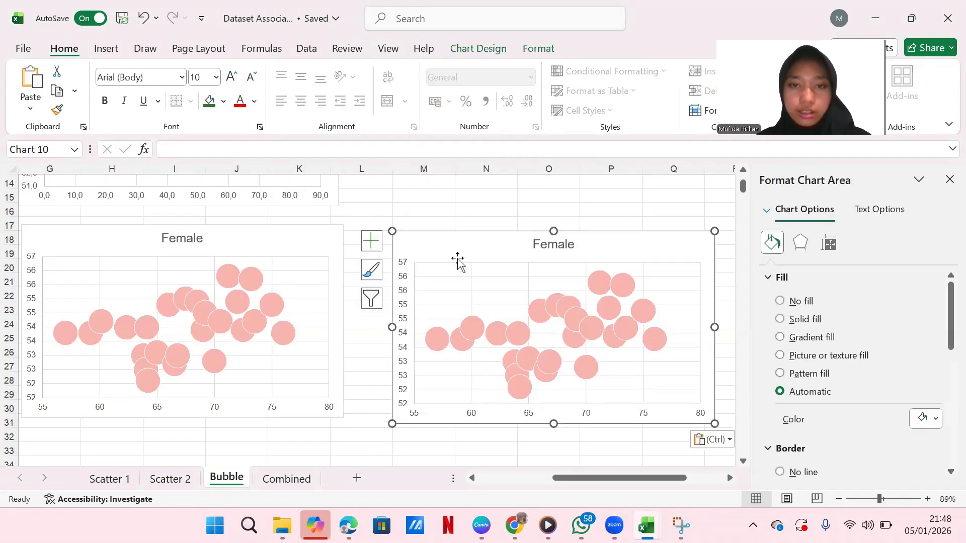
pyautogui.click(949, 180)
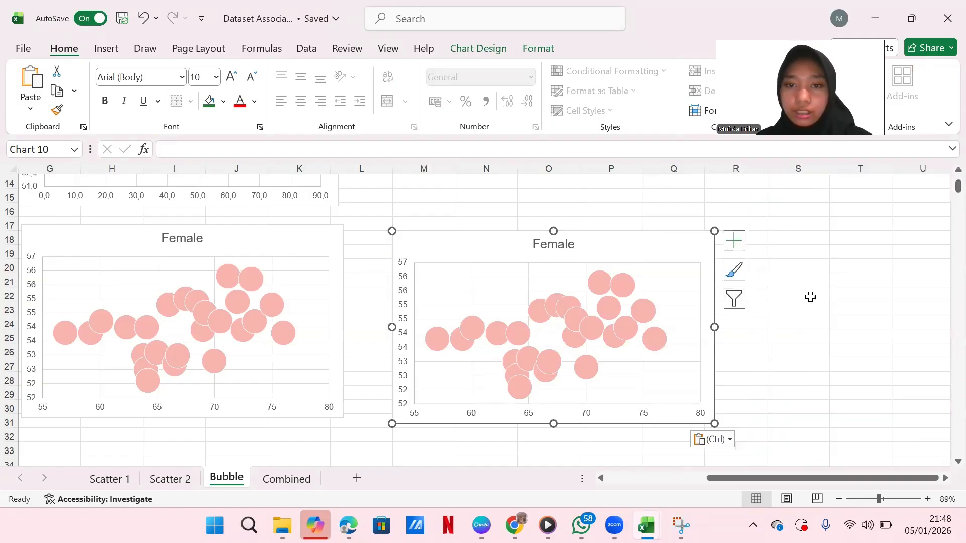
# Step: Open the copied chart's Head_Length_mm data series for editing and change its series name to "male"
pyautogui.click(522, 310)
pyautogui.rightClick(522, 311)
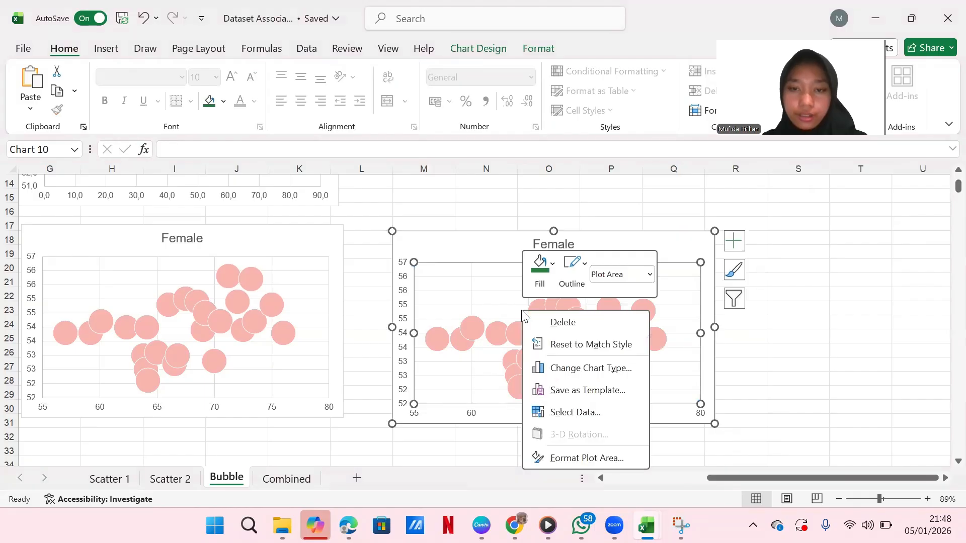
pyautogui.click(561, 413)
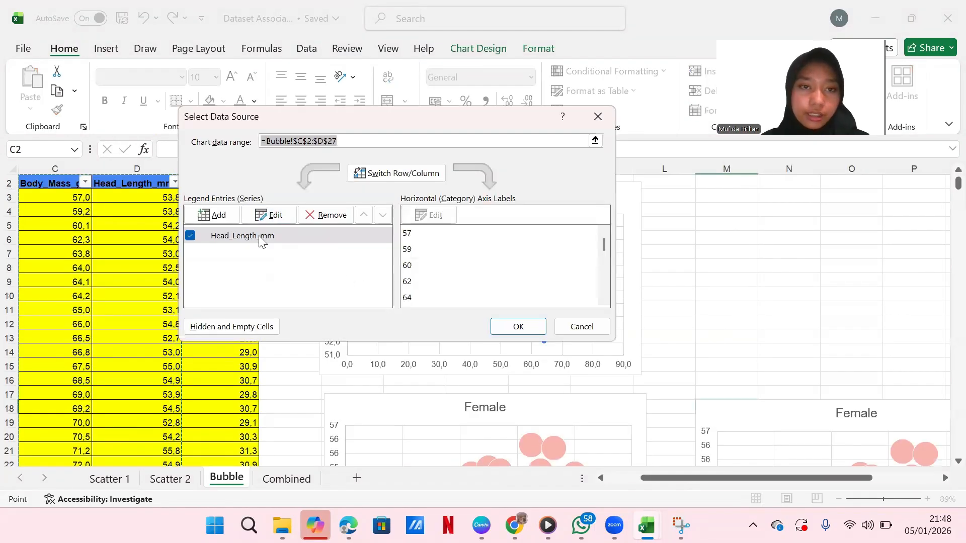
pyautogui.click(269, 216)
pyautogui.click(270, 217)
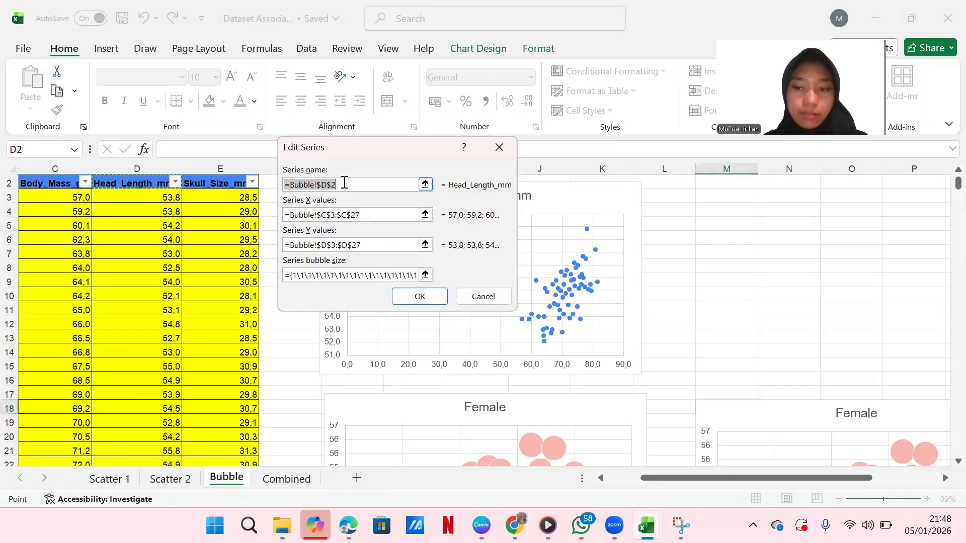
pyautogui.press('BackSpace')
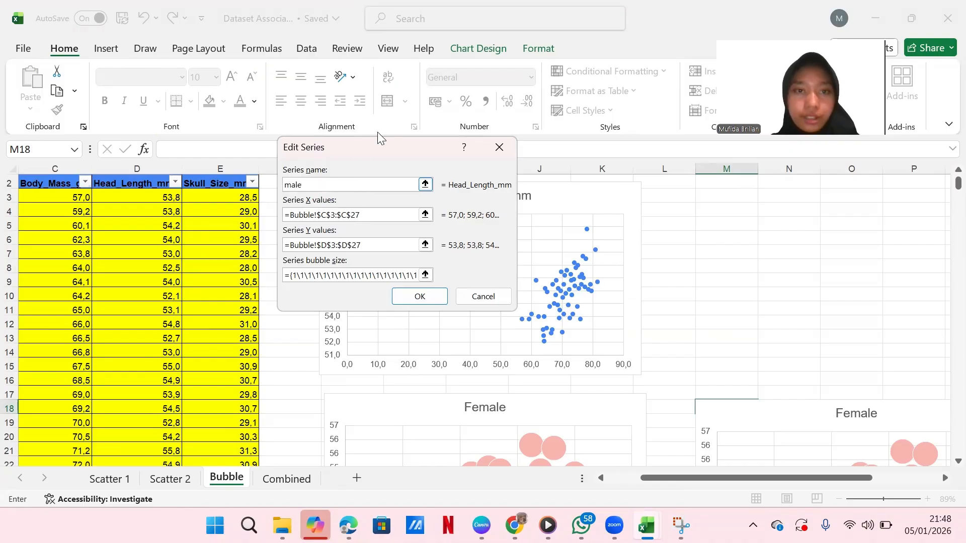
# Step: Replace the male series' X values with the male body masses in C28:C62 of the Bubble sheet
pyautogui.click(365, 215)
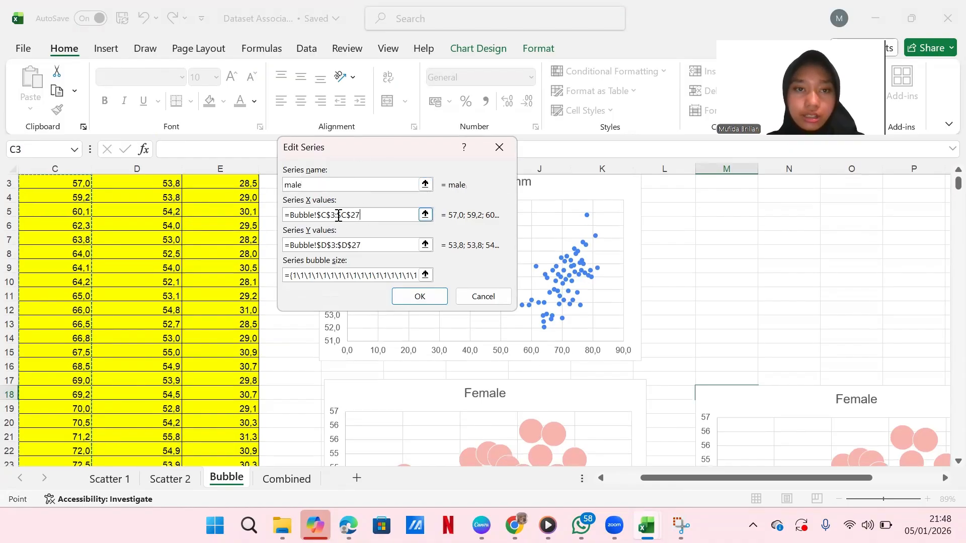
pyautogui.moveTo(364, 215); pyautogui.dragTo(276, 217)
pyautogui.press('BackSpace')
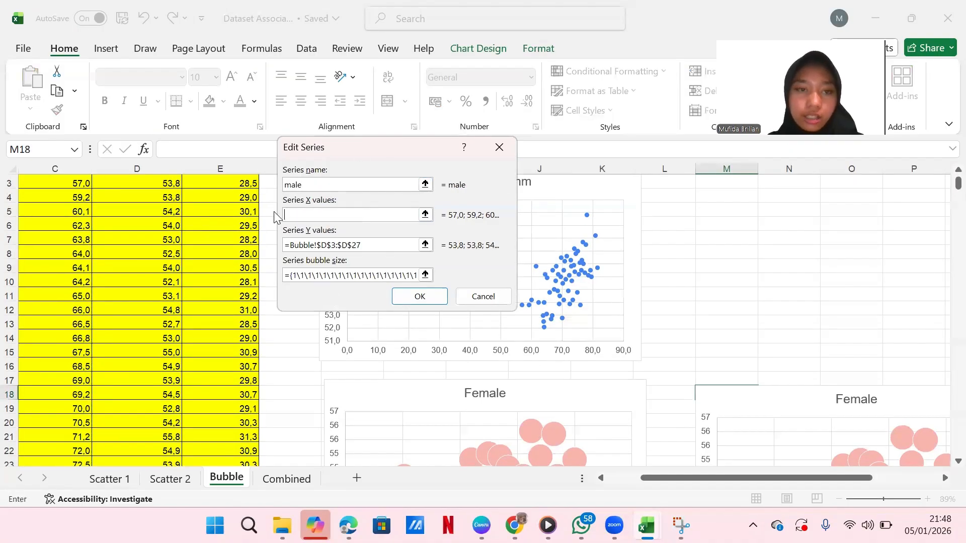
pyautogui.scroll(-4, 219, 295)
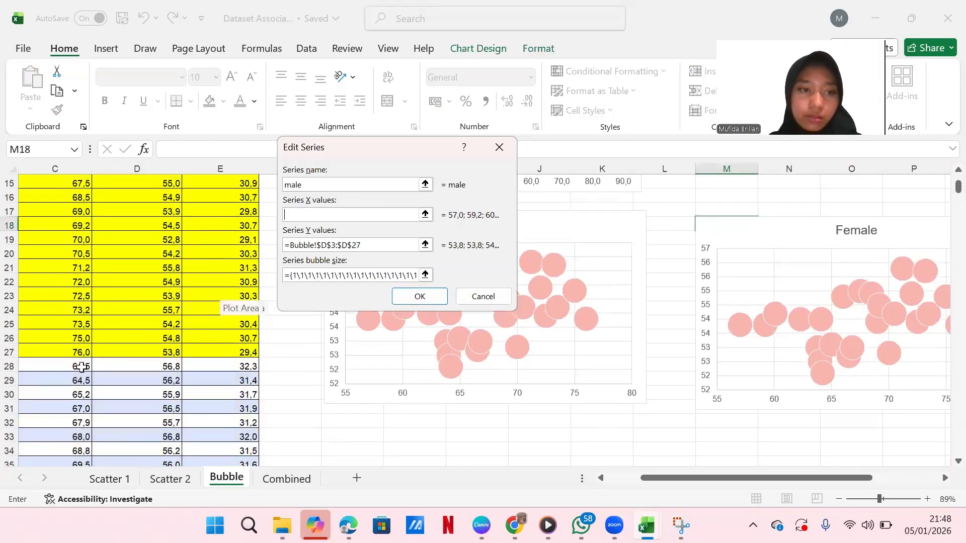
pyautogui.click(82, 366)
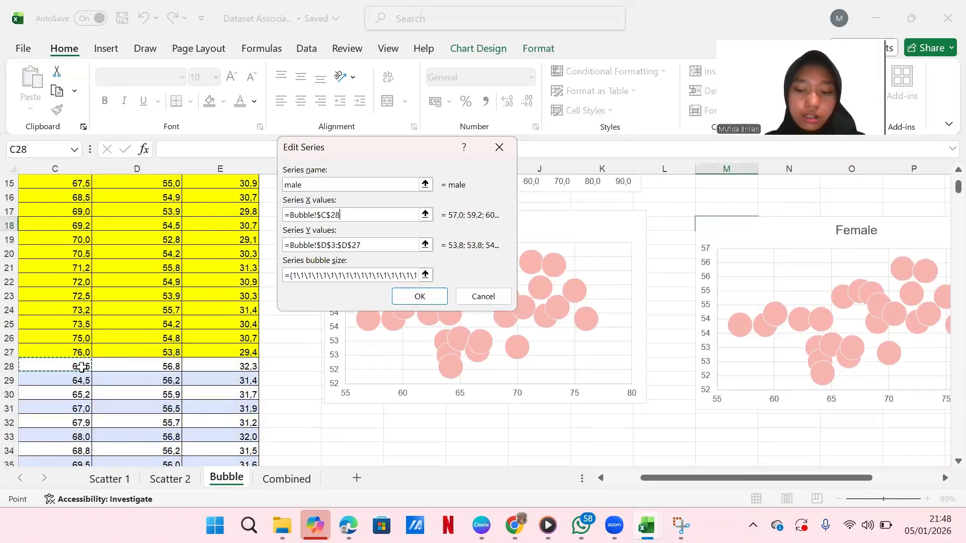
pyautogui.moveTo(81, 367); pyautogui.dragTo(80, 459)
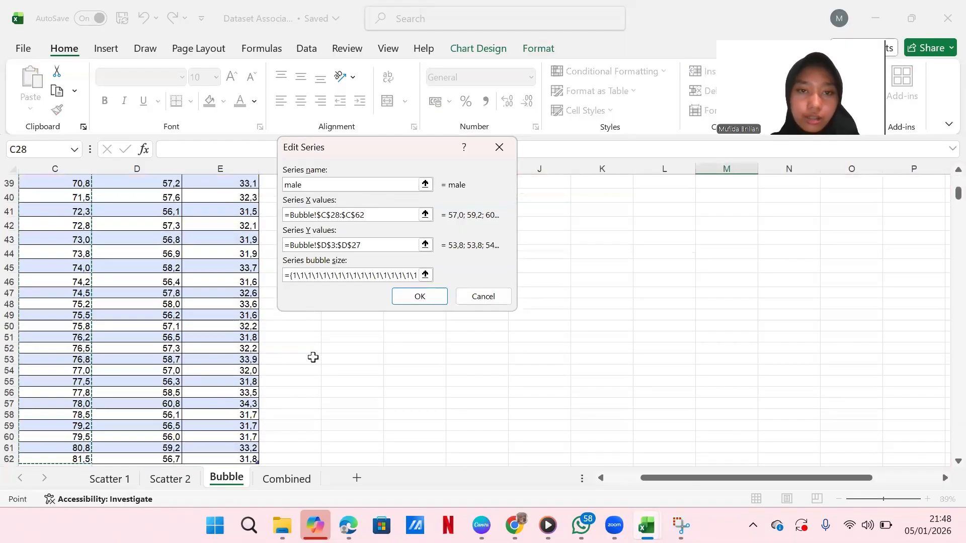
# Step: Accept the male series edit, reopen the series, and re-enter its X values as C28:C62 of the Bubble sheet
pyautogui.click(420, 298)
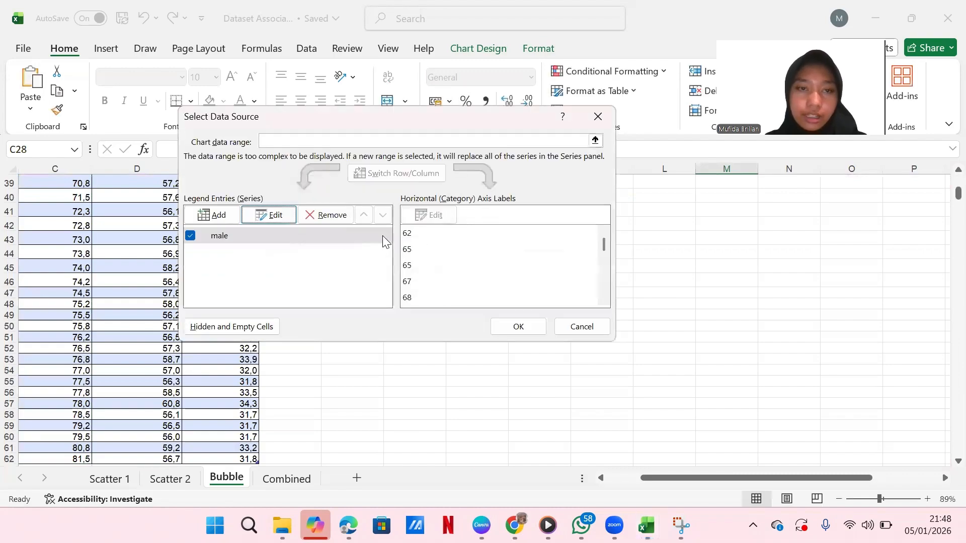
pyautogui.click(277, 215)
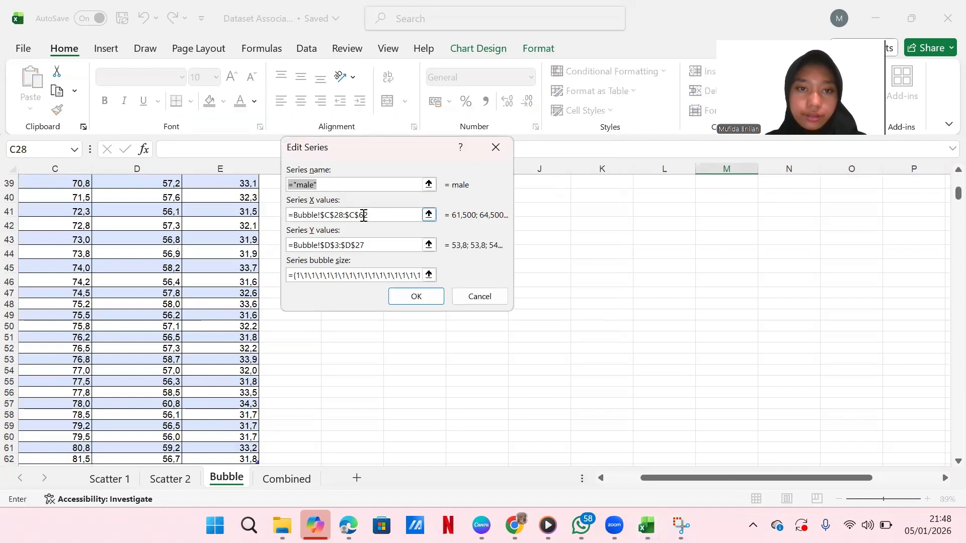
pyautogui.tripleClick(370, 216)
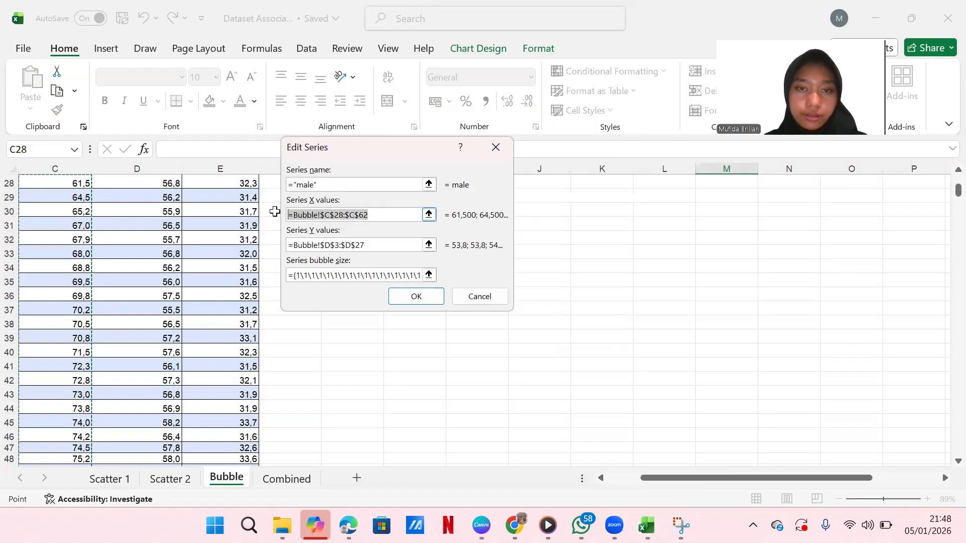
pyautogui.press('Delete')
pyautogui.scroll(3, 205, 222)
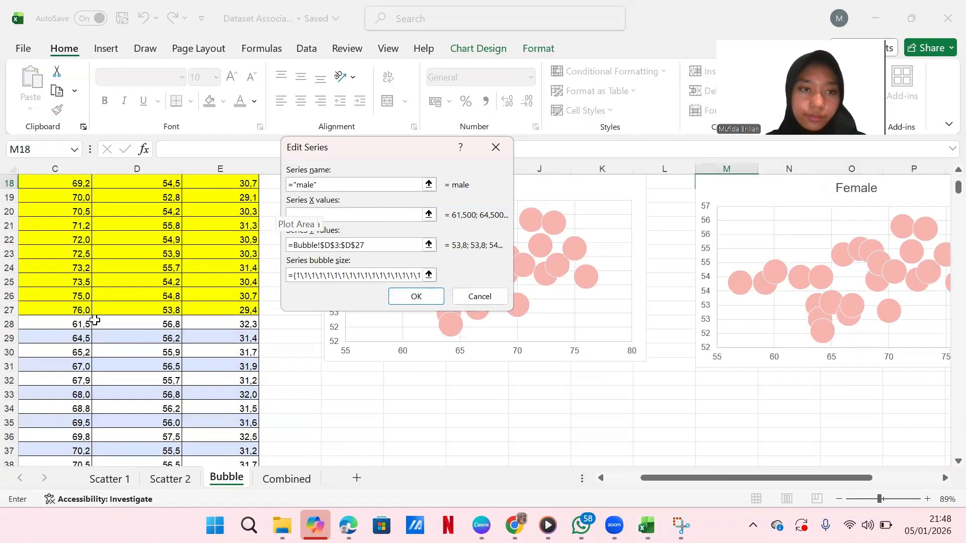
pyautogui.click(74, 321)
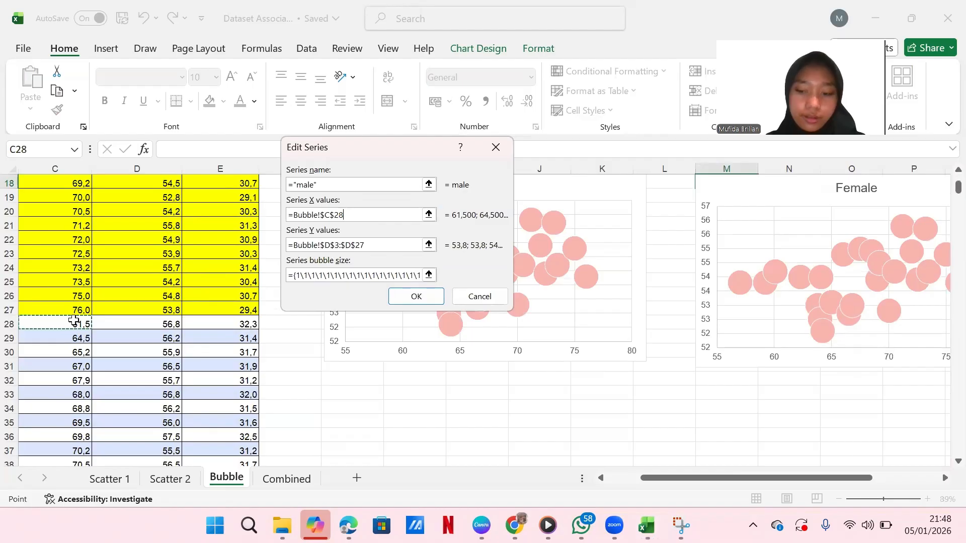
pyautogui.hotkey('ctrl', 'shift', 'Down')
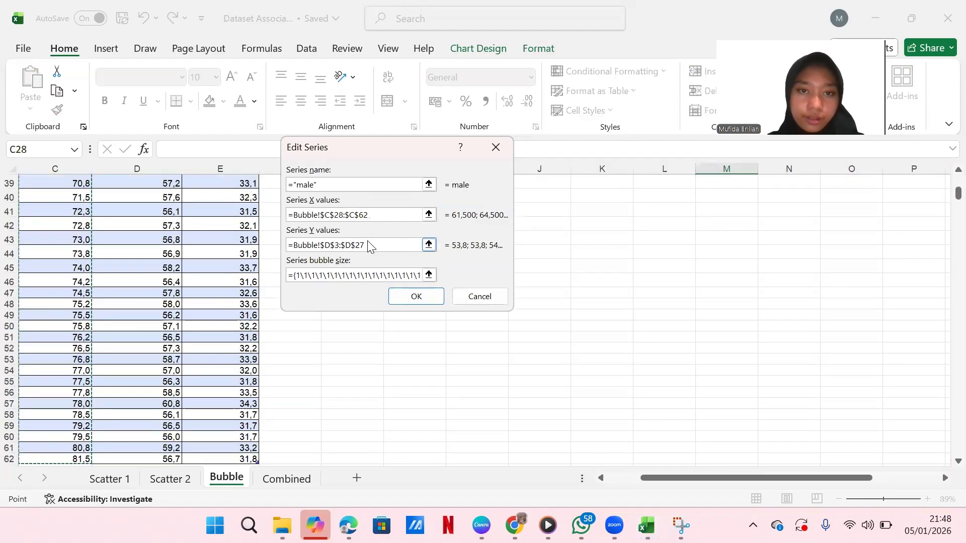
# Step: Replace the male series' Y values with the male head lengths in D28:D62 and apply the chart's data source
pyautogui.moveTo(369, 244); pyautogui.dragTo(288, 248)
pyautogui.press('BackSpace')
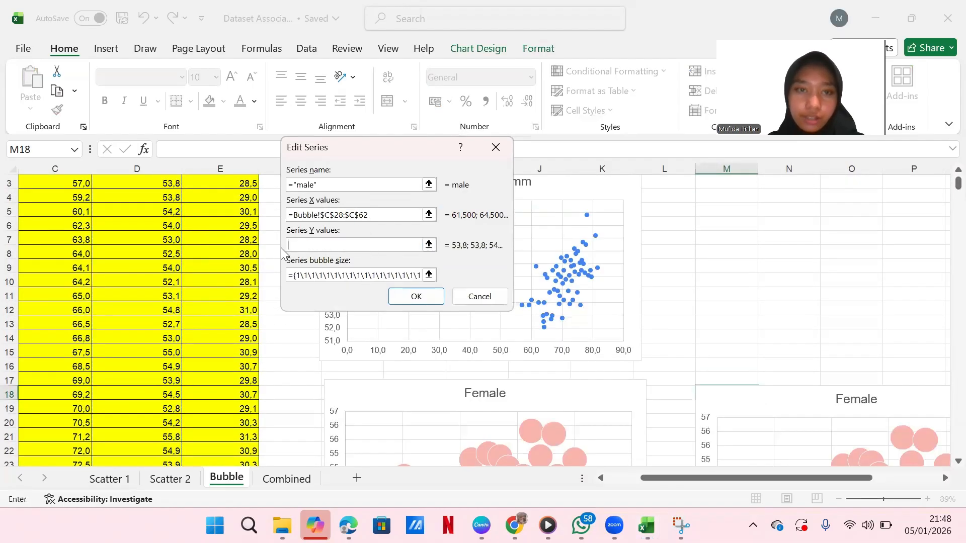
pyautogui.scroll(-5, 231, 293)
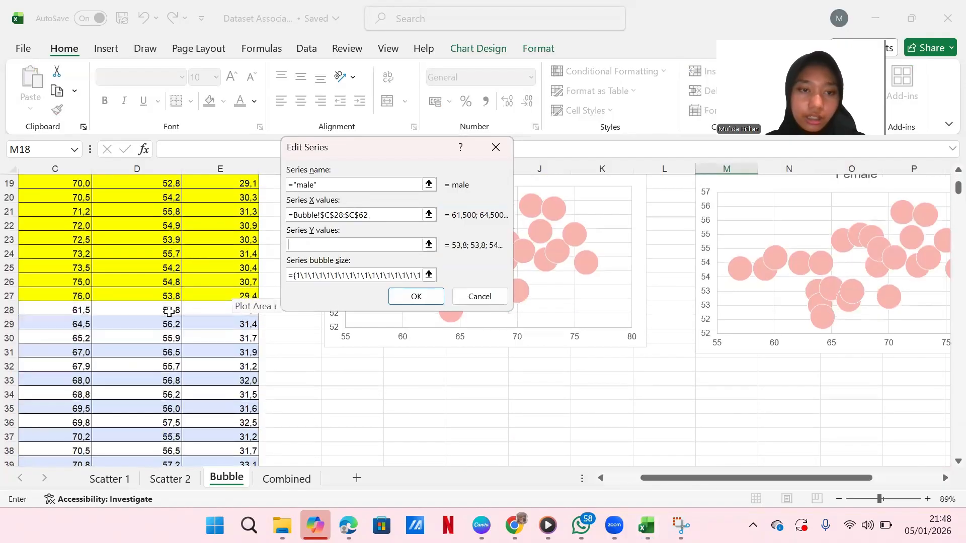
pyautogui.click(169, 312)
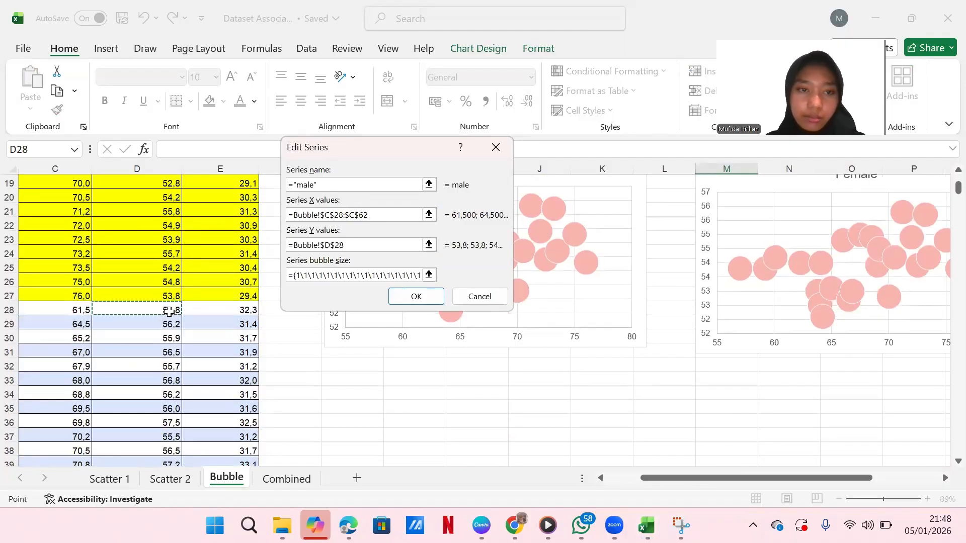
pyautogui.hotkey('ctrl', 'shift', 'Down')
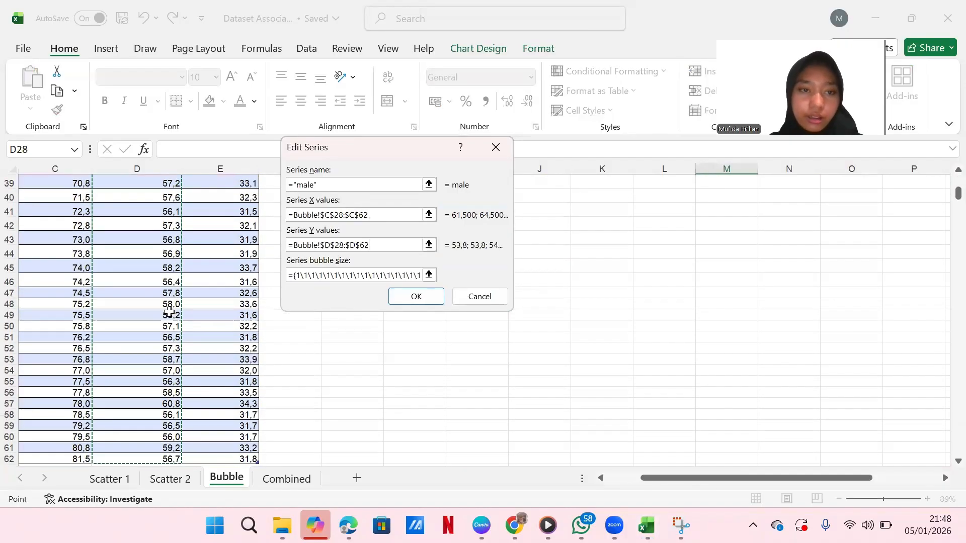
pyautogui.click(425, 298)
pyautogui.click(519, 327)
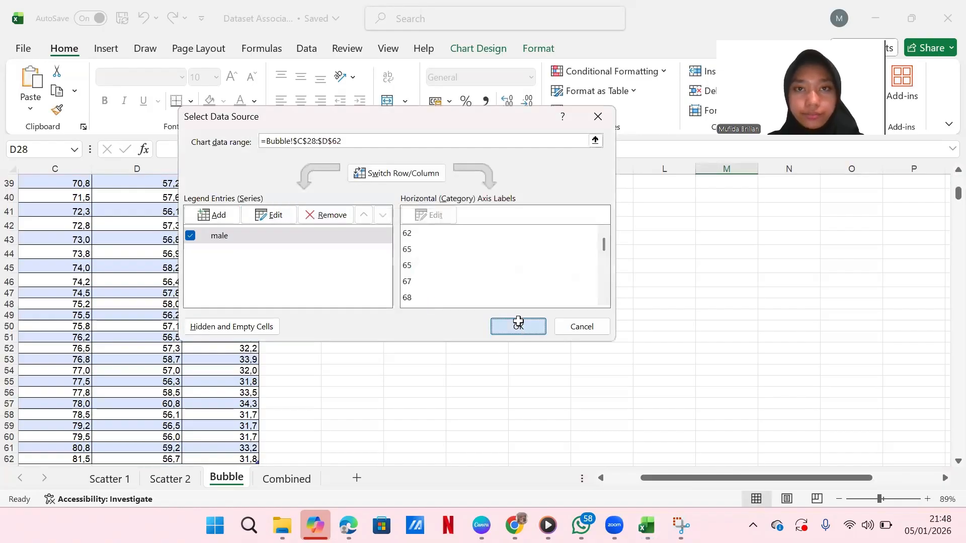
# Step: Fill the male series' bubbles in the copied chart with a light blue theme colour, close the formatting pane and deselect the chart
pyautogui.scroll(9, 556, 314)
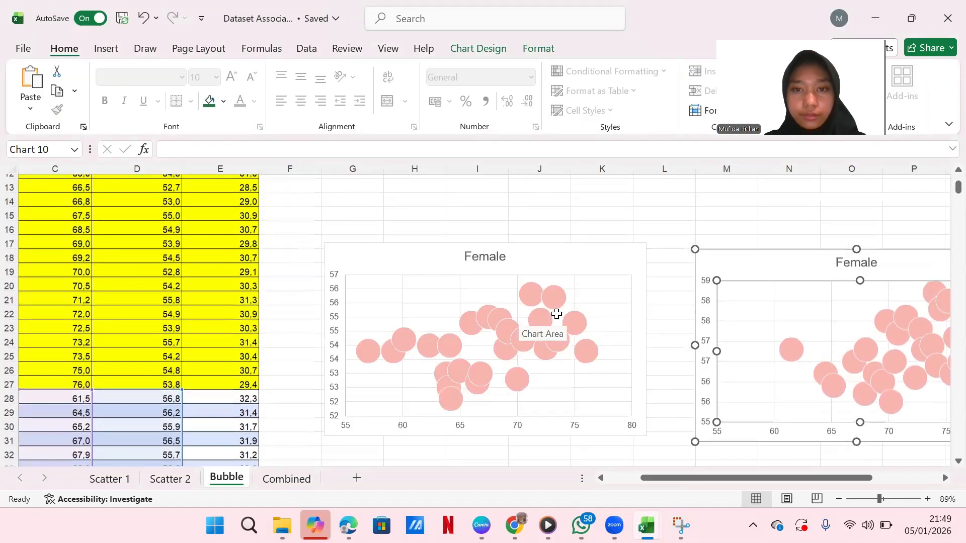
pyautogui.hscroll(3, 556, 314)
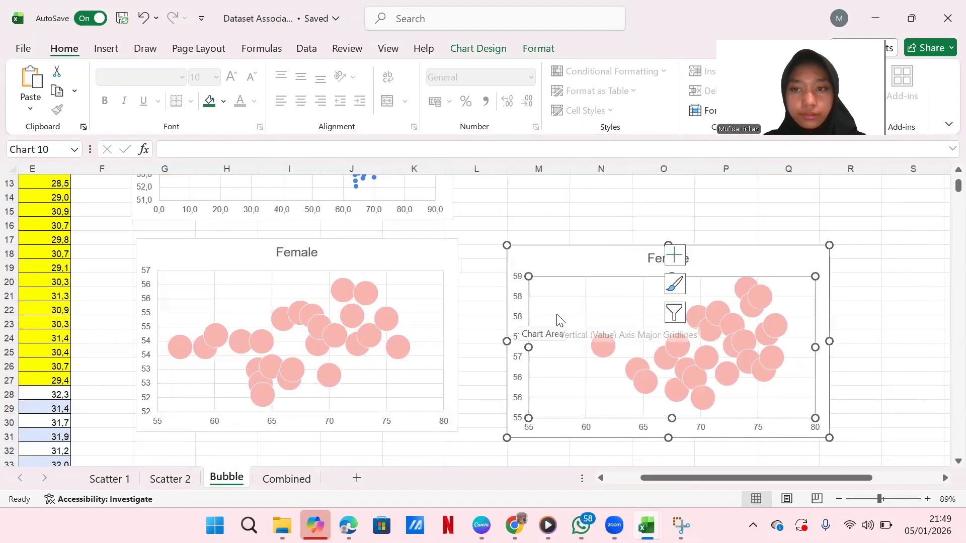
pyautogui.hscroll(1, 558, 316)
pyautogui.hscroll(-1, 629, 337)
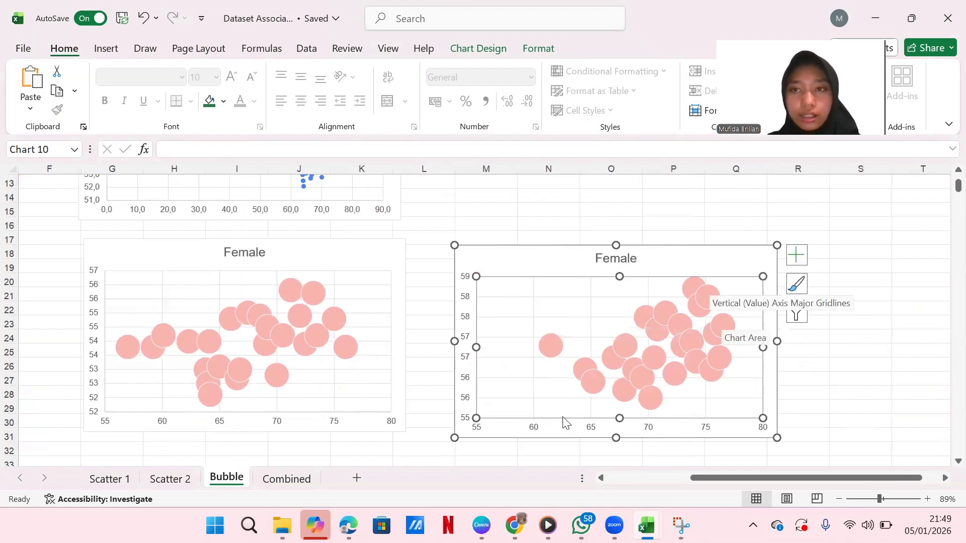
pyautogui.click(680, 322)
pyautogui.rightClick(680, 322)
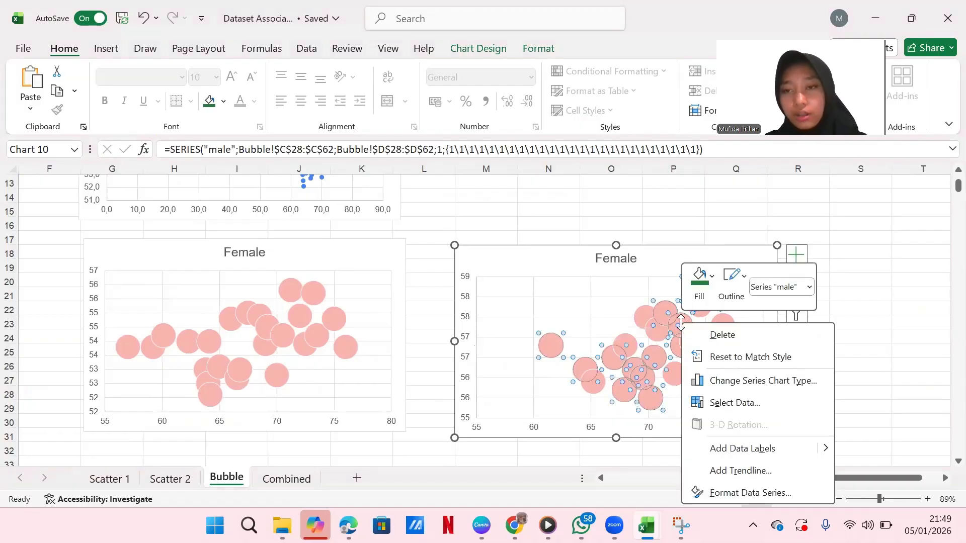
pyautogui.click(695, 491)
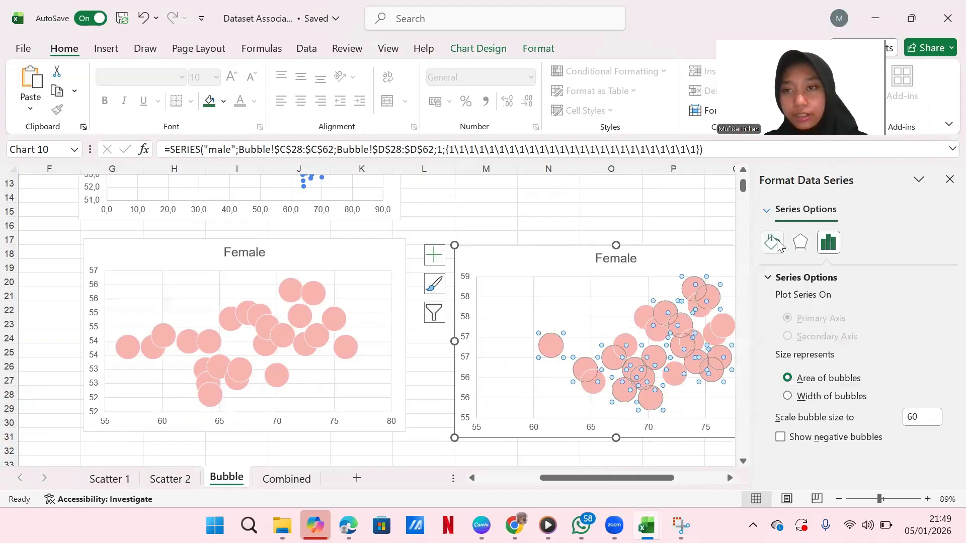
pyautogui.click(774, 243)
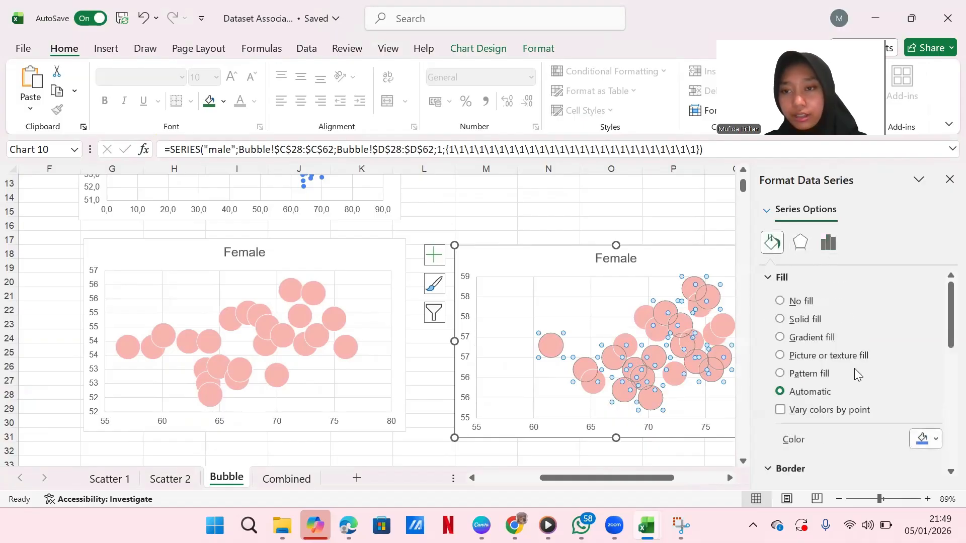
pyautogui.scroll(-3, 854, 369)
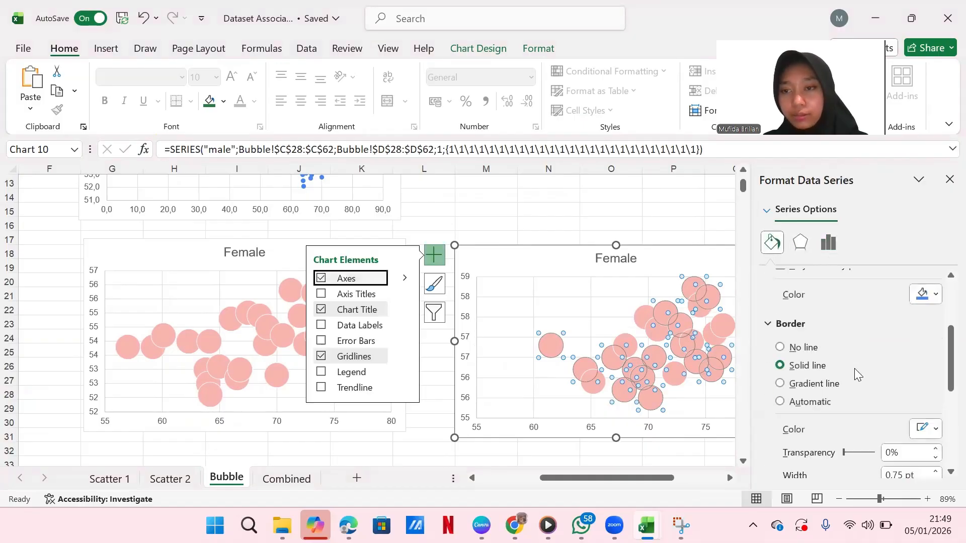
pyautogui.click(936, 297)
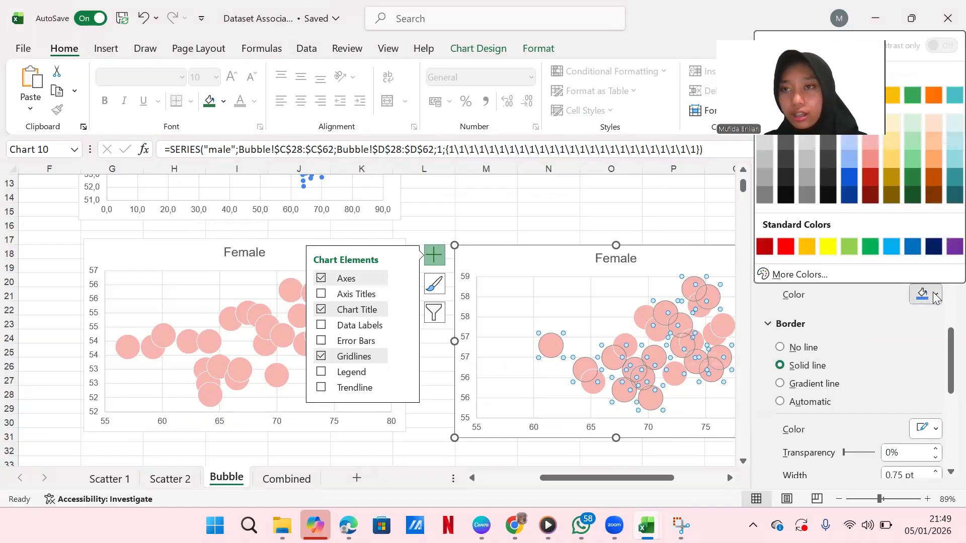
pyautogui.click(850, 145)
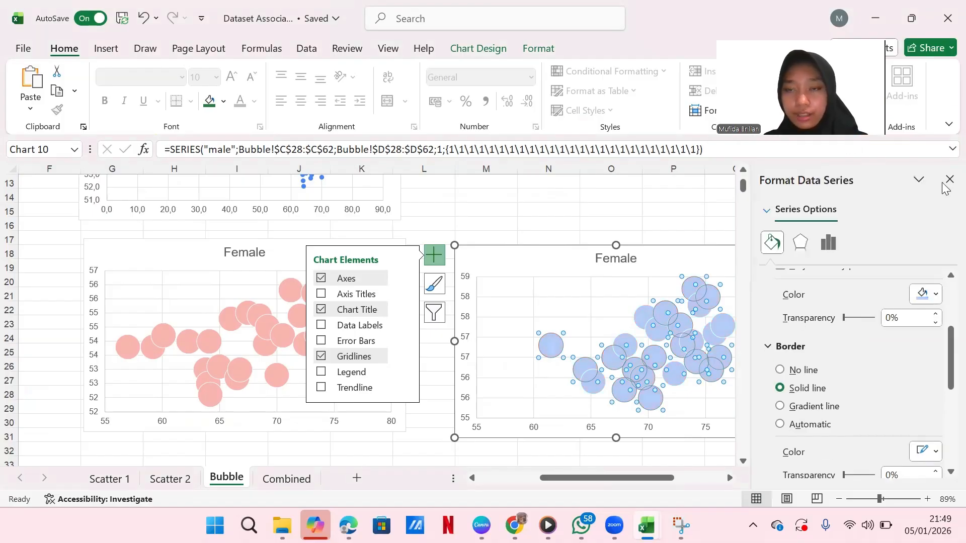
pyautogui.click(948, 181)
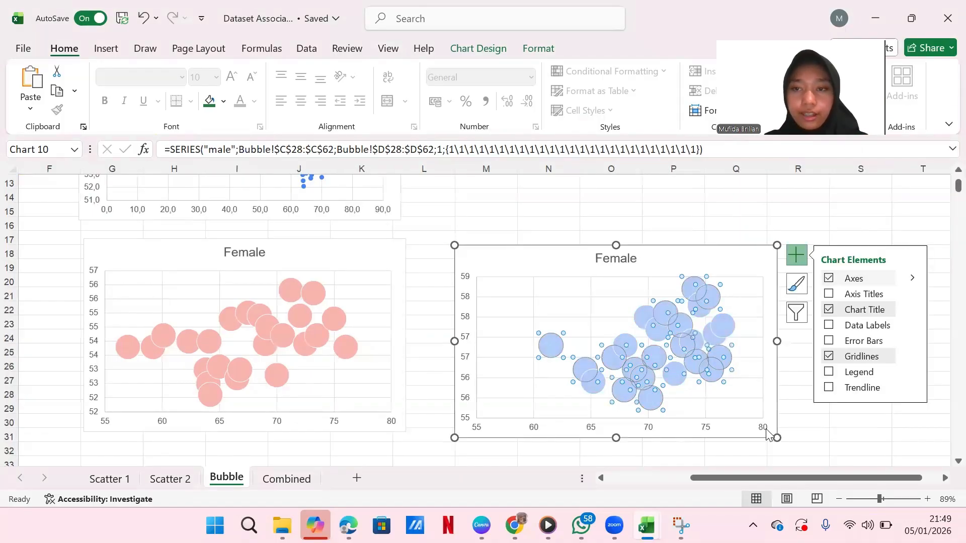
pyautogui.click(805, 438)
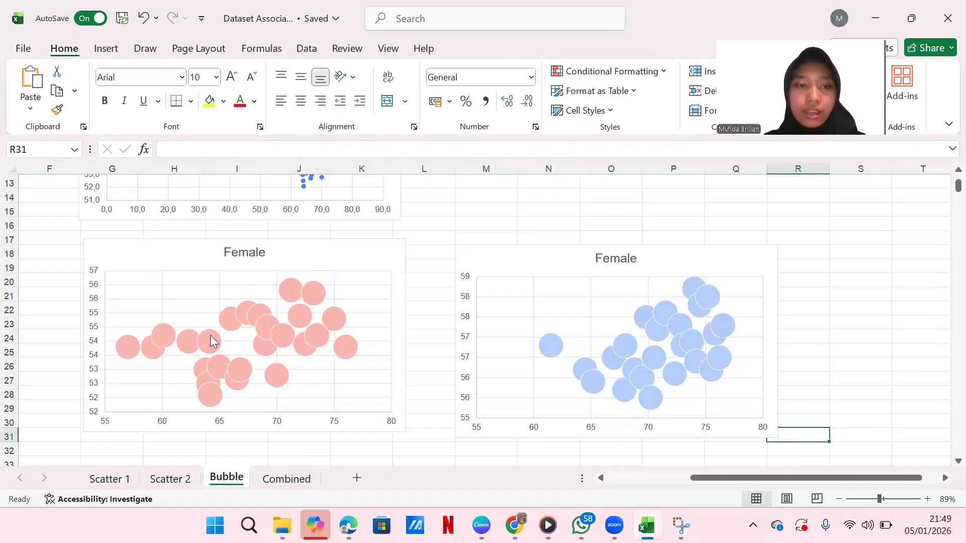
pyautogui.hscroll(-5, 210, 335)
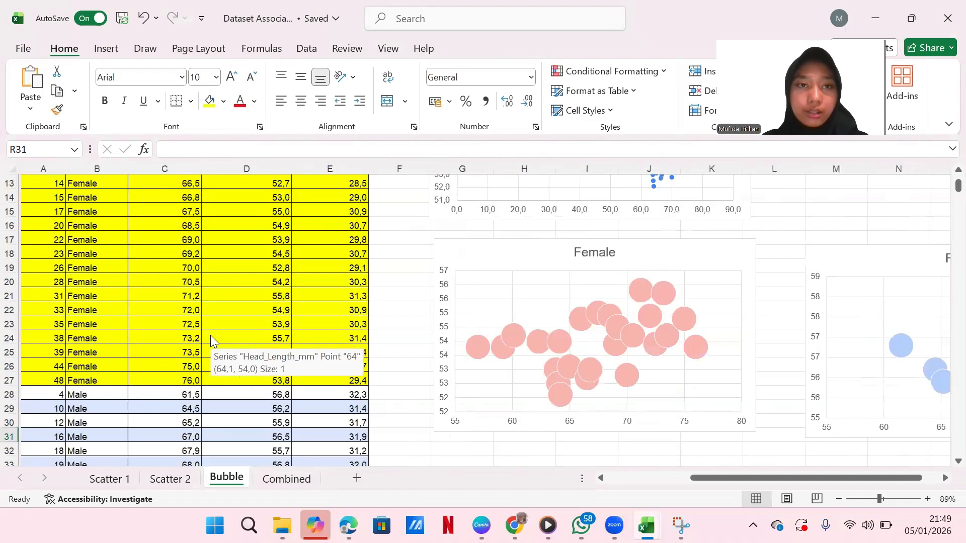
pyautogui.scroll(4, 210, 335)
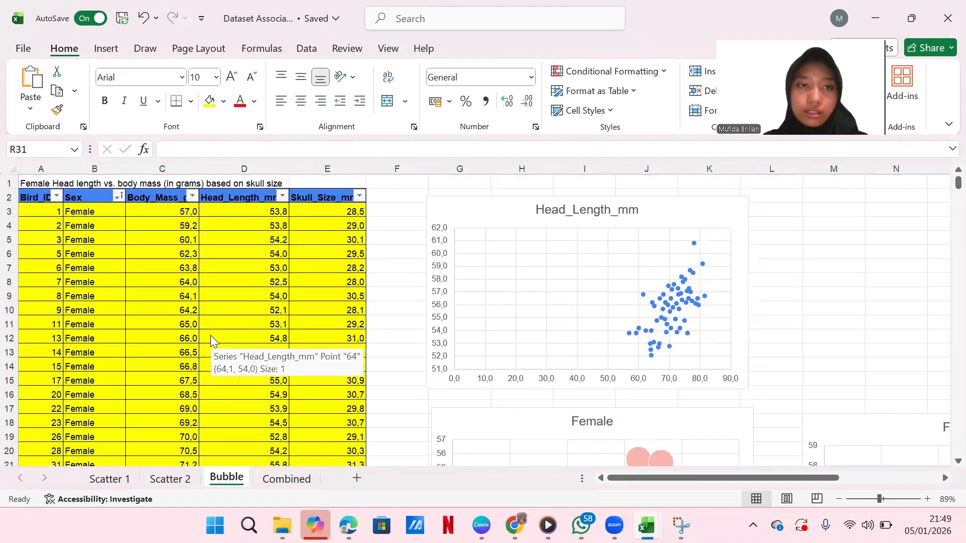
pyautogui.hscroll(5, 210, 335)
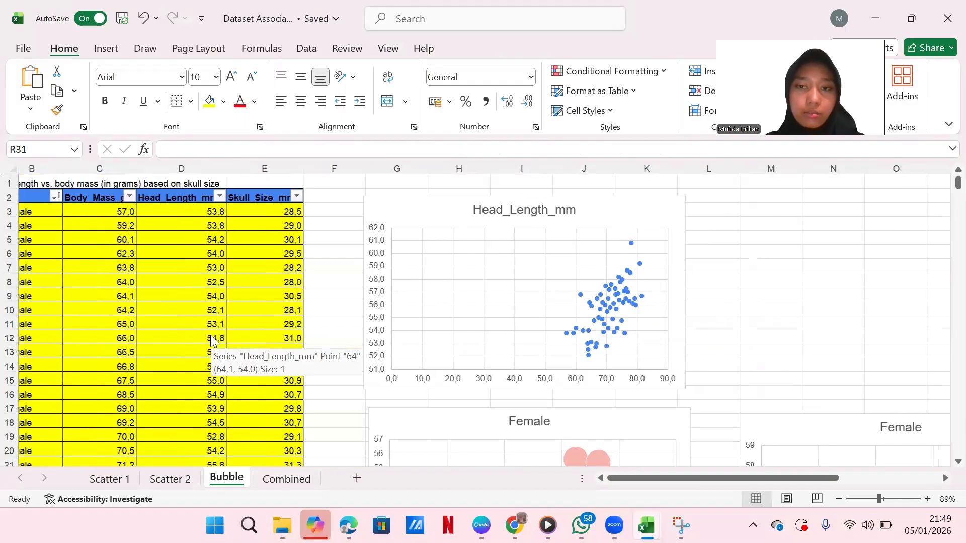
pyautogui.scroll(-3, 377, 353)
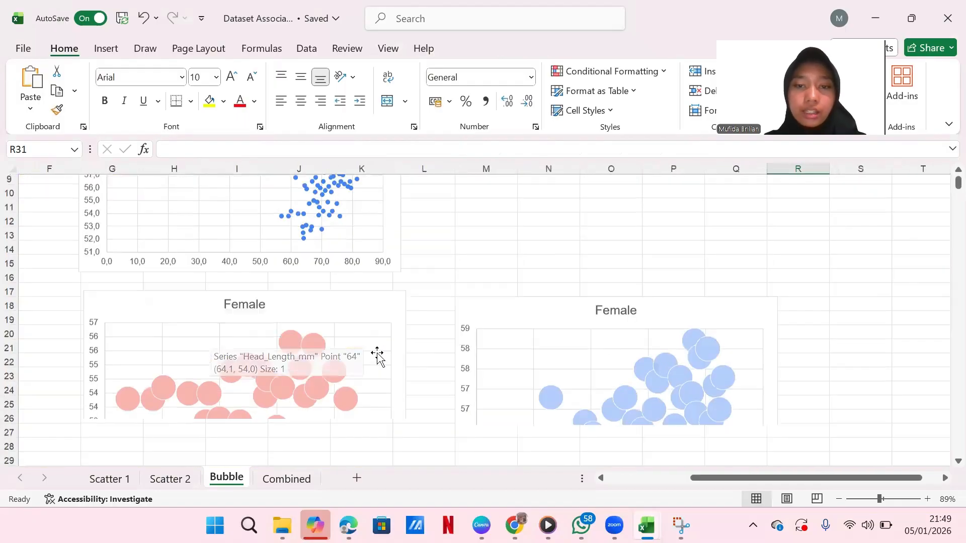
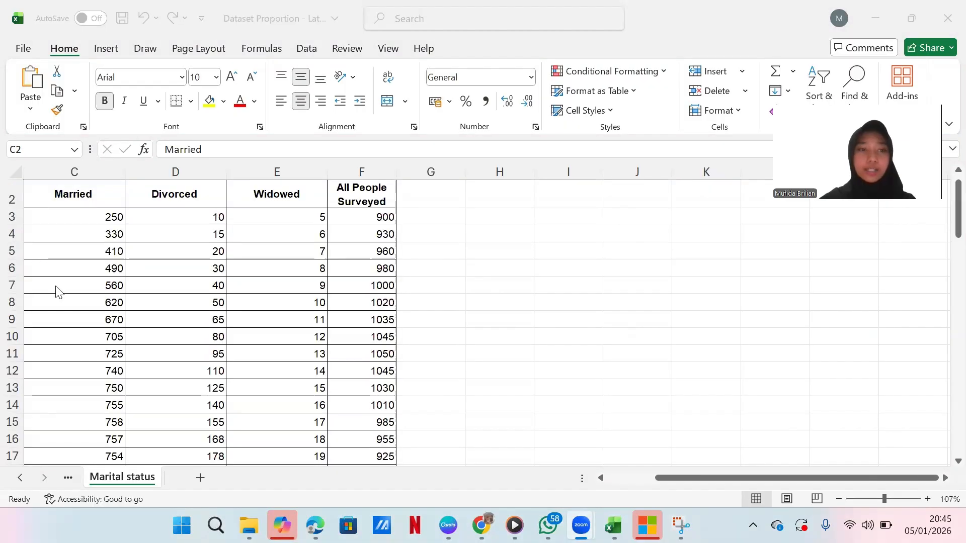
# Step: Insert a 2-D pie chart from the Age (years), Never Married and All People Surveyed columns, including their headers
pyautogui.hscroll(-2, 116, 262)
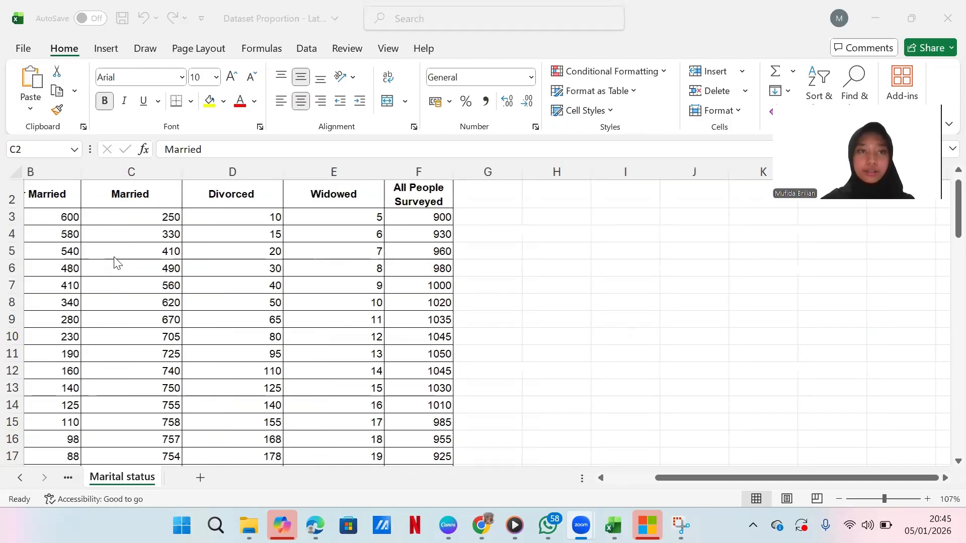
pyautogui.hscroll(1, 115, 262)
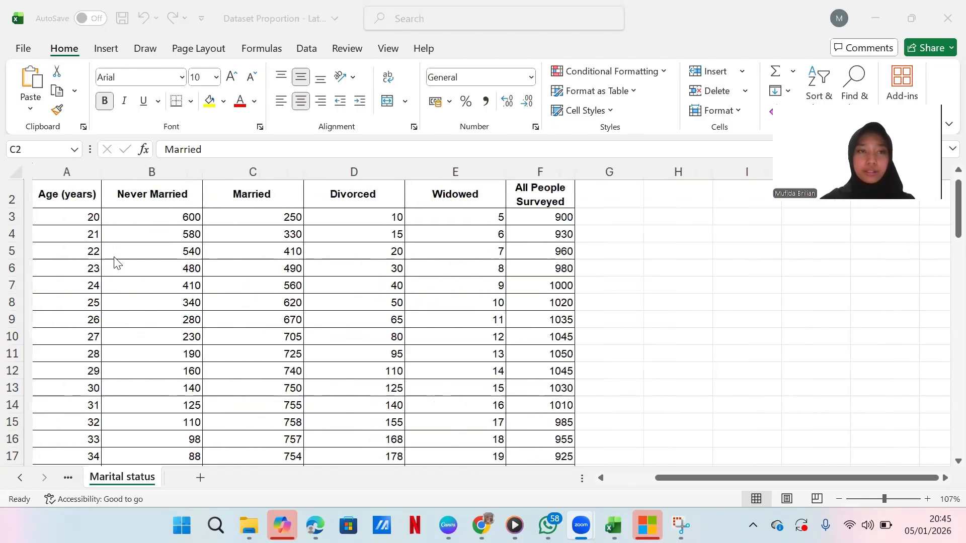
pyautogui.click(46, 194)
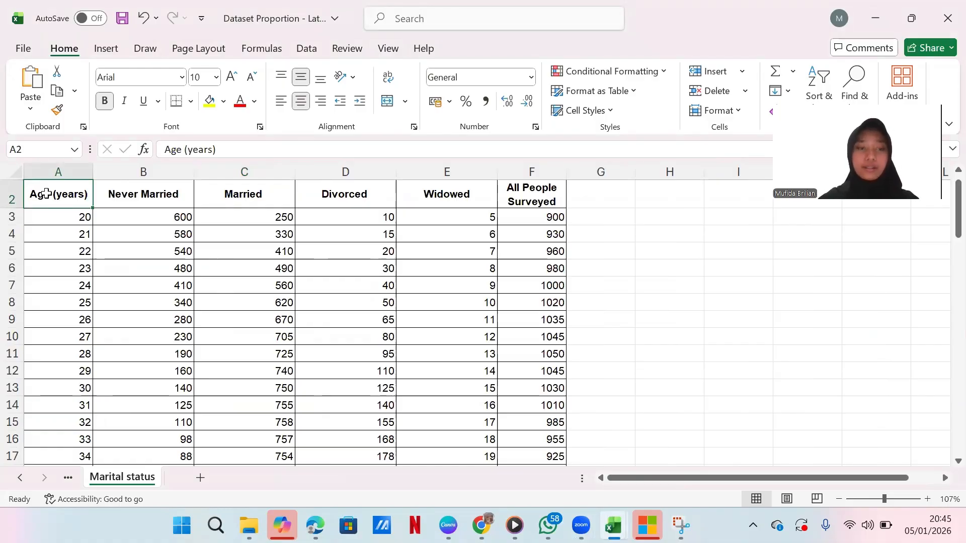
pyautogui.hotkey('shift', 'Right')
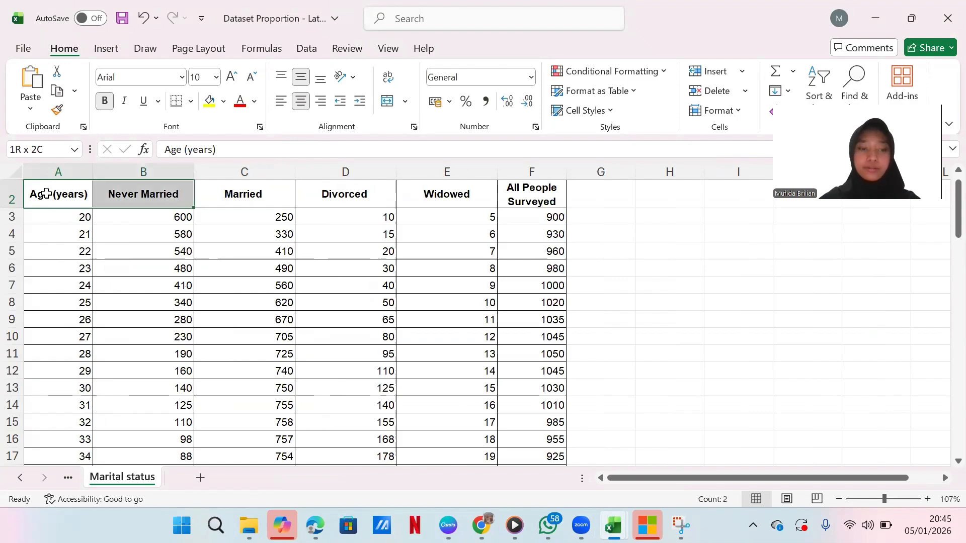
pyautogui.hotkey('ctrl', 'shift', 'Down')
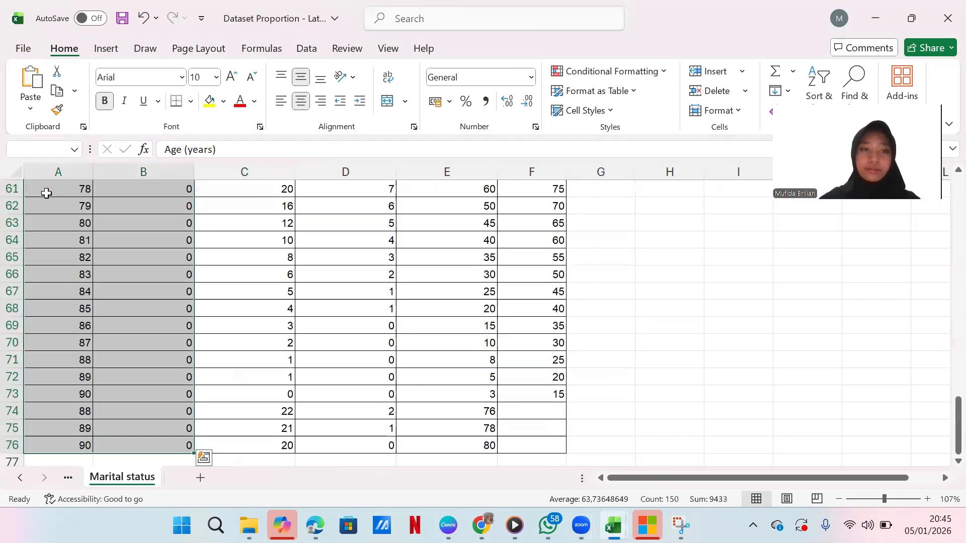
pyautogui.scroll(20, 356, 302)
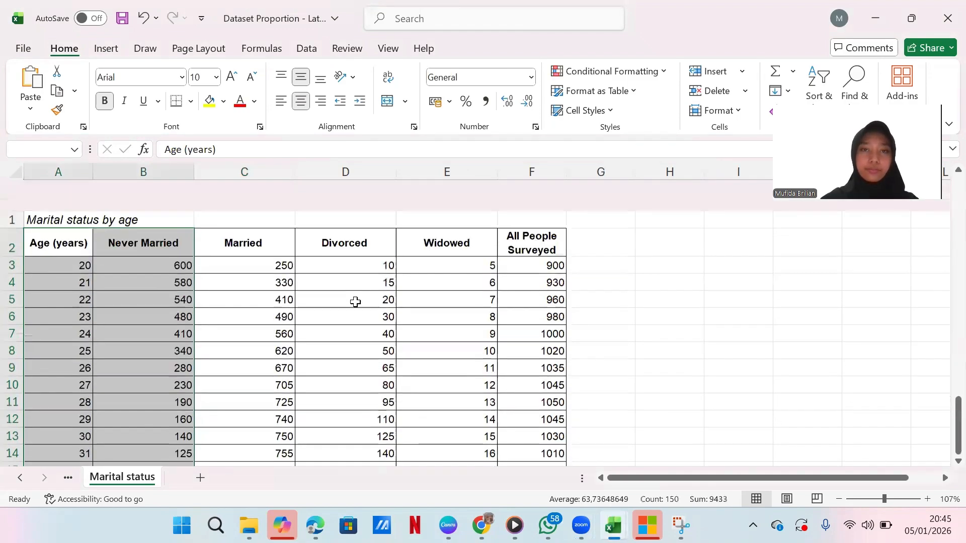
pyautogui.keyDown('ctrl'); pyautogui.click(519, 213); pyautogui.keyUp('ctrl')
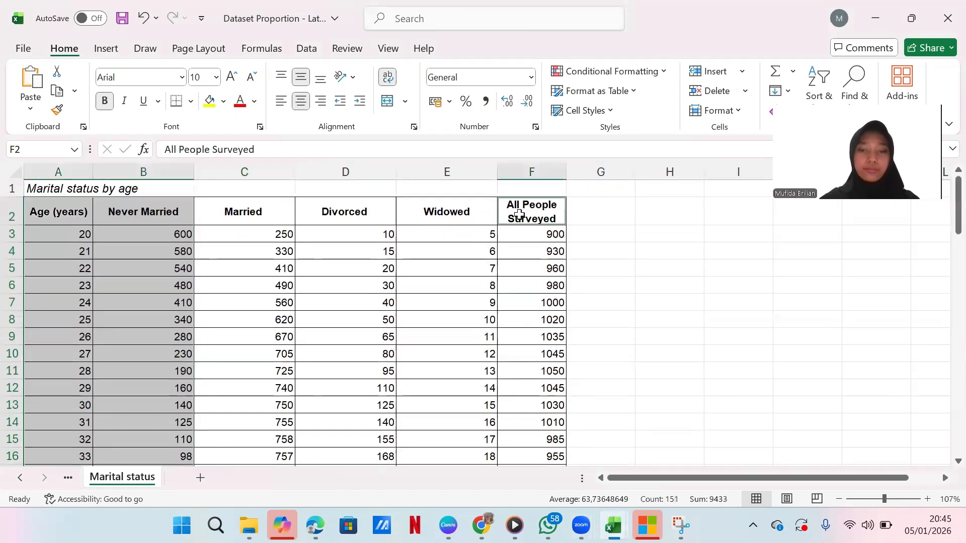
pyautogui.hotkey('ctrl', 'shift', 'Down')
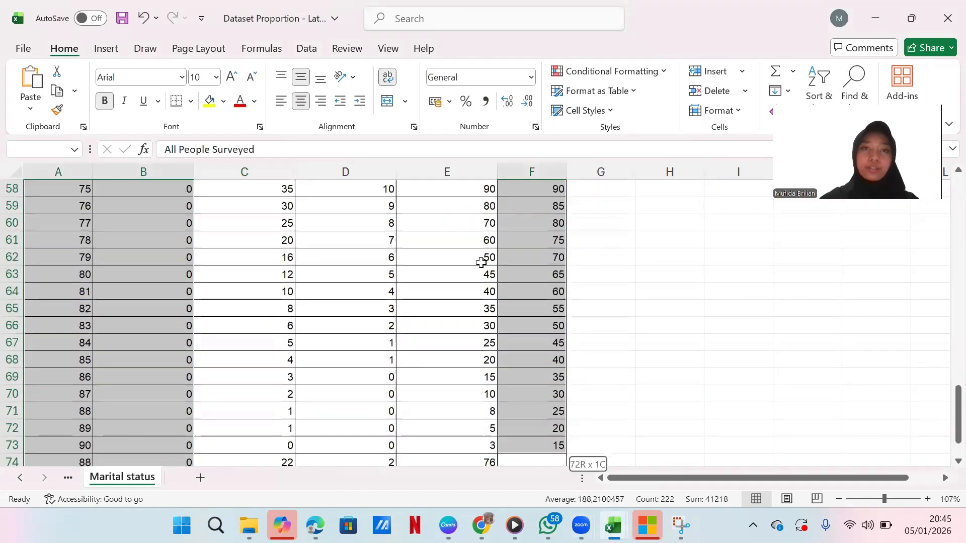
pyautogui.scroll(19, 481, 262)
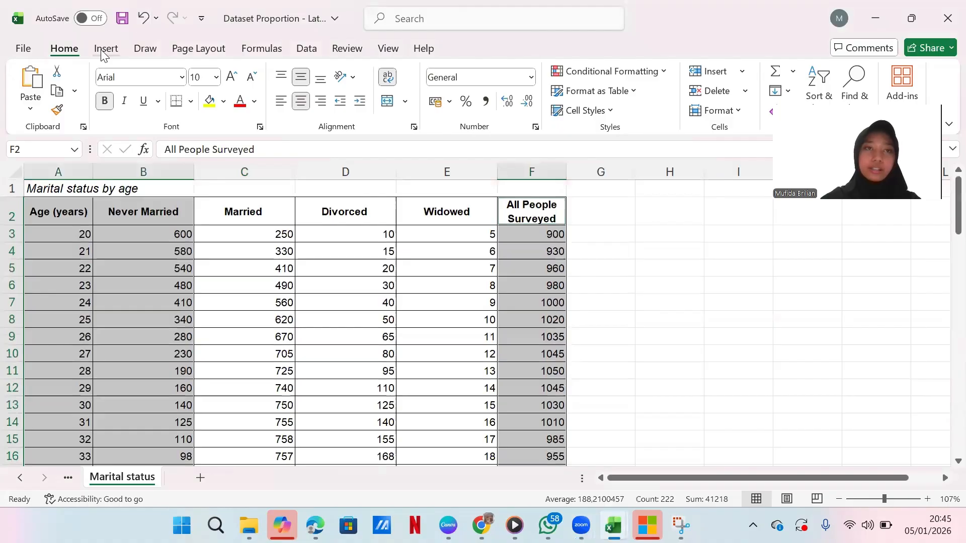
pyautogui.click(103, 52)
pyautogui.click(303, 111)
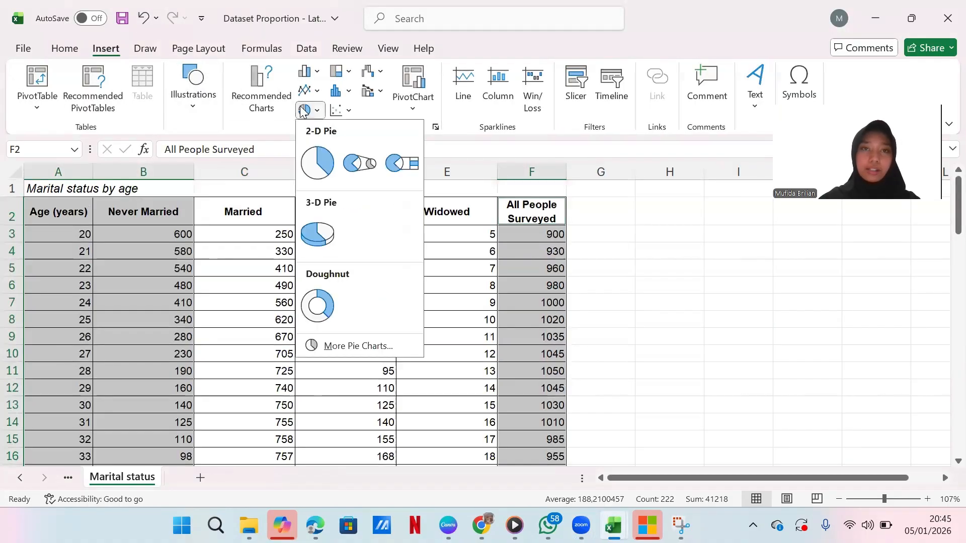
pyautogui.click(327, 165)
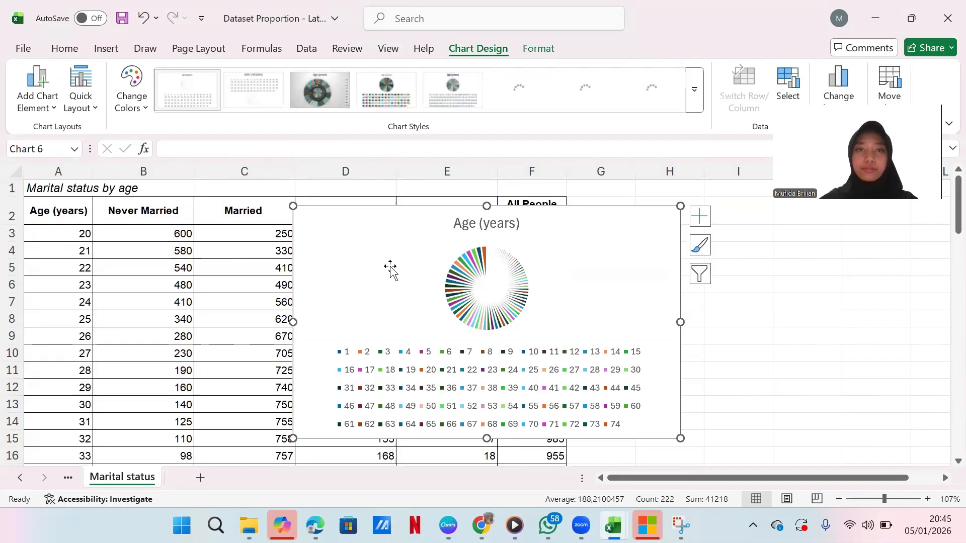
# Step: Move the pie chart to the empty area beside the All People Surveyed column and enlarge it to fit its legend
pyautogui.moveTo(399, 261); pyautogui.dragTo(642, 267)
pyautogui.hscroll(5, 643, 267)
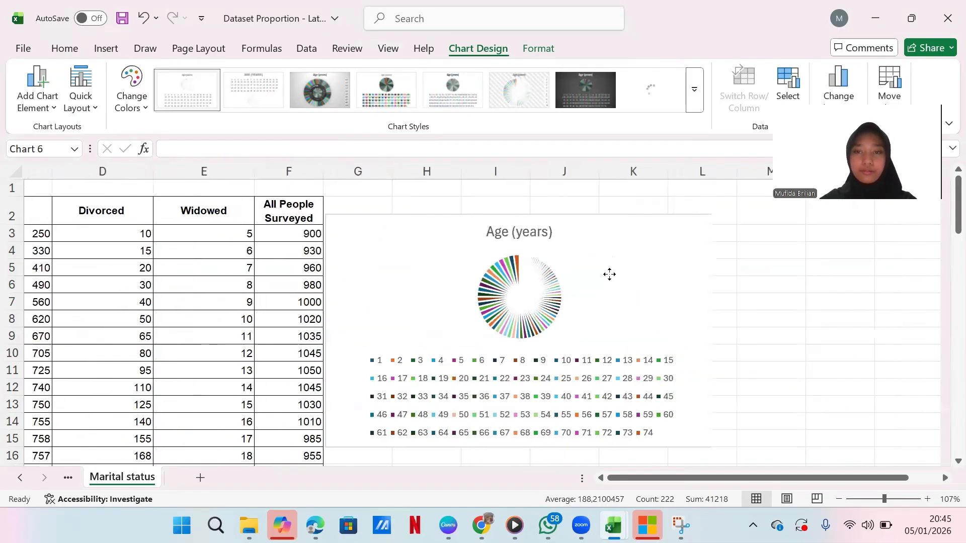
pyautogui.hscroll(1, 609, 274)
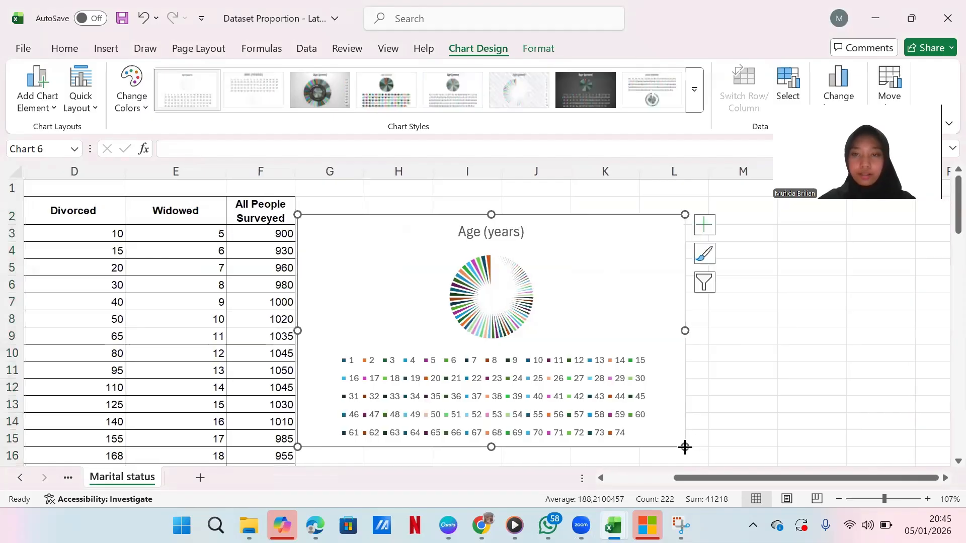
pyautogui.moveTo(685, 447); pyautogui.dragTo(734, 479)
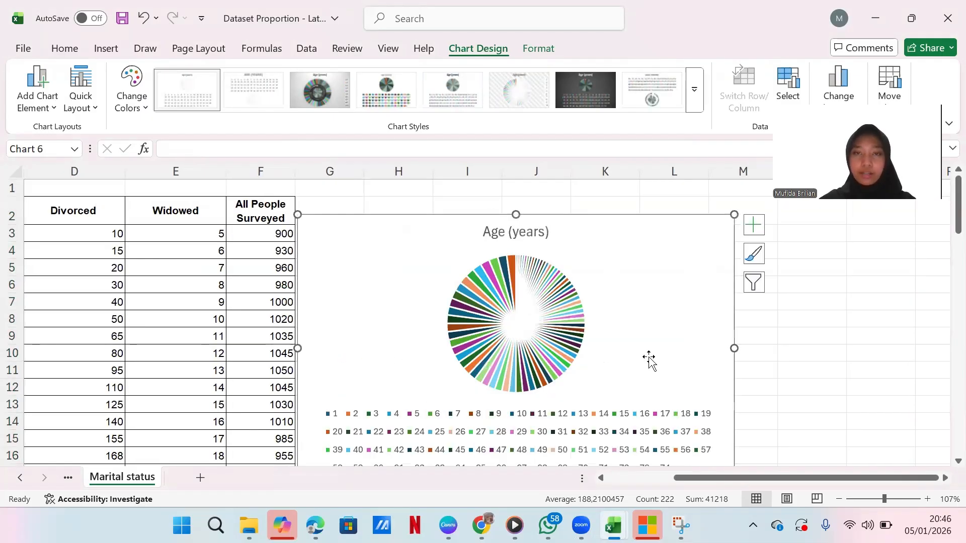
pyautogui.scroll(-2, 648, 360)
pyautogui.scroll(1, 649, 361)
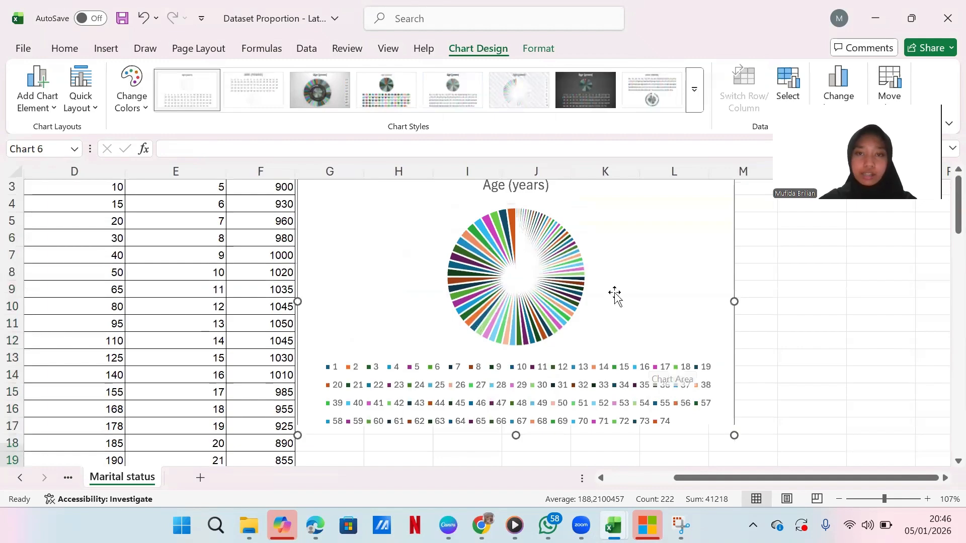
pyautogui.moveTo(629, 295); pyautogui.dragTo(677, 297)
pyautogui.scroll(1, 678, 297)
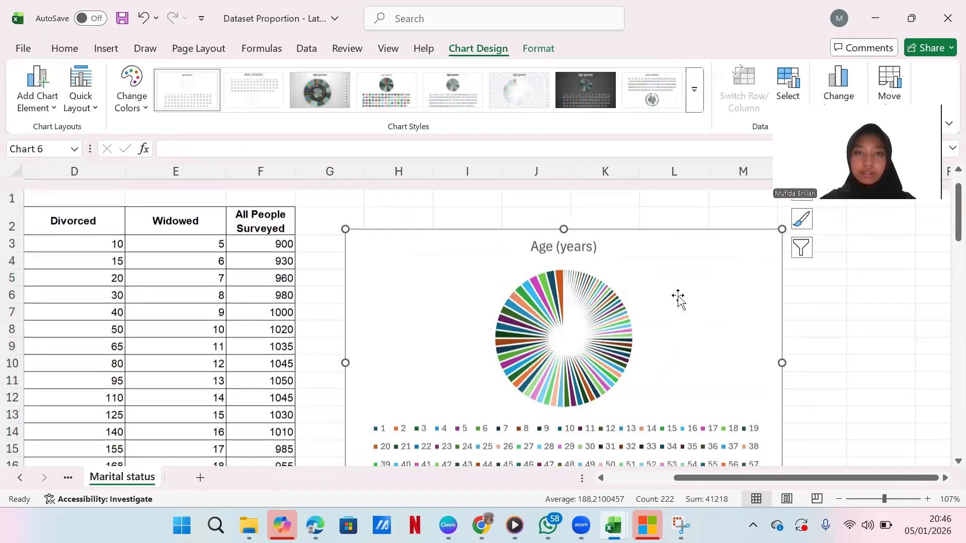
pyautogui.scroll(-2, 678, 297)
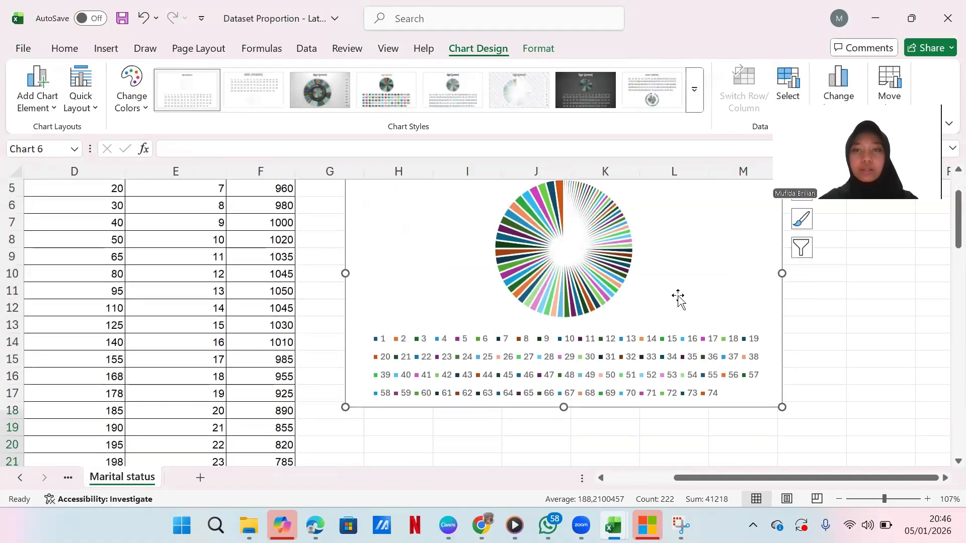
pyautogui.scroll(1, 678, 297)
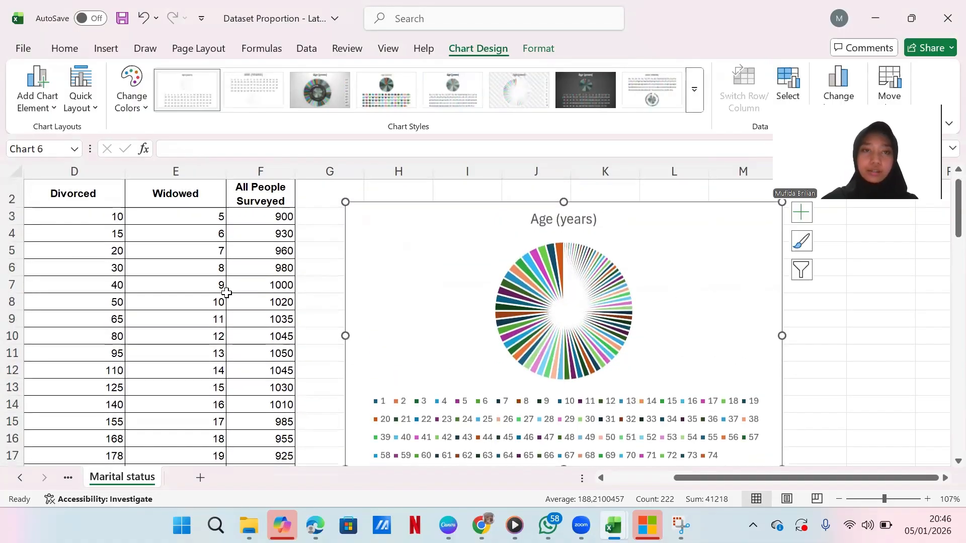
# Step: Select the Age (years), Never Married and All People Surveyed columns again, including their headers, as data for a second chart
pyautogui.hscroll(-1, 226, 292)
pyautogui.hscroll(-3, 226, 293)
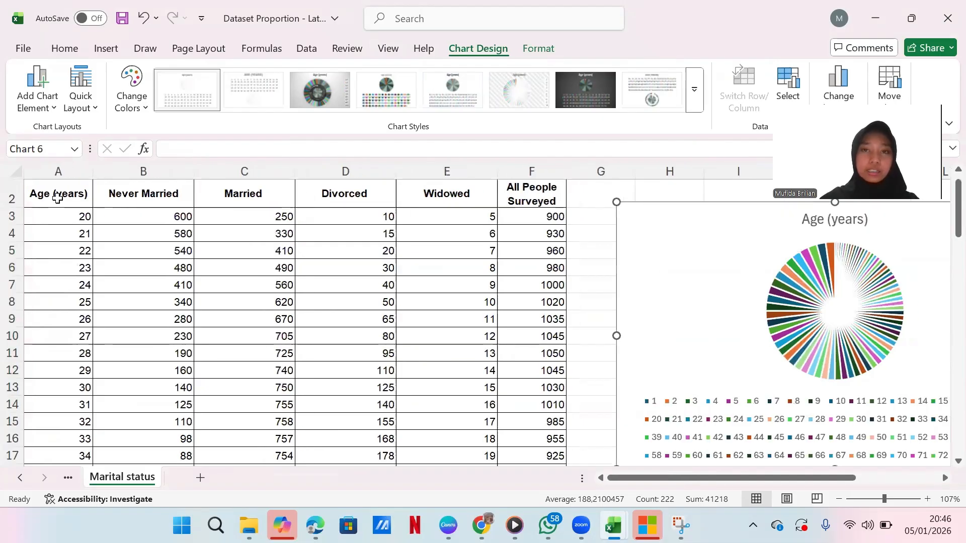
pyautogui.click(58, 198)
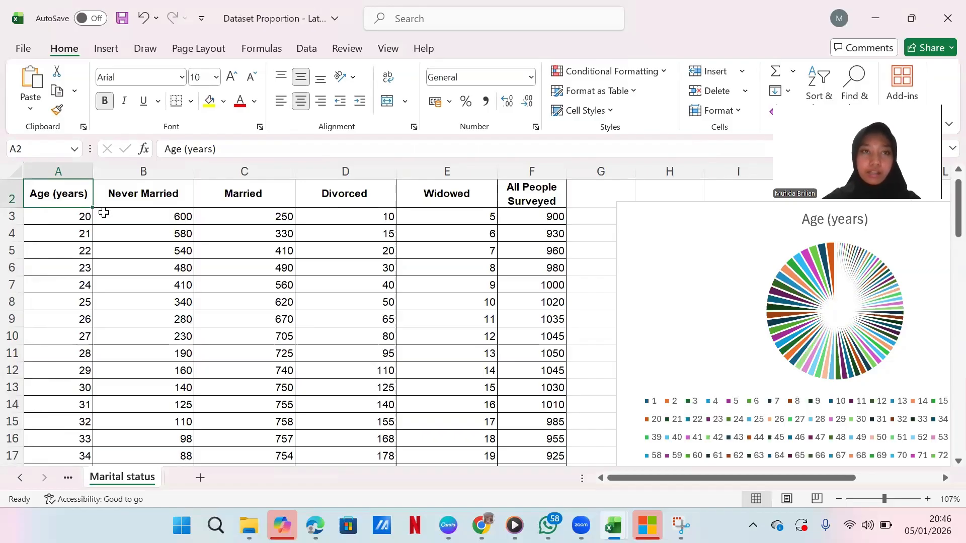
pyautogui.hotkey('shift', 'Right')
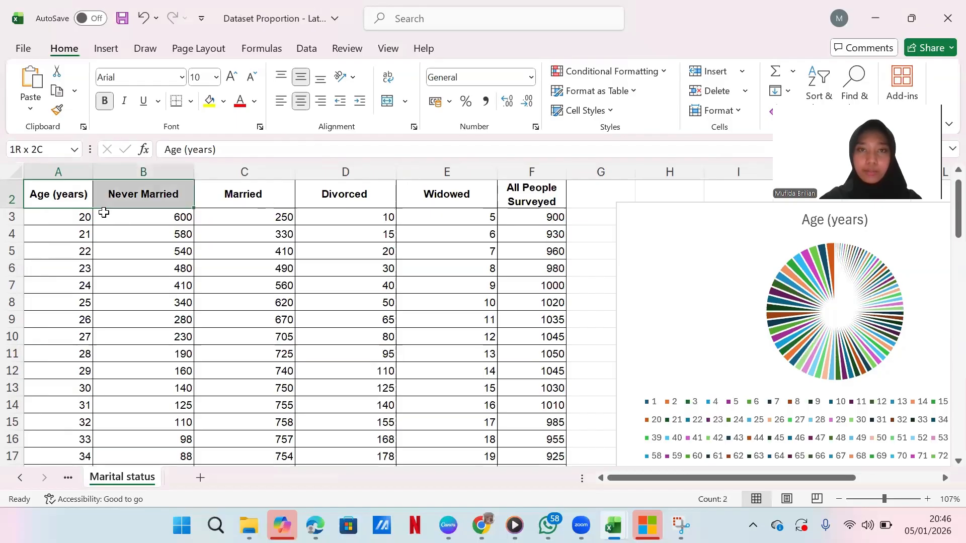
pyautogui.hotkey('ctrl', 'shift', 'Down')
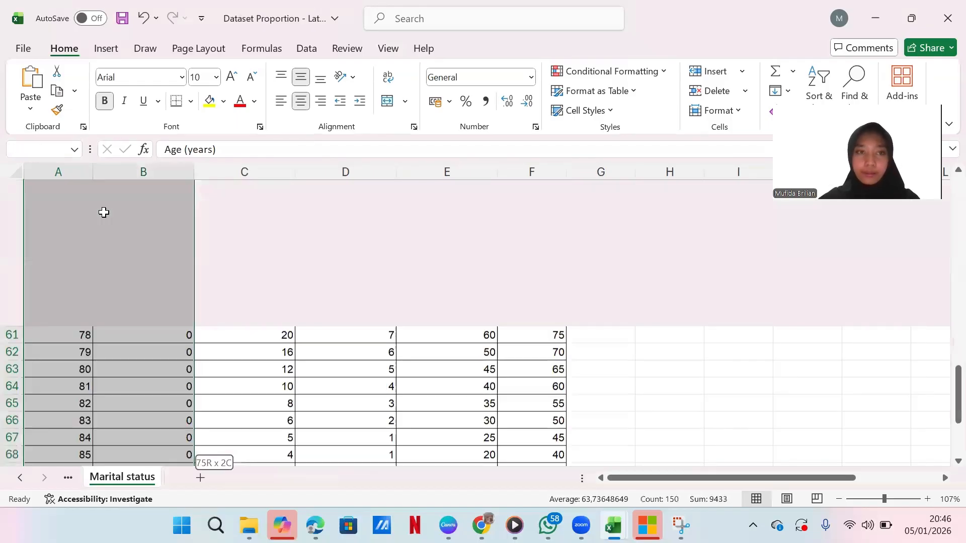
pyautogui.hotkey('ctrl', 'shift', 'Down')
pyautogui.scroll(15, 138, 302)
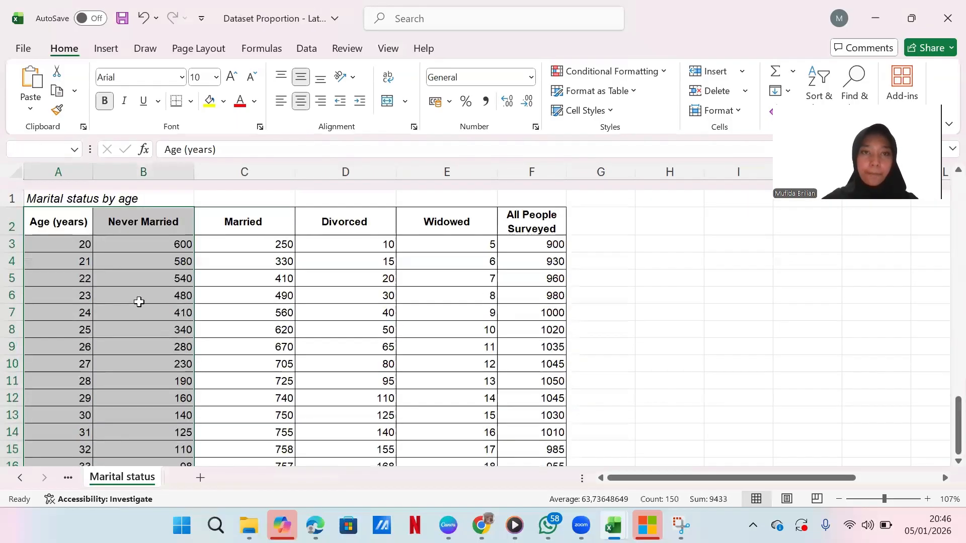
pyautogui.keyDown('ctrl'); pyautogui.click(531, 220); pyautogui.keyUp('ctrl')
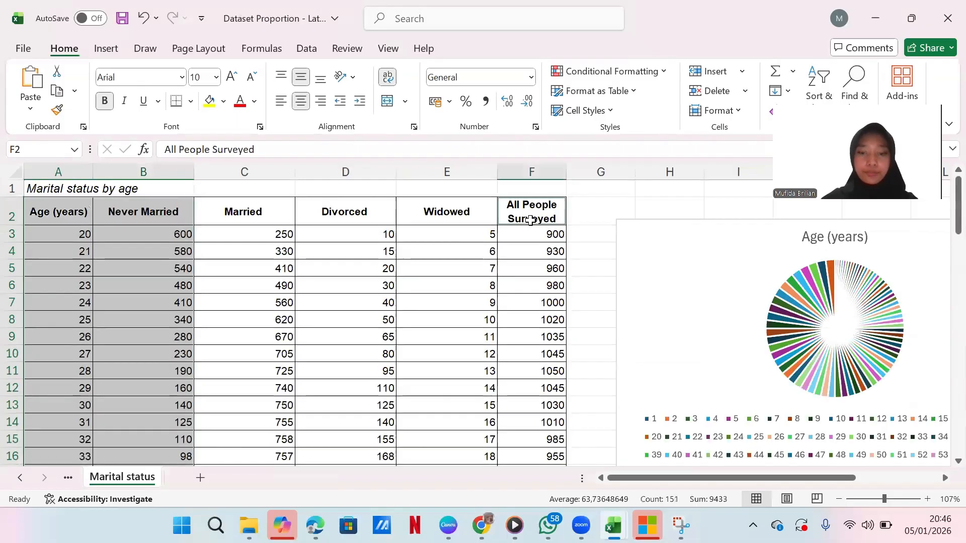
pyautogui.hotkey('ctrl', 'shift', 'Down')
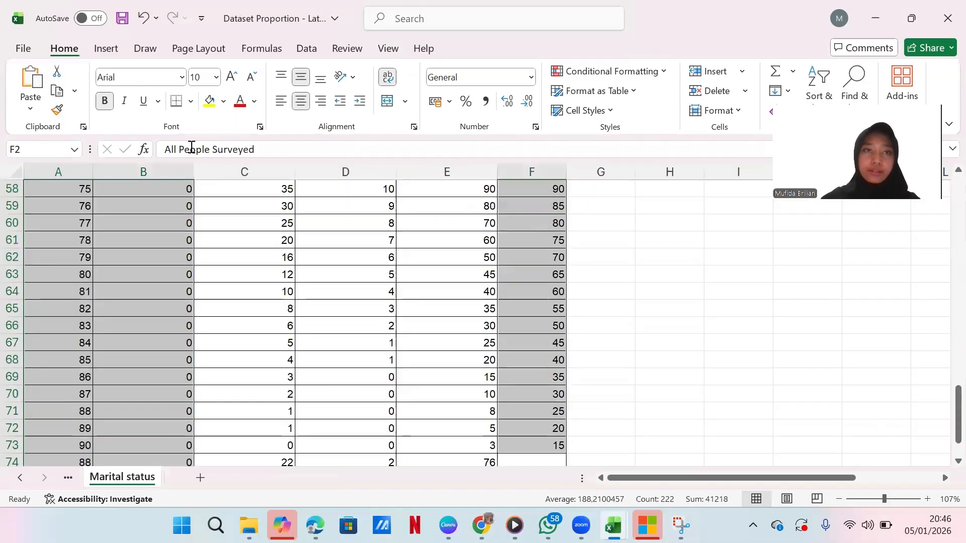
pyautogui.scroll(19, 254, 328)
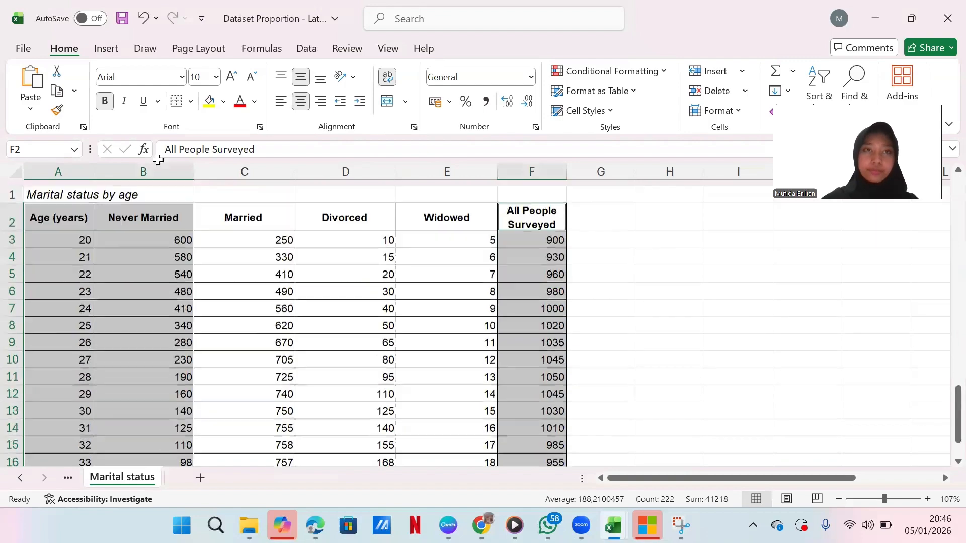
pyautogui.hotkey('alt', 'F1')
pyautogui.click(106, 48)
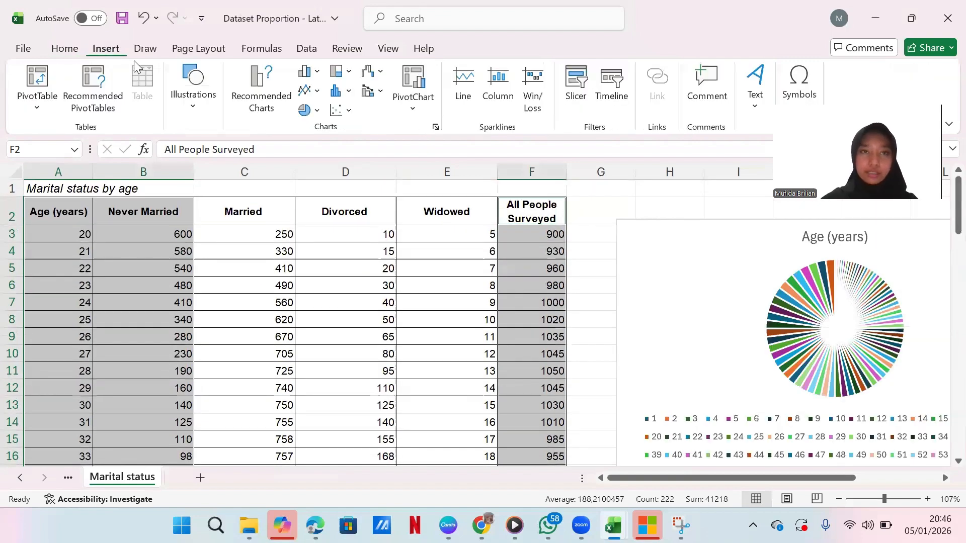
pyautogui.click(304, 73)
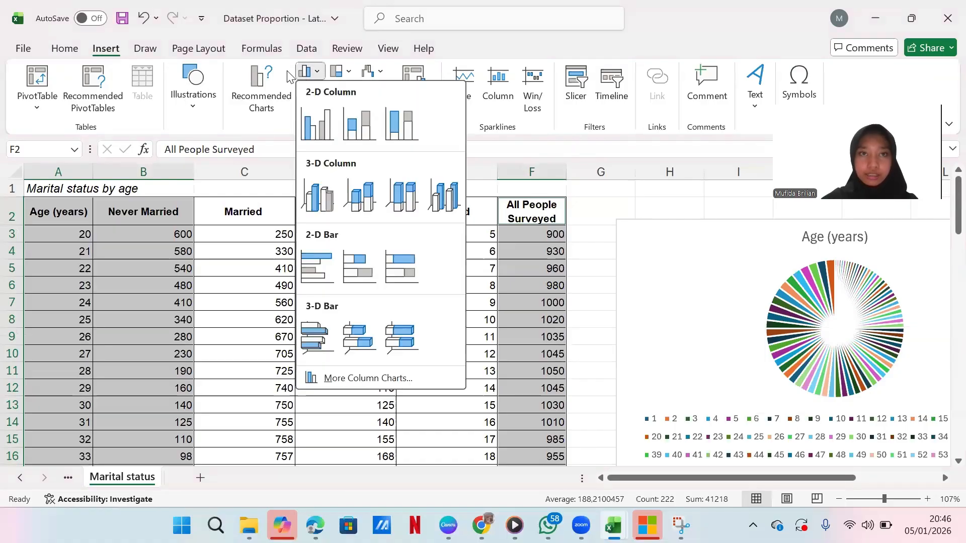
pyautogui.click(287, 73)
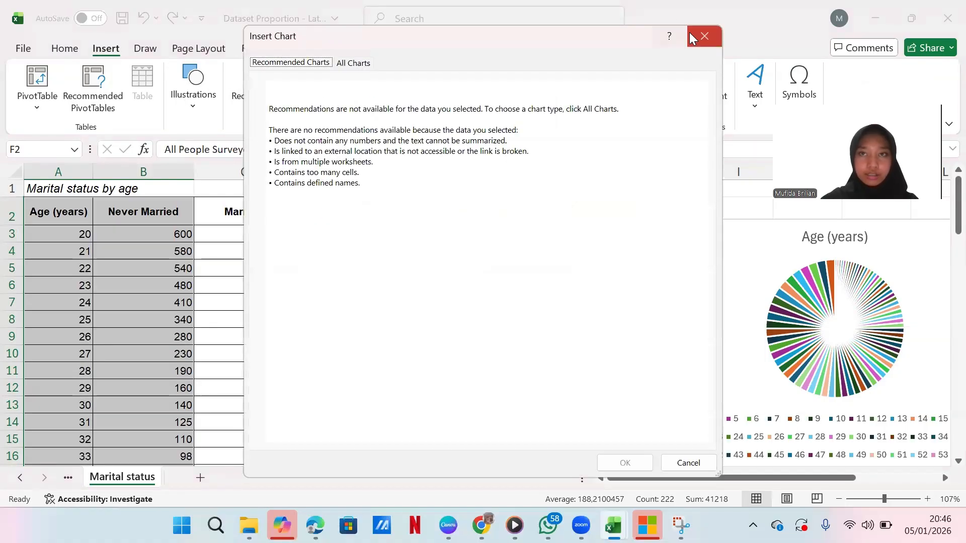
pyautogui.click(692, 38)
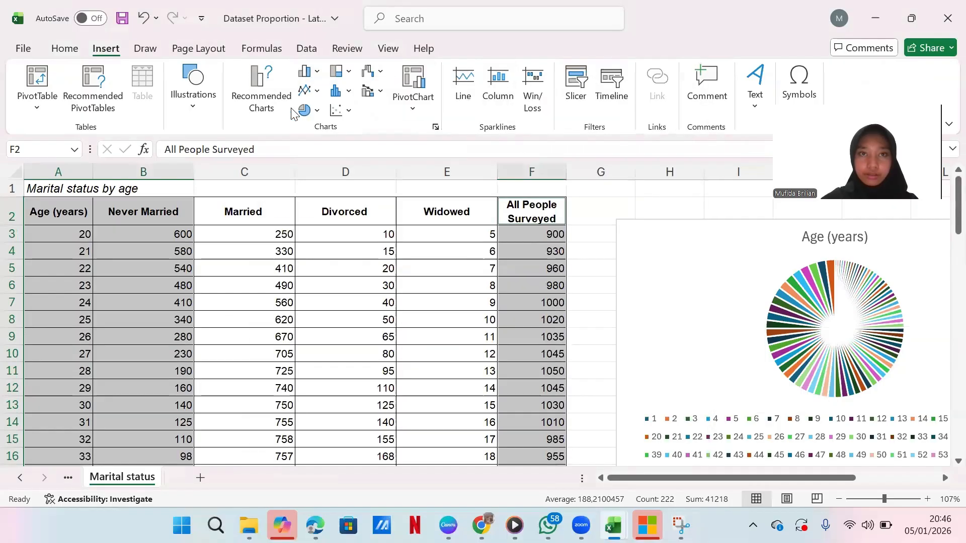
# Step: Insert a 2-D area chart from the selected columns and move it to the empty area below the pie chart
pyautogui.click(308, 92)
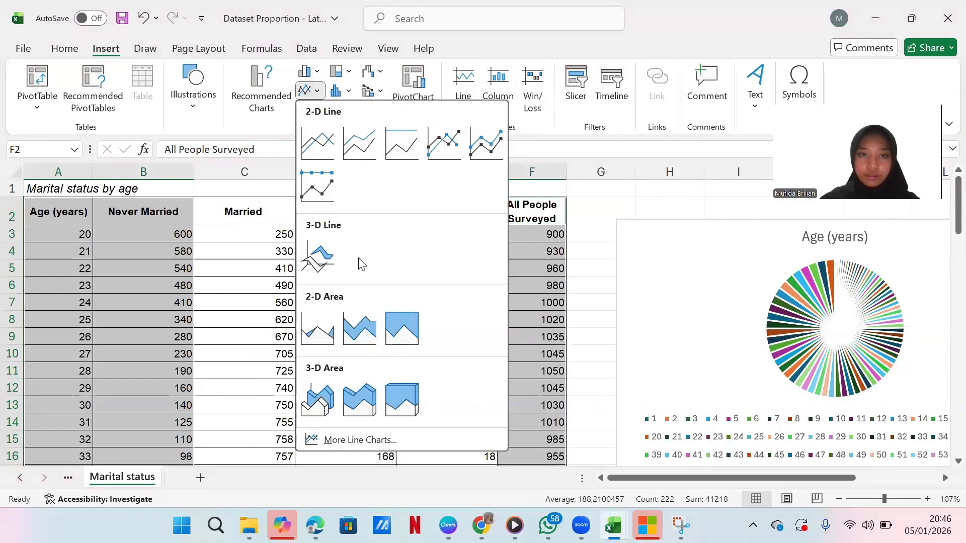
pyautogui.click(317, 324)
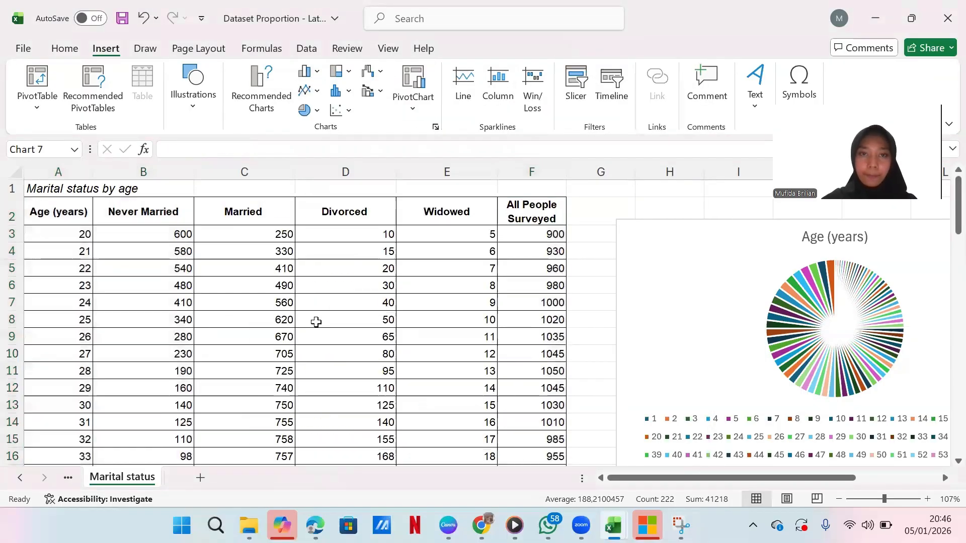
pyautogui.hscroll(2, 316, 322)
pyautogui.scroll(-1, 316, 322)
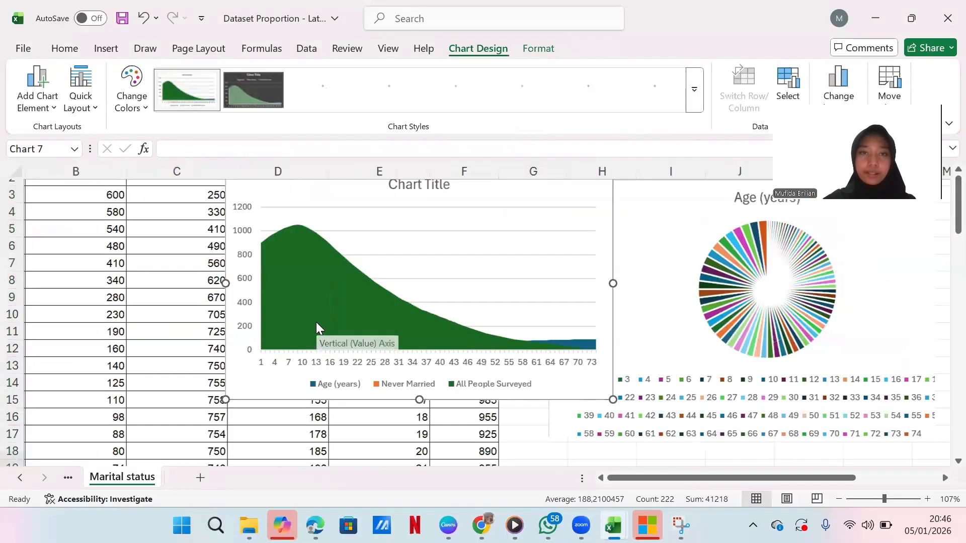
pyautogui.hscroll(-1, 395, 342)
pyautogui.moveTo(483, 272); pyautogui.dragTo(728, 405)
pyautogui.scroll(2, 478, 242)
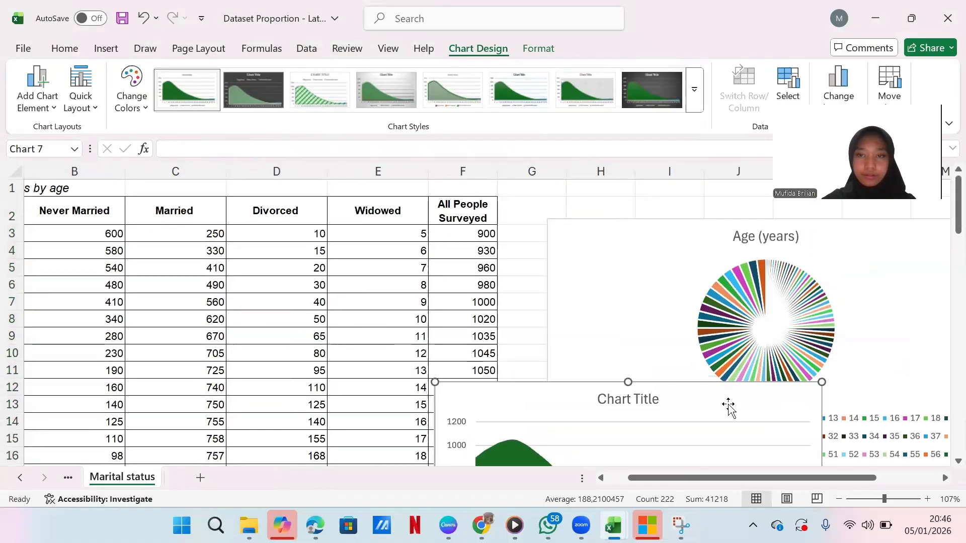
pyautogui.scroll(-2, 722, 317)
pyautogui.moveTo(714, 267); pyautogui.dragTo(831, 391)
pyautogui.scroll(-3, 831, 393)
pyautogui.hscroll(1, 832, 394)
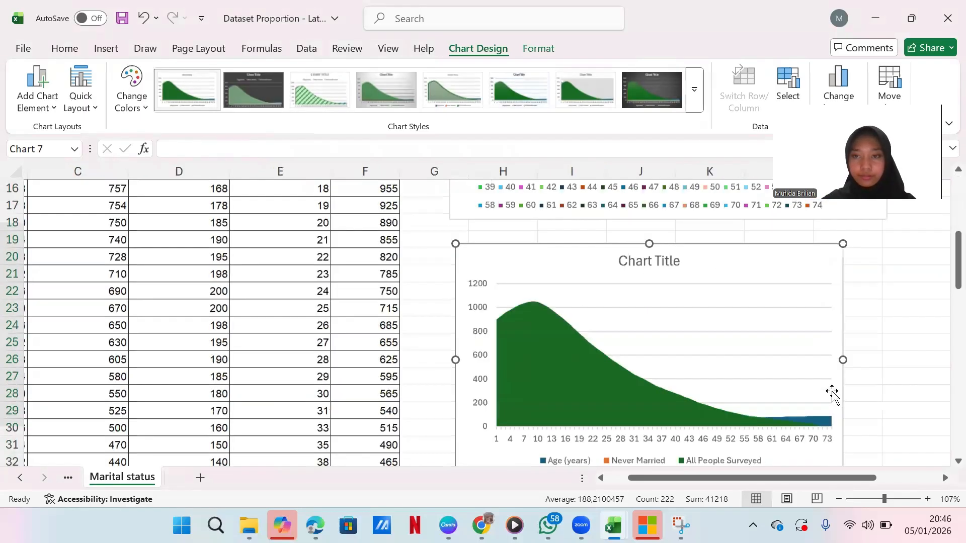
# Step: Shrink the area chart below the pie chart so it spans about columns G to L and rows 19 to 30
pyautogui.hscroll(1, 831, 392)
pyautogui.scroll(-2, 825, 389)
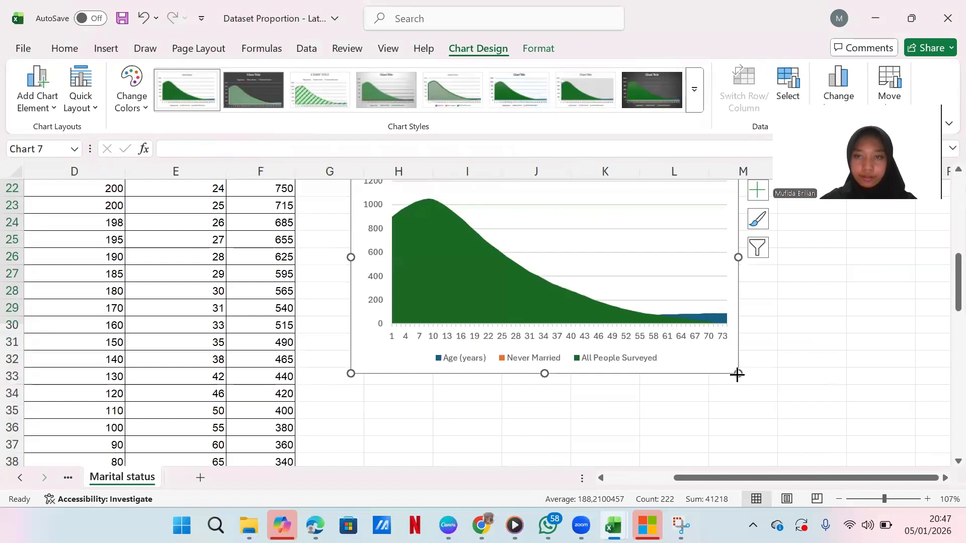
pyautogui.moveTo(737, 374); pyautogui.dragTo(655, 309)
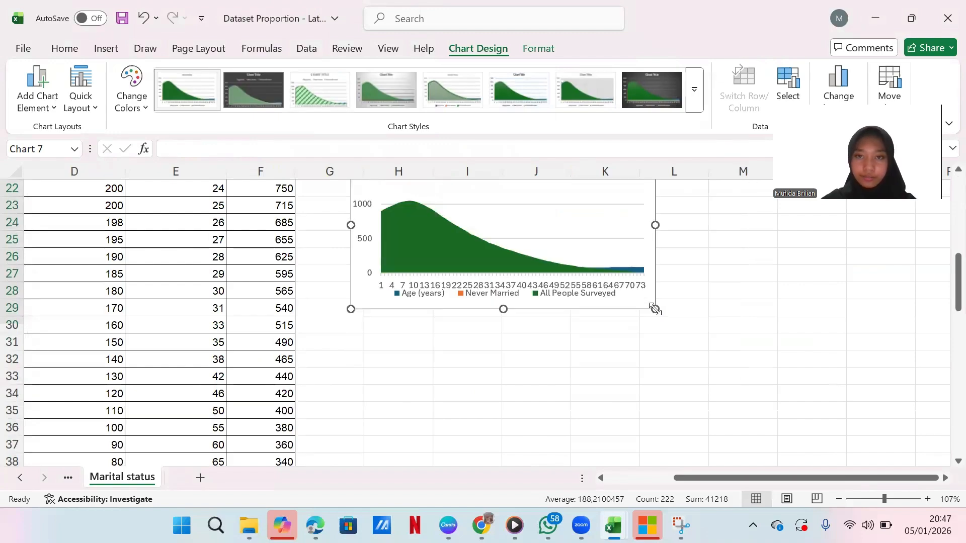
pyautogui.scroll(1, 655, 310)
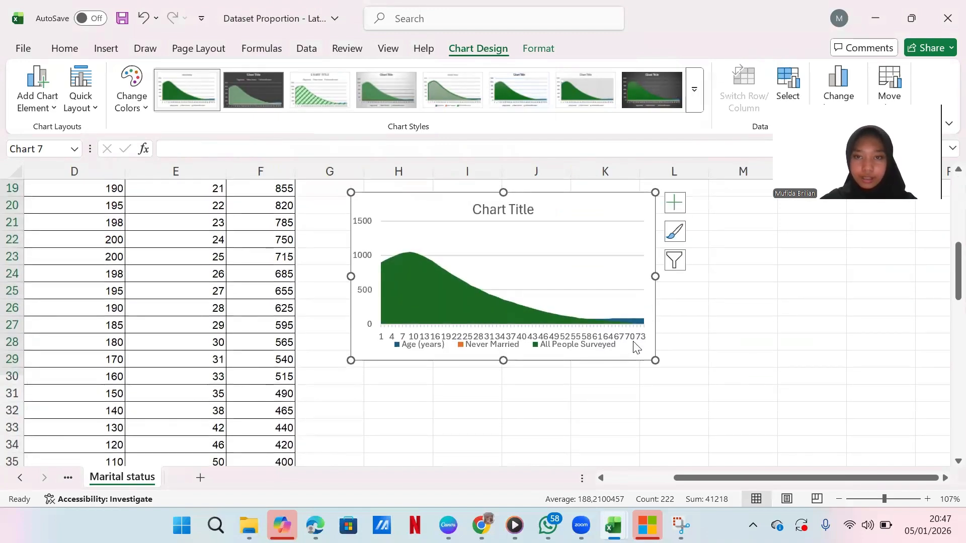
pyautogui.moveTo(654, 361); pyautogui.dragTo(672, 380)
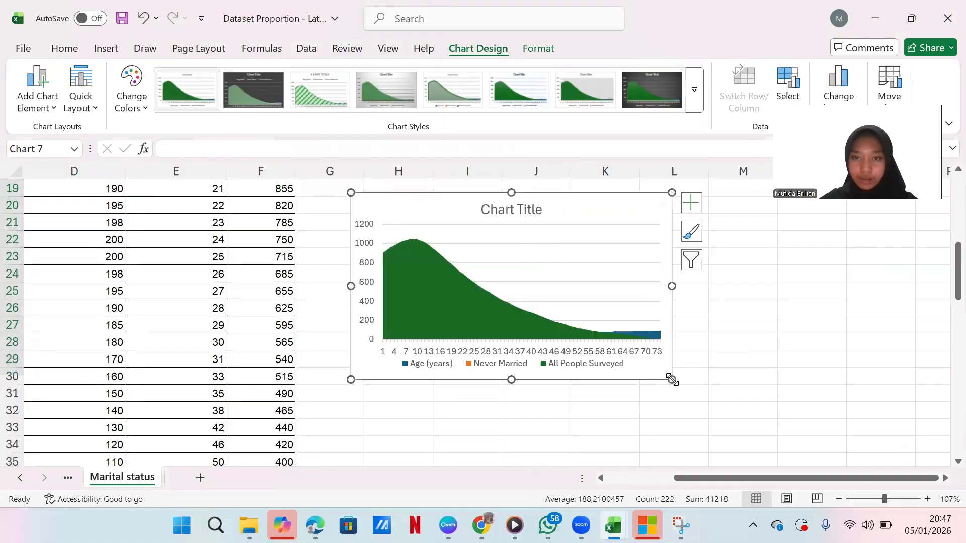
# Step: Remove the Age (years) series from the area chart and reorder the series so All People Surveyed comes before Never Married
pyautogui.click(655, 332)
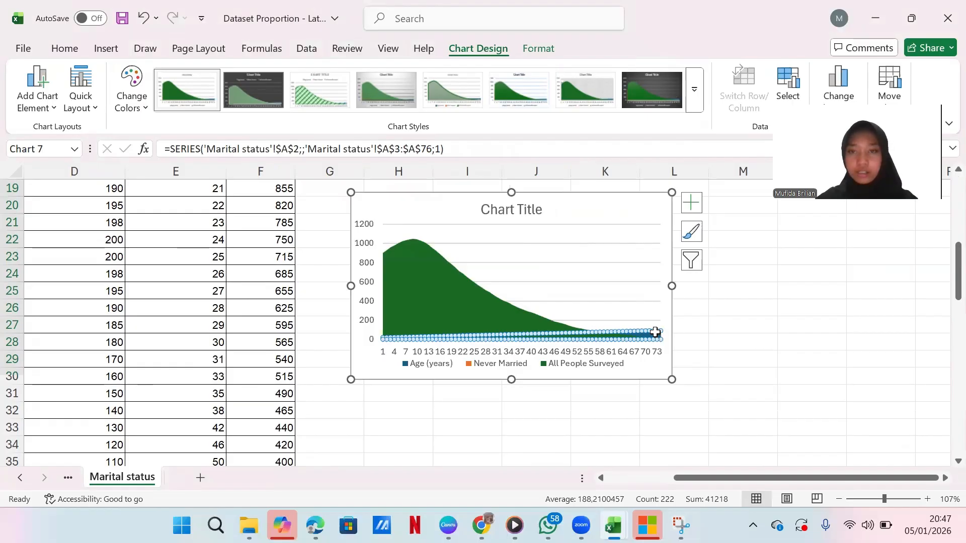
pyautogui.press('Delete')
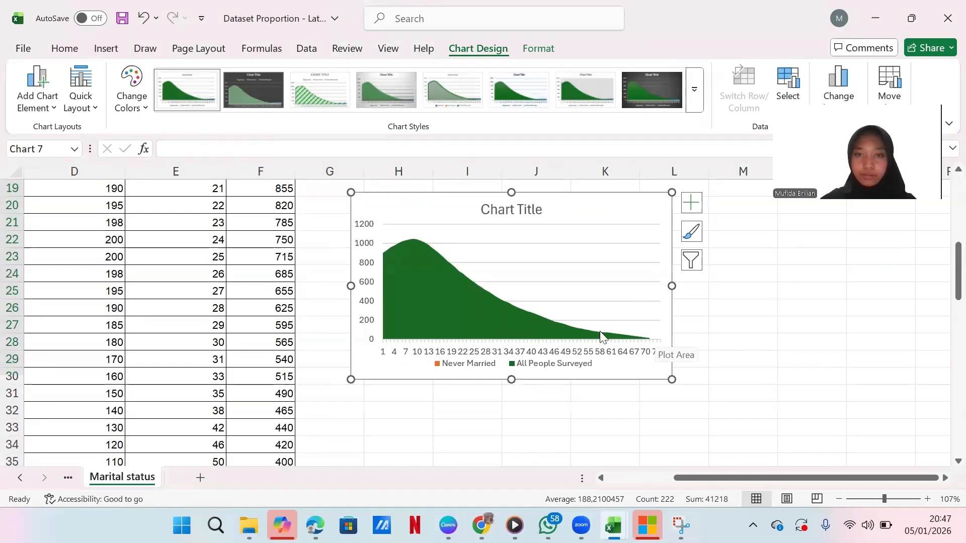
pyautogui.click(465, 319)
pyautogui.rightClick(465, 319)
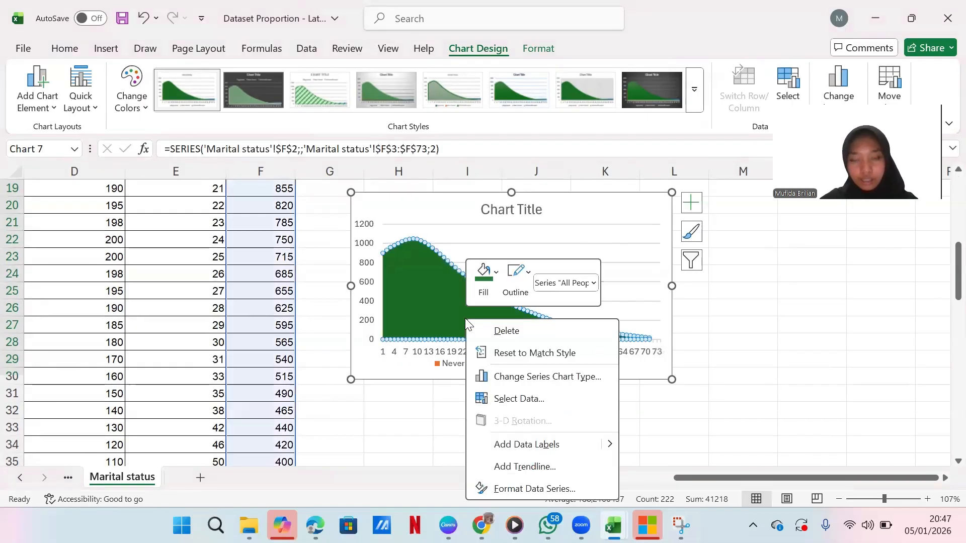
pyautogui.click(519, 400)
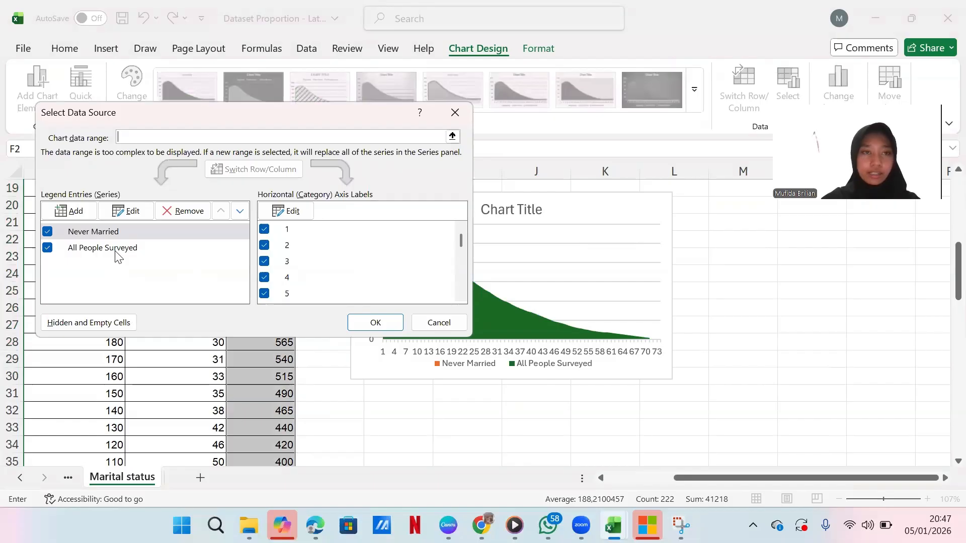
pyautogui.click(240, 214)
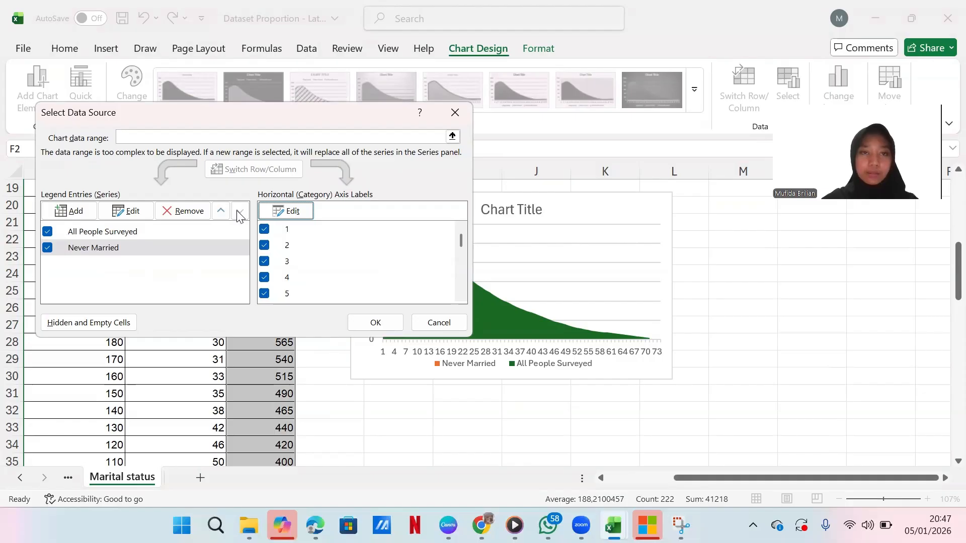
pyautogui.click(376, 324)
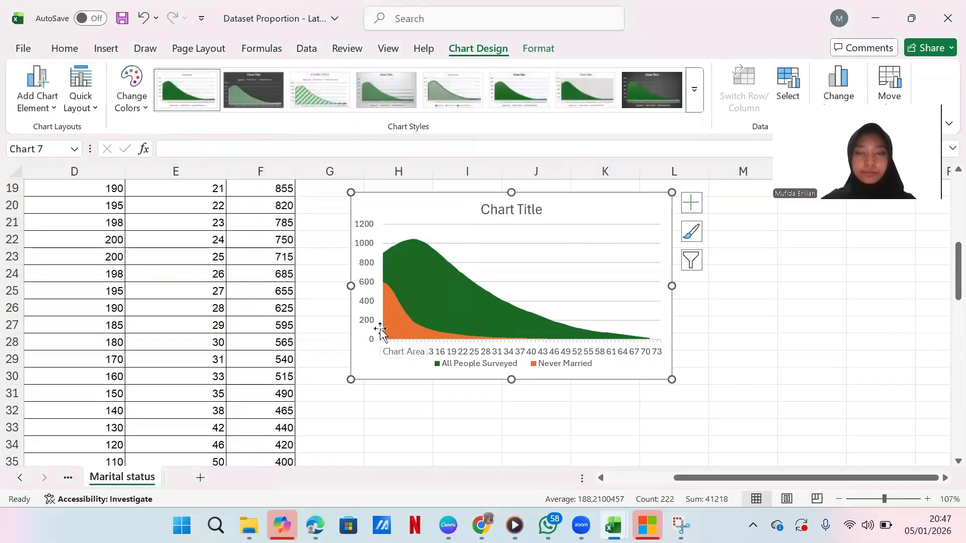
# Step: Give the All People Surveyed series a solid dark gray fill with 25% transparency
pyautogui.click(451, 304)
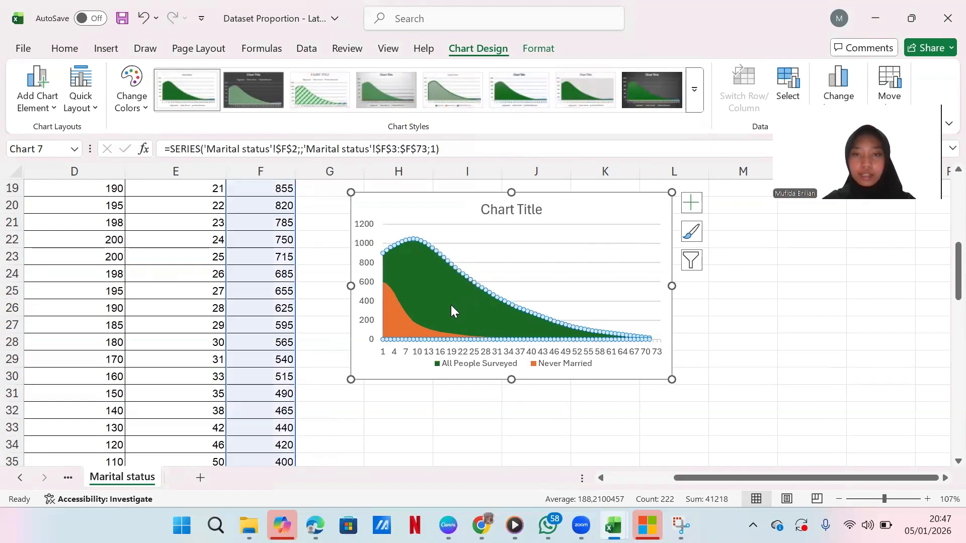
pyautogui.rightClick(451, 305)
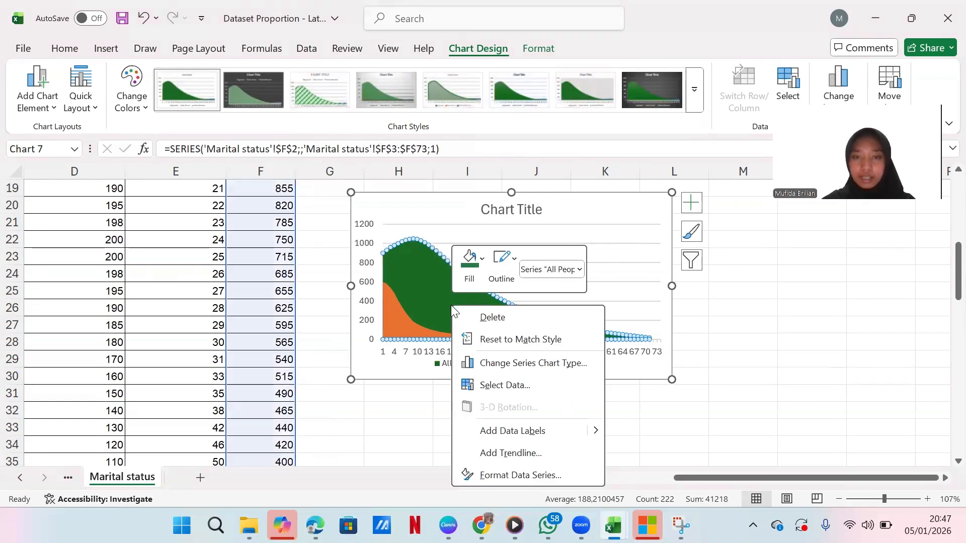
pyautogui.click(501, 471)
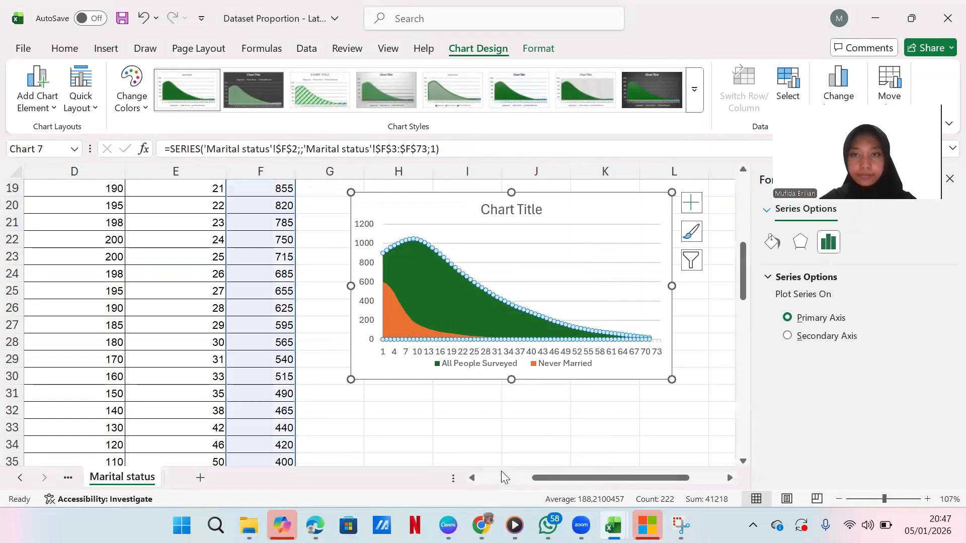
pyautogui.click(772, 242)
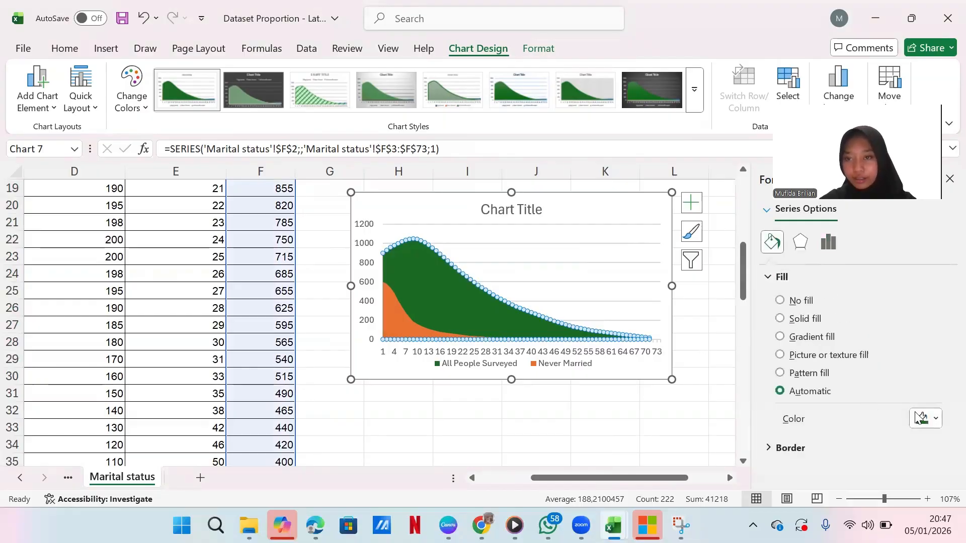
pyautogui.click(924, 419)
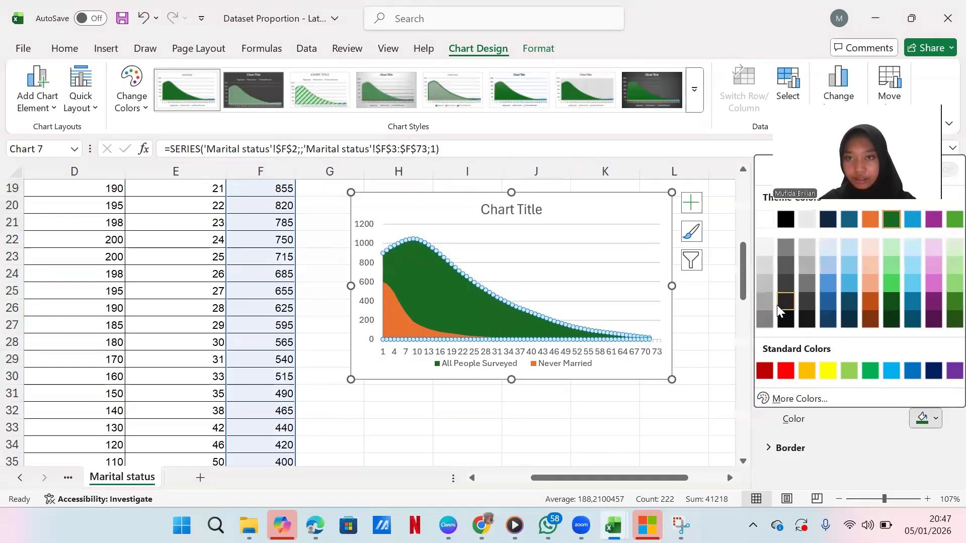
pyautogui.click(803, 305)
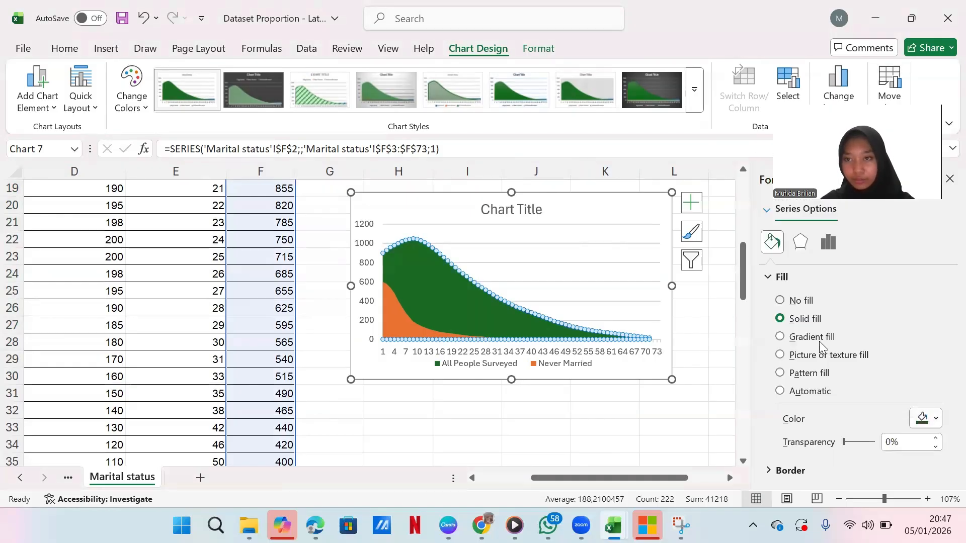
pyautogui.click(890, 444)
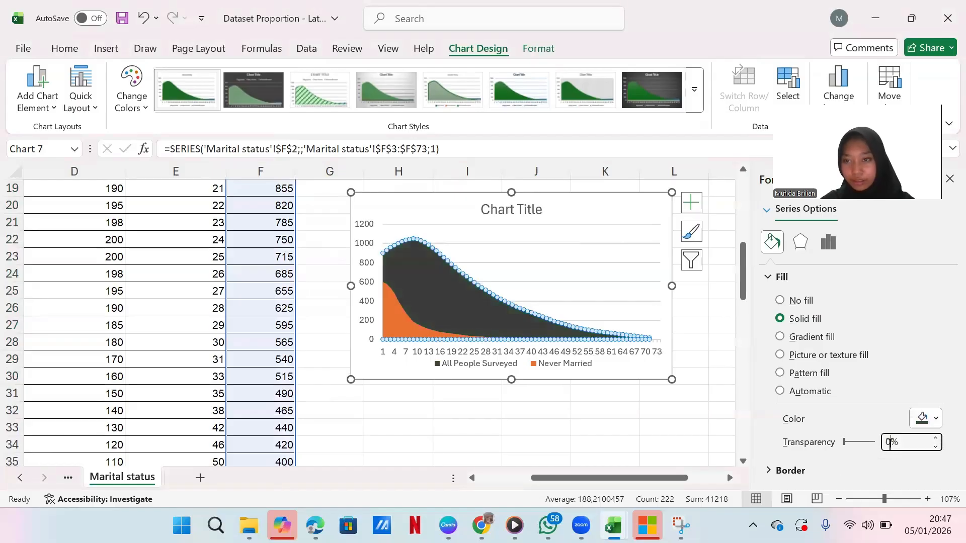
pyautogui.press('BackSpace')
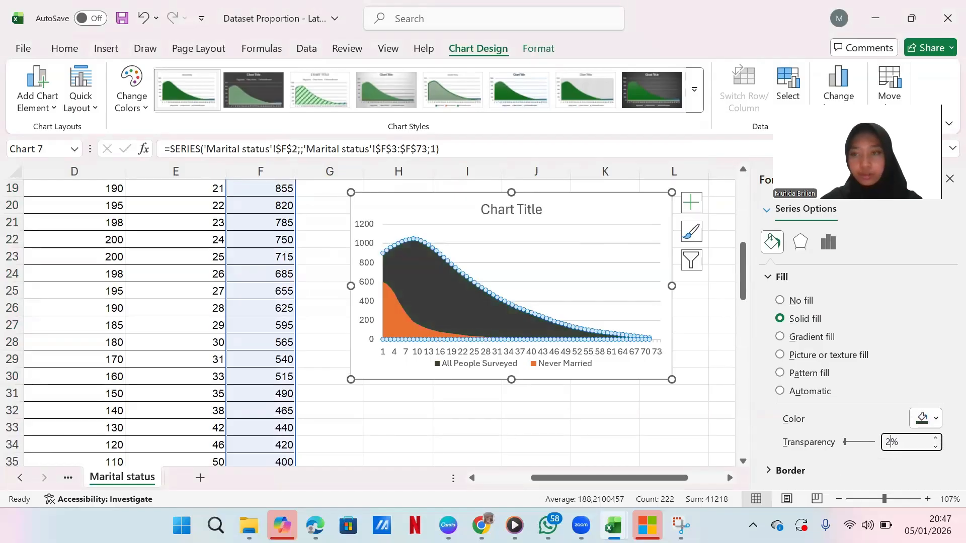
pyautogui.press('Return')
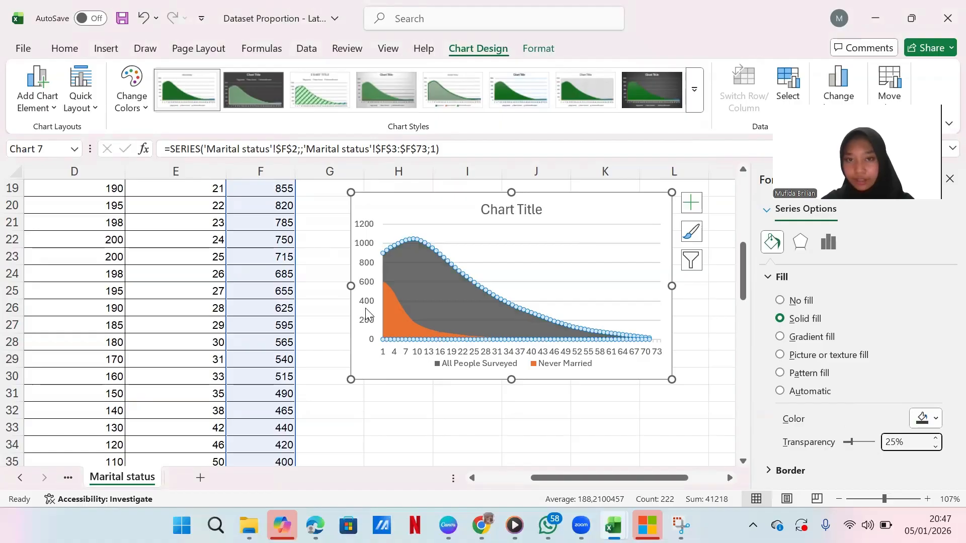
# Step: Change the fill of the Never Married series in the area chart to solid dark blue
pyautogui.click(403, 329)
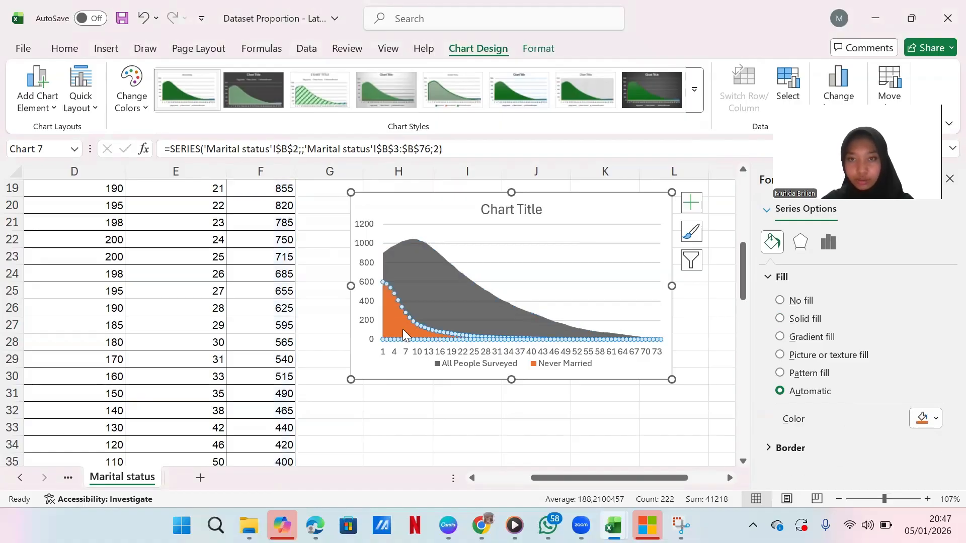
pyautogui.click(929, 419)
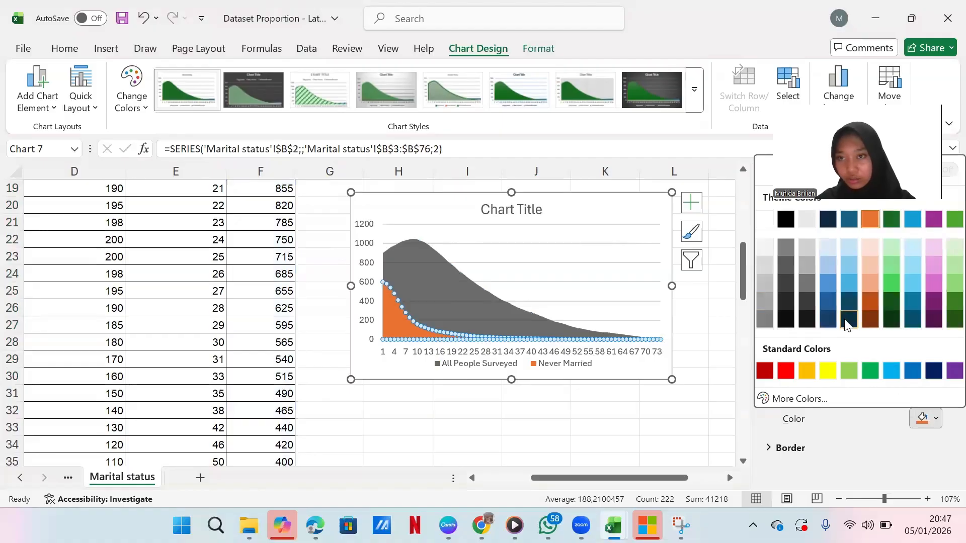
pyautogui.click(827, 320)
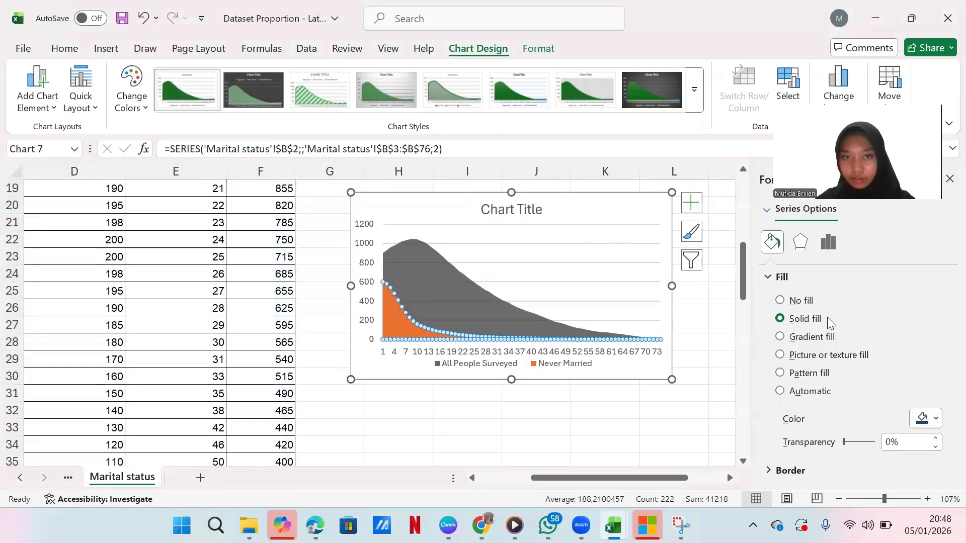
pyautogui.click(692, 416)
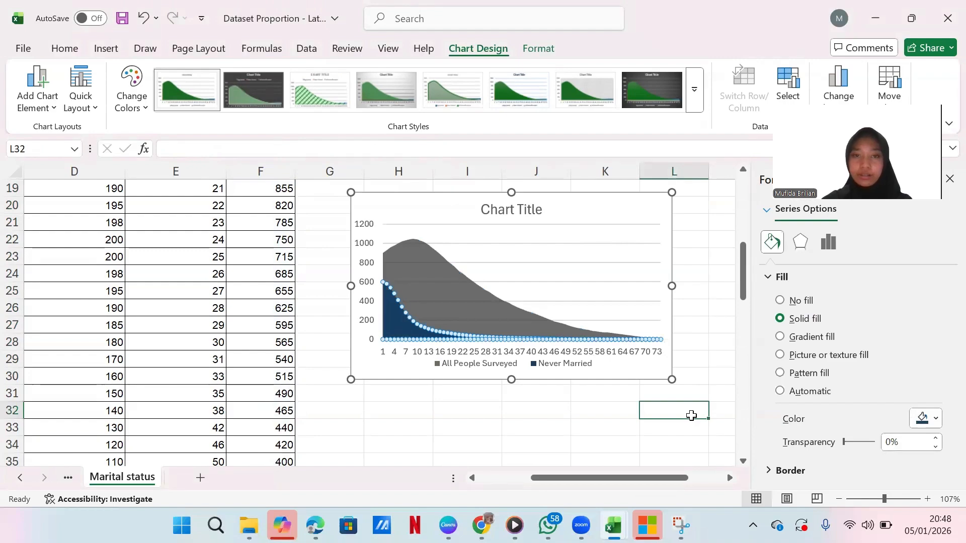
# Step: Set the area chart's horizontal axis labels to the ages in 'Marital status'!$A$3:$A$76
pyautogui.click(640, 358)
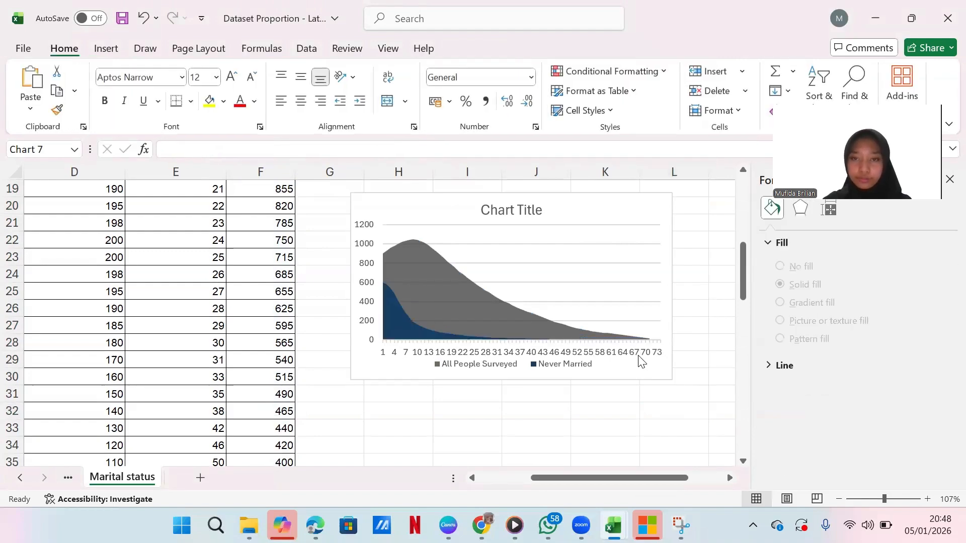
pyautogui.click(640, 355)
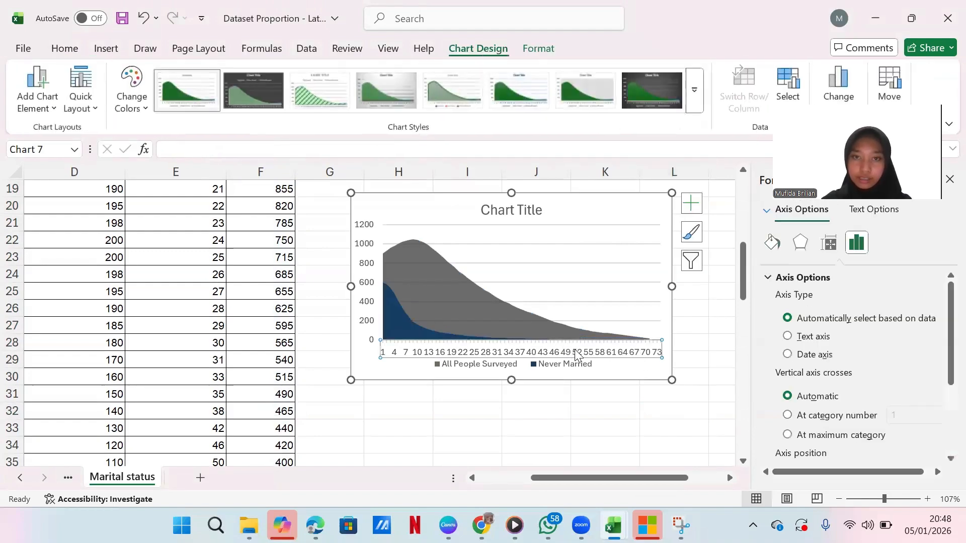
pyautogui.rightClick(578, 355)
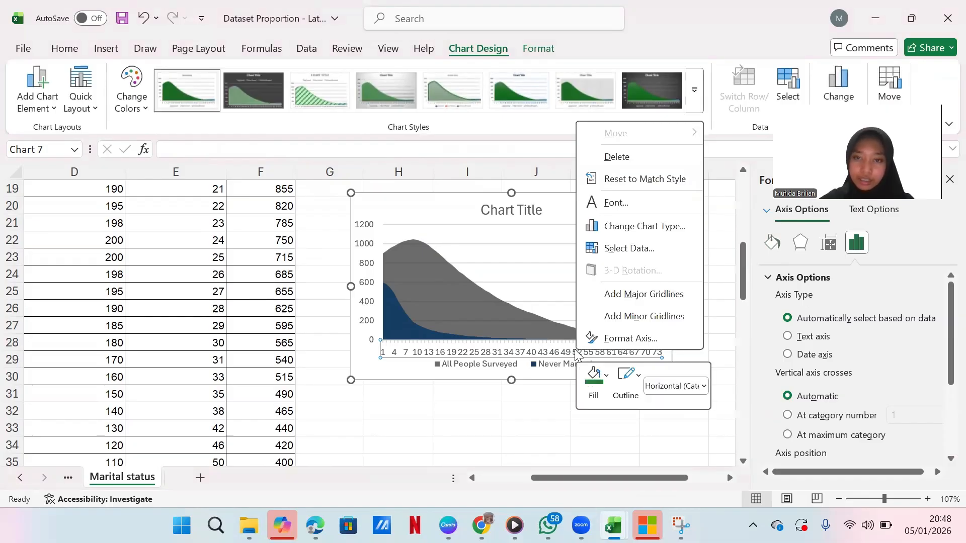
pyautogui.click(625, 250)
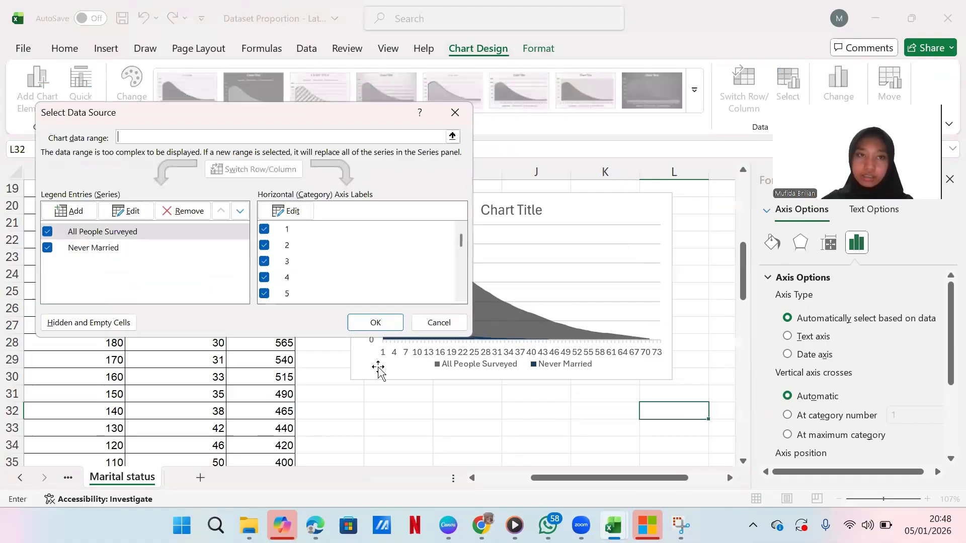
pyautogui.hscroll(-5, 199, 390)
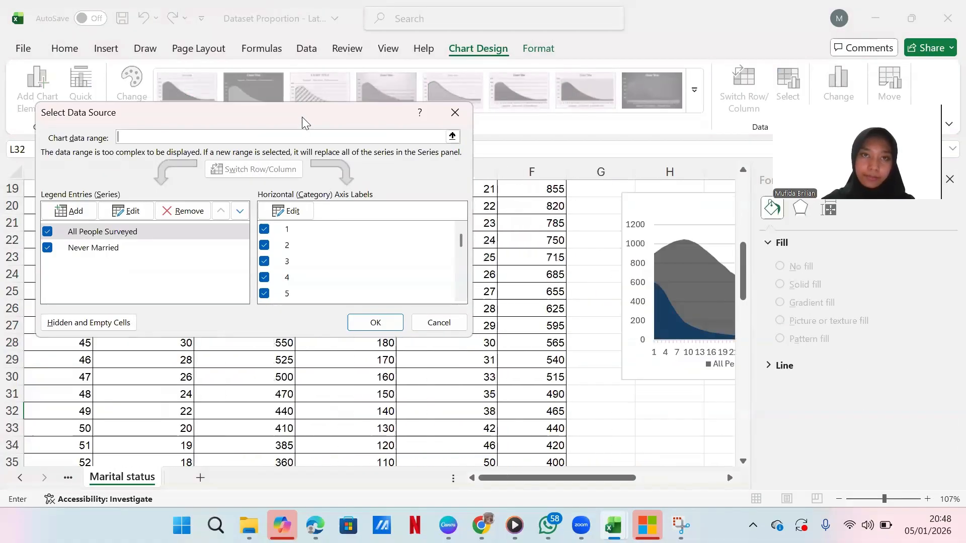
pyautogui.moveTo(302, 121); pyautogui.dragTo(444, 124)
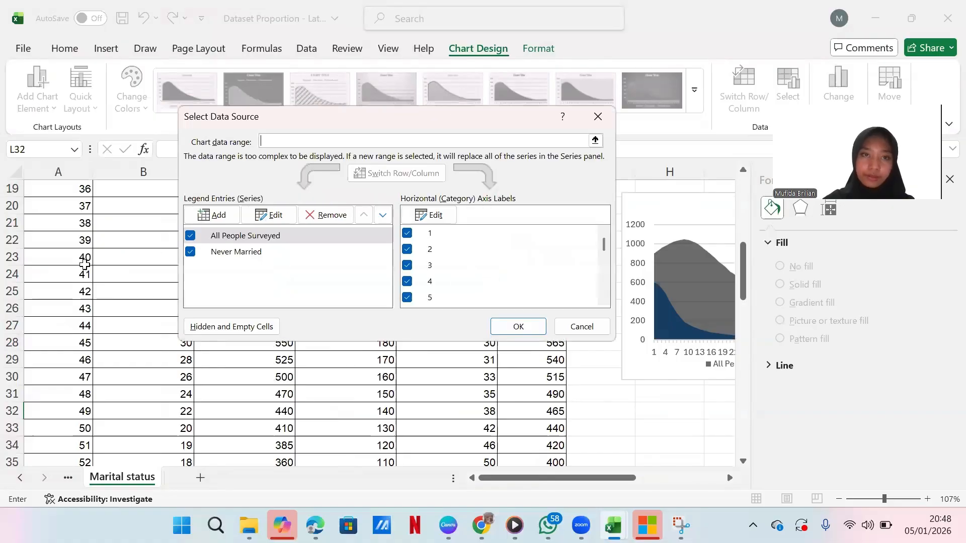
pyautogui.scroll(6, 85, 264)
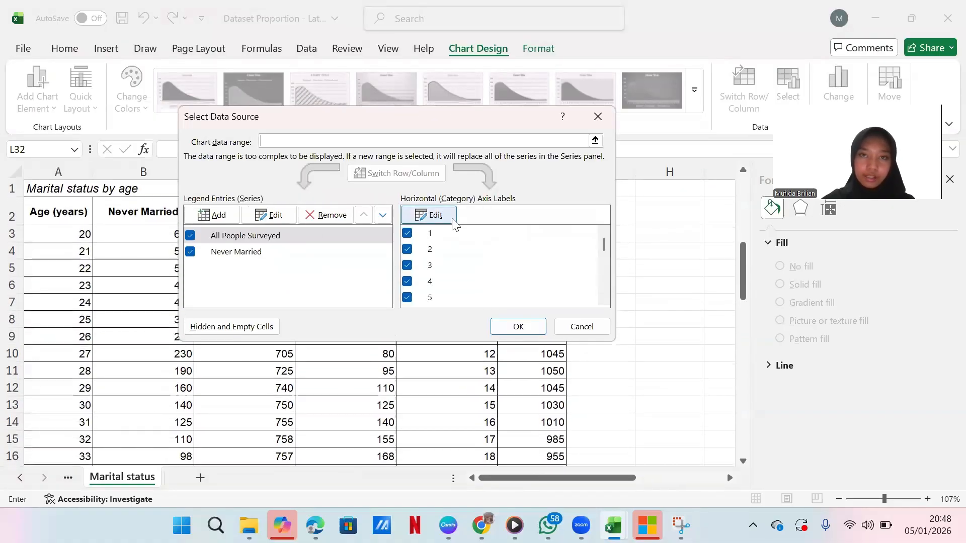
pyautogui.click(436, 216)
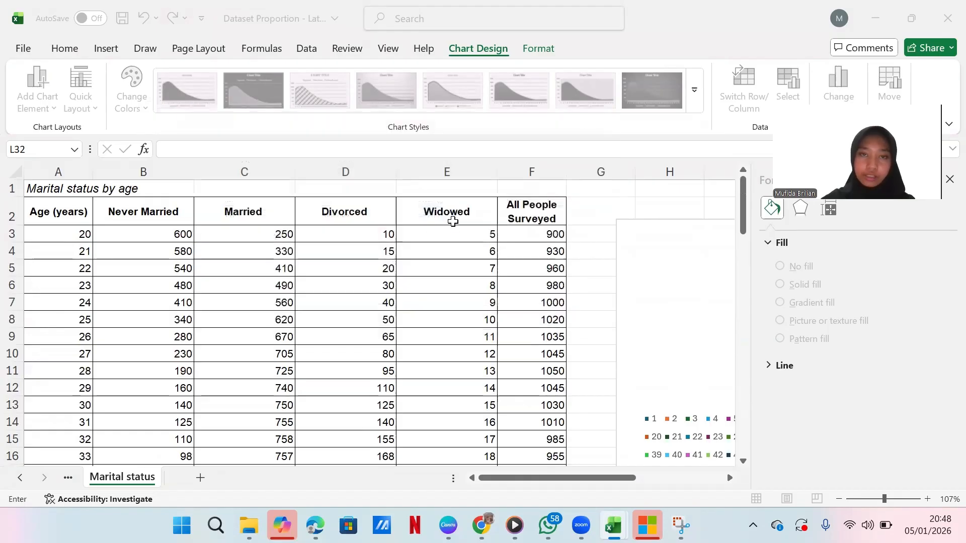
pyautogui.click(75, 232)
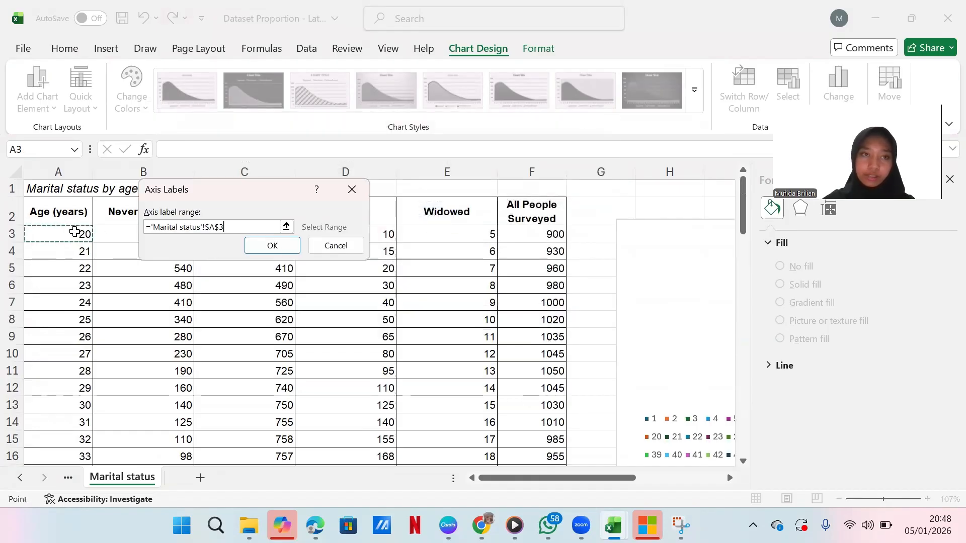
pyautogui.hotkey('ctrl', 'shift', 'Down')
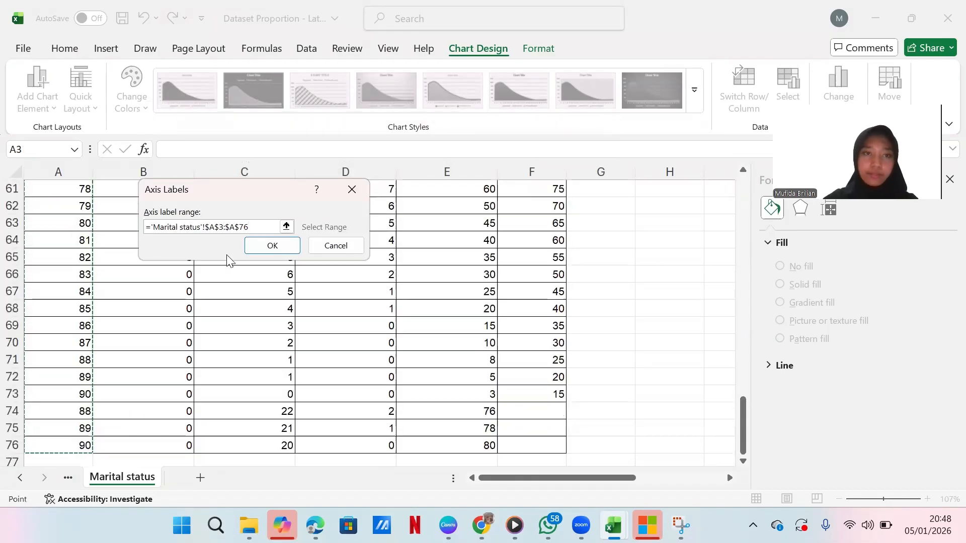
pyautogui.click(272, 246)
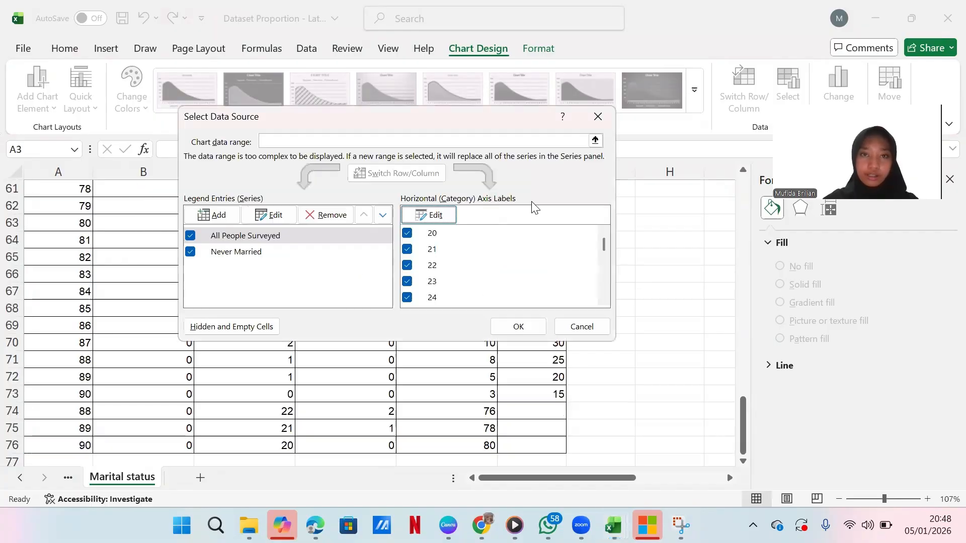
pyautogui.click(526, 330)
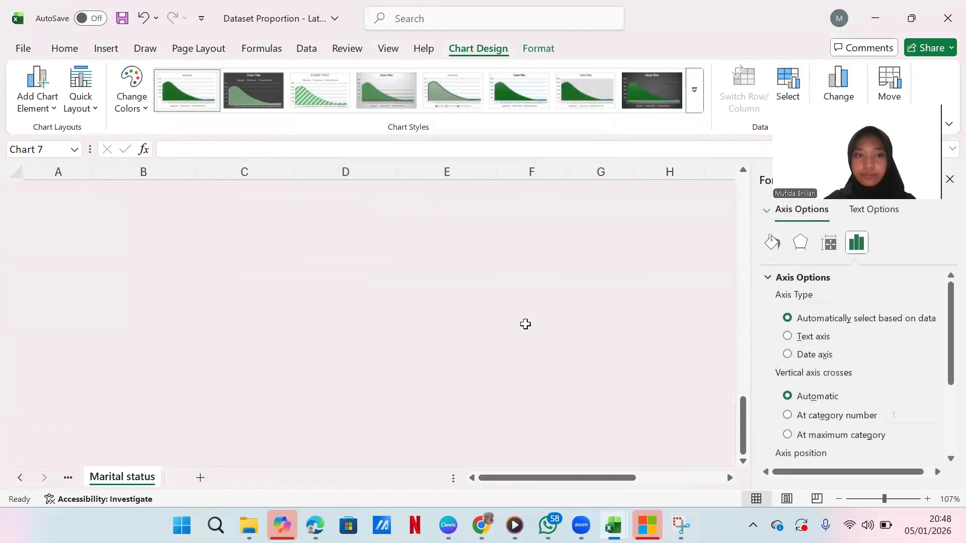
# Step: Change the area chart's horizontal axis to a date axis with major units of 20 days
pyautogui.hscroll(5, 525, 324)
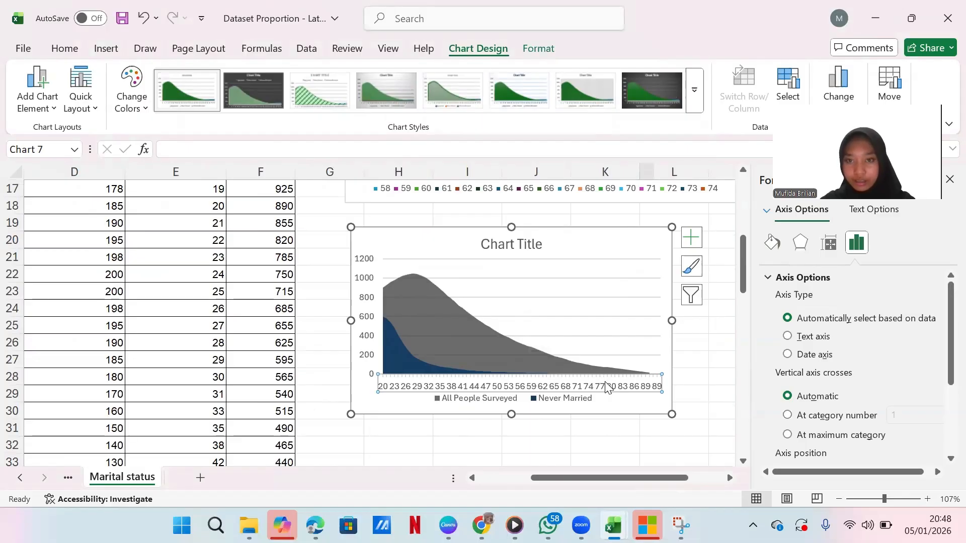
pyautogui.rightClick(617, 394)
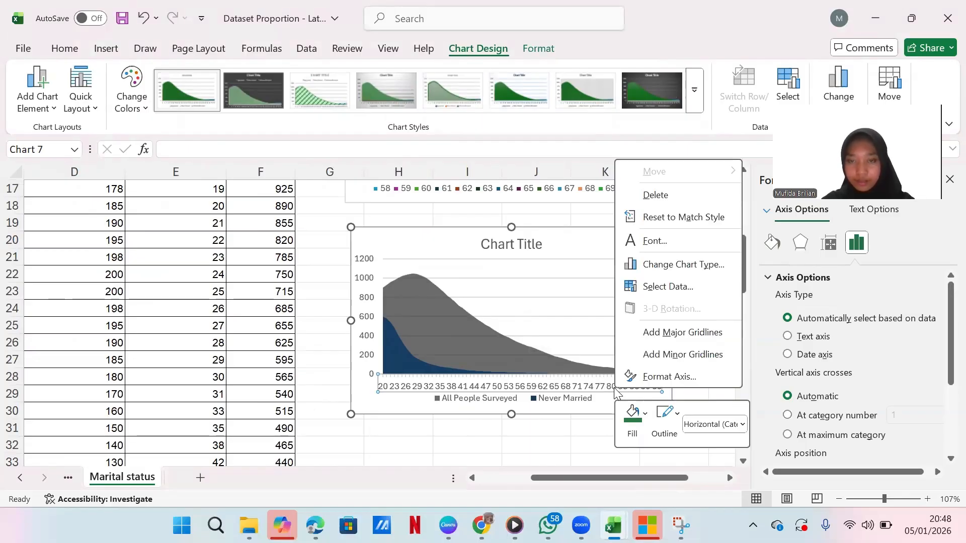
pyautogui.click(636, 381)
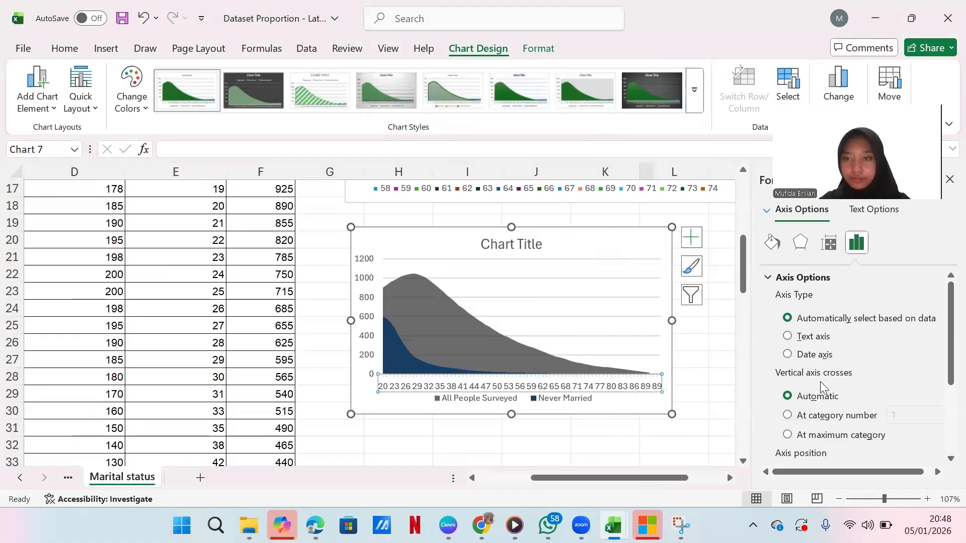
pyautogui.scroll(-3, 821, 388)
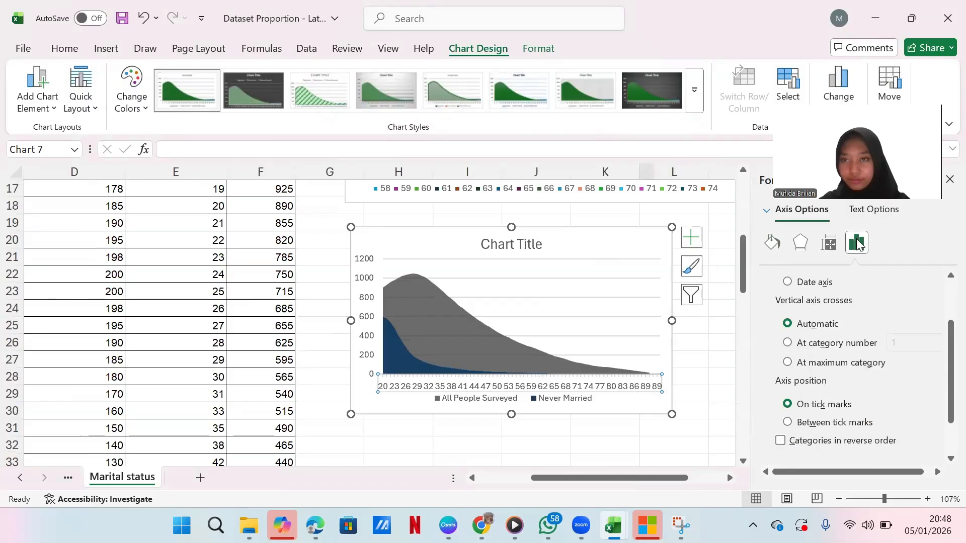
pyautogui.scroll(-1, 839, 385)
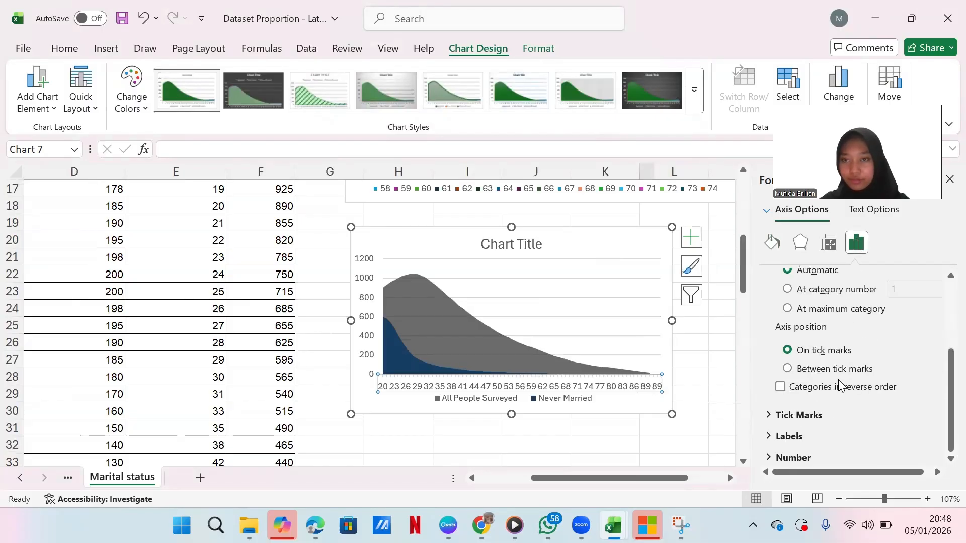
pyautogui.click(824, 458)
pyautogui.click(604, 444)
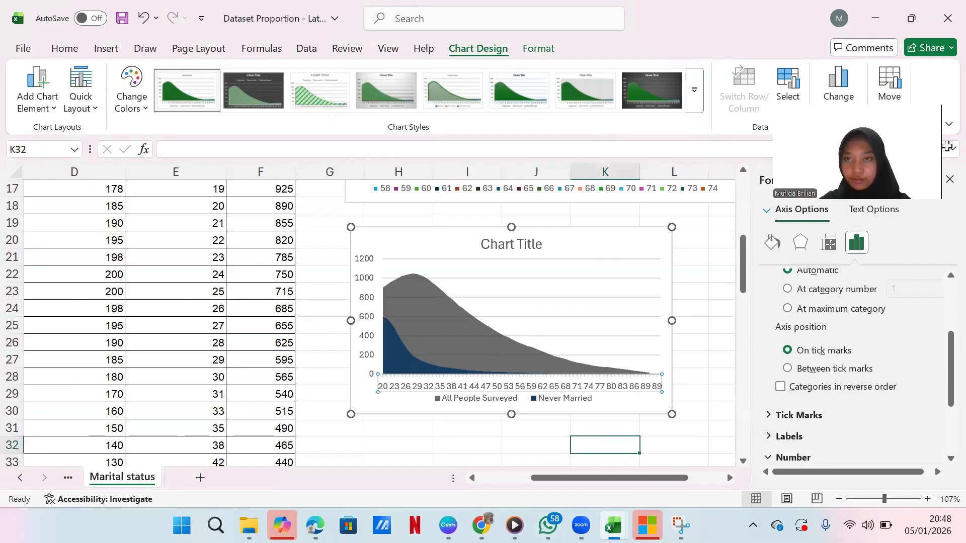
pyautogui.click(577, 391)
pyautogui.rightClick(577, 391)
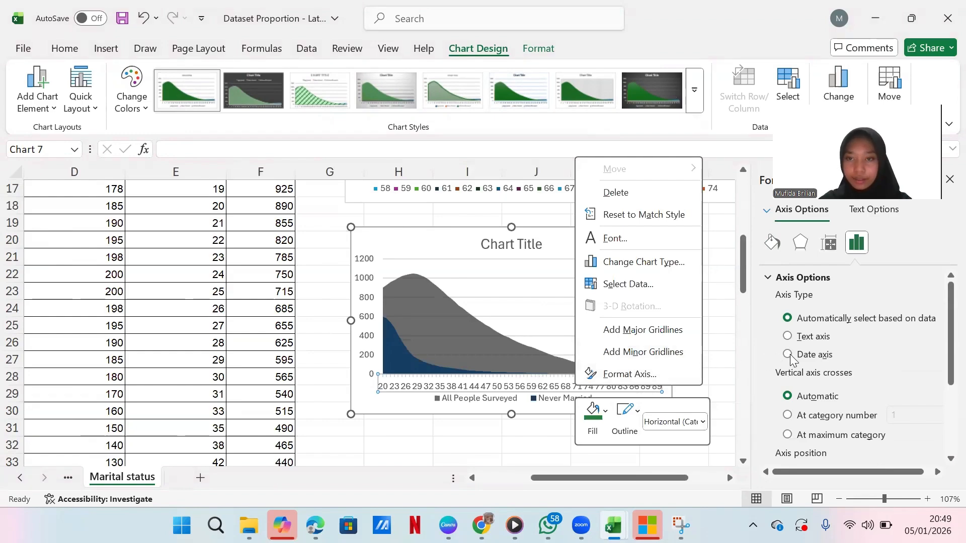
pyautogui.click(787, 354)
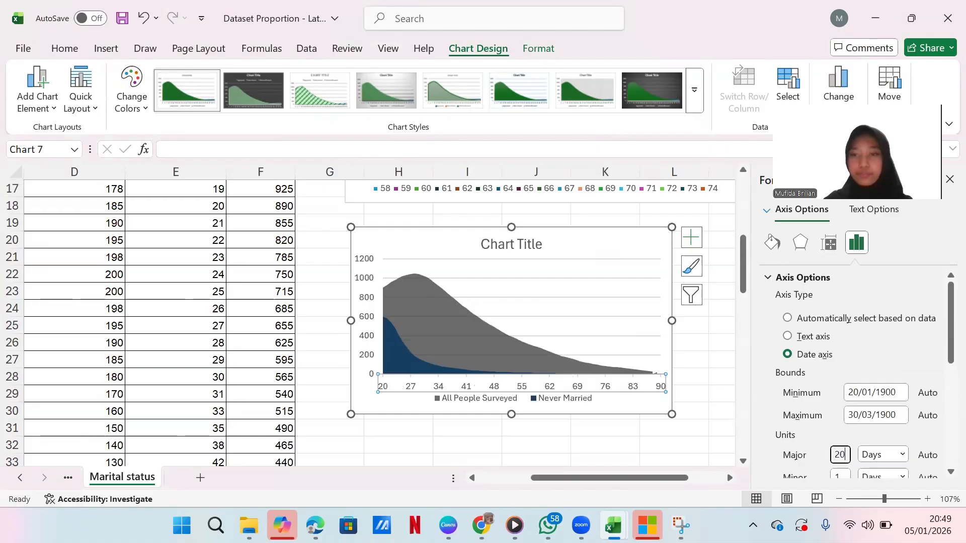
pyautogui.press('Return')
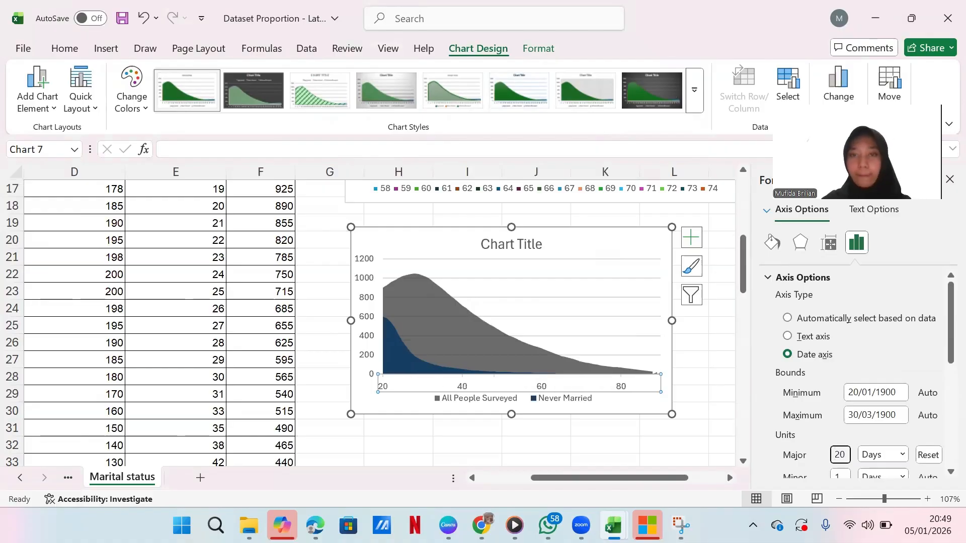
pyautogui.click(706, 359)
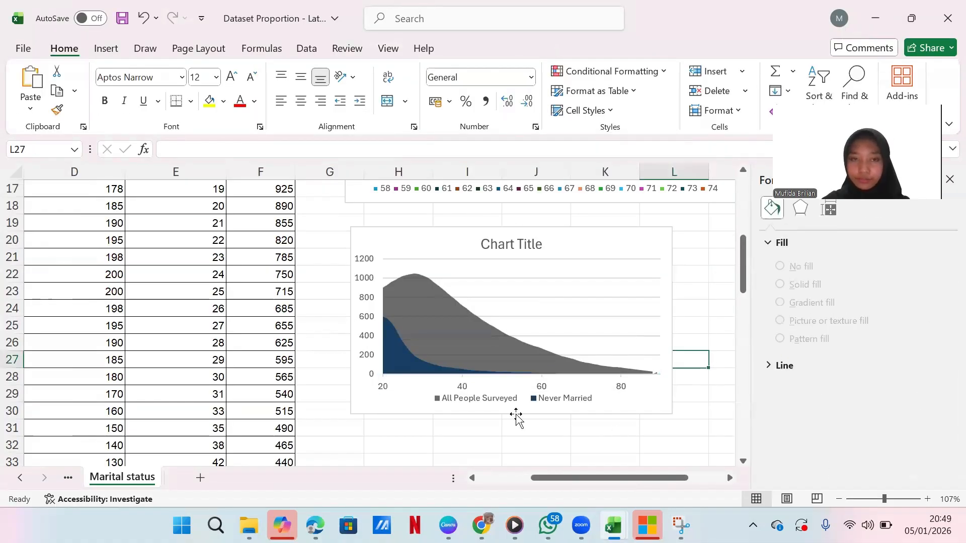
# Step: Replace the area chart's placeholder title with "Never Married" and close the formatting pane
pyautogui.click(529, 246)
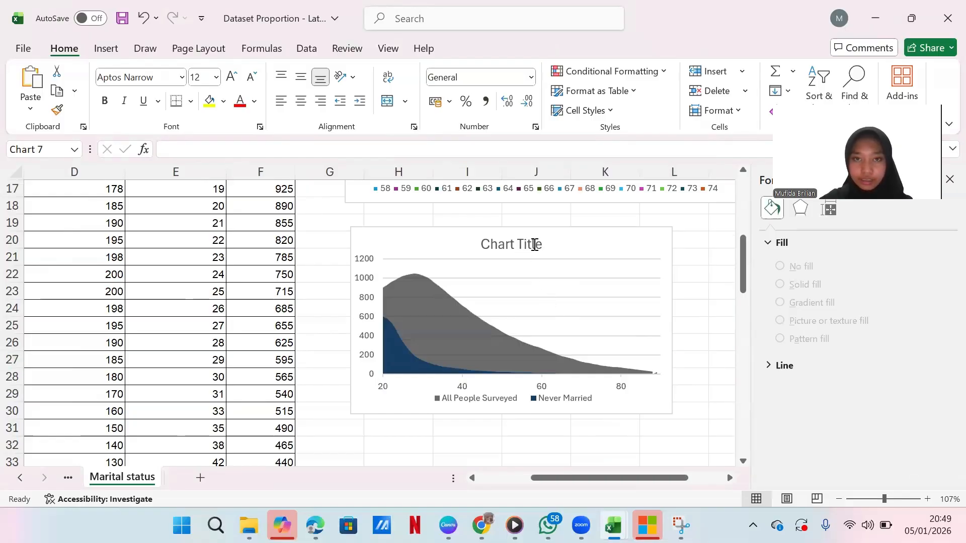
pyautogui.scroll(5, 202, 284)
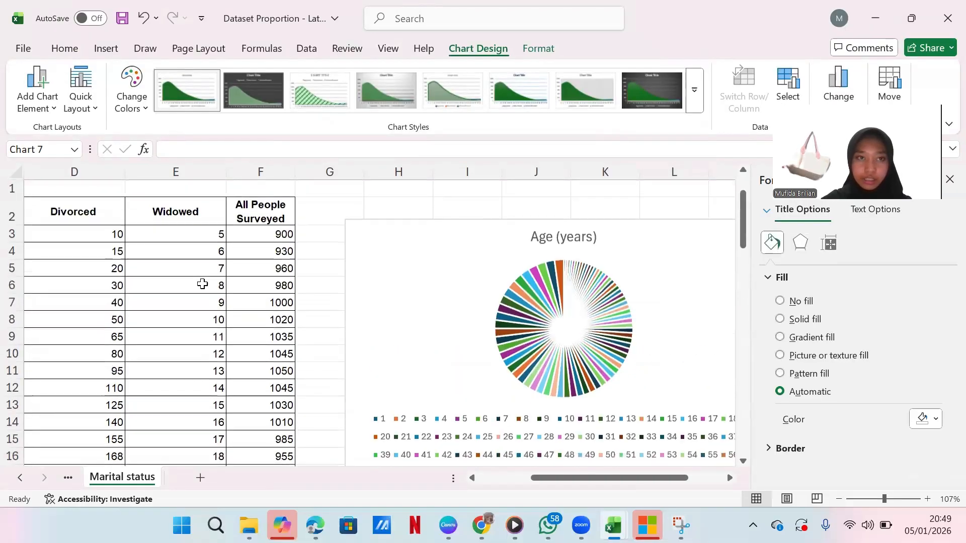
pyautogui.hscroll(-3, 146, 251)
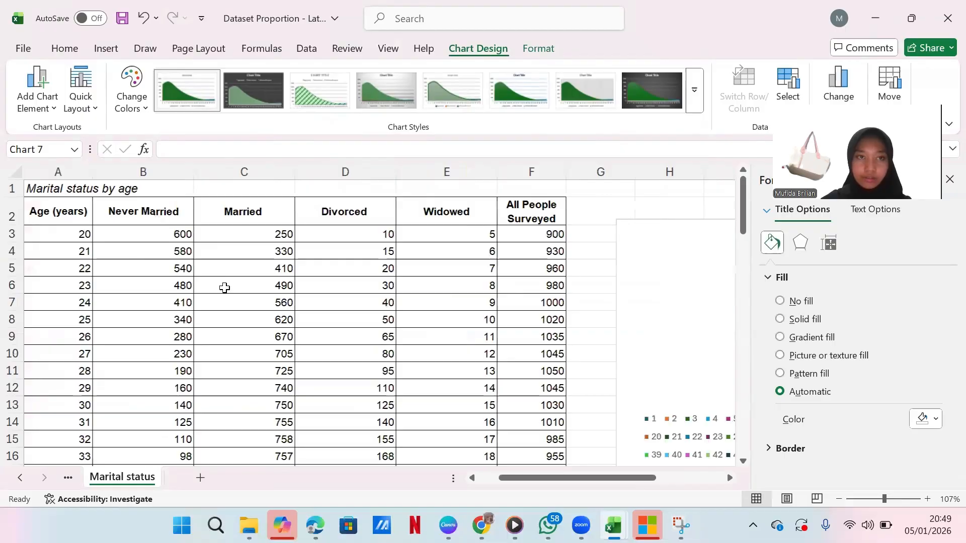
pyautogui.scroll(-5, 224, 287)
pyautogui.scroll(-2, 225, 287)
pyautogui.hscroll(2, 225, 287)
pyautogui.scroll(1, 442, 275)
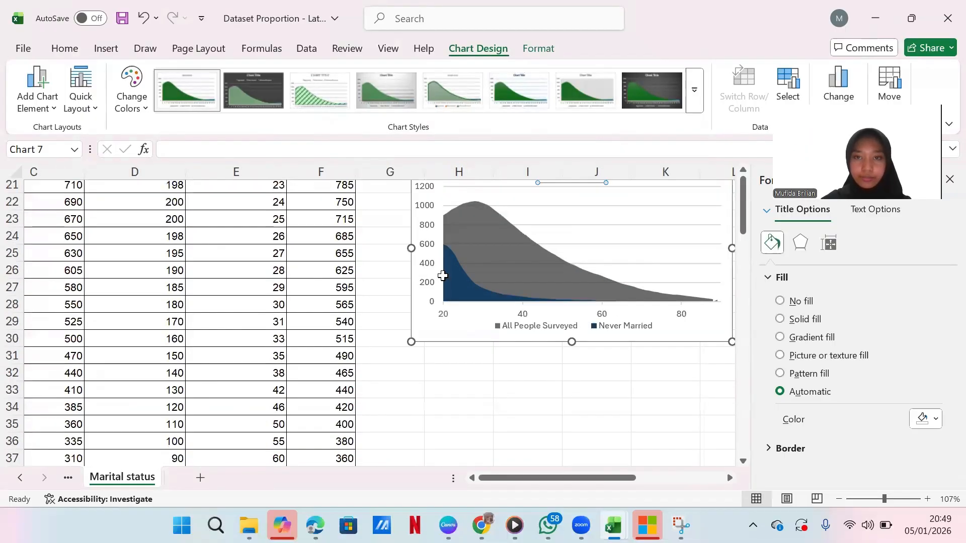
pyautogui.scroll(2, 442, 275)
pyautogui.hscroll(-1, 604, 262)
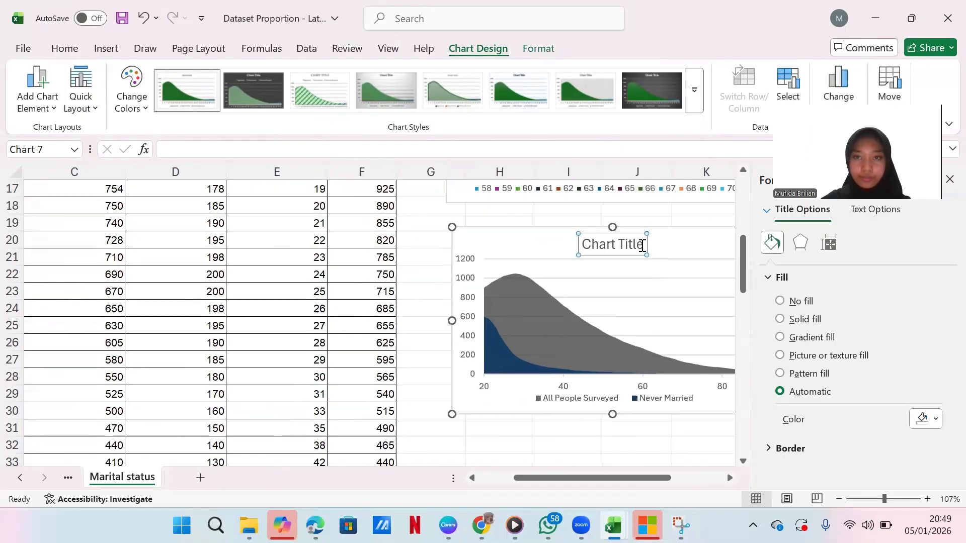
pyautogui.click(644, 247)
pyautogui.press('BackSpace')
pyautogui.press('BackSpace')
pyautogui.press('BackSpace')
pyautogui.press('BackSpace')
pyautogui.press('BackSpace')
pyautogui.press('BackSpace')
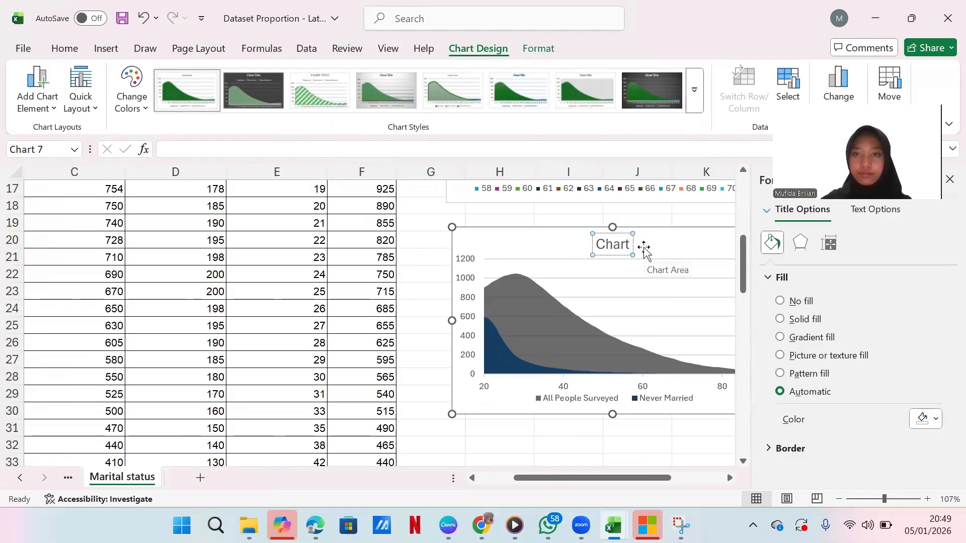
pyautogui.press('BackSpace')
pyautogui.press('BackSpace')
pyautogui.press('BackSpace')
pyautogui.press('BackSpace')
pyautogui.press('BackSpace')
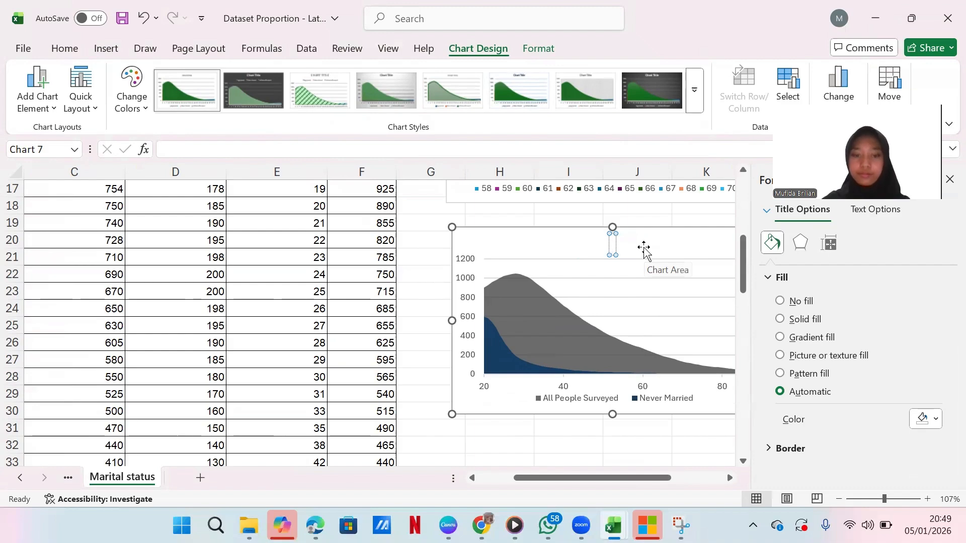
pyautogui.write('Nev')
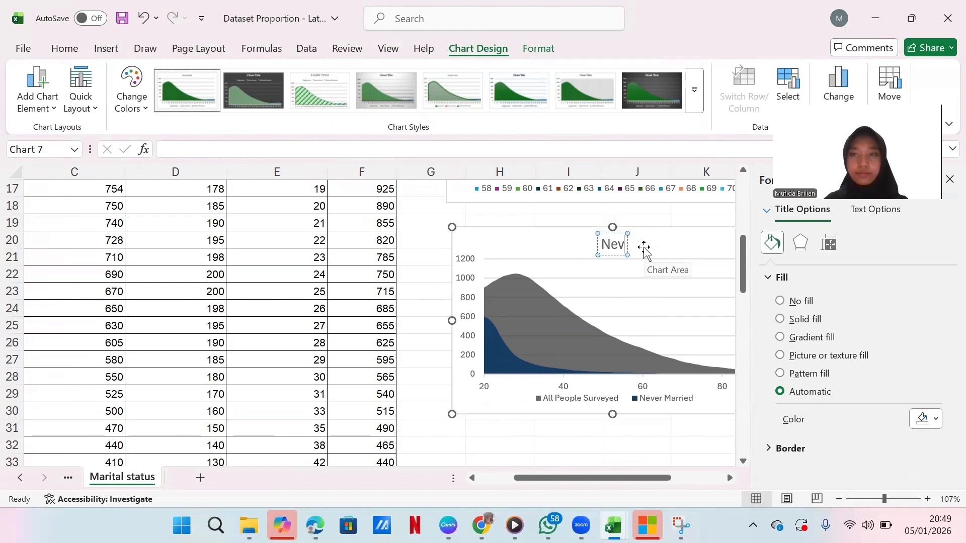
pyautogui.write('er Ma')
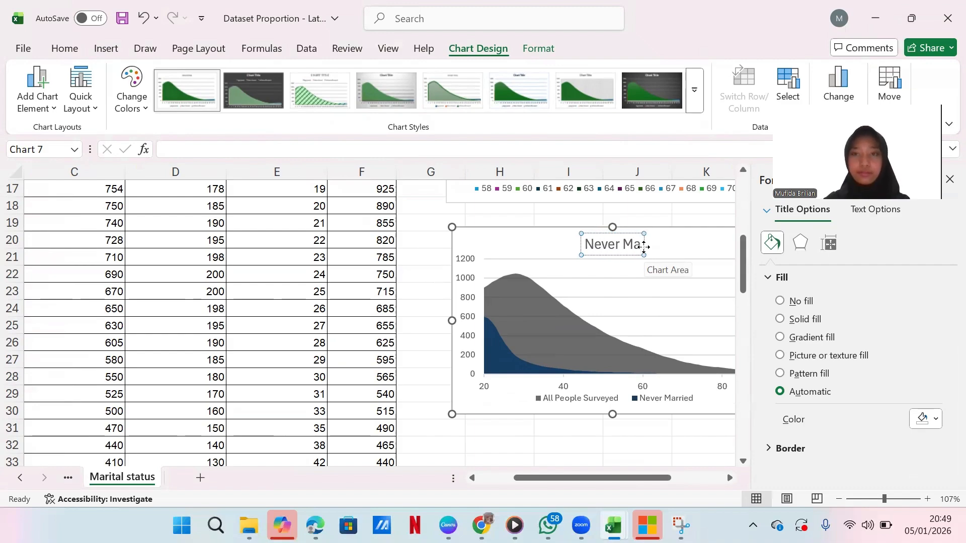
pyautogui.write('rried')
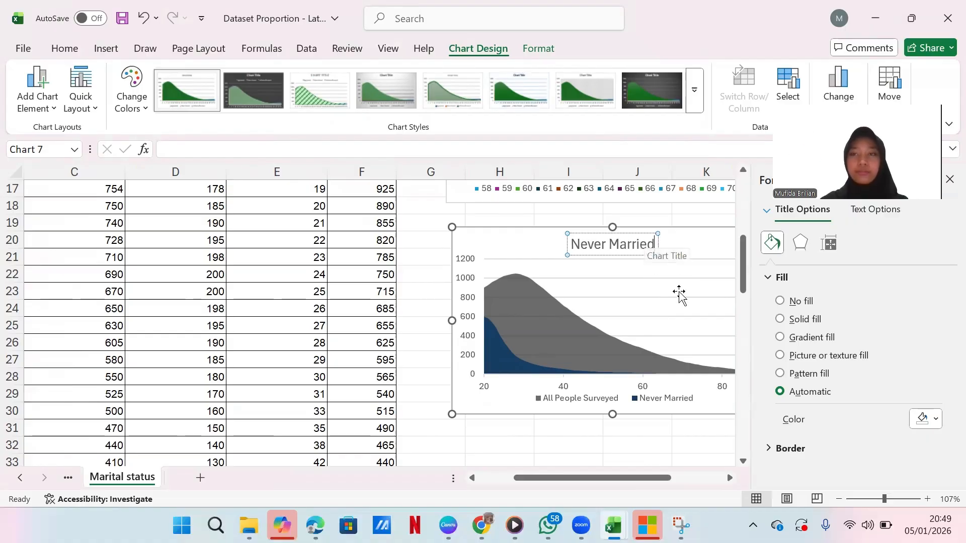
pyautogui.click(594, 431)
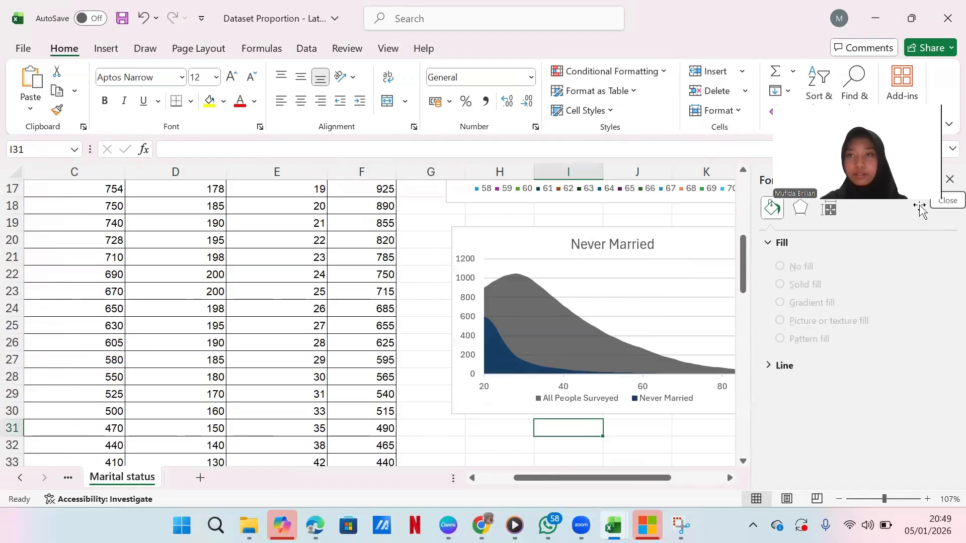
pyautogui.click(949, 176)
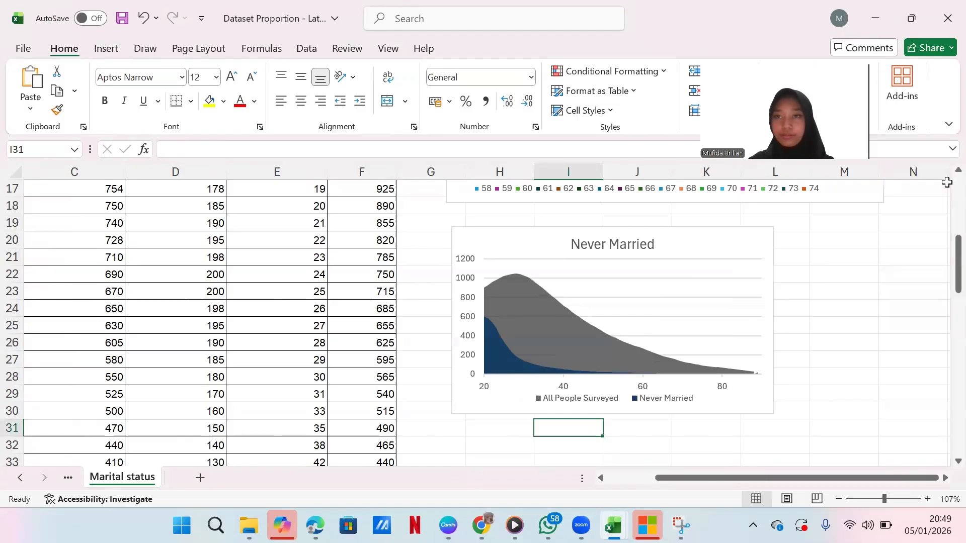
# Step: Copy the Never Married area chart and paste one duplicate beside it at M20 and another below it at H33
pyautogui.click(711, 245)
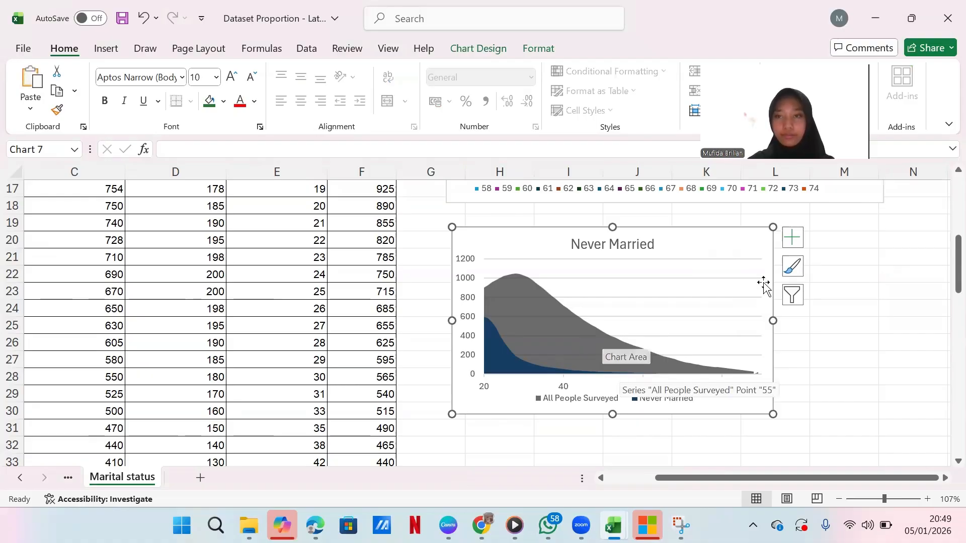
pyautogui.click(831, 243)
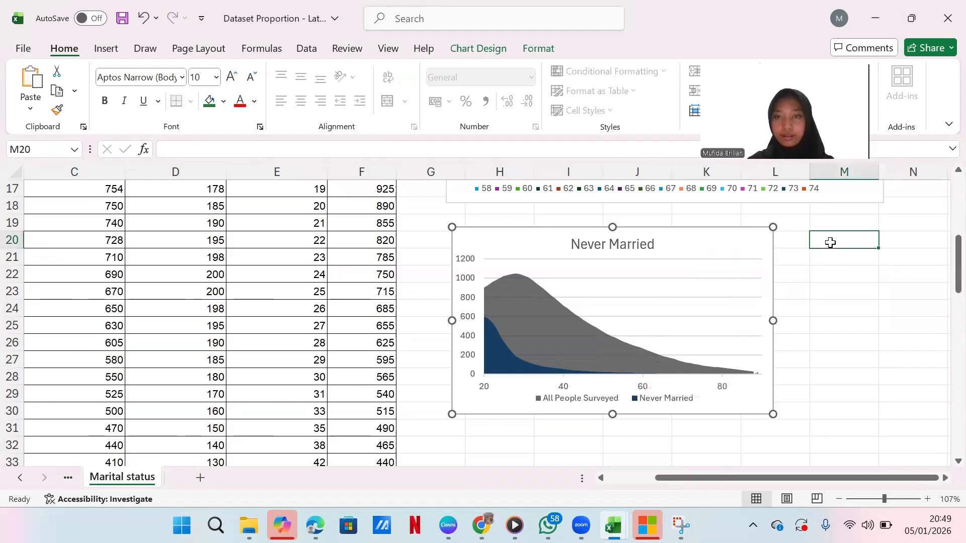
pyautogui.hotkey('ctrl', 'v')
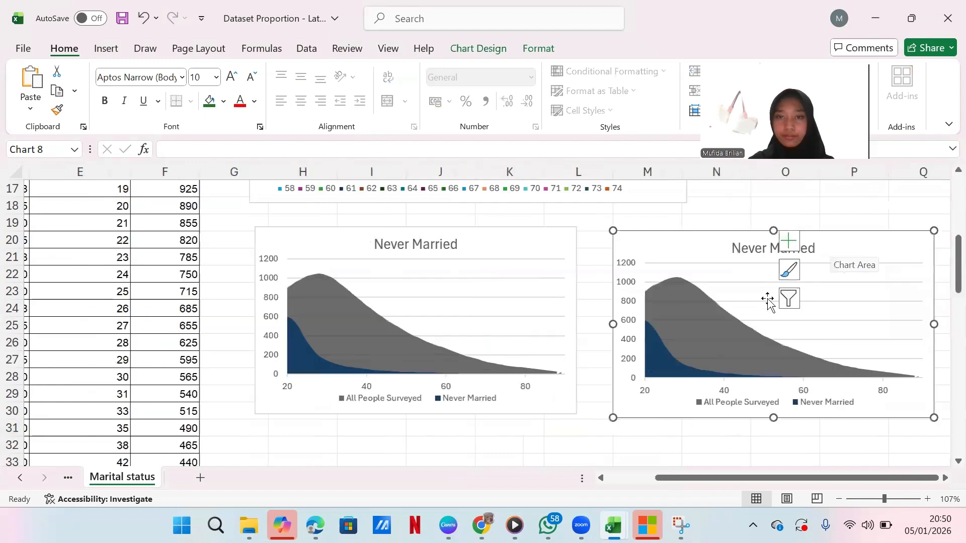
pyautogui.scroll(-3, 630, 367)
pyautogui.scroll(2, 361, 304)
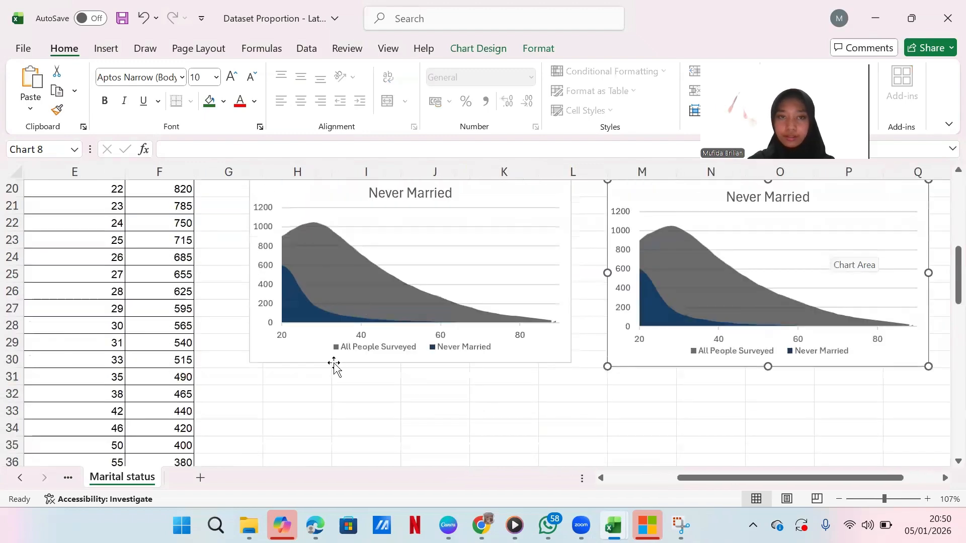
pyautogui.click(288, 412)
pyautogui.hotkey('ctrl', 'v')
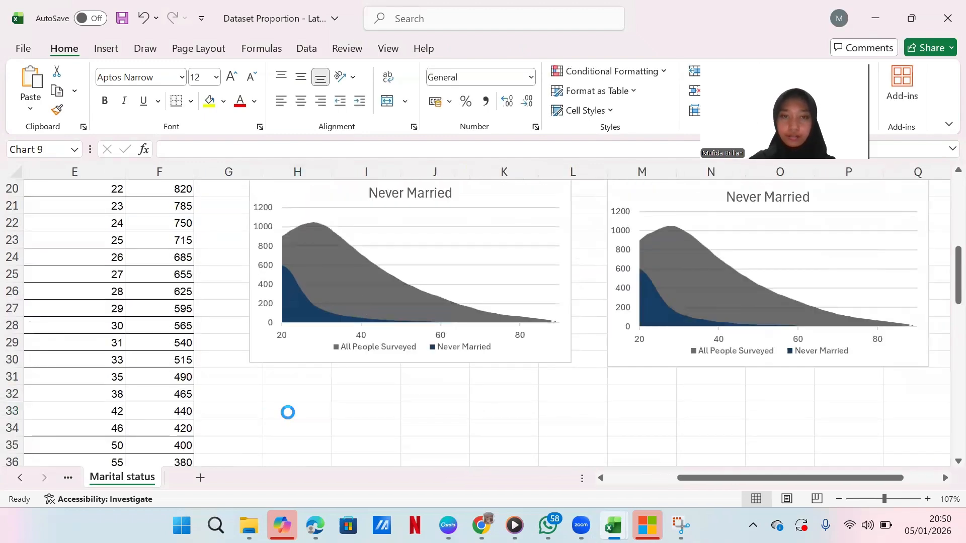
pyautogui.scroll(-2, 458, 377)
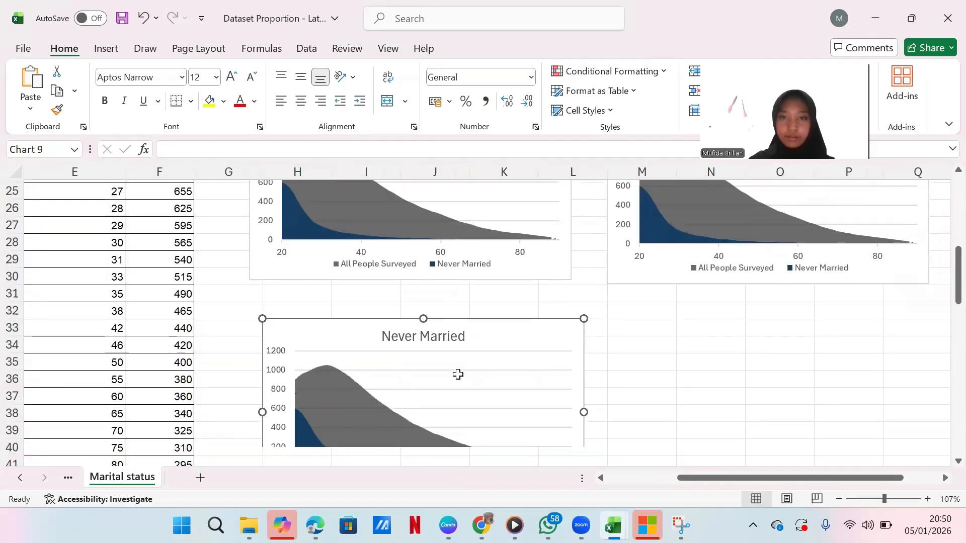
# Step: Paste another copy of the Never Married chart at cell M33, beside the third chart
pyautogui.click(652, 333)
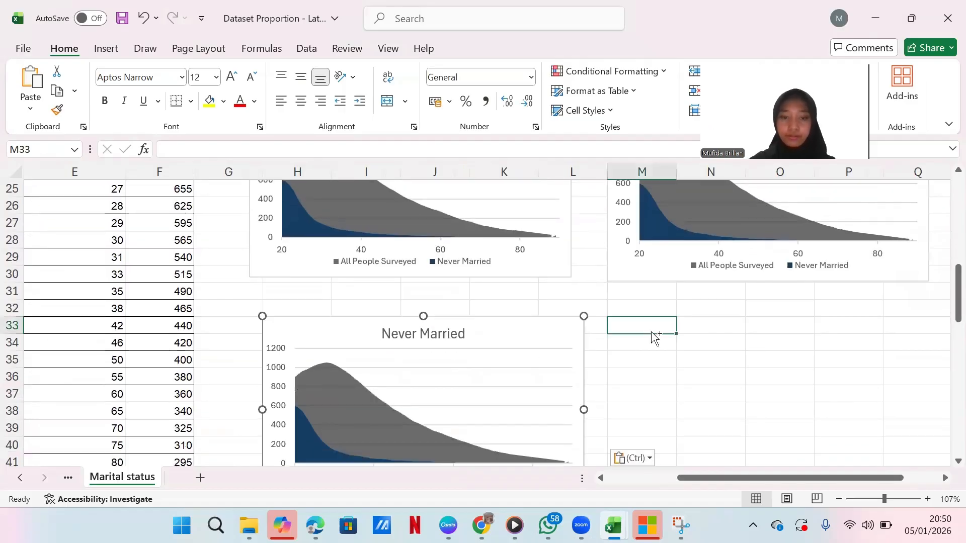
pyautogui.hotkey('ctrl', 'v')
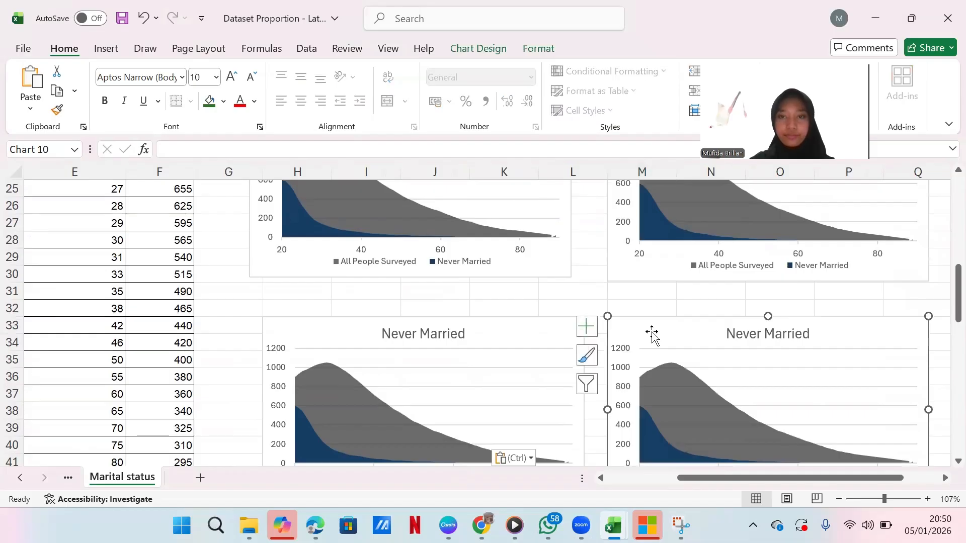
pyautogui.scroll(2, 652, 333)
pyautogui.scroll(-2, 652, 333)
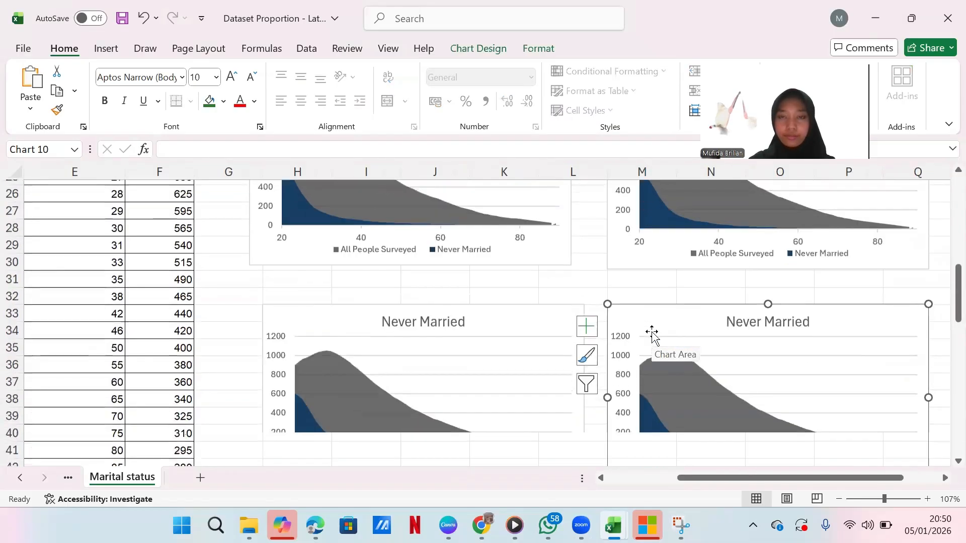
pyautogui.scroll(-1, 652, 334)
pyautogui.scroll(3, 652, 335)
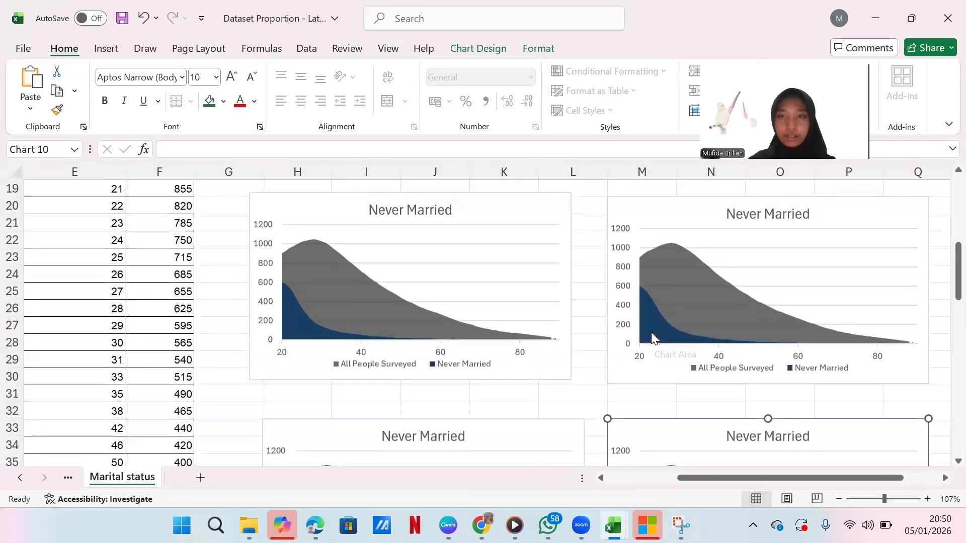
# Step: In the upper row's second chart, edit the Never Married data series and set its name to the Married header in C2
pyautogui.click(718, 358)
pyautogui.click(642, 359)
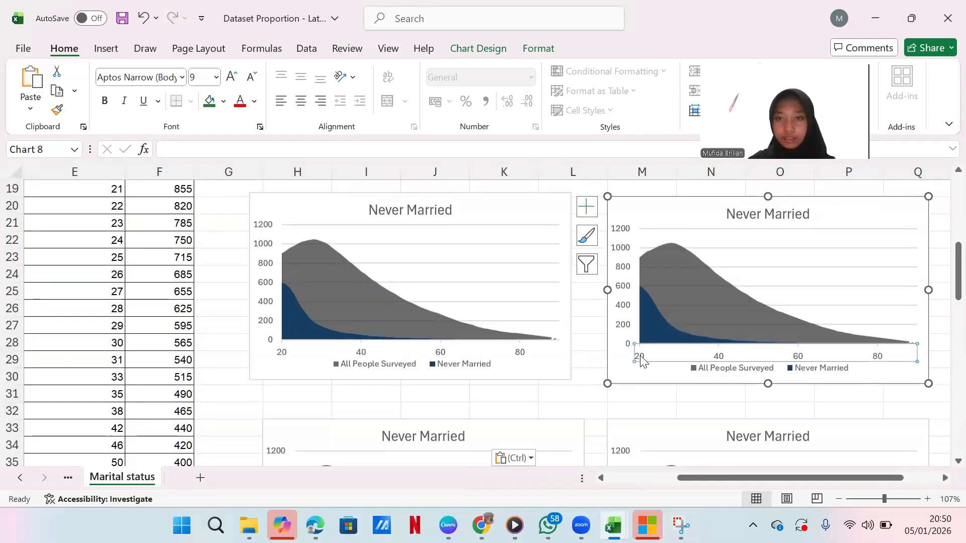
pyautogui.click(758, 282)
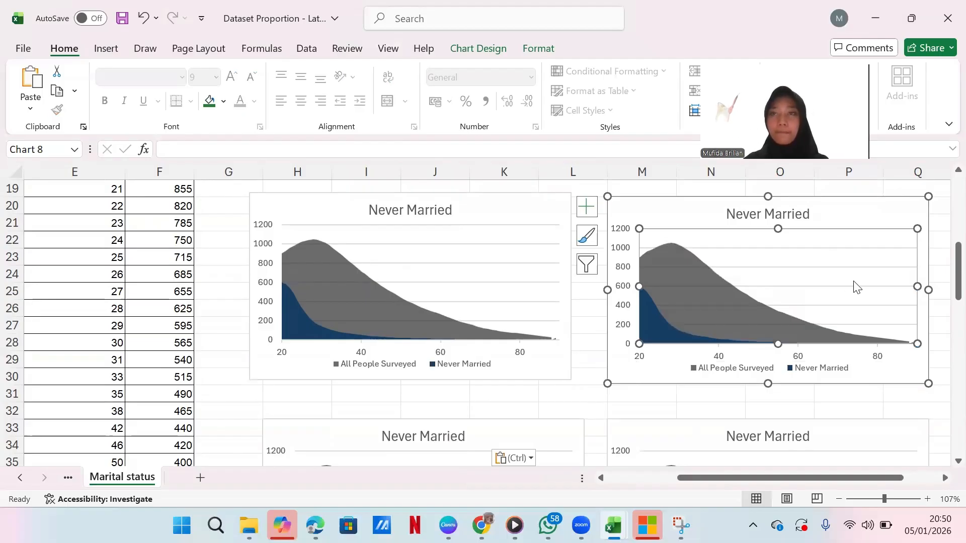
pyautogui.rightClick(835, 288)
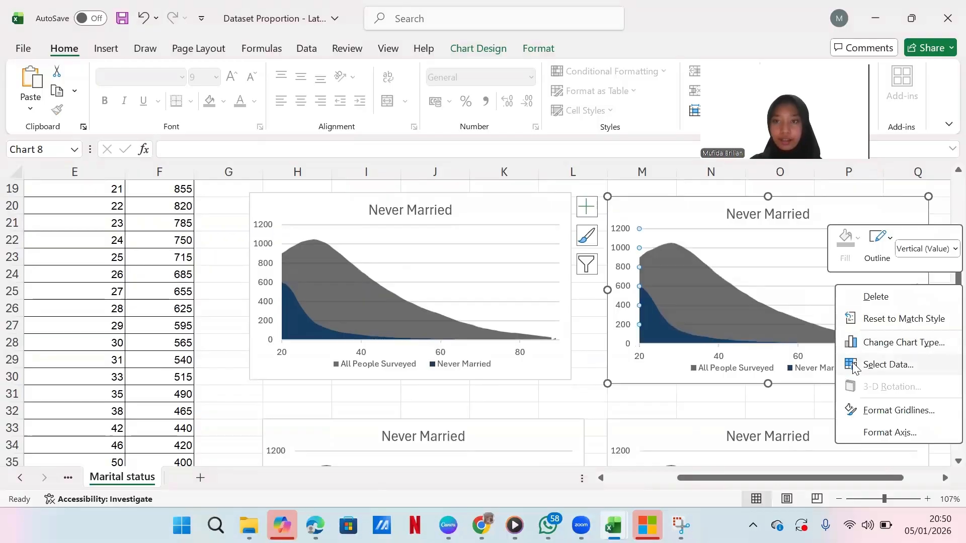
pyautogui.click(854, 366)
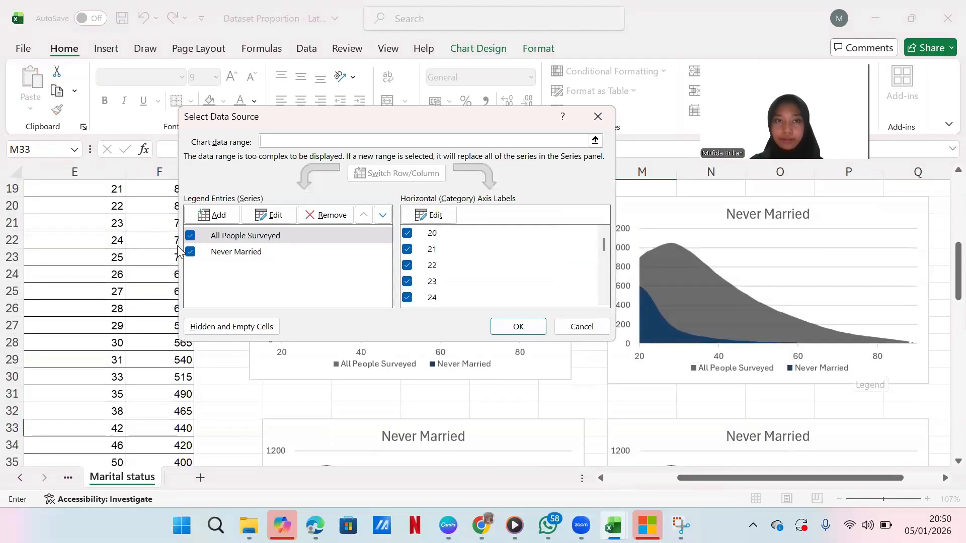
pyautogui.click(212, 253)
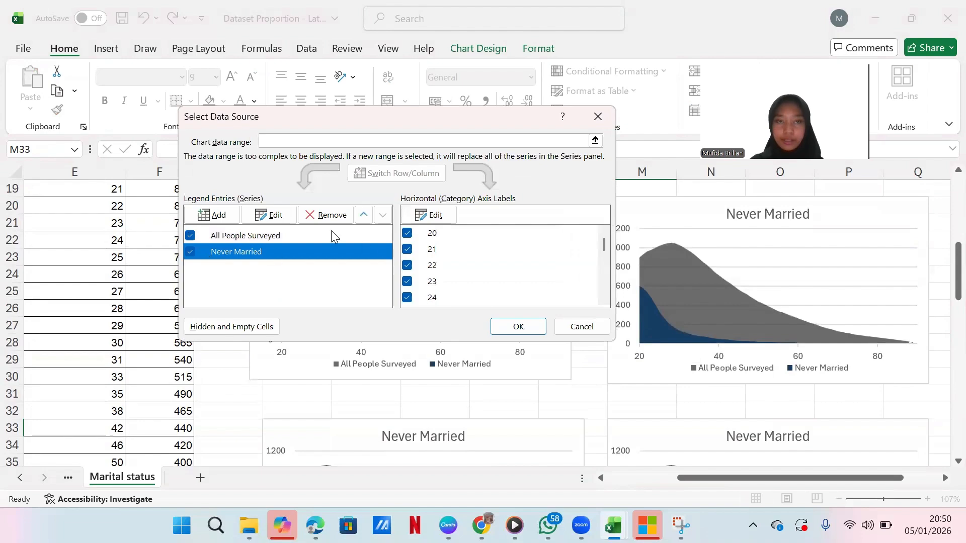
pyautogui.press('Return')
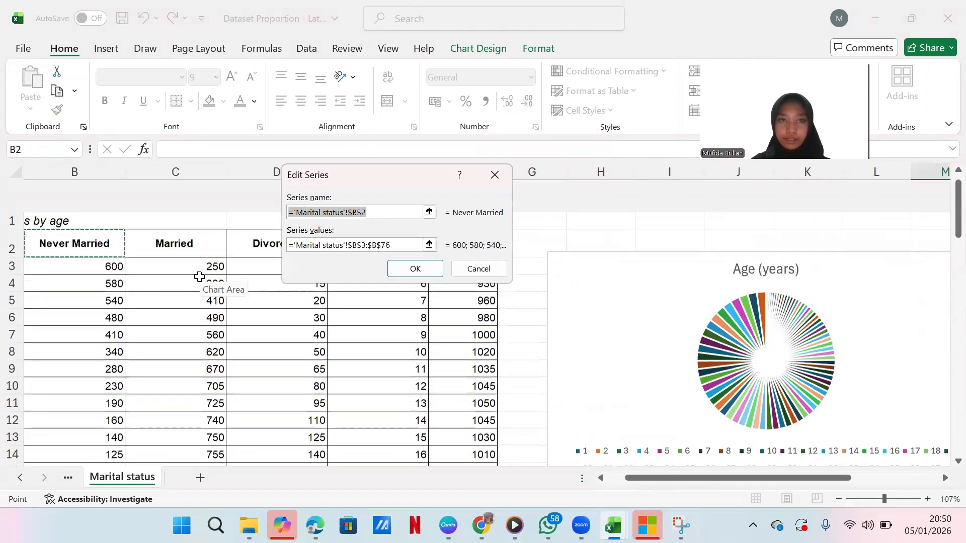
pyautogui.scroll(-1, 197, 251)
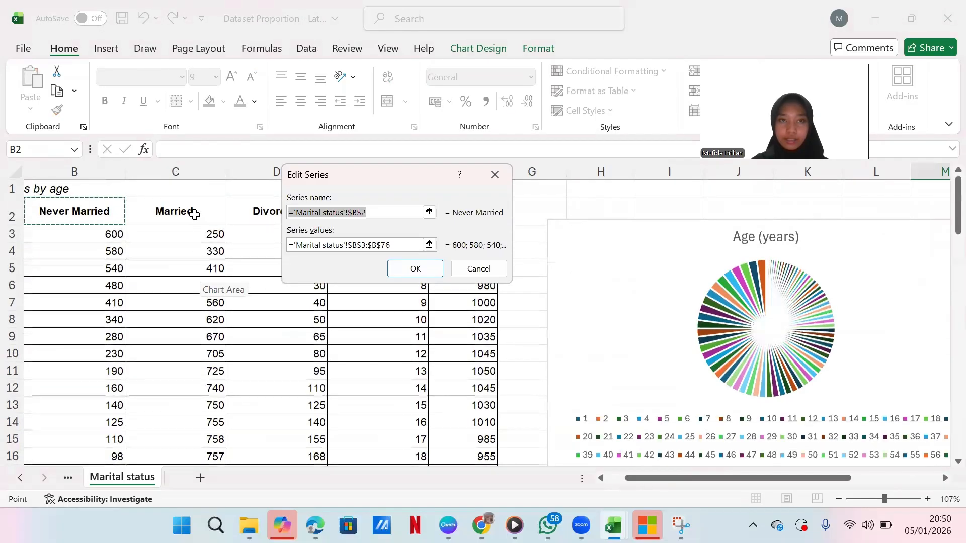
pyautogui.click(195, 214)
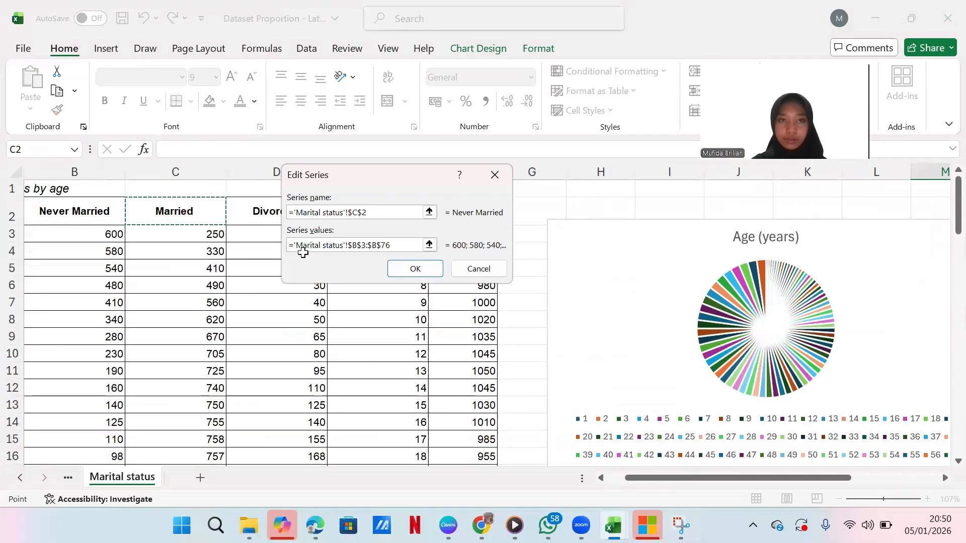
# Step: Set the series values to C3:C76 on the Marital status sheet and apply the new data source to the chart
pyautogui.click(393, 245)
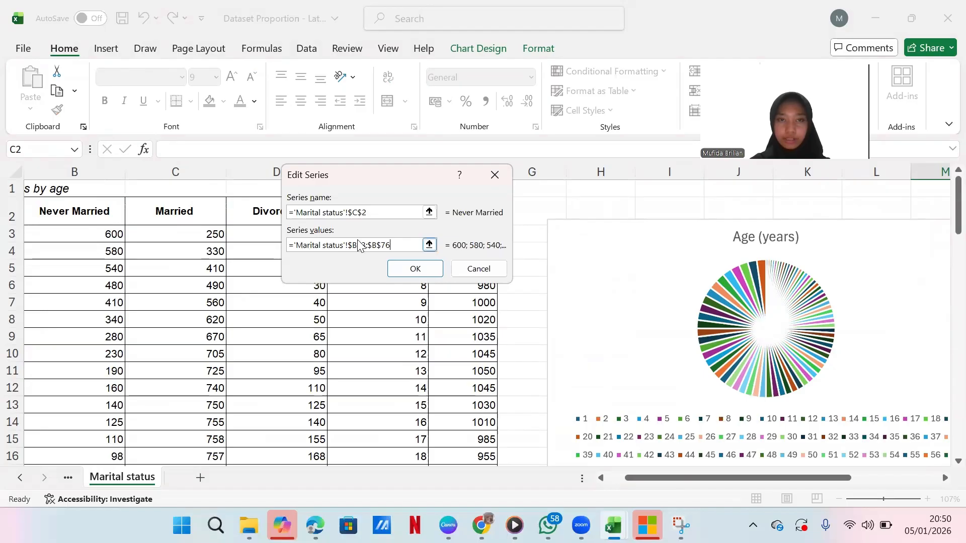
pyautogui.scroll(-1, 399, 245)
pyautogui.moveTo(396, 245); pyautogui.dragTo(282, 241)
pyautogui.scroll(1, 252, 236)
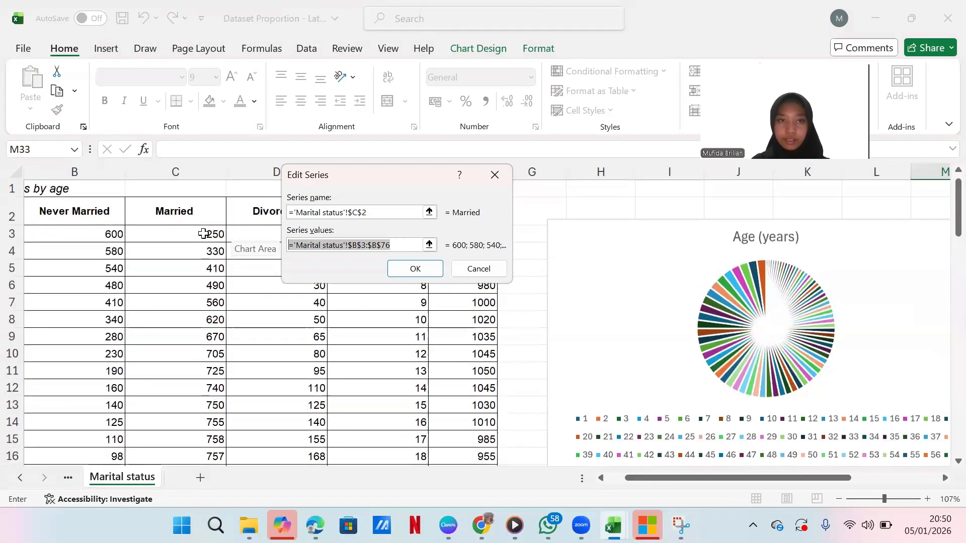
pyautogui.click(202, 234)
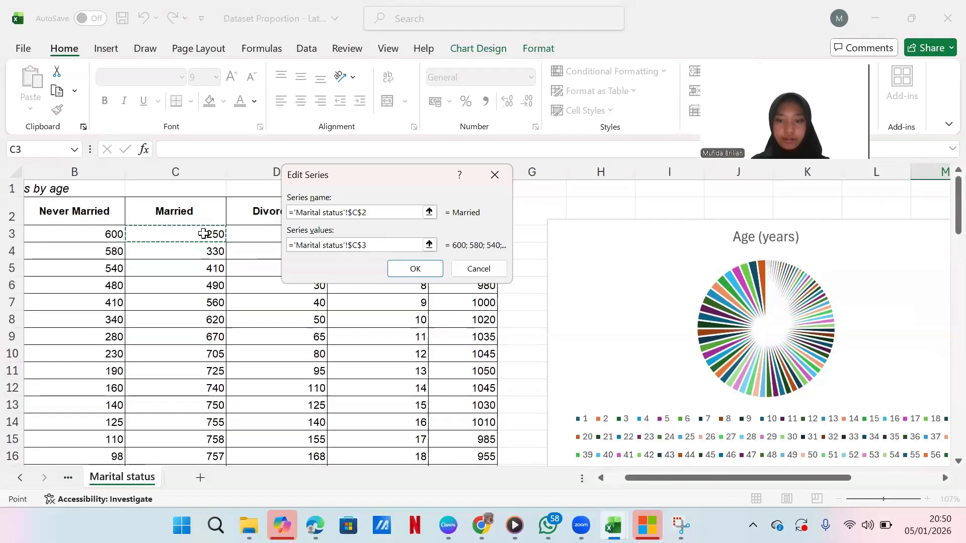
pyautogui.hotkey('ctrl', 'shift', 'Down')
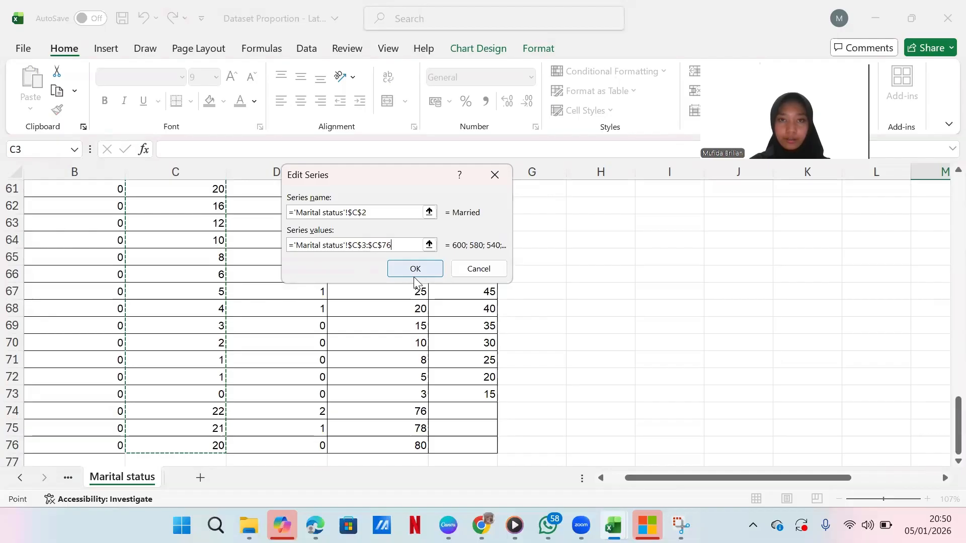
pyautogui.click(414, 276)
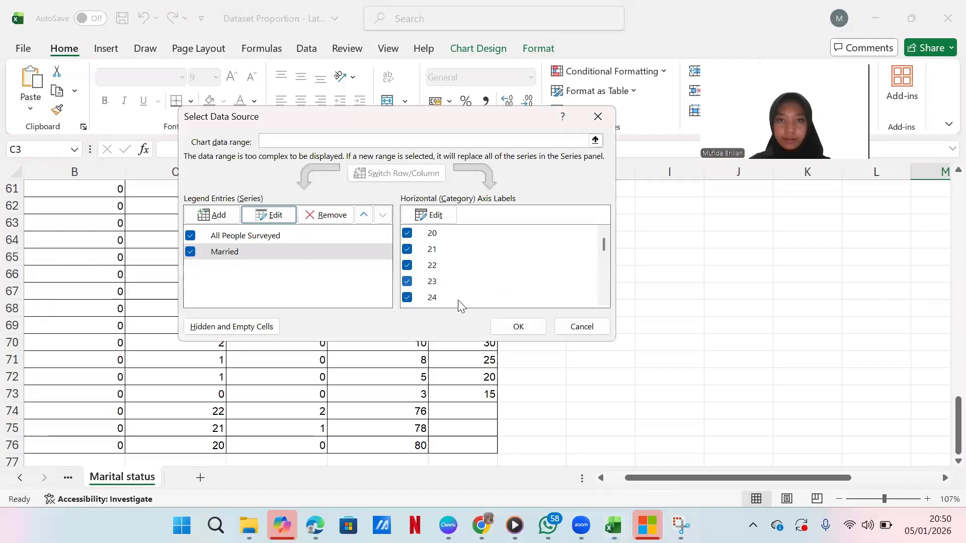
pyautogui.click(505, 327)
# Step: Recolor the Married series area in the upper row's second chart with a solid darkest-blue theme fill
pyautogui.scroll(19, 586, 338)
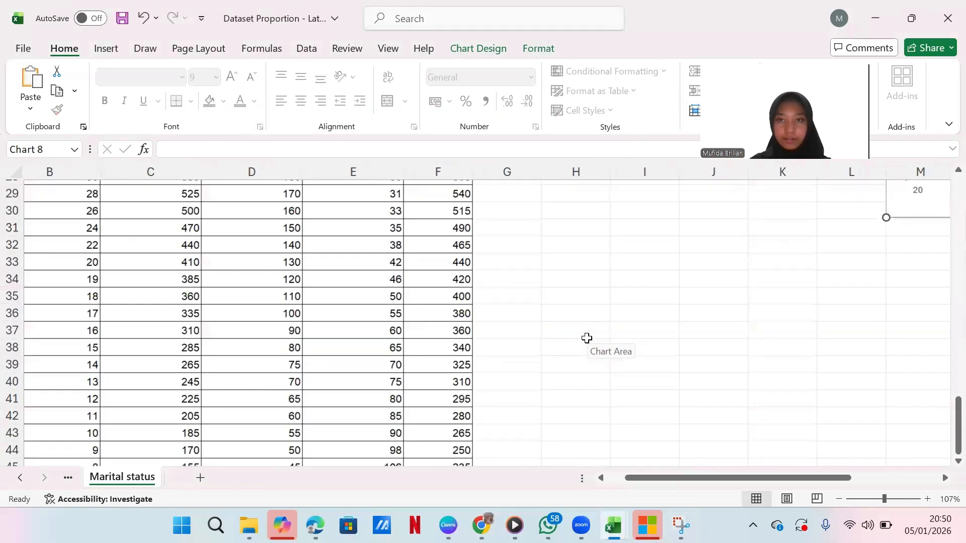
pyautogui.hscroll(2, 587, 338)
pyautogui.scroll(1, 586, 338)
pyautogui.hscroll(-1, 586, 338)
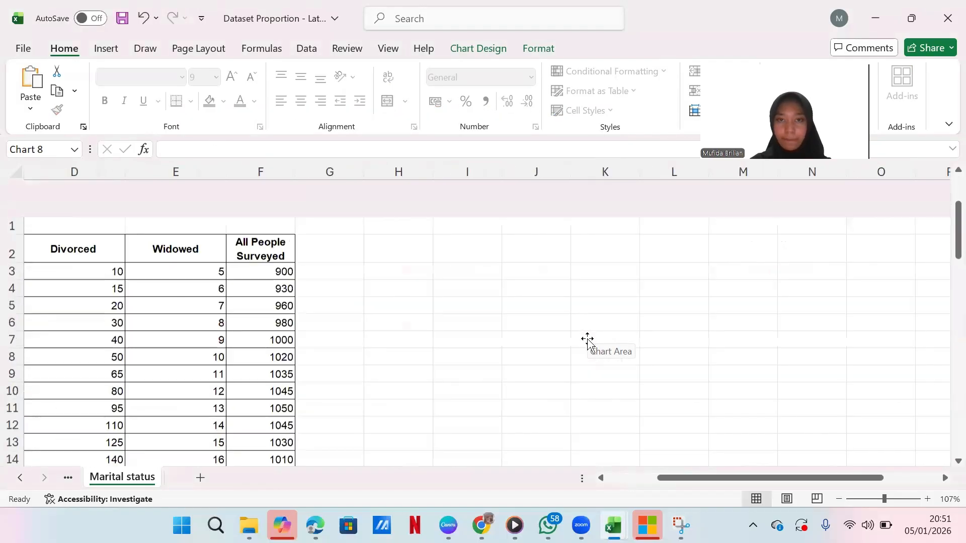
pyautogui.scroll(-5, 587, 338)
pyautogui.scroll(-1, 587, 338)
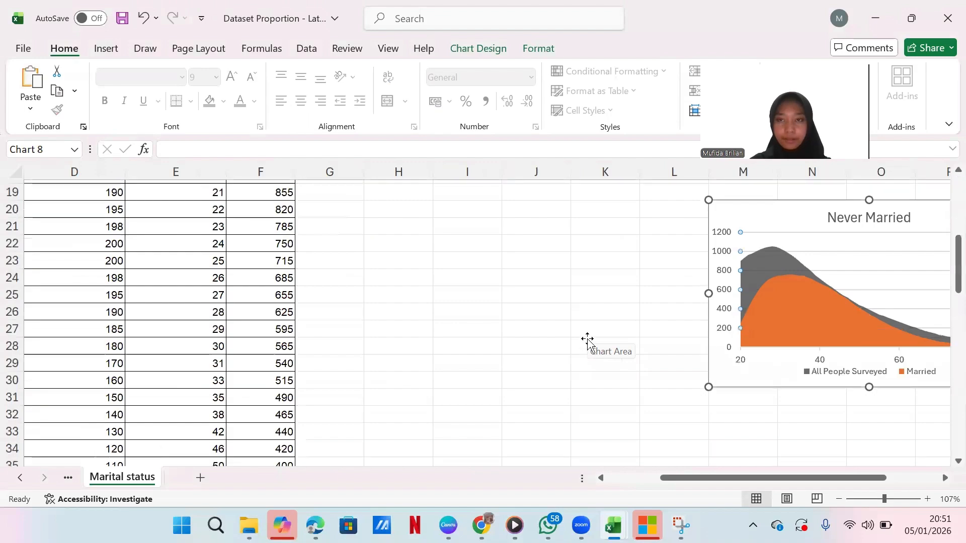
pyautogui.hscroll(2, 587, 338)
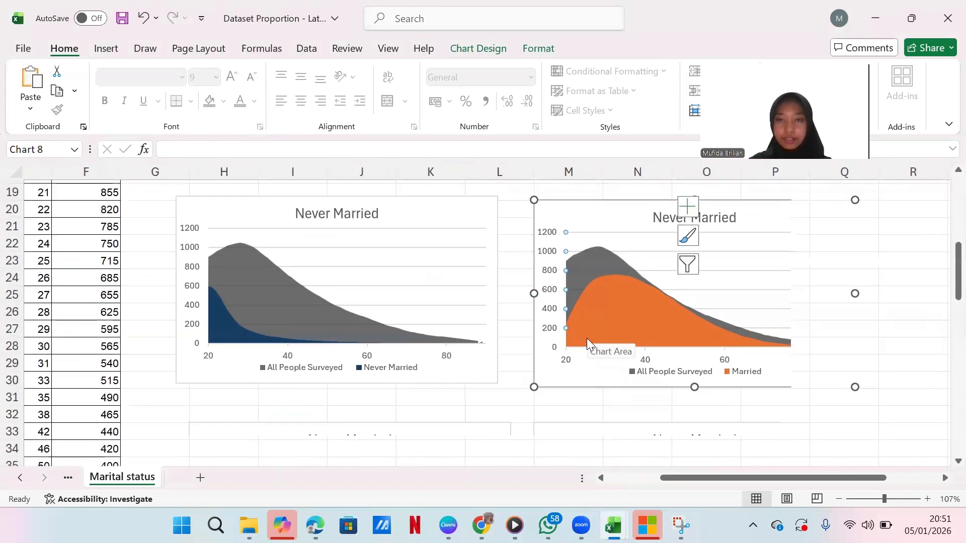
pyautogui.hscroll(1, 587, 338)
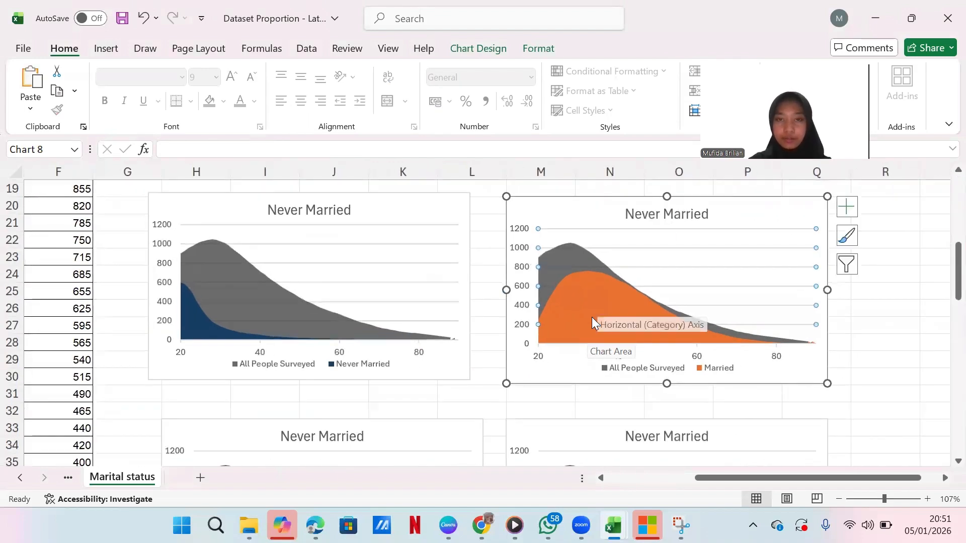
pyautogui.click(592, 318)
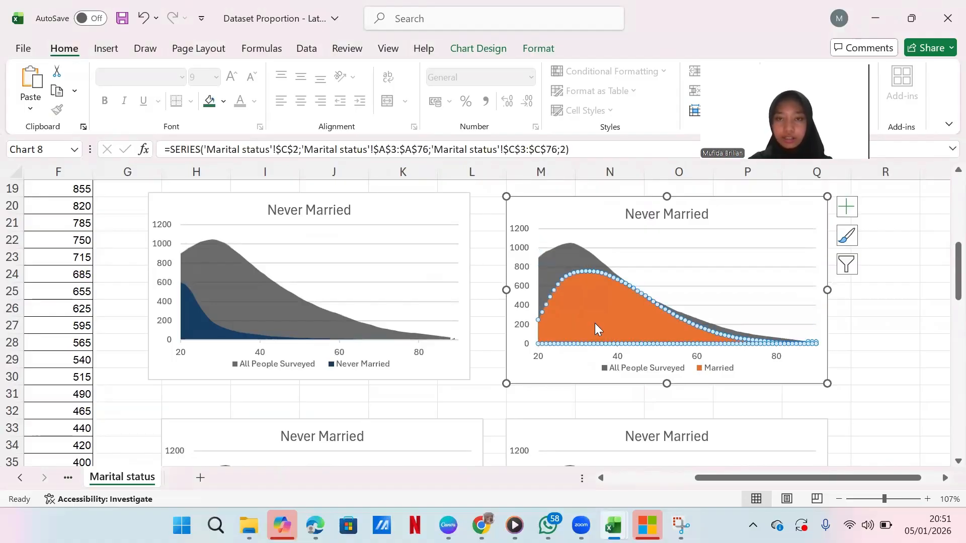
pyautogui.rightClick(577, 313)
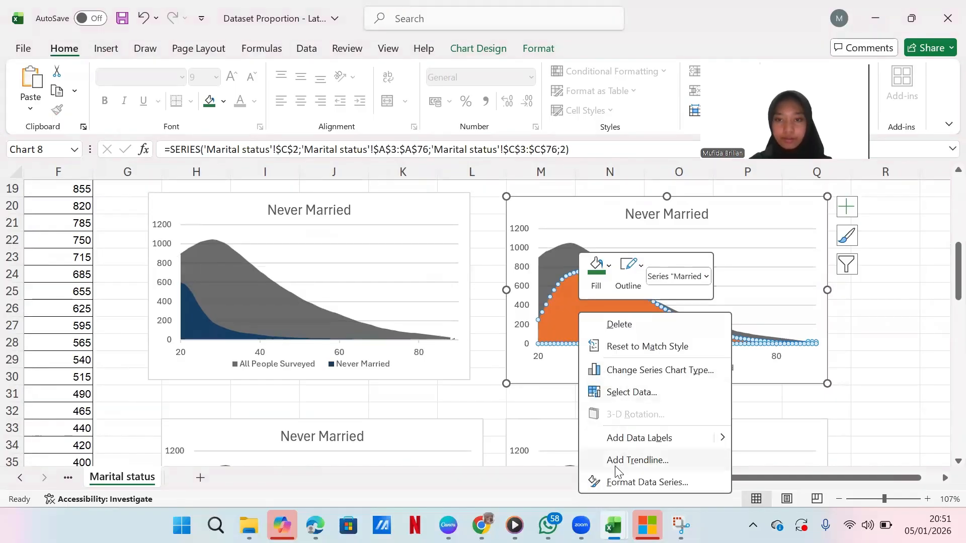
pyautogui.click(615, 483)
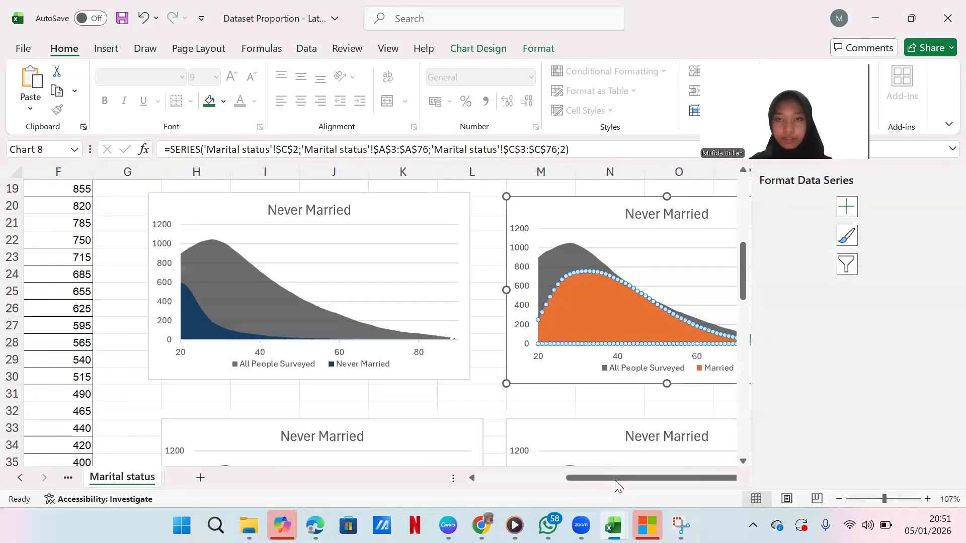
pyautogui.click(772, 242)
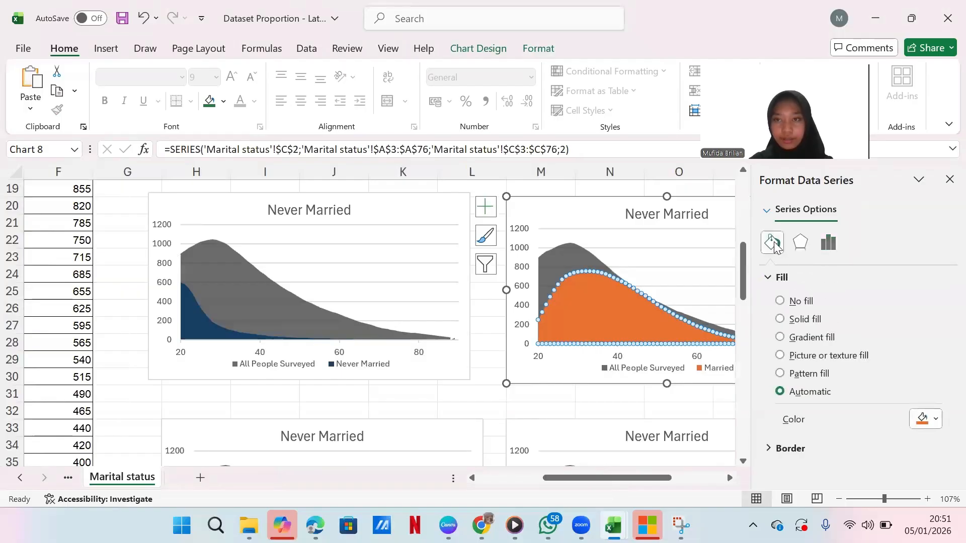
pyautogui.click(923, 424)
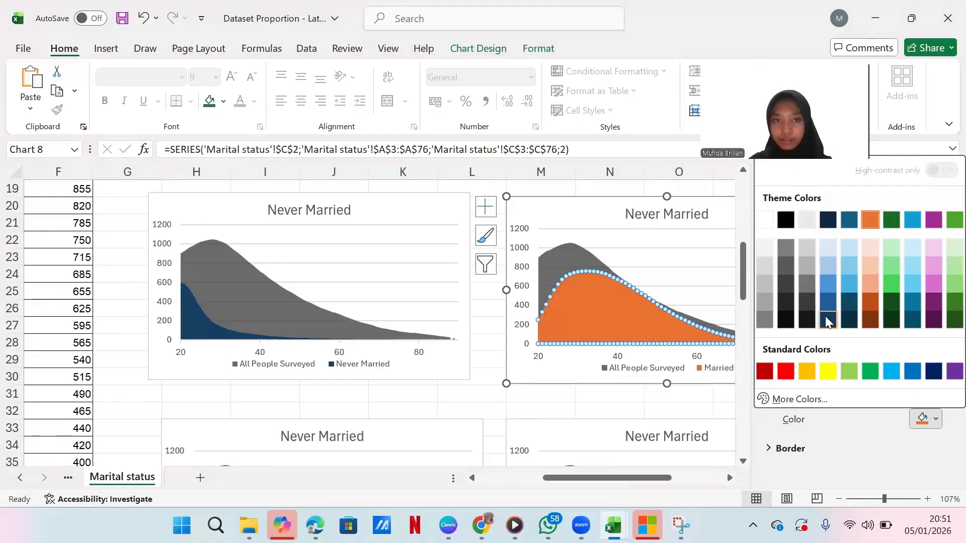
pyautogui.click(826, 319)
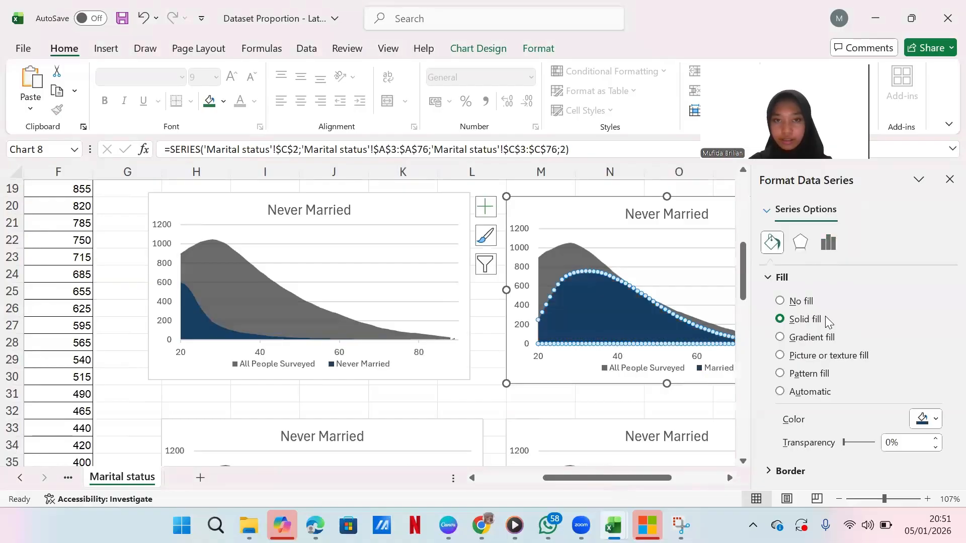
pyautogui.click(944, 181)
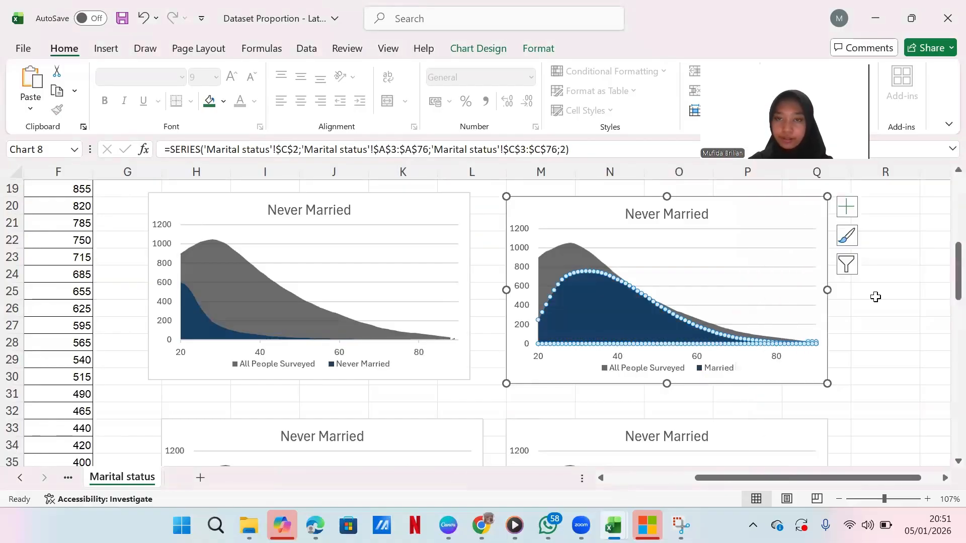
# Step: Change the title of the chart showing the Married series to "Married"
pyautogui.click(703, 217)
pyautogui.click(706, 216)
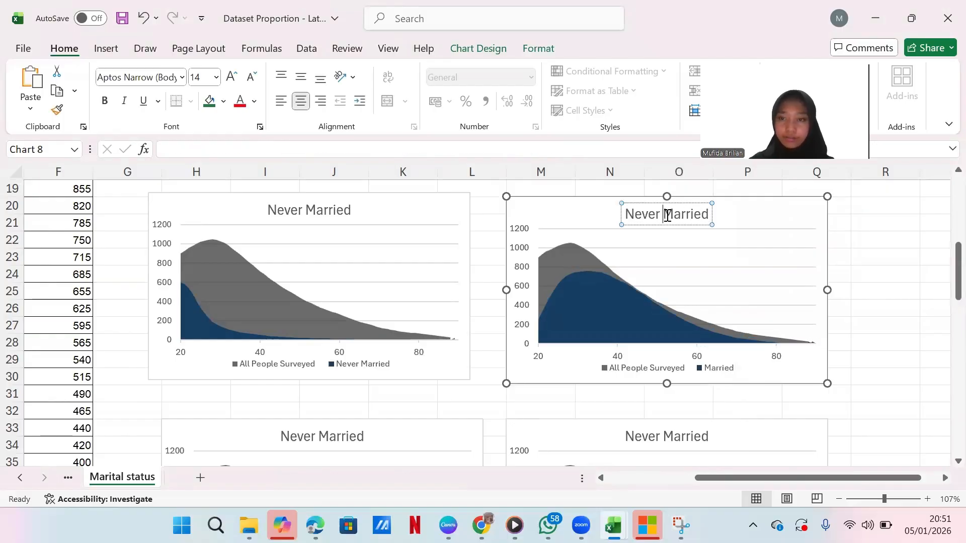
pyautogui.press('BackSpace')
pyautogui.press('BackSpace')
pyautogui.press('BackSpace')
pyautogui.press('BackSpace')
pyautogui.press('BackSpace')
pyautogui.press('BackSpace')
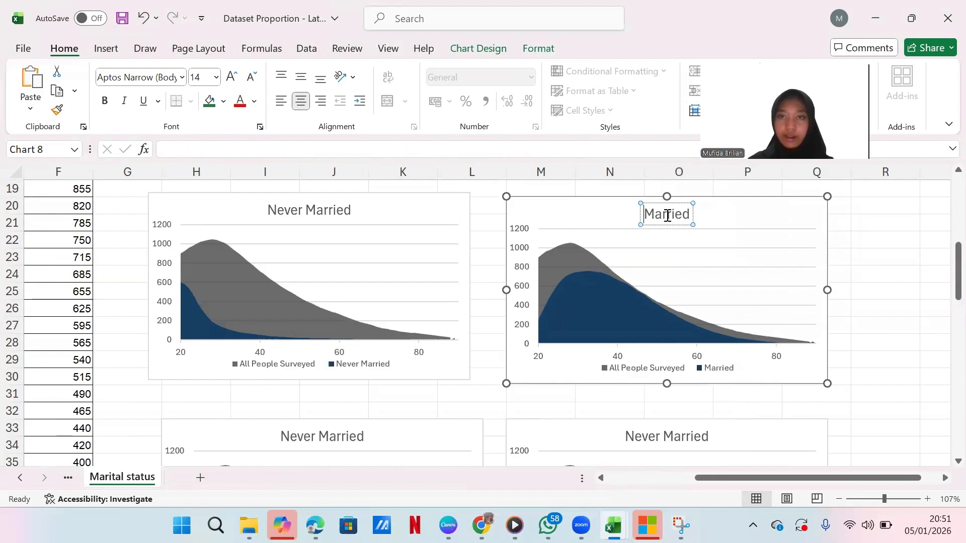
# Step: In the lower row's first chart, edit the Never Married data series and set its name to the Divorced header in D2
pyautogui.scroll(-3, 504, 361)
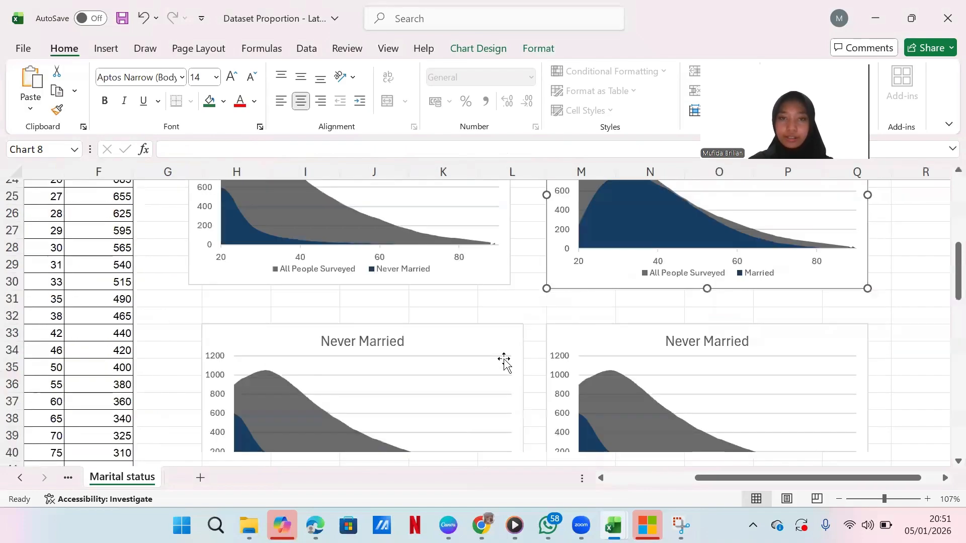
pyautogui.scroll(-1, 505, 360)
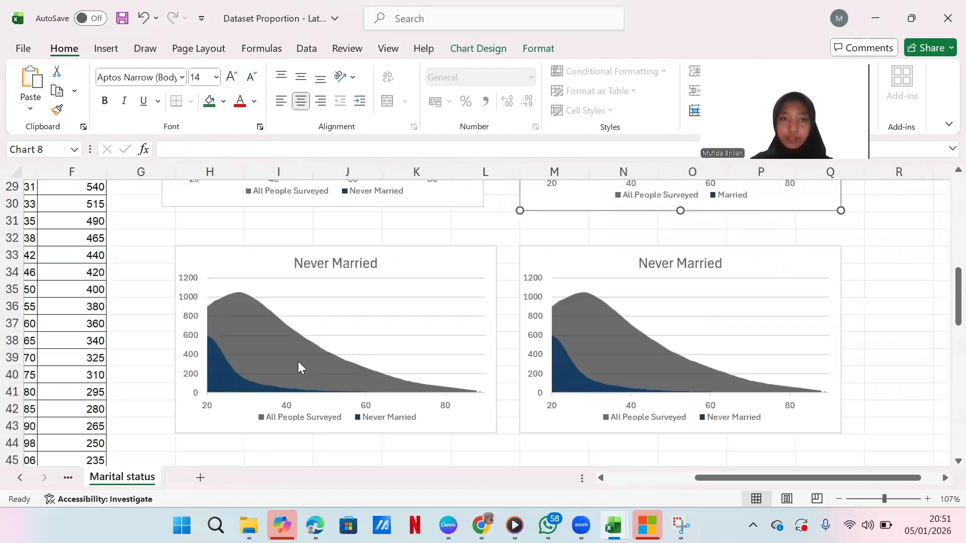
pyautogui.hscroll(1, 302, 364)
pyautogui.click(376, 323)
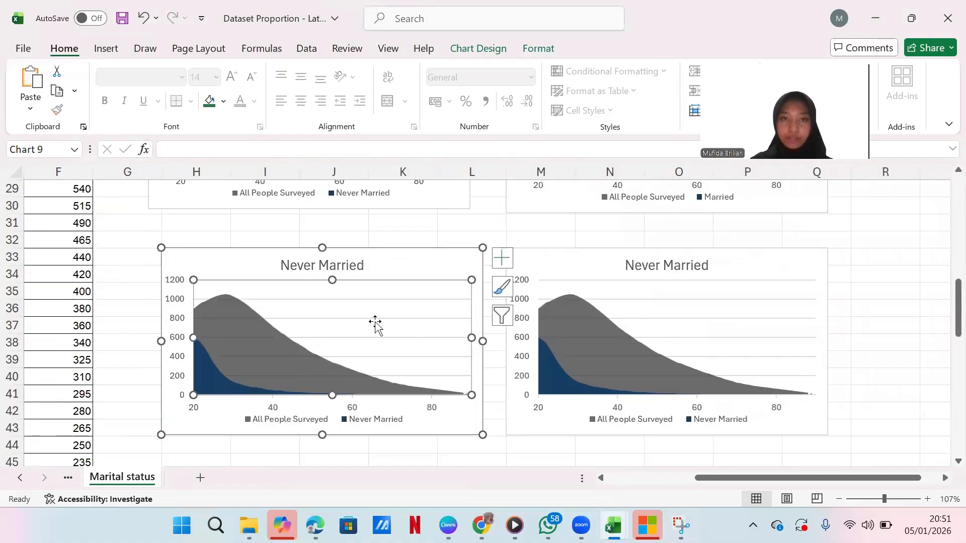
pyautogui.rightClick(376, 325)
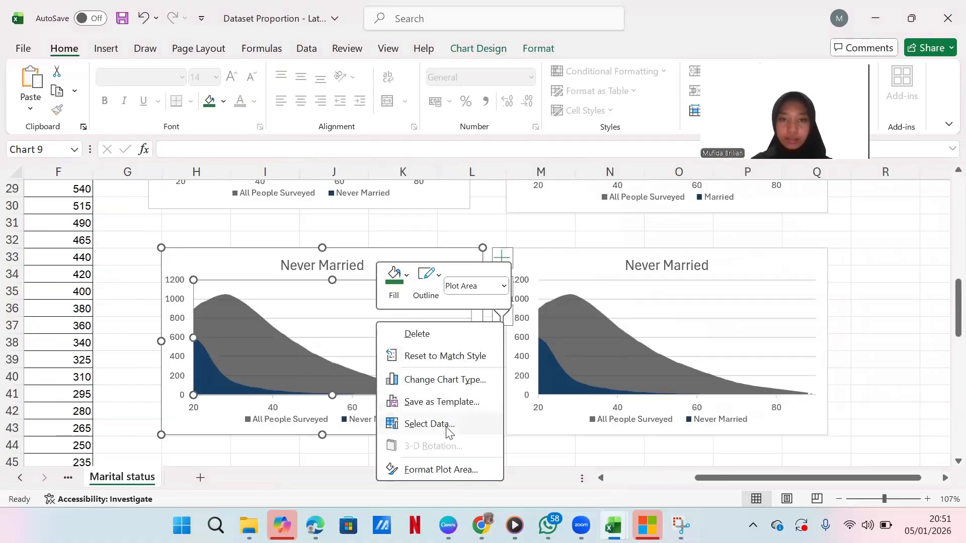
pyautogui.click(448, 428)
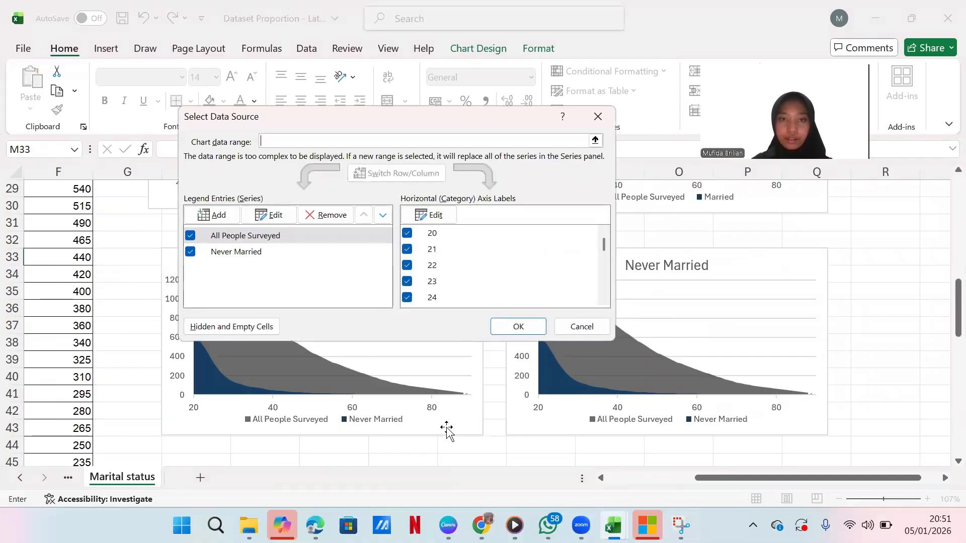
pyautogui.click(252, 257)
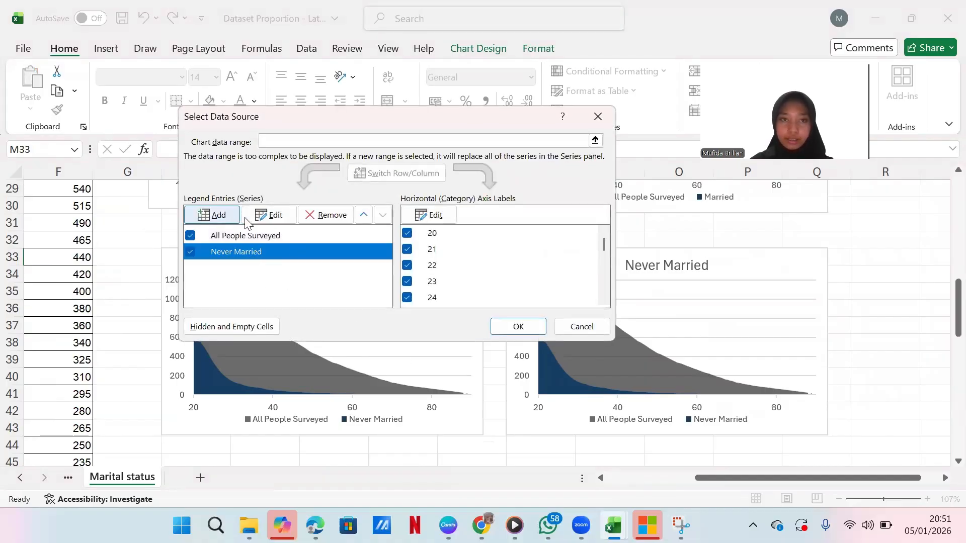
pyautogui.click(265, 215)
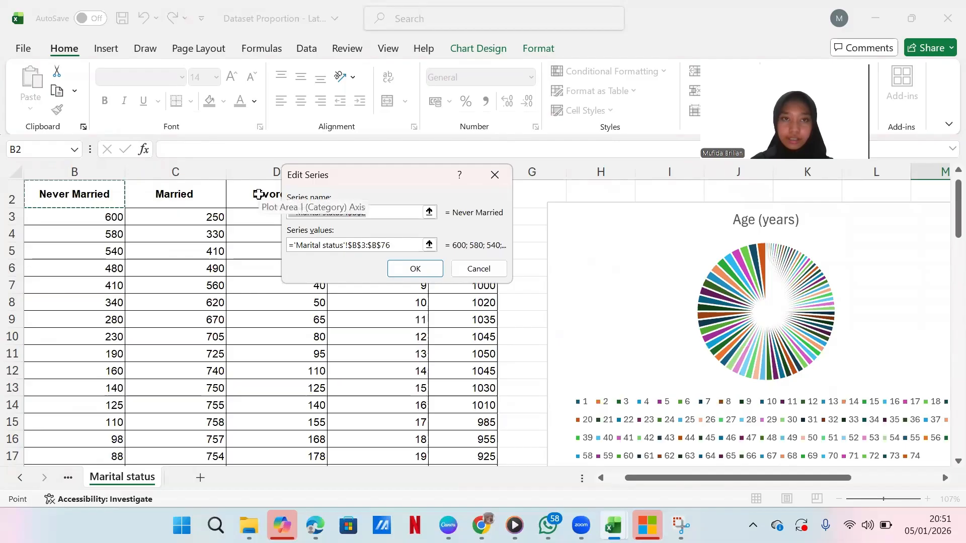
pyautogui.click(258, 194)
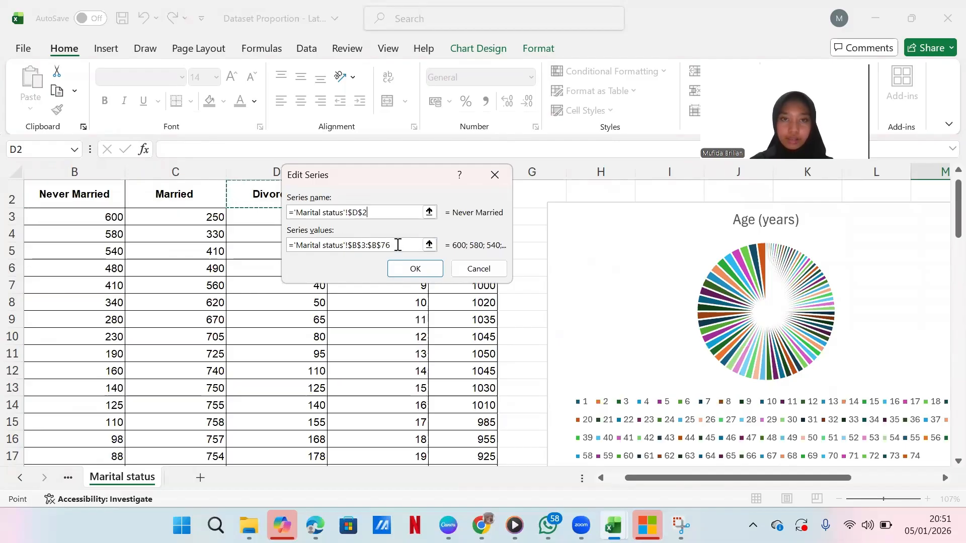
# Step: Set the Divorced series values to D3:D76 on the Marital status sheet and apply the new data source
pyautogui.click(309, 240)
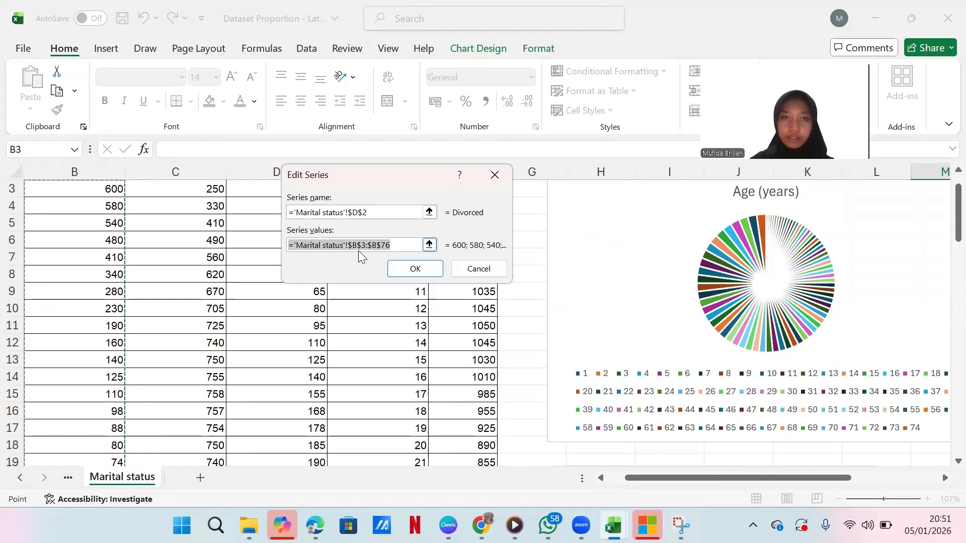
pyautogui.press('BackSpace')
pyautogui.scroll(2, 294, 334)
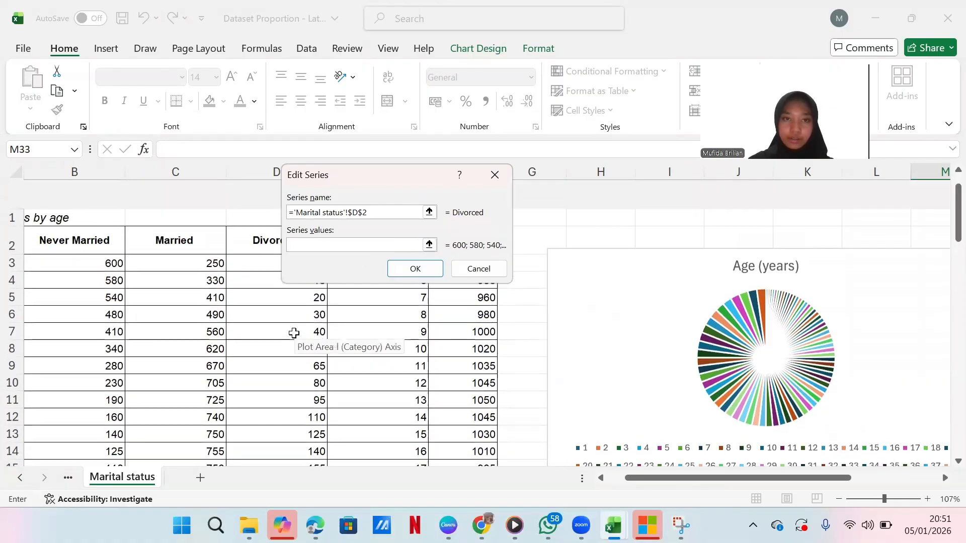
pyautogui.click(257, 242)
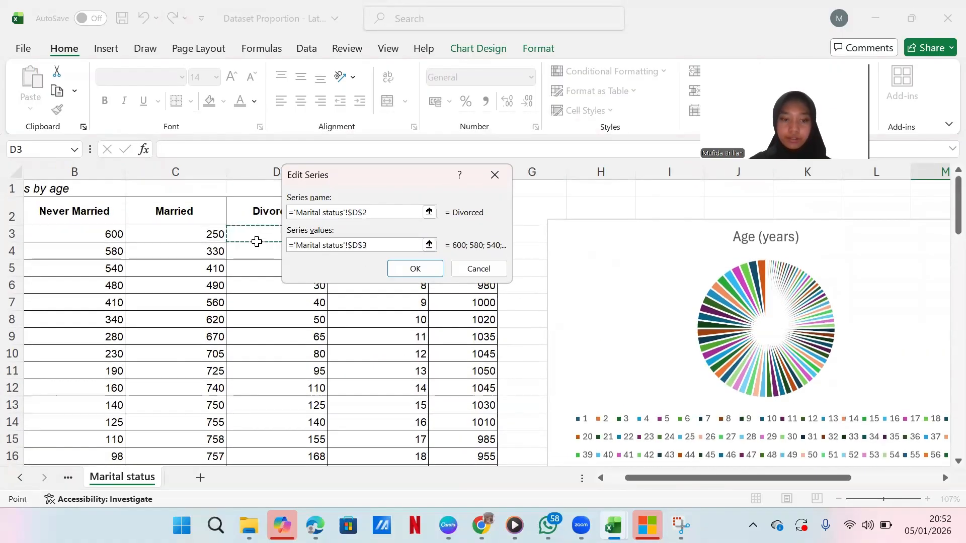
pyautogui.hotkey('ctrl', 'shift', 'Down')
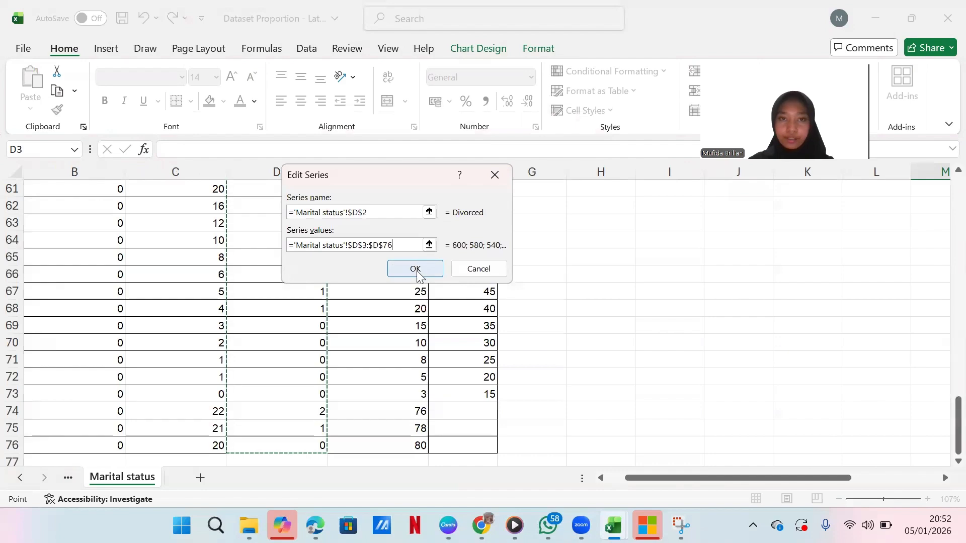
pyautogui.click(416, 268)
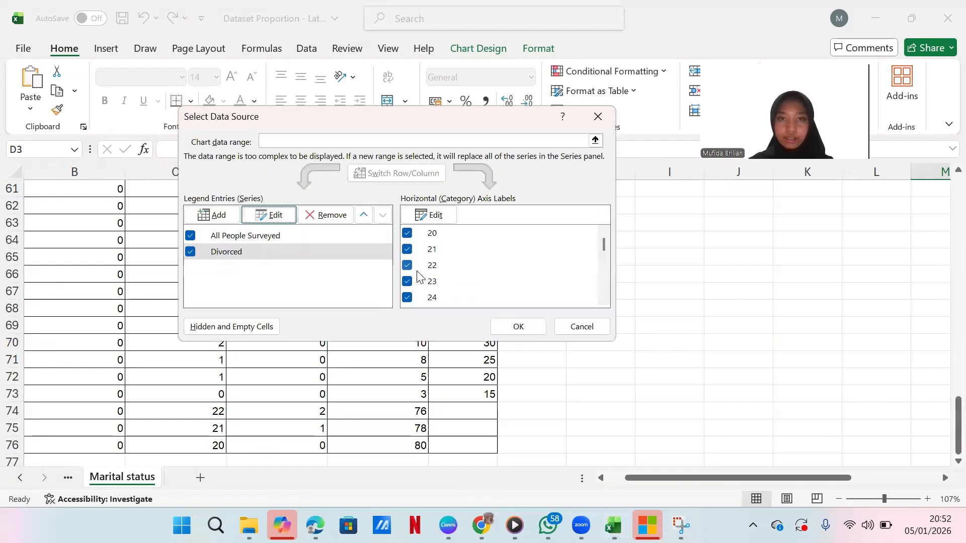
pyautogui.click(518, 326)
# Step: Recolor the Divorced series area in the lower row's first chart with the darkest-blue theme fill used in the other charts
pyautogui.scroll(10, 622, 296)
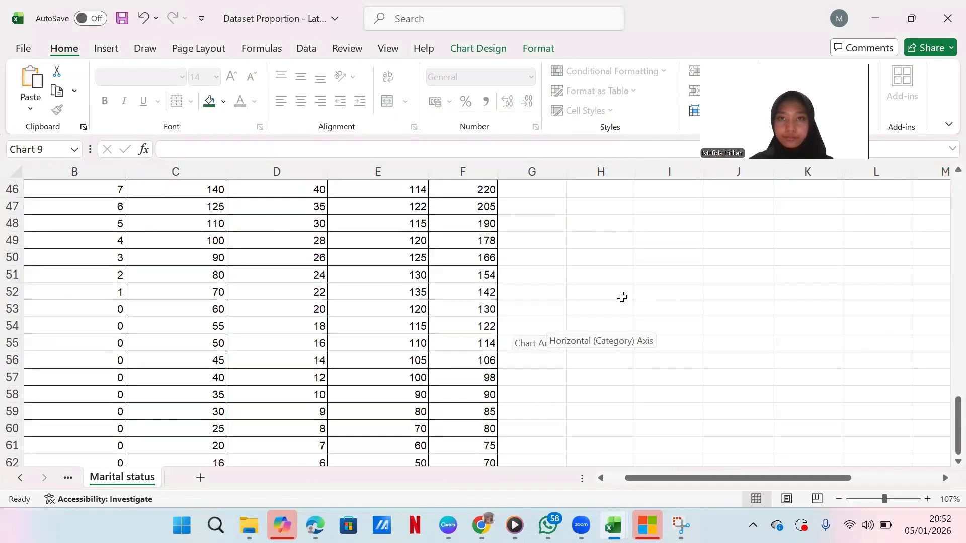
pyautogui.scroll(4, 622, 297)
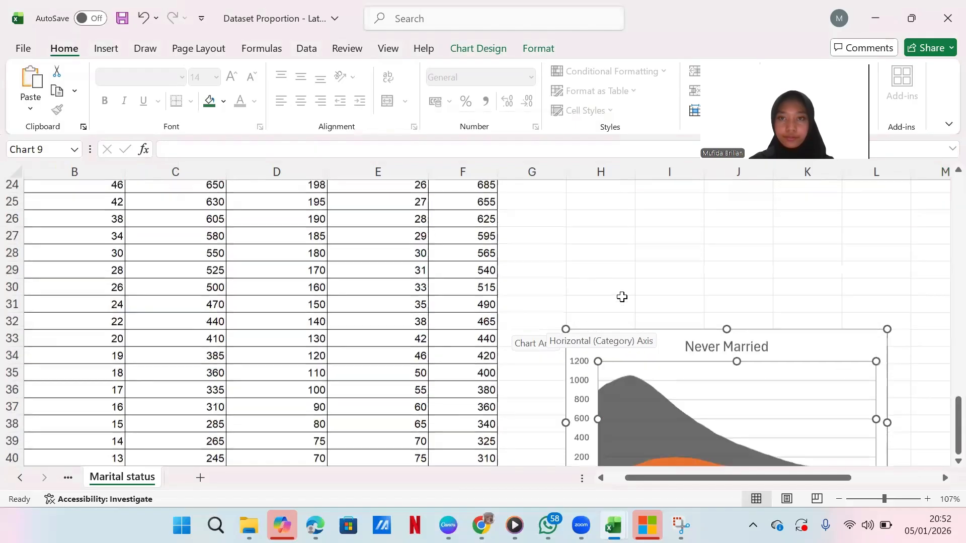
pyautogui.scroll(-3, 622, 299)
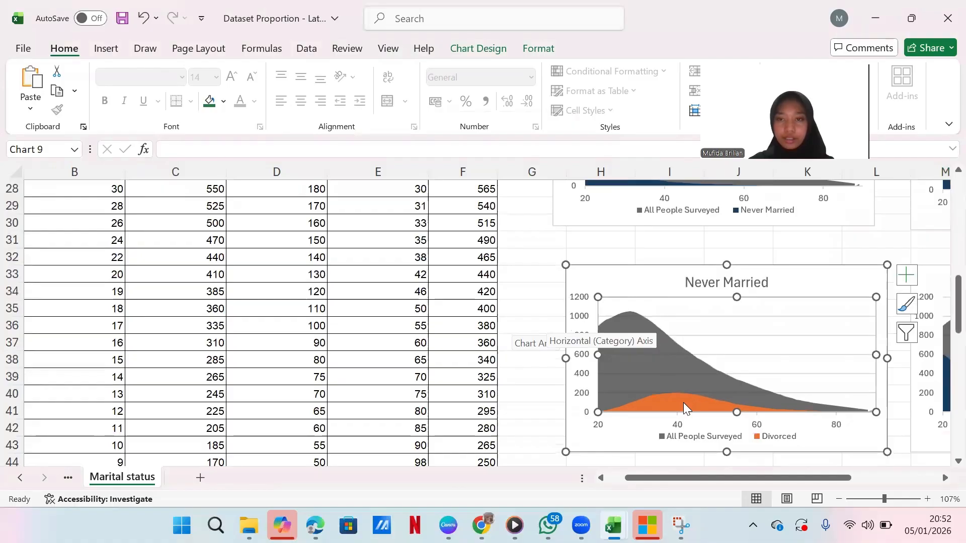
pyautogui.click(684, 403)
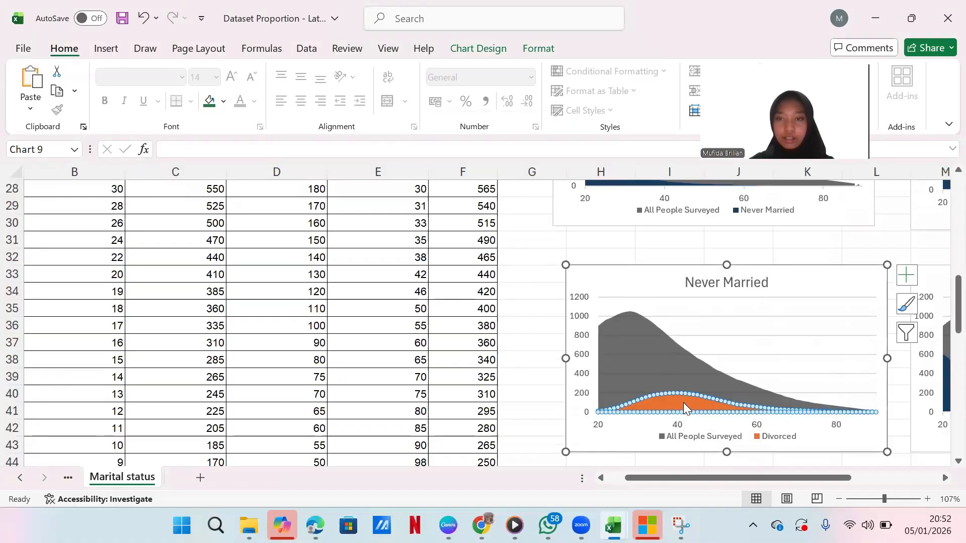
pyautogui.rightClick(683, 403)
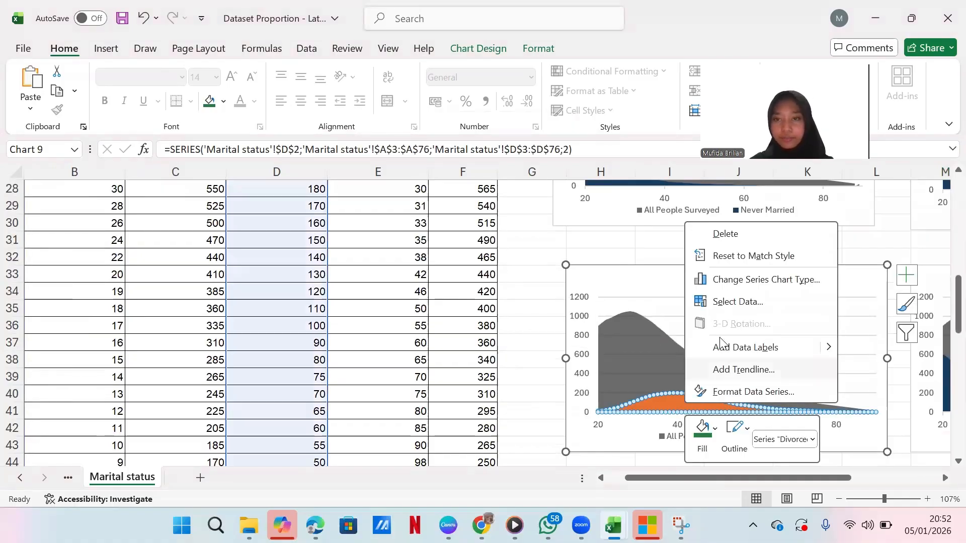
pyautogui.click(728, 393)
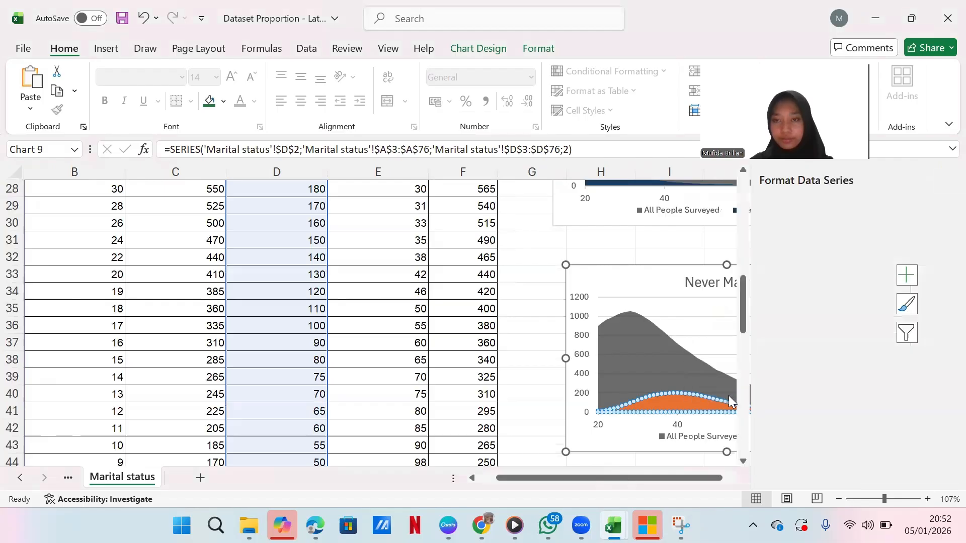
pyautogui.click(773, 244)
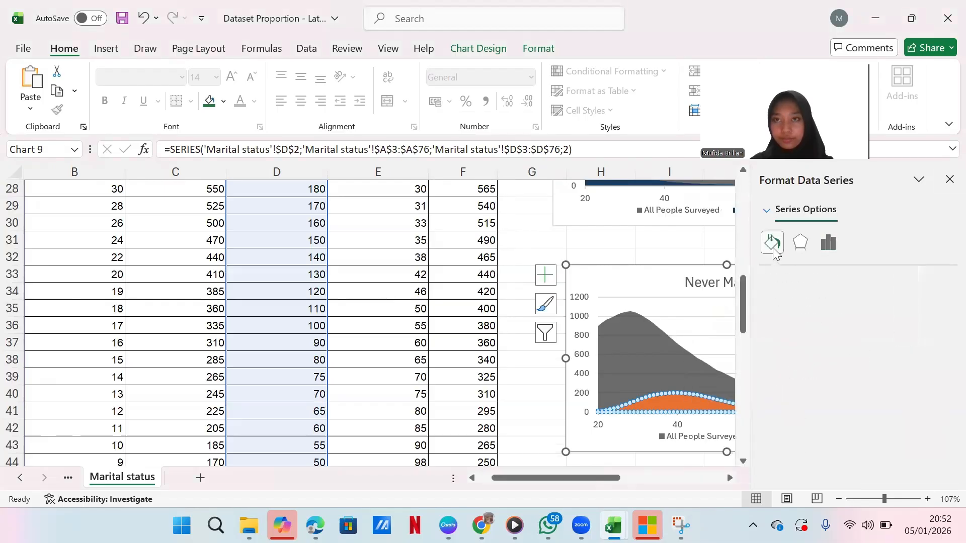
pyautogui.click(925, 419)
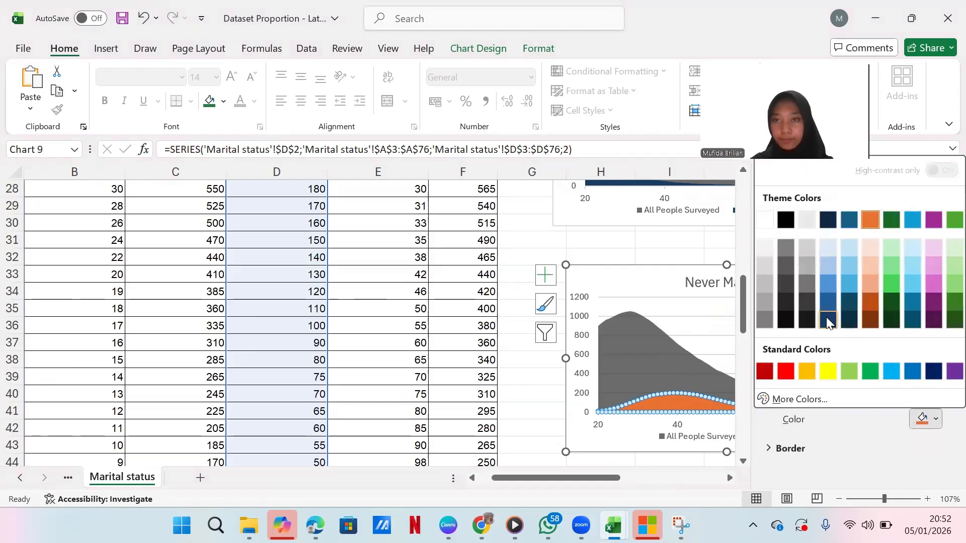
pyautogui.click(828, 320)
# Step: Change the title of the chart showing the Divorced series to "Divorced"
pyautogui.click(702, 285)
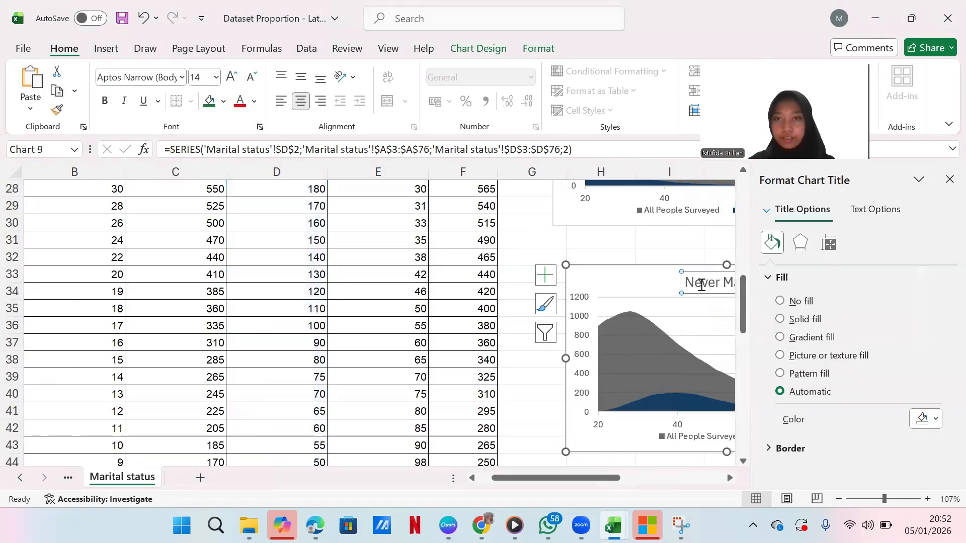
pyautogui.click(950, 180)
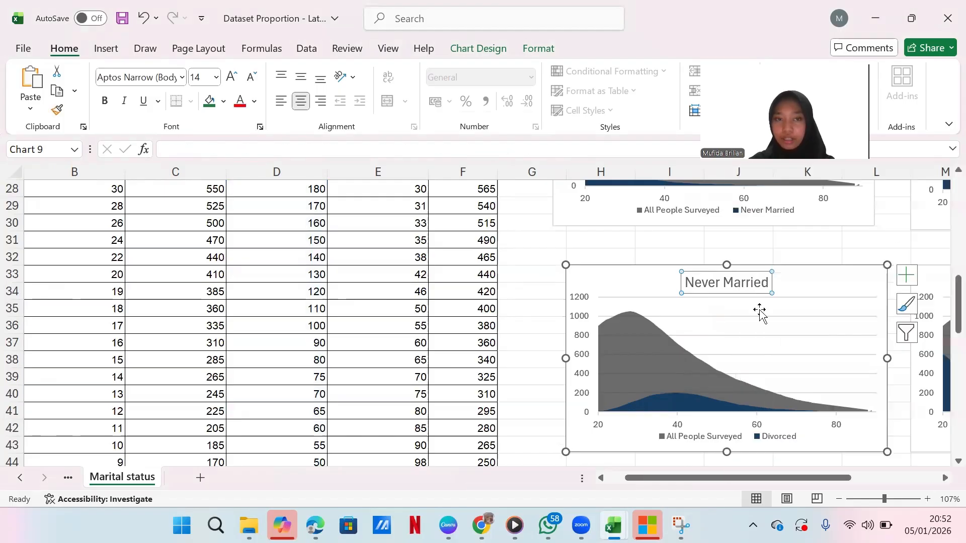
pyautogui.scroll(9, 337, 356)
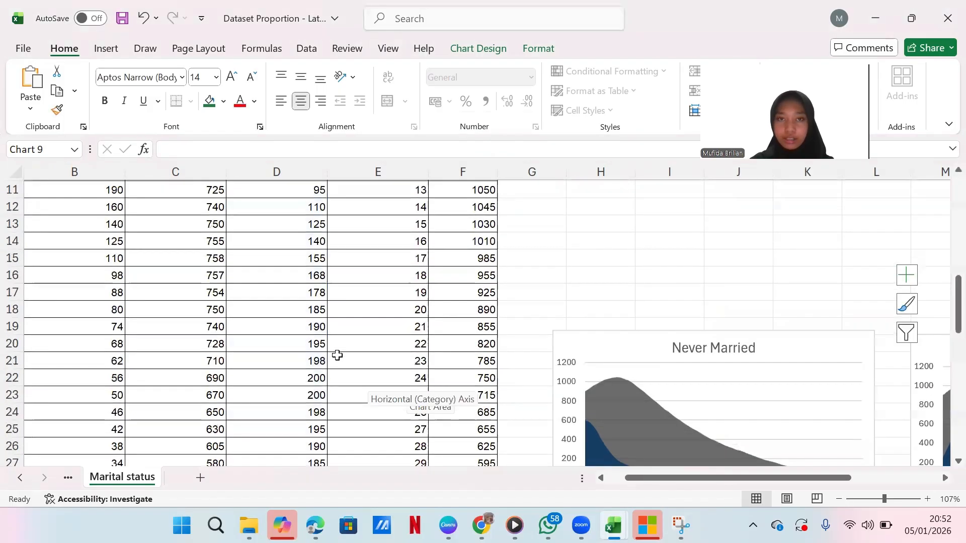
pyautogui.scroll(-8, 337, 355)
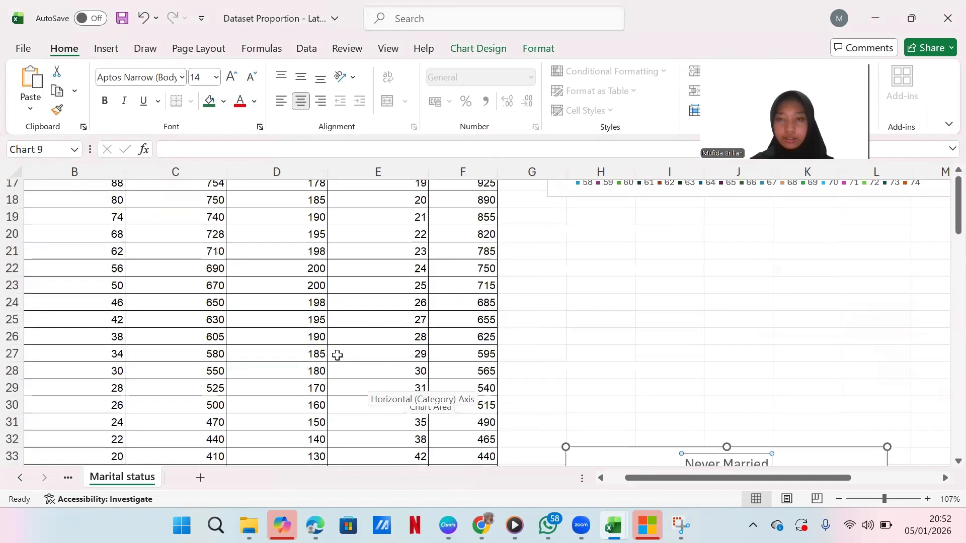
pyautogui.scroll(-2, 337, 355)
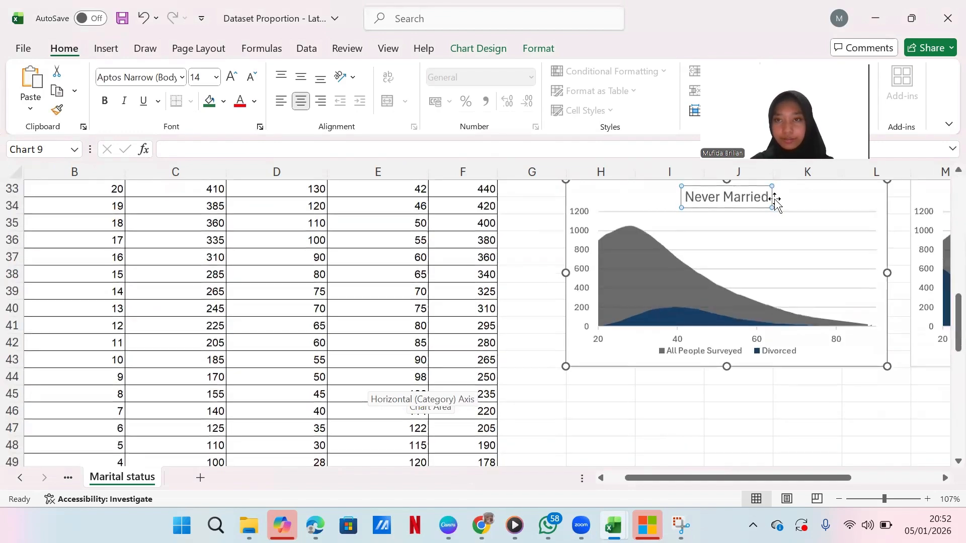
pyautogui.click(768, 197)
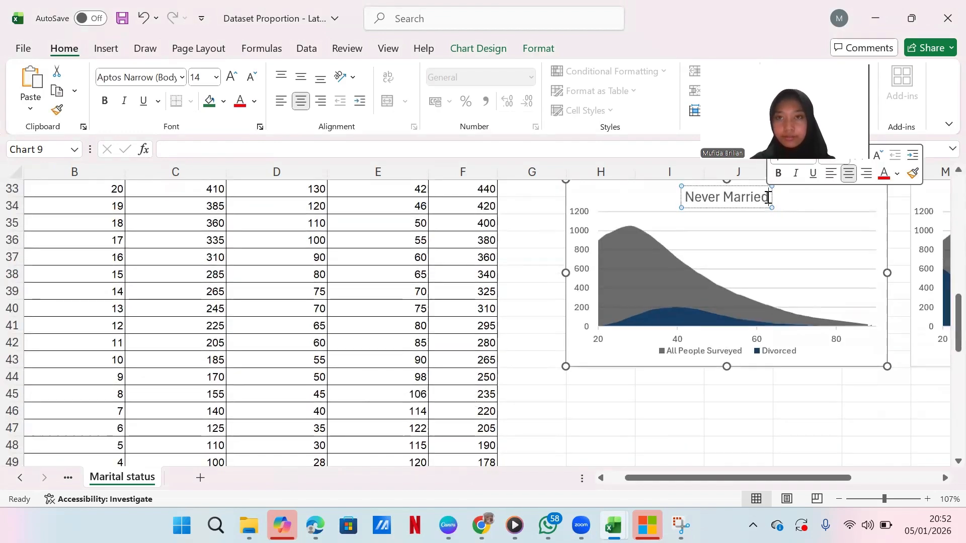
pyautogui.press('BackSpace')
pyautogui.press('BackSpace')
pyautogui.press('BackSpace')
pyautogui.press('BackSpace')
pyautogui.press('BackSpace')
pyautogui.press('BackSpace')
pyautogui.press('BackSpace')
pyautogui.press('BackSpace')
pyautogui.press('BackSpace')
pyautogui.press('BackSpace')
pyautogui.press('BackSpace')
pyautogui.press('BackSpace')
pyautogui.press('BackSpace')
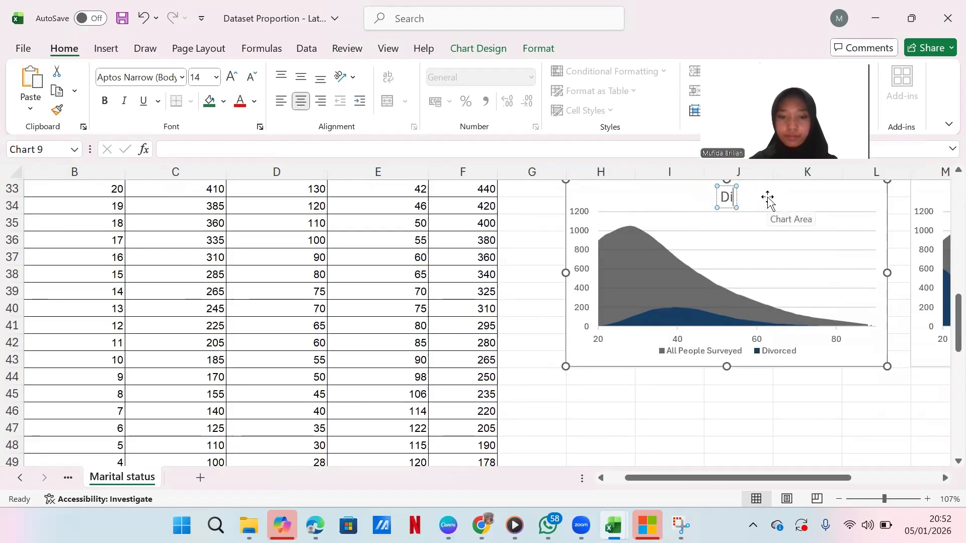
pyautogui.write('Divorced')
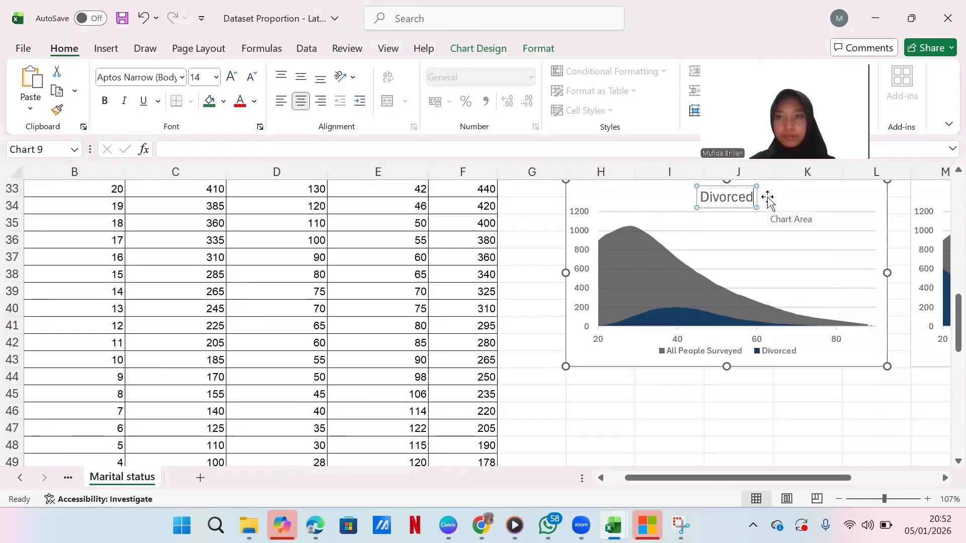
pyautogui.click(788, 392)
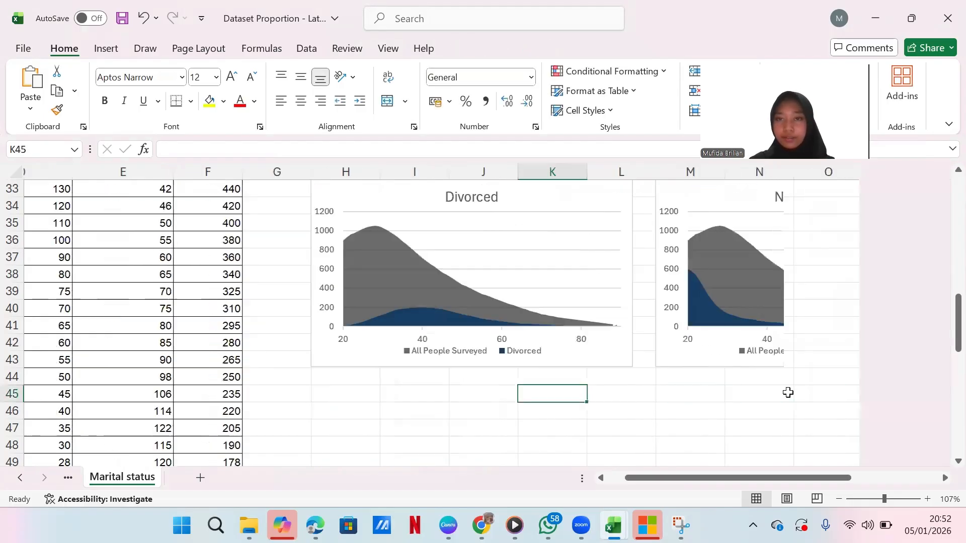
# Step: In the lower row's second chart, edit the Never Married data series and set its name to the Widowed header in E2
pyautogui.hscroll(3, 788, 393)
pyautogui.scroll(1, 788, 393)
pyautogui.scroll(1, 737, 319)
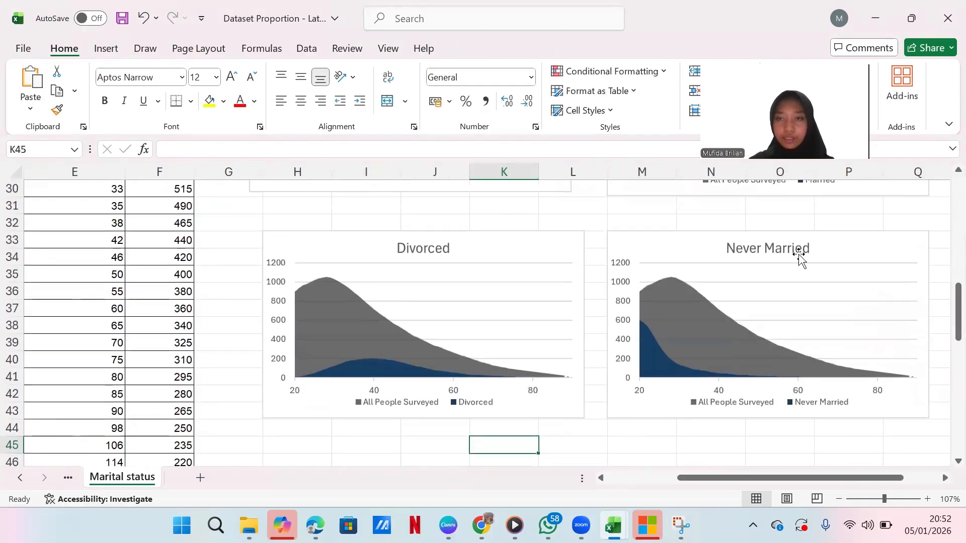
pyautogui.click(767, 348)
pyautogui.click(774, 328)
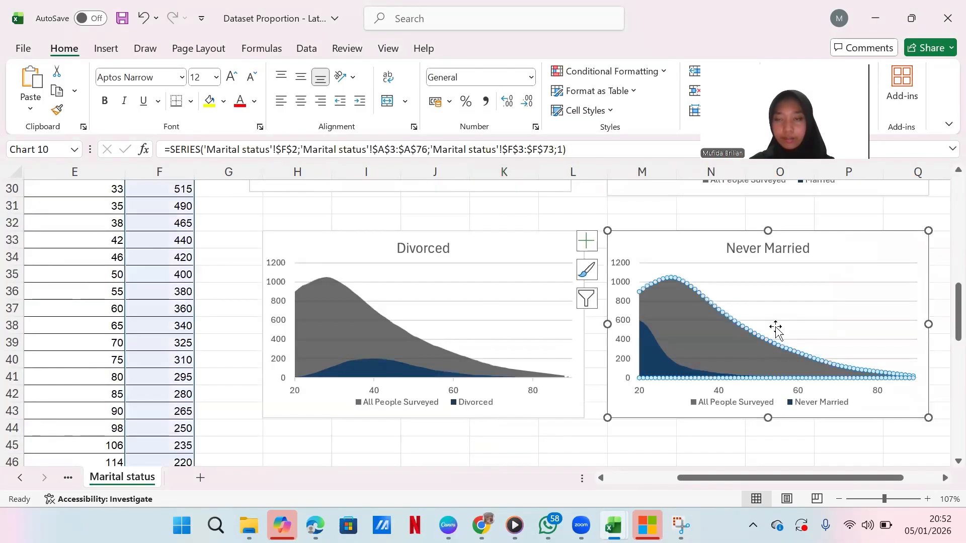
pyautogui.click(794, 330)
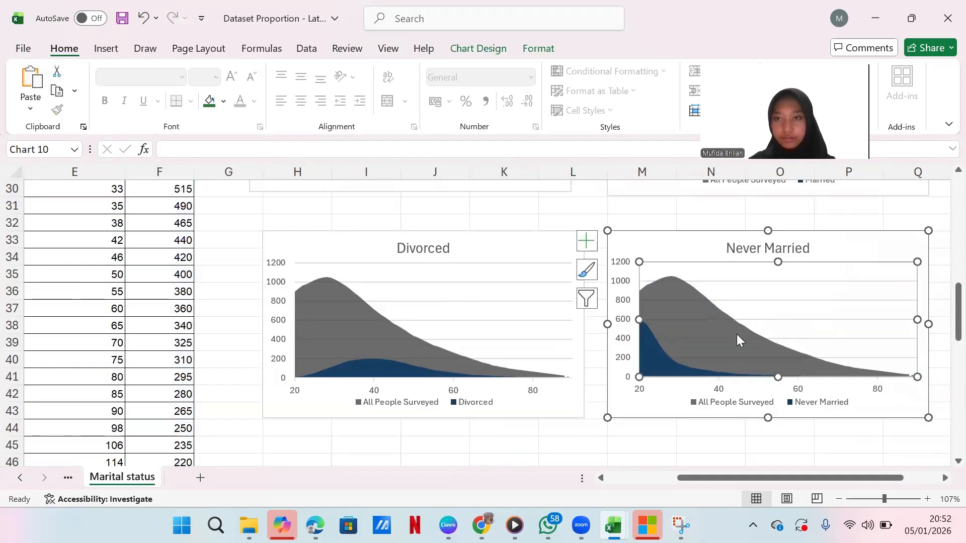
pyautogui.click(799, 327)
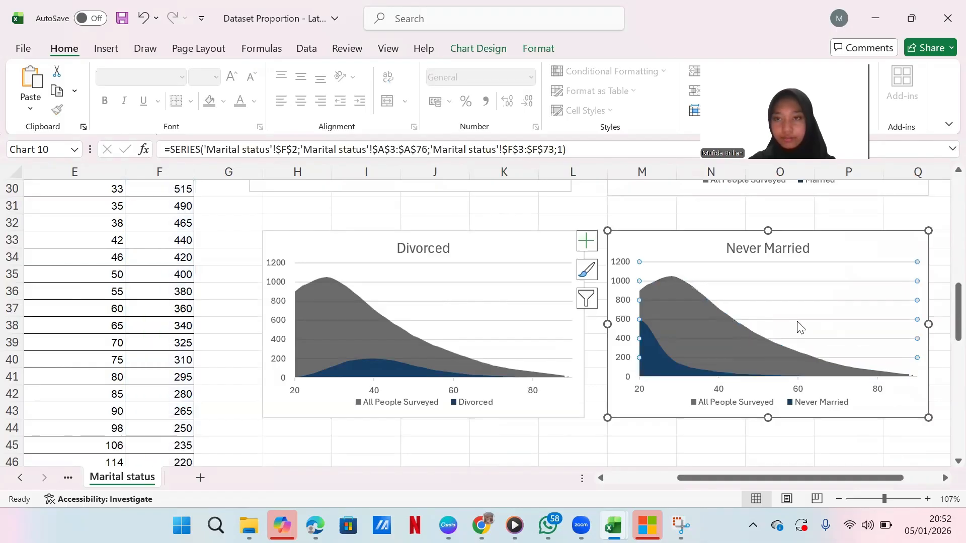
pyautogui.click(801, 327)
pyautogui.rightClick(811, 292)
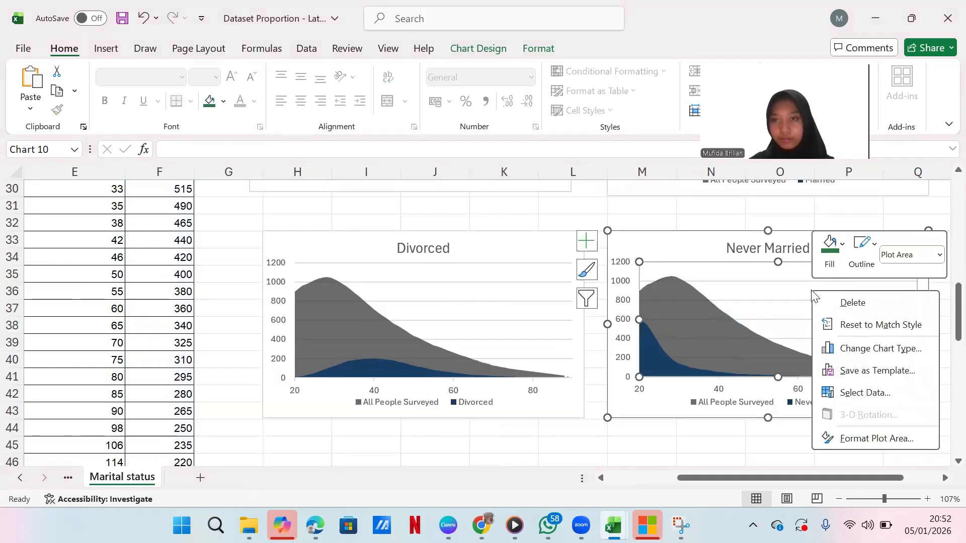
pyautogui.click(845, 394)
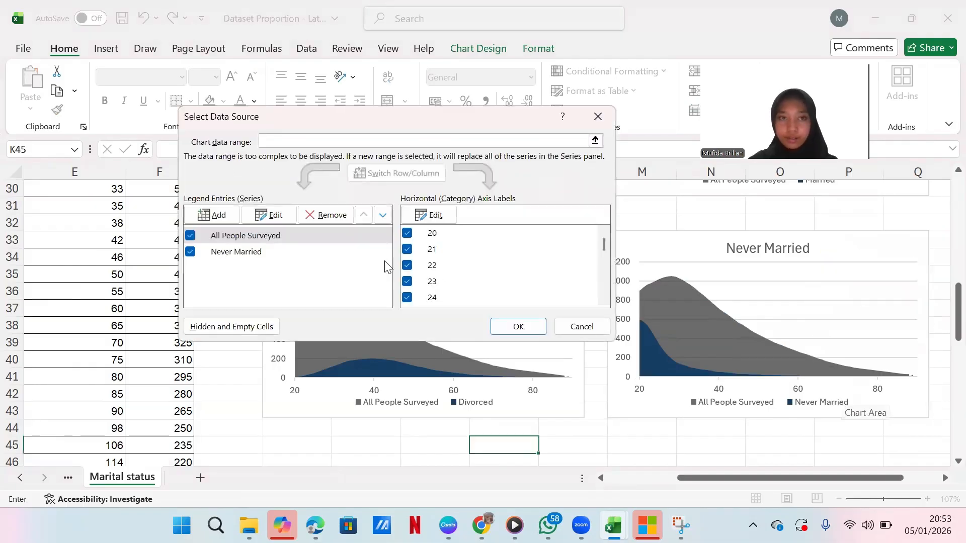
pyautogui.click(268, 254)
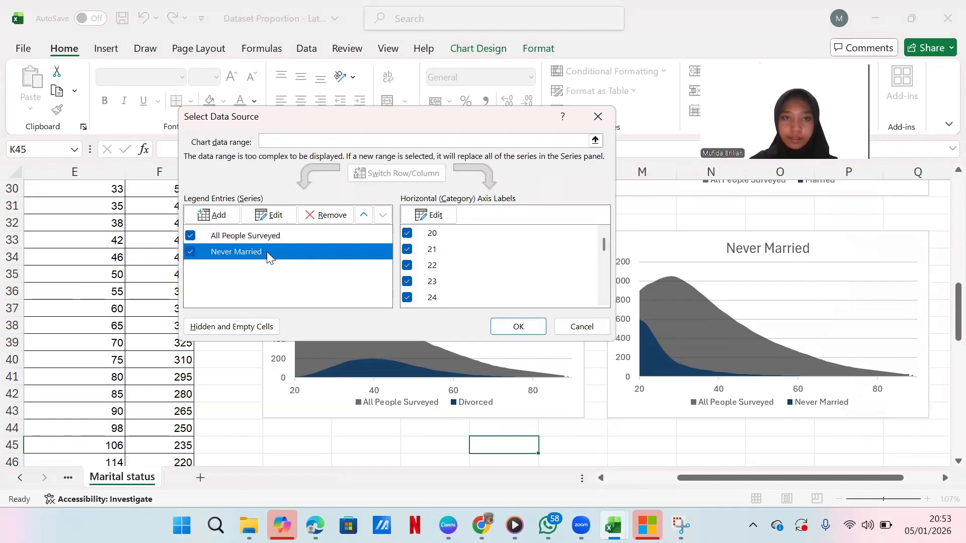
pyautogui.click(263, 215)
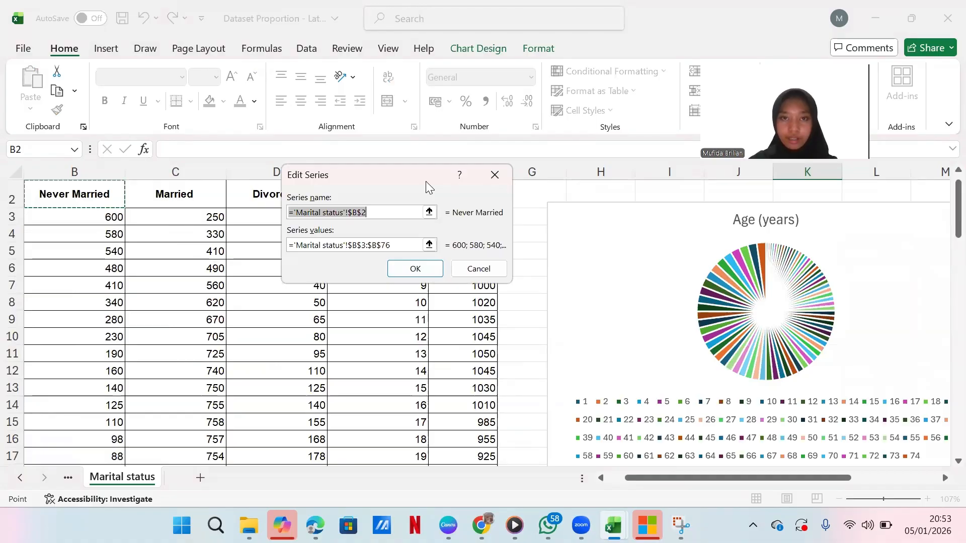
pyautogui.moveTo(426, 181); pyautogui.dragTo(636, 170)
pyautogui.click(388, 192)
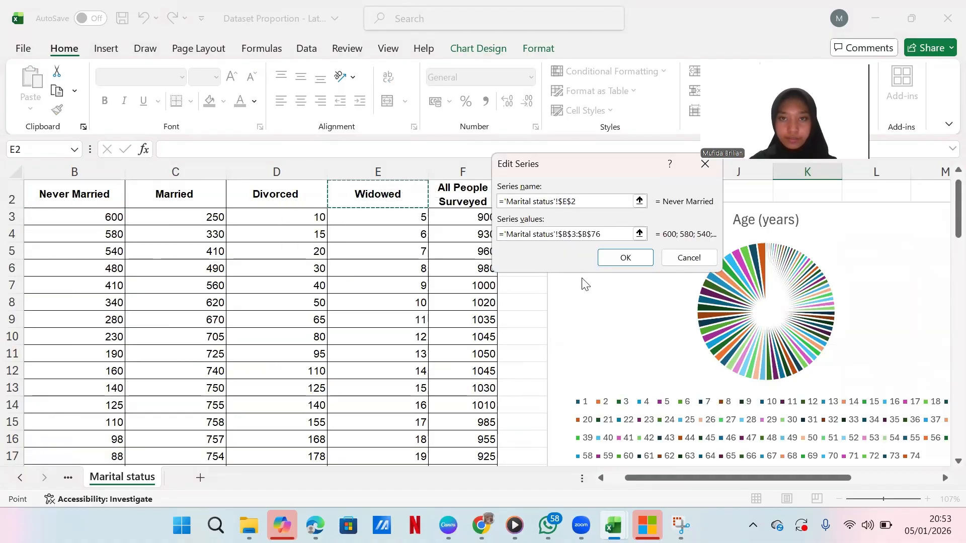
# Step: Set the Widowed series values to E3:E76 on the Marital status sheet and apply the new data source
pyautogui.click(499, 235)
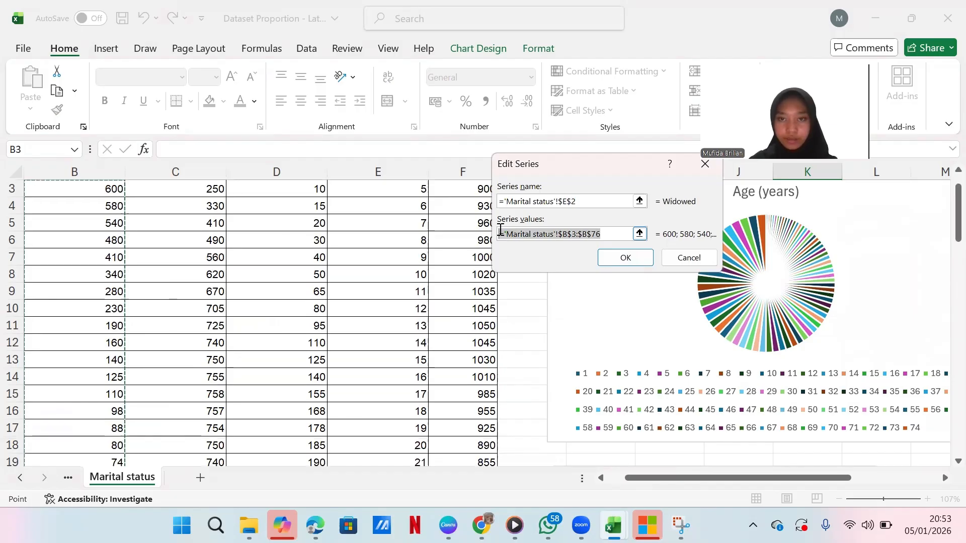
pyautogui.press('BackSpace')
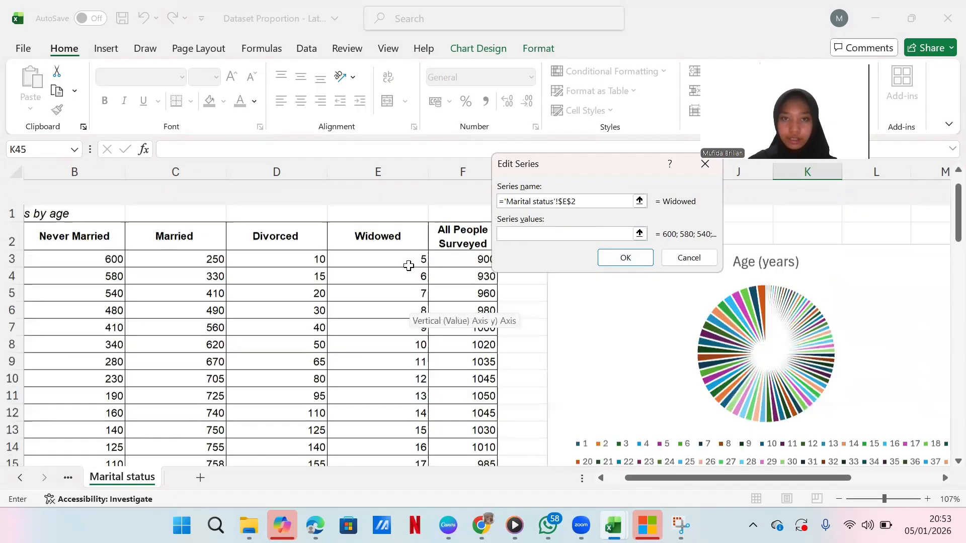
pyautogui.click(394, 239)
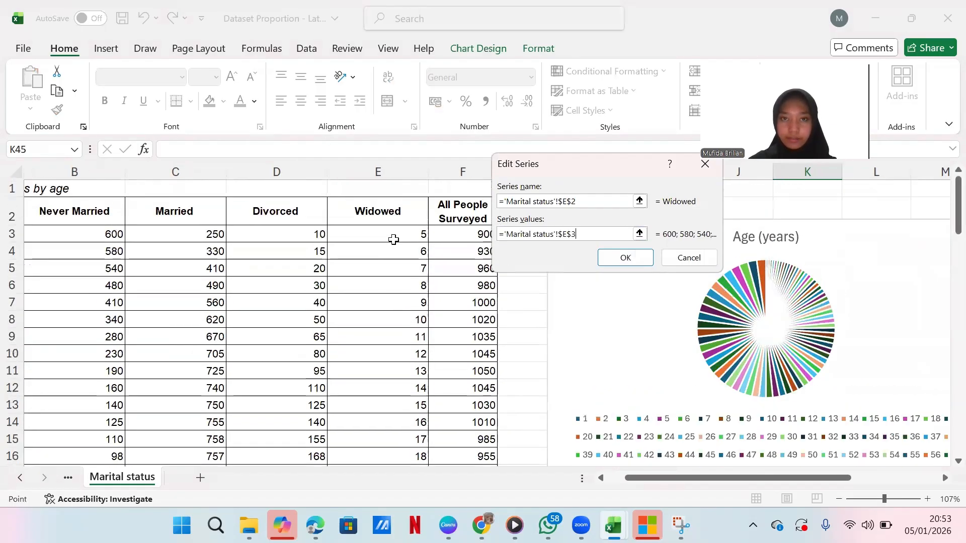
pyautogui.hotkey('ctrl', 'shift', 'Down')
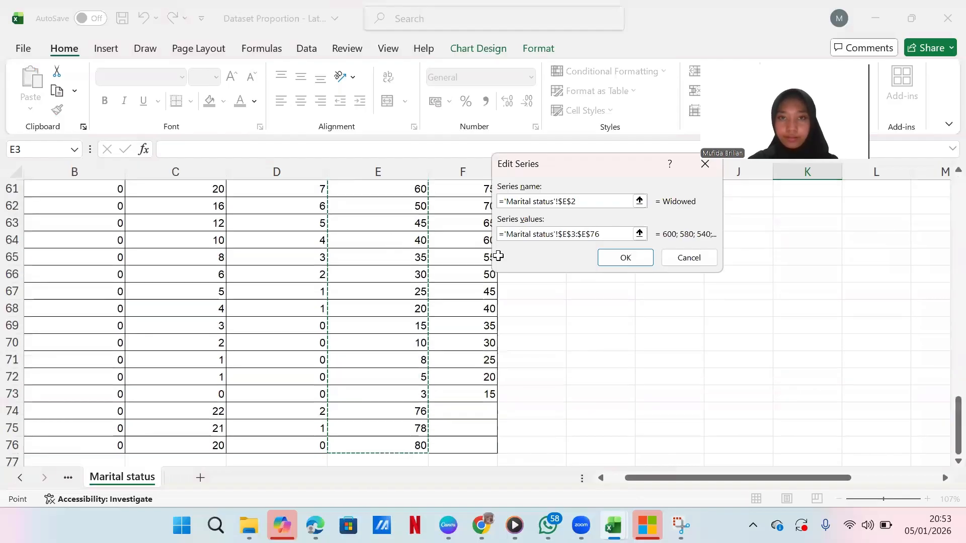
pyautogui.click(625, 258)
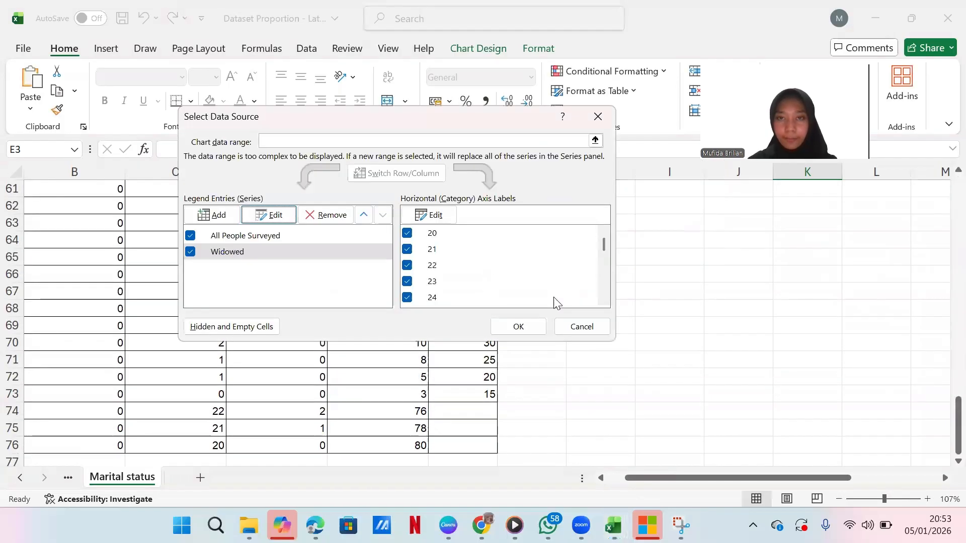
pyautogui.click(519, 326)
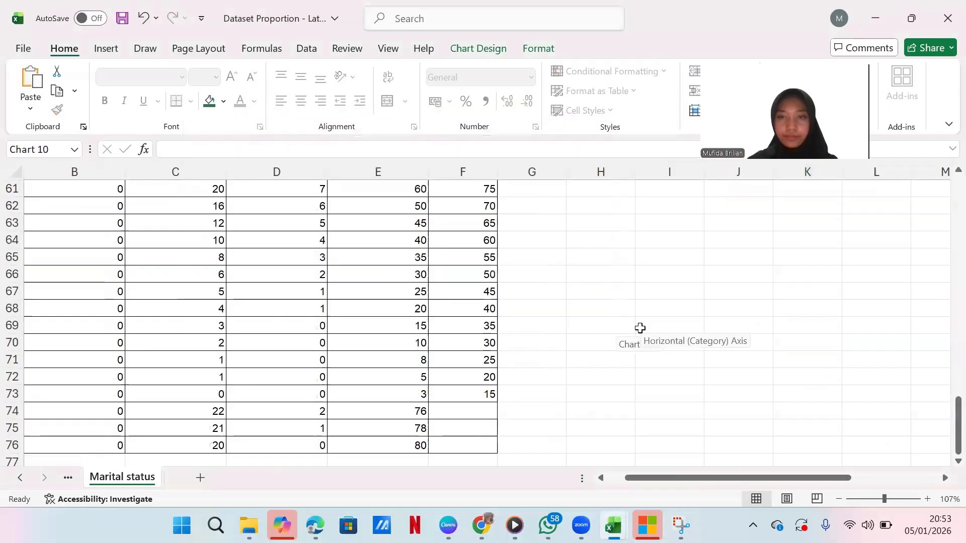
# Step: Recolor the Widowed series area in the lower row's second chart with the dark-blue theme fill used in the Divorced chart
pyautogui.scroll(8, 639, 328)
pyautogui.scroll(12, 640, 328)
pyautogui.hscroll(2, 640, 328)
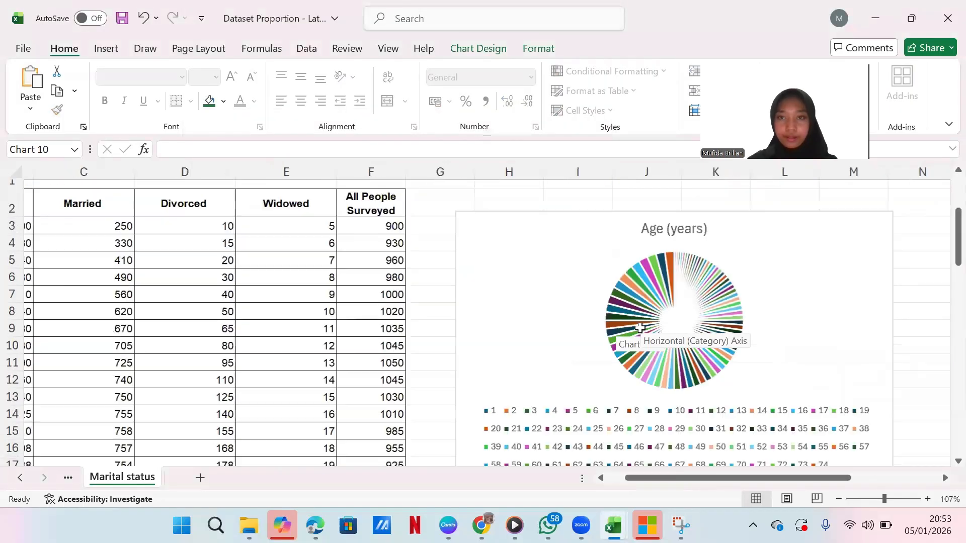
pyautogui.hscroll(1, 640, 329)
pyautogui.scroll(-10, 640, 328)
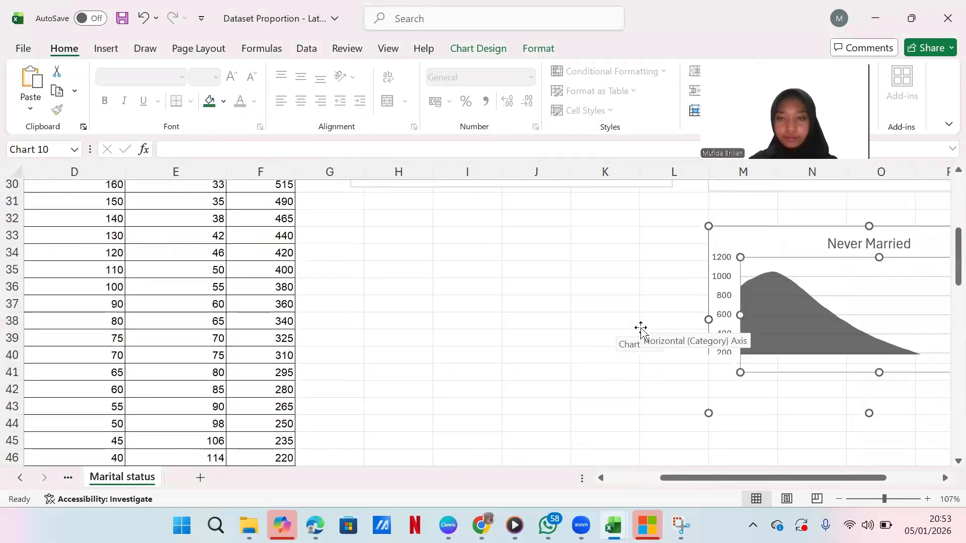
pyautogui.scroll(-1, 641, 328)
pyautogui.hscroll(1, 641, 328)
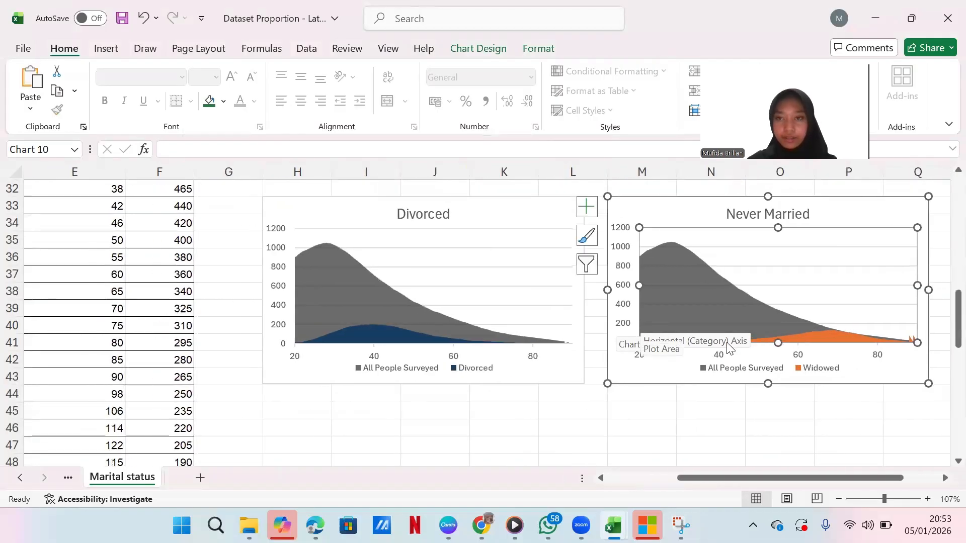
pyautogui.click(822, 338)
pyautogui.rightClick(822, 338)
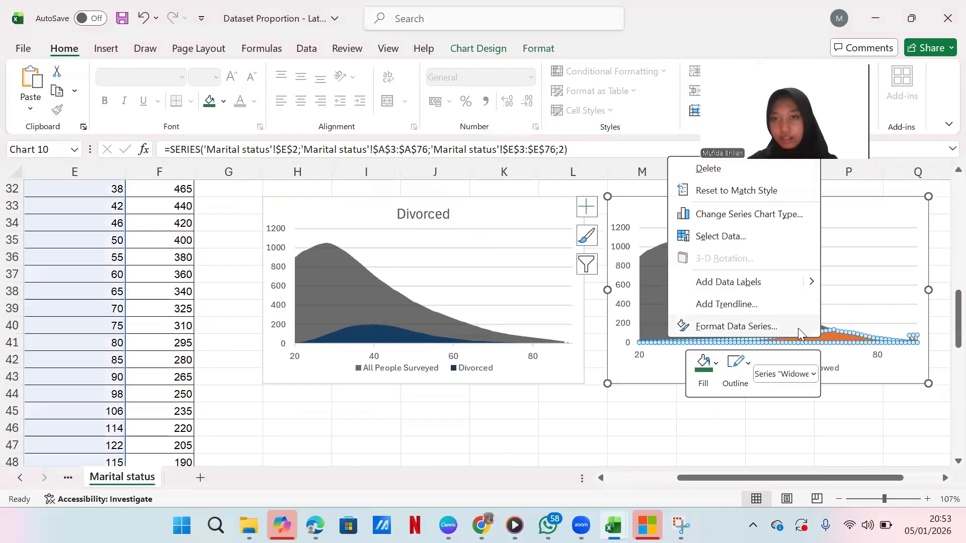
pyautogui.click(730, 327)
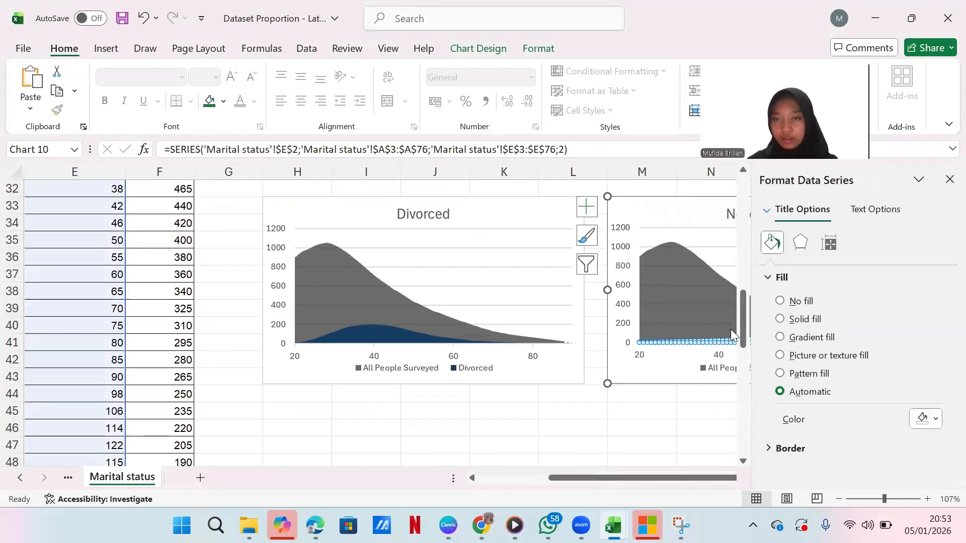
pyautogui.click(771, 248)
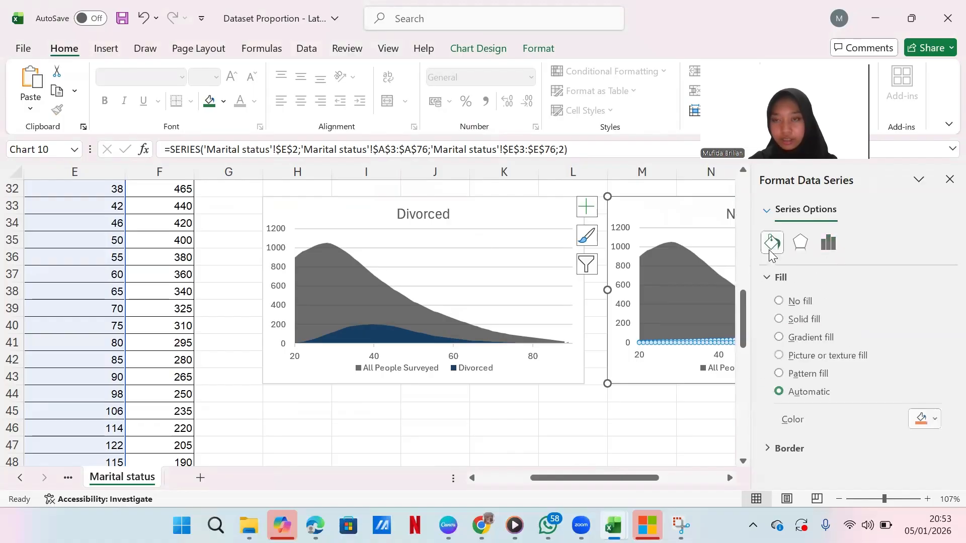
pyautogui.click(923, 419)
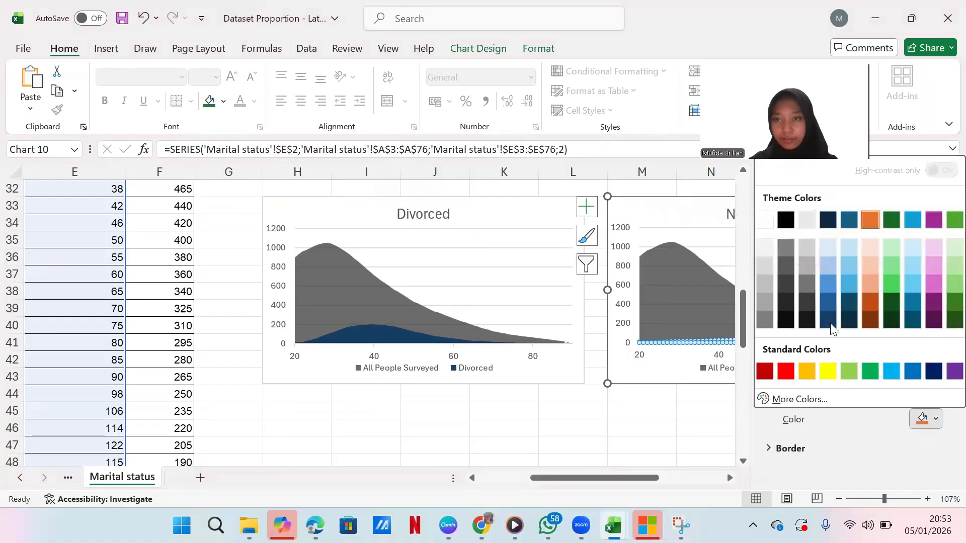
pyautogui.click(829, 320)
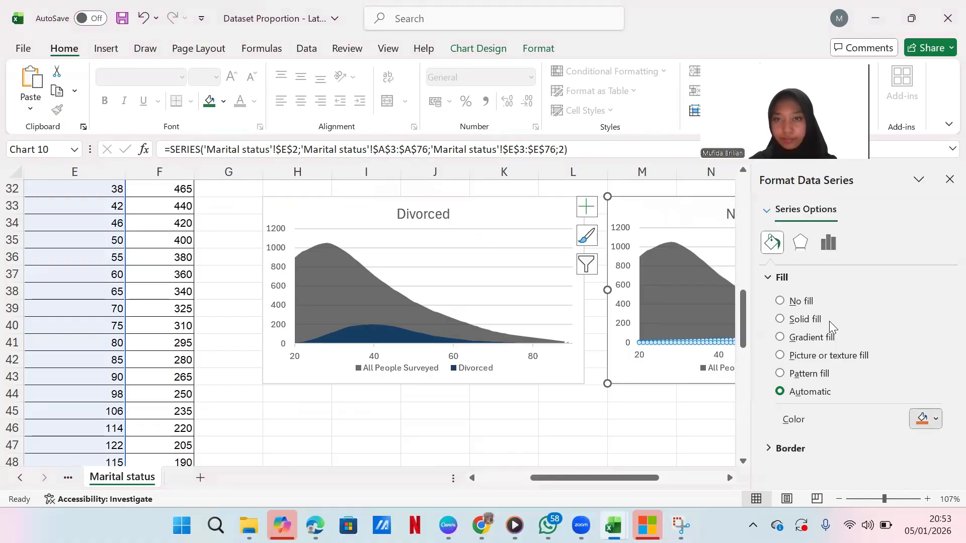
pyautogui.click(949, 181)
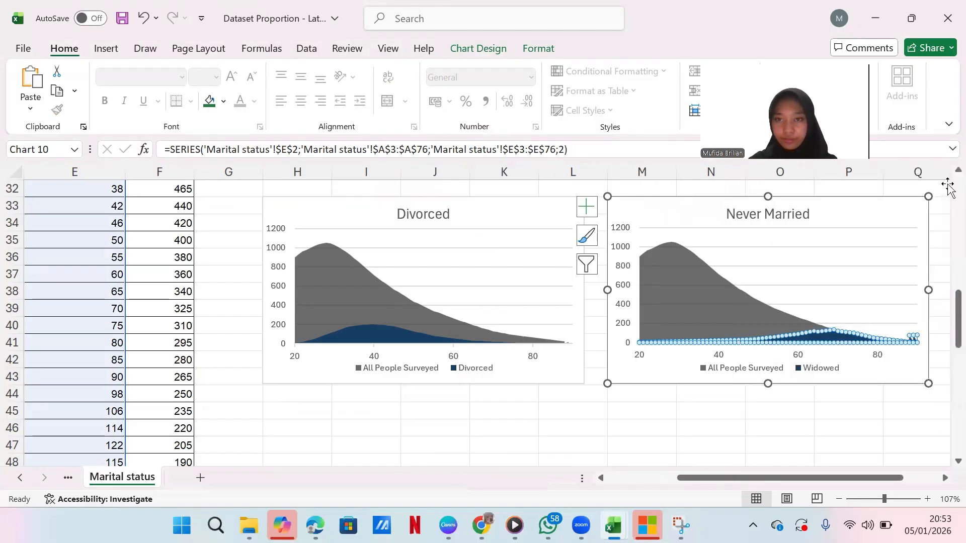
# Step: Change the title of the chart showing the Widowed series to "Widowed"
pyautogui.click(801, 216)
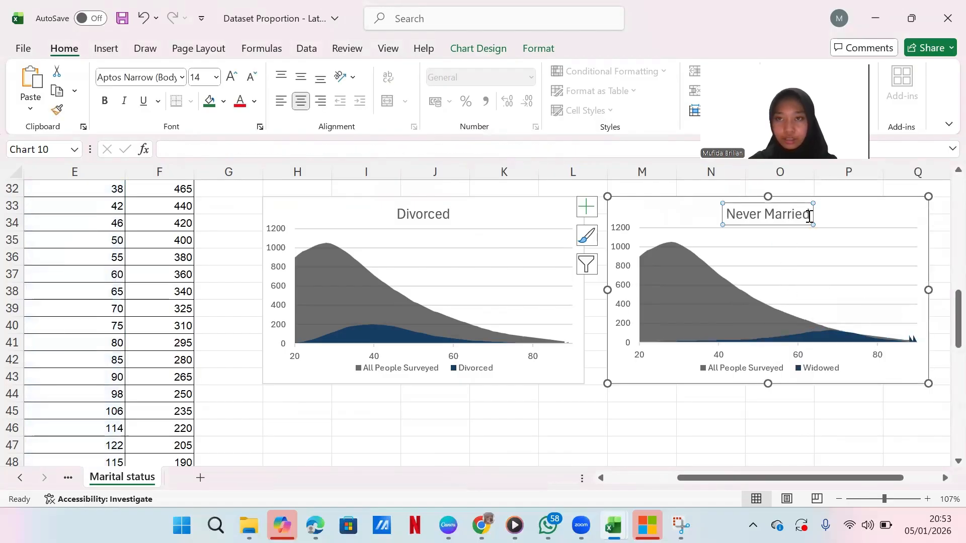
pyautogui.click(810, 216)
pyautogui.press('BackSpace')
pyautogui.press('BackSpace')
pyautogui.press('BackSpace')
pyautogui.press('BackSpace')
pyautogui.press('BackSpace')
pyautogui.press('BackSpace')
pyautogui.press('BackSpace')
pyautogui.press('BackSpace')
pyautogui.press('BackSpace')
pyautogui.press('BackSpace')
pyautogui.press('BackSpace')
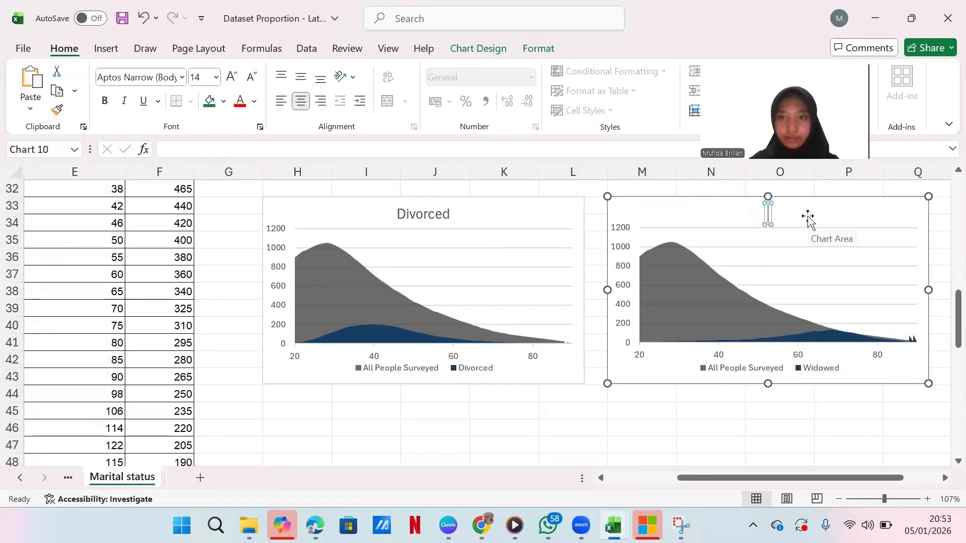
pyautogui.write('Widowed')
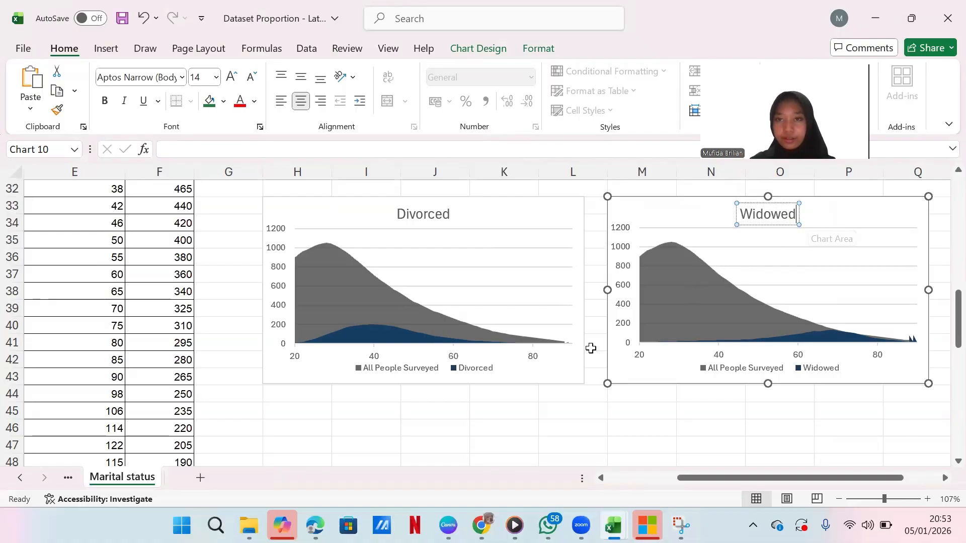
pyautogui.click(579, 377)
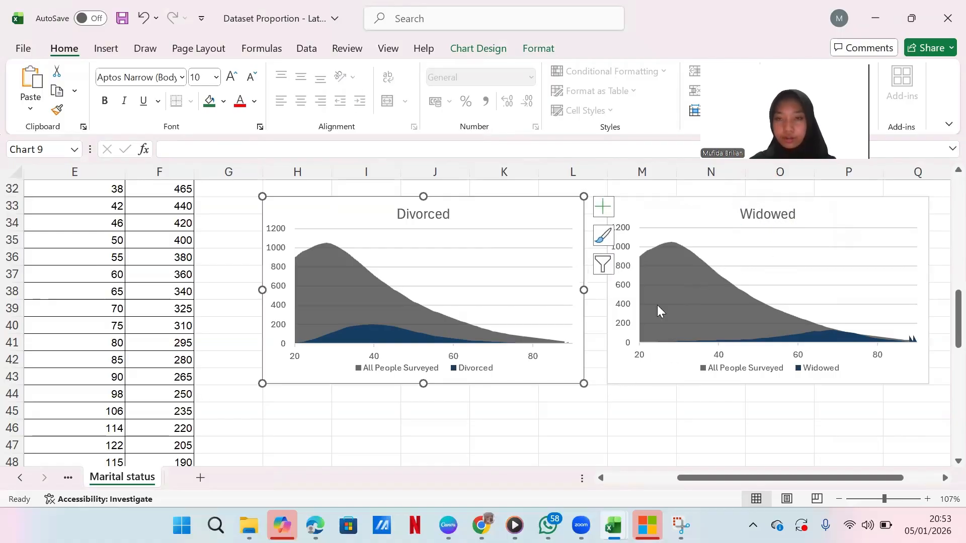
# Step: Delete the vertical value axis from both the Widowed chart and the Divorced chart
pyautogui.scroll(3, 529, 363)
pyautogui.scroll(-5, 530, 364)
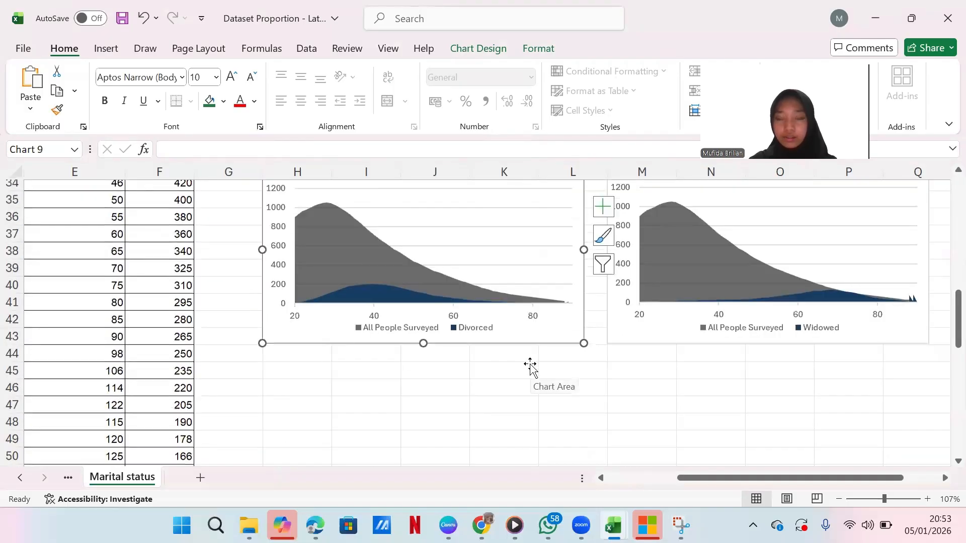
pyautogui.scroll(2, 529, 364)
pyautogui.scroll(1, 529, 363)
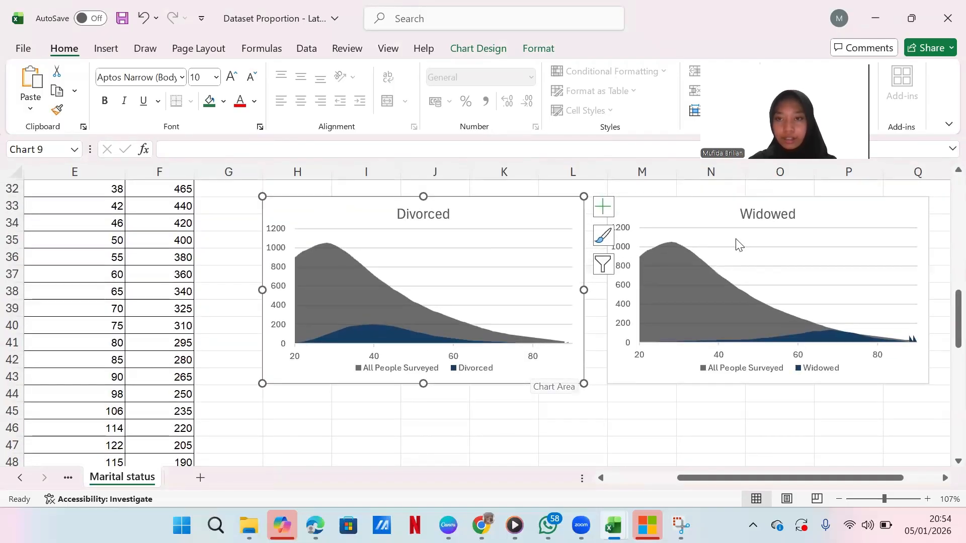
pyautogui.click(622, 307)
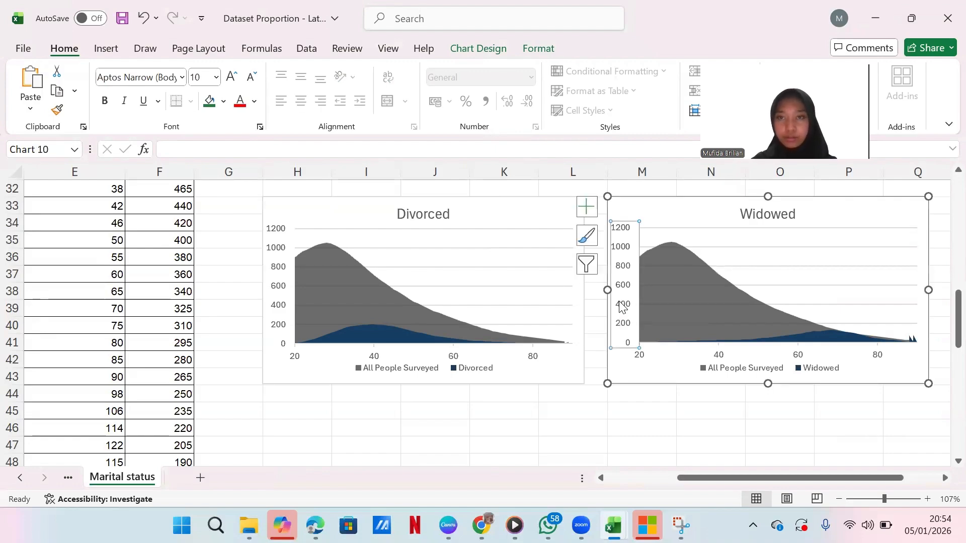
pyautogui.press('Delete')
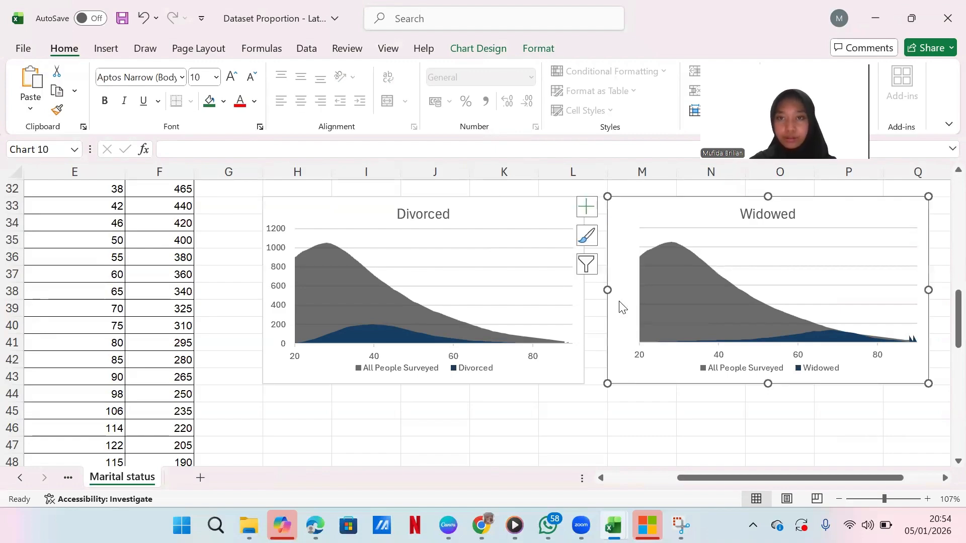
pyautogui.click(276, 275)
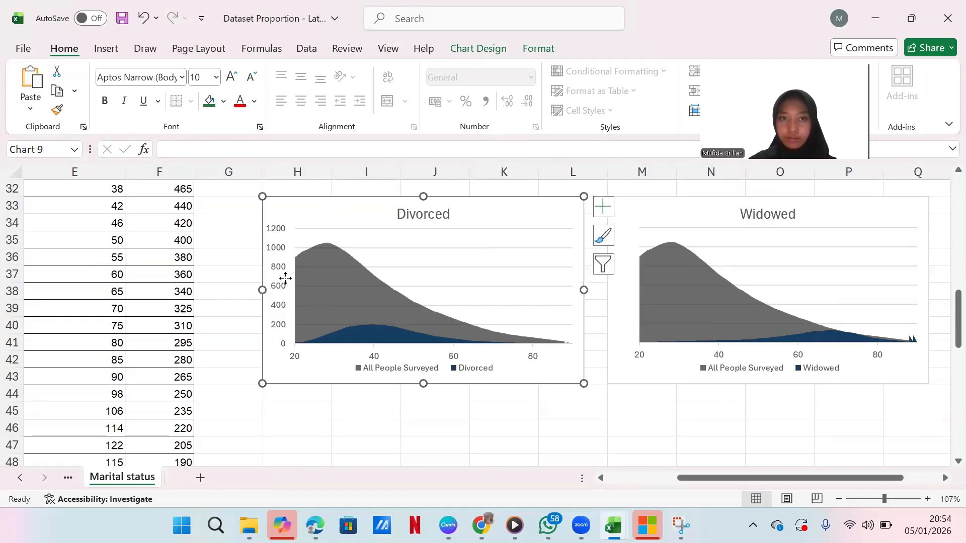
pyautogui.click(278, 278)
pyautogui.press('Delete')
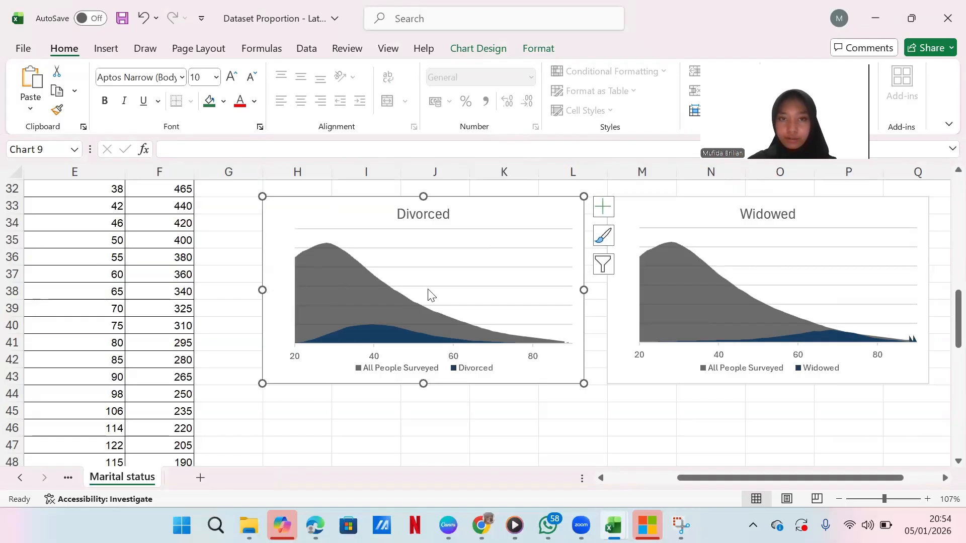
pyautogui.scroll(3, 428, 295)
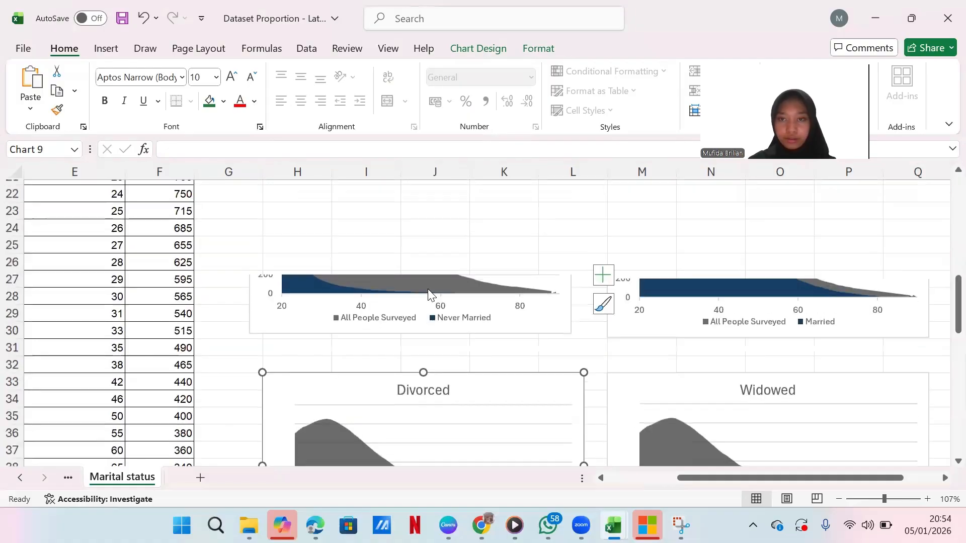
# Step: Delete the vertical value axis from the Married chart
pyautogui.scroll(1, 428, 296)
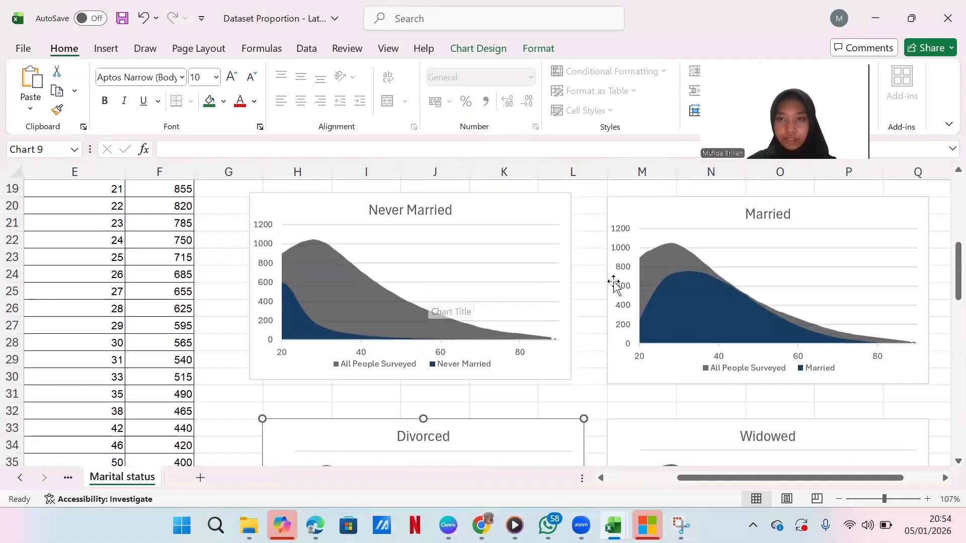
pyautogui.click(624, 292)
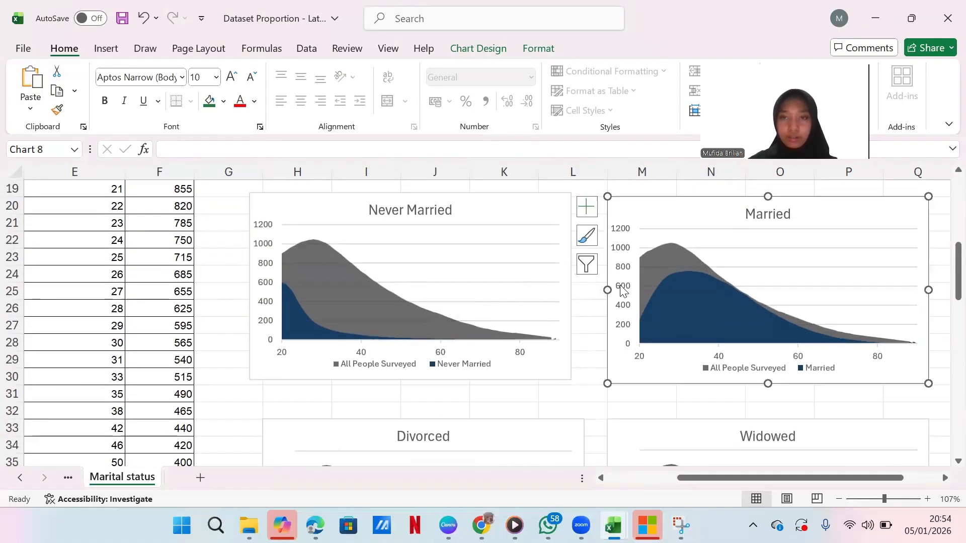
# Step: Shrink the Never Married and Married charts to about four columns by nine rows and place Married directly right of Never Married
pyautogui.click(544, 296)
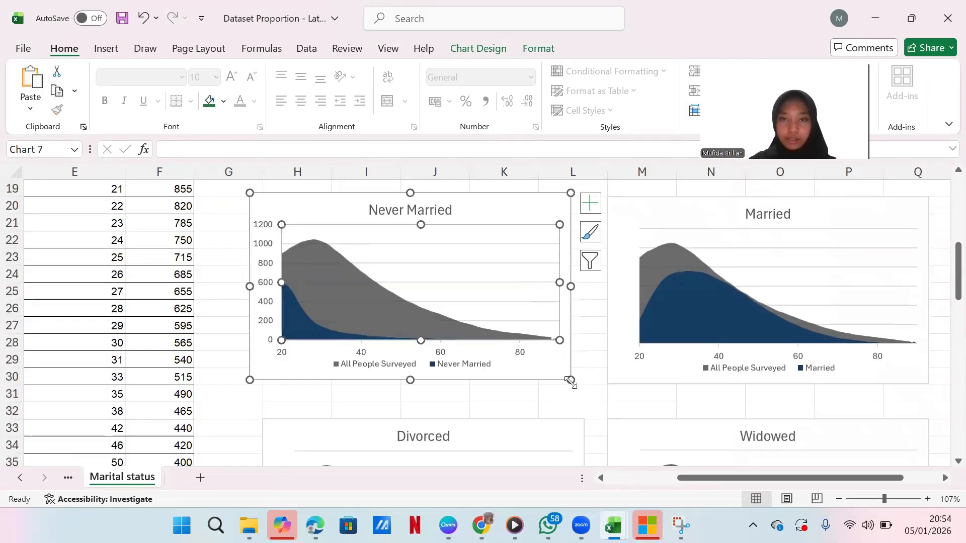
pyautogui.moveTo(571, 381); pyautogui.dragTo(532, 347)
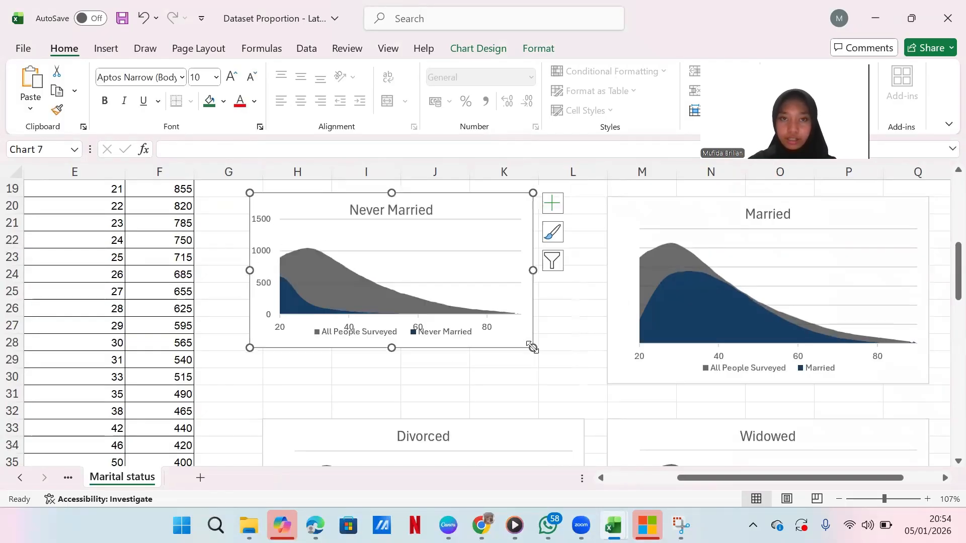
pyautogui.hscroll(3, 532, 347)
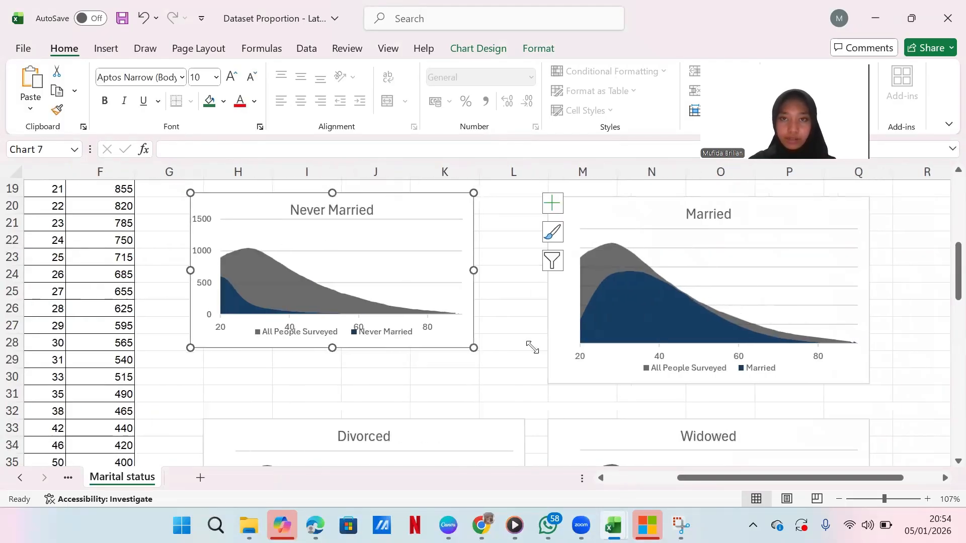
pyautogui.click(769, 228)
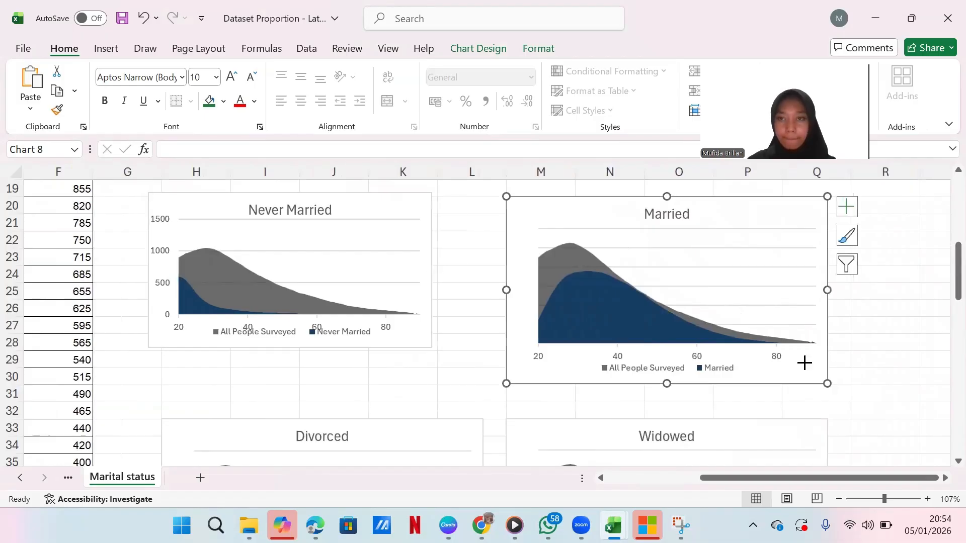
pyautogui.moveTo(827, 383); pyautogui.dragTo(788, 349)
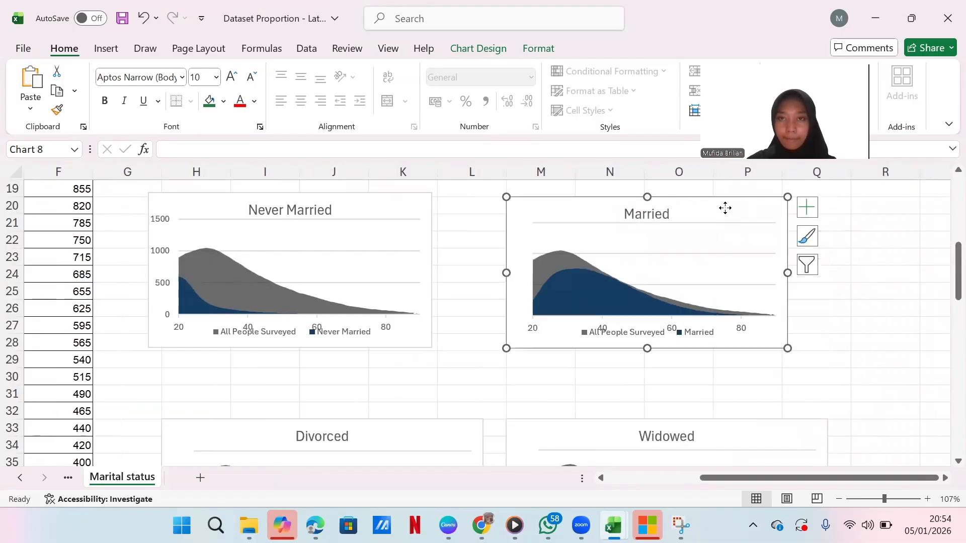
pyautogui.moveTo(725, 207); pyautogui.dragTo(660, 205)
# Step: Shrink the Divorced chart proportionally to about four columns wide and nine rows tall
pyautogui.click(429, 434)
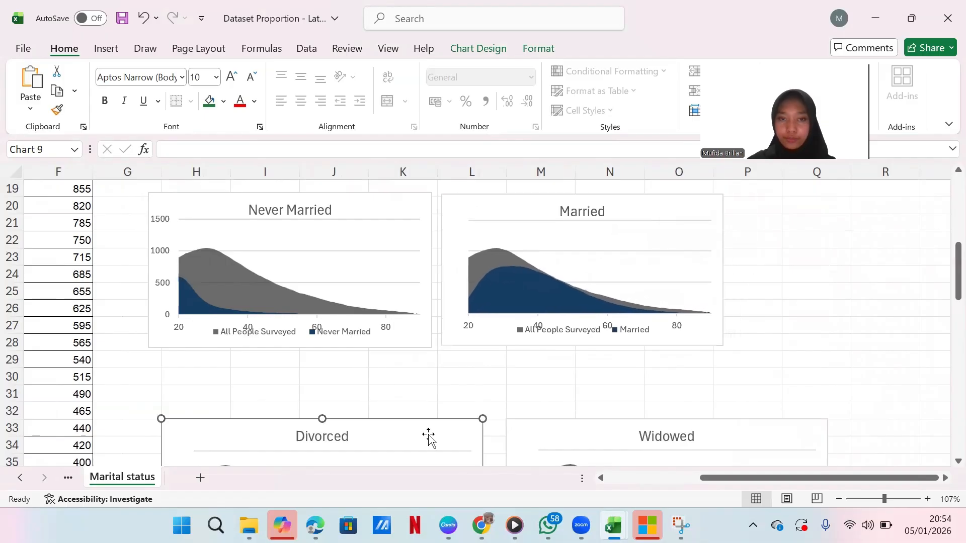
pyautogui.scroll(-3, 430, 437)
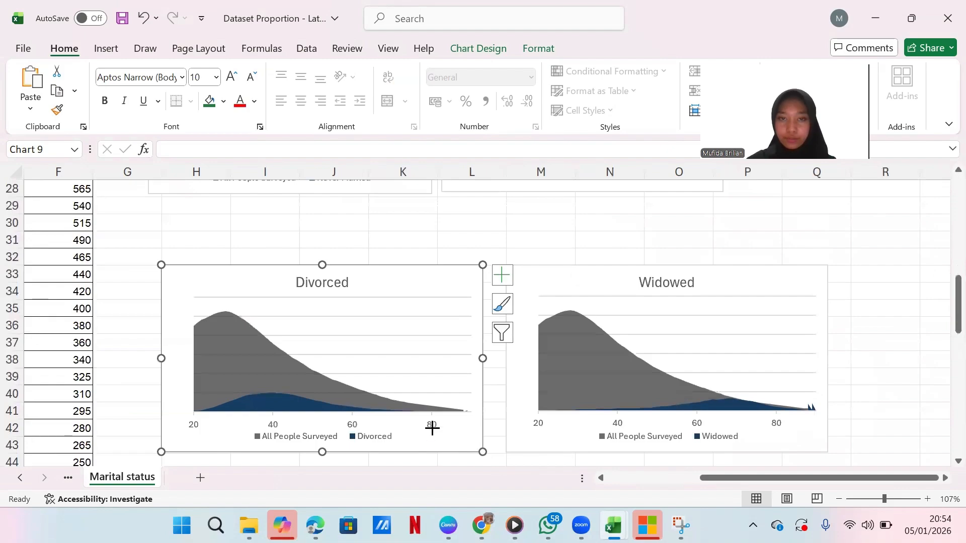
pyautogui.moveTo(483, 452); pyautogui.dragTo(422, 423)
pyautogui.click(341, 341)
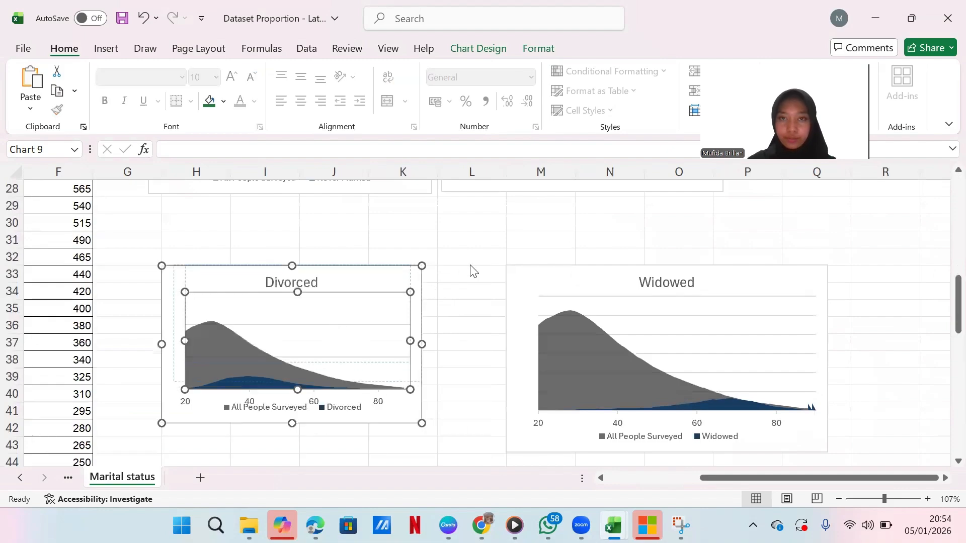
pyautogui.moveTo(409, 302); pyautogui.dragTo(409, 275)
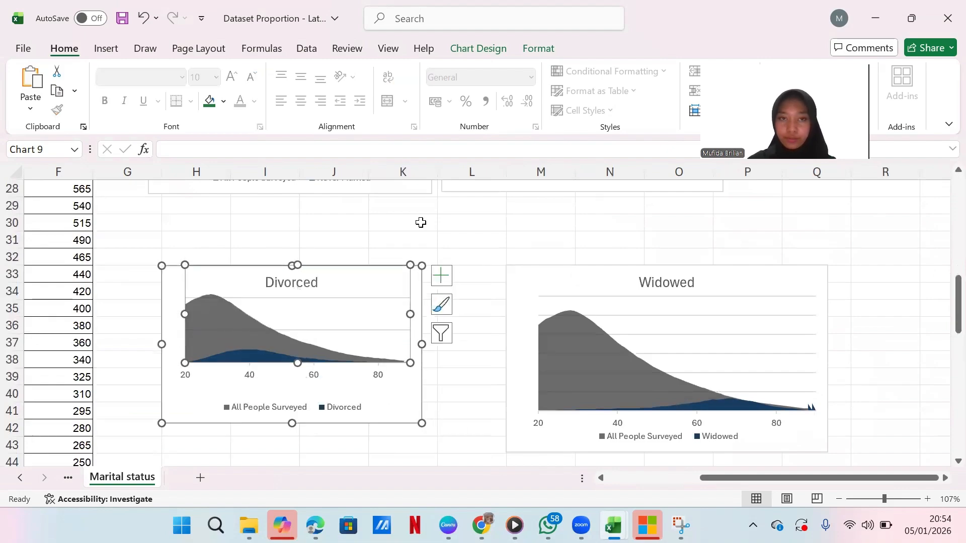
pyautogui.click(144, 21)
# Step: Move the Divorced chart up beside the Married chart, aligned in the same row from about column P
pyautogui.moveTo(347, 276); pyautogui.dragTo(579, 203)
pyautogui.hscroll(2, 577, 202)
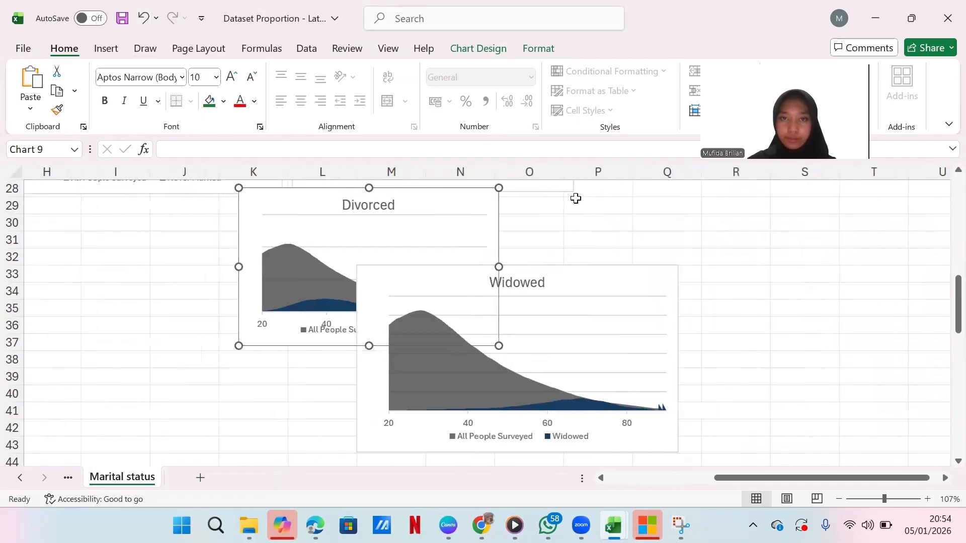
pyautogui.scroll(3, 491, 296)
pyautogui.moveTo(463, 323); pyautogui.dragTo(771, 204)
pyautogui.scroll(2, 773, 204)
pyautogui.scroll(2, 735, 309)
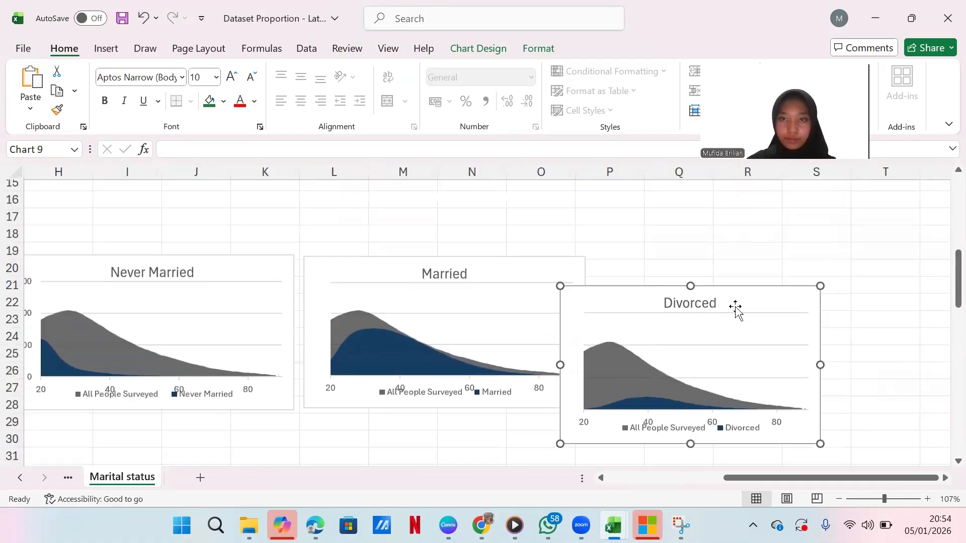
pyautogui.moveTo(742, 302); pyautogui.dragTo(782, 276)
# Step: Shrink the Widowed chart to about the Divorced chart's size, four columns wide and nine rows tall
pyautogui.scroll(-6, 652, 338)
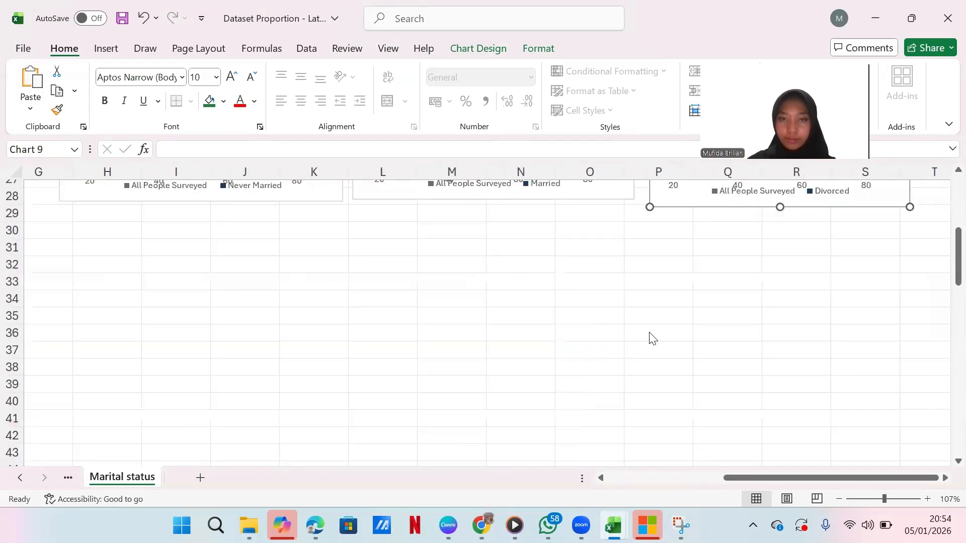
pyautogui.scroll(1, 650, 334)
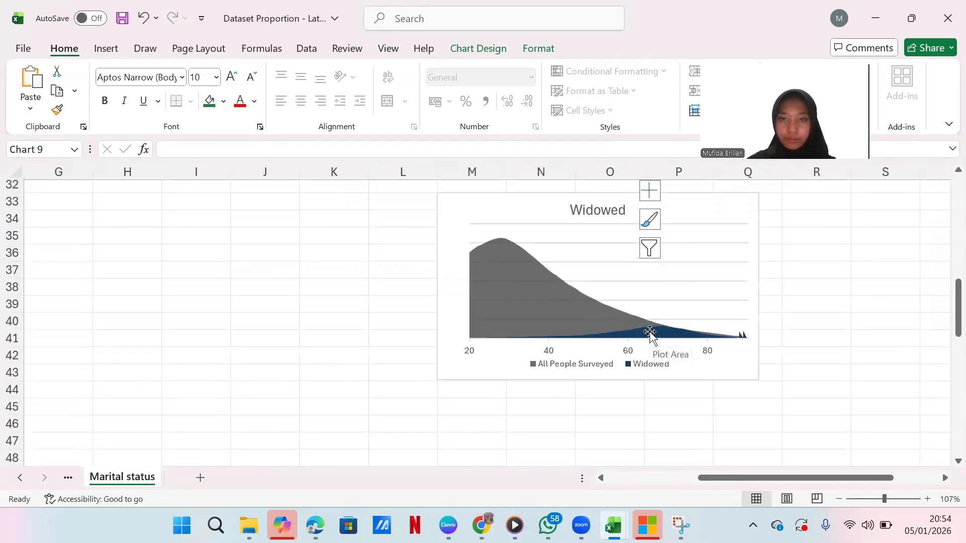
pyautogui.scroll(1, 649, 334)
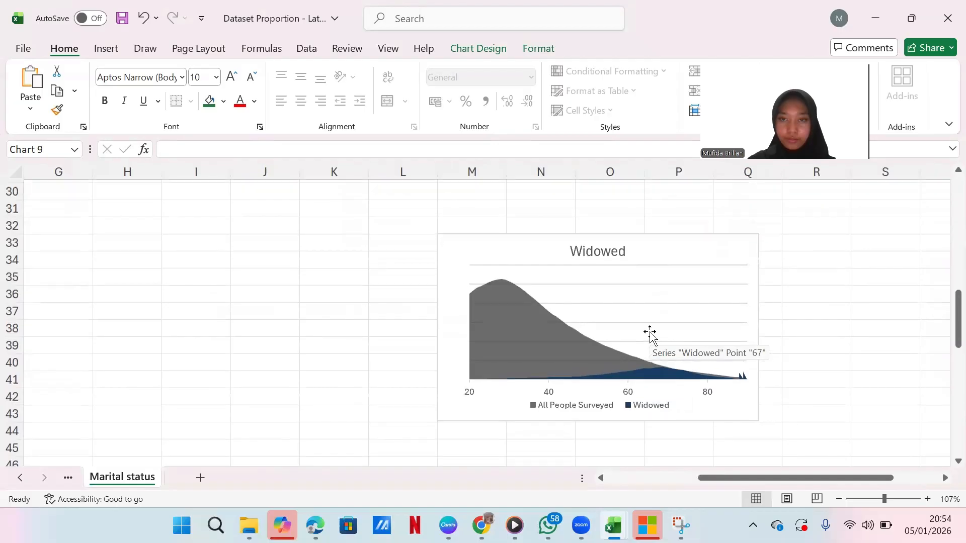
pyautogui.click(730, 247)
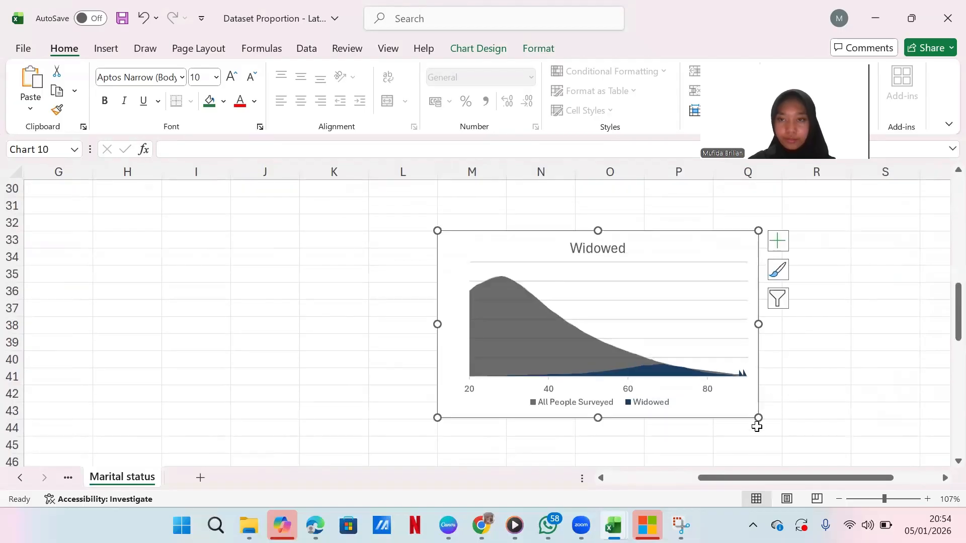
pyautogui.moveTo(758, 418); pyautogui.dragTo(694, 389)
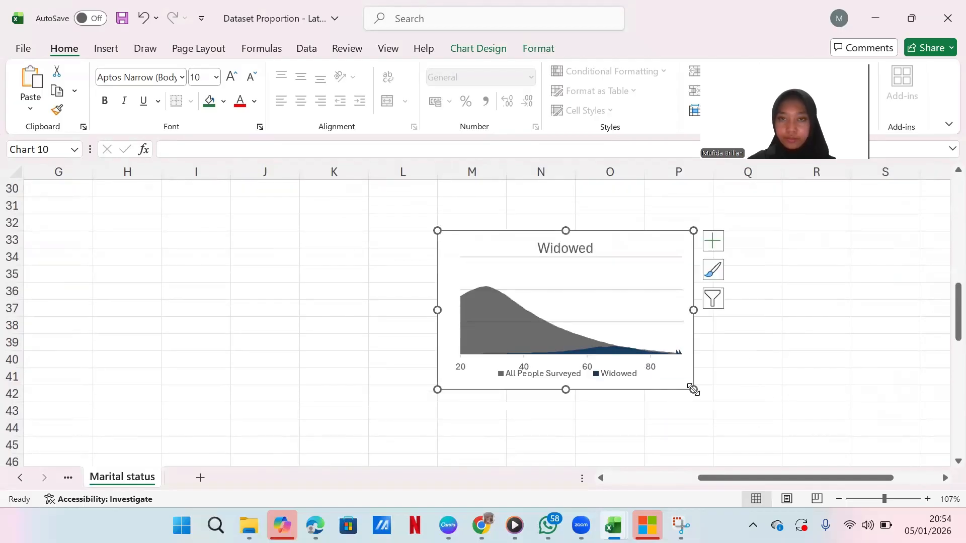
# Step: Move the Widowed chart beside the Divorced chart at columns T to W, completing a single row of four charts
pyautogui.moveTo(633, 251); pyautogui.dragTo(717, 210)
pyautogui.scroll(3, 718, 211)
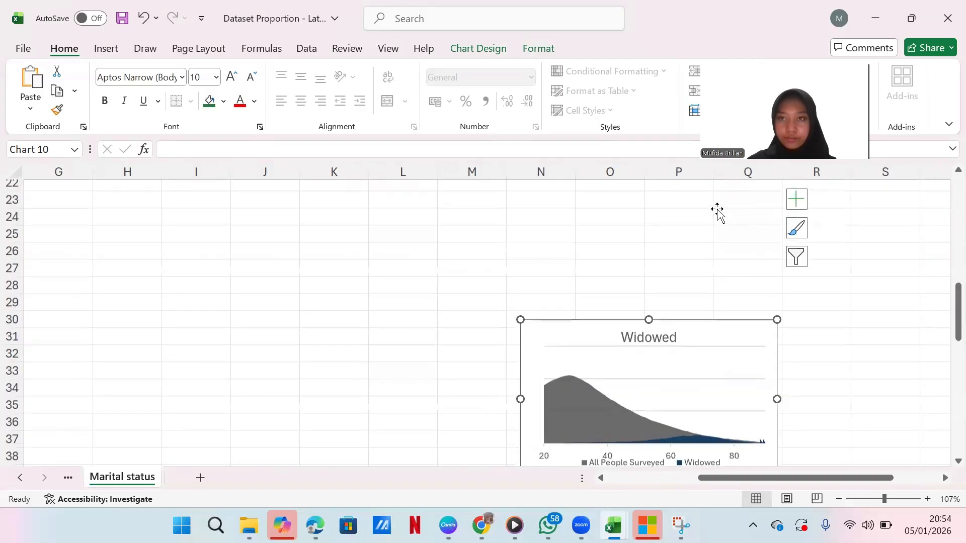
pyautogui.scroll(-1, 692, 387)
pyautogui.moveTo(710, 338); pyautogui.dragTo(749, 345)
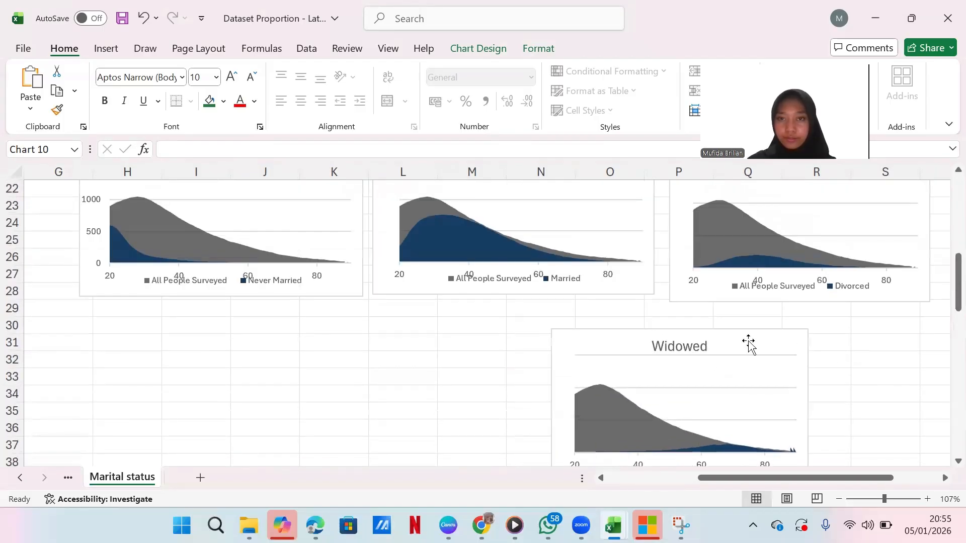
pyautogui.hscroll(3, 749, 346)
pyautogui.moveTo(663, 336); pyautogui.dragTo(853, 257)
pyautogui.hscroll(3, 854, 257)
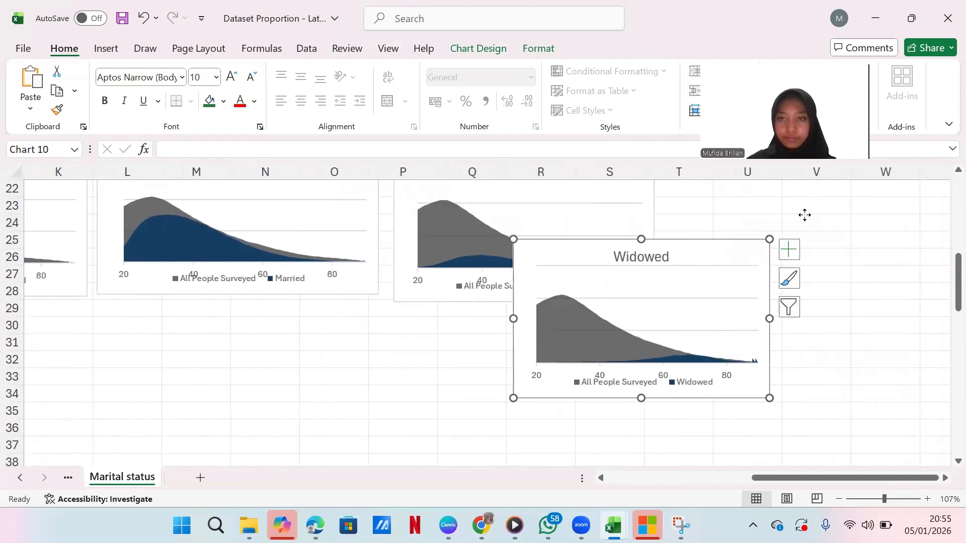
pyautogui.moveTo(804, 215); pyautogui.dragTo(860, 196)
pyautogui.scroll(1, 861, 198)
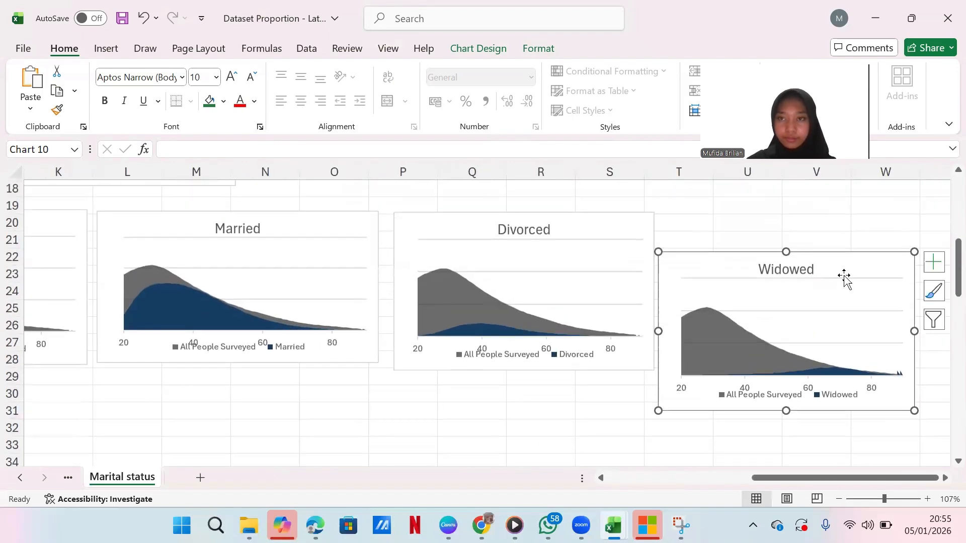
pyautogui.moveTo(872, 252); pyautogui.dragTo(858, 231)
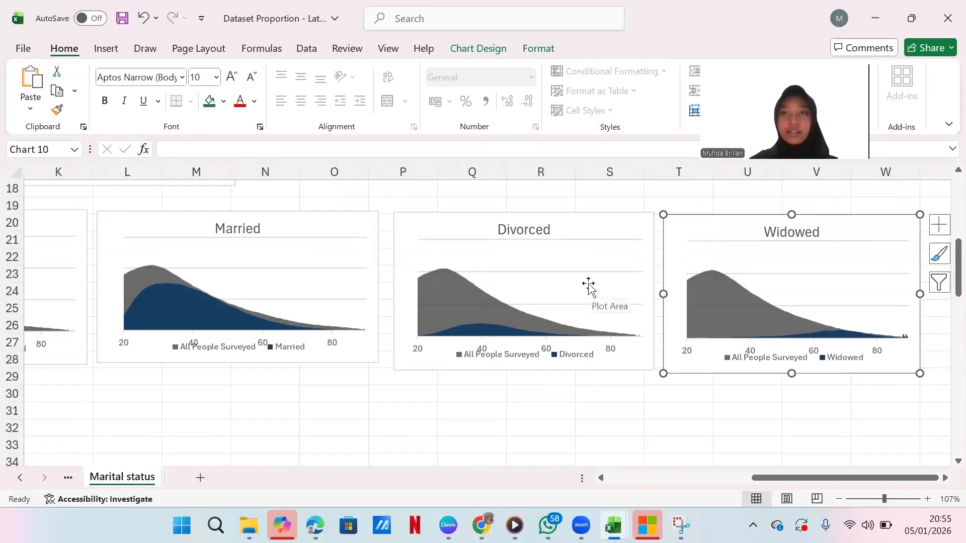
# Step: Examine the row of area charts from Never Married to Widowed, comparing each status with all people surveyed
pyautogui.hscroll(-5, 588, 284)
pyautogui.scroll(2, 589, 284)
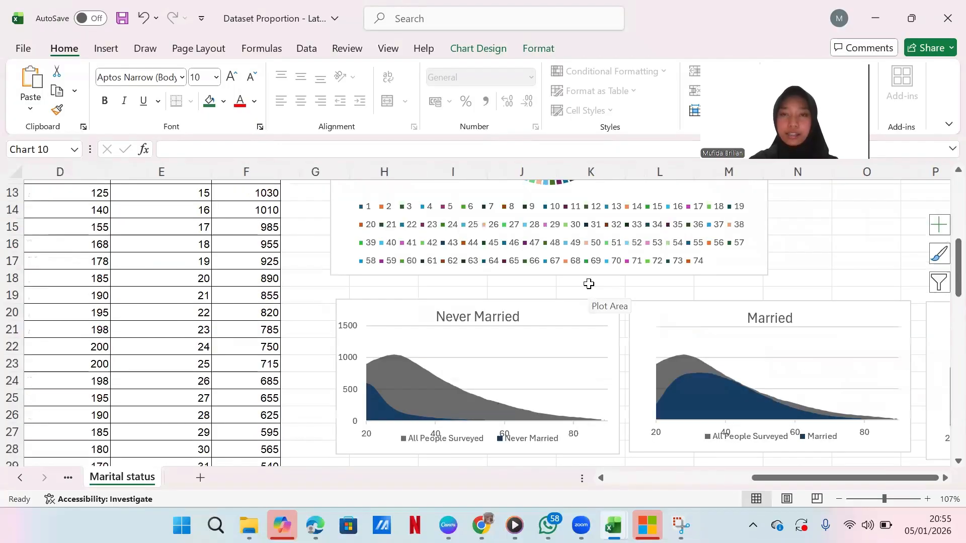
pyautogui.scroll(-2, 588, 284)
pyautogui.hscroll(-1, 589, 284)
pyautogui.scroll(1, 589, 284)
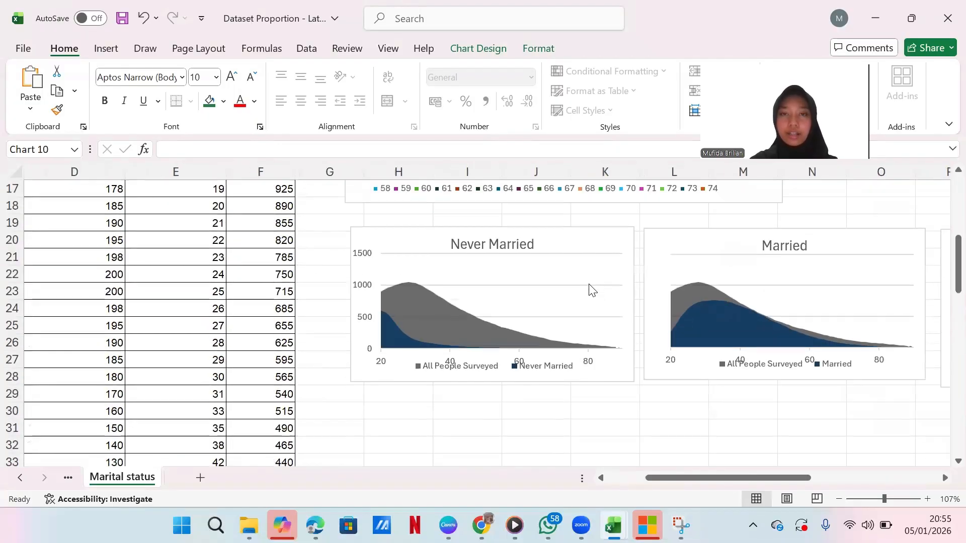
pyautogui.hscroll(2, 589, 285)
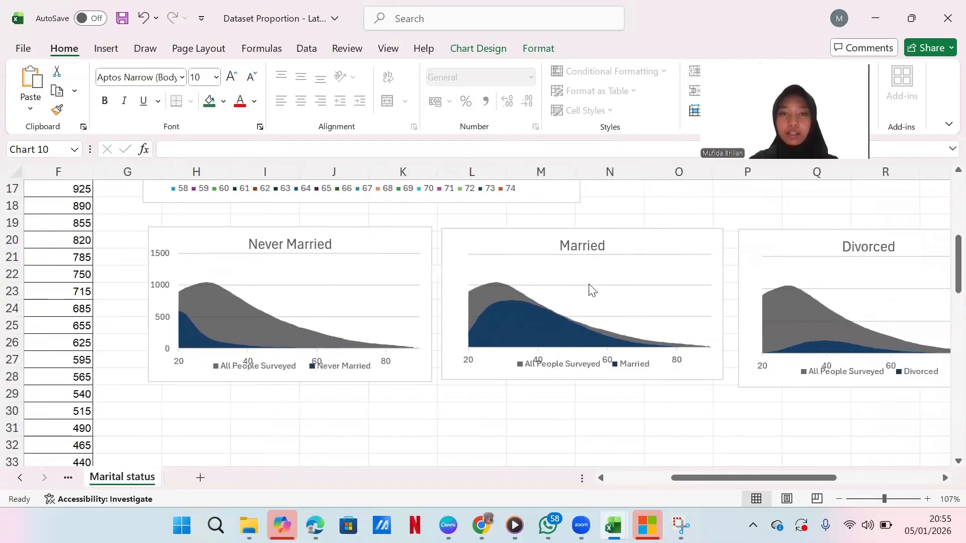
pyautogui.hscroll(1, 592, 290)
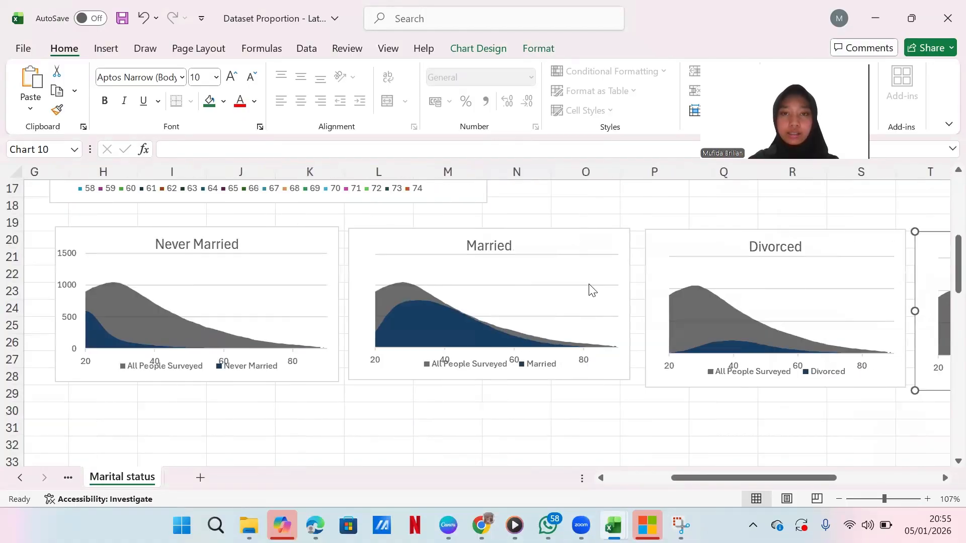
pyautogui.hscroll(3, 592, 290)
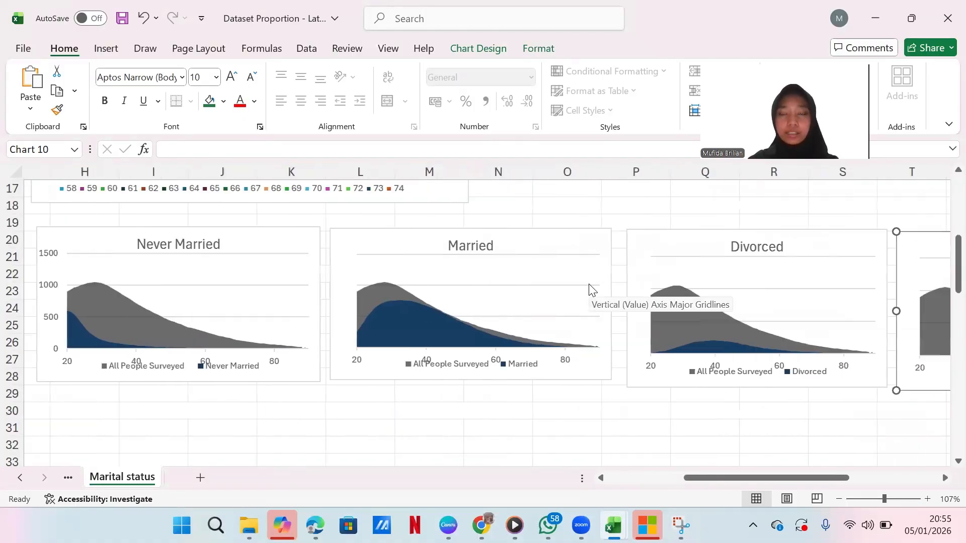
pyautogui.hscroll(2, 589, 284)
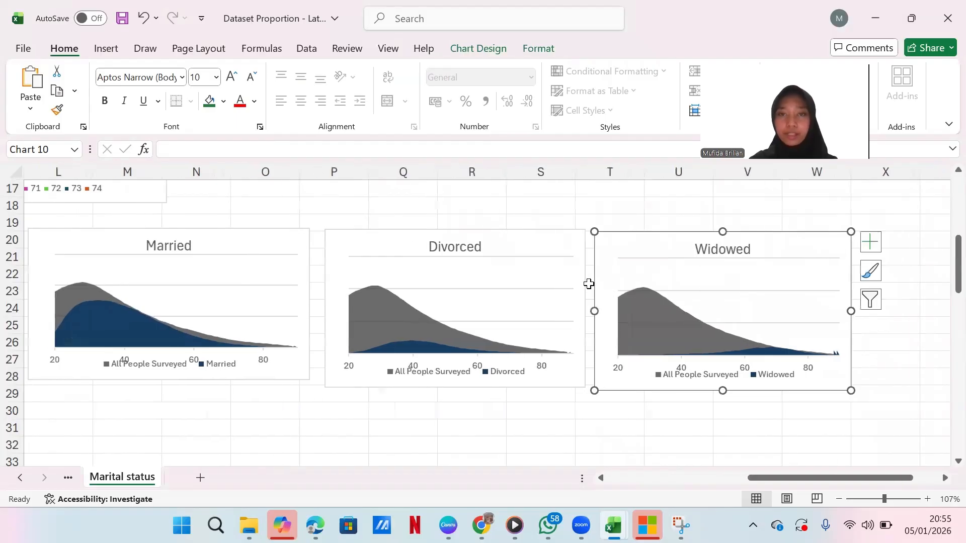
# Step: Compare the Age (years) pie chart with the row of marital status area charts below it
pyautogui.scroll(4, 589, 284)
pyautogui.hscroll(-5, 588, 285)
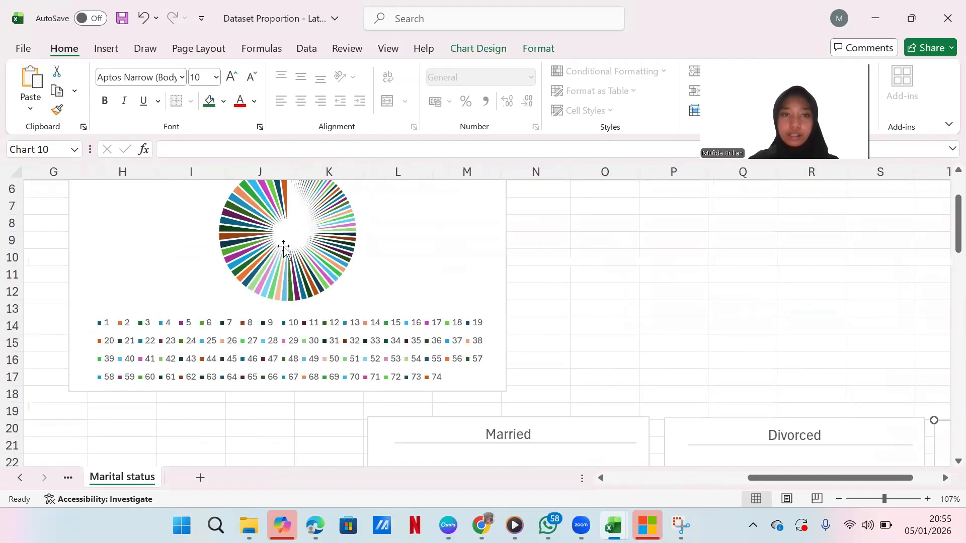
pyautogui.scroll(1, 378, 235)
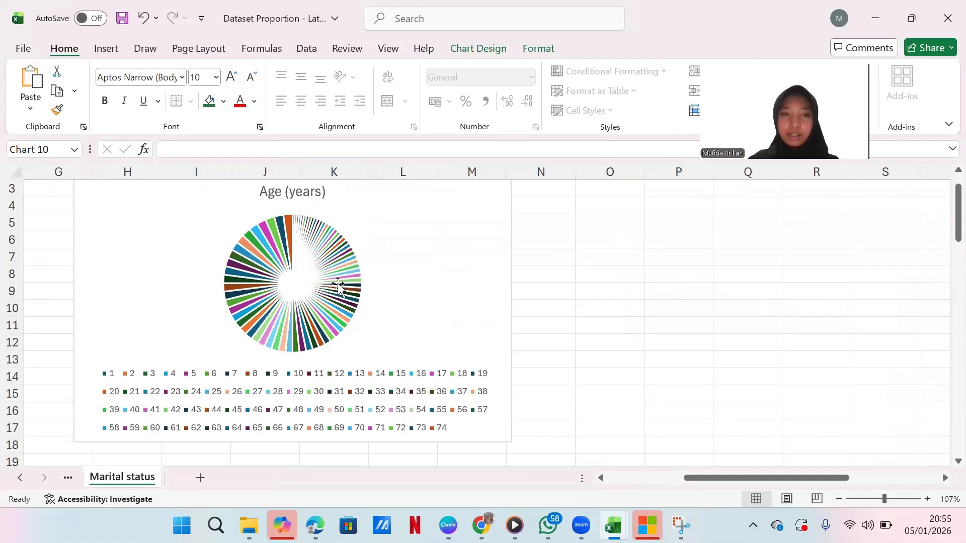
pyautogui.scroll(-4, 463, 378)
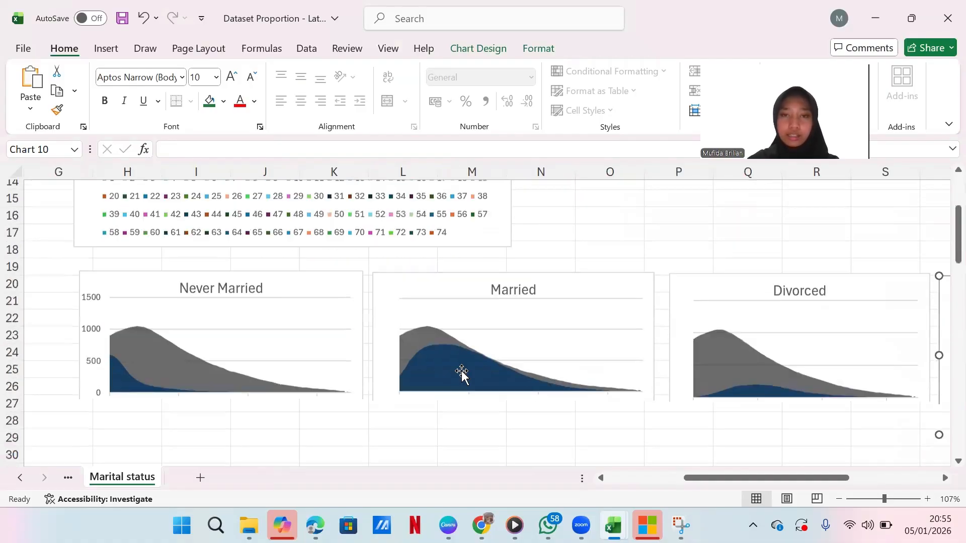
pyautogui.scroll(3, 463, 378)
pyautogui.scroll(-4, 462, 374)
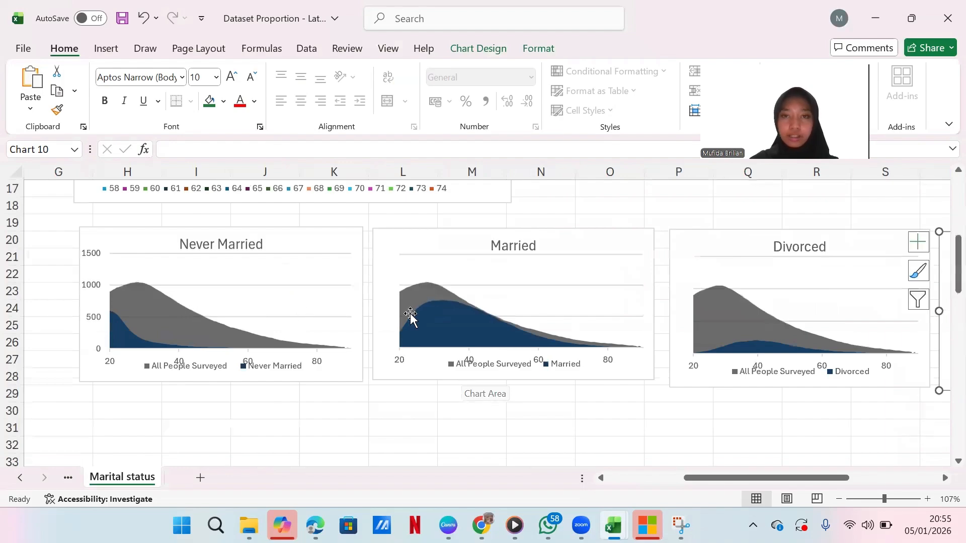
pyautogui.hscroll(4, 689, 316)
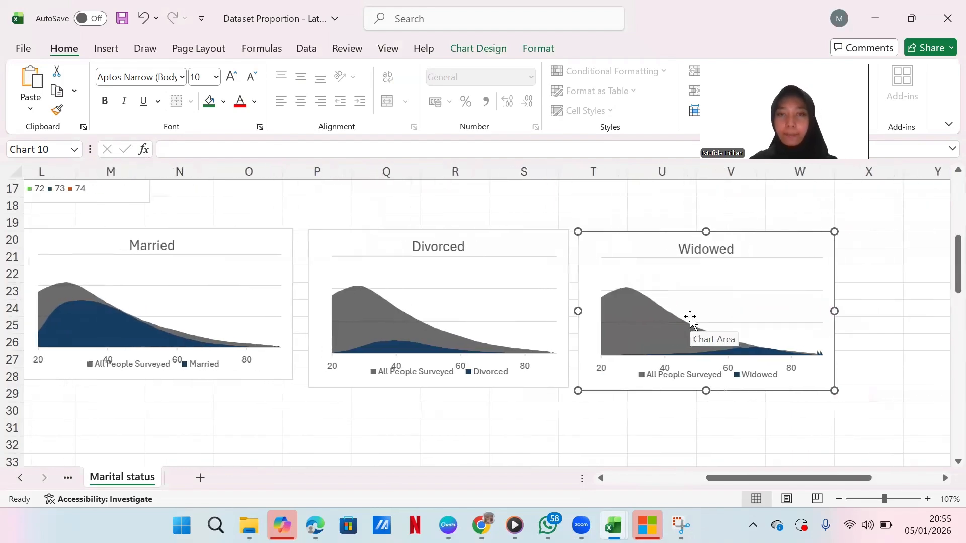
pyautogui.hscroll(-4, 692, 322)
pyautogui.scroll(5, 692, 322)
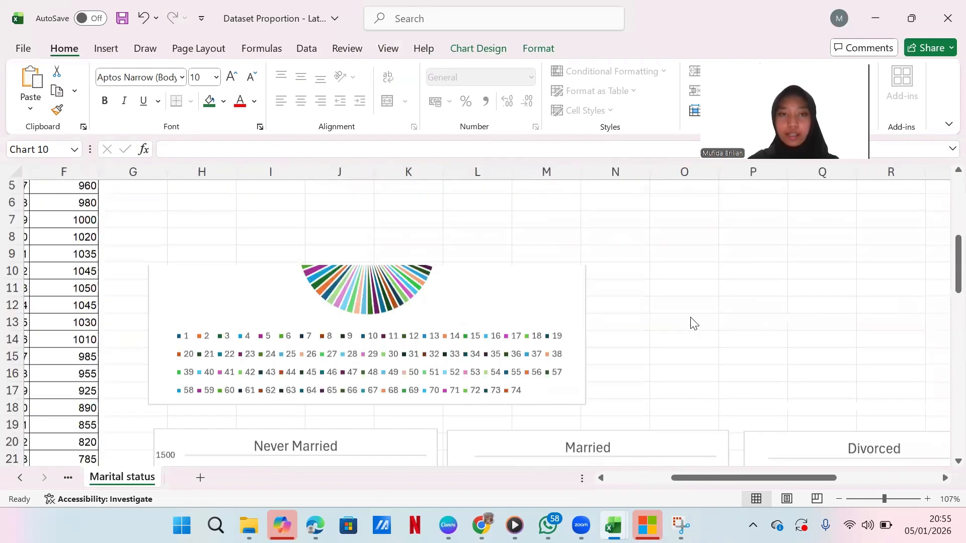
pyautogui.scroll(-2, 692, 322)
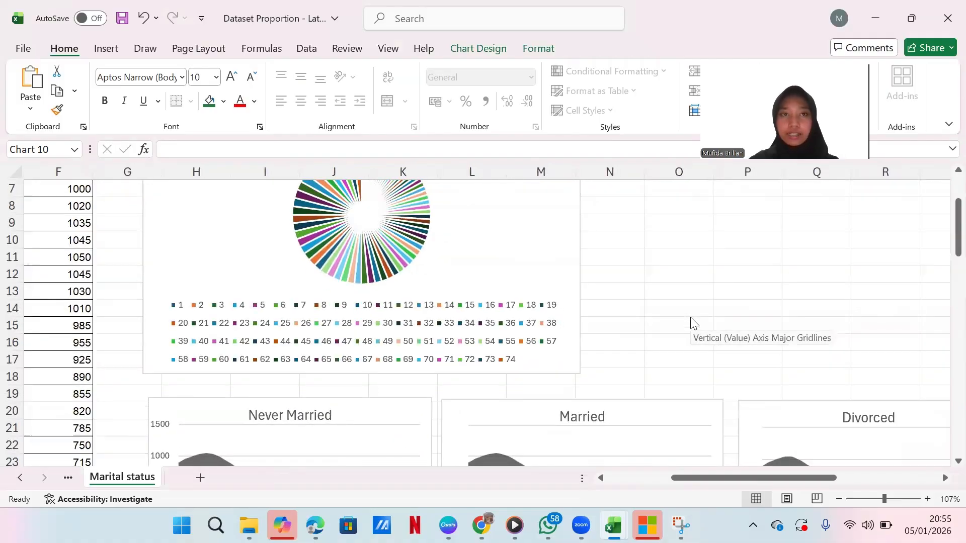
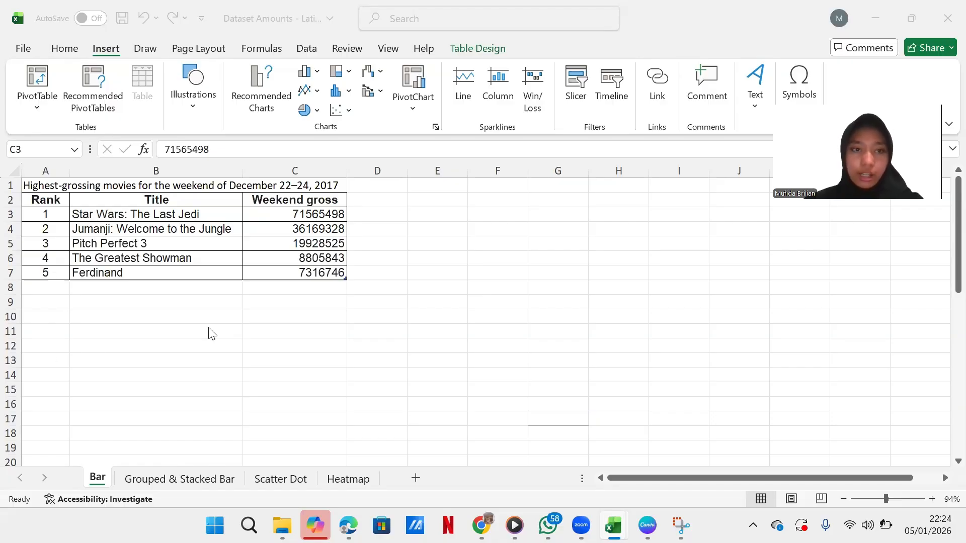
# Step: Insert a 2-D clustered column chart from the Title and Weekend gross columns (B2:C7) and place it beside the movie table
pyautogui.click(129, 194)
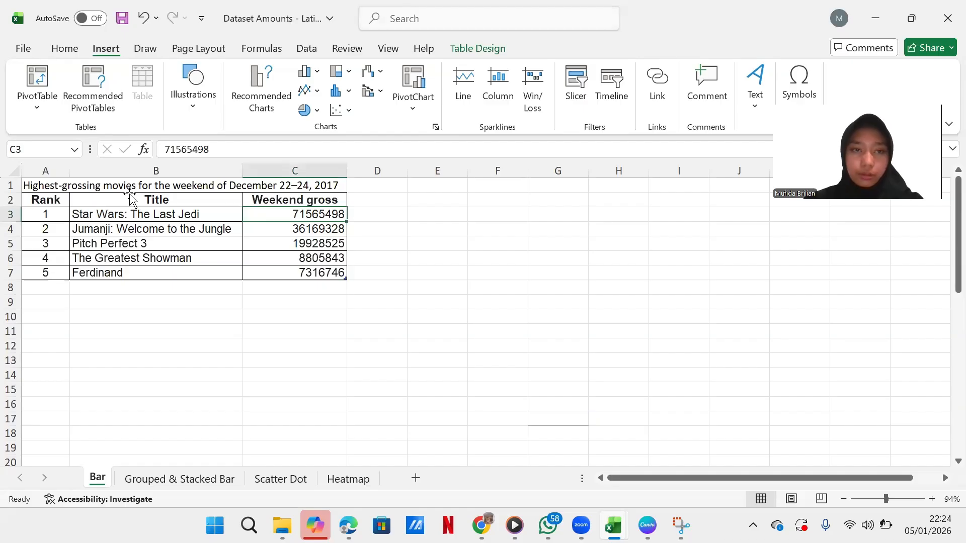
pyautogui.click(136, 198)
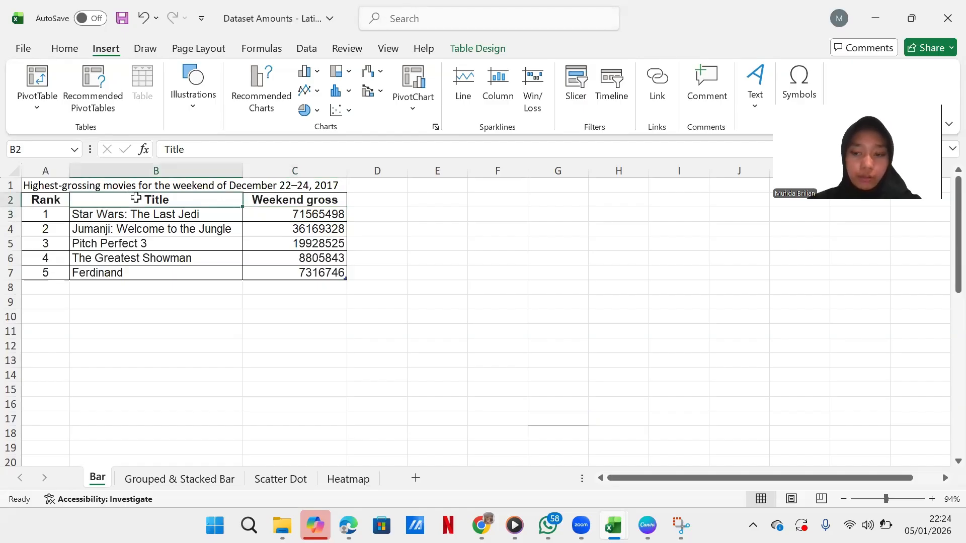
pyautogui.hotkey('shift', 'Right')
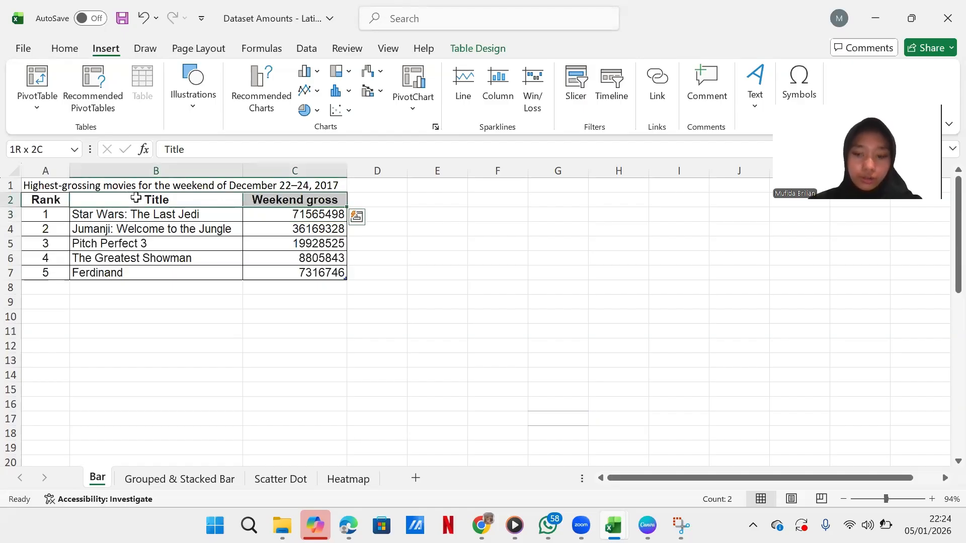
pyautogui.hotkey('ctrl', 'shift', 'Down')
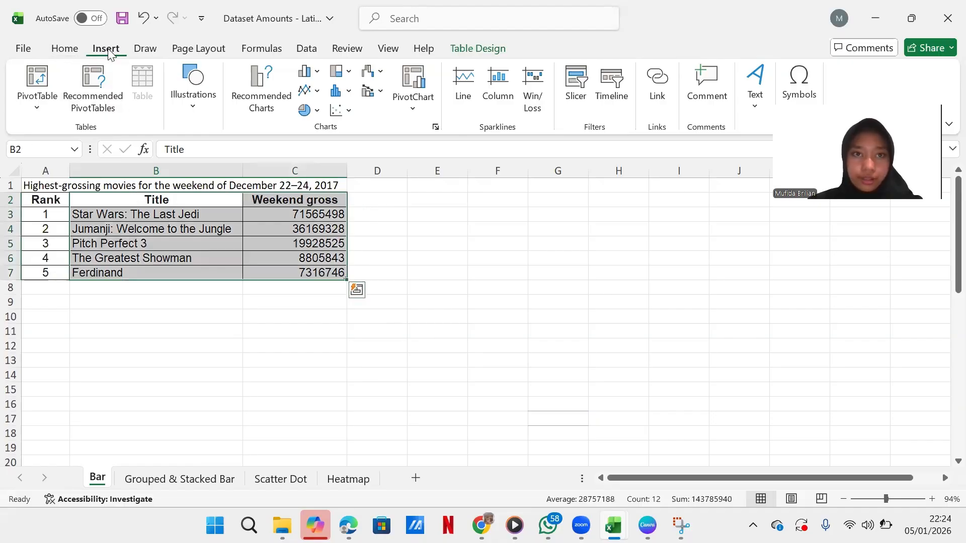
pyautogui.click(309, 75)
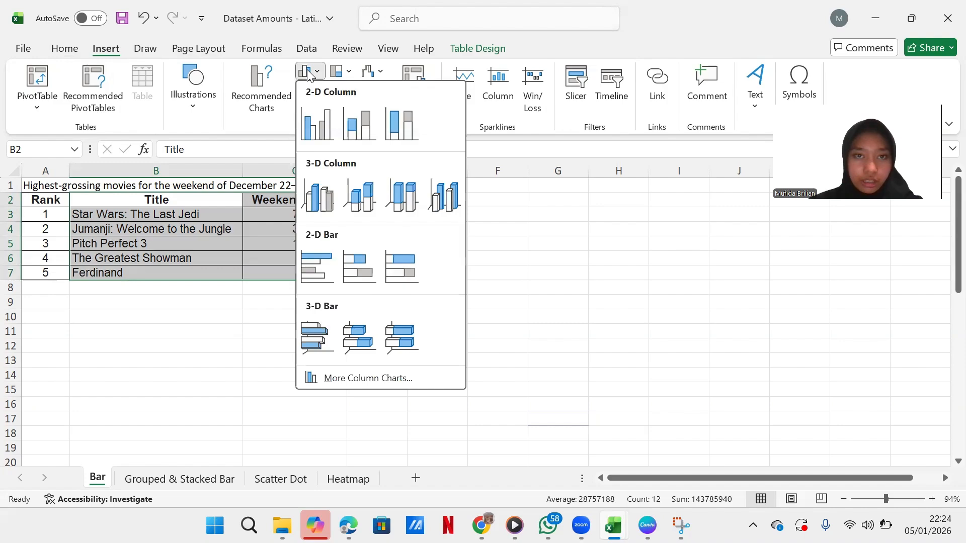
pyautogui.click(316, 128)
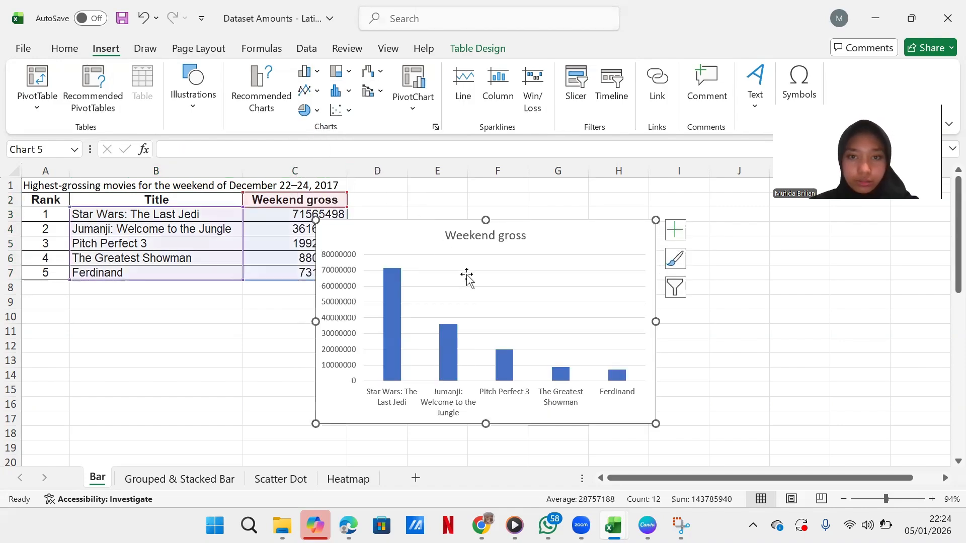
pyautogui.moveTo(411, 237); pyautogui.dragTo(482, 240)
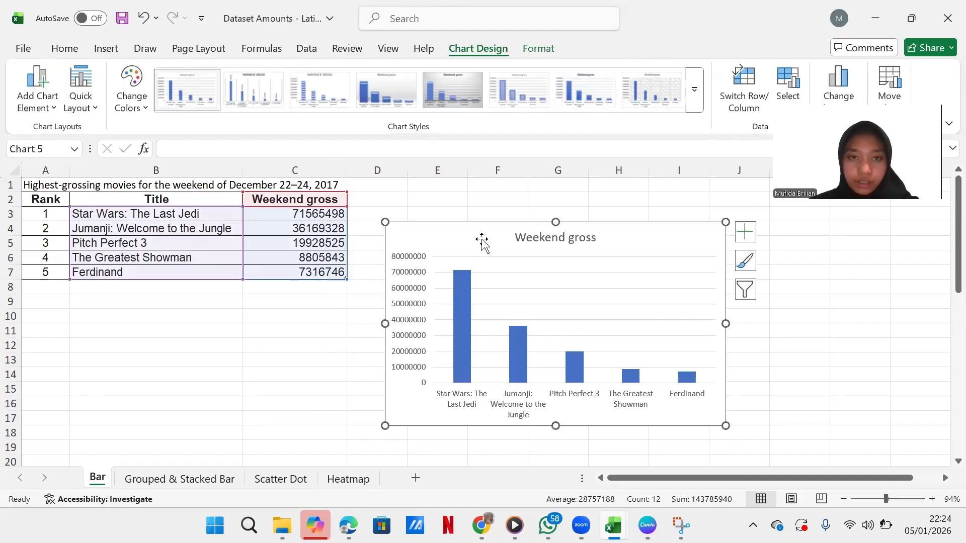
# Step: Apply the custom number format "$"#.###.. to the weekend gross values in C3:C7
pyautogui.click(315, 220)
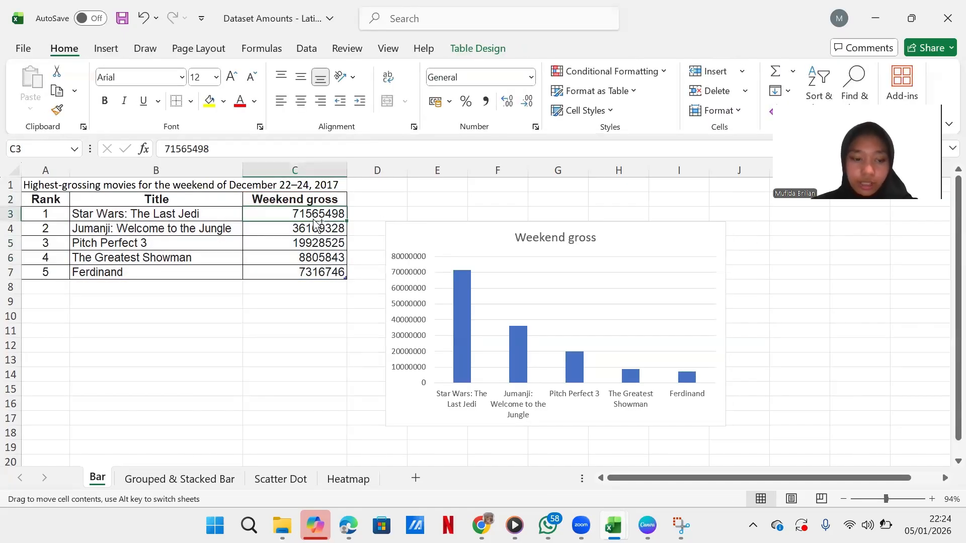
pyautogui.moveTo(315, 217); pyautogui.dragTo(317, 272)
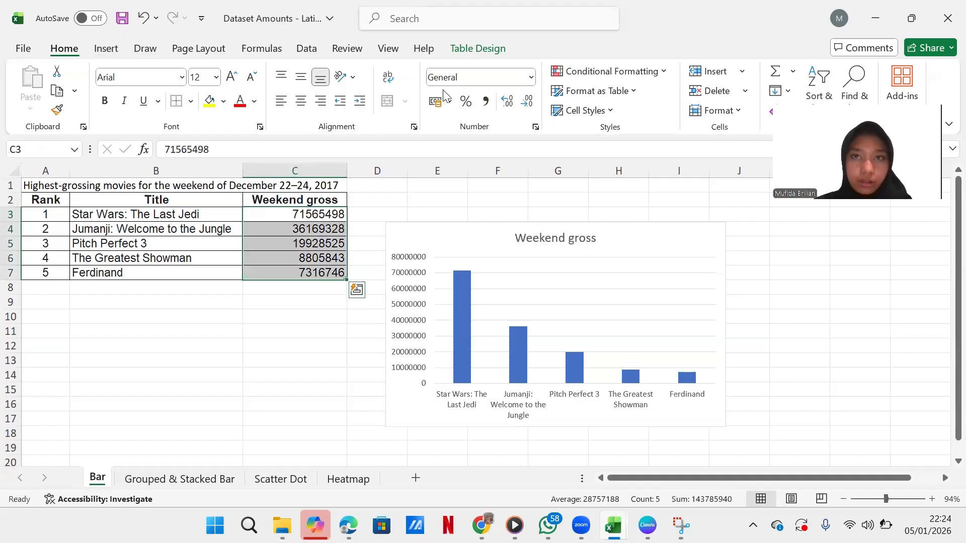
pyautogui.click(531, 78)
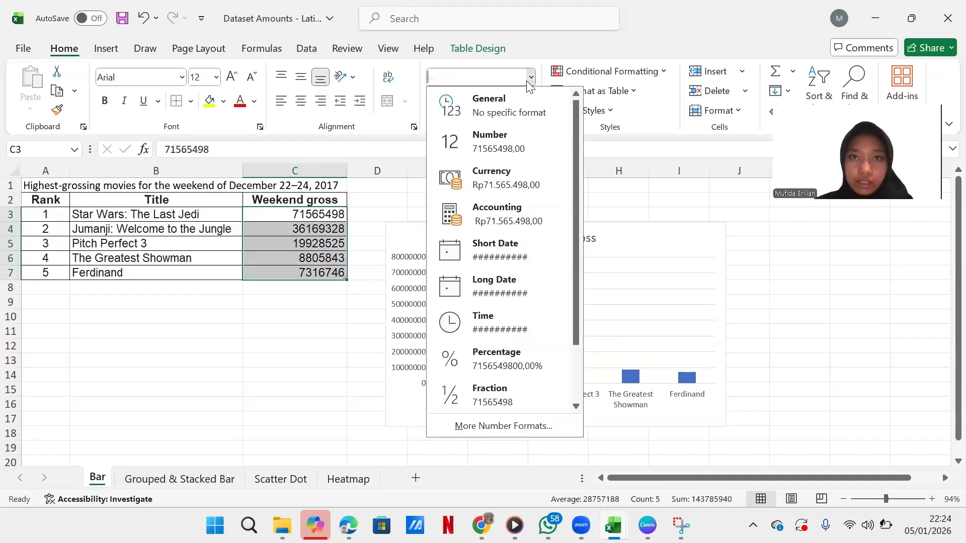
pyautogui.click(472, 427)
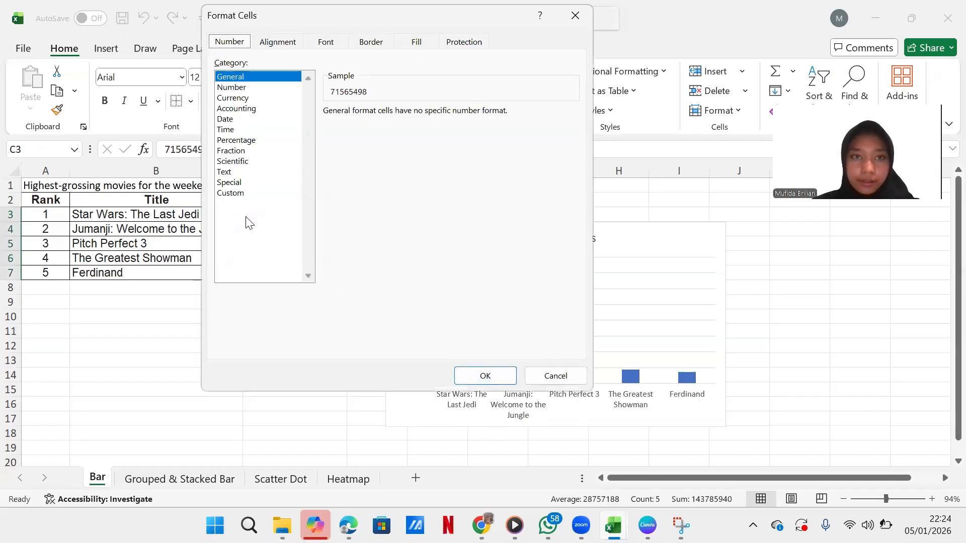
pyautogui.click(235, 193)
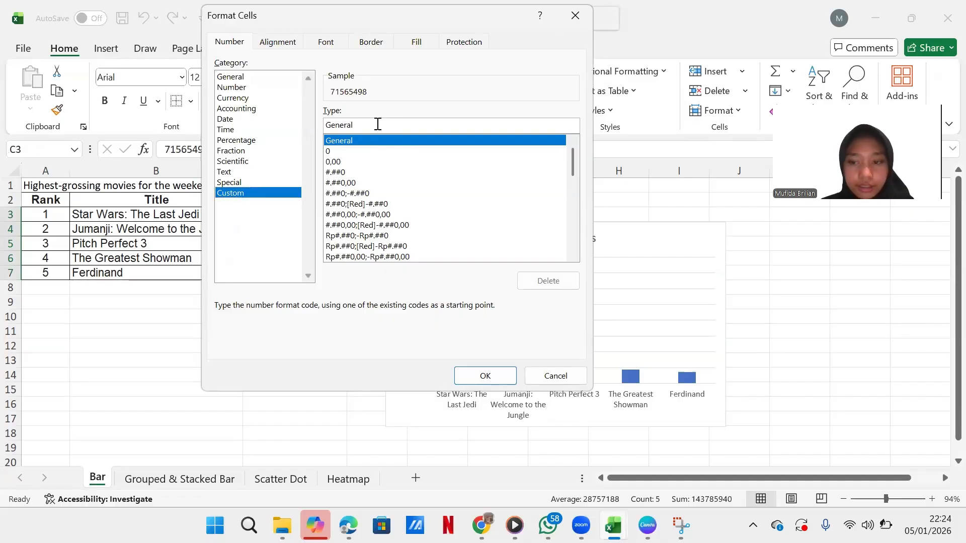
pyautogui.press('BackSpace')
pyautogui.press('BackSpace')
pyautogui.press('BackSpace')
pyautogui.press('BackSpace')
pyautogui.press('BackSpace')
pyautogui.press('BackSpace')
pyautogui.press('BackSpace')
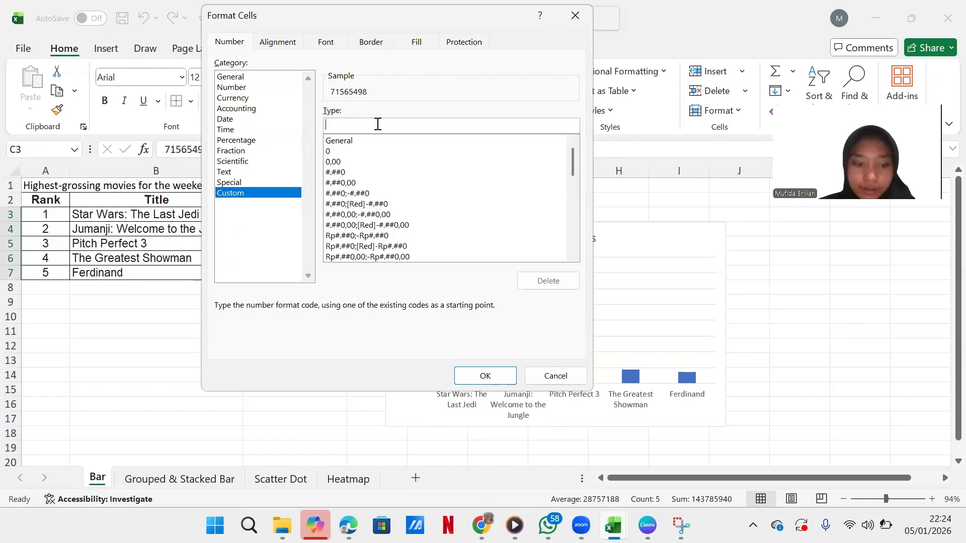
pyautogui.write('"')
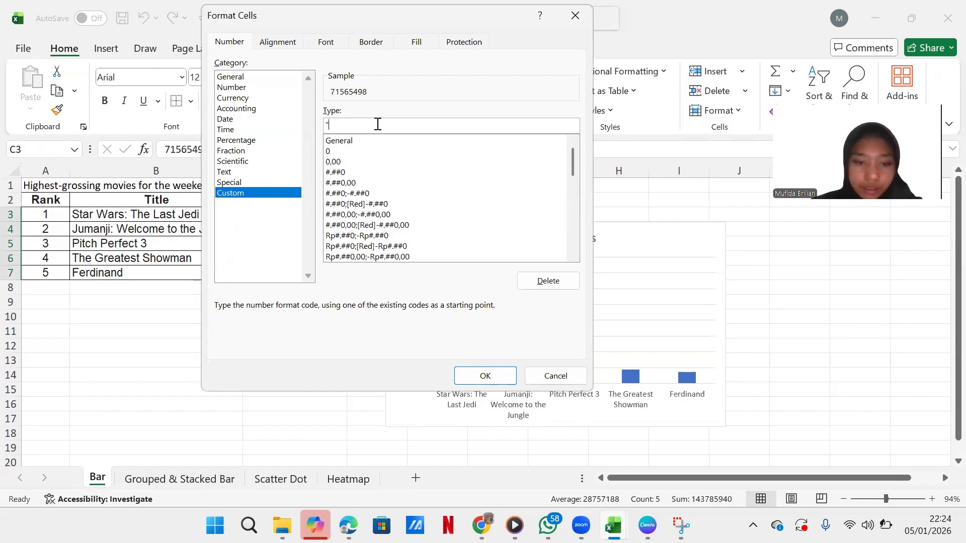
pyautogui.write('$"')
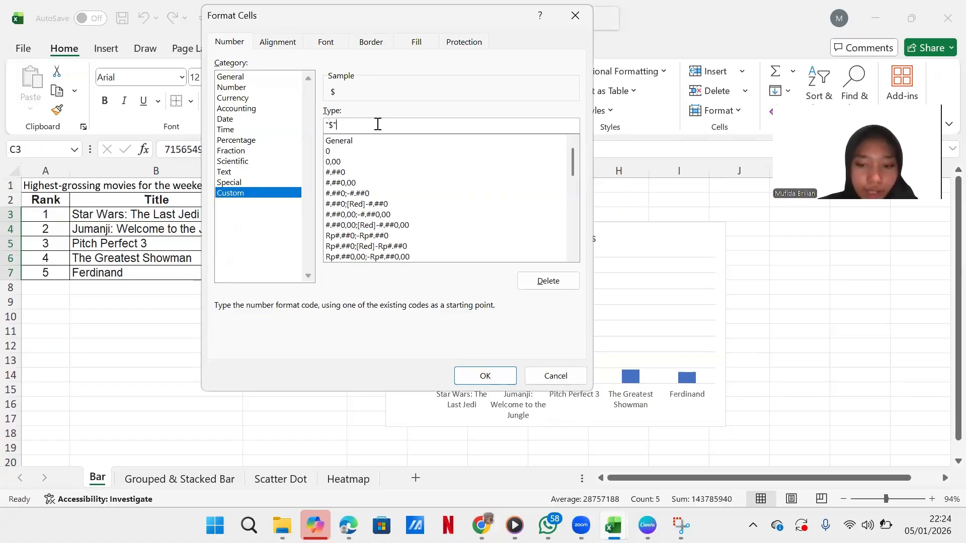
pyautogui.write('#')
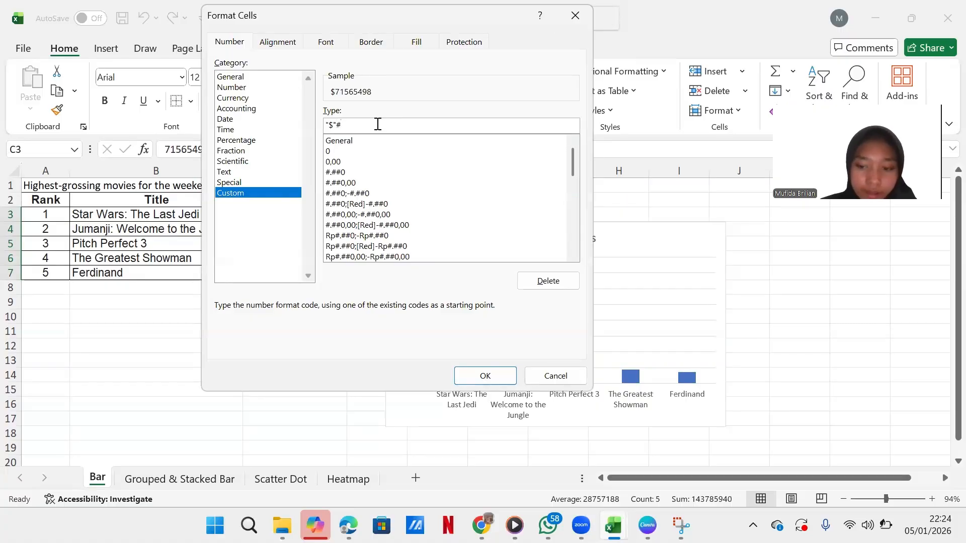
pyautogui.write('.###..')
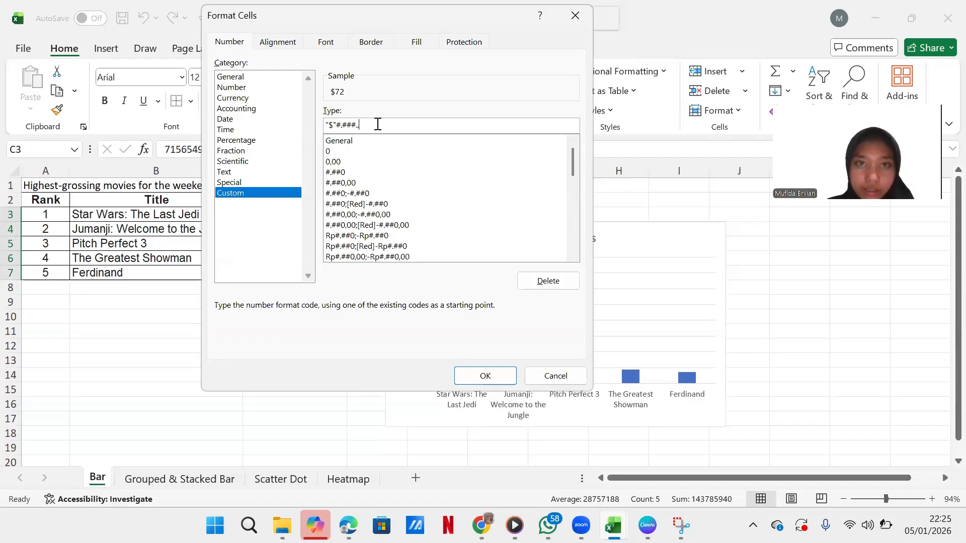
pyautogui.click(506, 375)
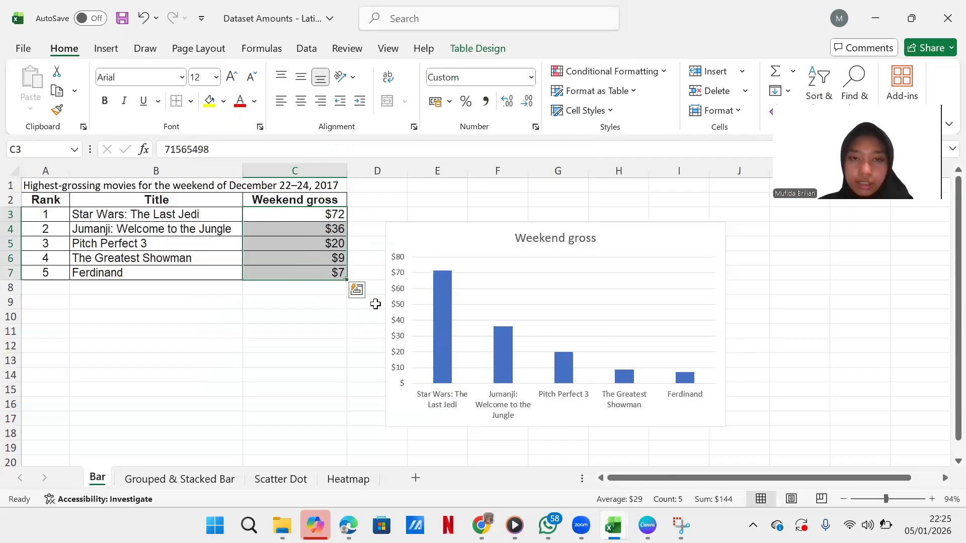
# Step: Try to copy the full heading text of cell A1 for use as the chart title
pyautogui.scroll(-2, 487, 342)
pyautogui.scroll(1, 487, 342)
pyautogui.scroll(-1, 487, 342)
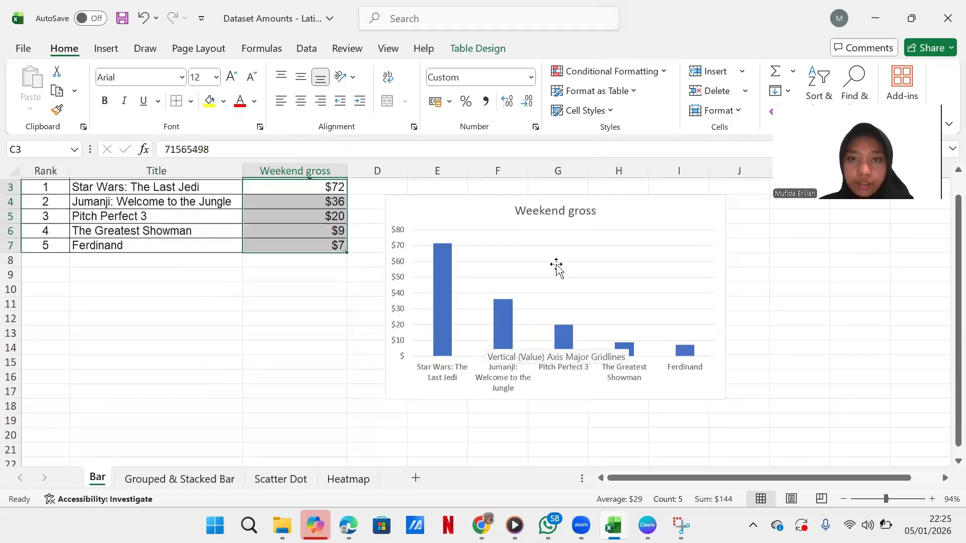
pyautogui.click(577, 210)
pyautogui.click(577, 210)
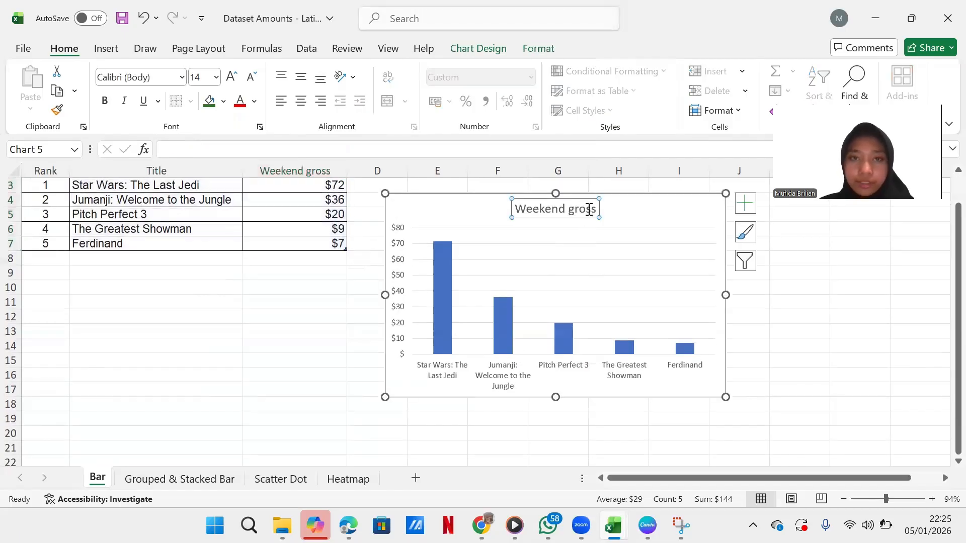
pyautogui.scroll(1, 306, 235)
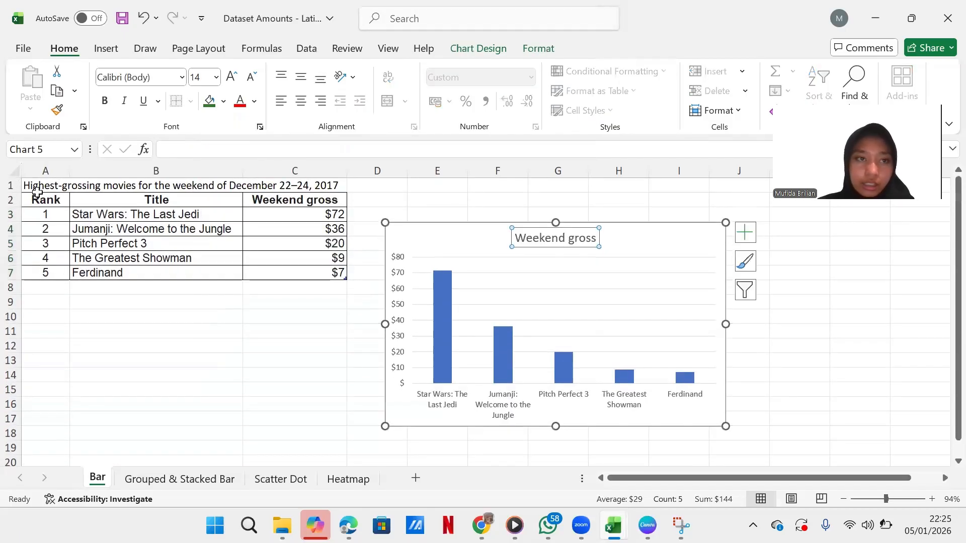
pyautogui.click(36, 186)
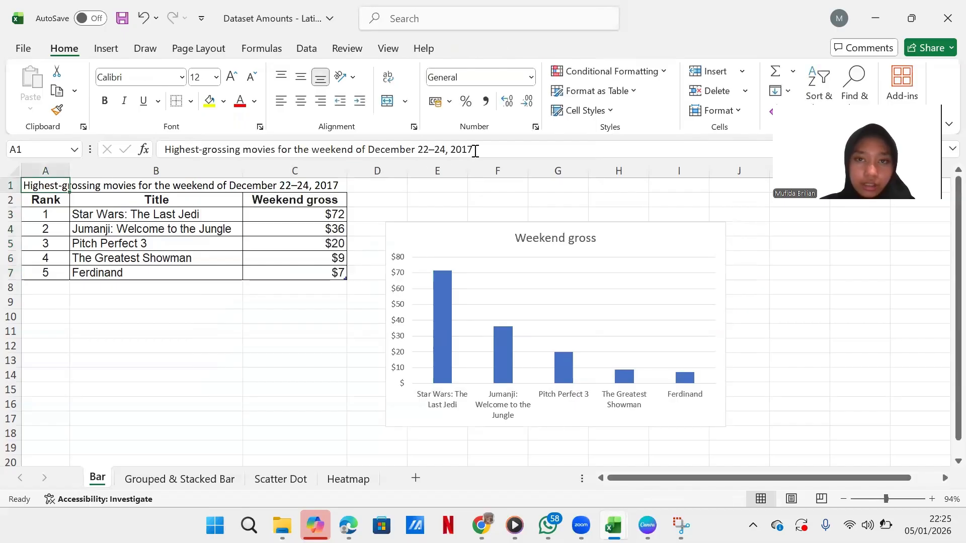
pyautogui.moveTo(475, 151); pyautogui.dragTo(156, 143)
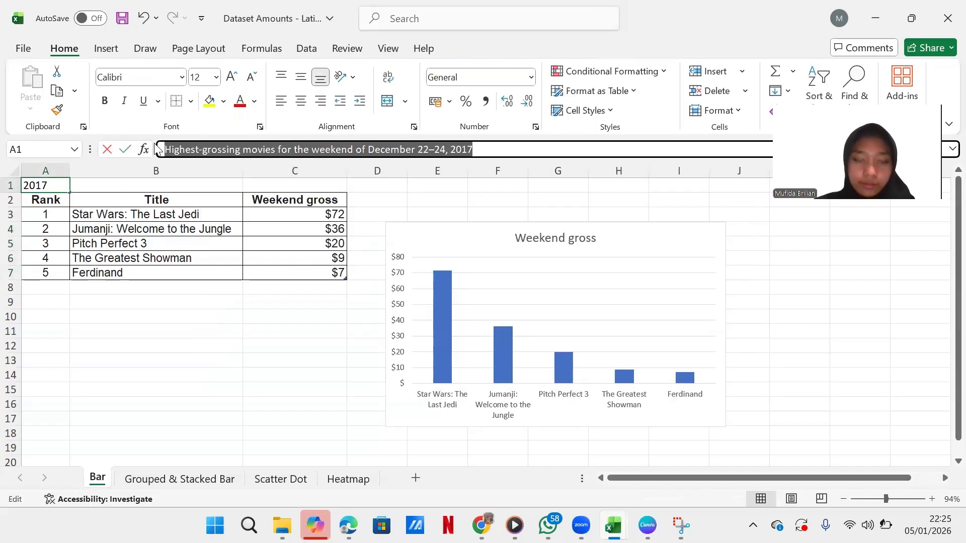
pyautogui.write('c')
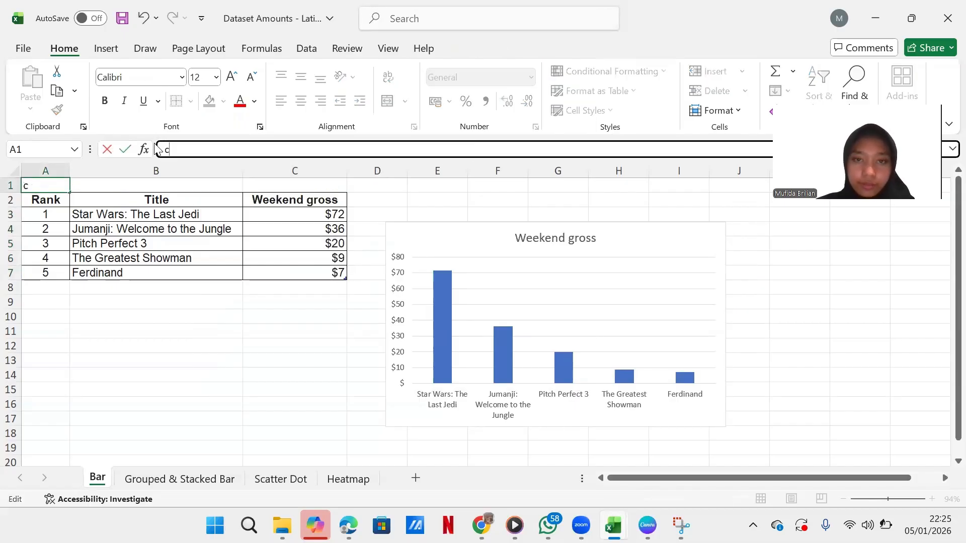
# Step: Clear the Weekend gross title text from the column chart
pyautogui.click(551, 245)
pyautogui.click(558, 240)
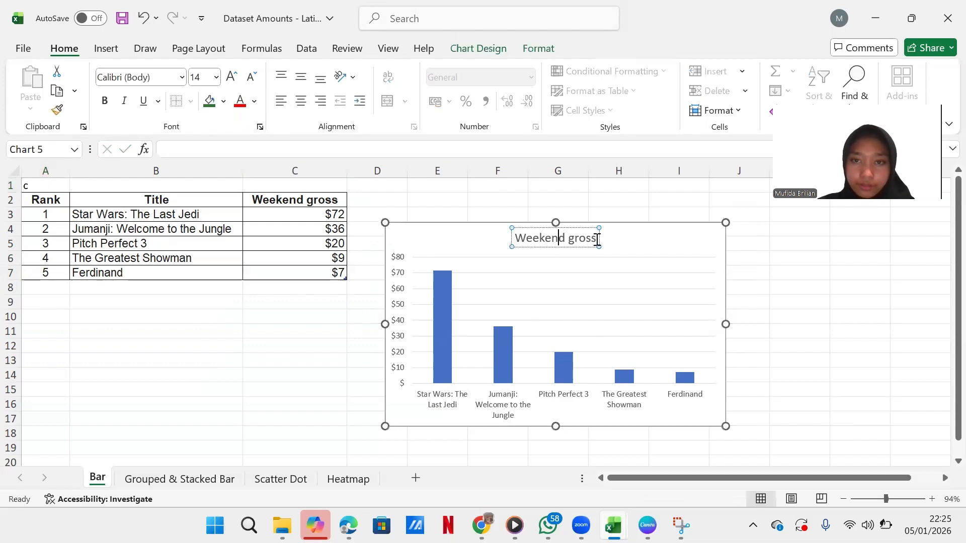
pyautogui.press('BackSpace')
pyautogui.press('BackSpace')
pyautogui.press('BackSpace')
pyautogui.press('BackSpace')
pyautogui.press('BackSpace')
pyautogui.press('BackSpace')
pyautogui.press('BackSpace')
pyautogui.press('BackSpace')
pyautogui.press('BackSpace')
pyautogui.press('BackSpace')
pyautogui.press('BackSpace')
pyautogui.press('BackSpace')
pyautogui.press('BackSpace')
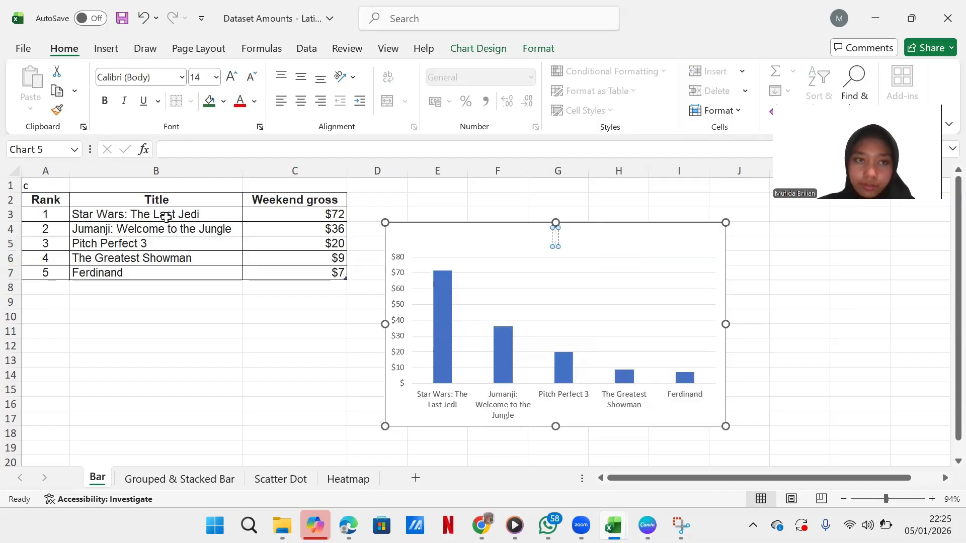
# Step: Undo the chart title deletion and the overwriting of the heading in cell A1
pyautogui.click(144, 20)
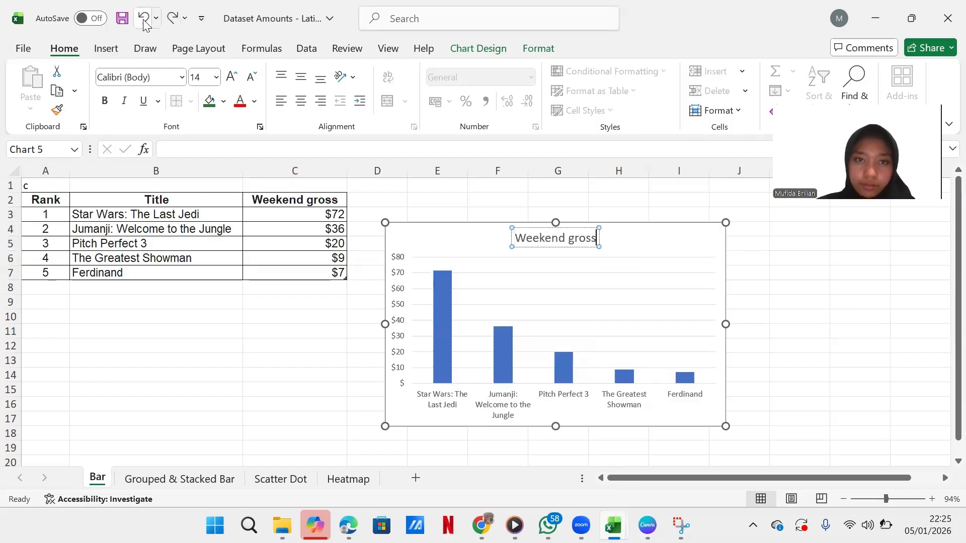
pyautogui.click(145, 22)
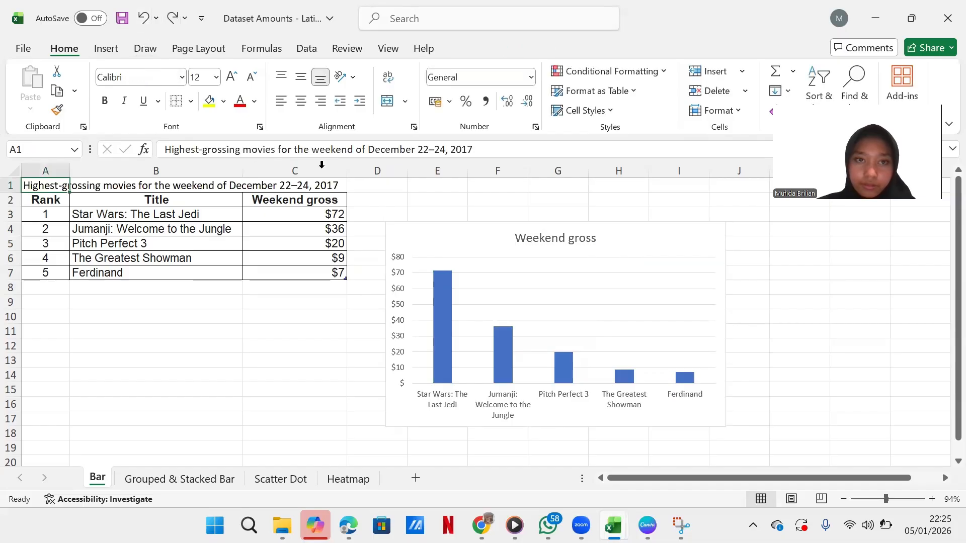
# Step: Copy the whole heading text "Highest-grossing movies for the weekend of December 22–24, 2017" from cell A1
pyautogui.click(386, 155)
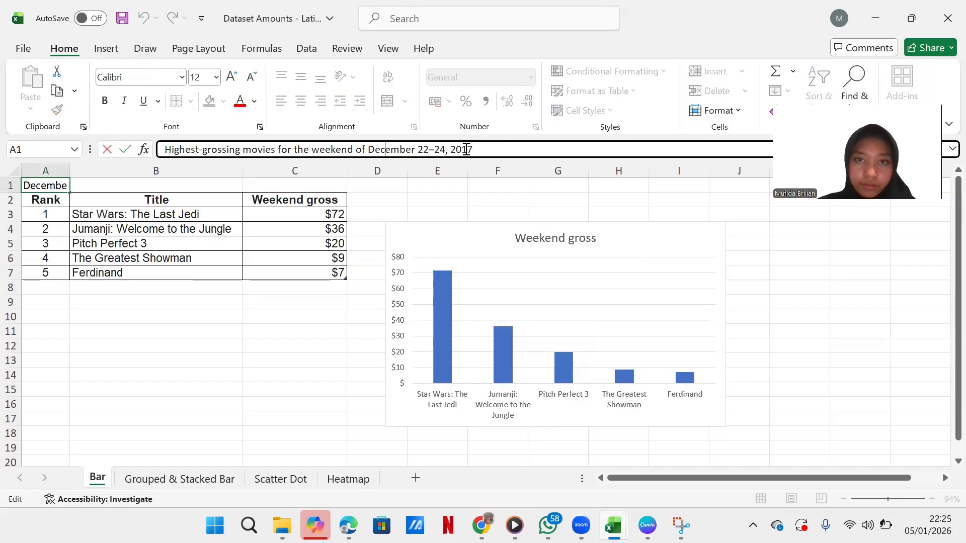
pyautogui.moveTo(473, 149); pyautogui.dragTo(165, 149)
pyautogui.hotkey('ctrl', 'c')
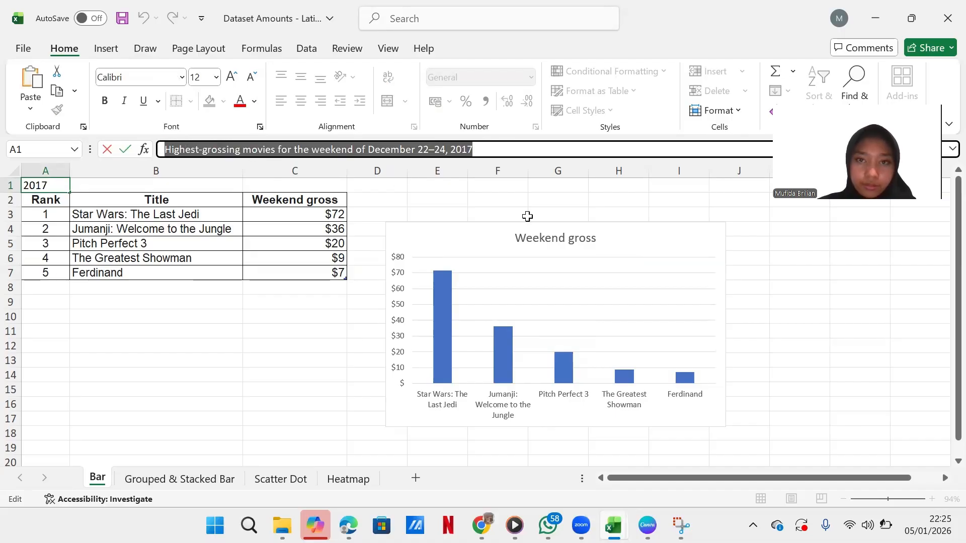
# Step: Replace the column chart's title with the copied heading "Highest-grossing movies for the weekend of December 22–24, 2017"
pyautogui.click(554, 247)
pyautogui.click(547, 241)
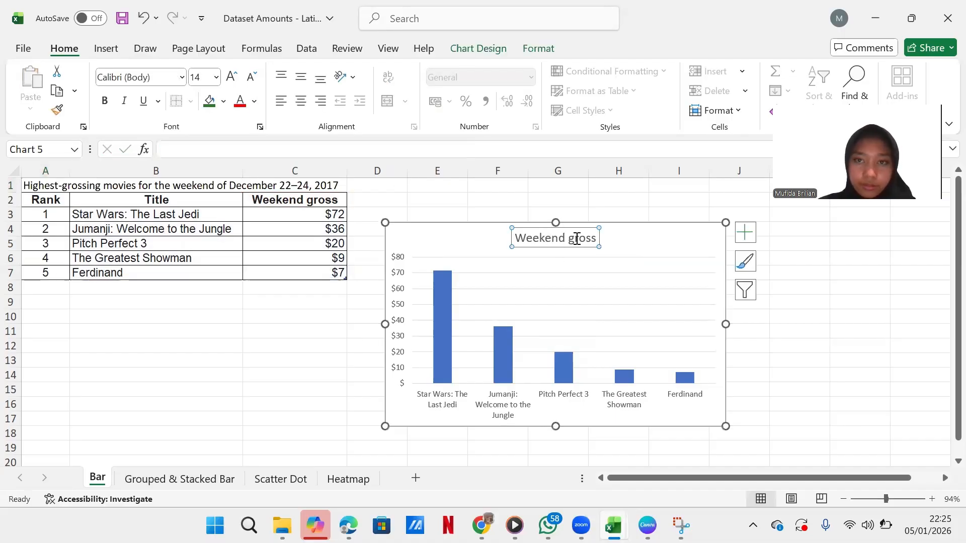
pyautogui.click(594, 239)
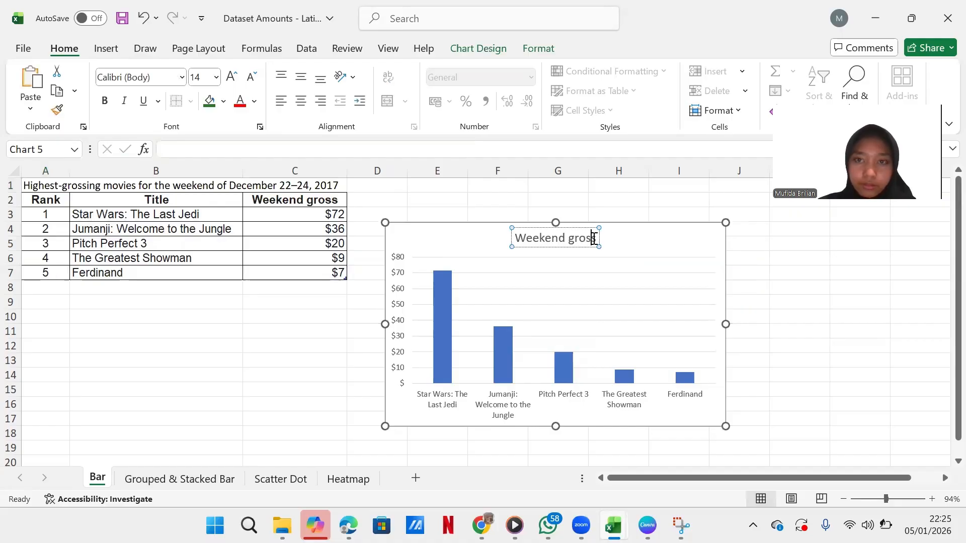
pyautogui.press('BackSpace')
pyautogui.press('BackSpace')
pyautogui.press('BackSpace')
pyautogui.press('BackSpace')
pyautogui.press('BackSpace')
pyautogui.press('BackSpace')
pyautogui.press('BackSpace')
pyautogui.press('BackSpace')
pyautogui.press('BackSpace')
pyautogui.press('BackSpace')
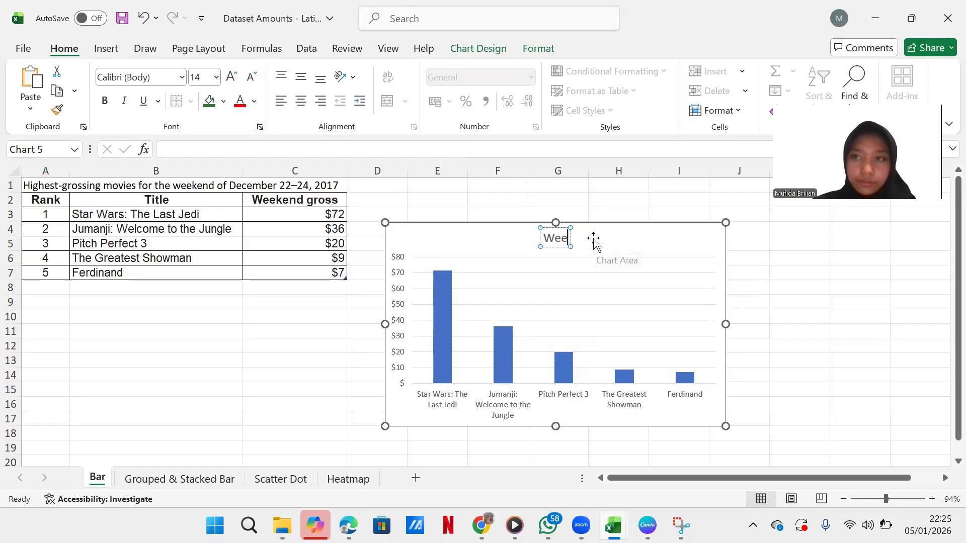
pyautogui.press('BackSpace')
pyautogui.press('BackSpace')
pyautogui.press('BackSpace')
pyautogui.hotkey('ctrl', 'v')
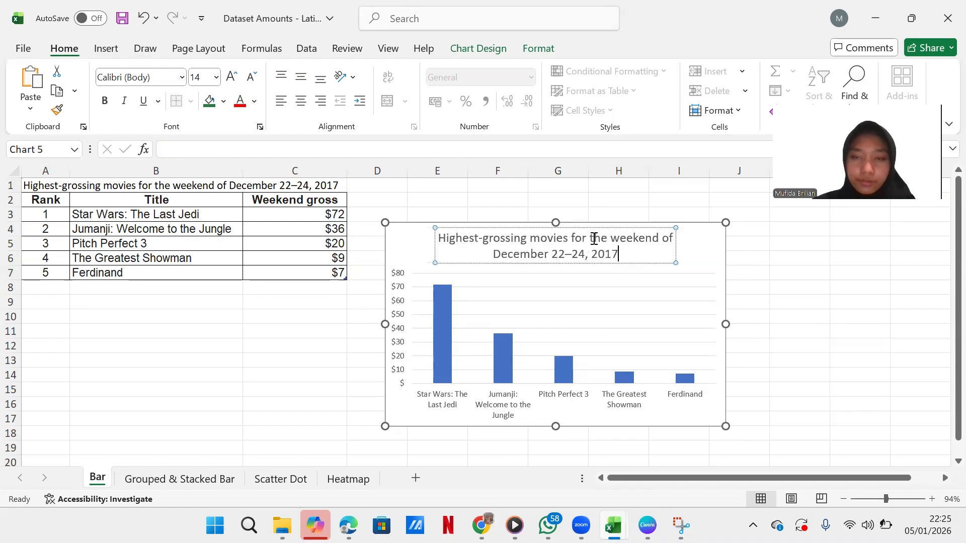
pyautogui.click(768, 317)
# Step: Duplicate the retitled column chart and place the copy at cell D21 below the original
pyautogui.click(697, 254)
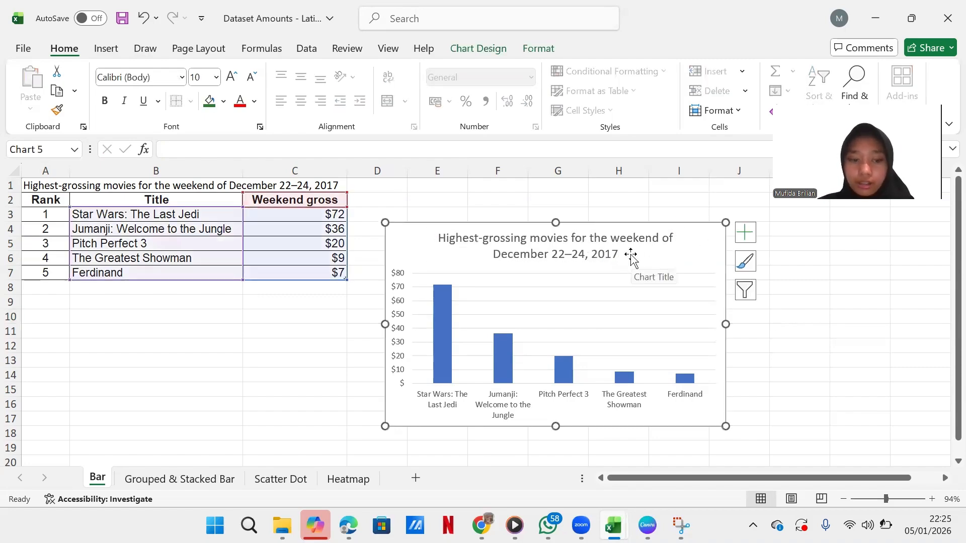
pyautogui.scroll(-4, 675, 319)
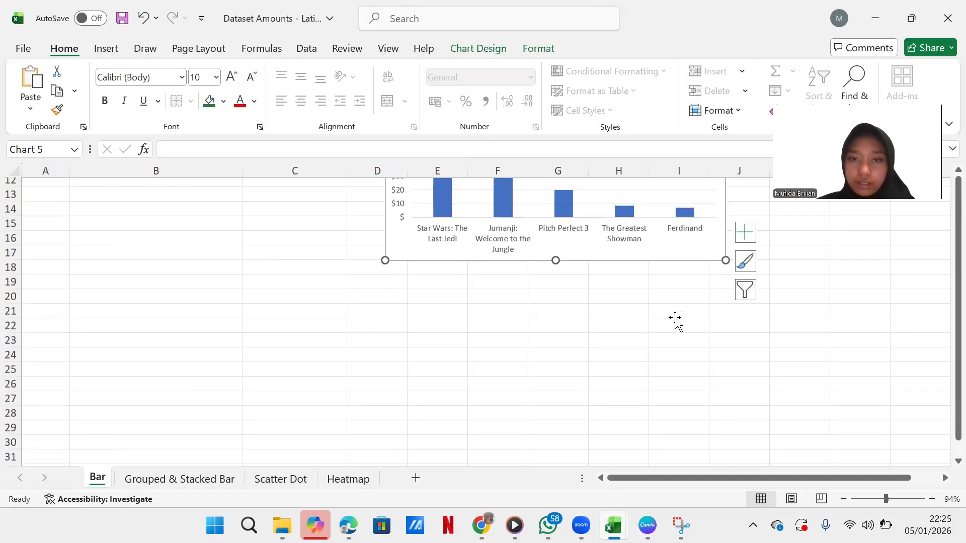
pyautogui.click(400, 313)
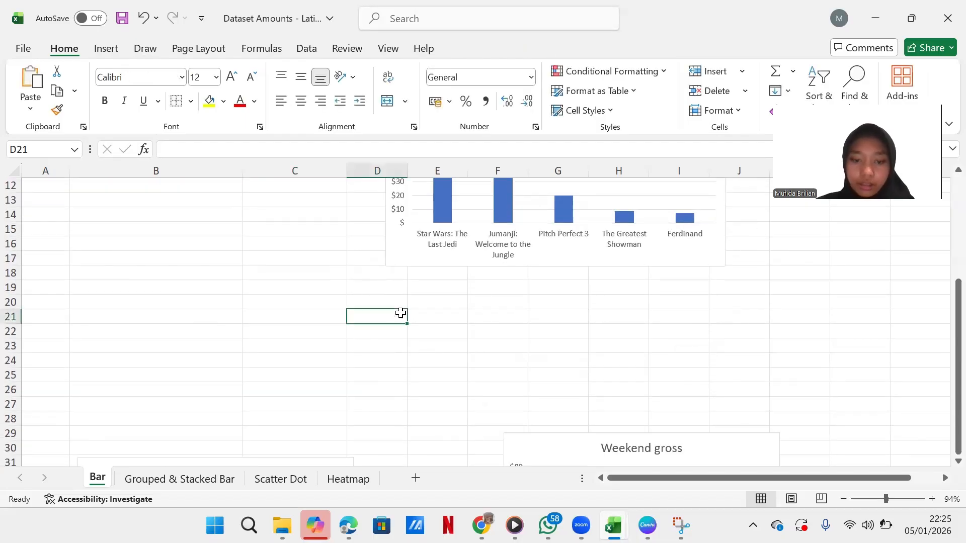
pyautogui.hotkey('ctrl', 'v')
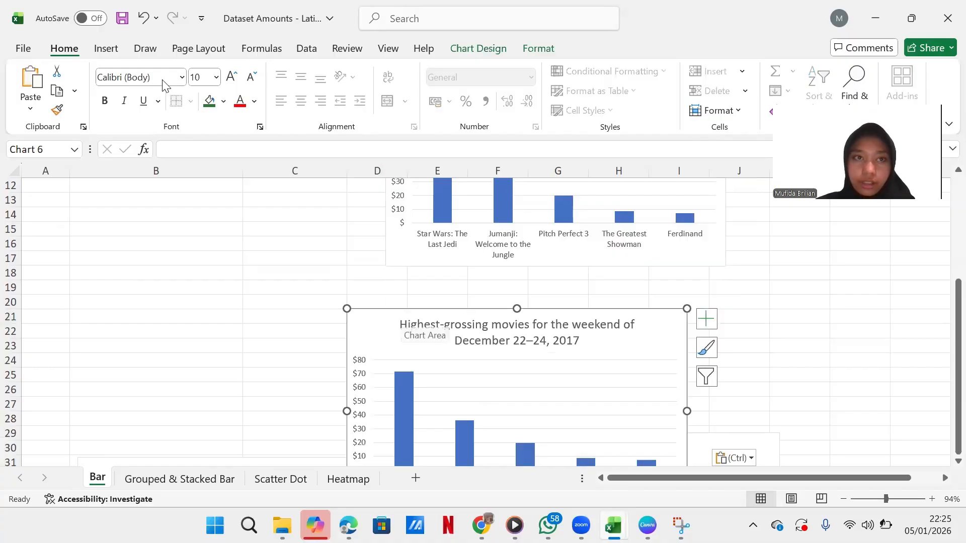
# Step: Change the duplicated chart to a 2-D clustered bar chart
pyautogui.click(105, 48)
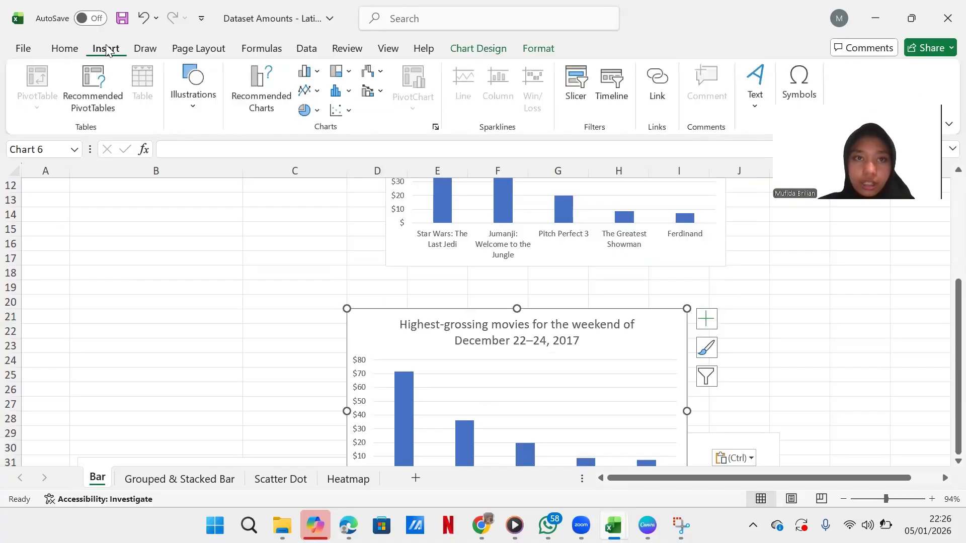
pyautogui.click(311, 74)
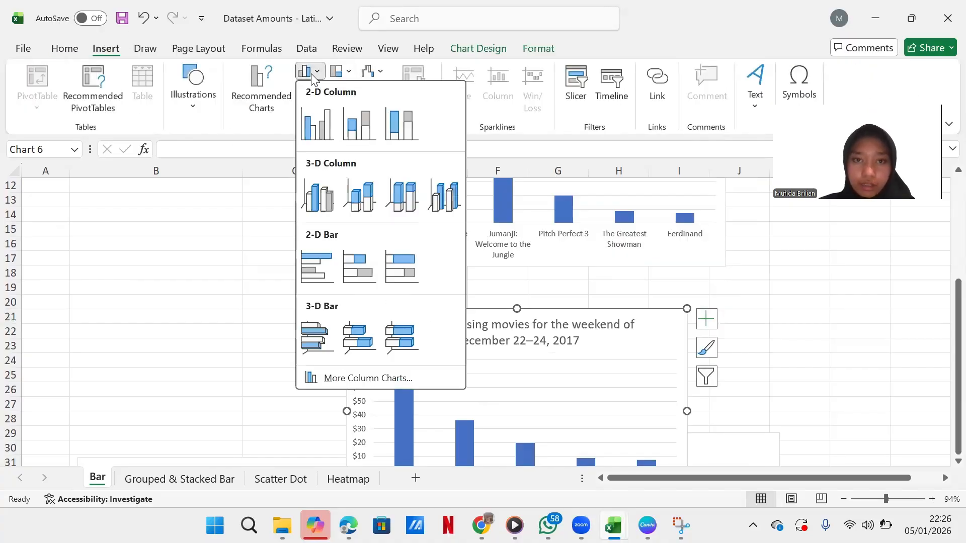
pyautogui.click(311, 267)
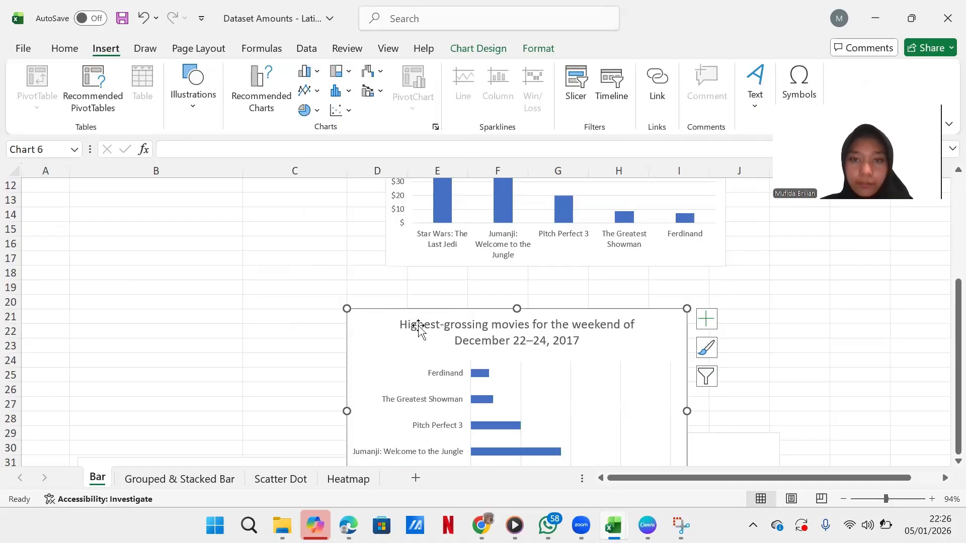
# Step: Shift the bar chart up from row 21 and move the column chart to row 1 beside the movie table
pyautogui.scroll(-3, 418, 326)
pyautogui.scroll(2, 418, 326)
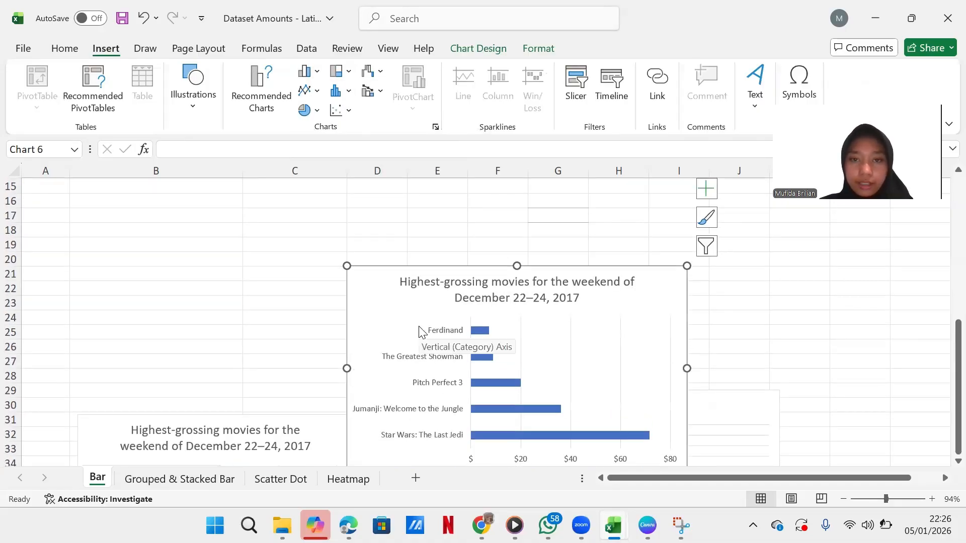
pyautogui.moveTo(418, 312); pyautogui.dragTo(349, 251)
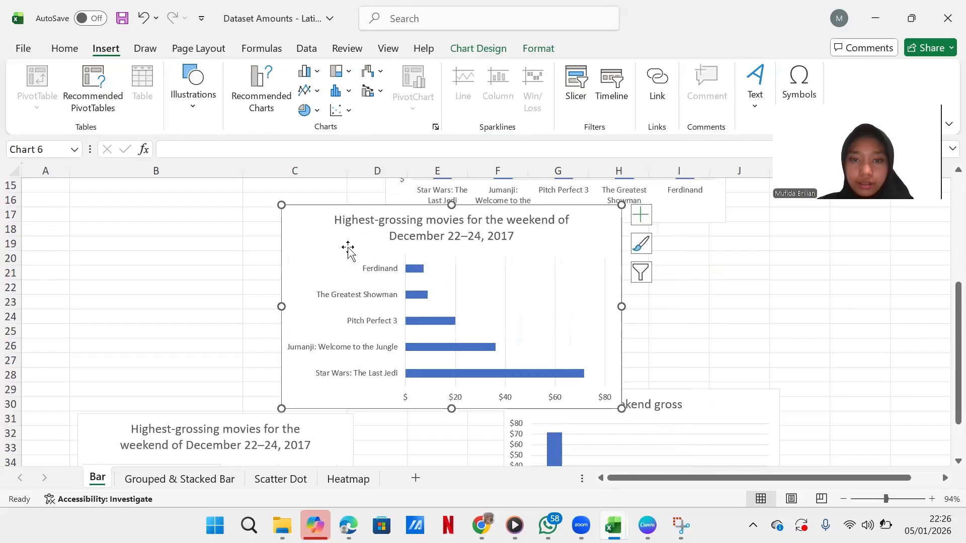
pyautogui.scroll(1, 348, 247)
pyautogui.scroll(4, 348, 248)
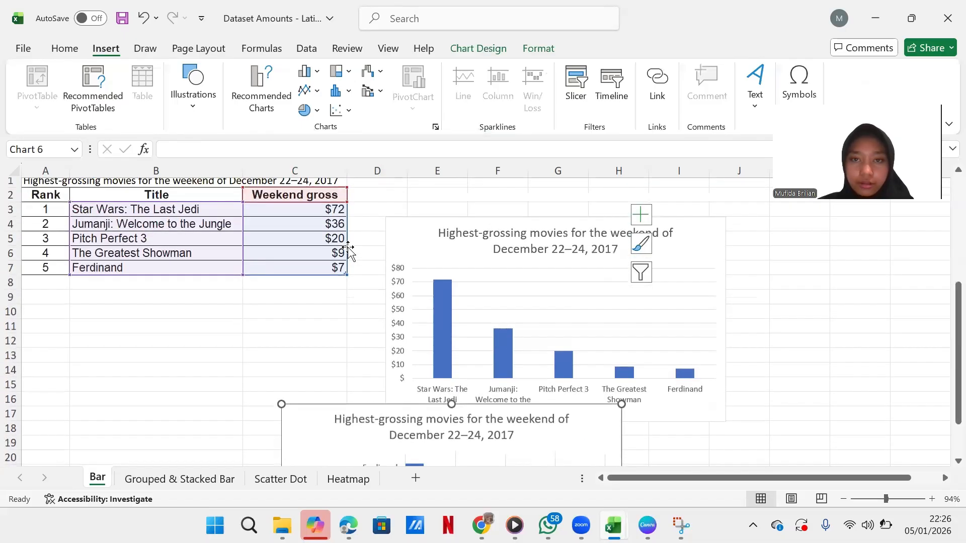
pyautogui.moveTo(685, 265); pyautogui.dragTo(669, 212)
# Step: Move the bar chart to the right of the column chart, level with it and without overlap
pyautogui.moveTo(591, 415); pyautogui.dragTo(862, 252)
pyautogui.hscroll(3, 860, 252)
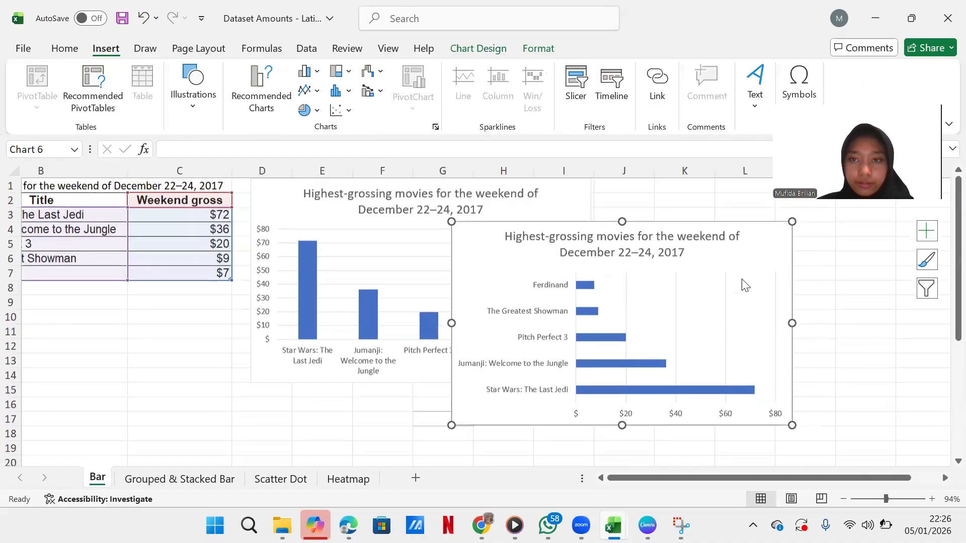
pyautogui.hscroll(-2, 742, 283)
pyautogui.moveTo(819, 246); pyautogui.dragTo(908, 232)
pyautogui.hscroll(3, 498, 287)
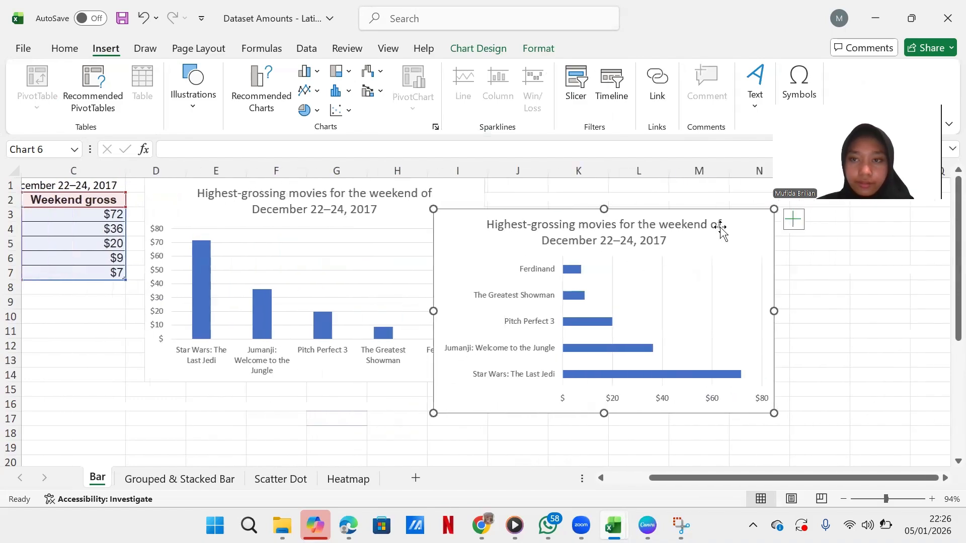
pyautogui.moveTo(734, 236); pyautogui.dragTo(802, 206)
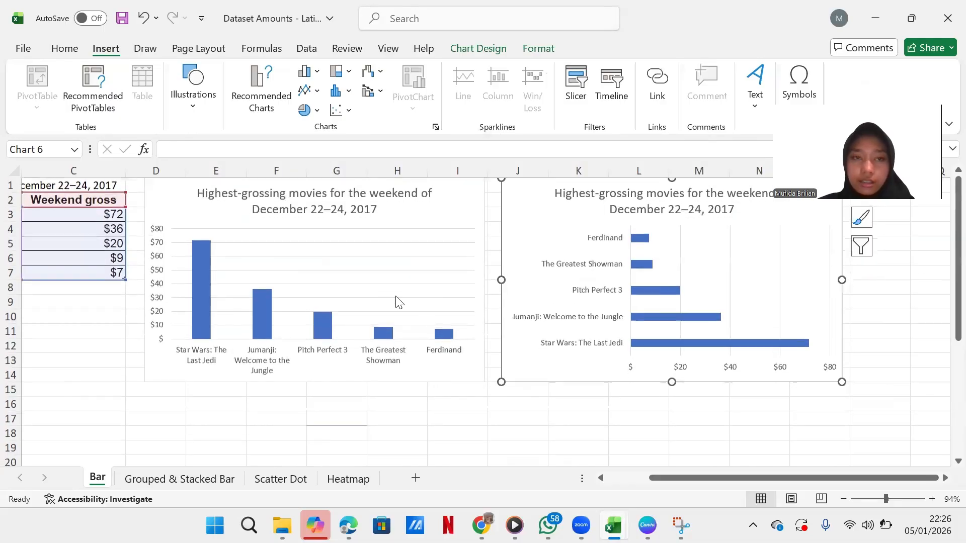
# Step: Switch to the Grouped & Stacked Bar worksheet with the household income data
pyautogui.hscroll(-3, 397, 301)
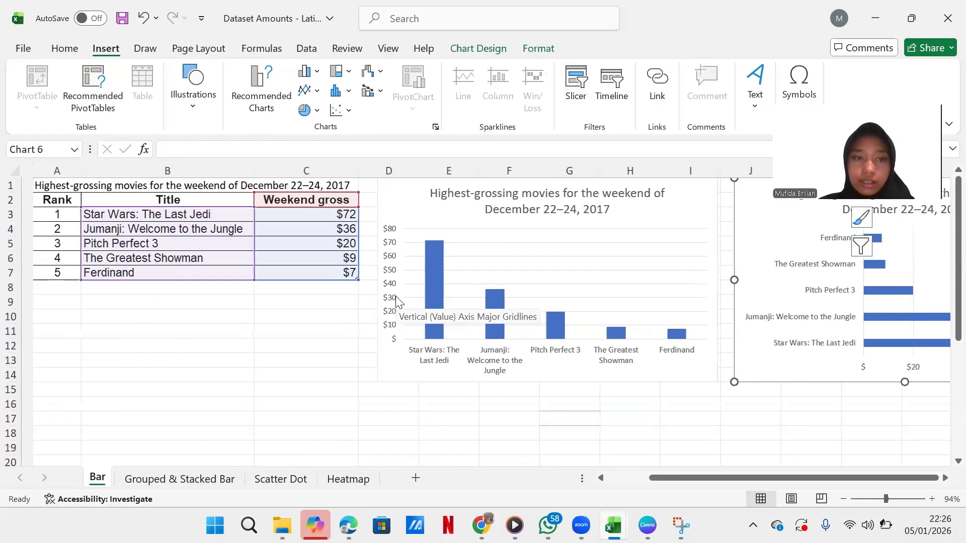
pyautogui.hscroll(4, 397, 301)
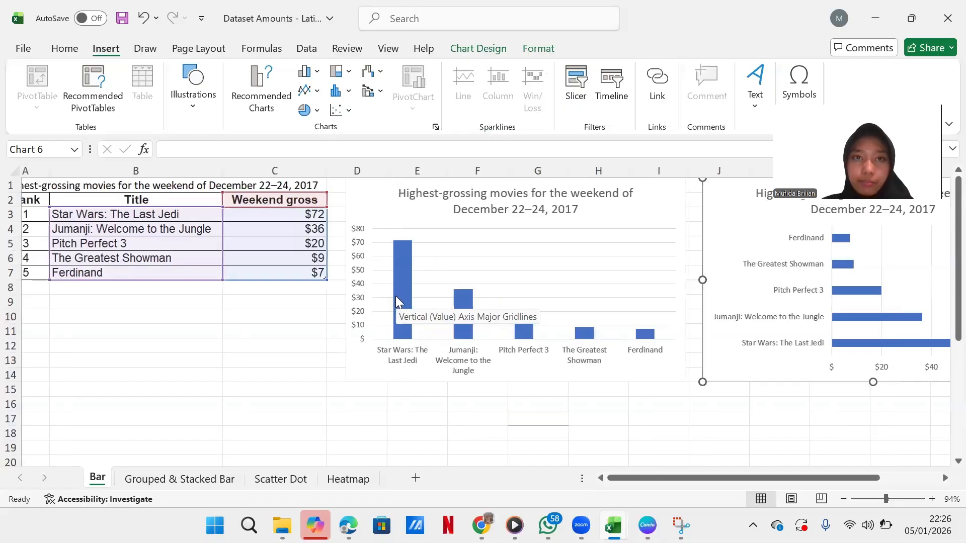
pyautogui.hscroll(-1, 397, 301)
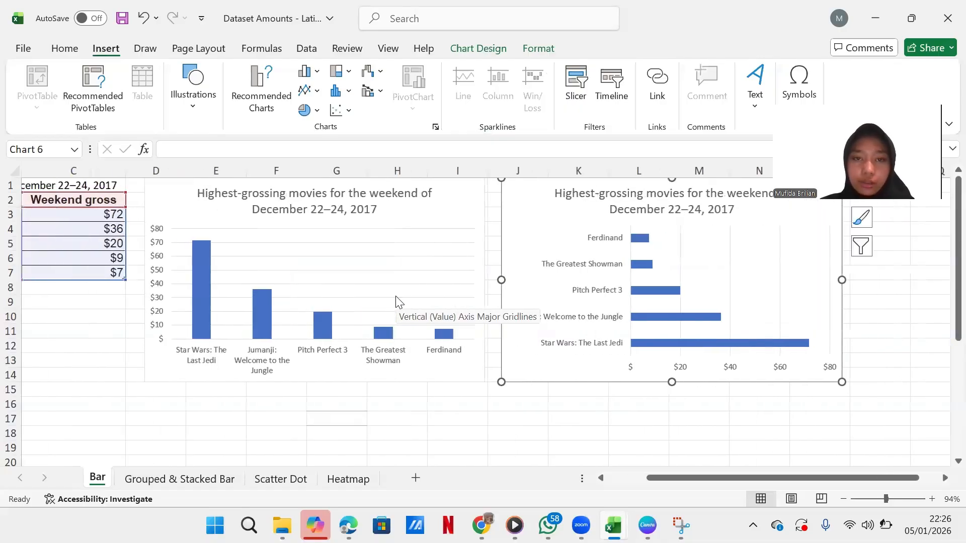
pyautogui.click(166, 480)
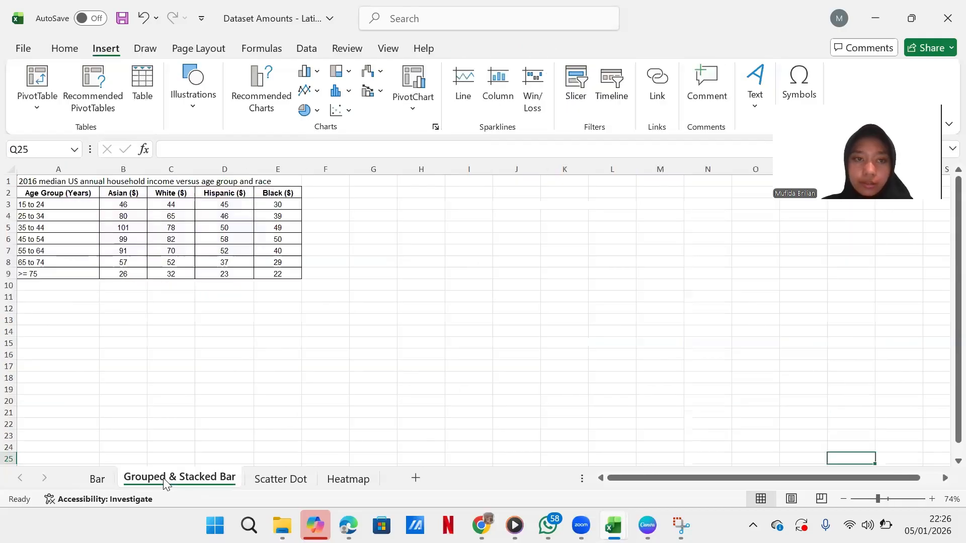
pyautogui.click(51, 193)
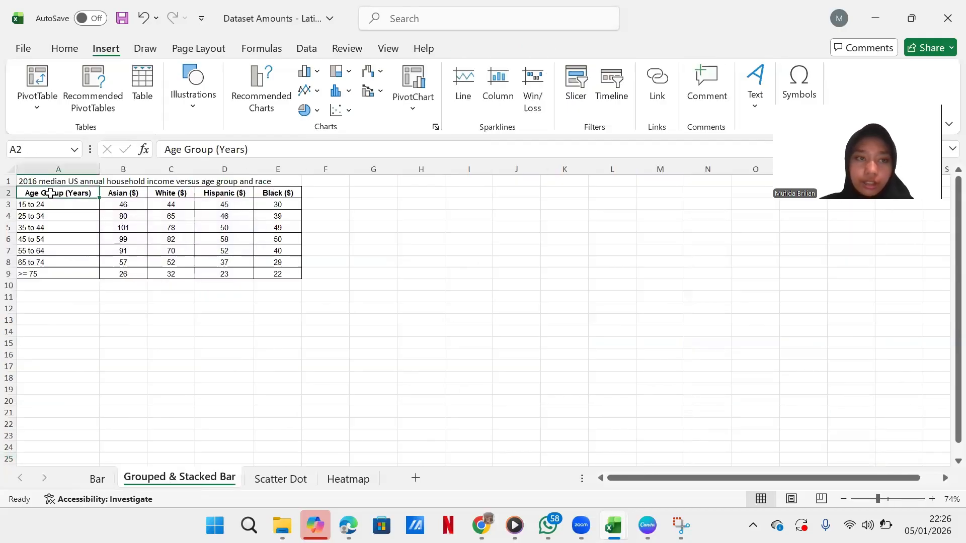
pyautogui.hotkey('shift', 'Right')
pyautogui.hotkey('shift', 'Right')
pyautogui.hotkey('shift', 'Right')
pyautogui.hotkey('shift', 'Right')
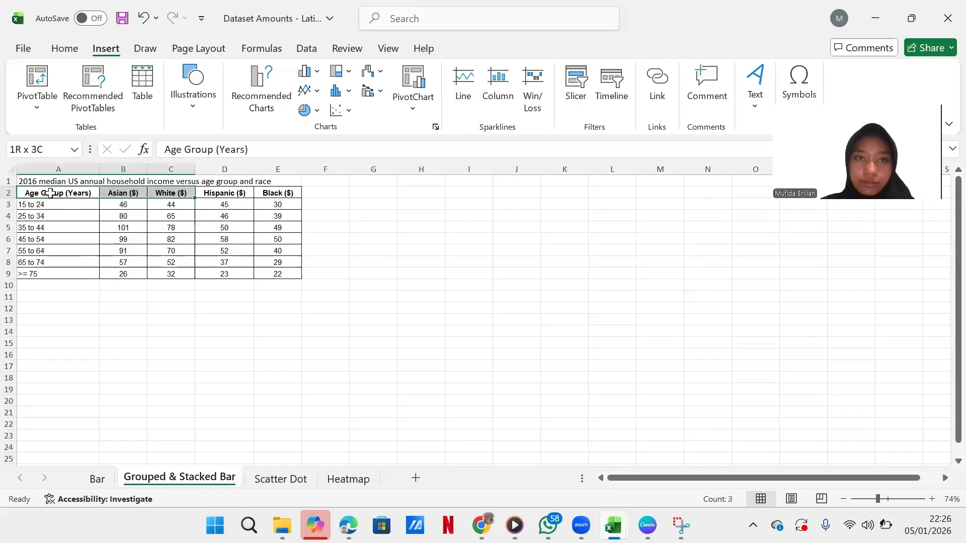
pyautogui.hotkey('shift', 'Up')
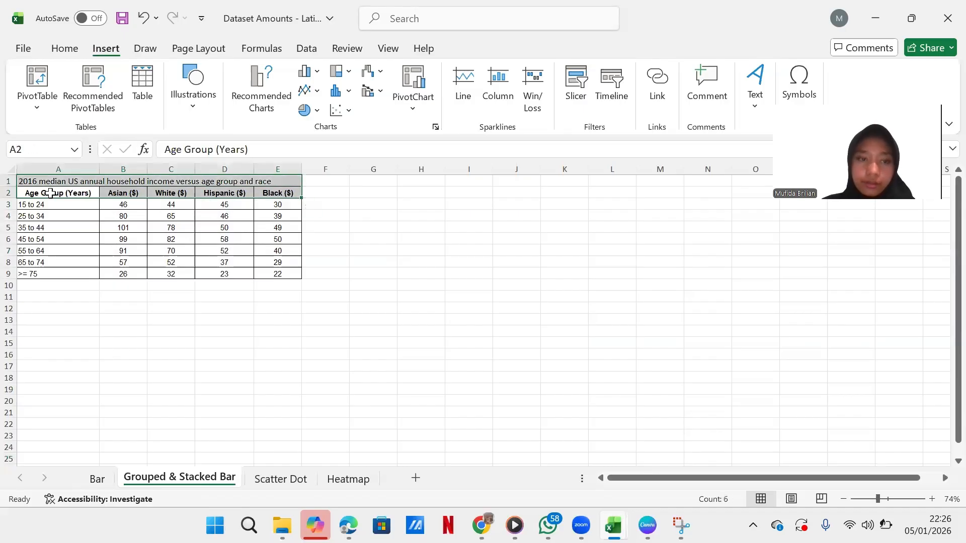
pyautogui.click(60, 238)
# Step: Insert a 2-D clustered column chart from the income table in A2:E9, including the header row
pyautogui.click(44, 193)
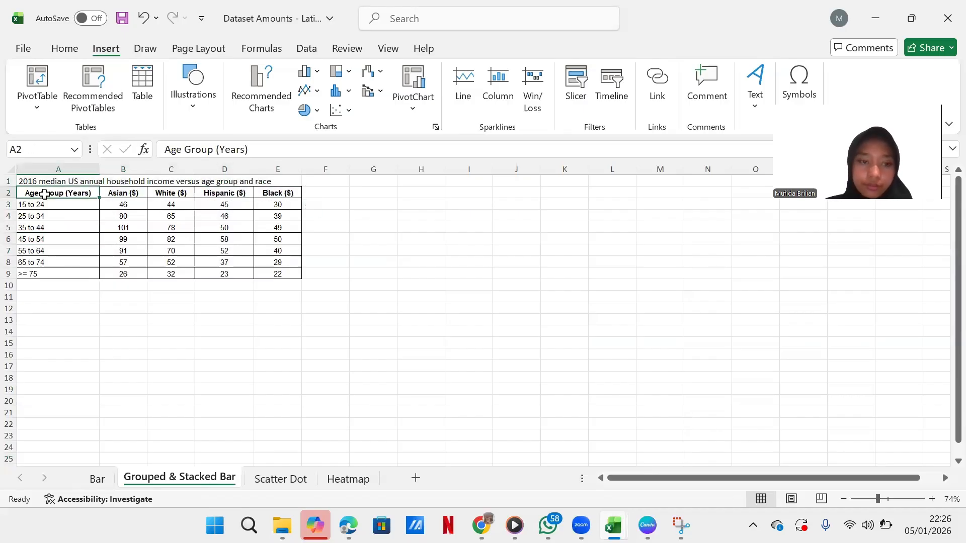
pyautogui.hotkey('ctrl', 'shift', 'Right')
pyautogui.hotkey('ctrl', 'shift', 'Down')
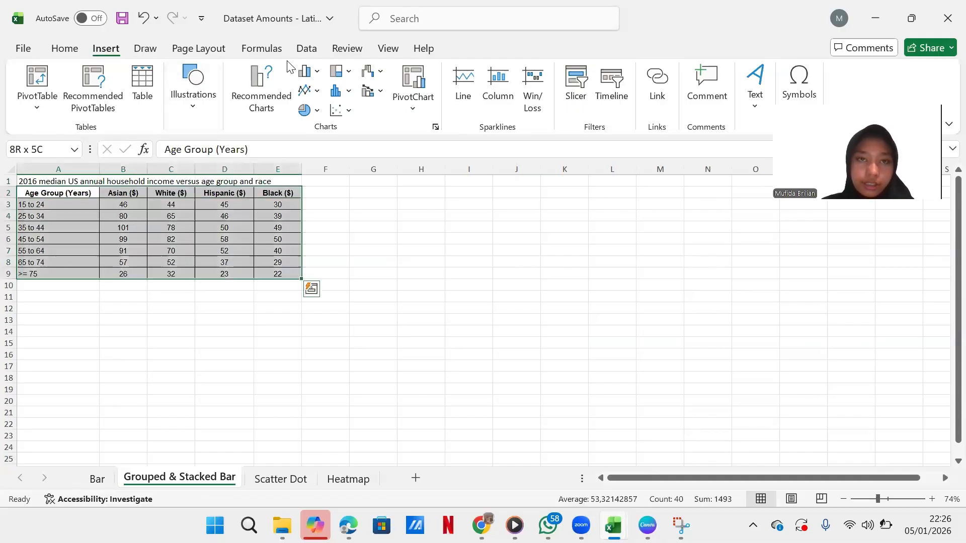
pyautogui.click(309, 73)
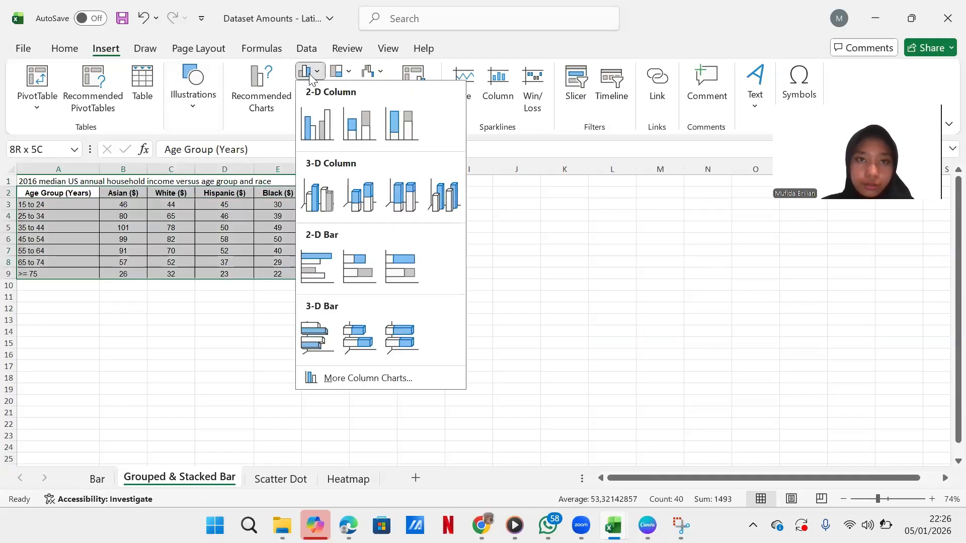
pyautogui.click(308, 123)
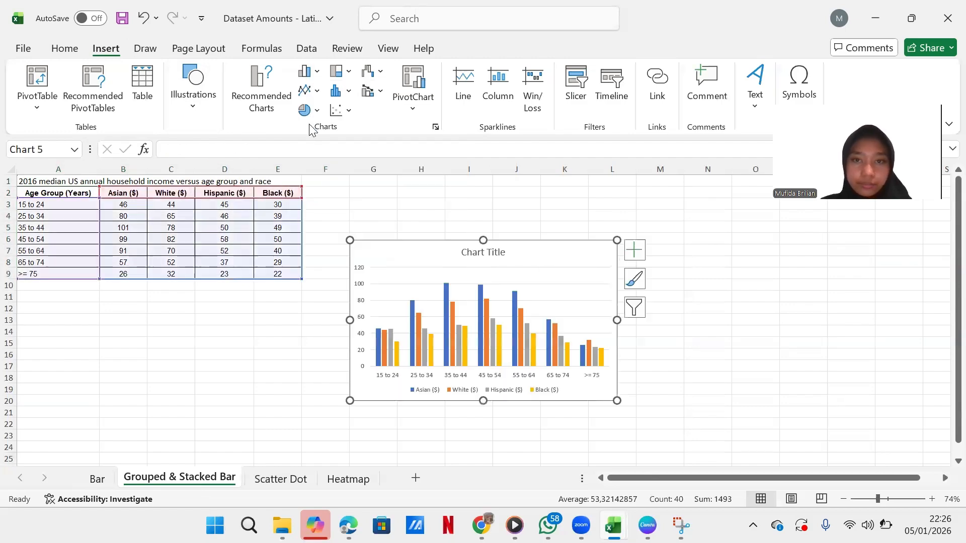
# Step: Copy the whole heading text "2016 median US annual household income versus age group and race" from cell A1
pyautogui.click(494, 253)
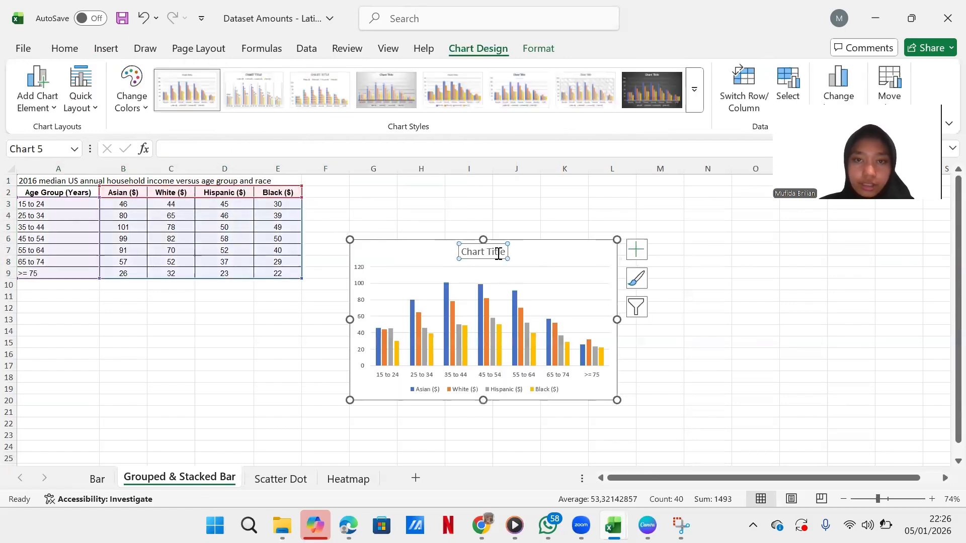
pyautogui.click(26, 182)
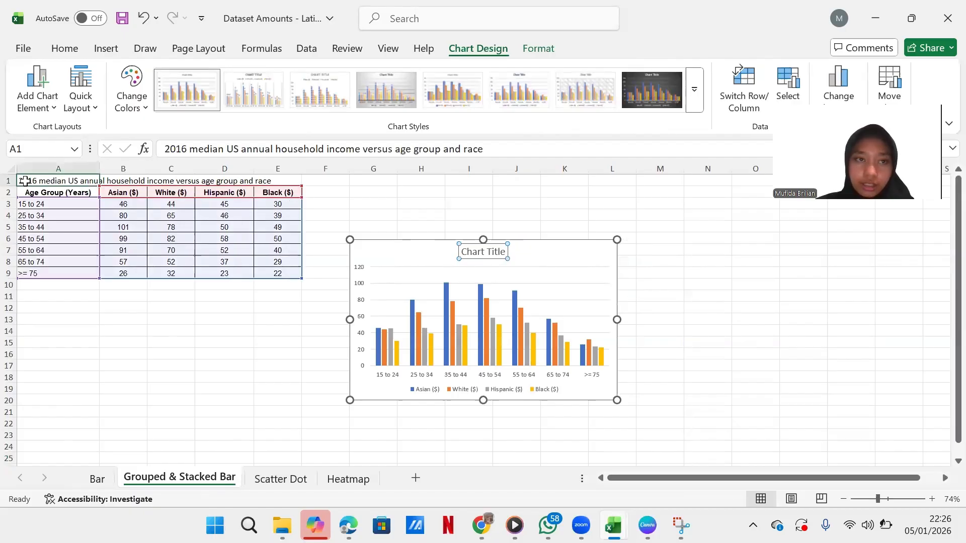
pyautogui.moveTo(492, 149); pyautogui.dragTo(160, 149)
pyautogui.hotkey('ctrl', 'c')
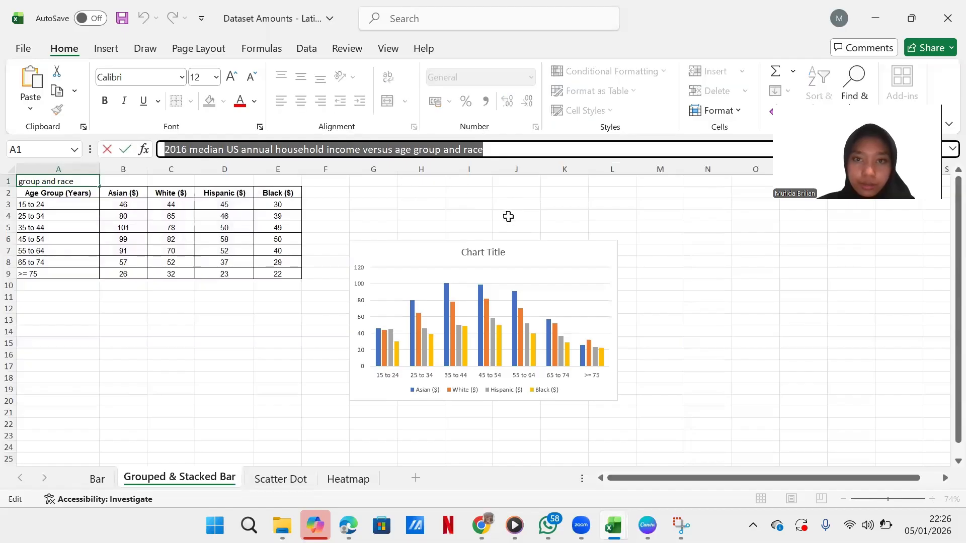
# Step: Replace the placeholder title of the clustered column chart with "2016 median US annual household income versus age group and race"
pyautogui.click(504, 253)
pyautogui.click(502, 251)
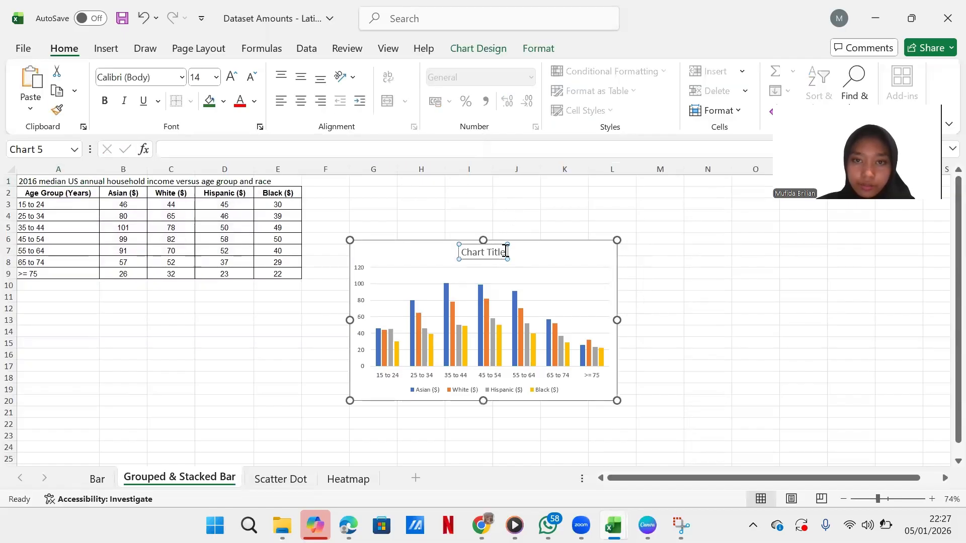
pyautogui.hotkey('ctrl', 'a')
pyautogui.press('Delete')
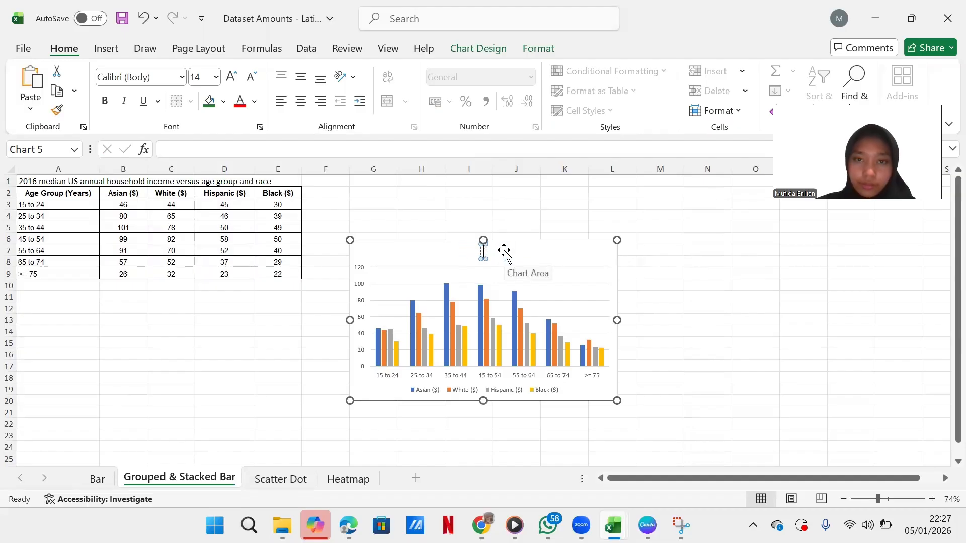
pyautogui.hotkey('ctrl', 'v')
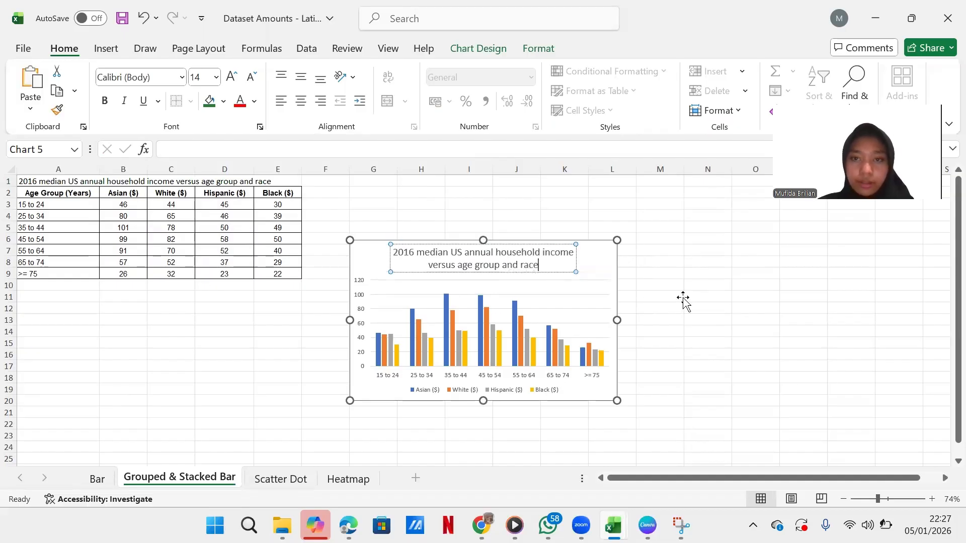
pyautogui.click(683, 300)
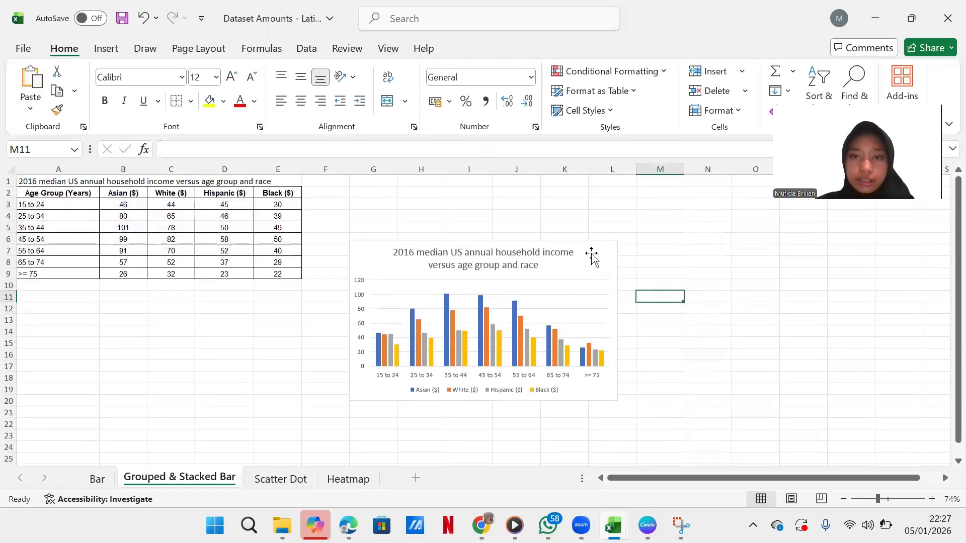
# Step: Move the clustered column chart up beside the income table so that it starts level with the header in row 2
pyautogui.moveTo(591, 243); pyautogui.dragTo(583, 194)
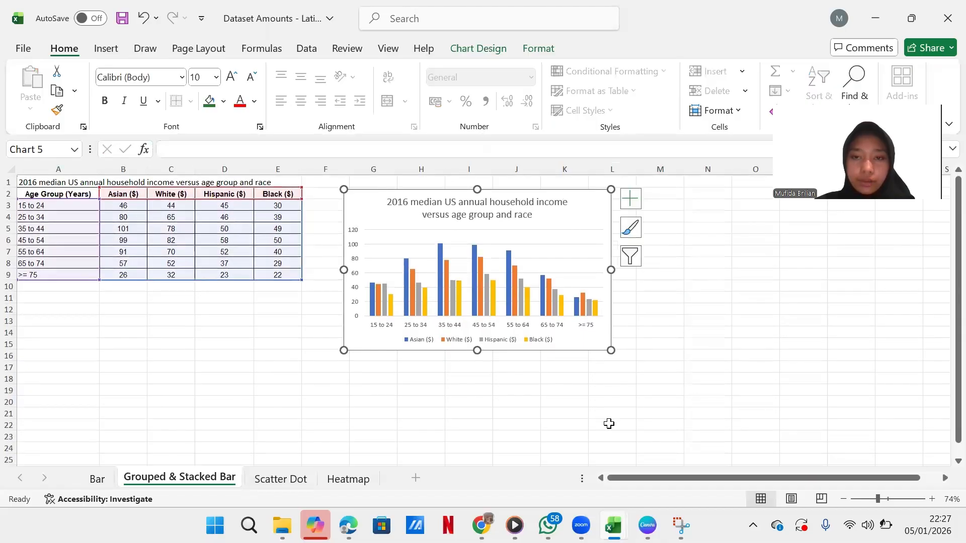
pyautogui.click(379, 418)
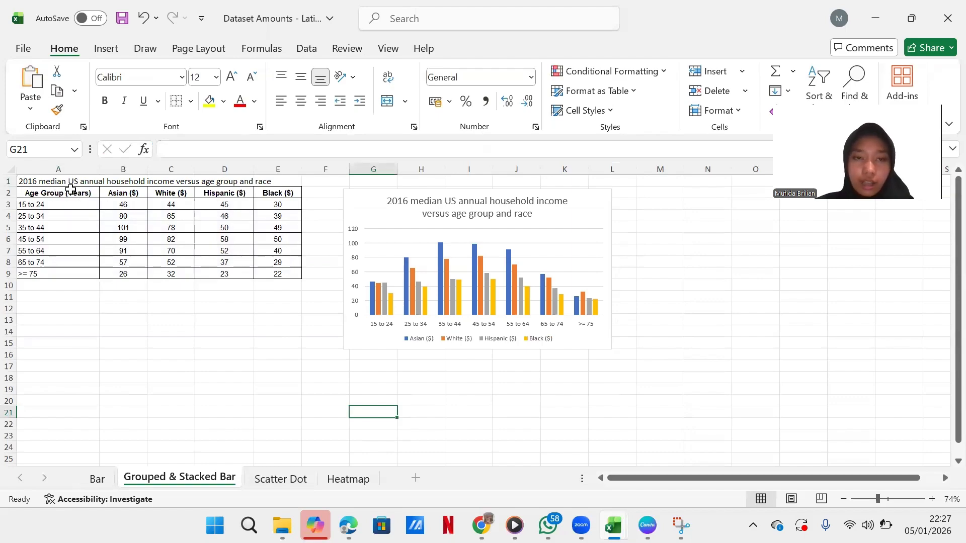
pyautogui.click(363, 202)
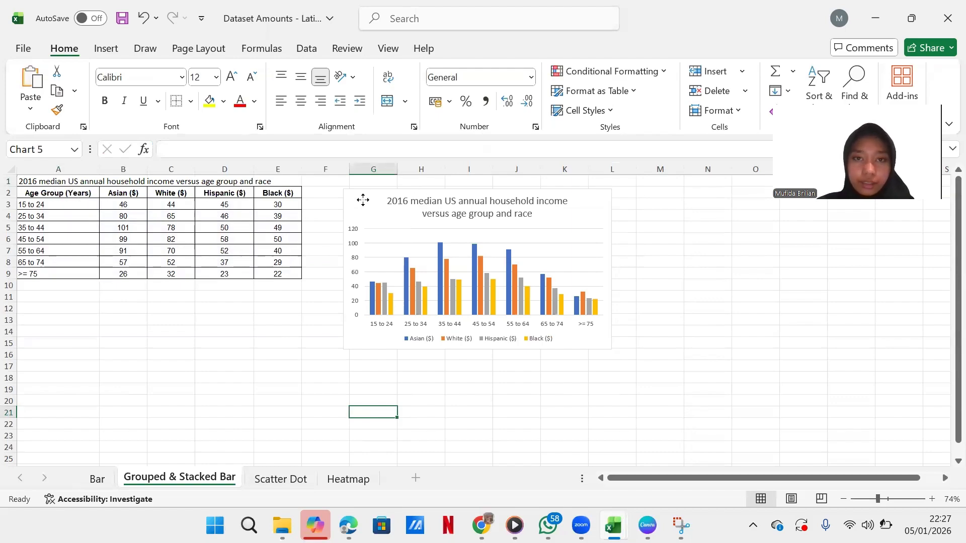
# Step: Insert a second 2-D clustered column chart from the income table in A2:E9, including the header row
pyautogui.click(63, 197)
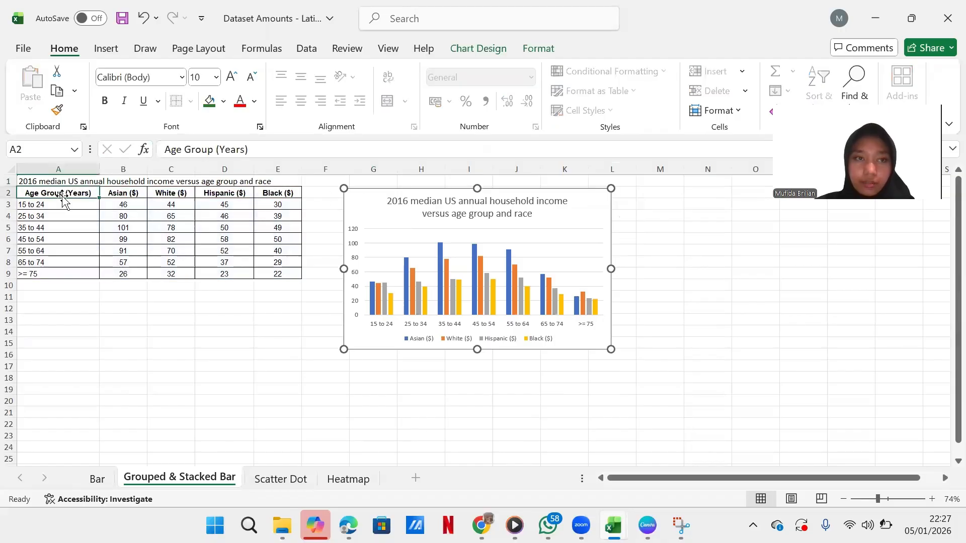
pyautogui.hotkey('ctrl', 'shift', 'Right')
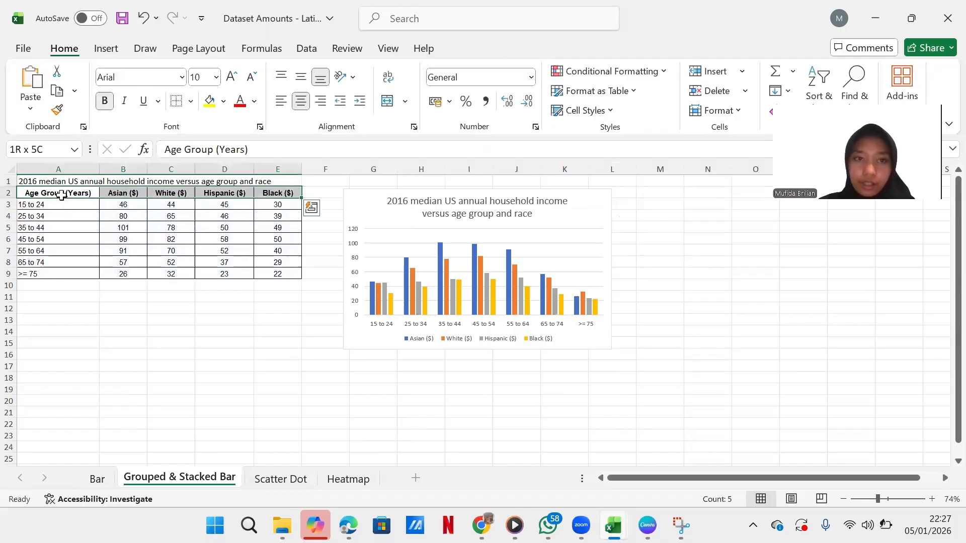
pyautogui.hotkey('ctrl', 'shift', 'Down')
pyautogui.click(104, 49)
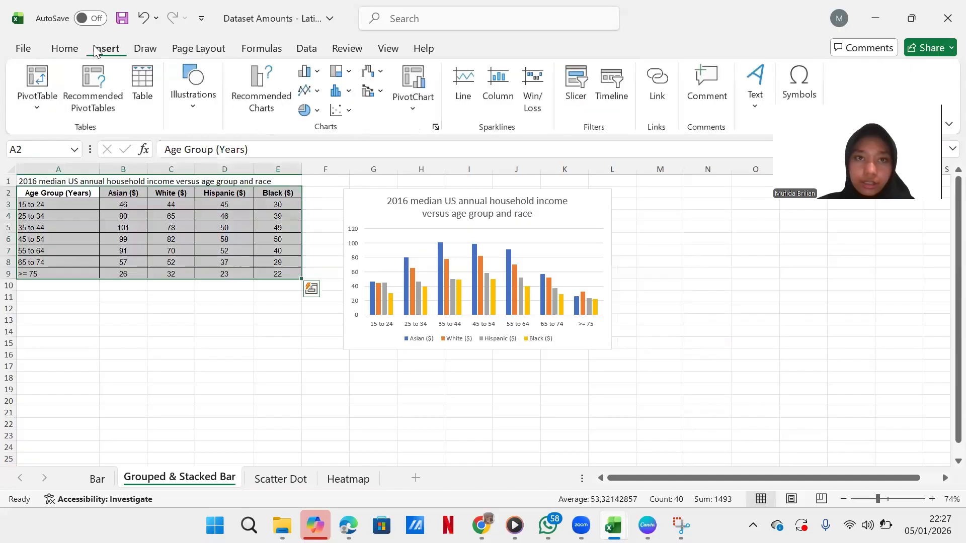
pyautogui.click(310, 71)
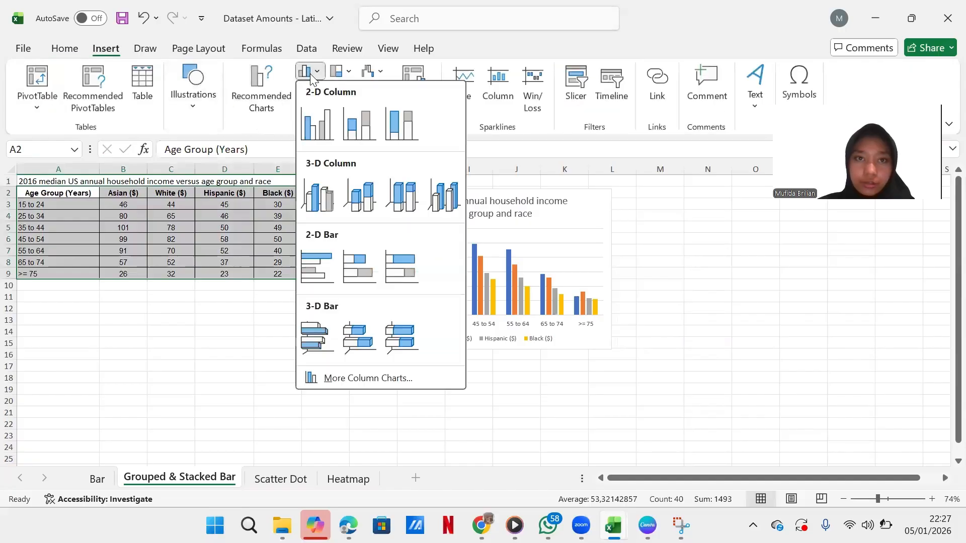
pyautogui.click(312, 122)
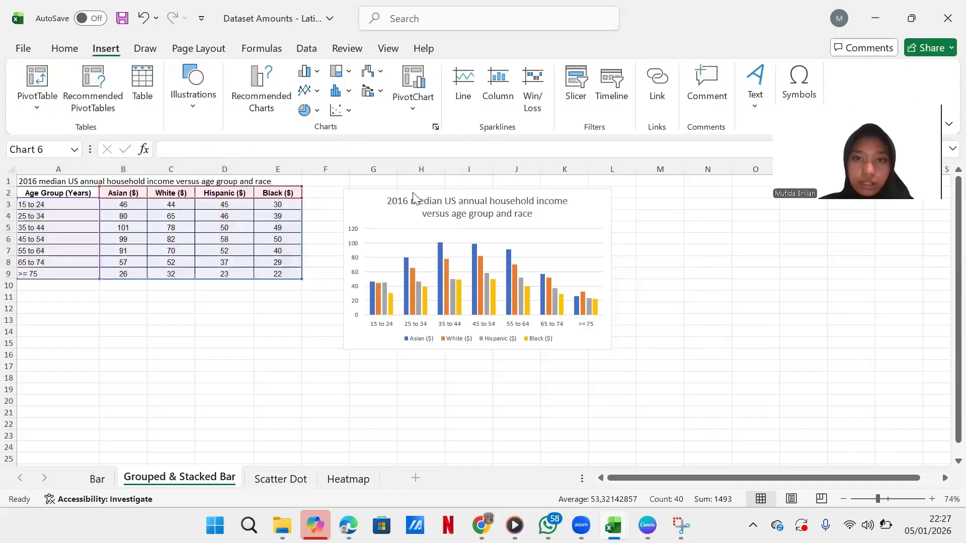
# Step: Move the new clustered column chart beside the first one, starting at column M and row 2
pyautogui.moveTo(582, 246); pyautogui.dragTo(813, 244)
pyautogui.hscroll(2, 612, 257)
pyautogui.hscroll(1, 690, 263)
pyautogui.moveTo(690, 263); pyautogui.dragTo(746, 216)
# Step: Copy the whole title text of the first clustered column chart
pyautogui.click(411, 207)
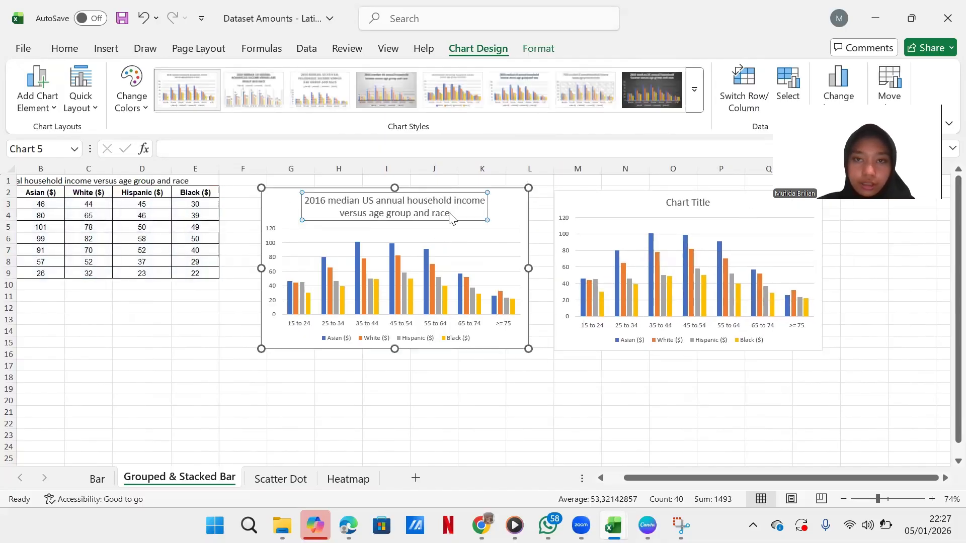
pyautogui.moveTo(451, 213); pyautogui.dragTo(304, 205)
pyautogui.hotkey('ctrl', 'c')
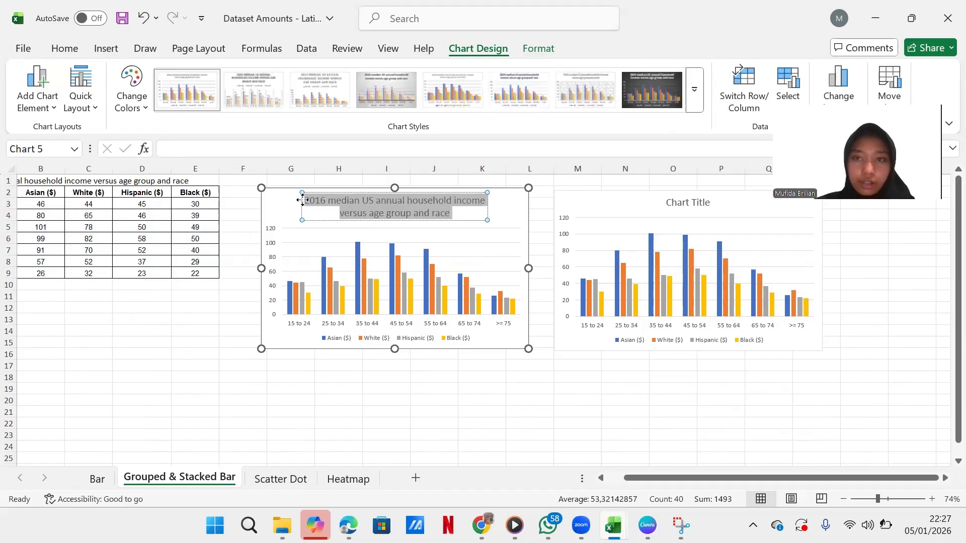
# Step: Replace the second chart's placeholder title with "2016 median US annual household income versus age group and race", without a trailing blank line
pyautogui.click(708, 203)
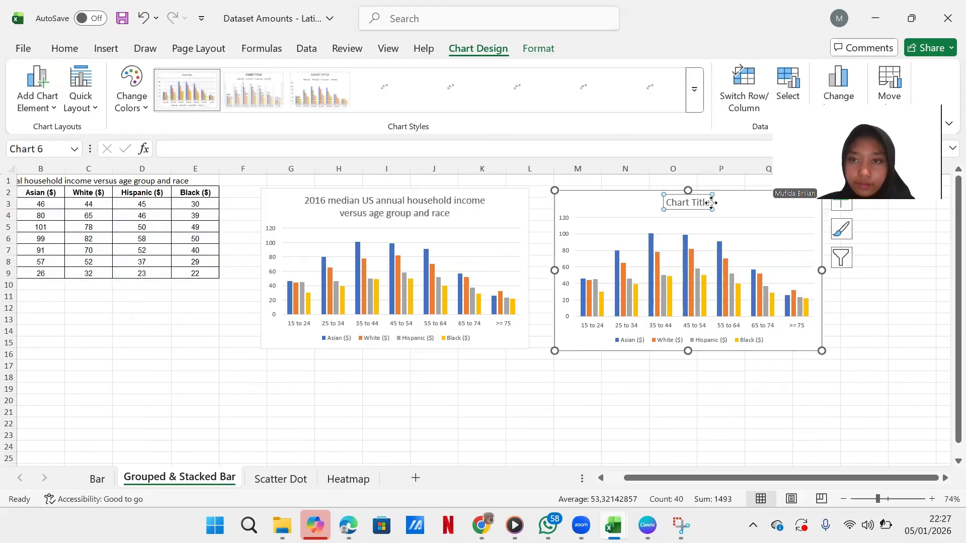
pyautogui.doubleClick(707, 201)
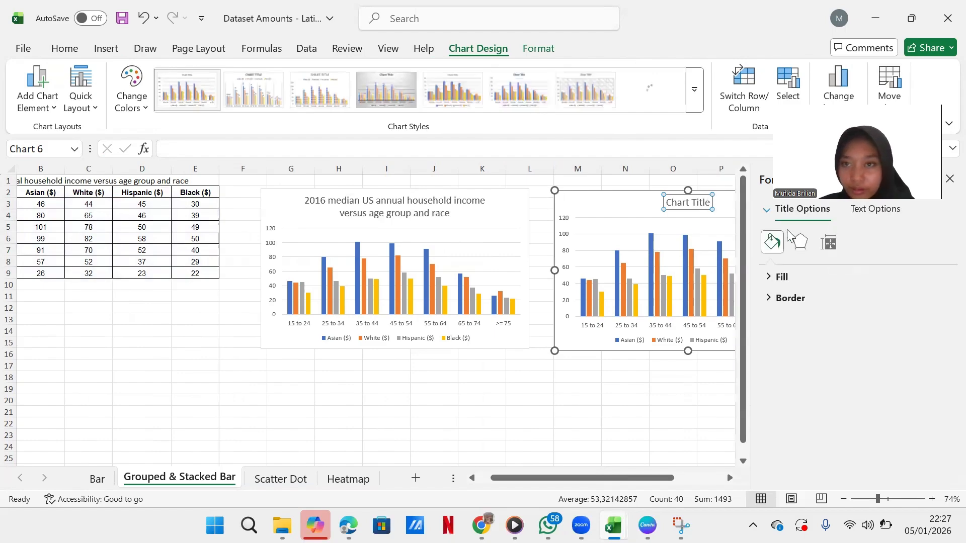
pyautogui.click(949, 179)
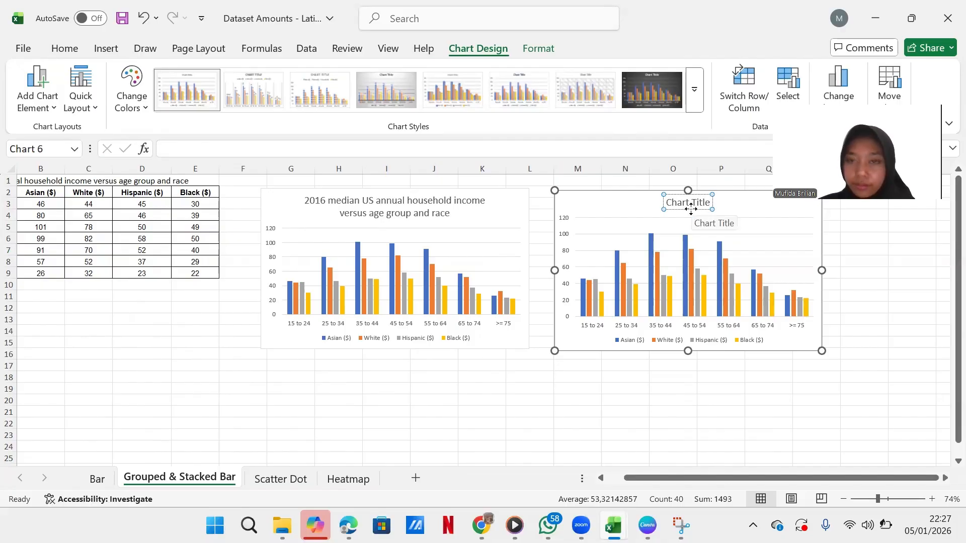
pyautogui.press('BackSpace')
pyautogui.press('BackSpace')
pyautogui.press('BackSpace')
pyautogui.press('BackSpace')
pyautogui.press('BackSpace')
pyautogui.press('BackSpace')
pyautogui.press('BackSpace')
pyautogui.press('BackSpace')
pyautogui.press('BackSpace')
pyautogui.press('BackSpace')
pyautogui.press('BackSpace')
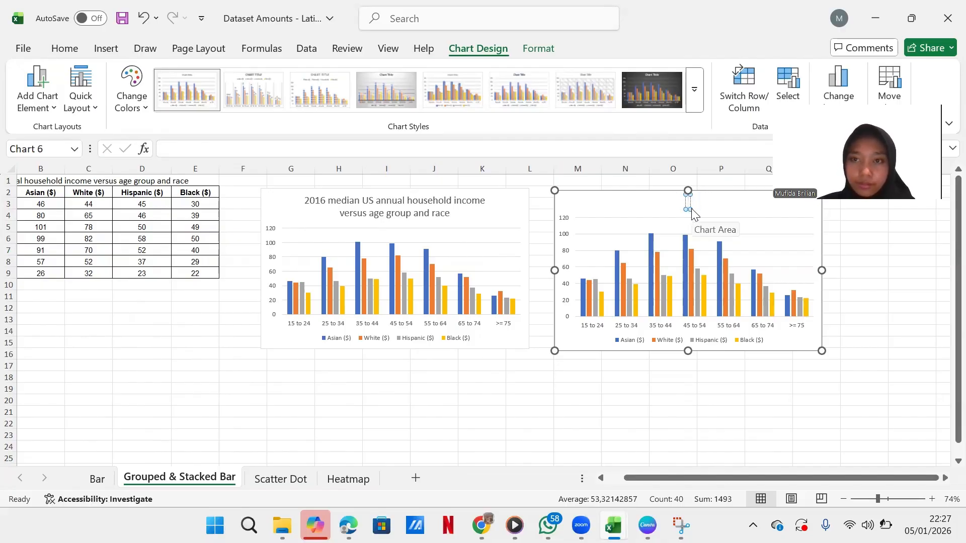
pyautogui.hotkey('ctrl', 'v')
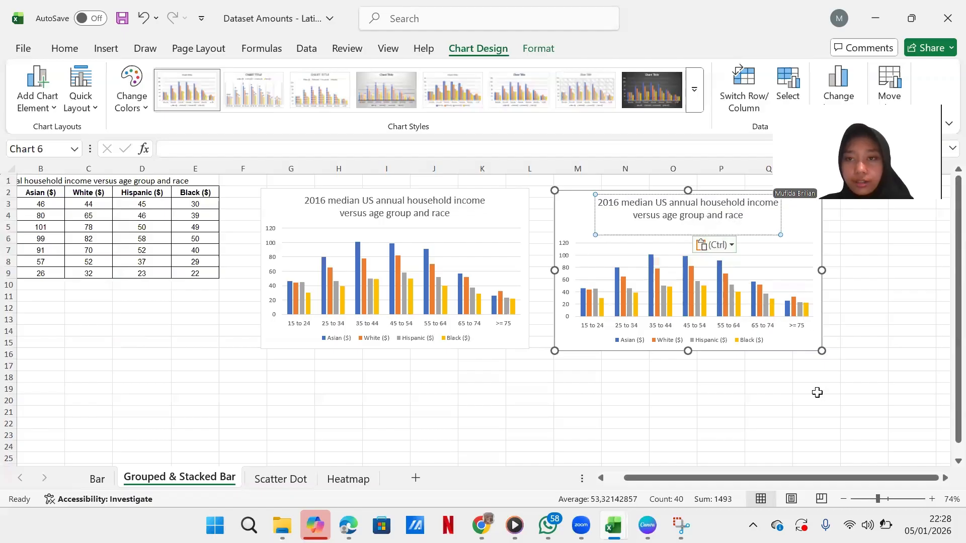
pyautogui.press('BackSpace')
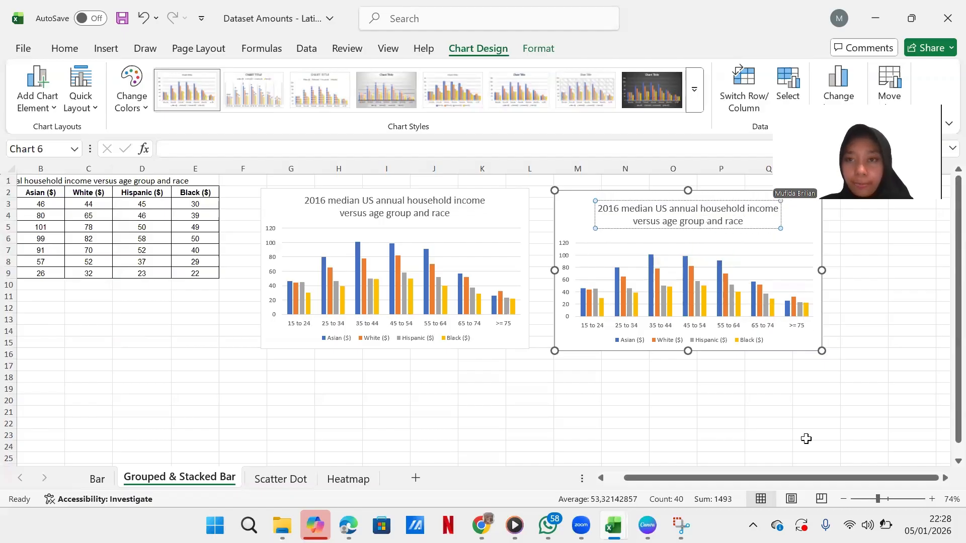
pyautogui.click(766, 401)
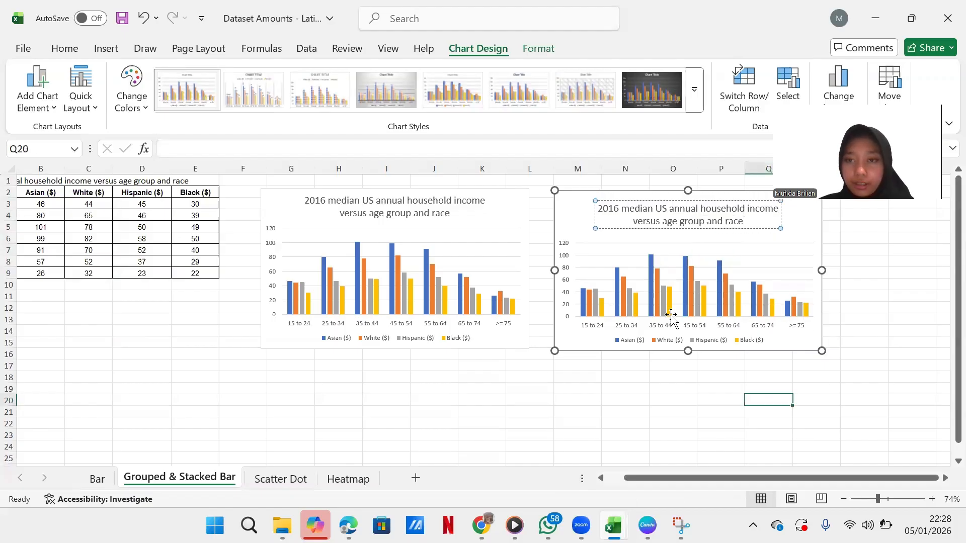
# Step: Open the formatting options of the Asian ($) series in the second chart and set Series Overlap to 0%
pyautogui.click(652, 291)
pyautogui.click(652, 290)
pyautogui.rightClick(652, 291)
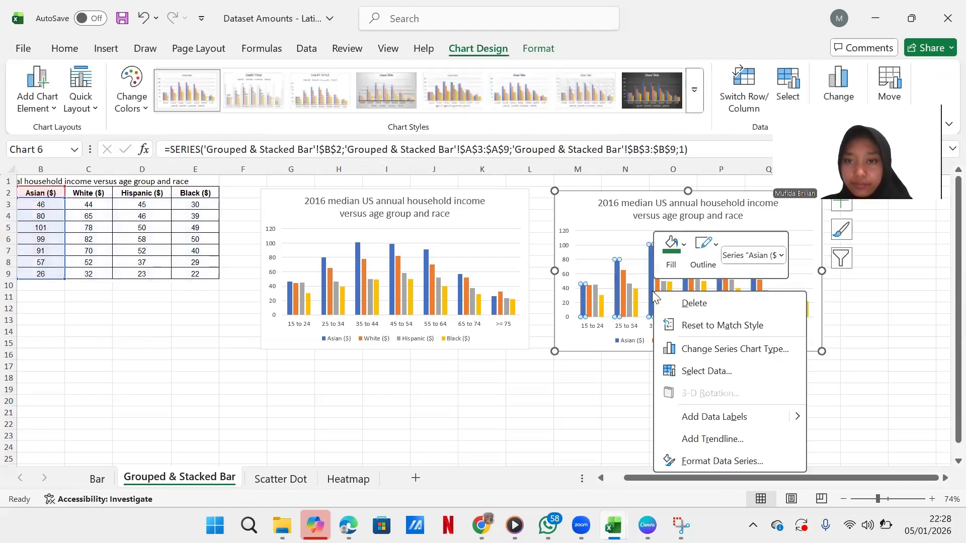
pyautogui.click(698, 462)
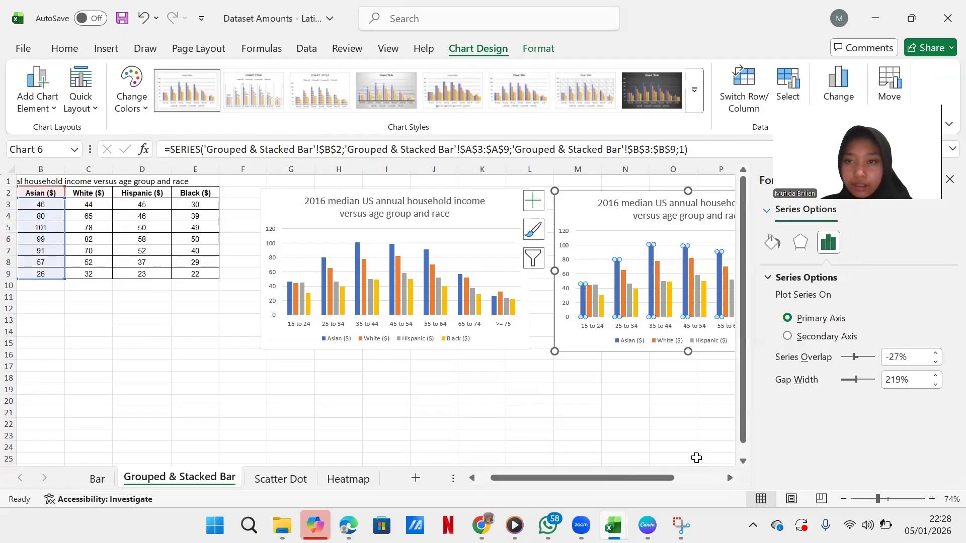
pyautogui.click(902, 358)
pyautogui.press('BackSpace')
pyautogui.press('BackSpace')
pyautogui.press('BackSpace')
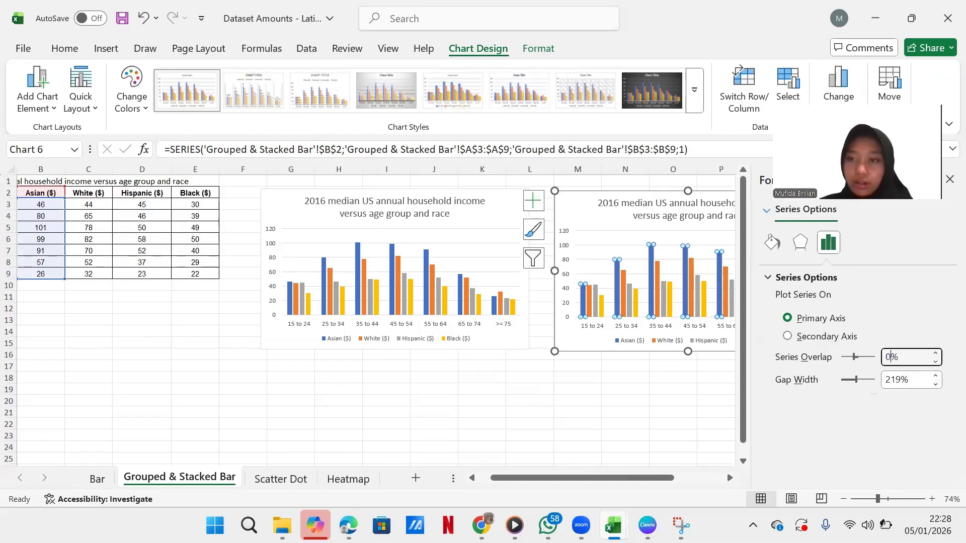
# Step: Set the Gap Width of the second chart's columns to 100%
pyautogui.click(902, 379)
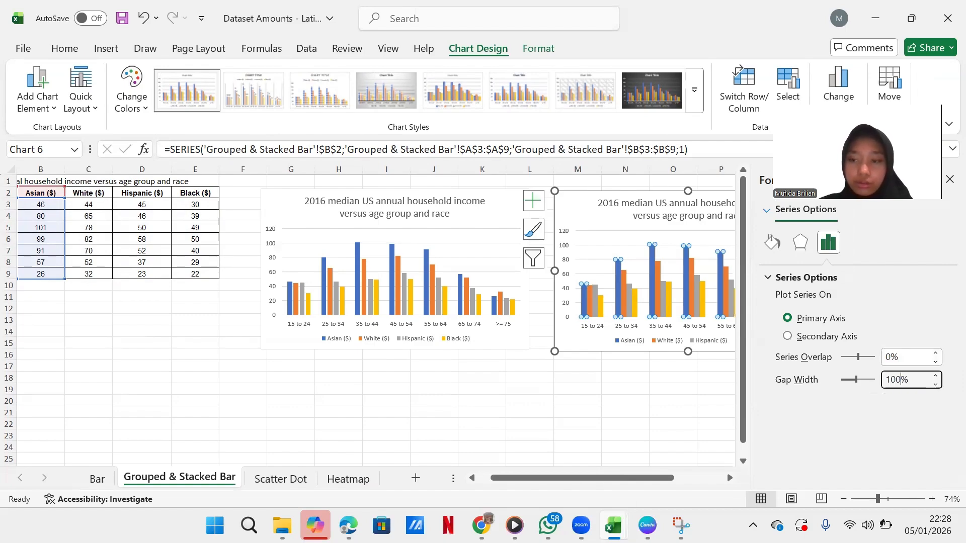
pyautogui.write('100')
pyautogui.press('Return')
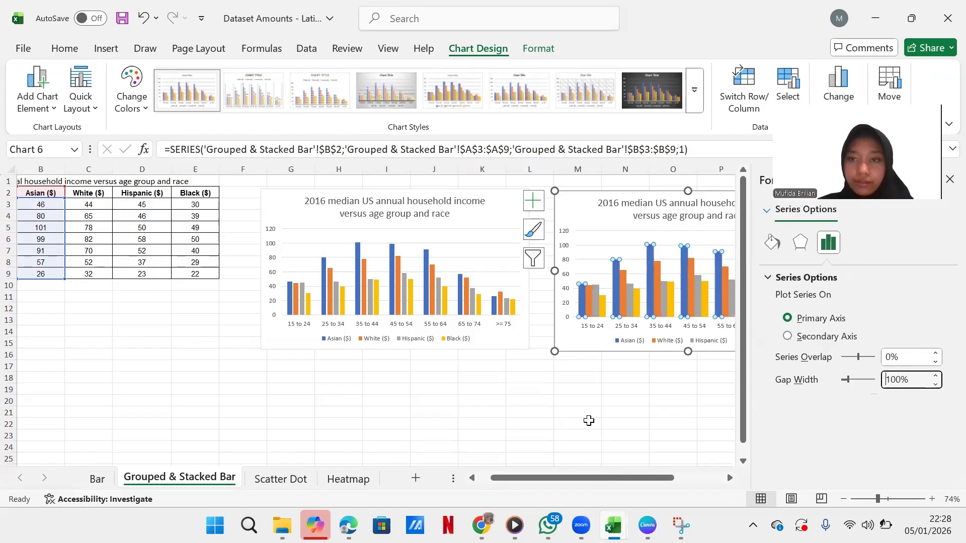
pyautogui.click(589, 420)
pyautogui.hscroll(6, 590, 421)
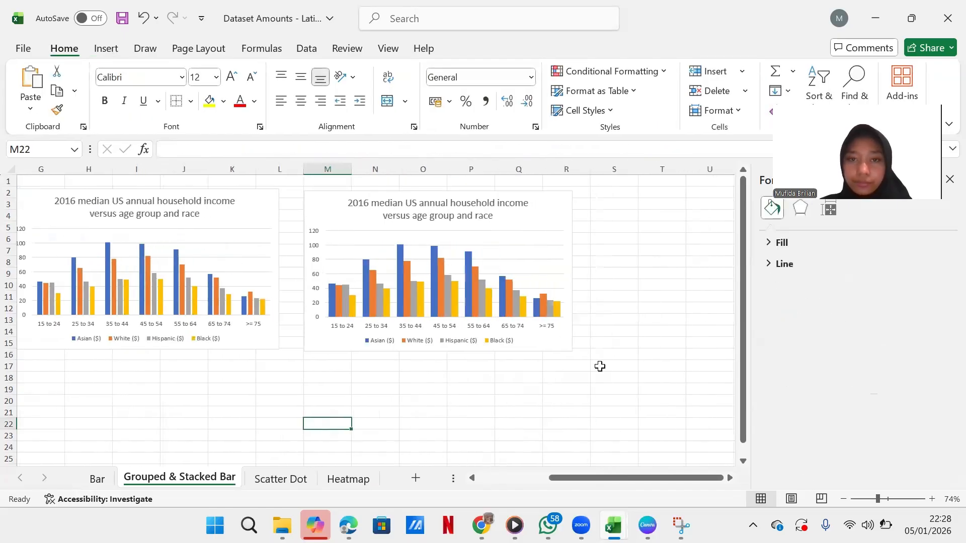
# Step: Apply the monochromatic blue color palette, running from dark to light, to the second clustered column chart
pyautogui.click(543, 257)
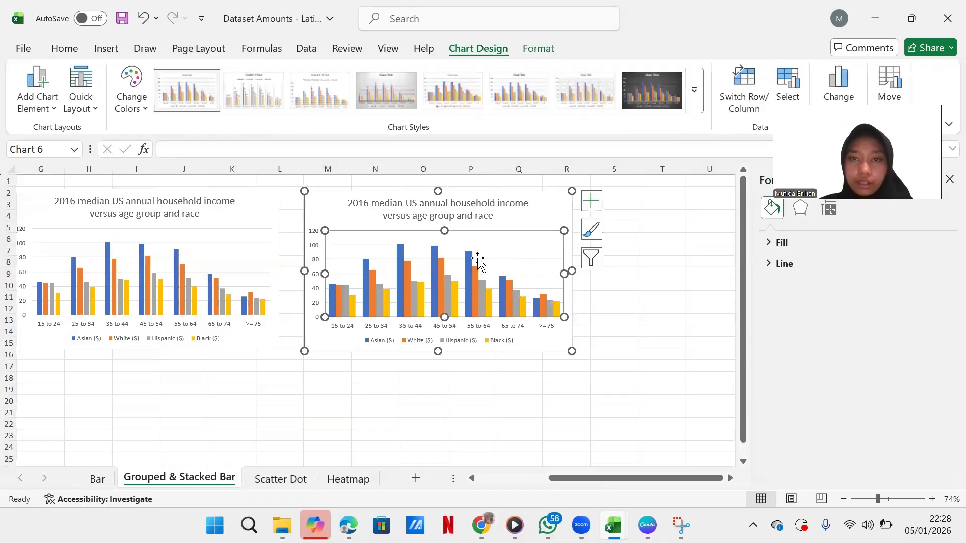
pyautogui.click(543, 260)
pyautogui.click(591, 238)
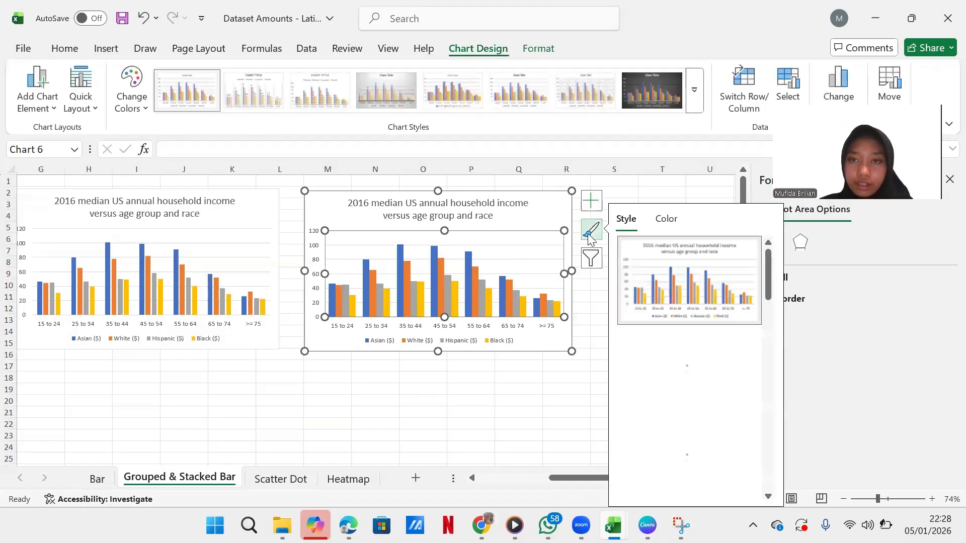
pyautogui.click(658, 222)
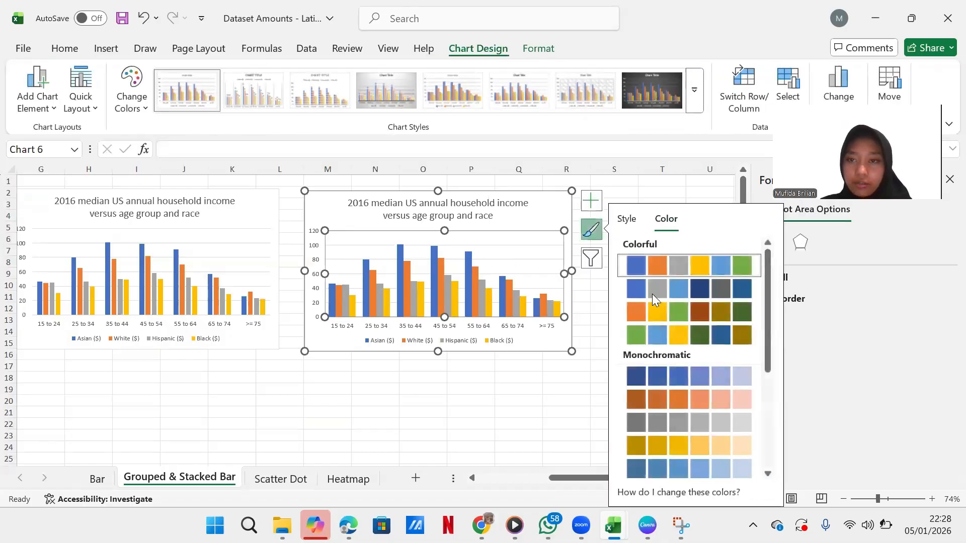
pyautogui.click(650, 377)
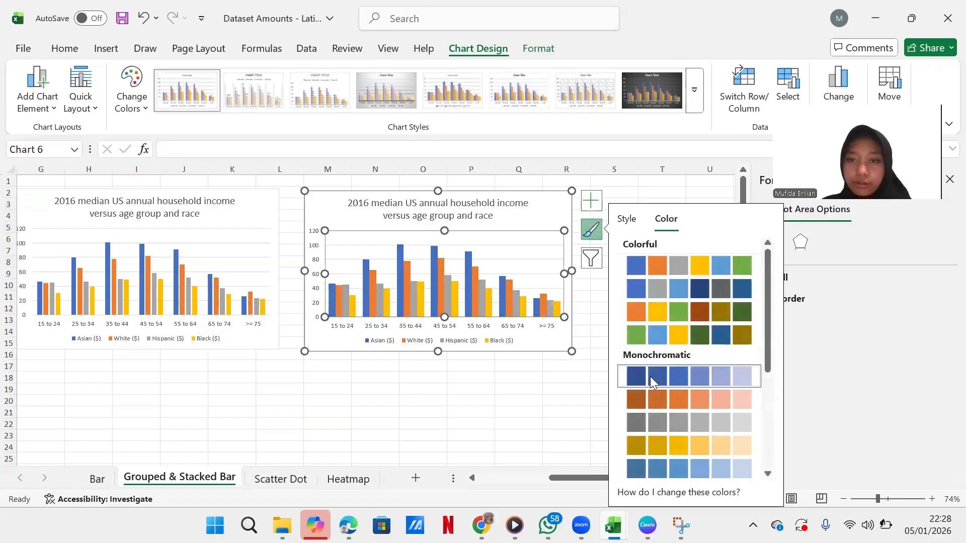
pyautogui.click(500, 390)
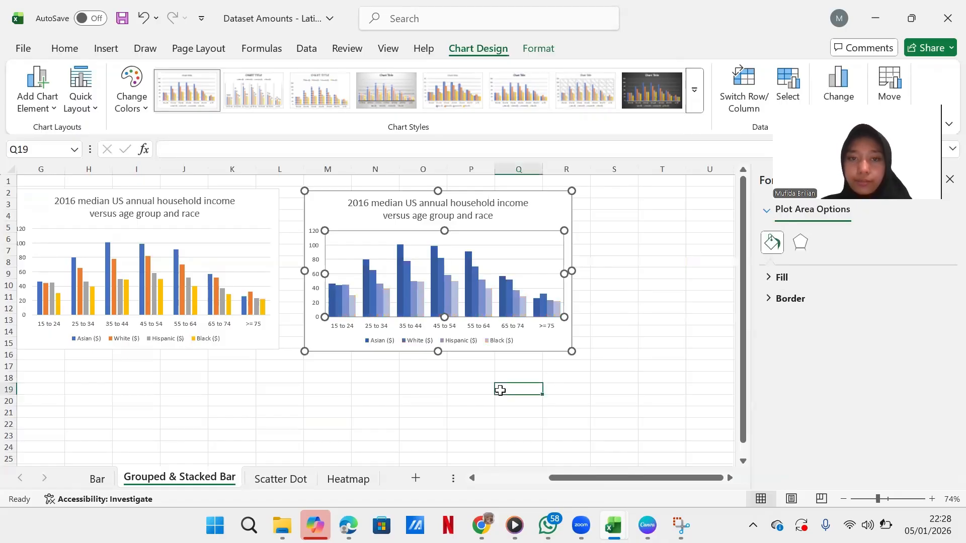
# Step: Compare the original multicolored clustered column chart with the blue version beside it
pyautogui.hscroll(-3, 500, 390)
pyautogui.hscroll(3, 500, 391)
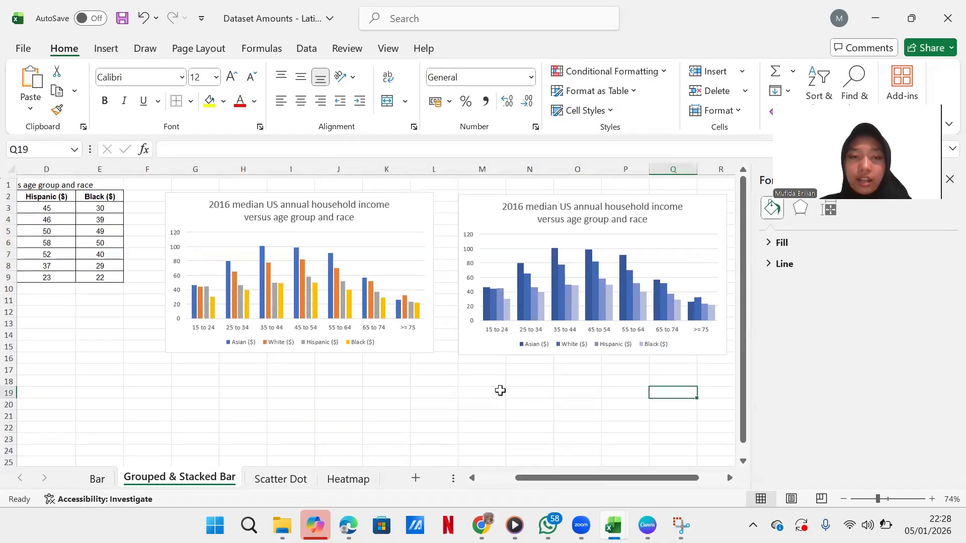
pyautogui.hscroll(-1, 328, 227)
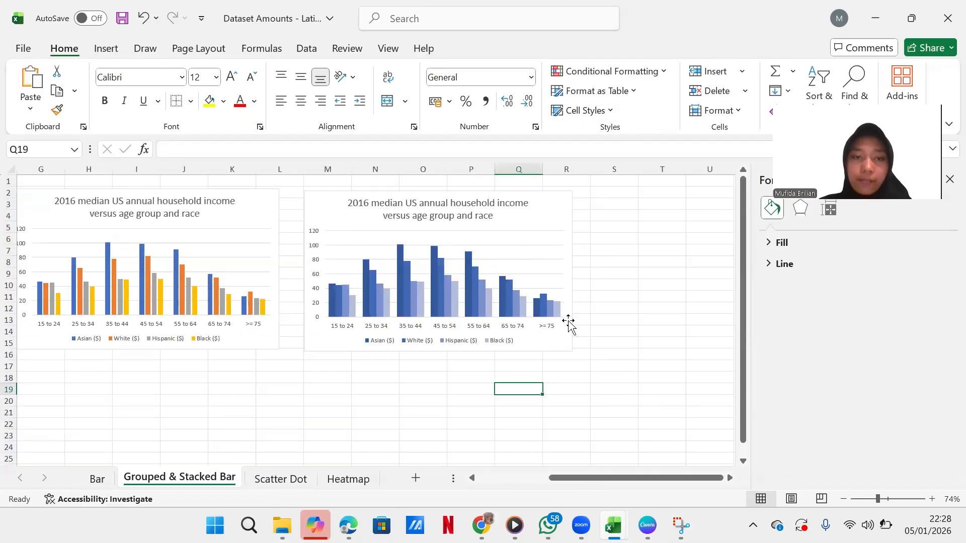
pyautogui.hscroll(-2, 327, 350)
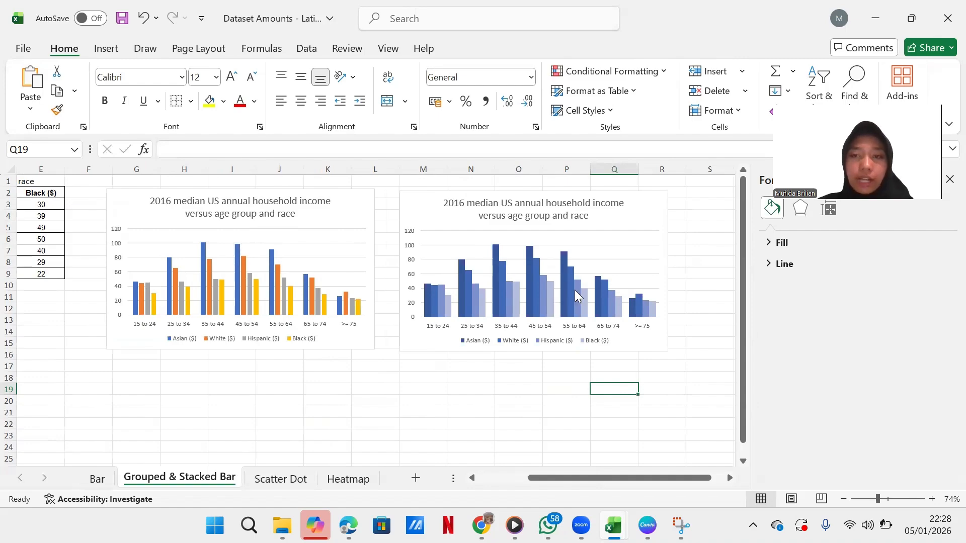
pyautogui.moveTo(577, 297)
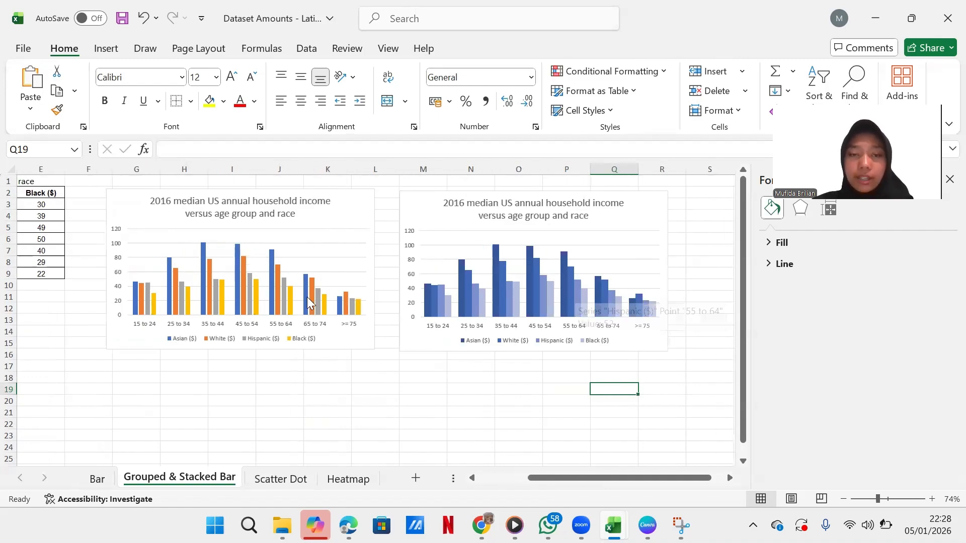
pyautogui.scroll(-1, 504, 319)
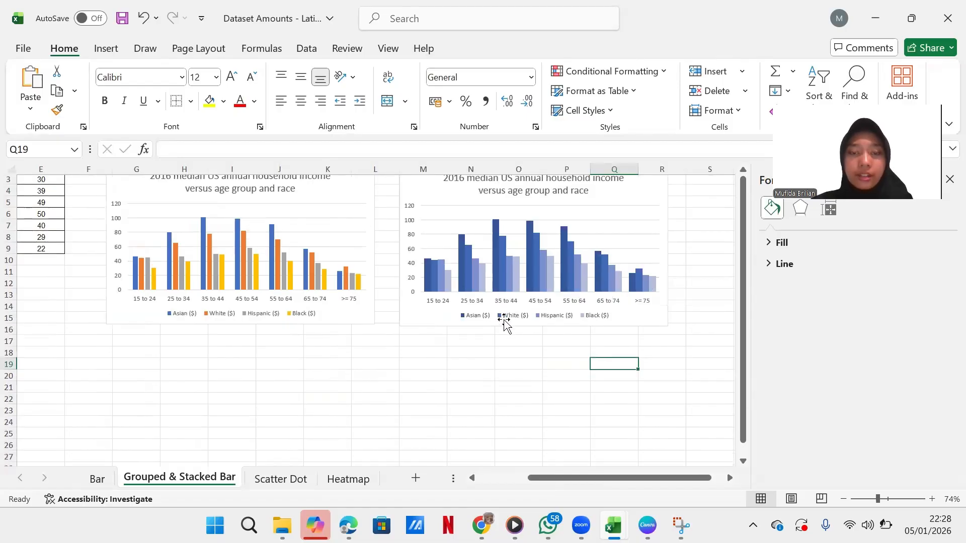
pyautogui.scroll(2, 504, 319)
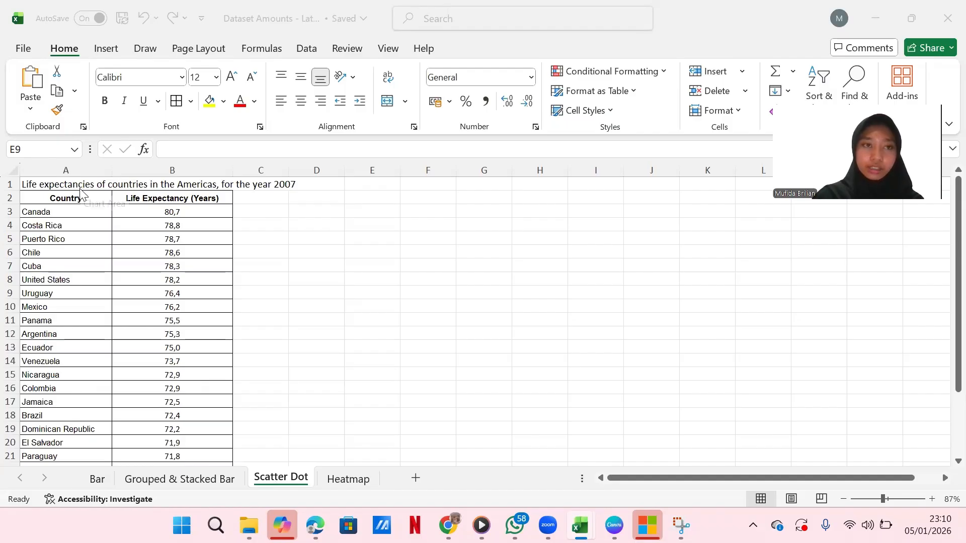
# Step: Insert a 2-D clustered bar chart from the country and life expectancy table in A2:B27
pyautogui.click(50, 202)
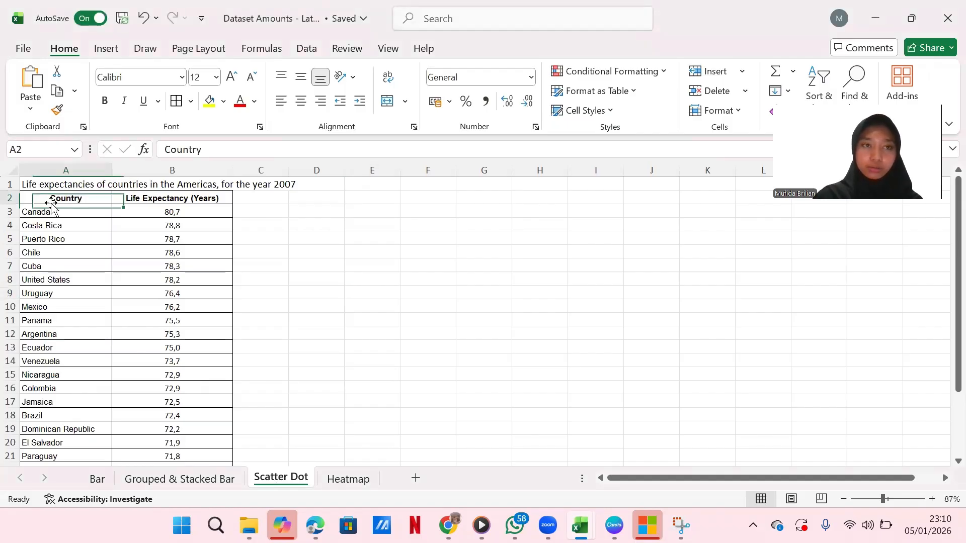
pyautogui.hotkey('shift', 'Right')
pyautogui.hotkey('ctrl', 'shift', 'Down')
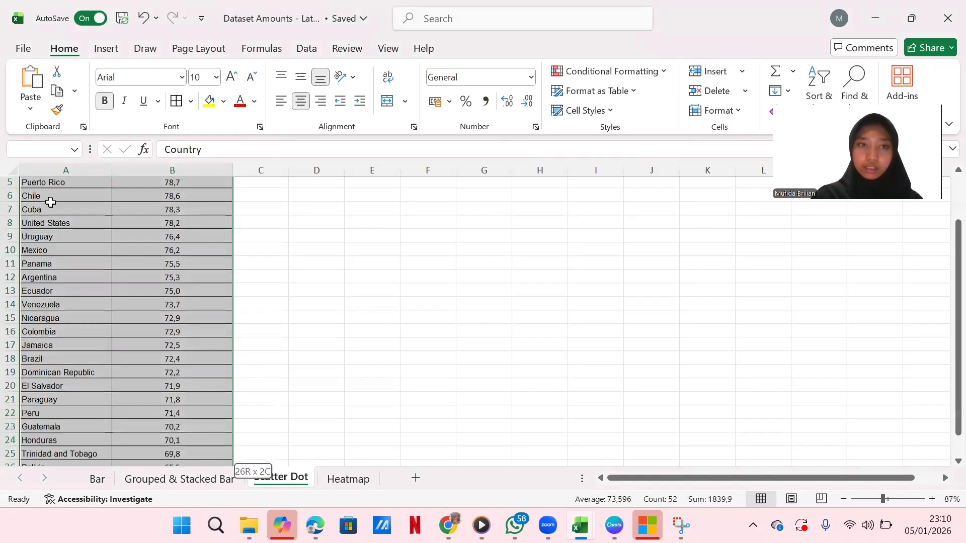
pyautogui.click(105, 50)
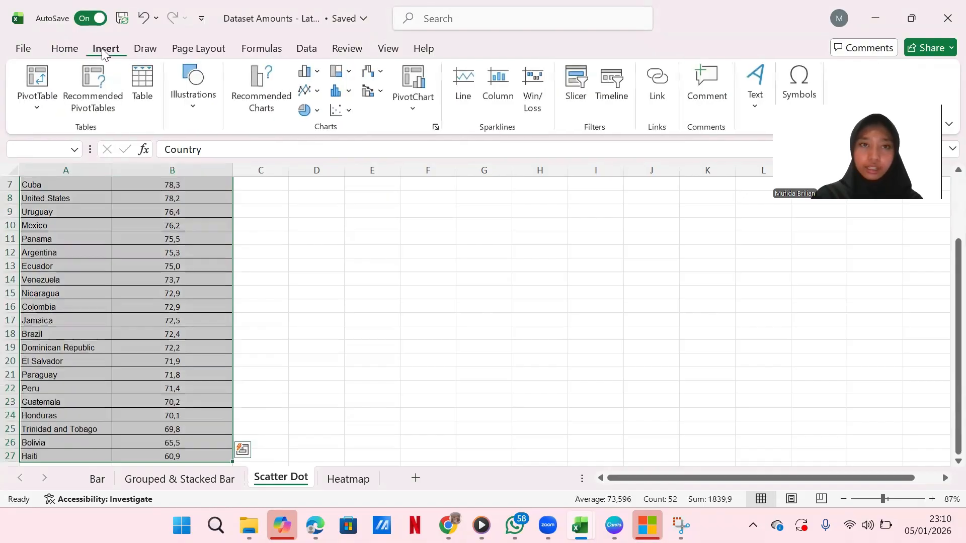
pyautogui.click(308, 76)
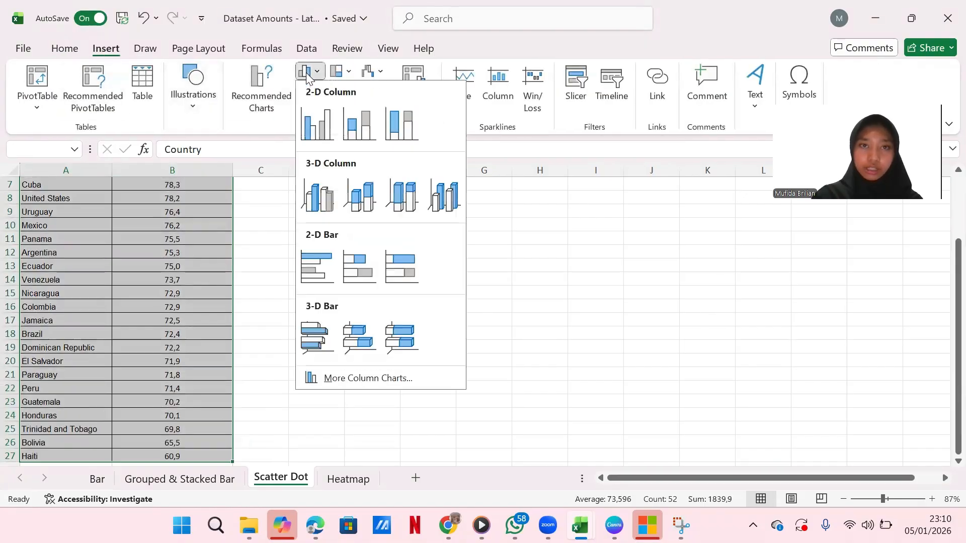
pyautogui.click(318, 268)
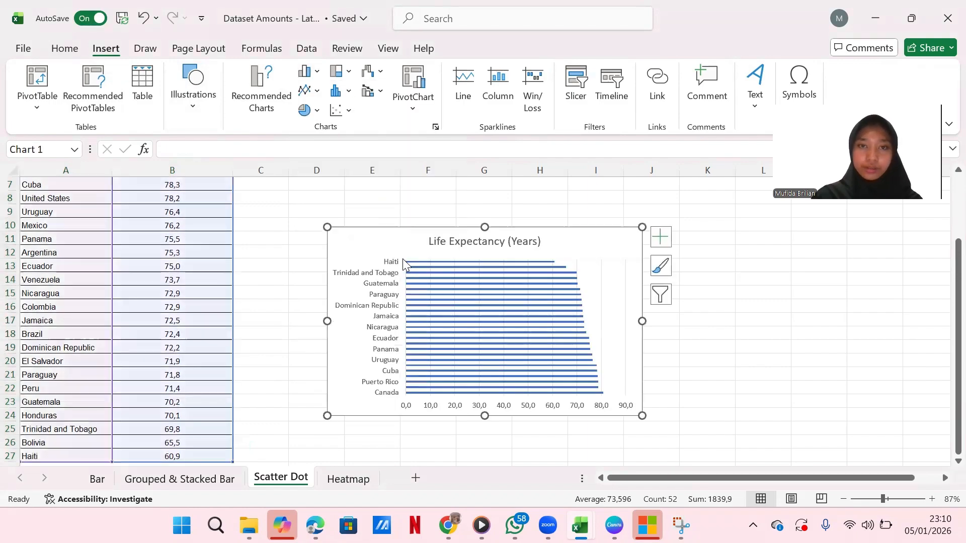
pyautogui.moveTo(370, 224); pyautogui.dragTo(372, 227)
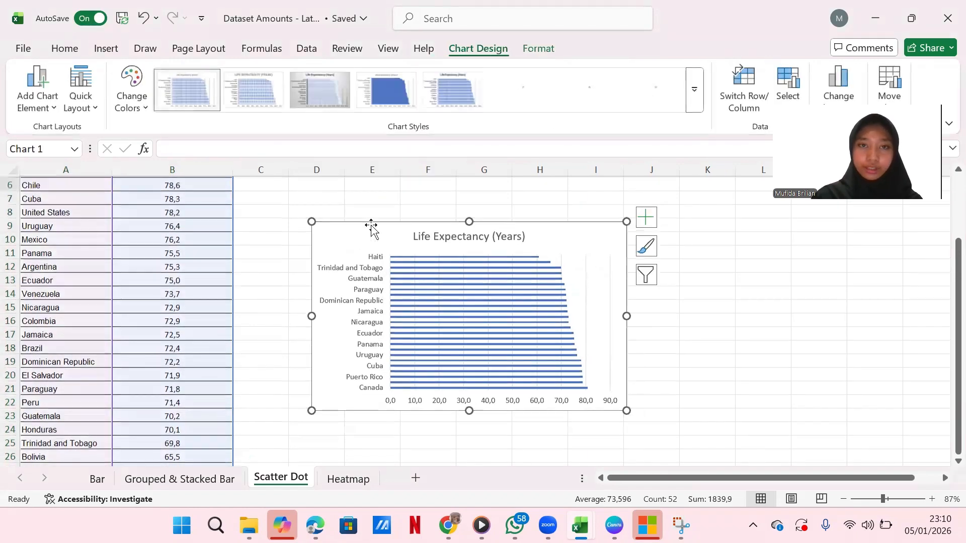
# Step: Copy the heading text "Life expectancies of countries in the Americas, for the year 2007" from cell A1
pyautogui.scroll(2, 371, 226)
pyautogui.click(308, 182)
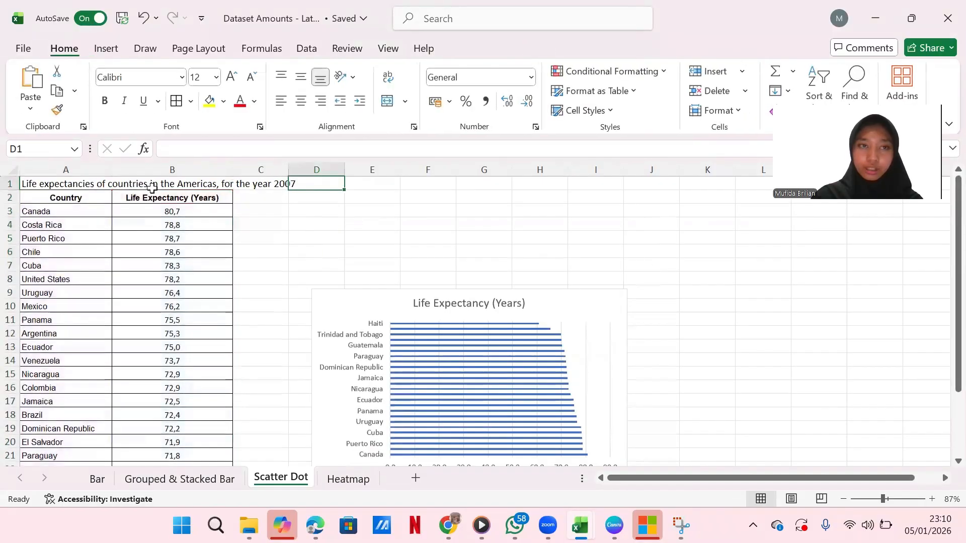
pyautogui.click(84, 184)
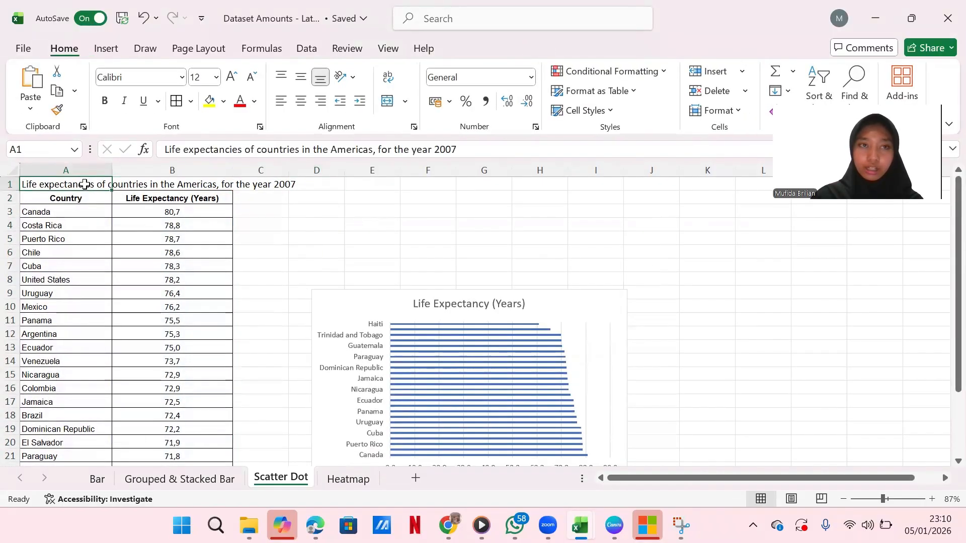
pyautogui.click(462, 144)
pyautogui.moveTo(463, 145); pyautogui.dragTo(164, 149)
pyautogui.hotkey('ctrl', 'c')
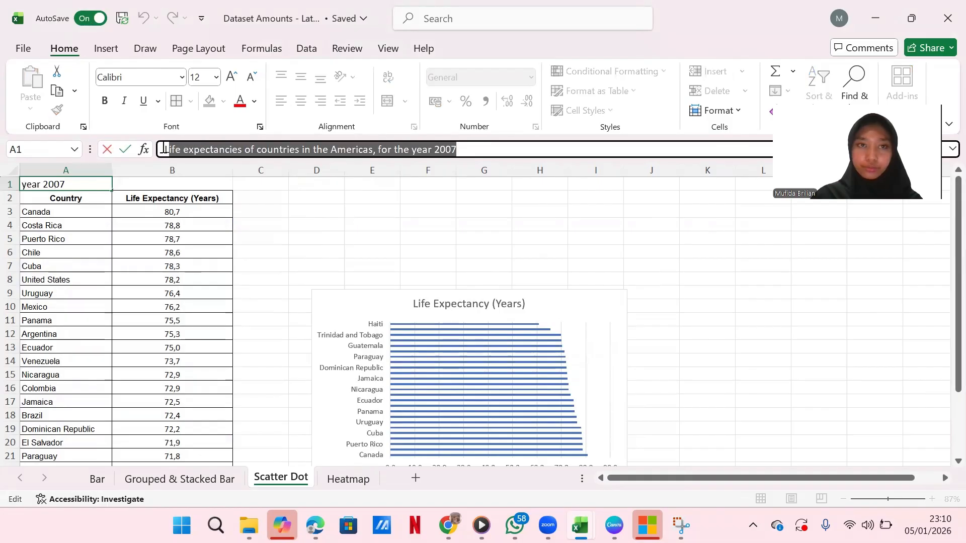
# Step: Replace the bar chart's title with the copied text "Life expectancies of countries in the Americas, for the year 2007"
pyautogui.click(475, 304)
pyautogui.click(520, 304)
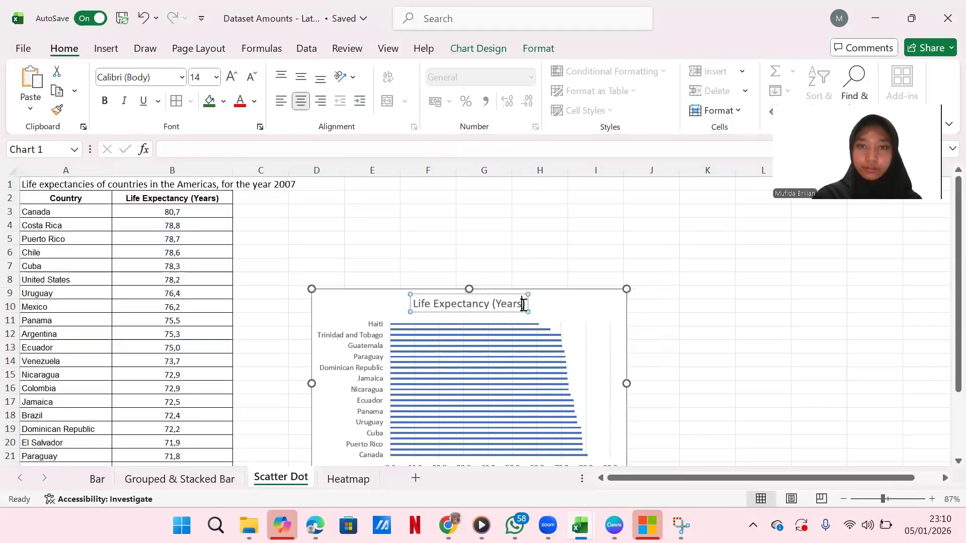
pyautogui.press('BackSpace')
pyautogui.press('BackSpace')
pyautogui.press('BackSpace')
pyautogui.press('BackSpace')
pyautogui.press('BackSpace')
pyautogui.press('BackSpace')
pyautogui.press('BackSpace')
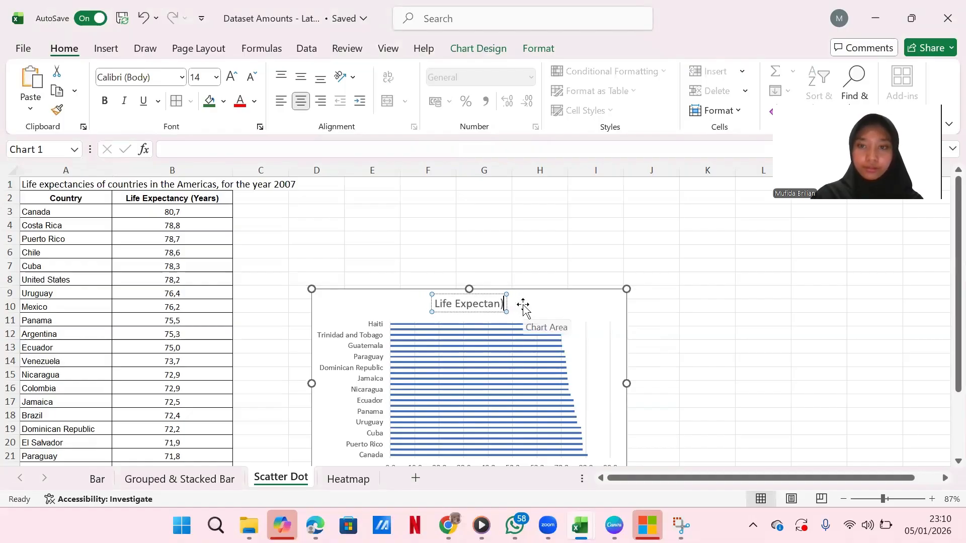
pyautogui.press('BackSpace')
pyautogui.press('BackSpace')
pyautogui.press('BackSpace')
pyautogui.press('BackSpace')
pyautogui.press('BackSpace')
pyautogui.press('BackSpace')
pyautogui.press('BackSpace')
pyautogui.press('BackSpace')
pyautogui.press('BackSpace')
pyautogui.press('BackSpace')
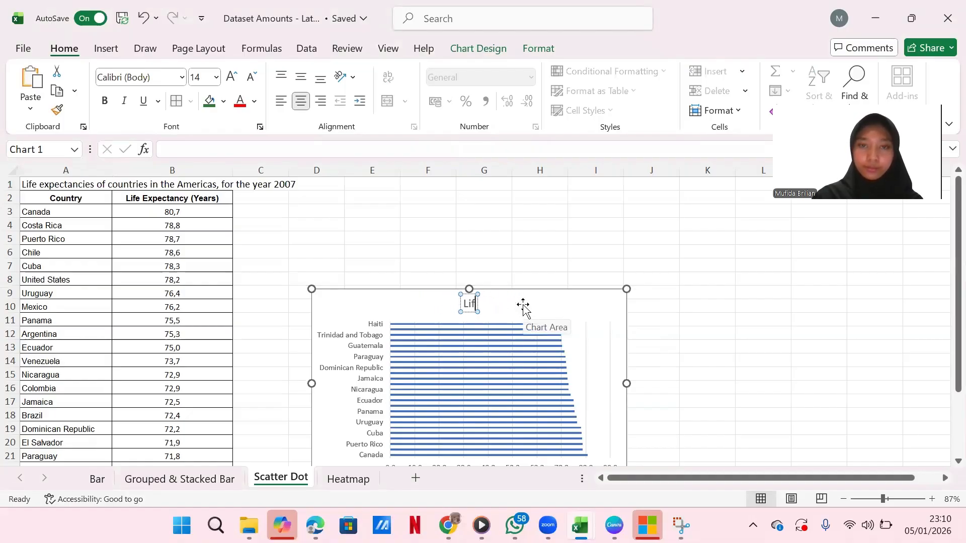
pyautogui.press('BackSpace')
pyautogui.press('BackSpace')
pyautogui.press('BackSpace')
pyautogui.hotkey('ctrl', 'v')
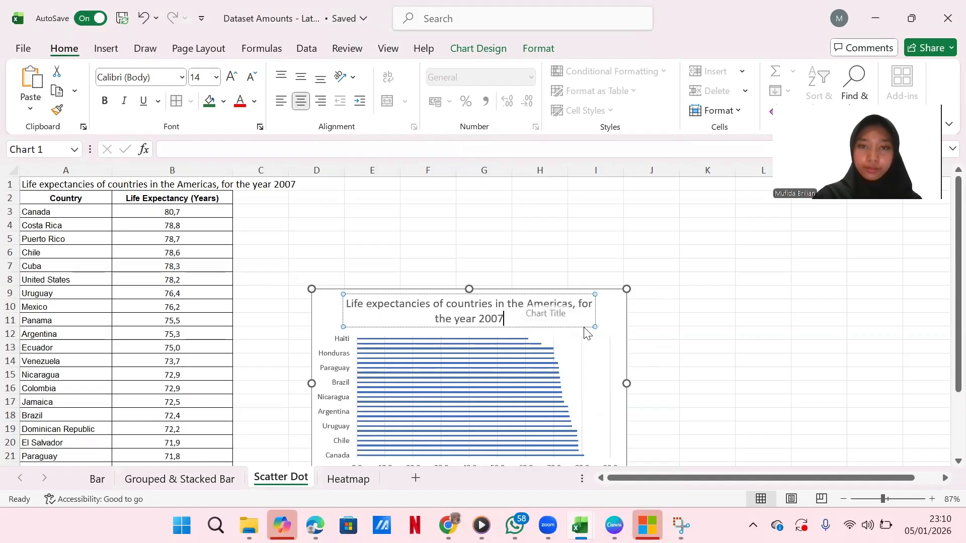
pyautogui.click(677, 349)
# Step: Nudge the bar chart's title slightly upward and move the chart up beside the first rows of the table
pyautogui.click(593, 317)
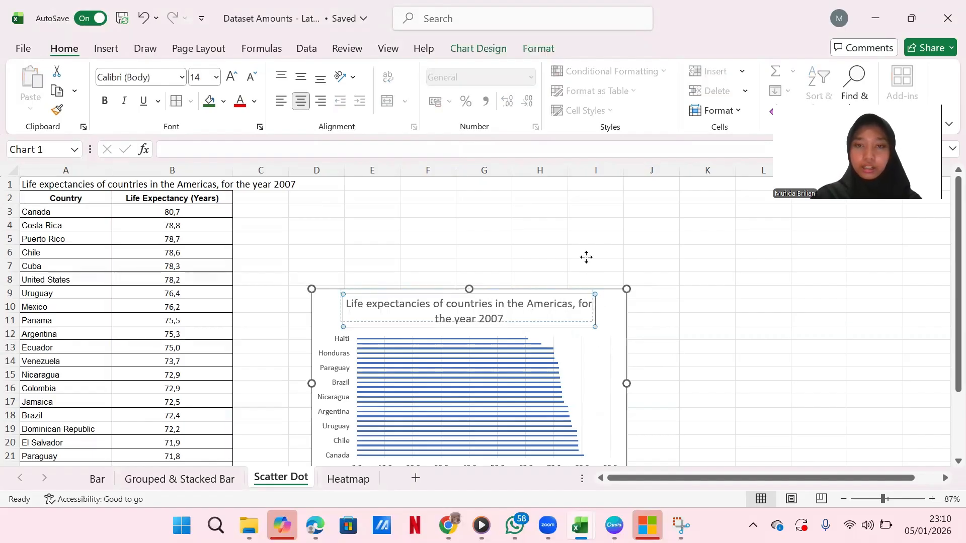
pyautogui.moveTo(586, 257); pyautogui.dragTo(585, 257)
pyautogui.click(748, 304)
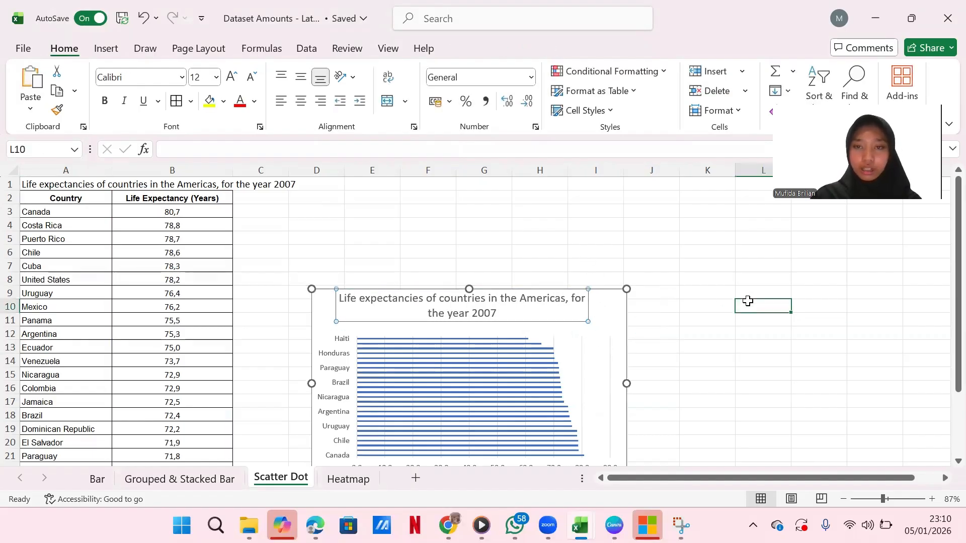
pyautogui.click(603, 322)
pyautogui.moveTo(628, 263); pyautogui.dragTo(578, 243)
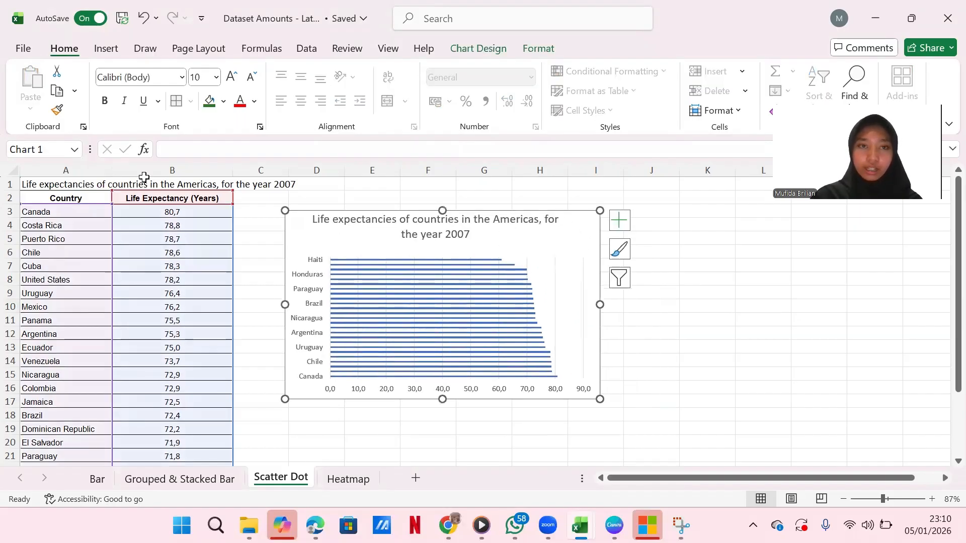
# Step: Insert a markers-only scatter chart from A2:B27 and place it directly below the bar chart
pyautogui.click(72, 201)
pyautogui.hotkey('shift', 'Right')
pyautogui.hotkey('ctrl', 'shift', 'Down')
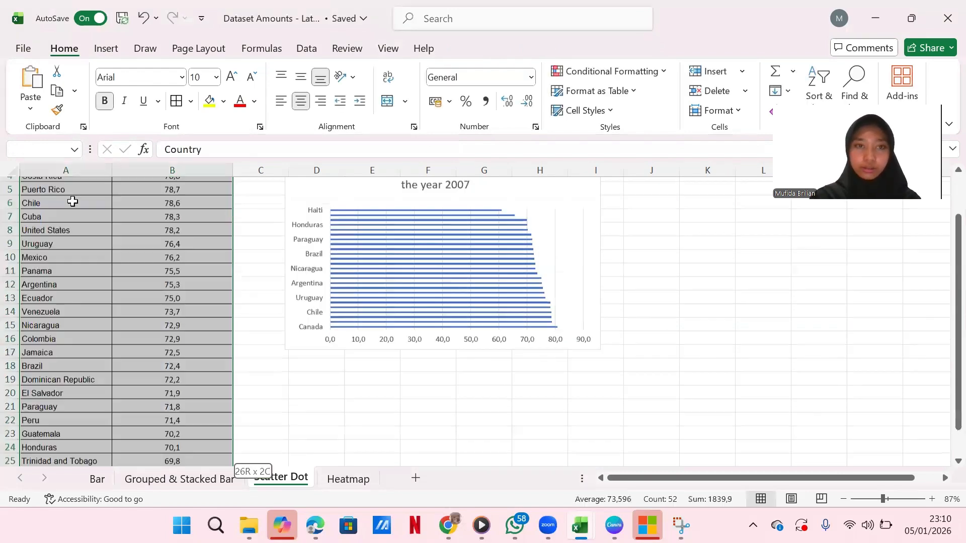
pyautogui.click(106, 49)
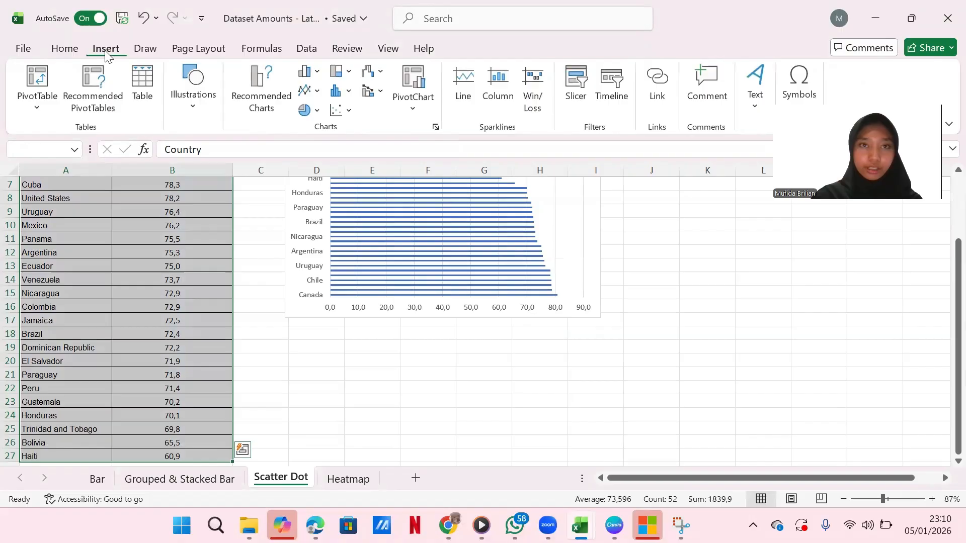
pyautogui.click(336, 112)
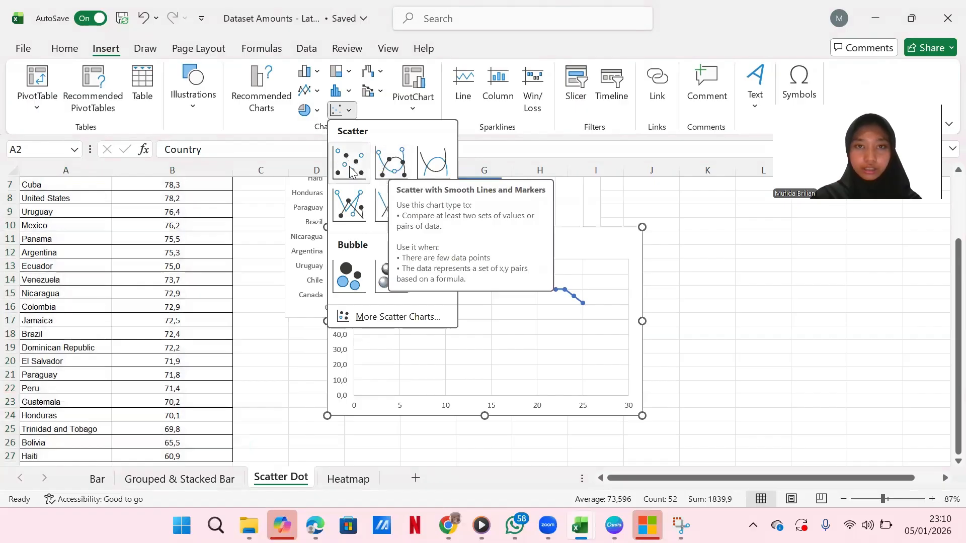
pyautogui.click(349, 164)
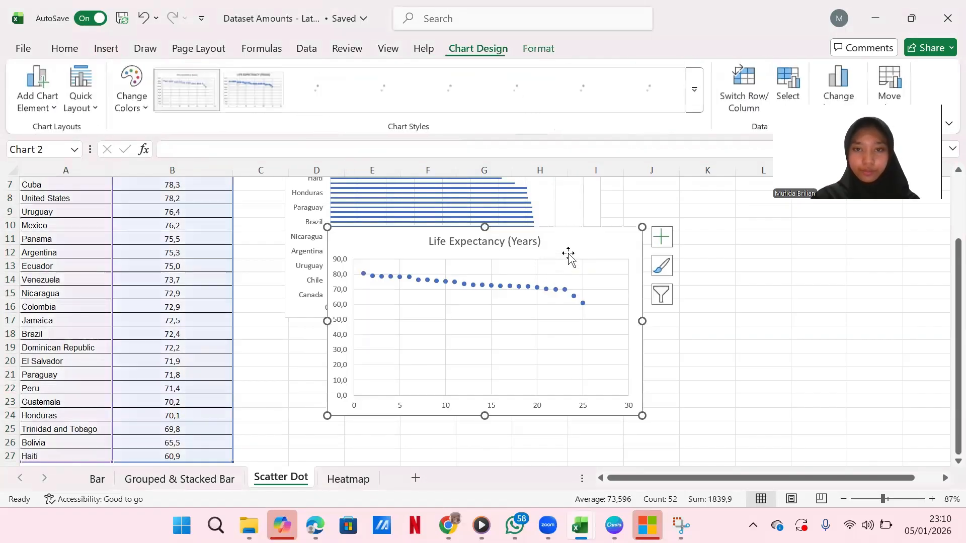
pyautogui.moveTo(580, 253); pyautogui.dragTo(543, 354)
pyautogui.scroll(-4, 542, 354)
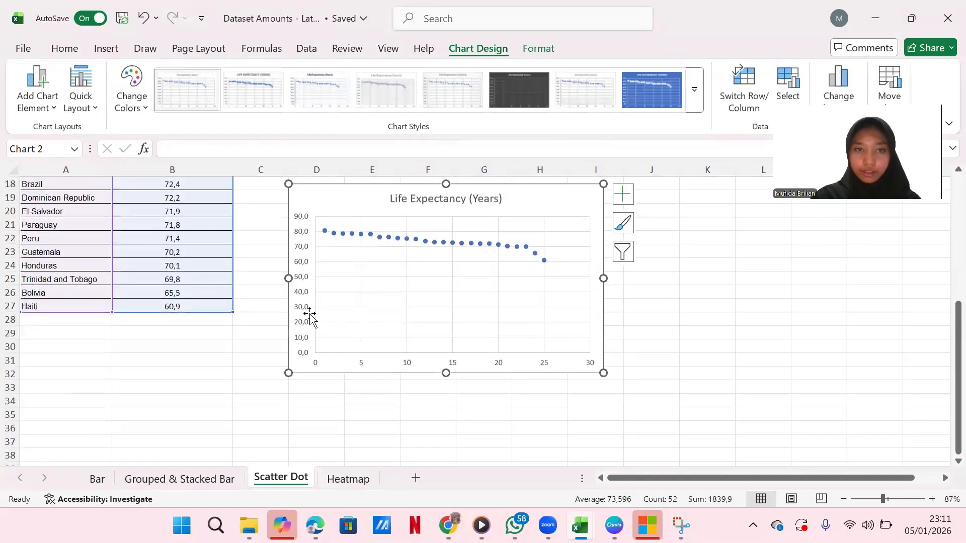
pyautogui.click(301, 313)
pyautogui.rightClick(301, 313)
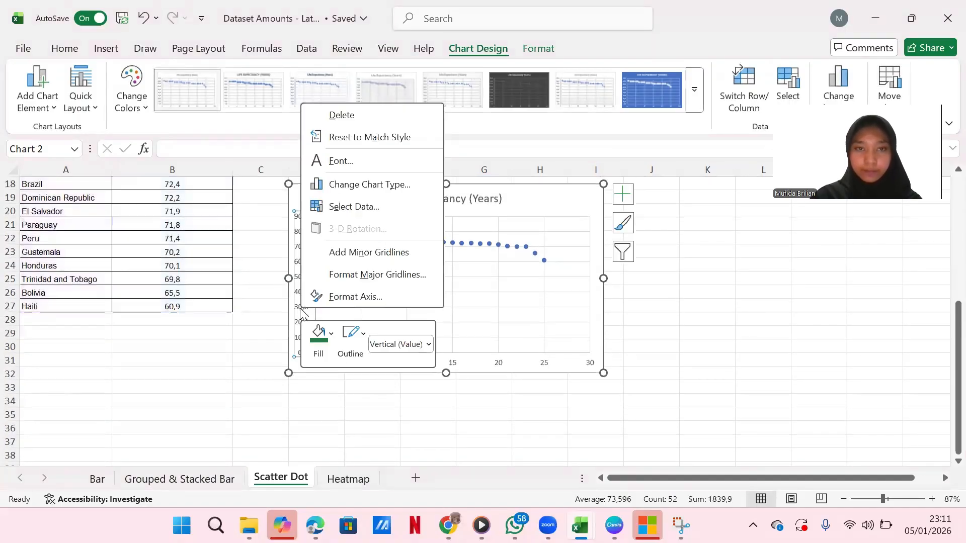
pyautogui.click(347, 296)
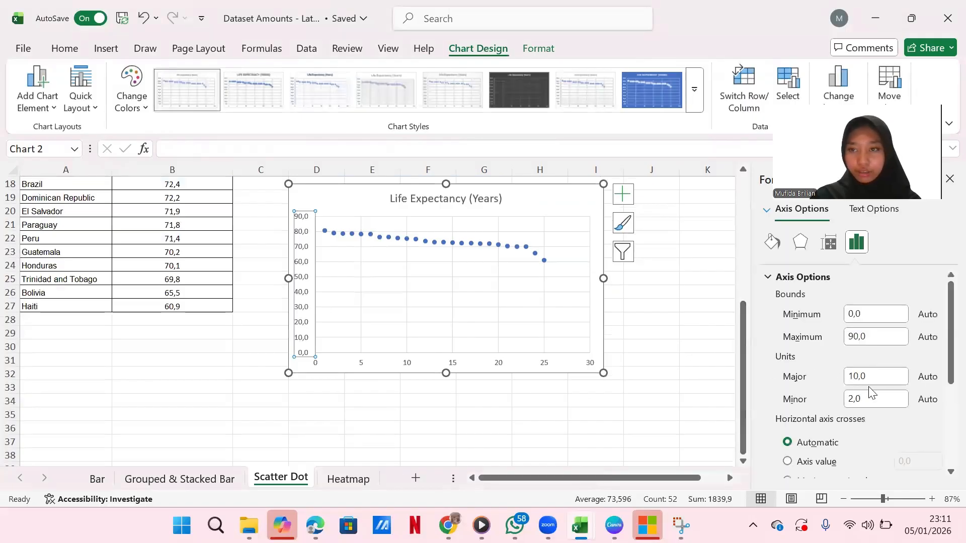
pyautogui.scroll(-3, 872, 391)
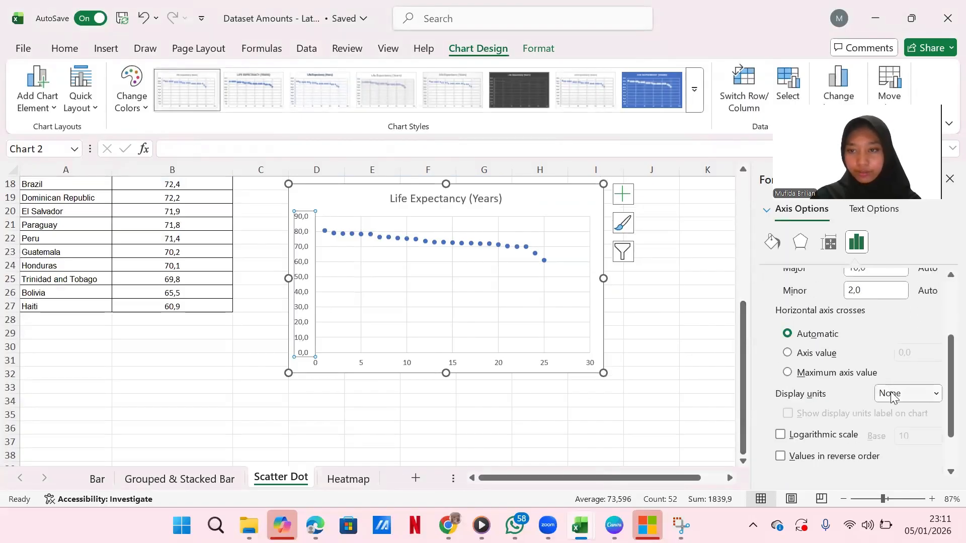
pyautogui.click(892, 397)
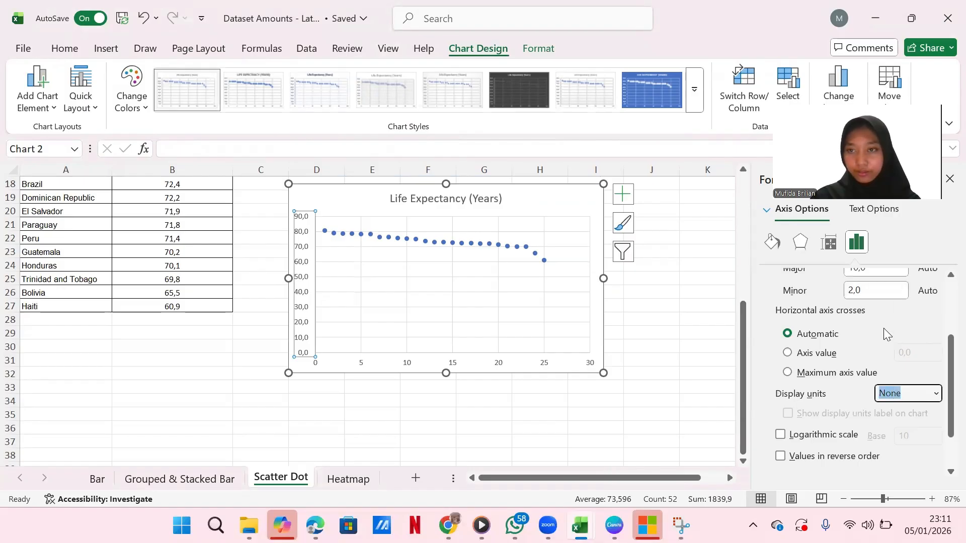
pyautogui.scroll(-2, 884, 328)
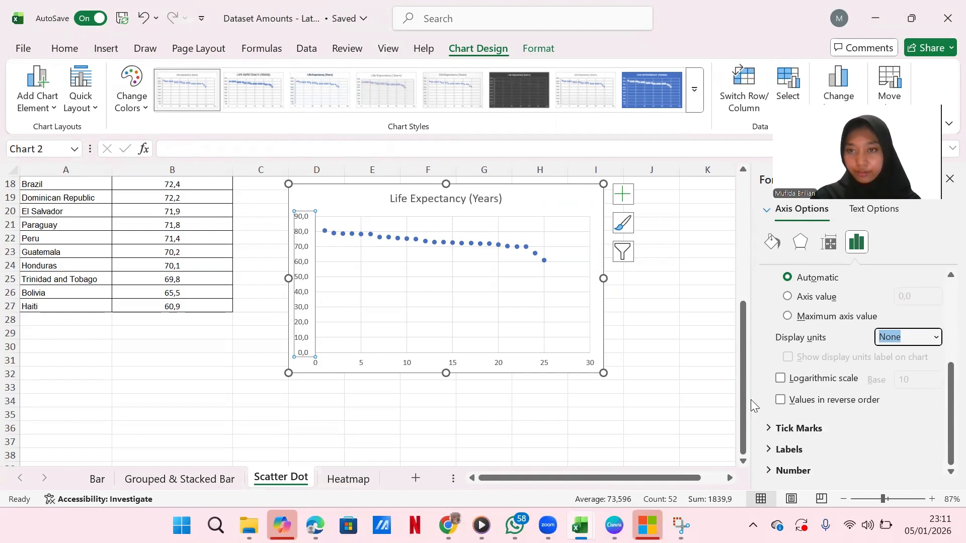
pyautogui.click(638, 413)
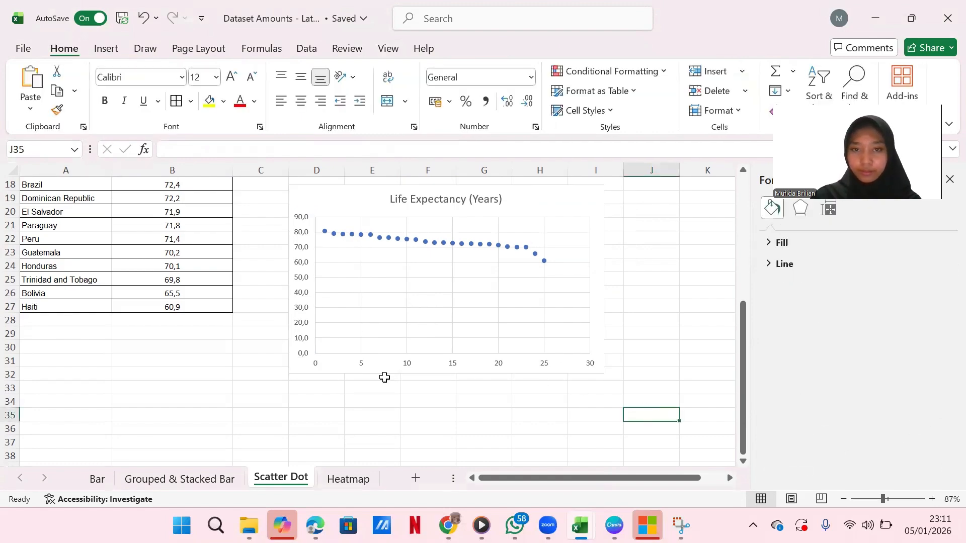
# Step: Set the number format of the scatter chart's vertical axis to 0 decimal places
pyautogui.click(304, 326)
pyautogui.rightClick(304, 326)
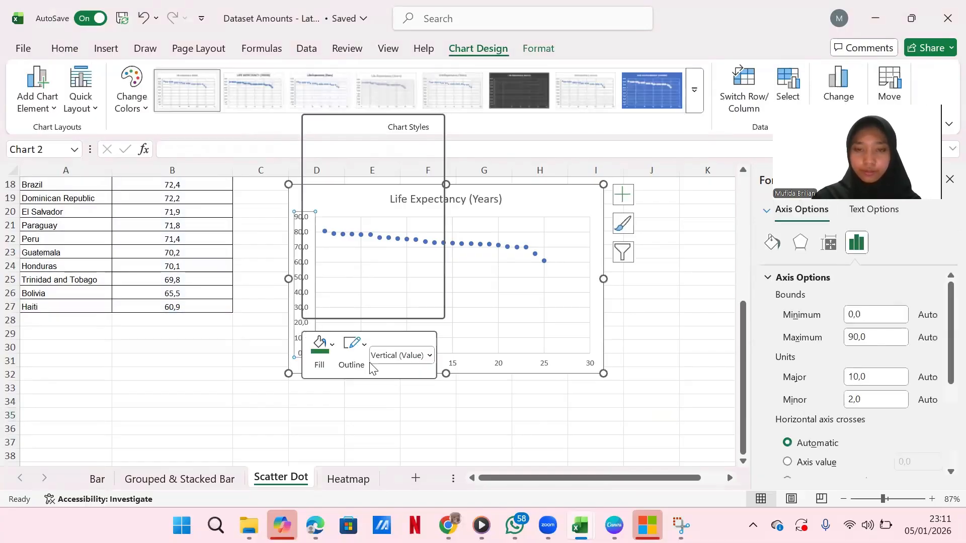
pyautogui.click(357, 308)
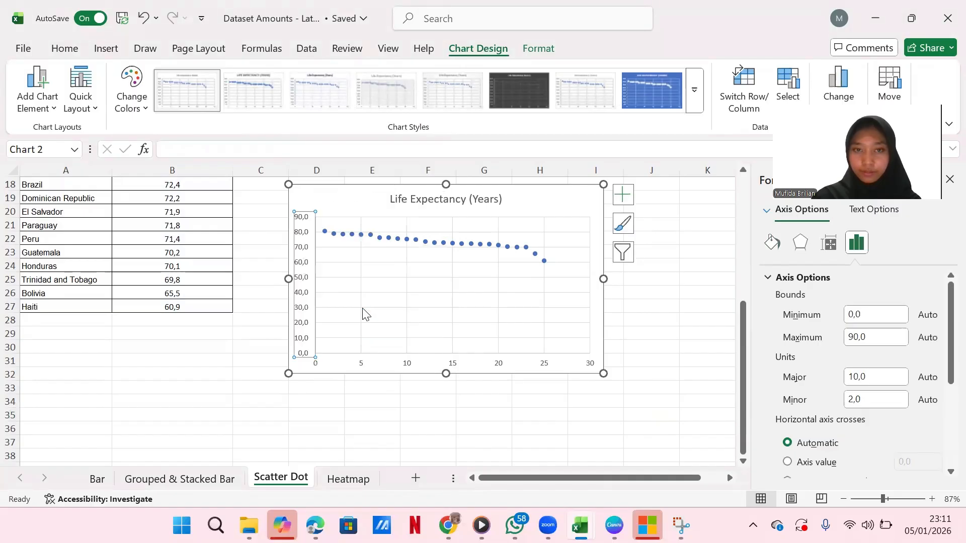
pyautogui.scroll(-5, 895, 477)
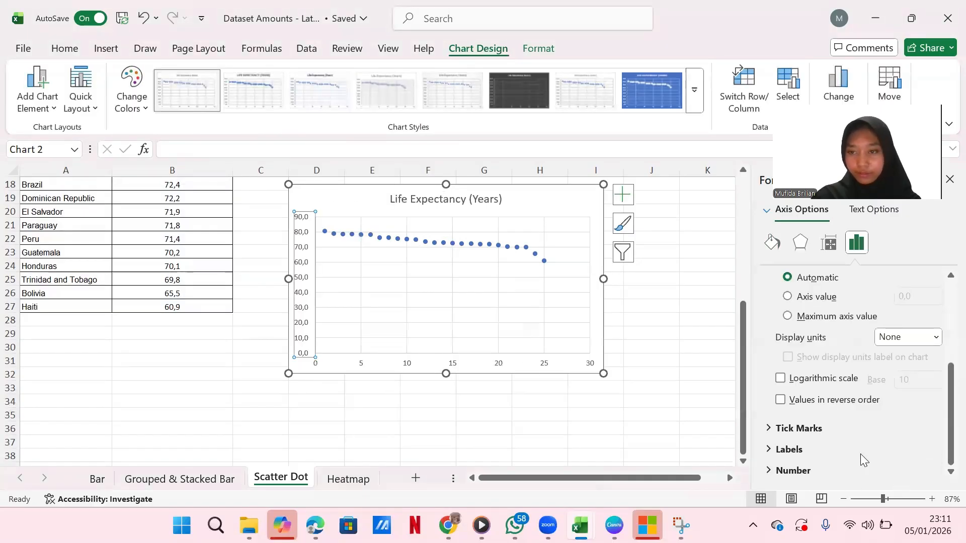
pyautogui.click(822, 472)
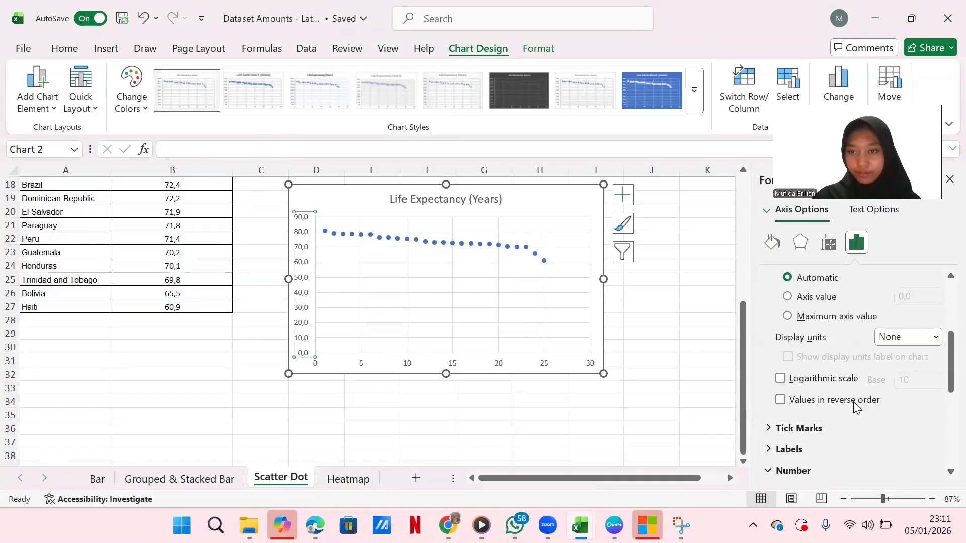
pyautogui.scroll(-5, 854, 401)
pyautogui.click(866, 308)
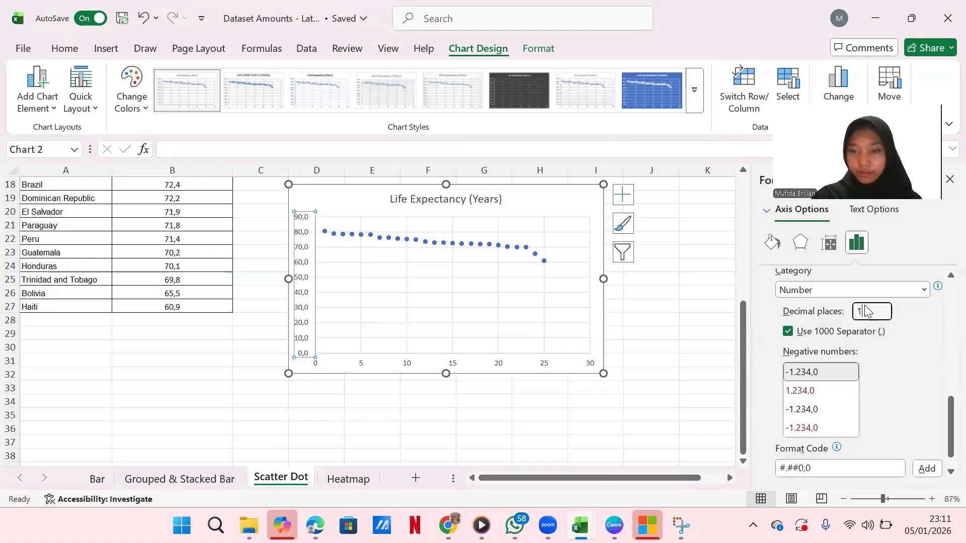
pyautogui.press('Return')
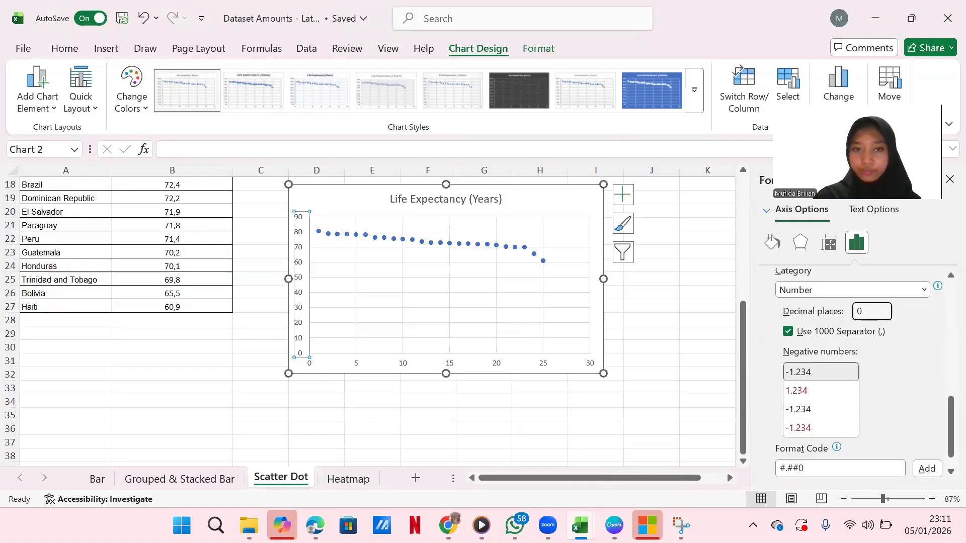
# Step: Set the minimum bound of the scatter chart's vertical axis to 55
pyautogui.scroll(10, 896, 392)
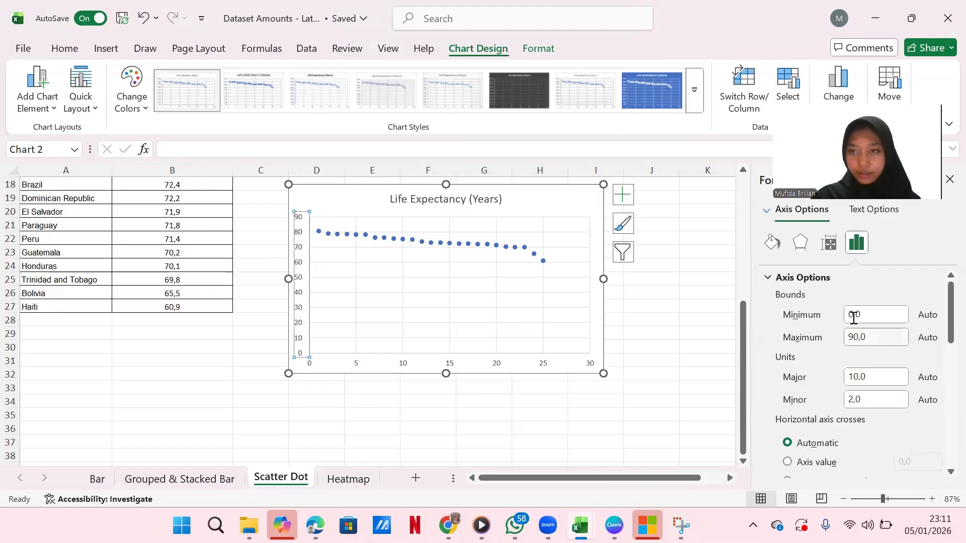
pyautogui.click(854, 317)
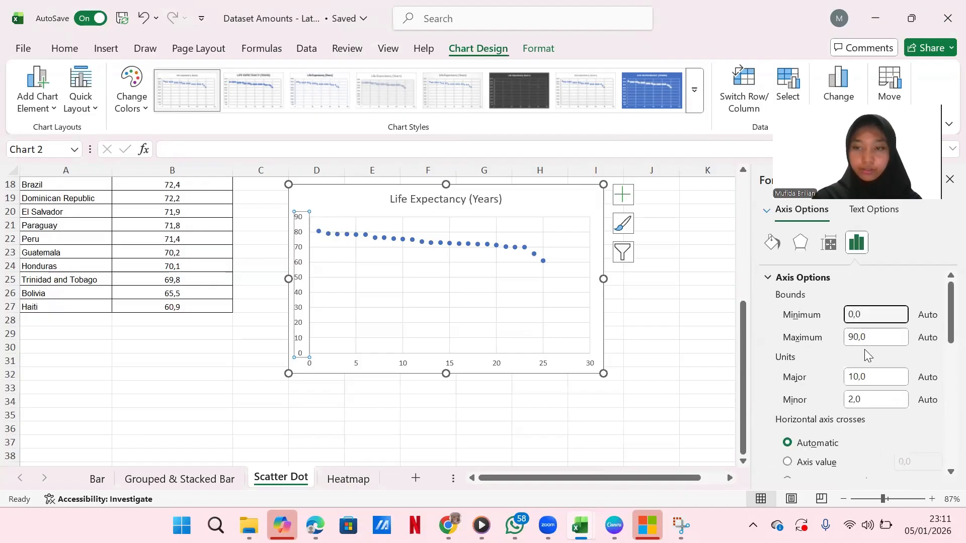
pyautogui.press('BackSpace')
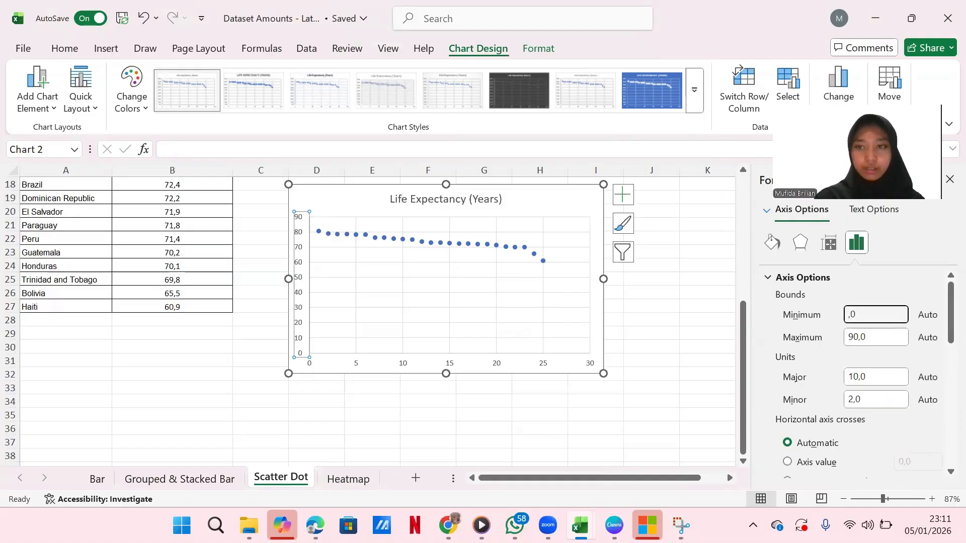
pyautogui.write('55')
pyautogui.press('Return')
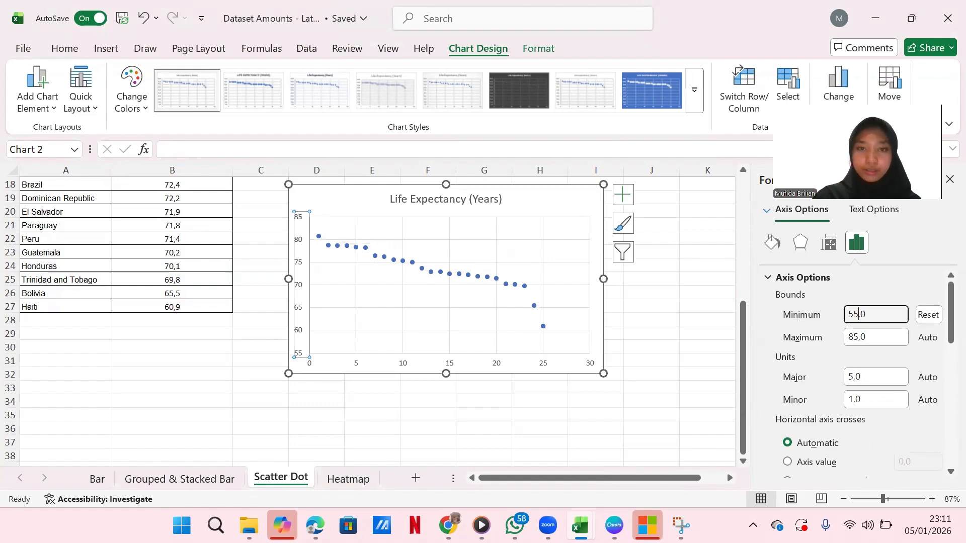
pyautogui.click(542, 366)
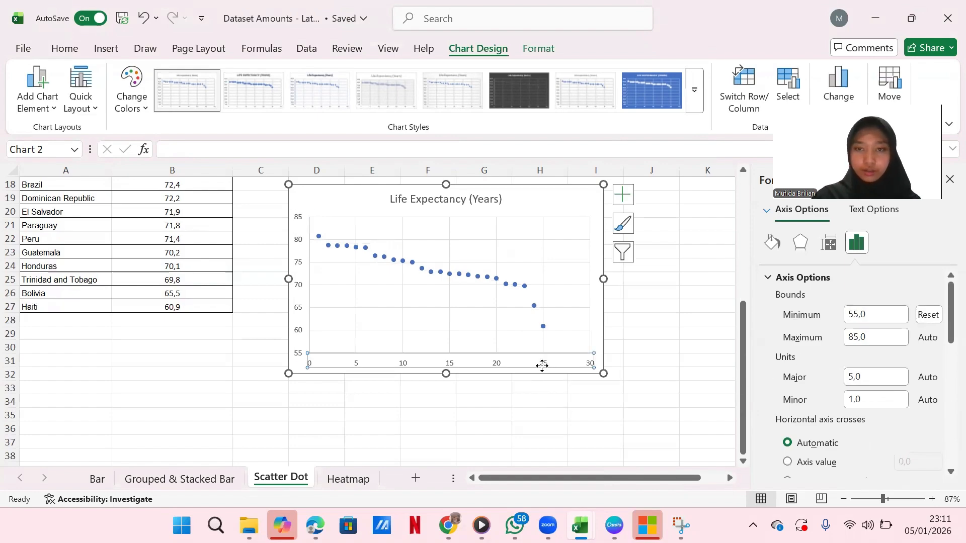
pyautogui.click(855, 314)
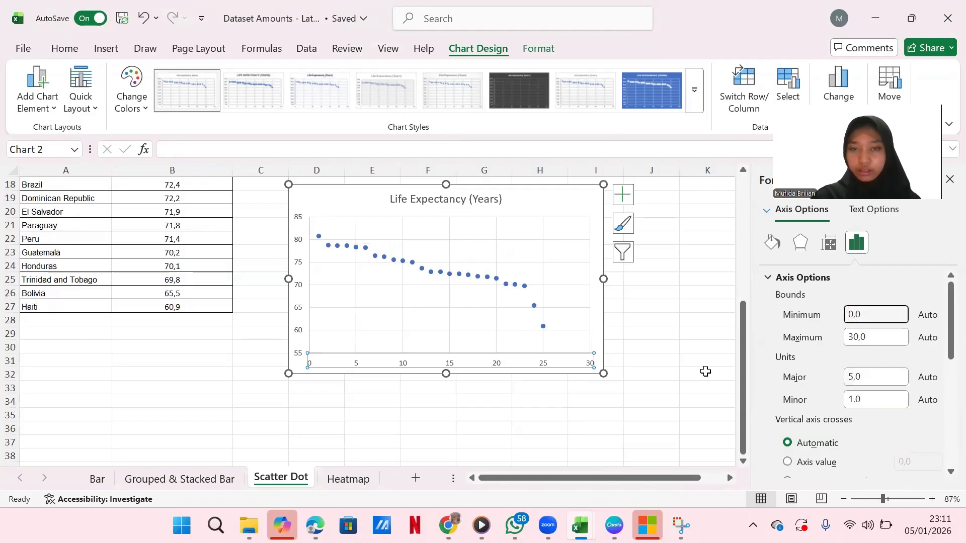
pyautogui.click(687, 370)
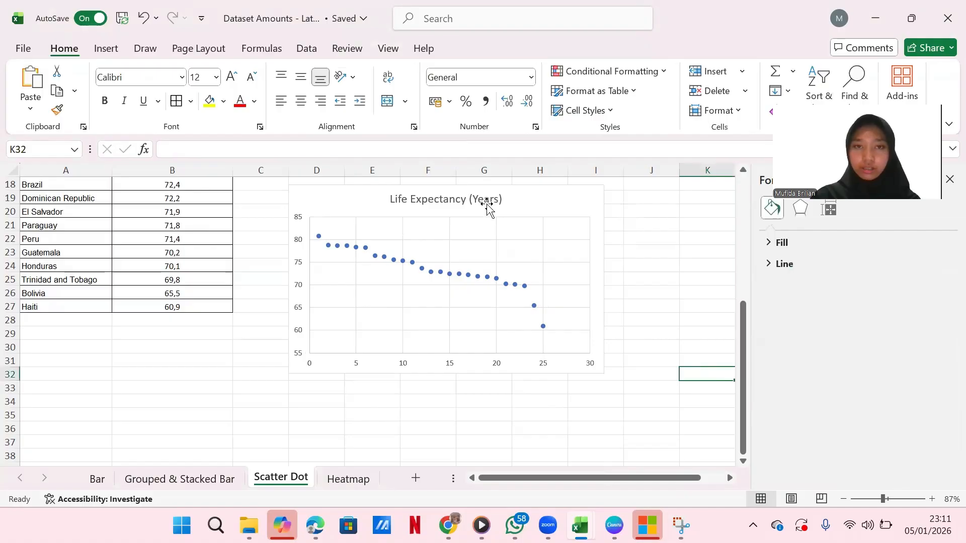
# Step: Copy the title text "Life expectancies of countries in the Americas, for the year 2007" from cell A1
pyautogui.scroll(6, 488, 206)
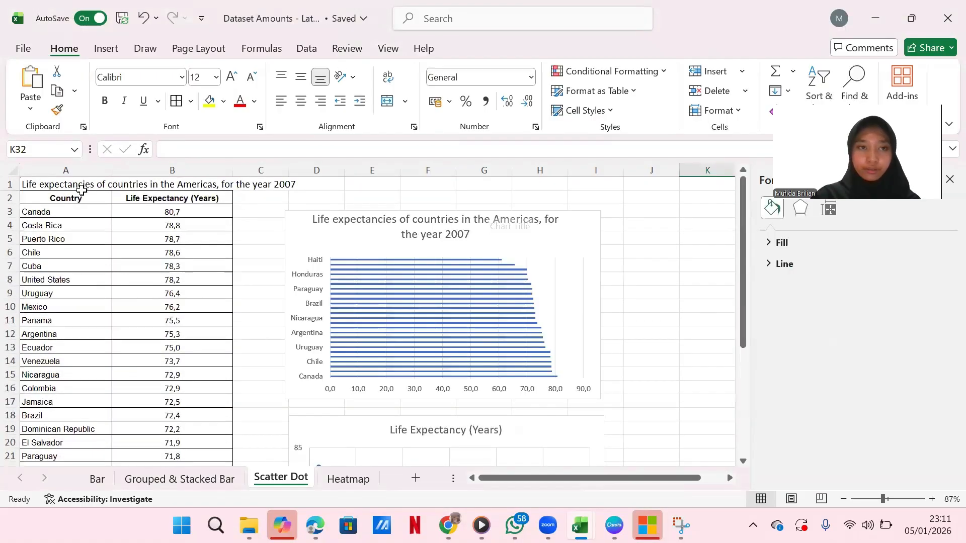
pyautogui.click(79, 187)
pyautogui.moveTo(464, 150); pyautogui.dragTo(164, 150)
pyautogui.hotkey('ctrl', 'c')
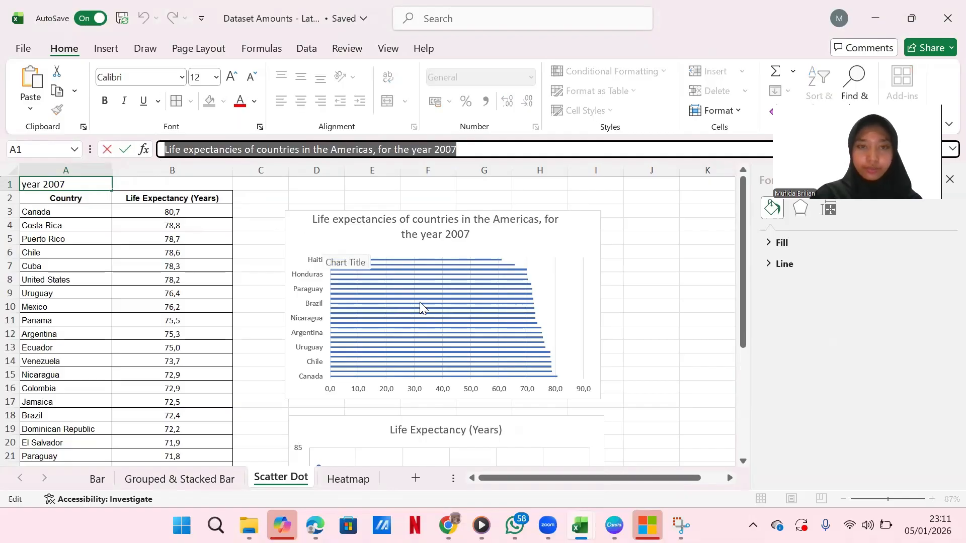
# Step: Replace the scatter chart's title with the copied text "Life expectancies of countries in the Americas, for the year 2007"
pyautogui.scroll(-5, 505, 349)
pyautogui.click(496, 214)
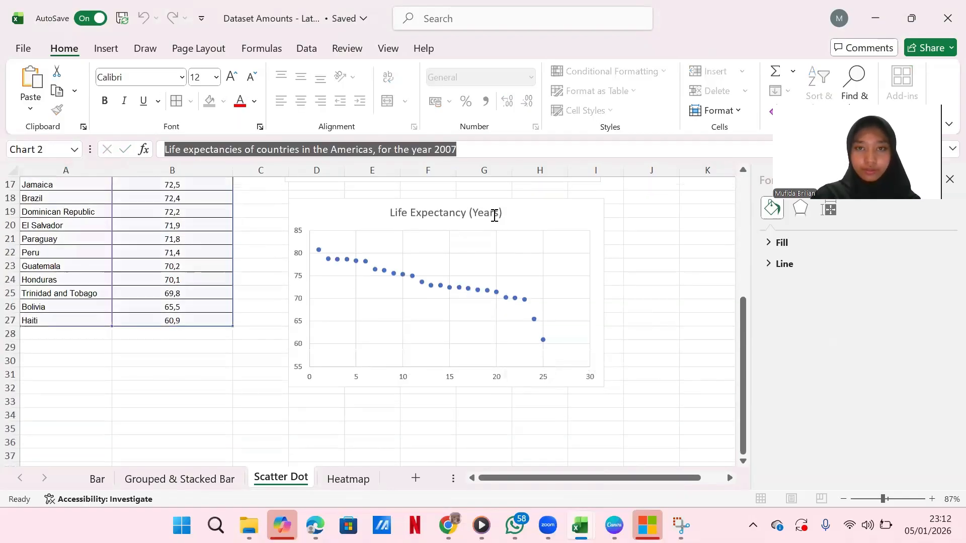
pyautogui.press('BackSpace')
pyautogui.press('BackSpace')
pyautogui.press('BackSpace')
pyautogui.press('BackSpace')
pyautogui.press('BackSpace')
pyautogui.press('BackSpace')
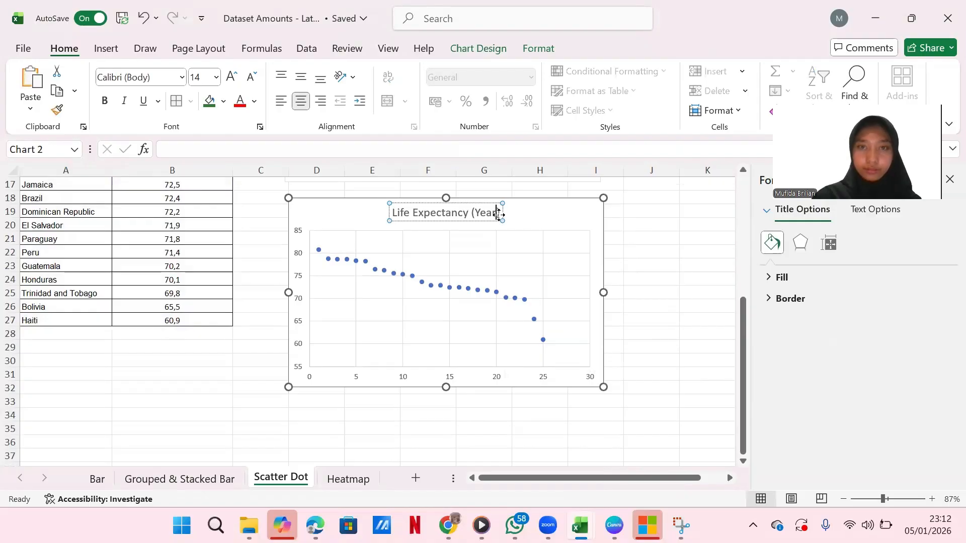
pyautogui.press('BackSpace')
pyautogui.press('BackSpace')
pyautogui.press('BackSpace')
pyautogui.press('BackSpace')
pyautogui.press('BackSpace')
pyautogui.press('BackSpace')
pyautogui.press('BackSpace')
pyautogui.press('BackSpace')
pyautogui.press('BackSpace')
pyautogui.press('BackSpace')
pyautogui.press('BackSpace')
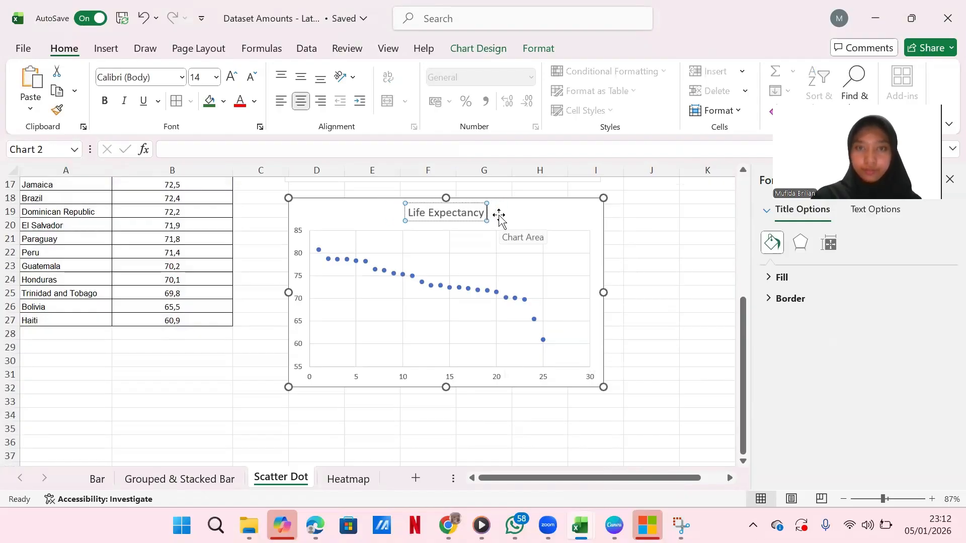
pyautogui.press('BackSpace')
pyautogui.press('BackSpace')
pyautogui.press('BackSpace')
pyautogui.press('BackSpace')
pyautogui.press('BackSpace')
pyautogui.press('BackSpace')
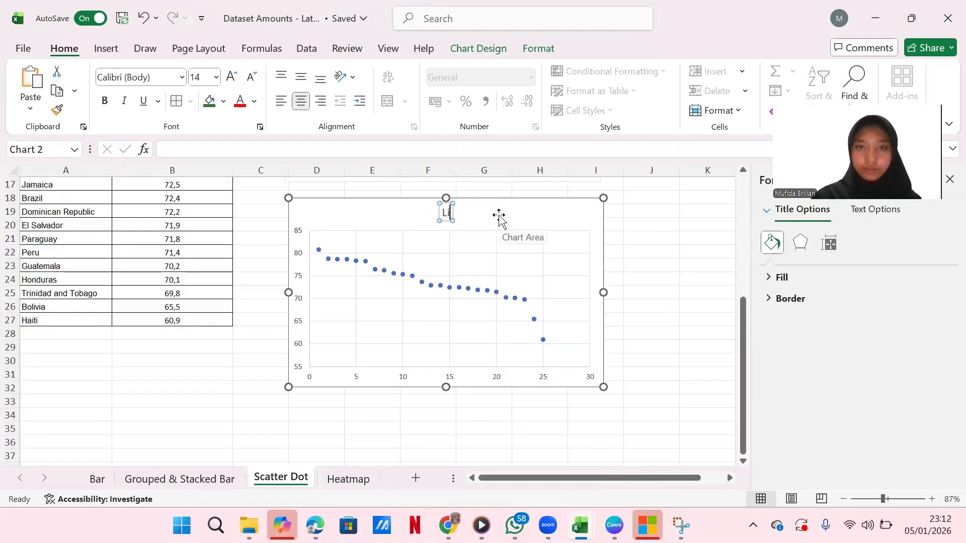
pyautogui.hotkey('ctrl', 'v')
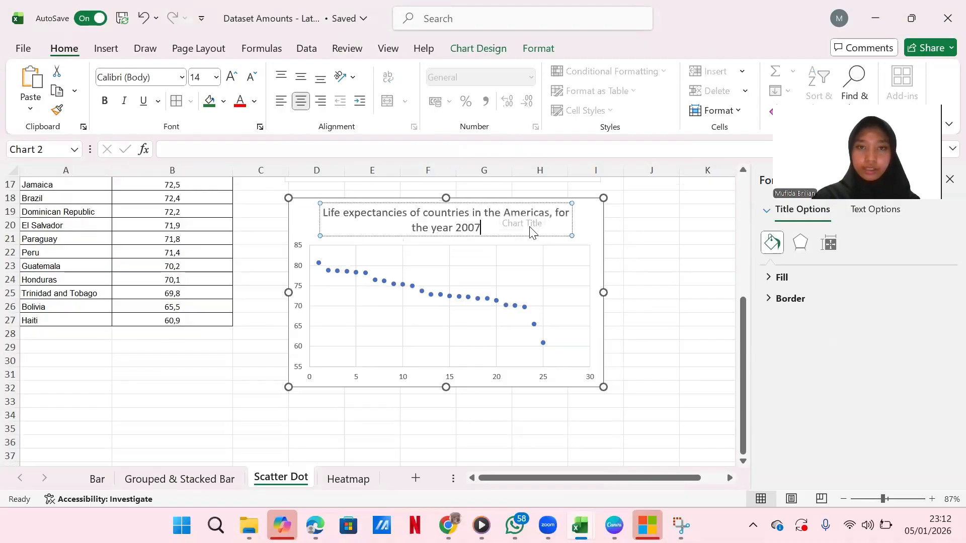
pyautogui.click(648, 241)
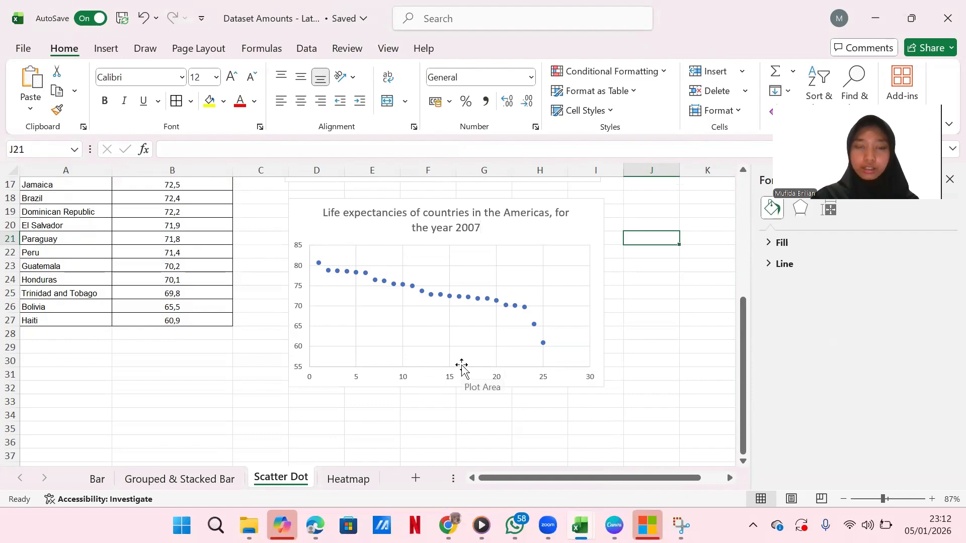
# Step: Review the two life expectancy charts, switch to the Heatmap sheet and deselect its internet adoption table
pyautogui.scroll(2, 462, 367)
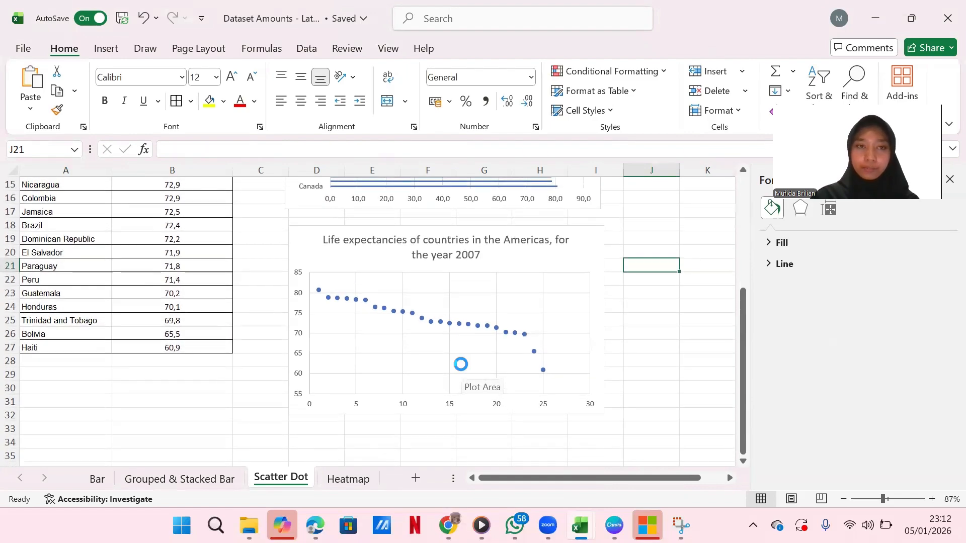
pyautogui.scroll(5, 461, 372)
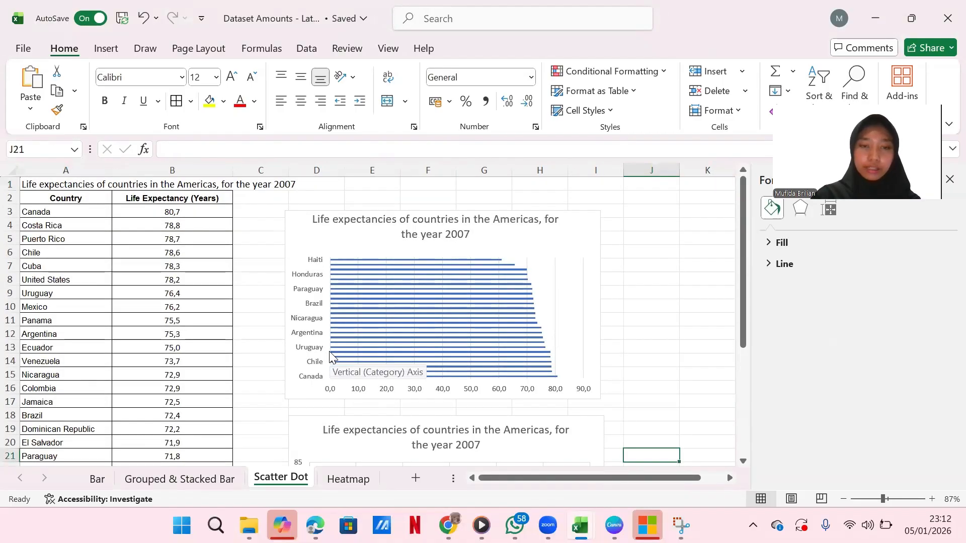
pyautogui.scroll(-2, 331, 357)
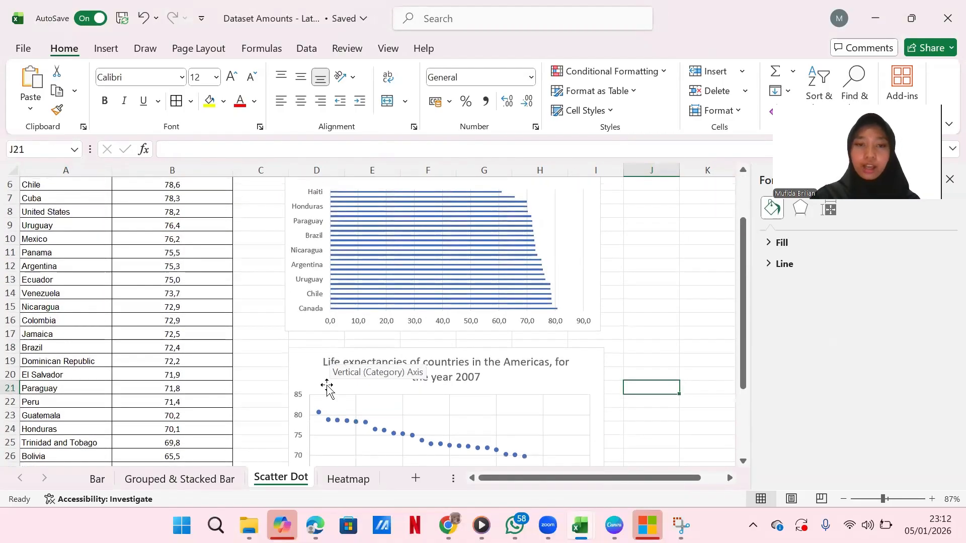
pyautogui.click(349, 478)
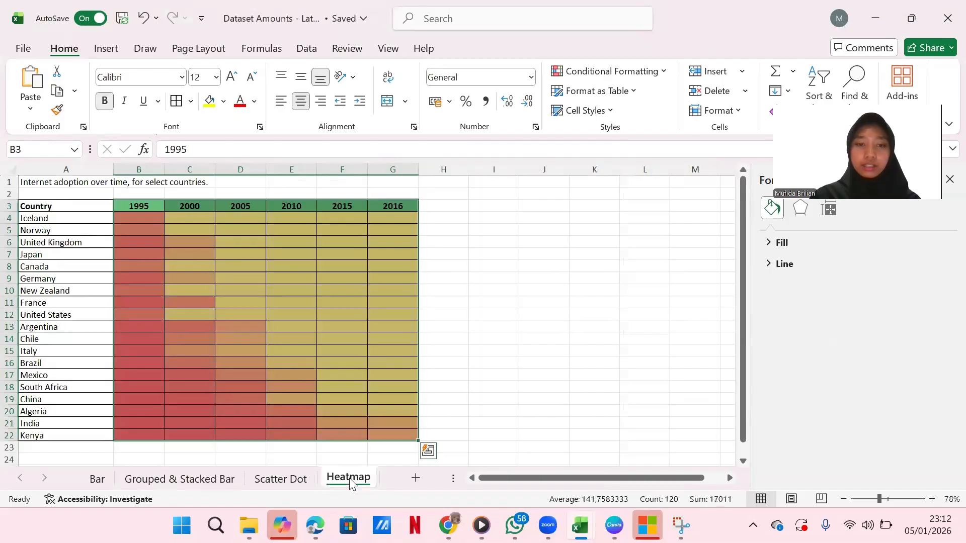
pyautogui.scroll(-1, 269, 276)
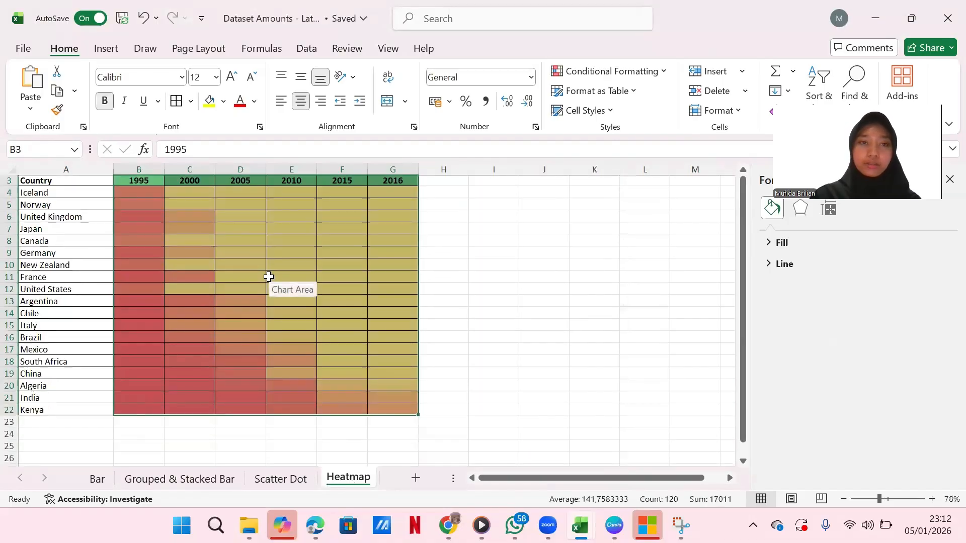
pyautogui.scroll(2, 268, 276)
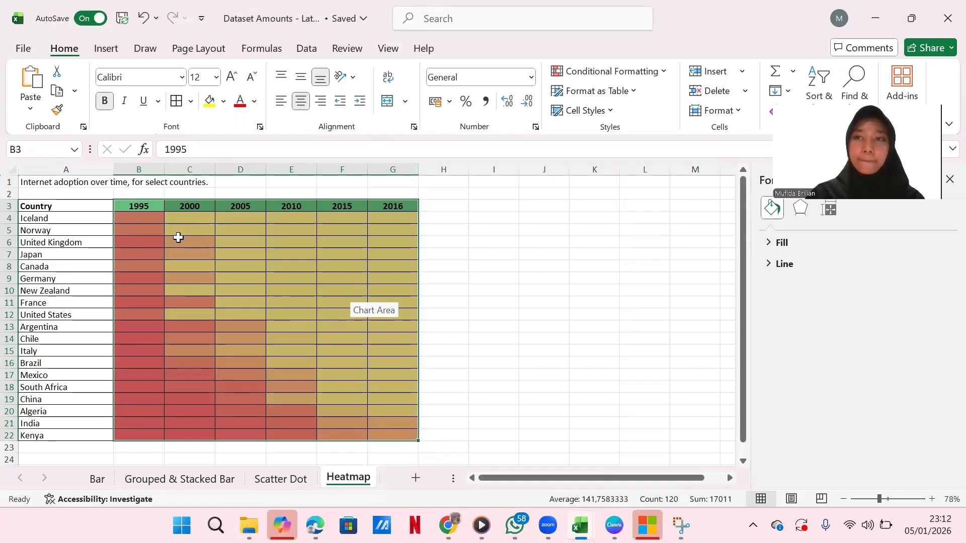
pyautogui.click(451, 237)
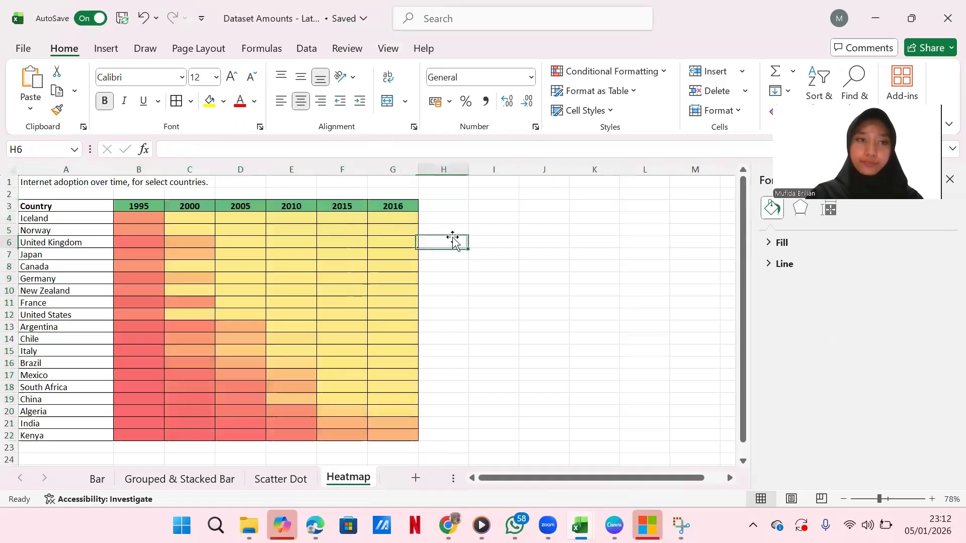
# Step: Select B3:G22 and open its red-yellow-green graded color scale rule for editing in the Conditional Formatting Rules Manager
pyautogui.click(124, 205)
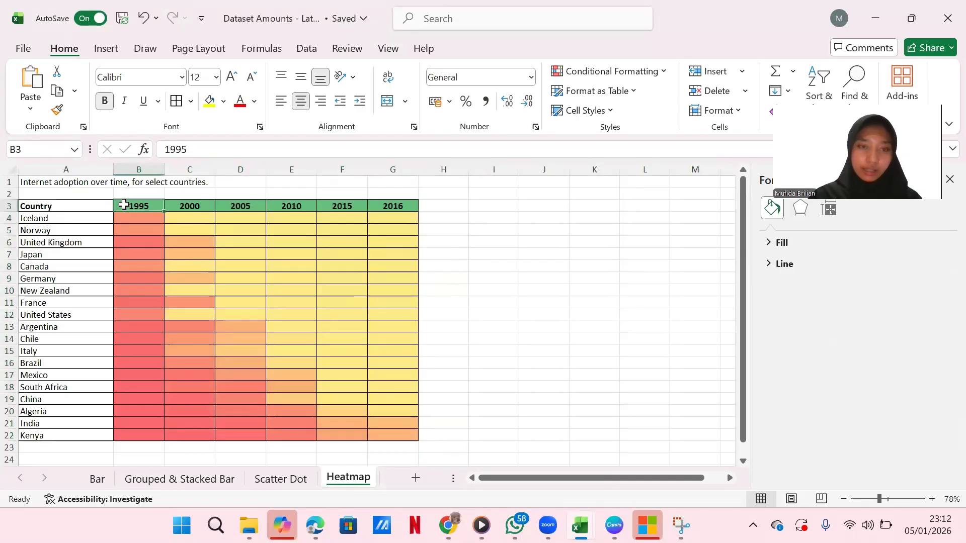
pyautogui.hotkey('ctrl', 'shift', 'Right')
pyautogui.hotkey('ctrl', 'shift', 'Down')
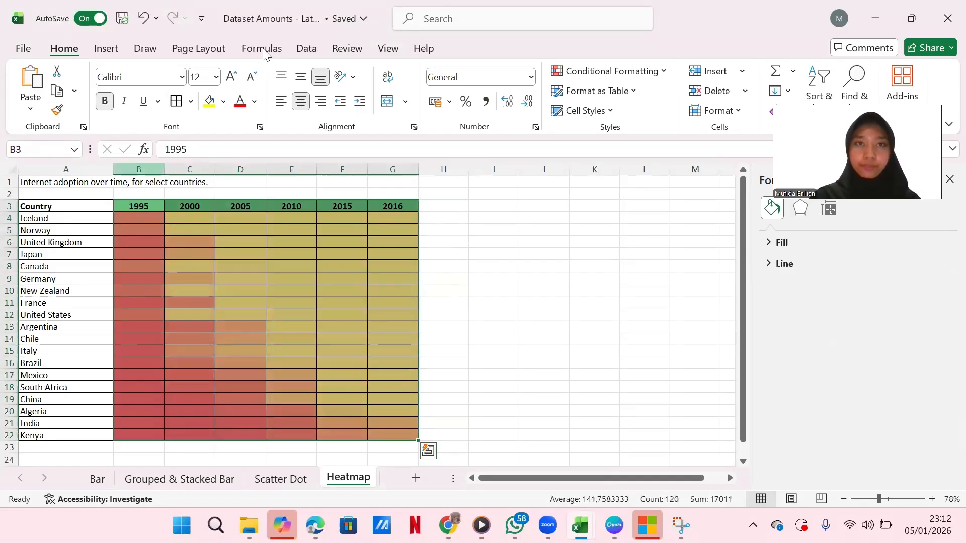
pyautogui.click(629, 73)
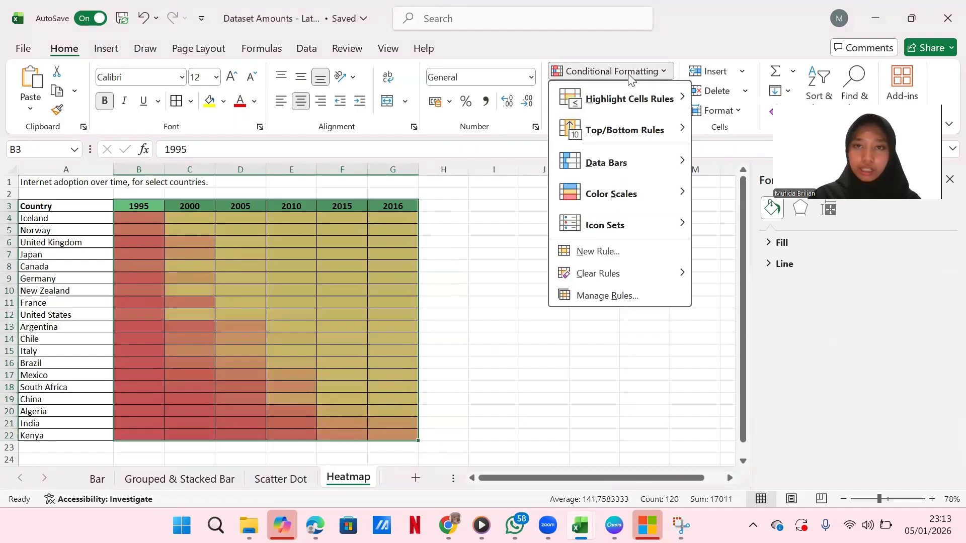
pyautogui.click(607, 295)
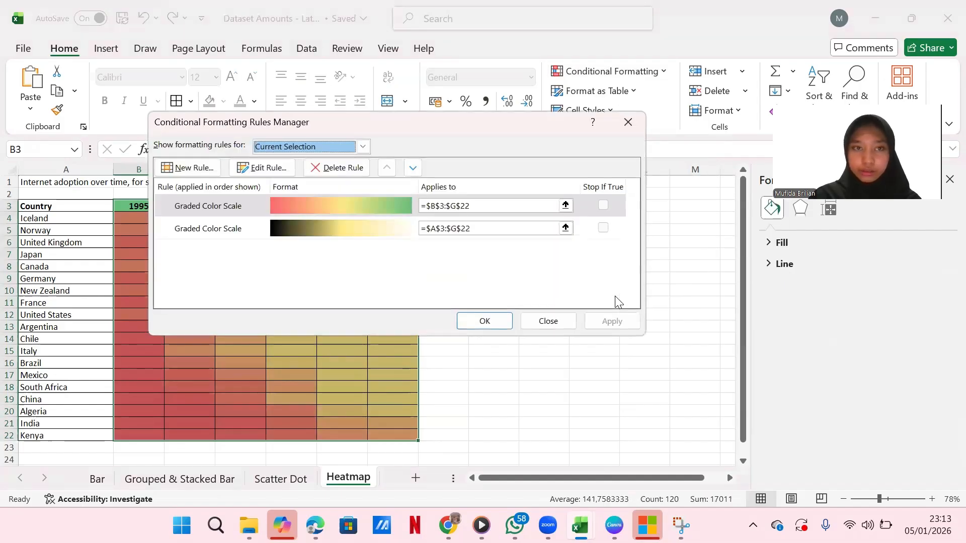
pyautogui.click(306, 205)
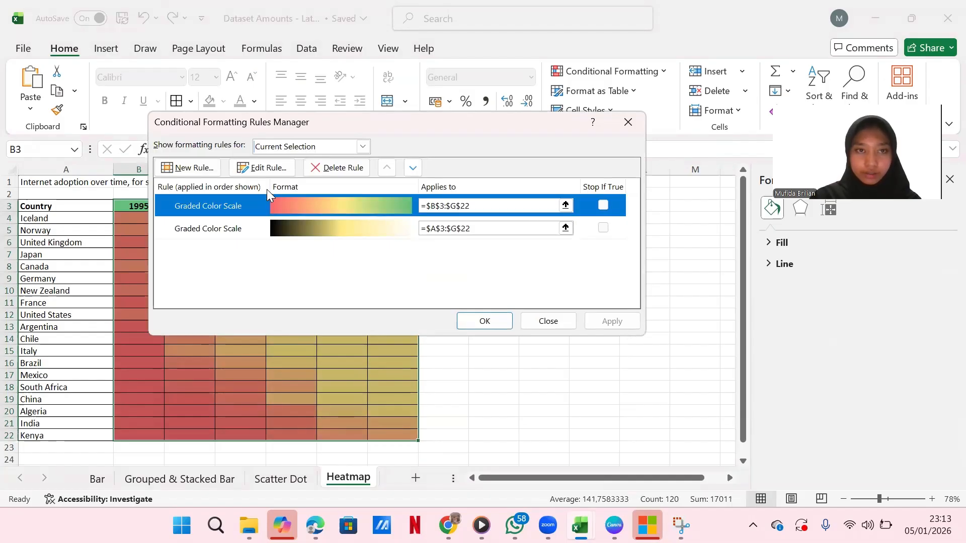
pyautogui.click(251, 171)
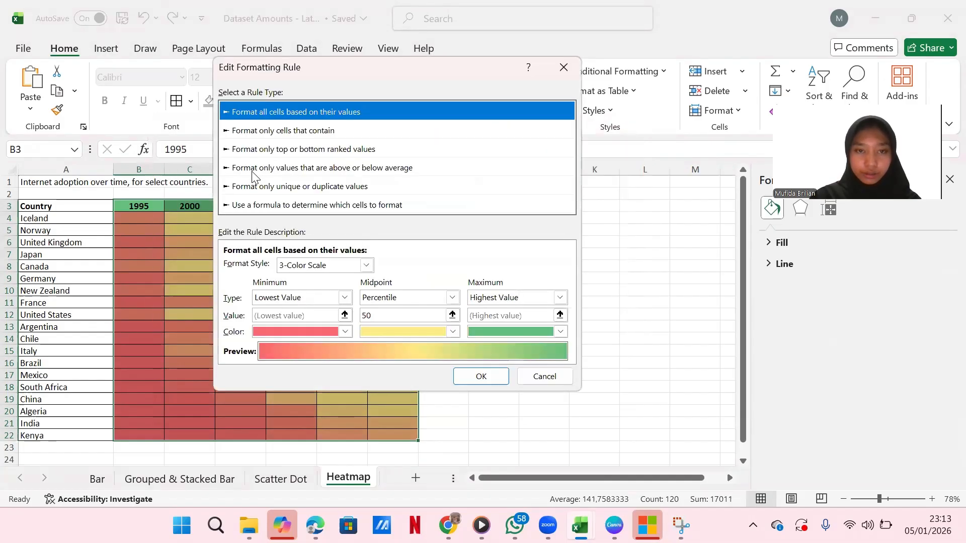
# Step: Change the 3-color scale's minimum color to near-black and its maximum color to white, and apply the rule to B3:G22
pyautogui.click(345, 332)
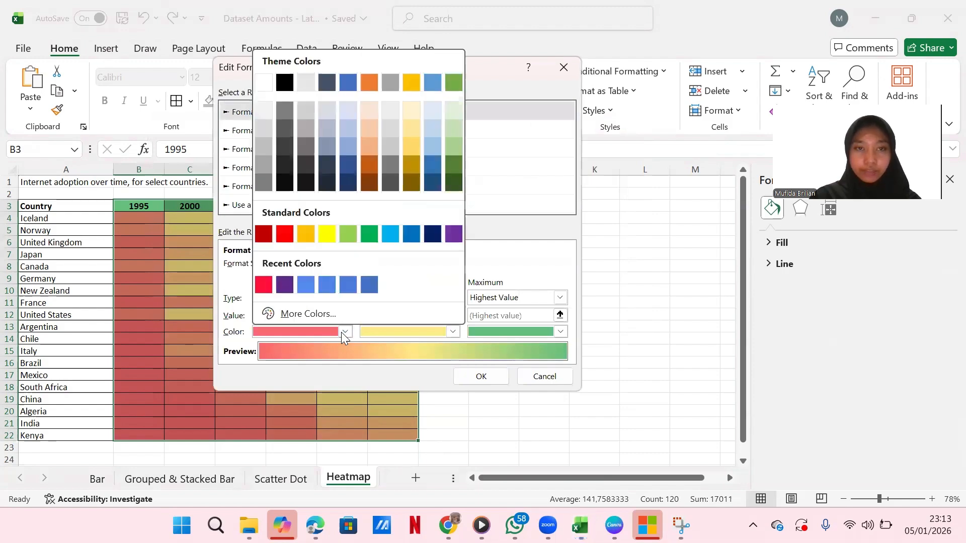
pyautogui.click(291, 184)
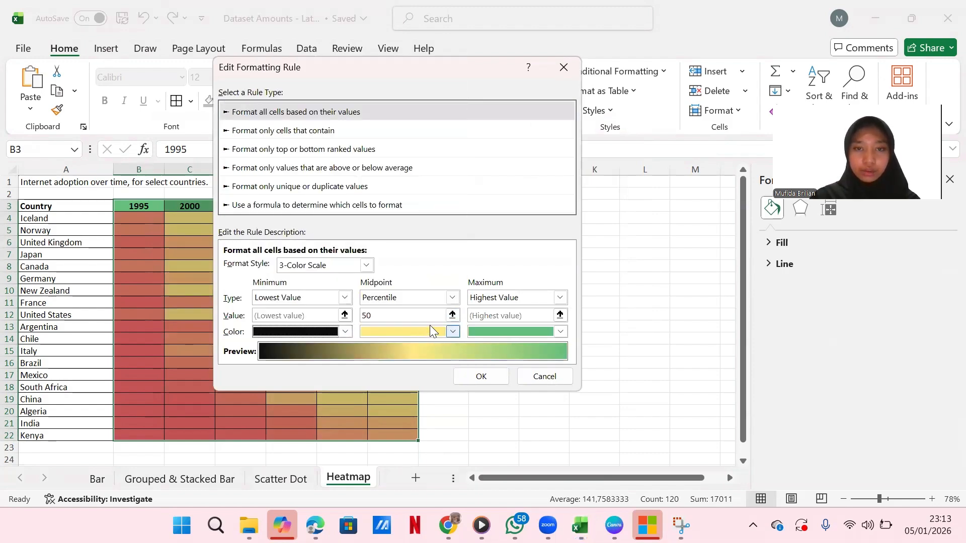
pyautogui.click(561, 332)
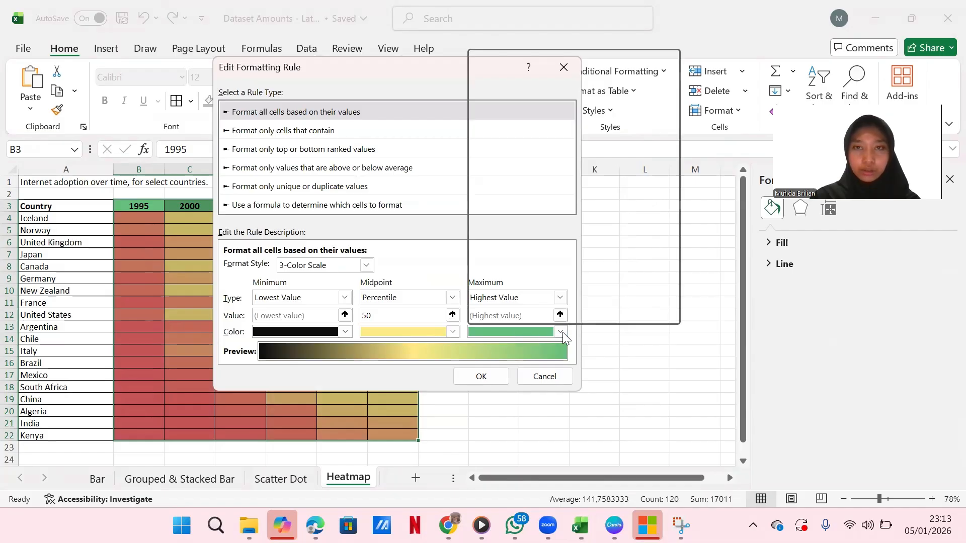
pyautogui.click(480, 85)
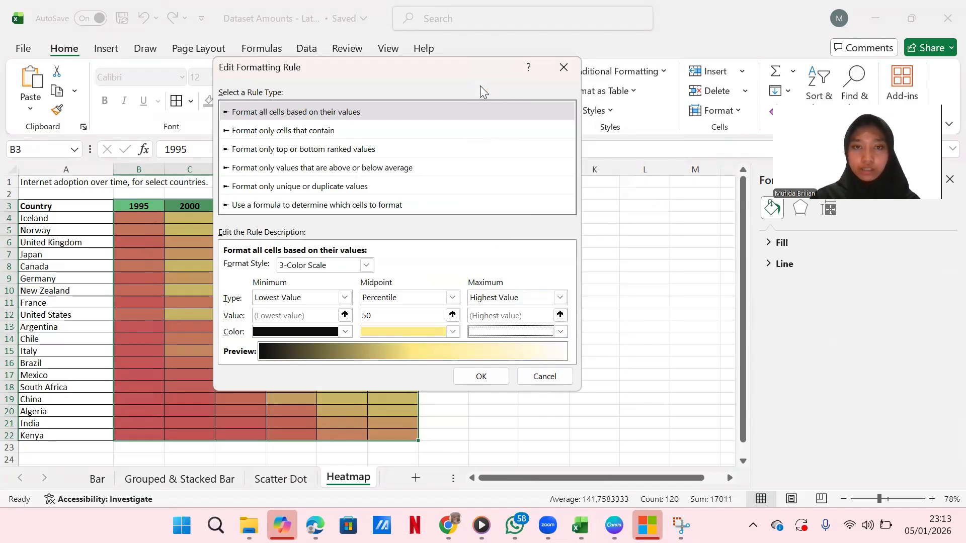
pyautogui.click(482, 377)
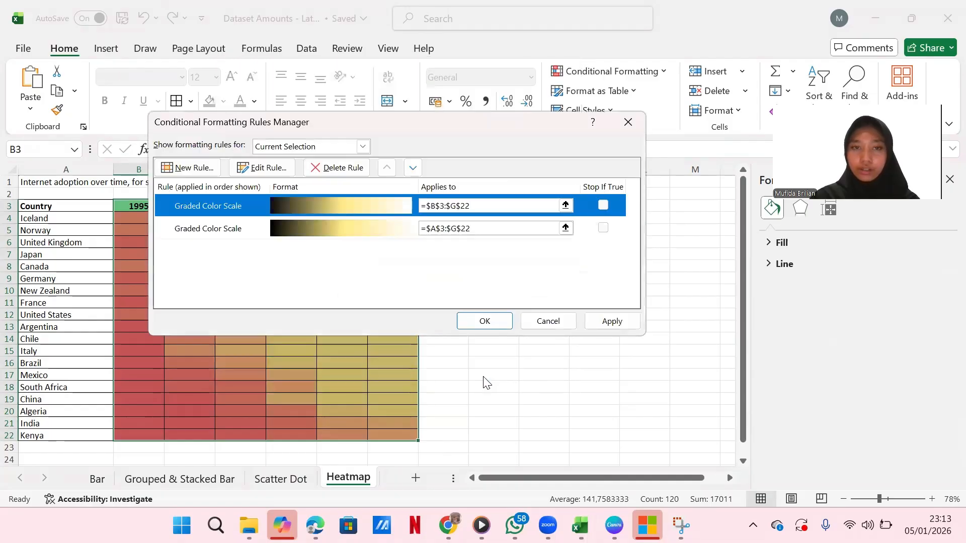
pyautogui.click(473, 320)
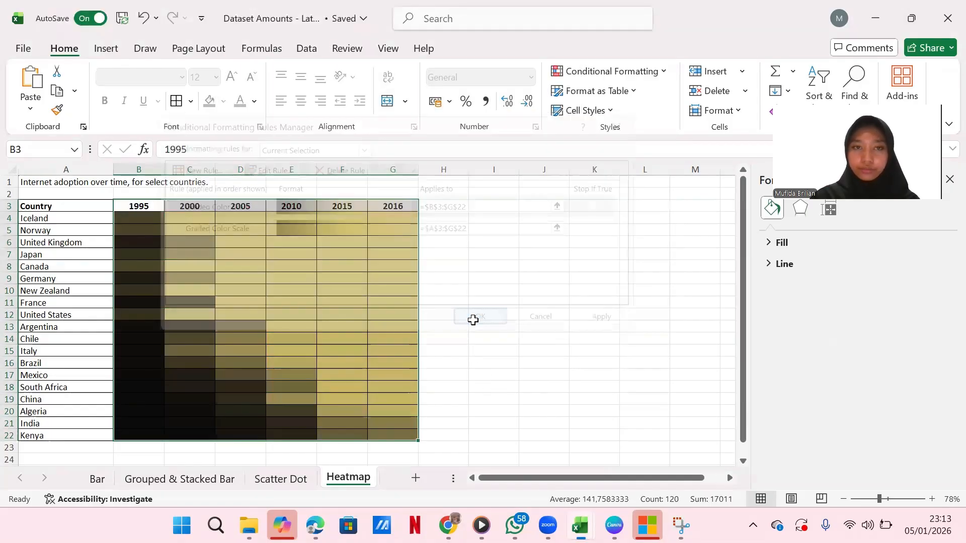
pyautogui.click(473, 324)
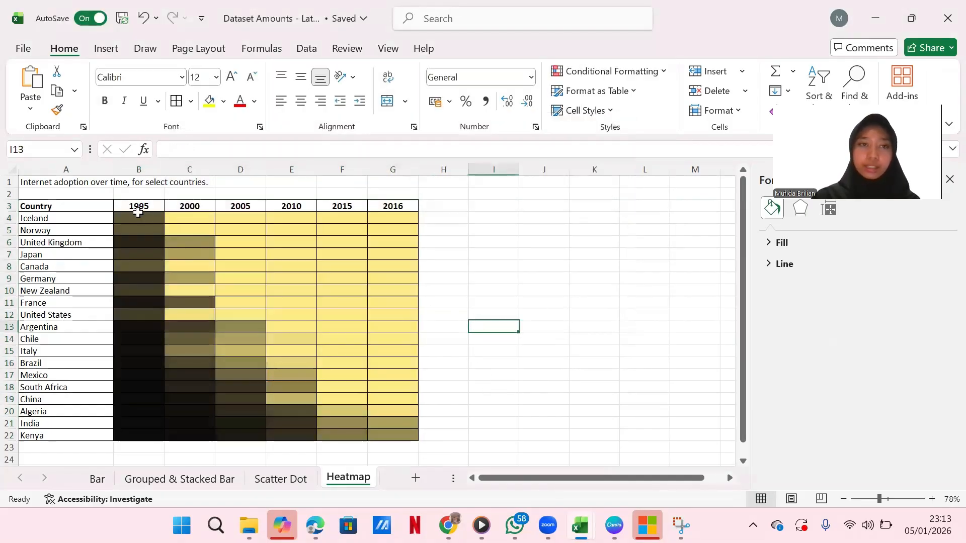
pyautogui.click(138, 211)
pyautogui.hotkey('ctrl', 'shift', 'Right')
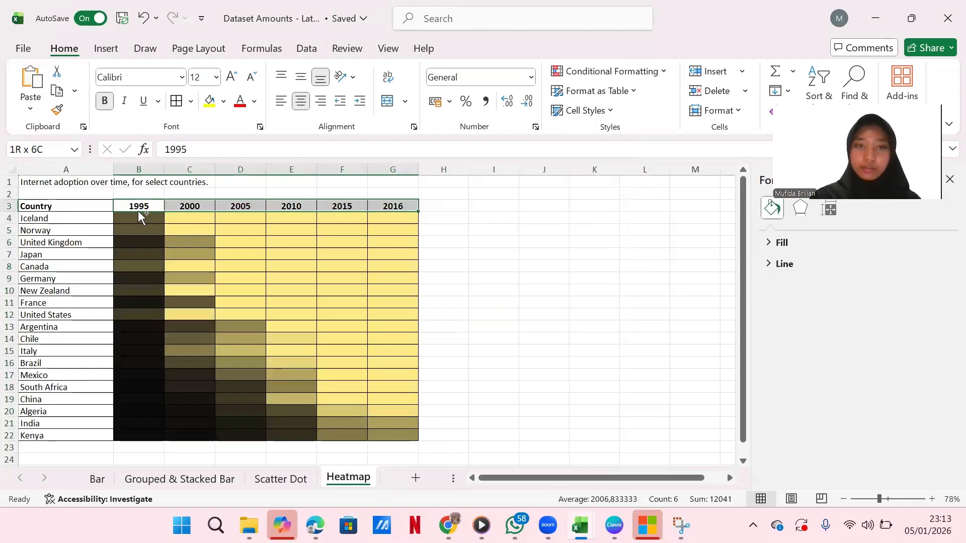
pyautogui.click(141, 217)
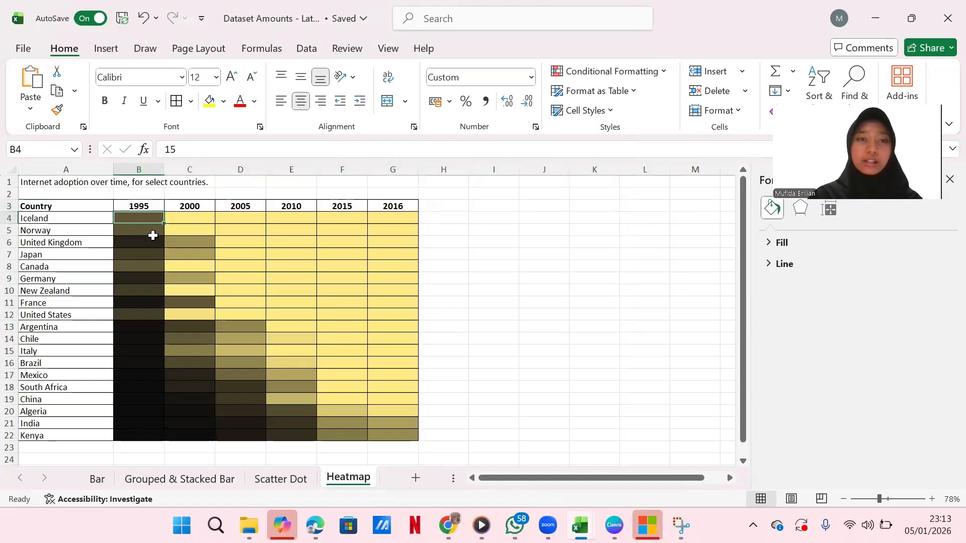
pyautogui.click(136, 205)
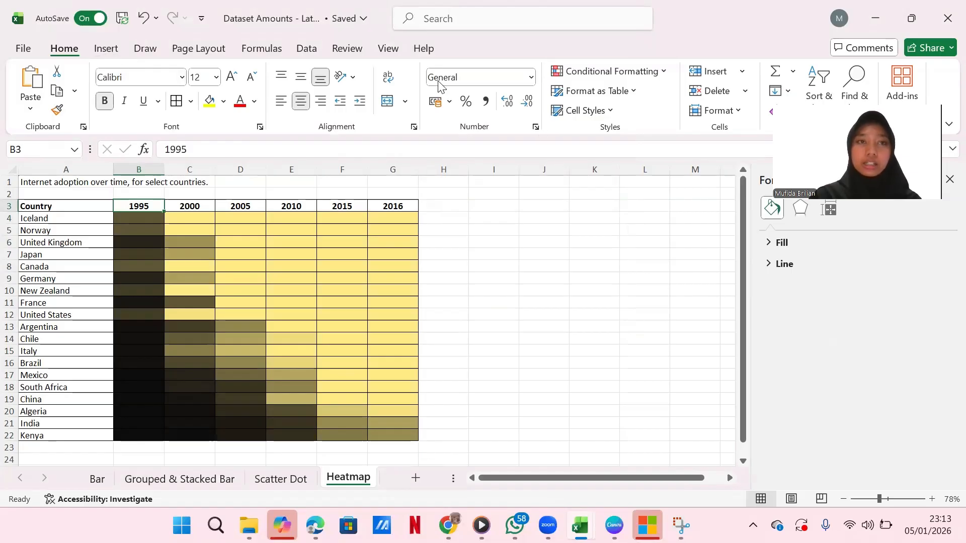
pyautogui.click(531, 81)
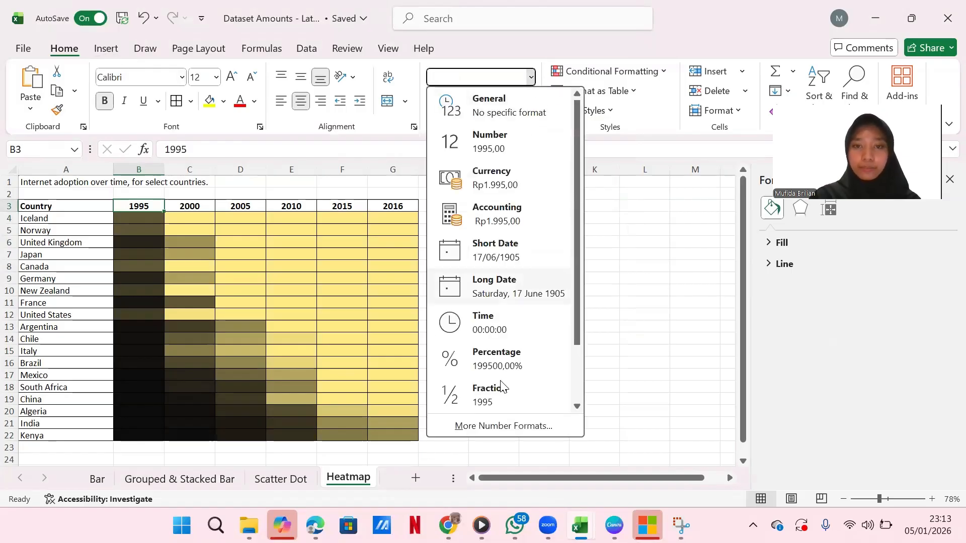
pyautogui.click(501, 426)
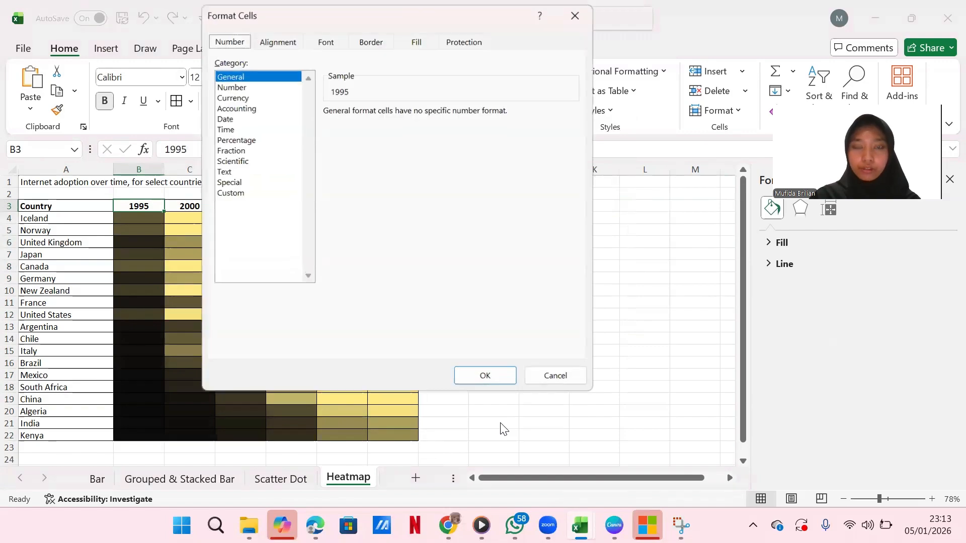
pyautogui.click(229, 193)
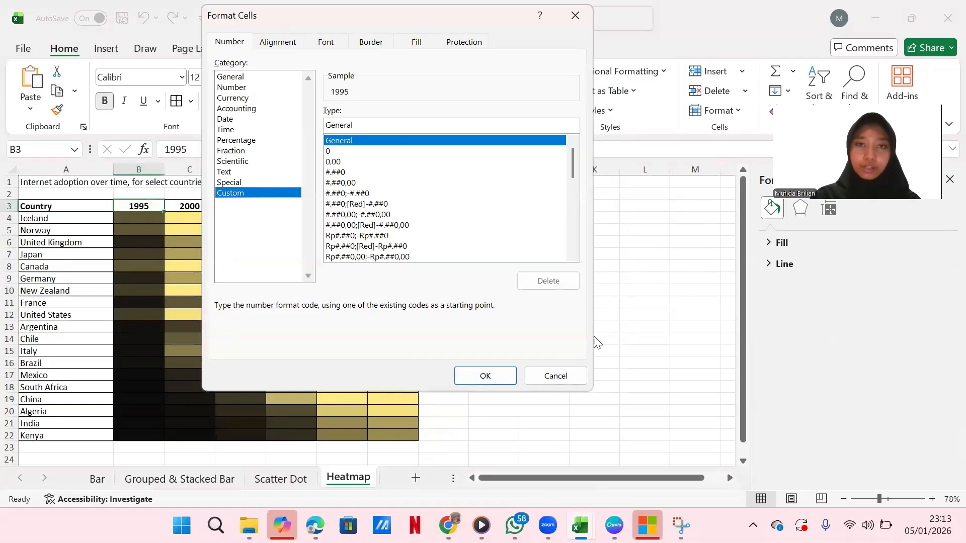
pyautogui.click(564, 375)
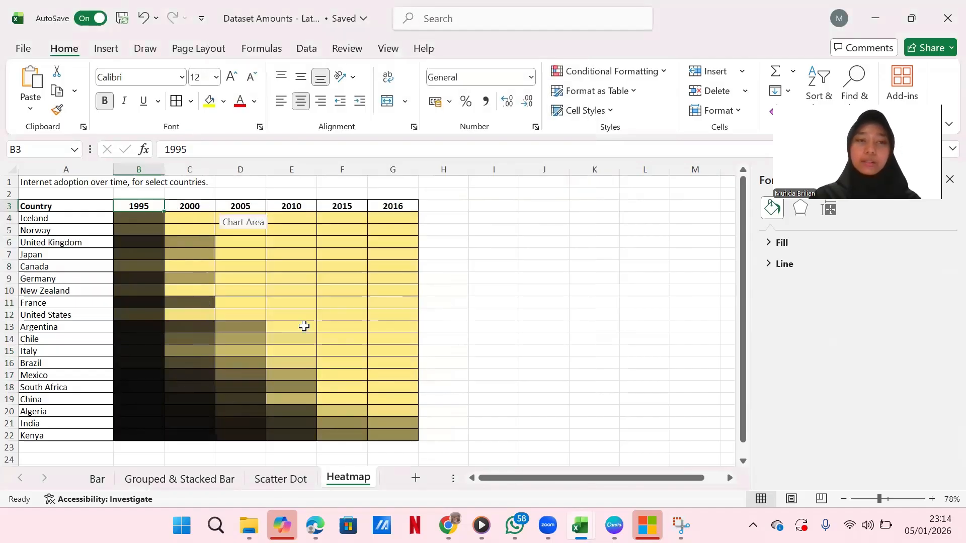
# Step: Remove all cell borders from the heatmap values in B4:G22 and deselect the range
pyautogui.scroll(-2, 303, 326)
pyautogui.scroll(2, 304, 326)
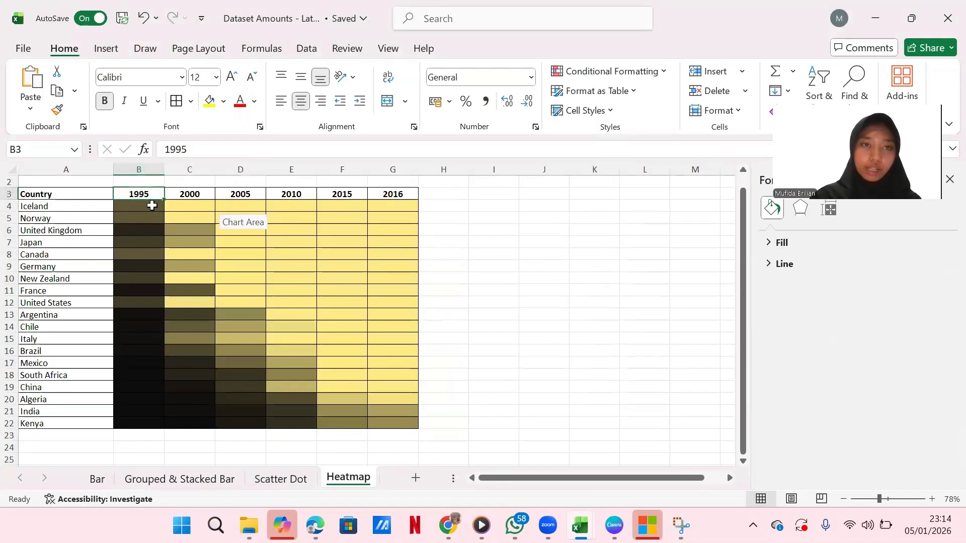
pyautogui.click(153, 205)
pyautogui.hotkey('ctrl', 'shift', 'Right')
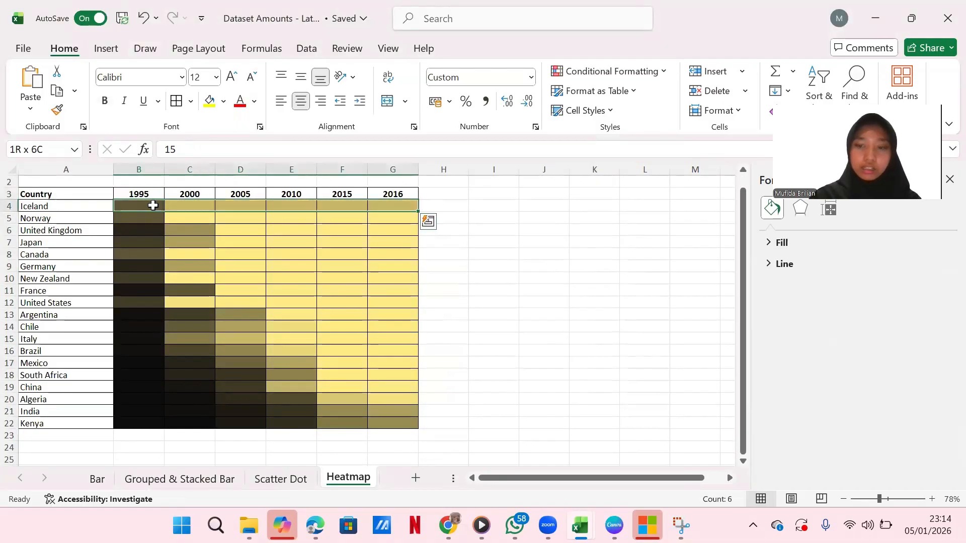
pyautogui.hotkey('ctrl', 'shift', 'Down')
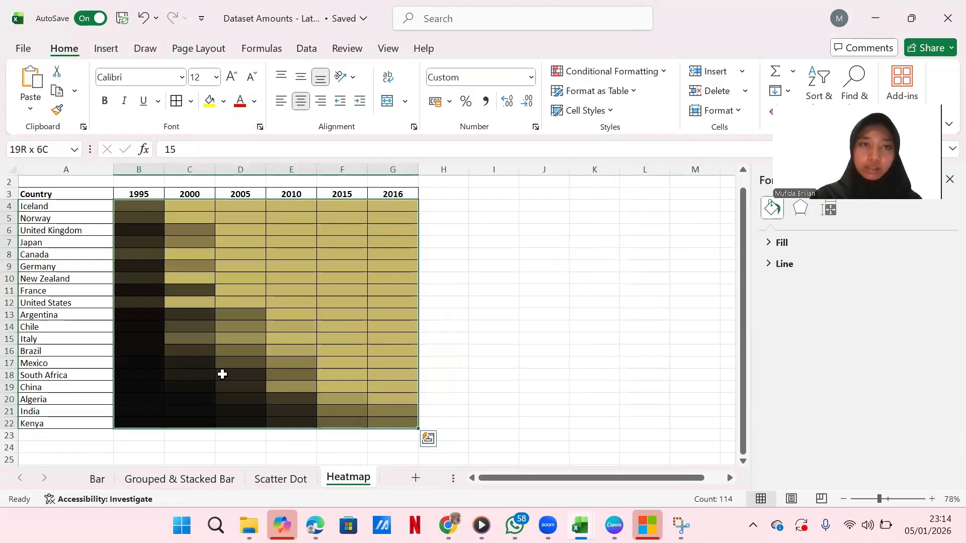
pyautogui.click(190, 103)
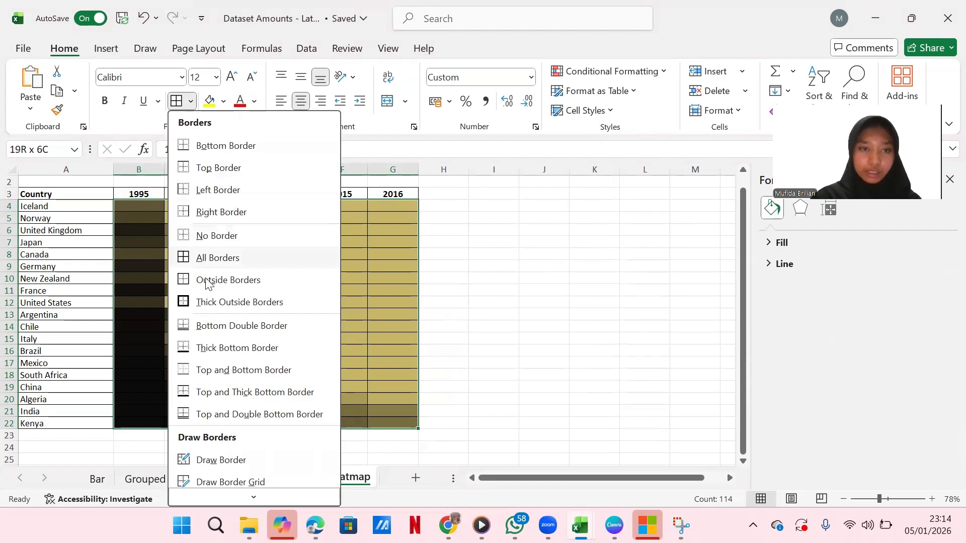
pyautogui.click(223, 235)
pyautogui.click(507, 307)
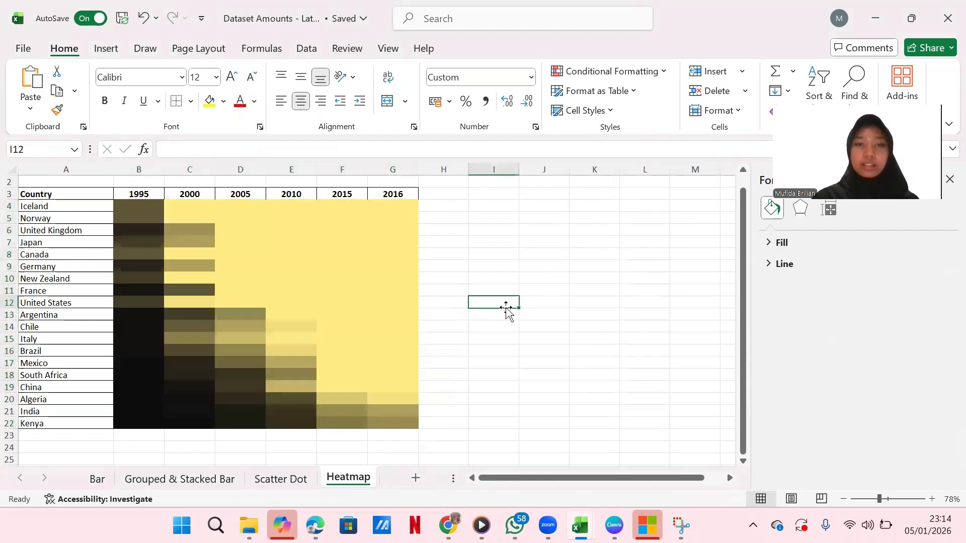
pyautogui.scroll(-2, 506, 308)
pyautogui.scroll(2, 507, 311)
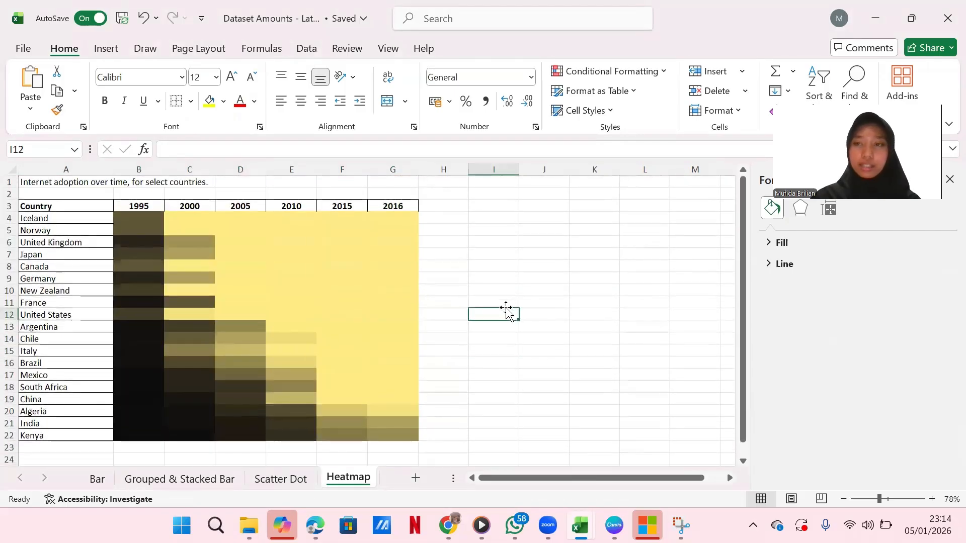